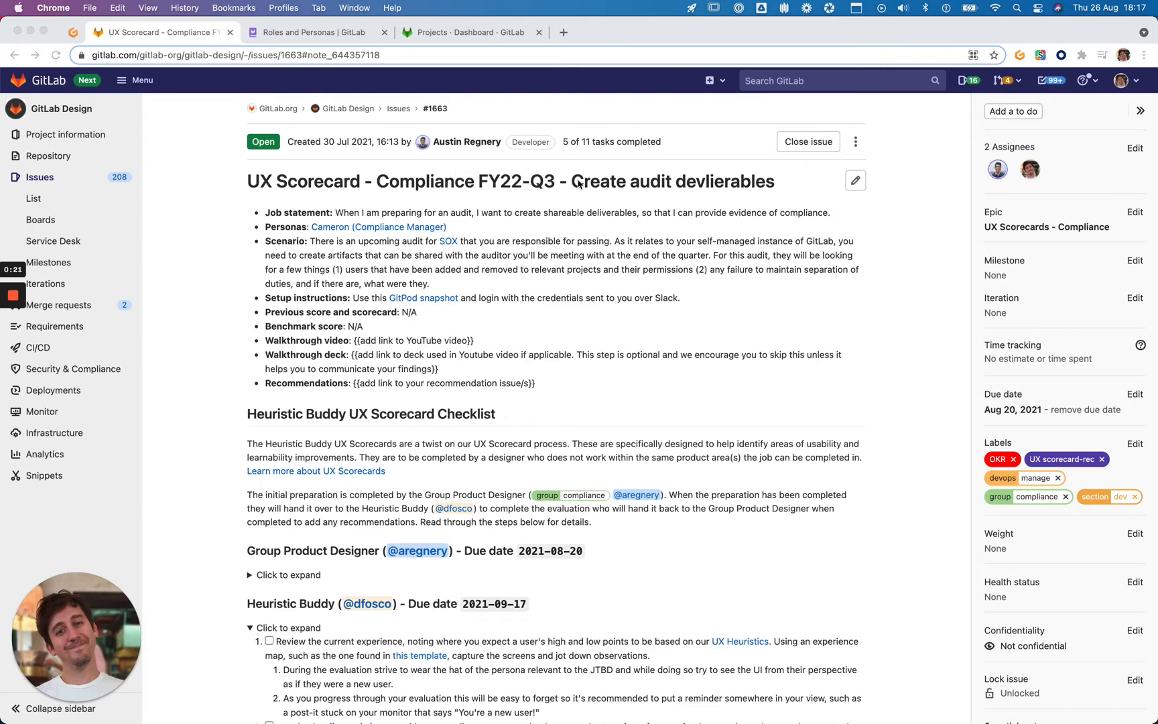
Read the audit job statement, glance at Roles and Personas, then return to the UX Scorecard issue
click(570, 181)
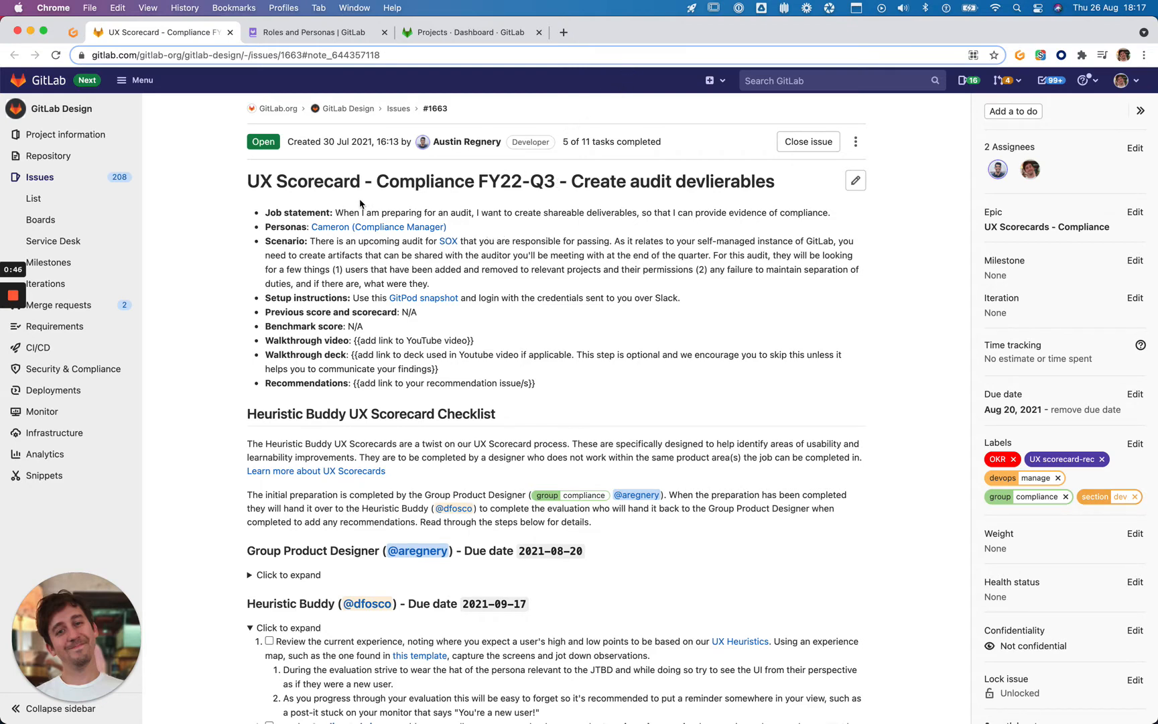
drag(336, 211, 475, 212)
click(475, 212)
click(315, 32)
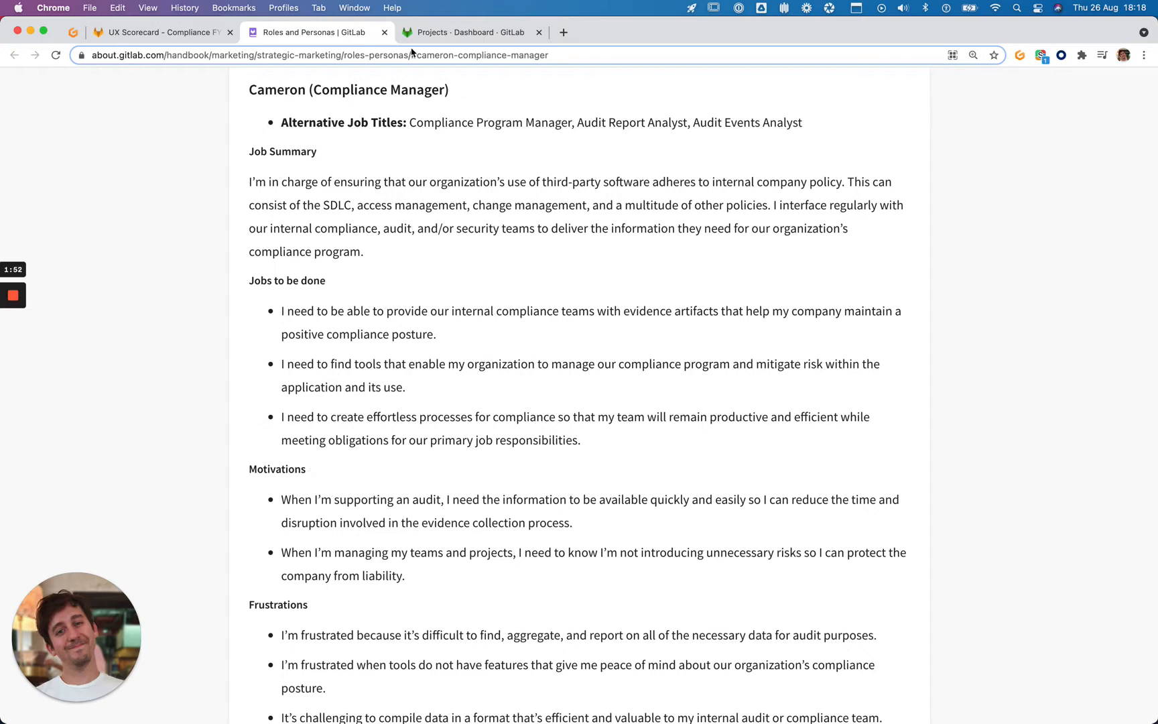
click(177, 42)
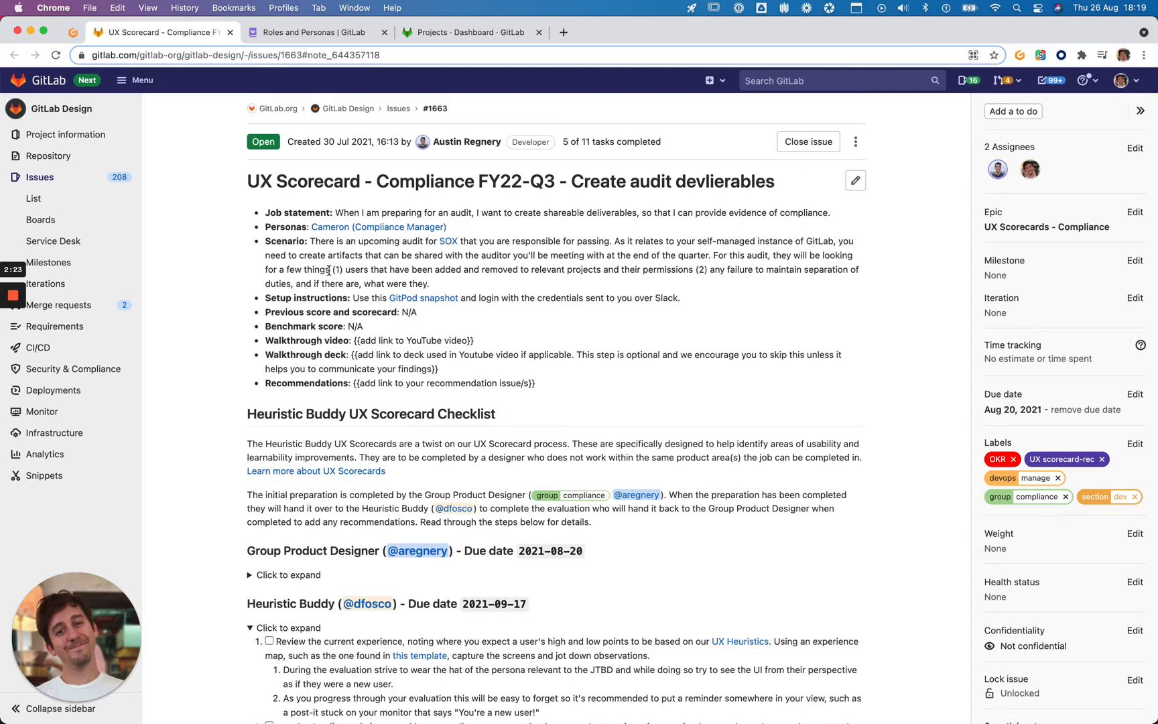
Open the SOX link from the scenario's added/removed users requirement in a new tab
drag(329, 270, 692, 269)
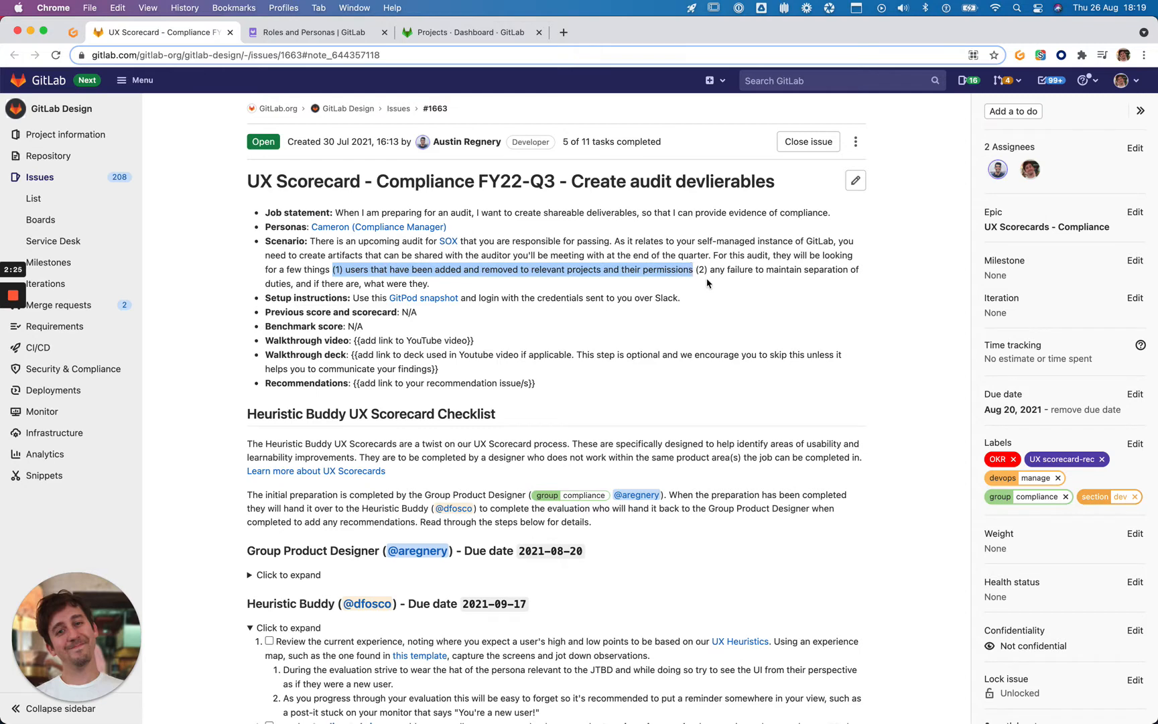
click(694, 268)
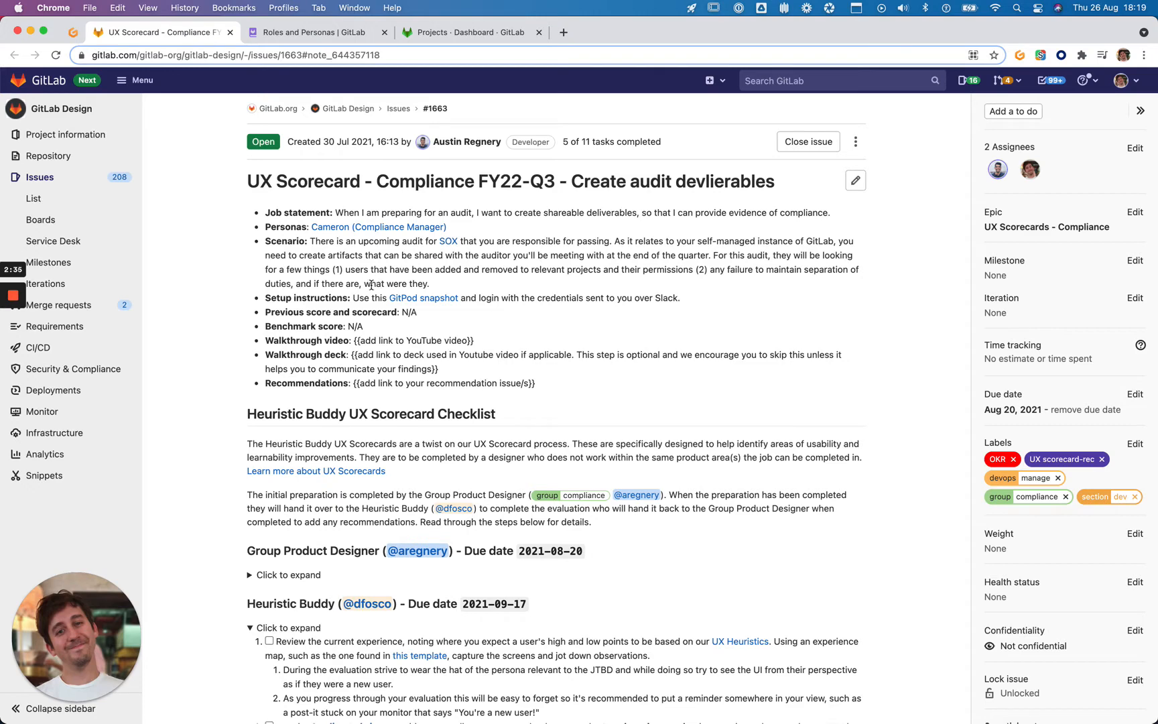
super+click(449, 243)
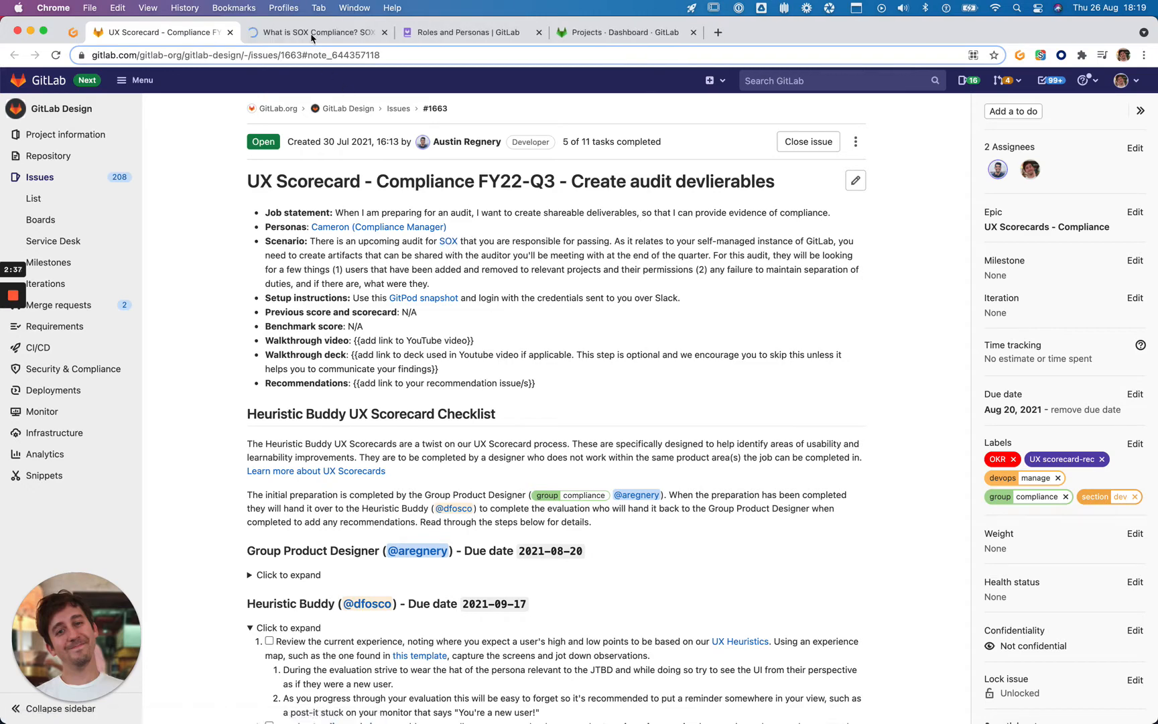
Read the McAfee 'What is SOX Compliance?' overview, then close that tab
click(312, 34)
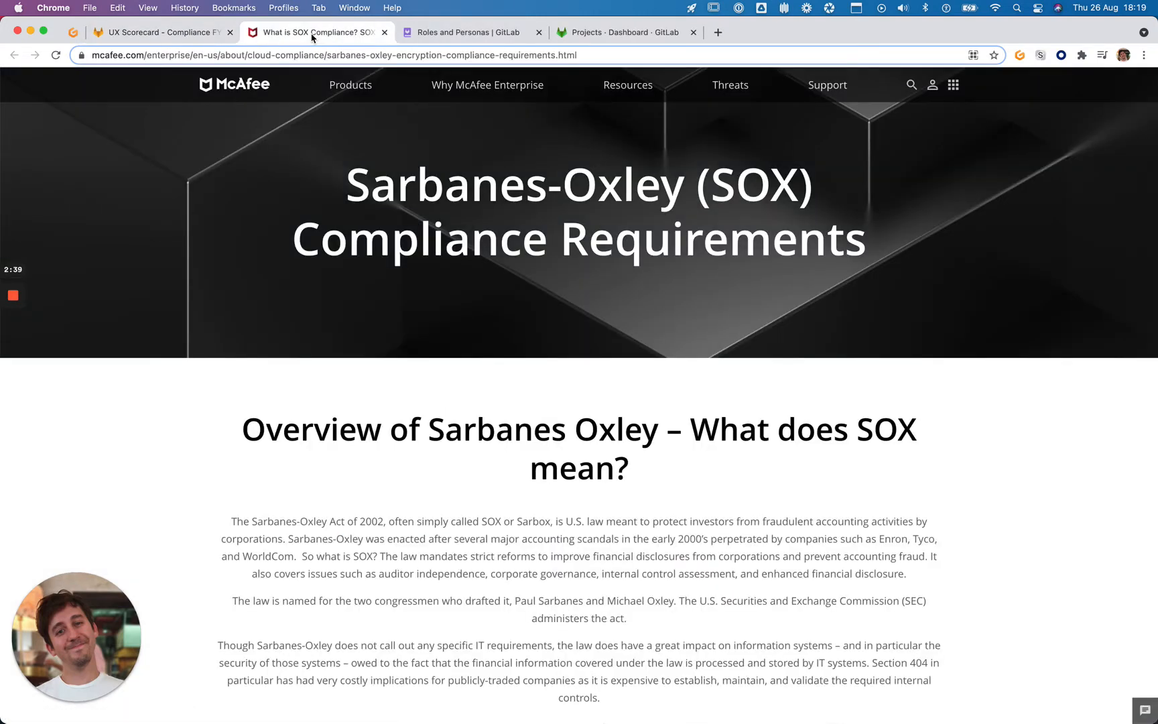
scroll(313, 274, down, 3)
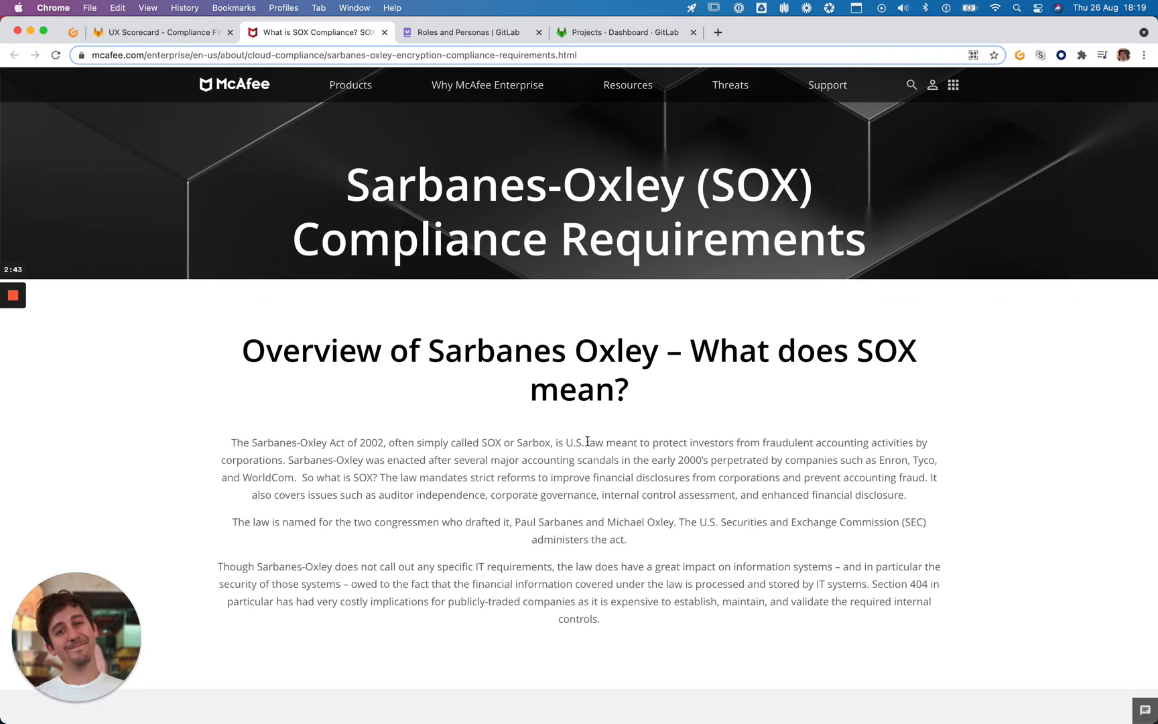
drag(601, 443, 293, 466)
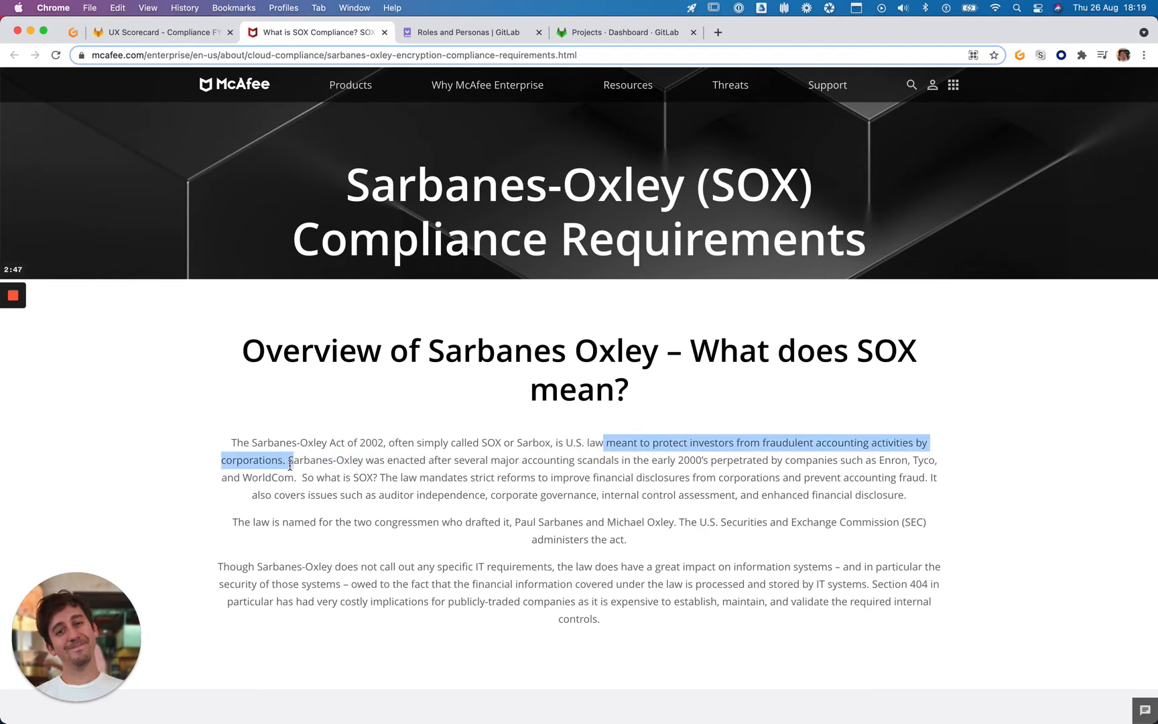
click(289, 466)
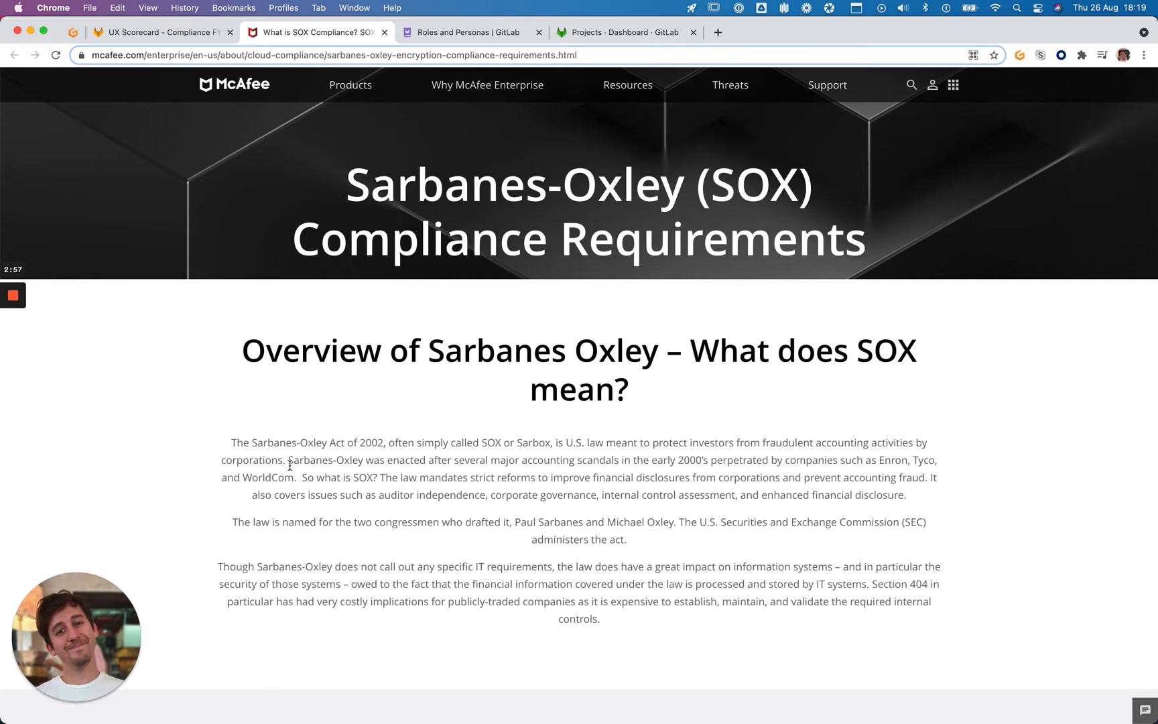
click(385, 33)
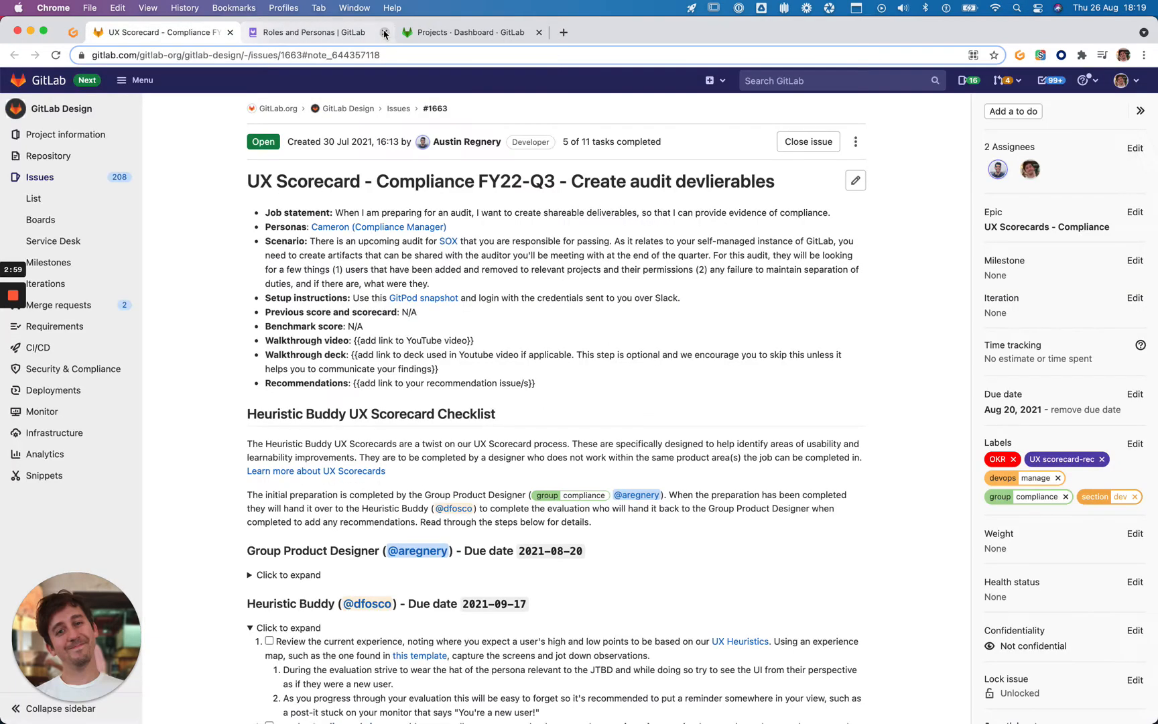
Reload the Projects dashboard and screenshot its nine projects with SOX labels
click(437, 35)
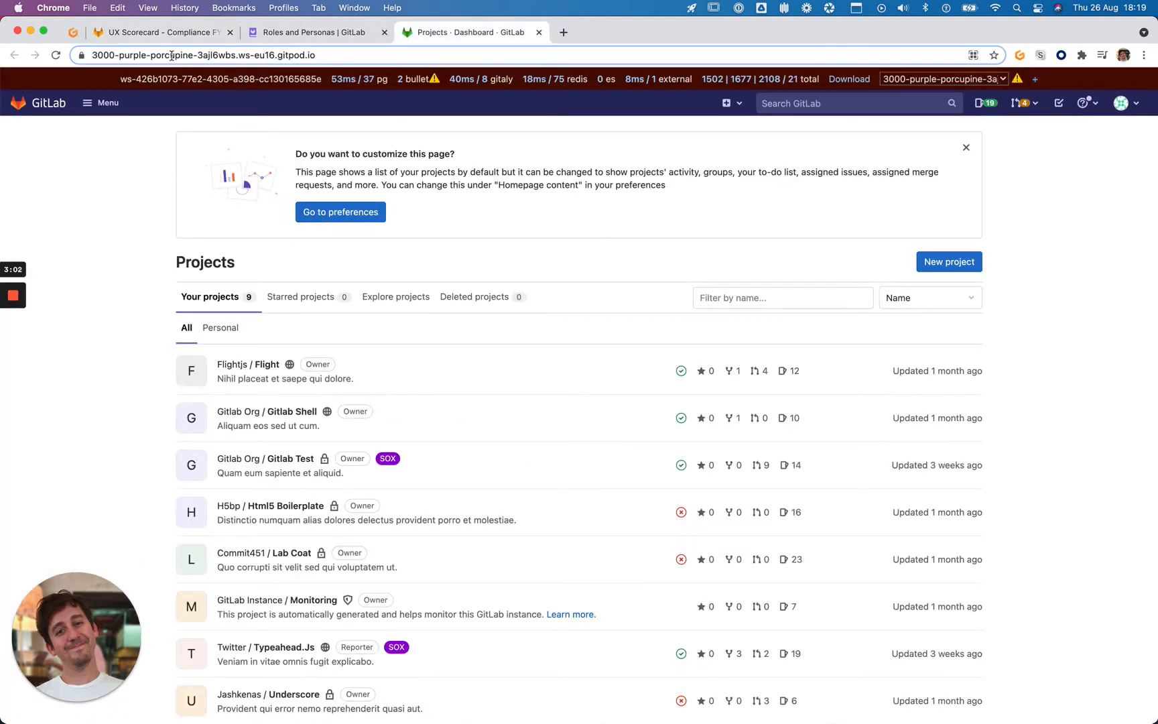
click(56, 57)
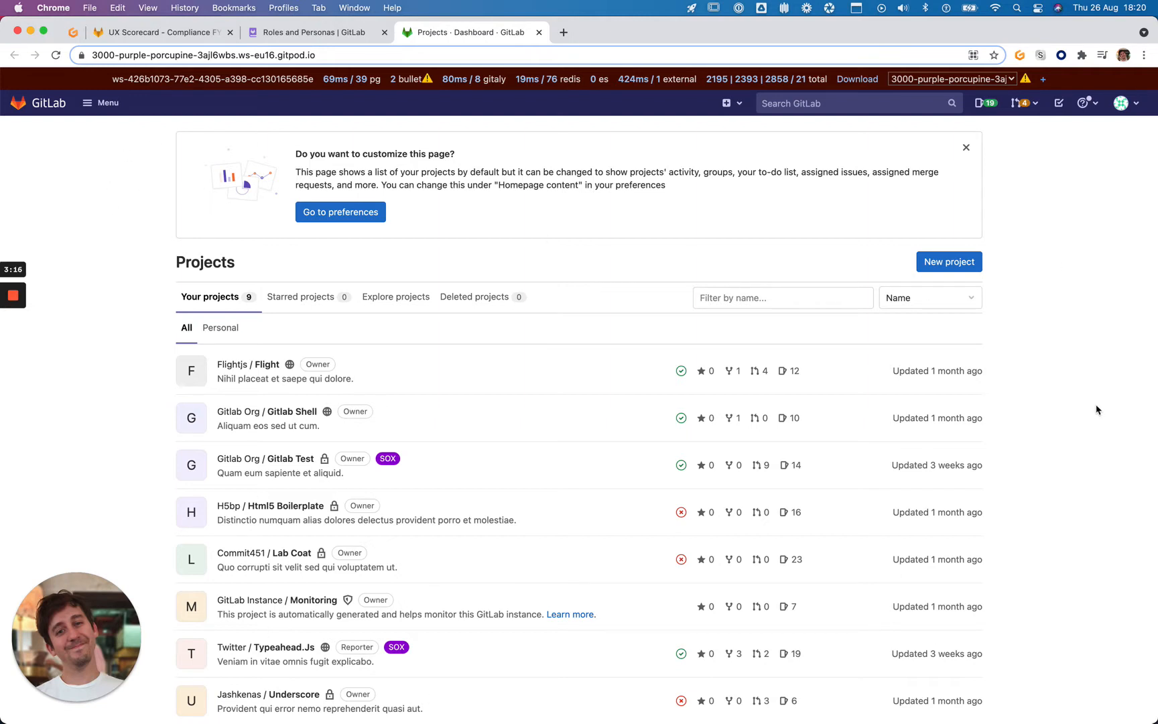
key(super+shift+3)
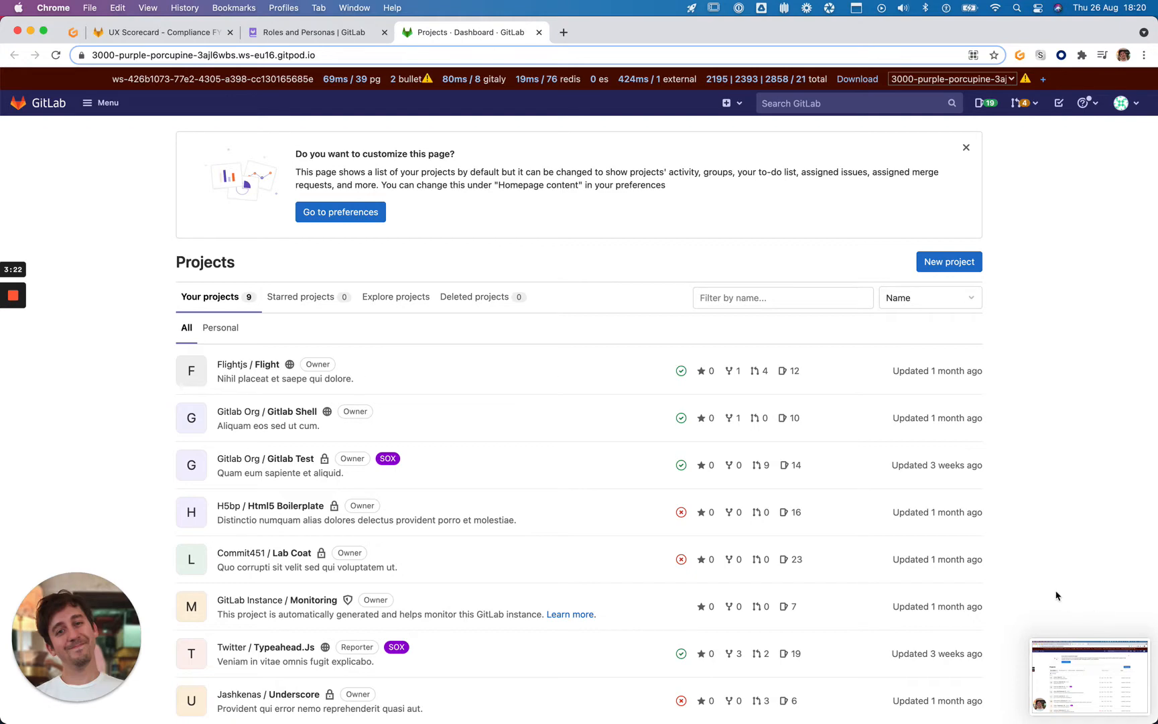
scroll(1025, 431, down, 3)
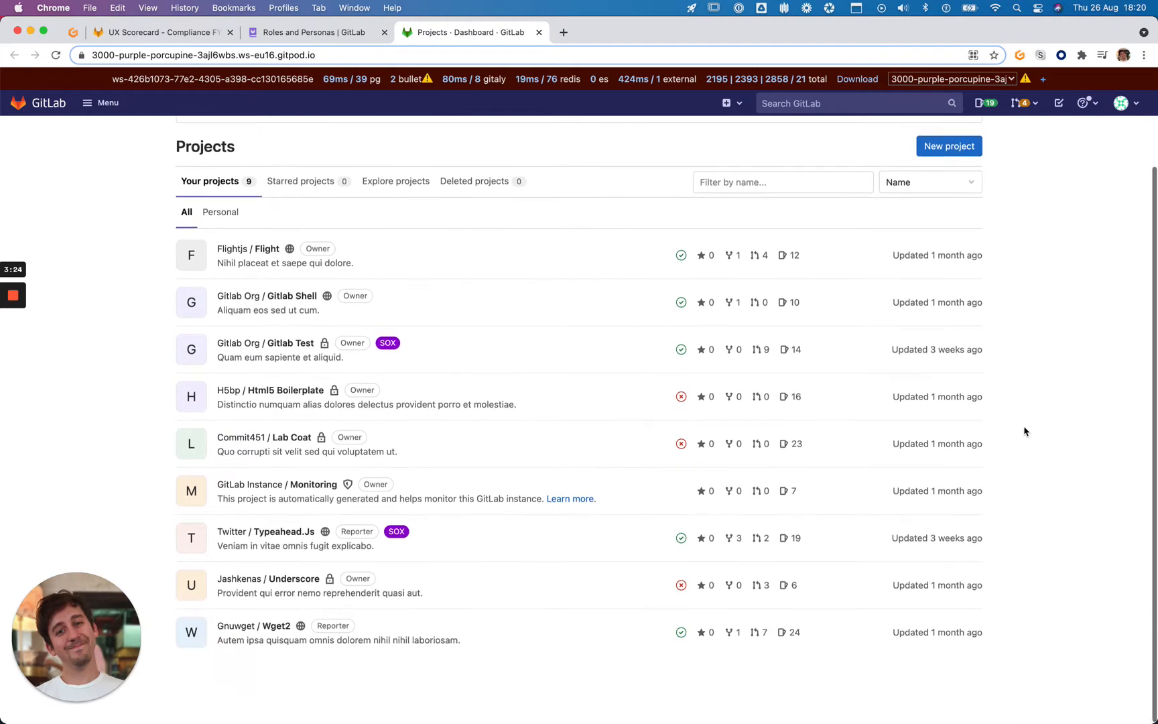
scroll(495, 294, up, 2)
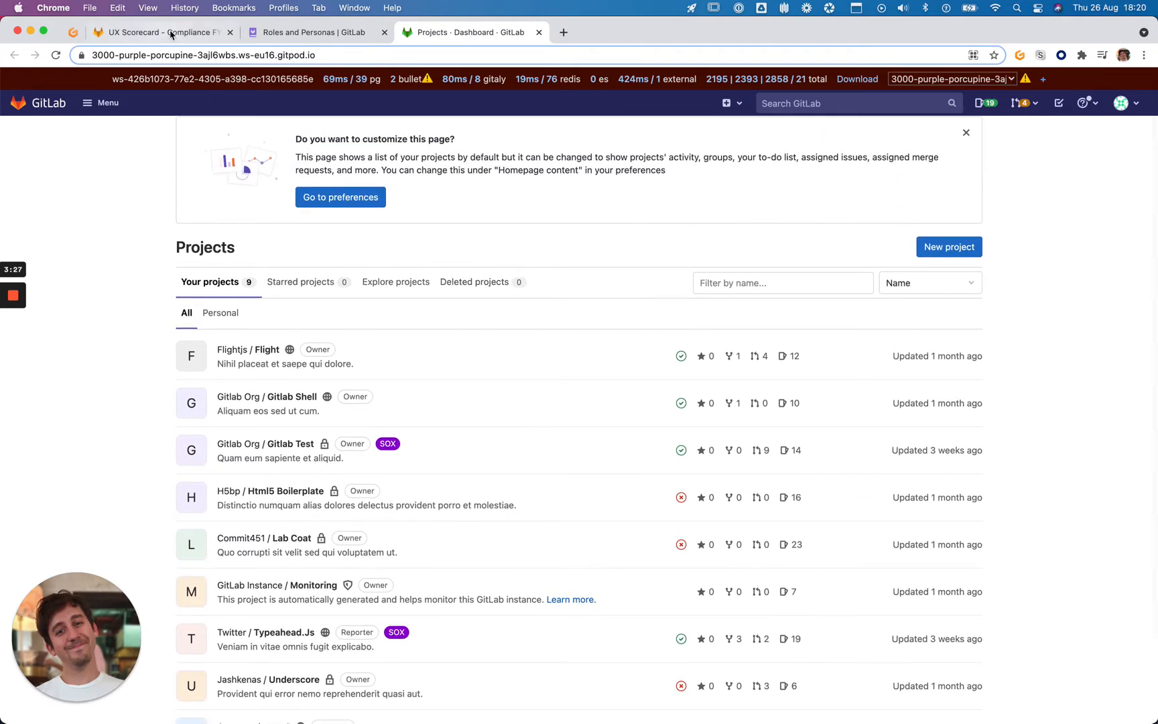
After checking the UX Scorecard issue, open Gitlab Org / Gitlab Test in a background tab
click(170, 33)
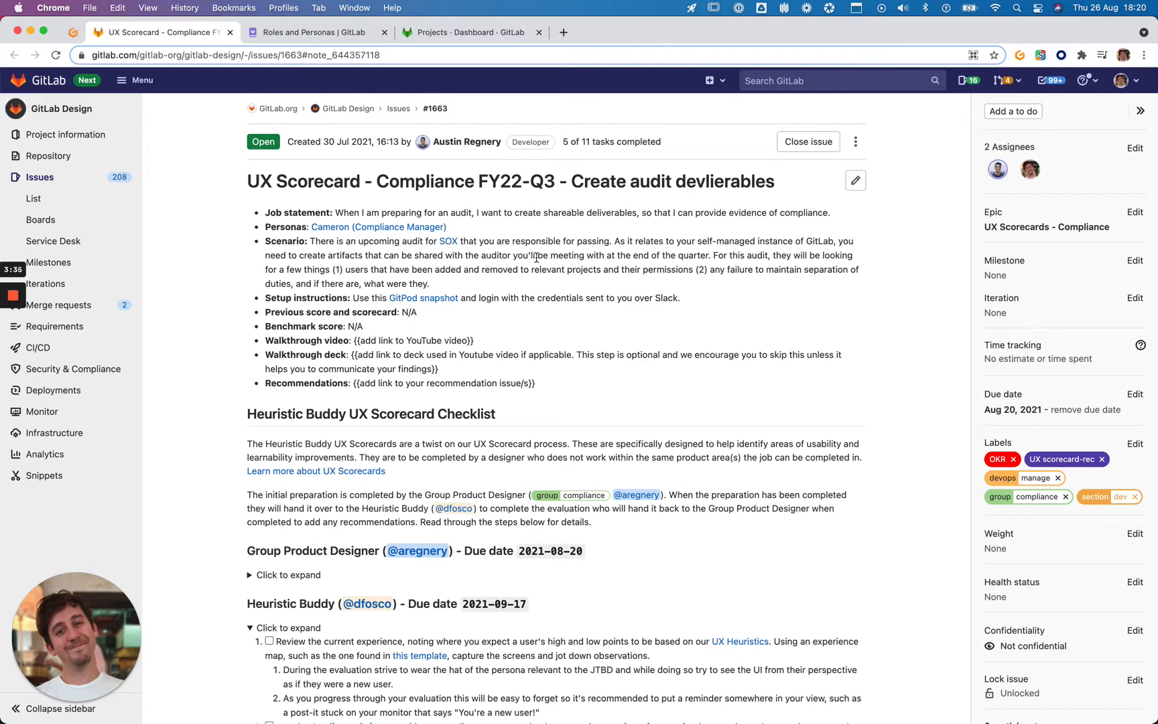
click(470, 35)
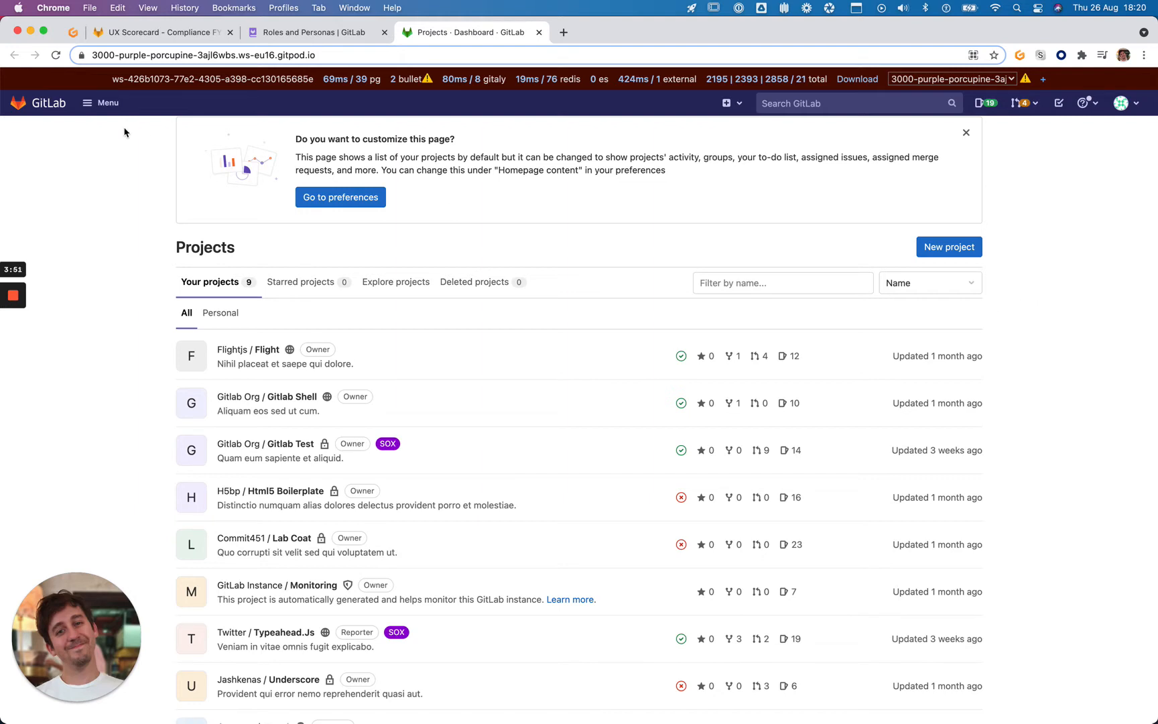
scroll(142, 149, down, 3)
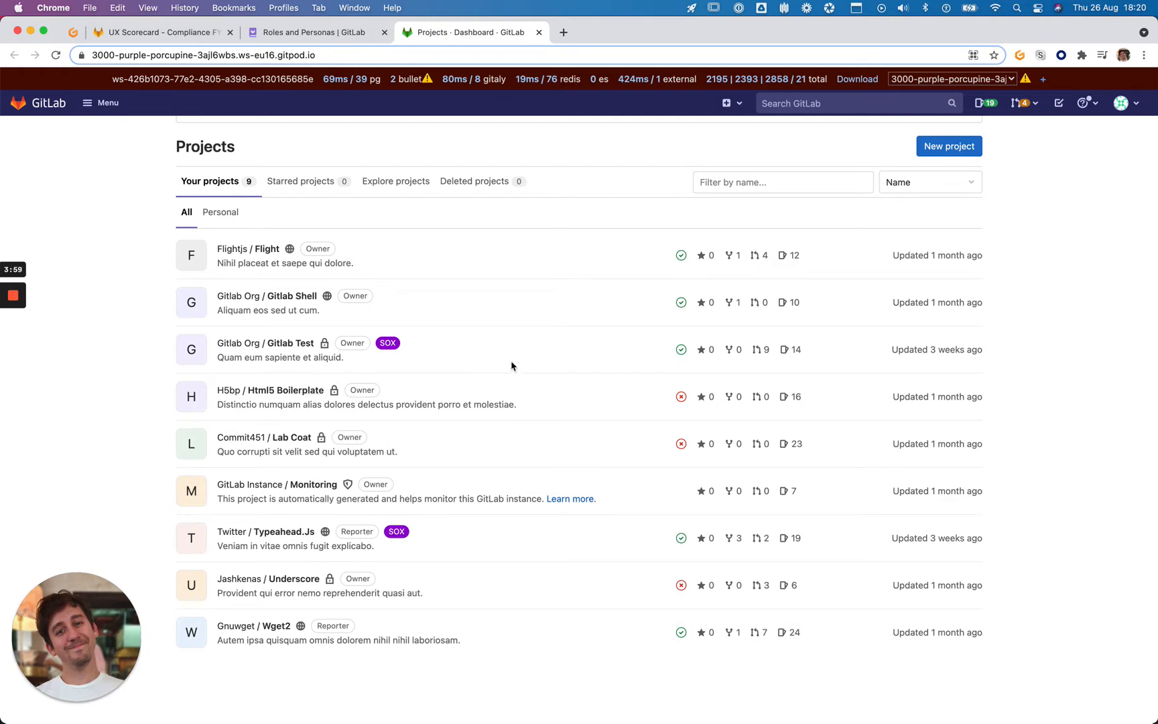
scroll(551, 362, up, 3)
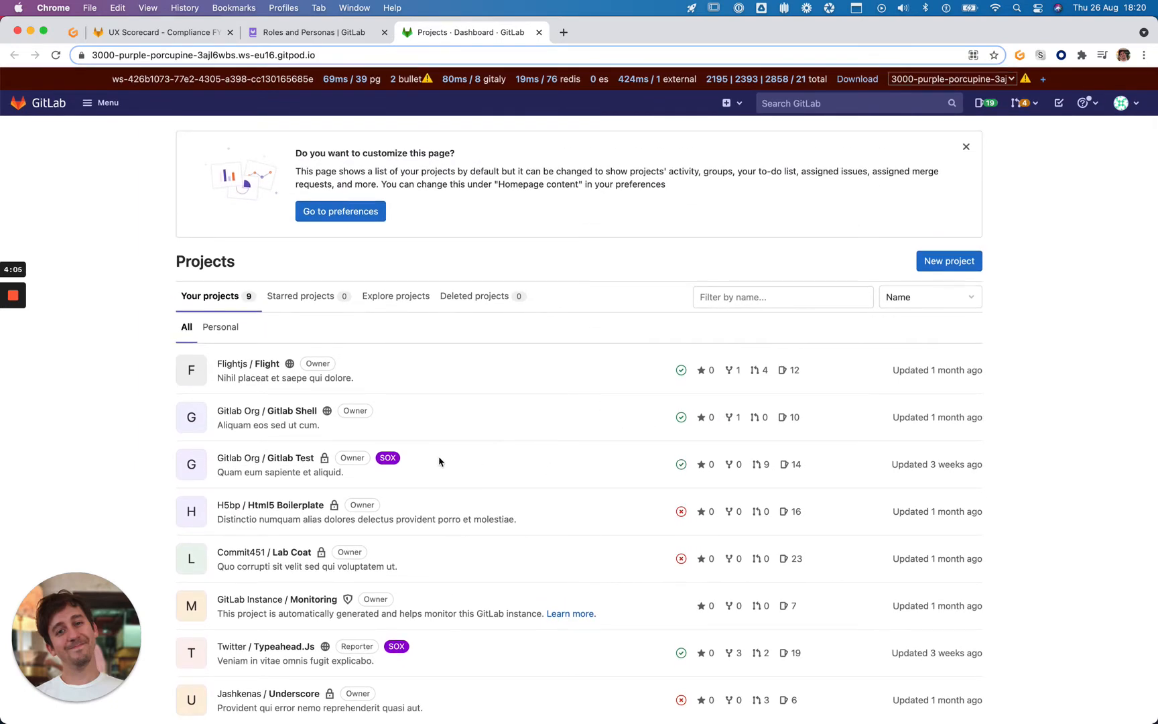
scroll(440, 461, down, 1)
super+click(299, 436)
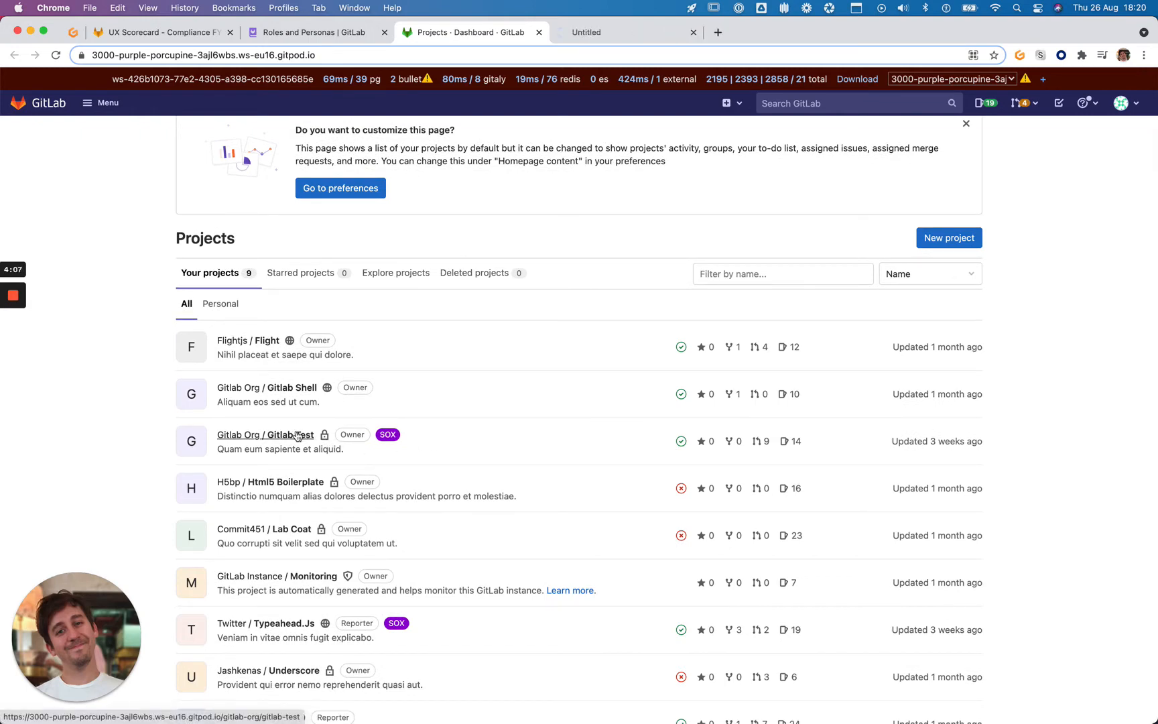
Open Twitter / Typeahead.Js in a new tab, then go to Gitlab Test's Security & Compliance > Audit Events
super+click(300, 625)
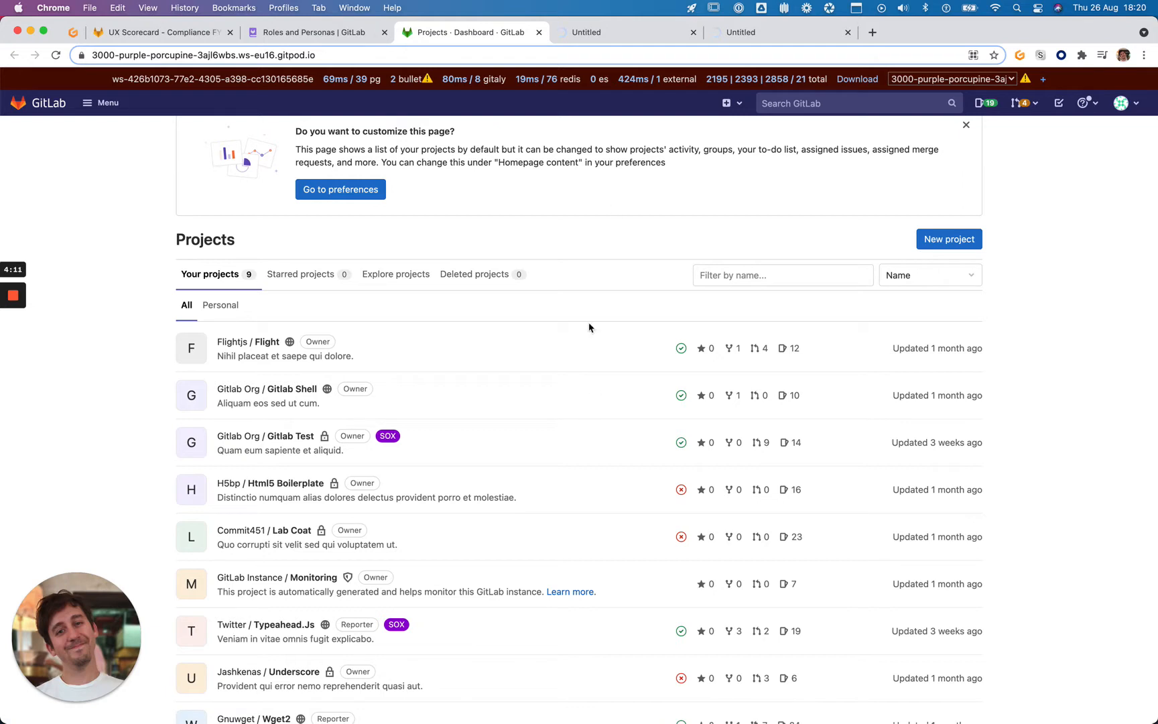
click(591, 36)
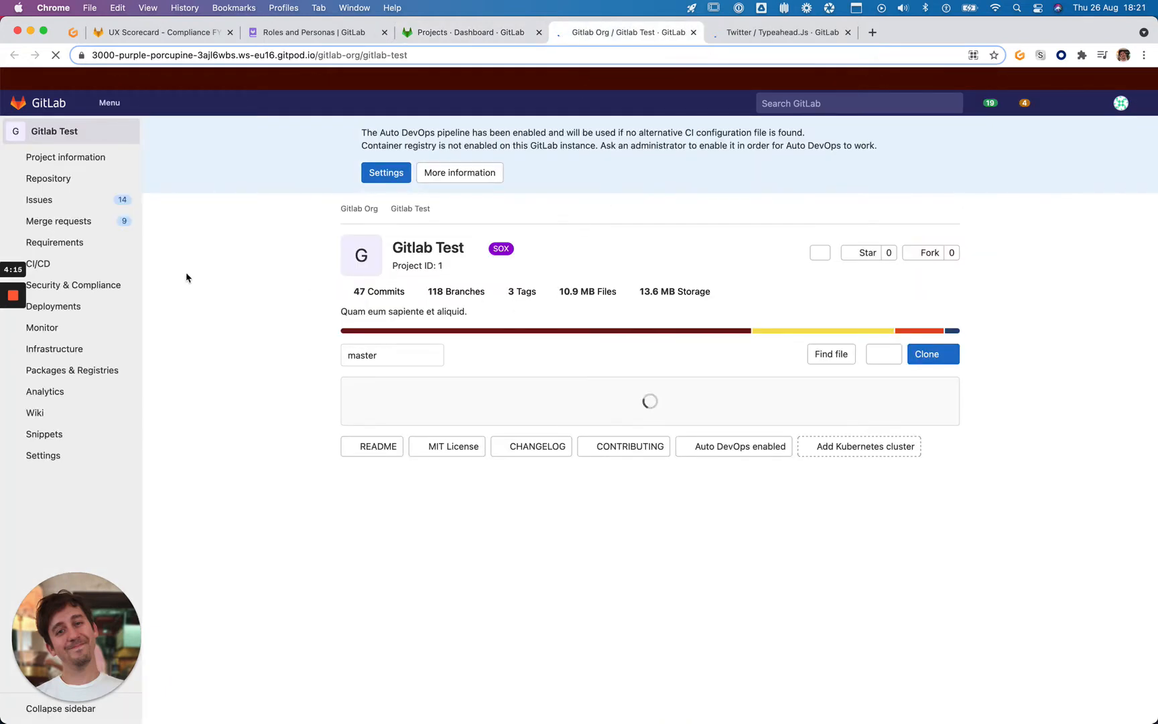
drag(127, 630, 1079, 610)
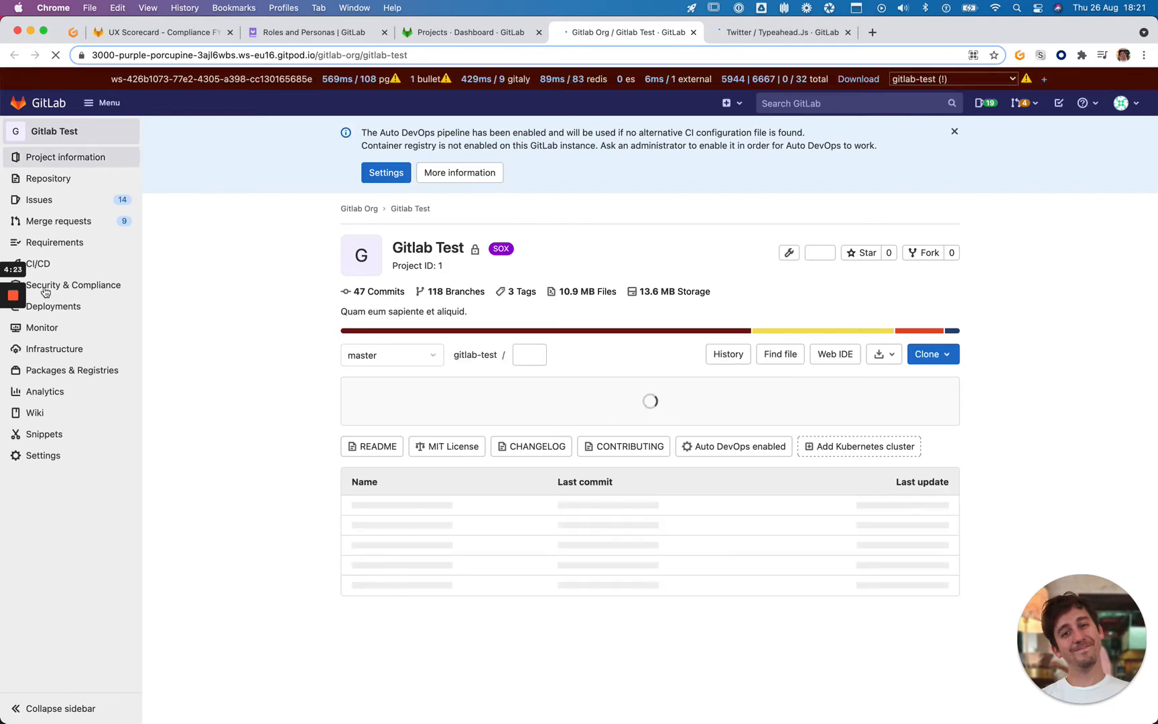
mouse_move(105, 287)
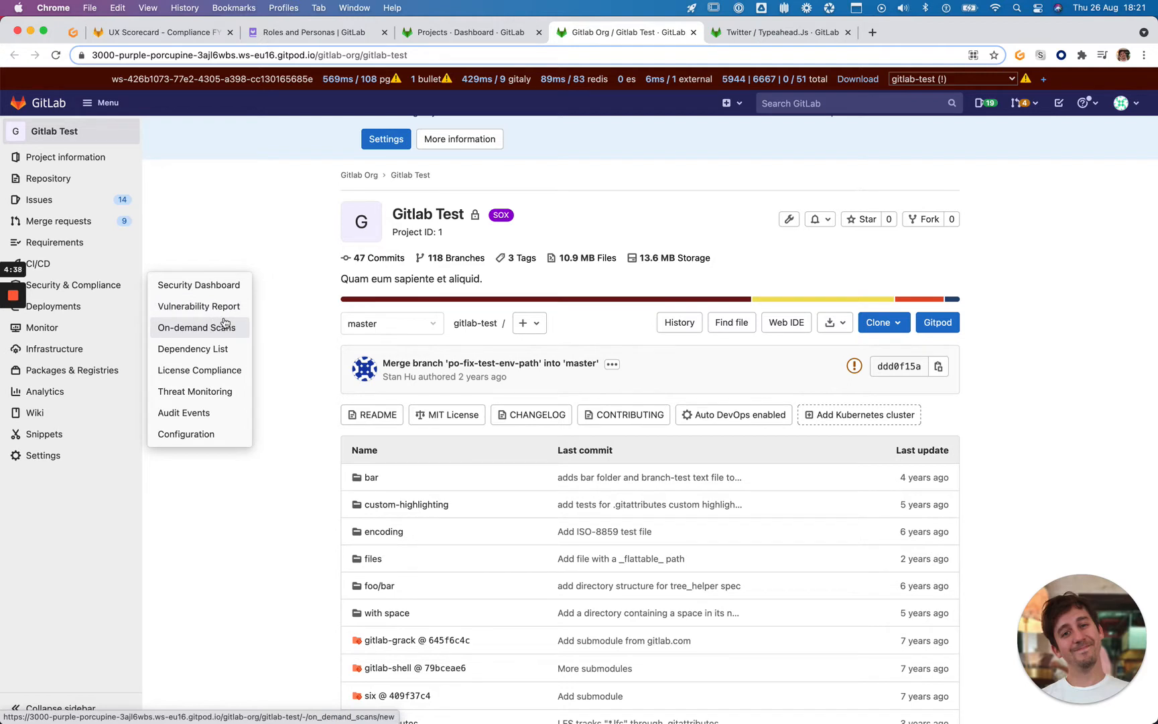
mouse_move(135, 262)
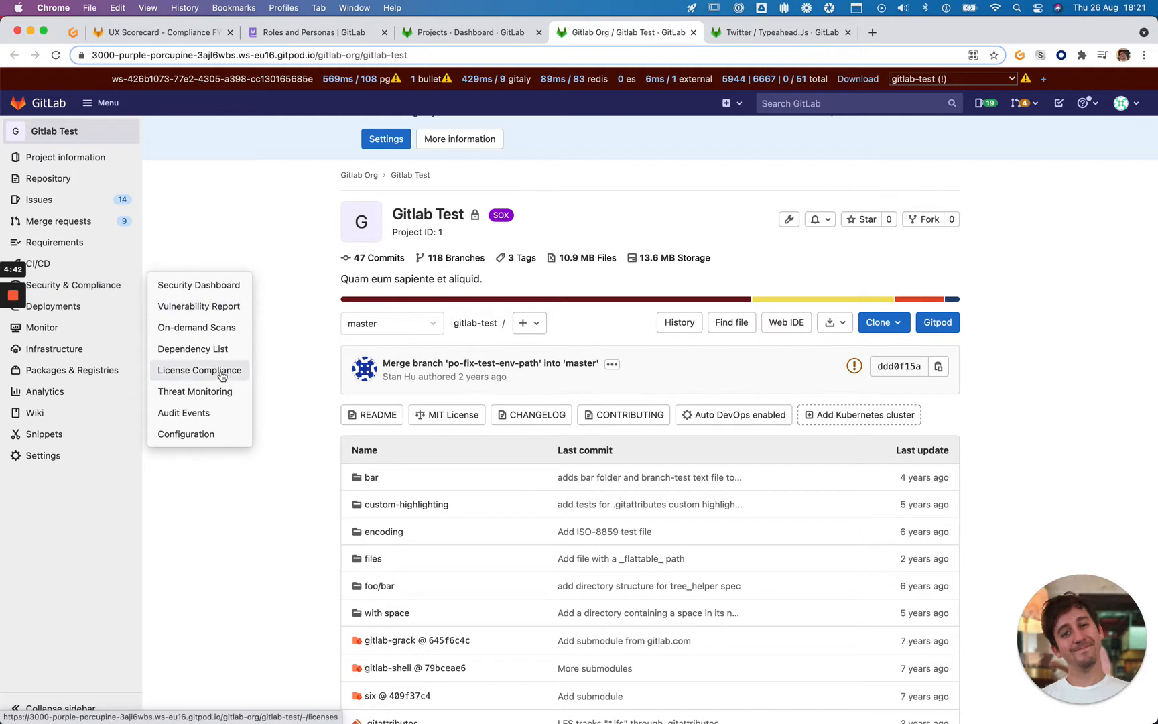
click(224, 416)
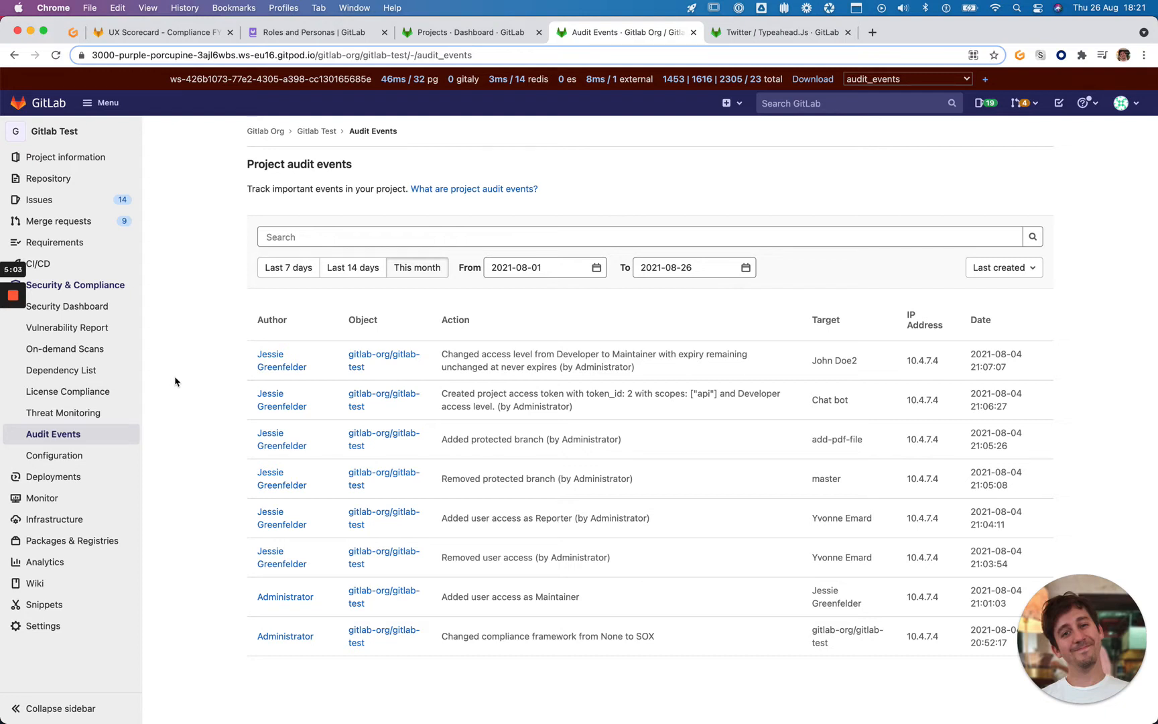
Open the 'What are project audit events?' help page from Gitlab Test's audit events list
drag(252, 164, 373, 163)
click(373, 163)
click(469, 190)
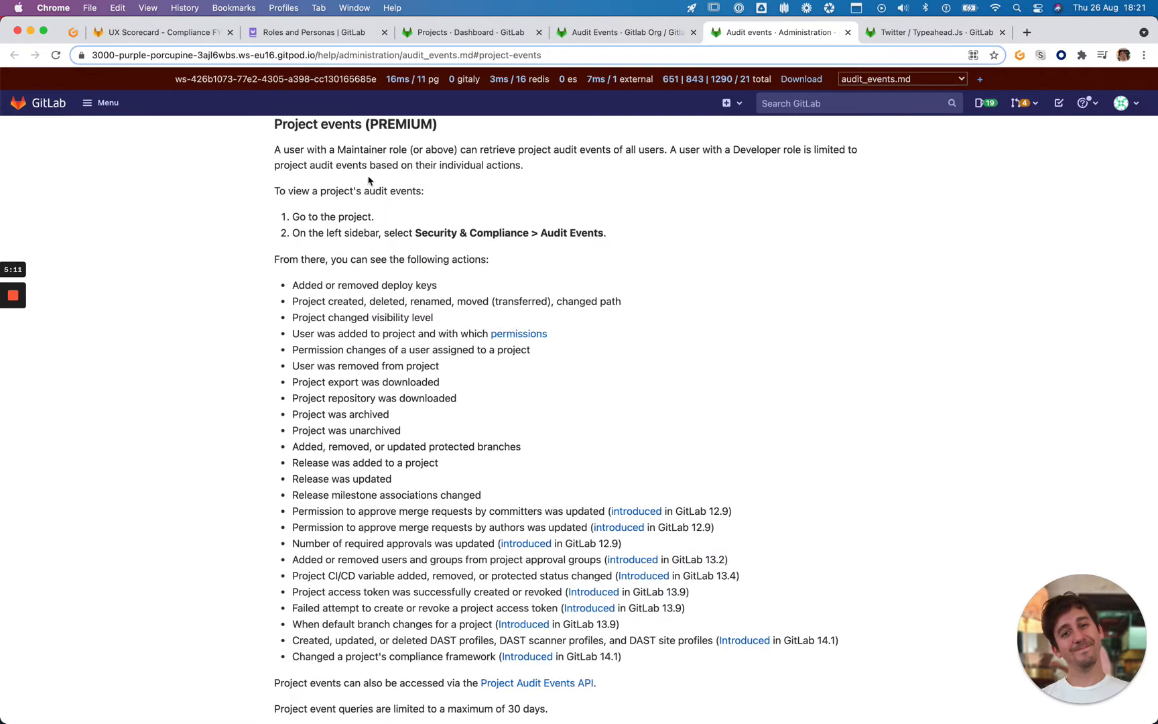
Read the docs on Maintainer role access and the steps for viewing project audit events
drag(251, 163, 430, 163)
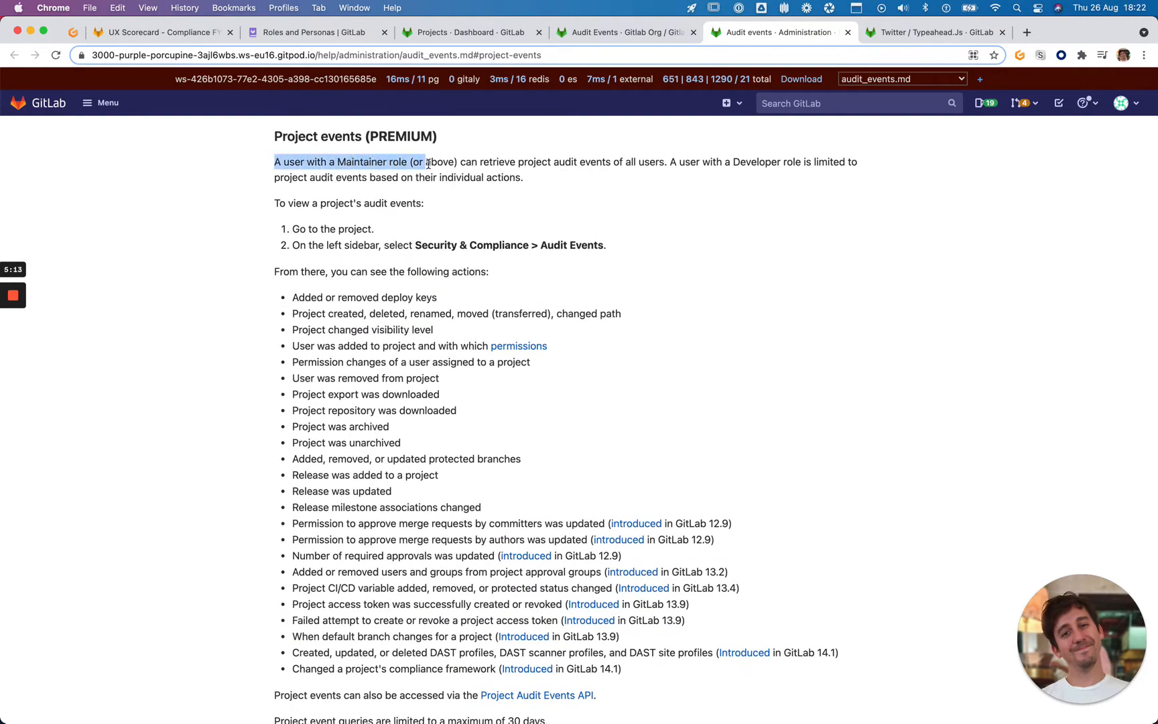
click(453, 165)
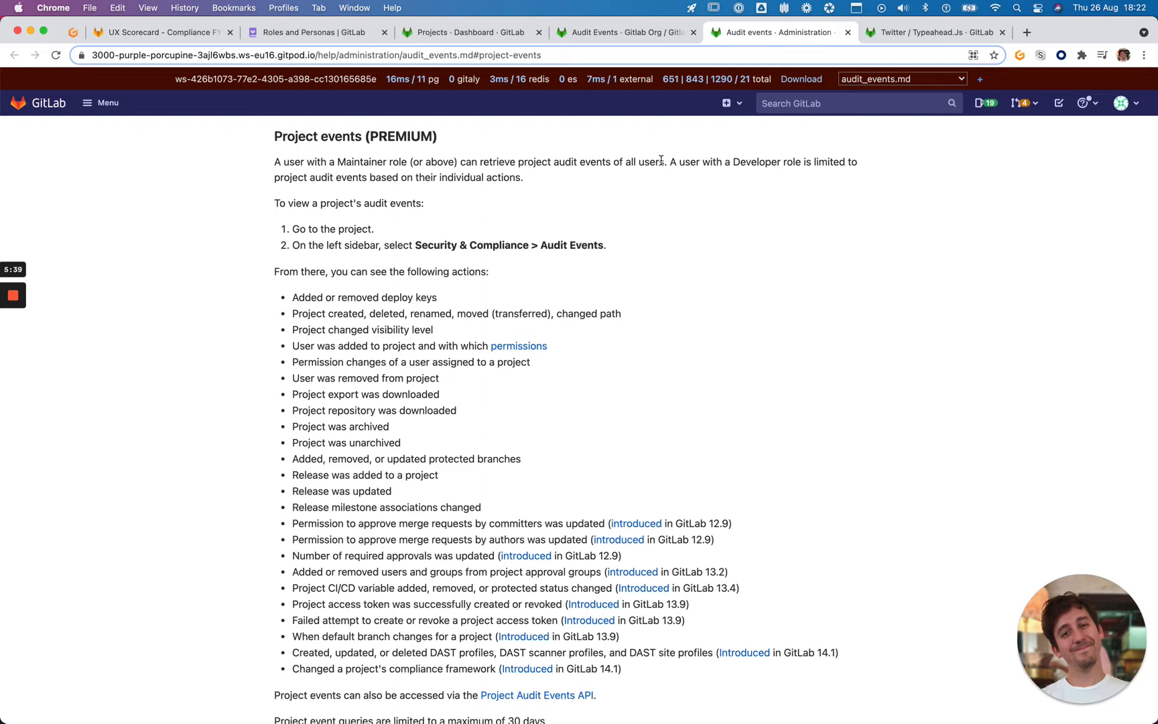
triple_click(308, 199)
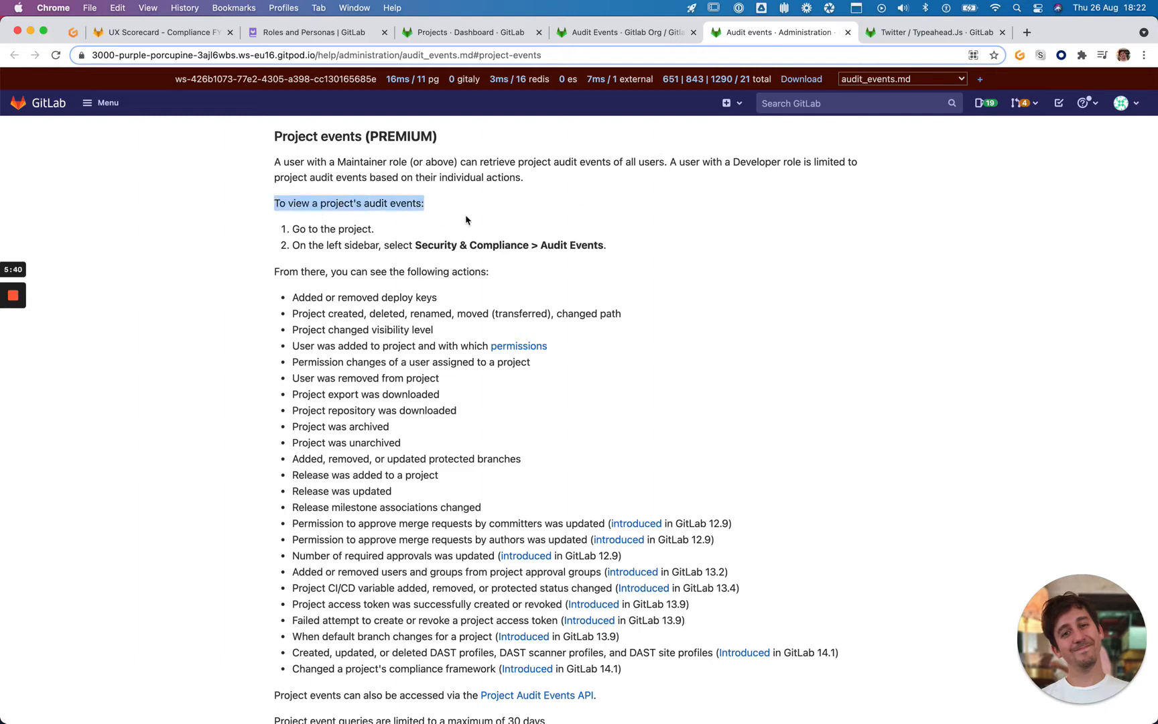
click(479, 221)
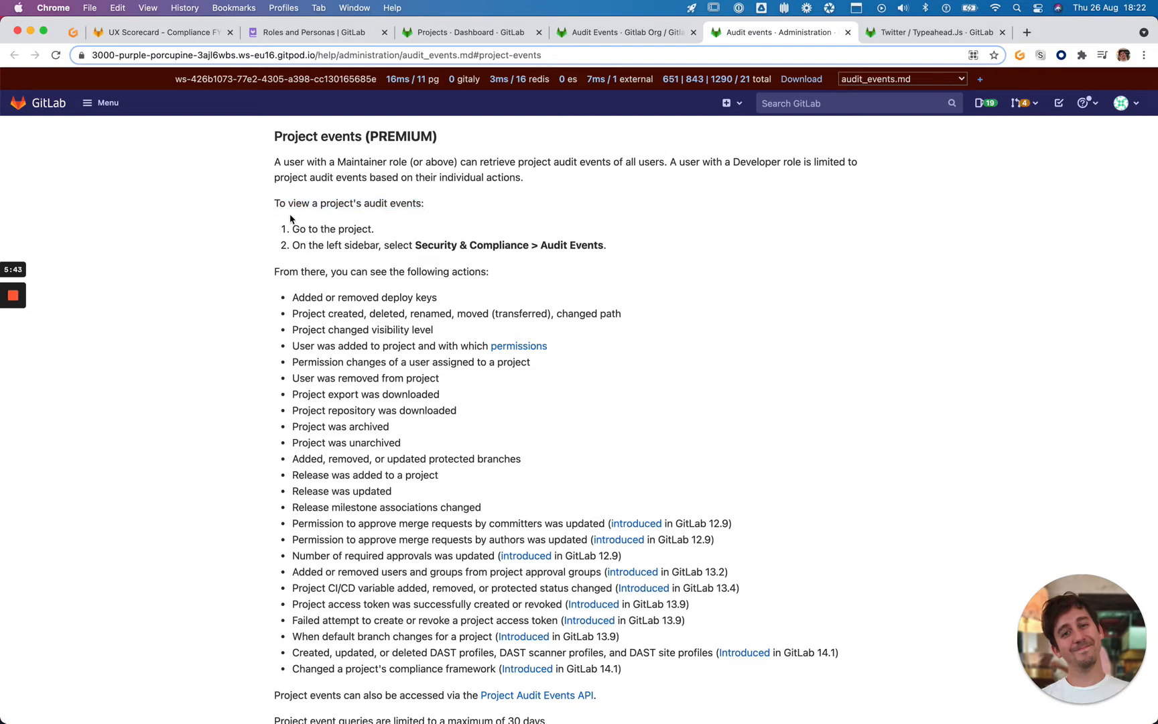
drag(290, 218, 600, 243)
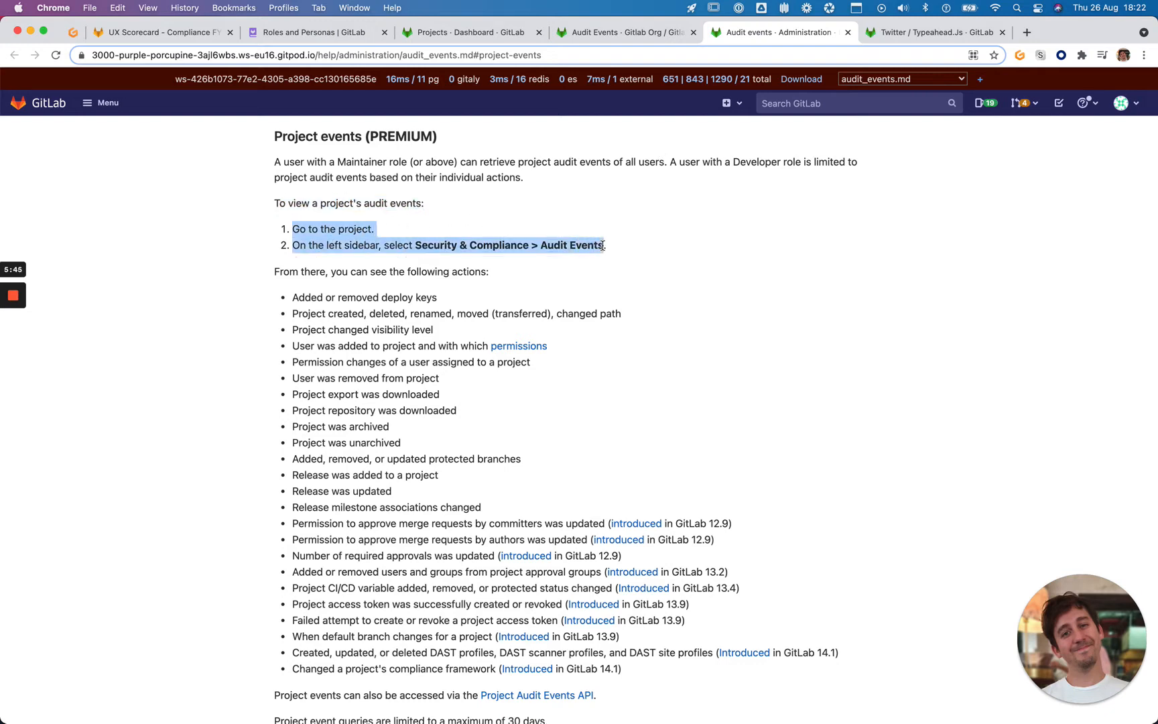
click(398, 248)
scroll(525, 253, down, 1)
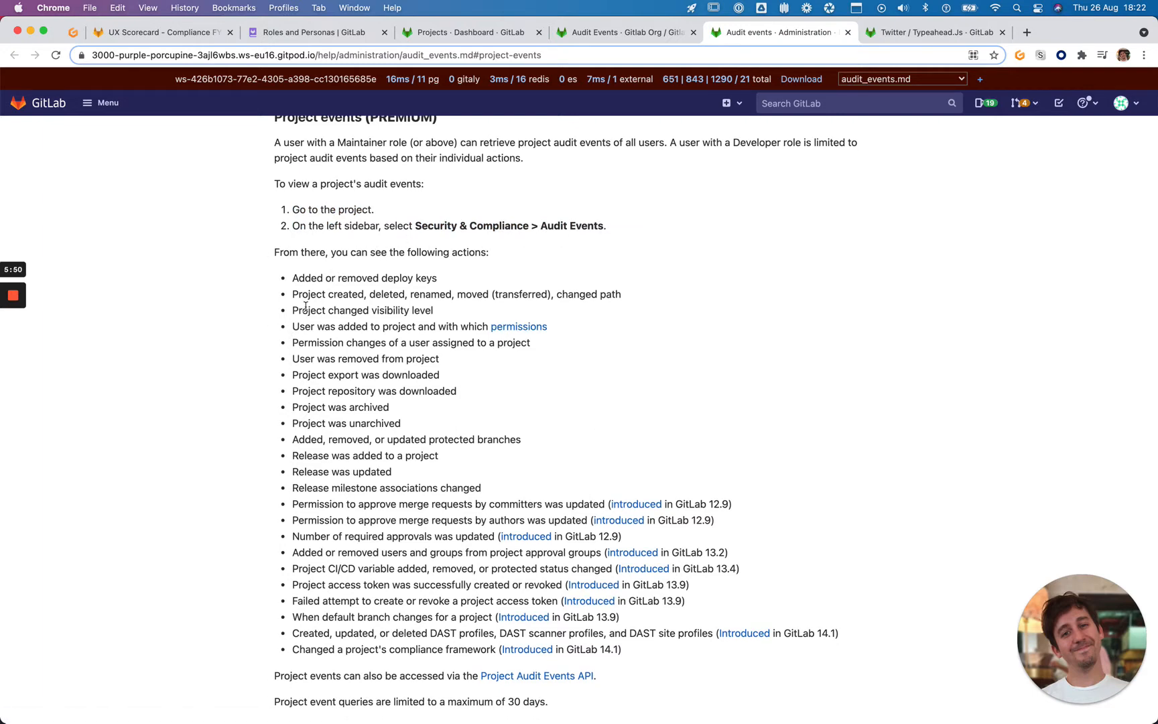
Match the issue's added/removed users requirement to the user-added-to-project event, then return to the events list
click(142, 35)
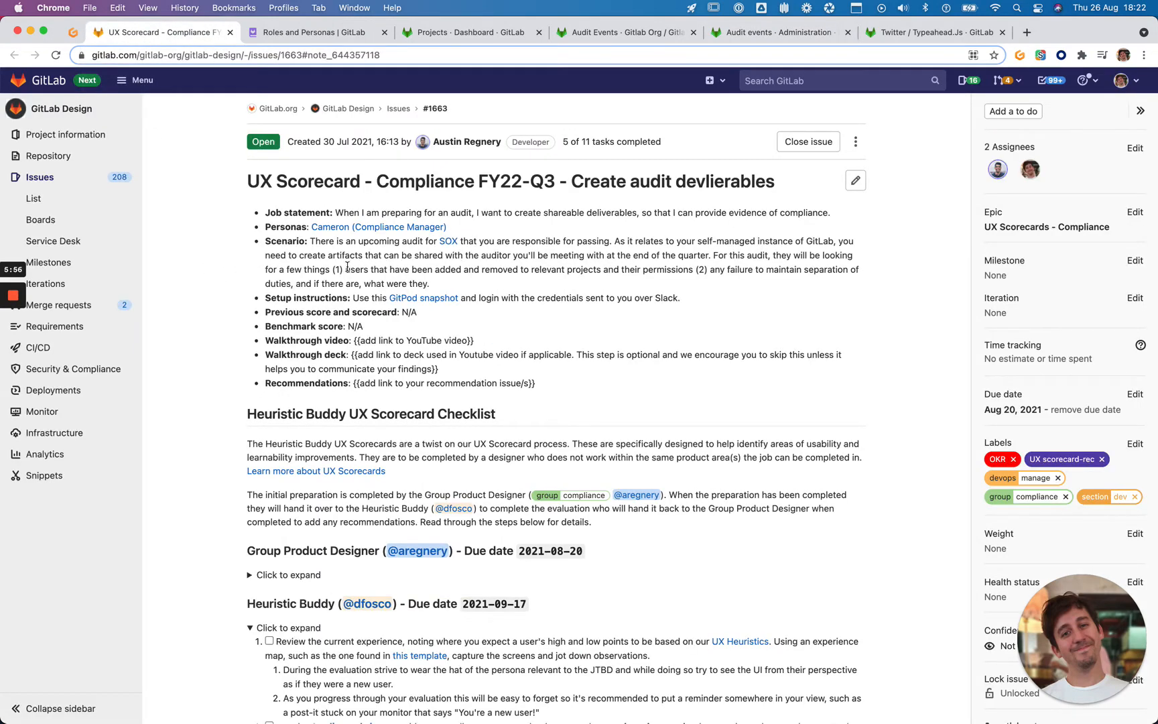
drag(333, 268, 694, 271)
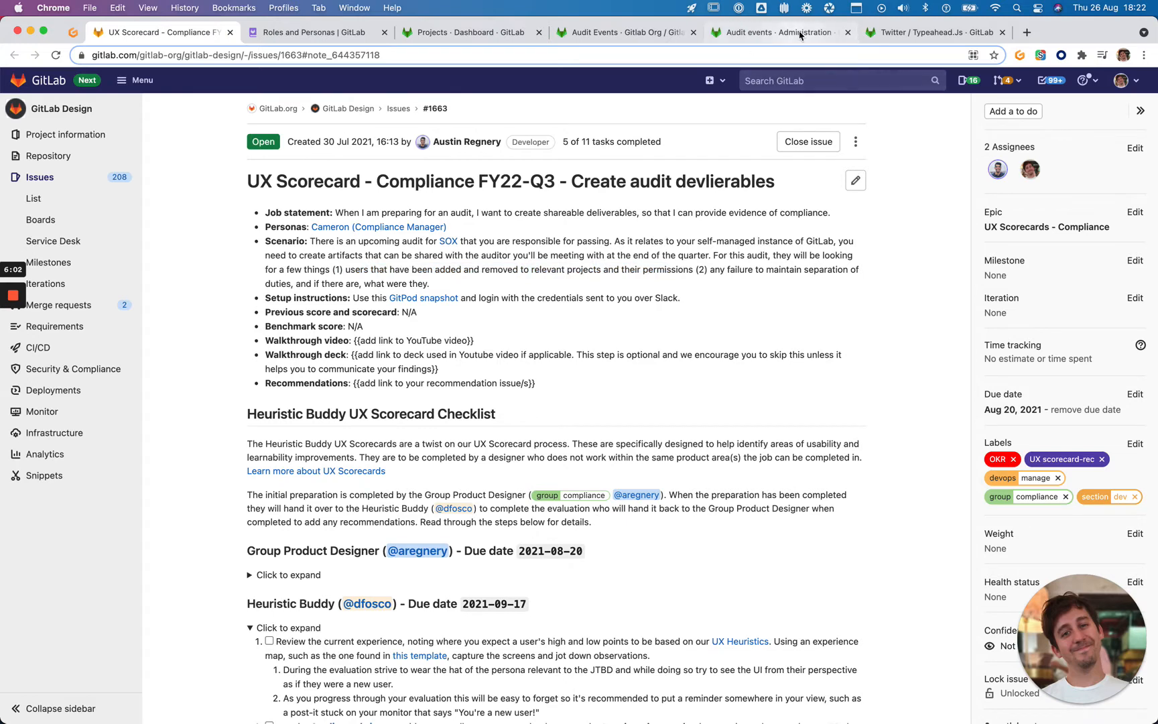
click(777, 32)
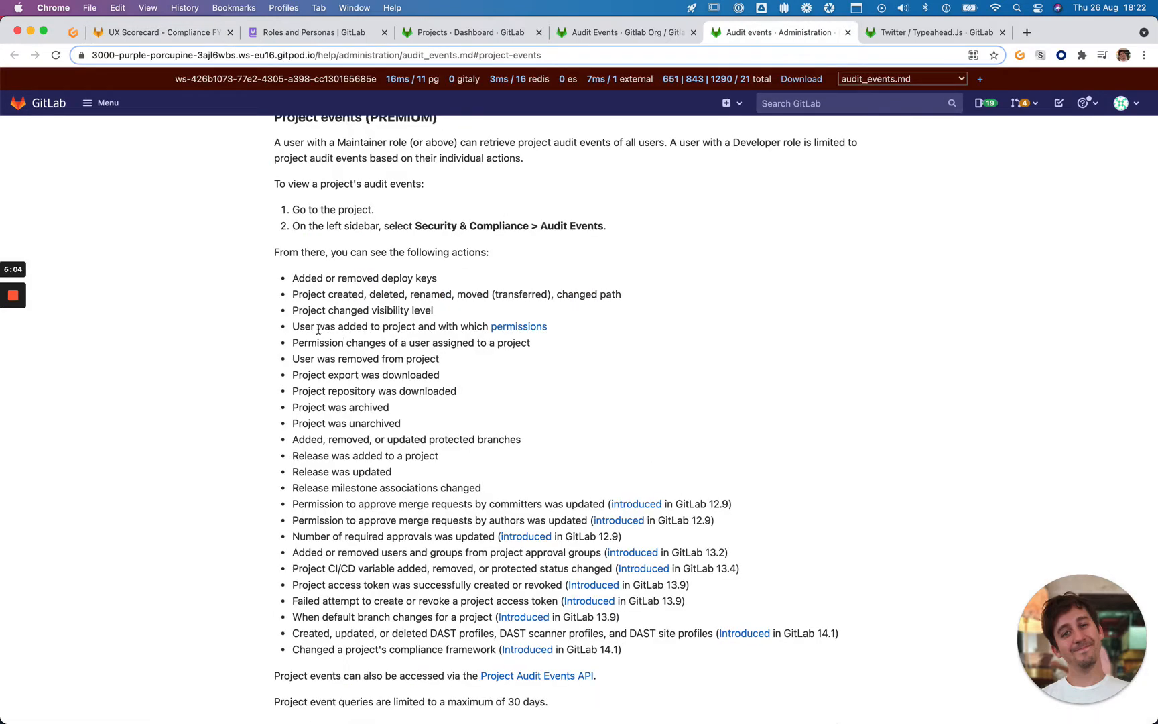
drag(626, 325, 262, 326)
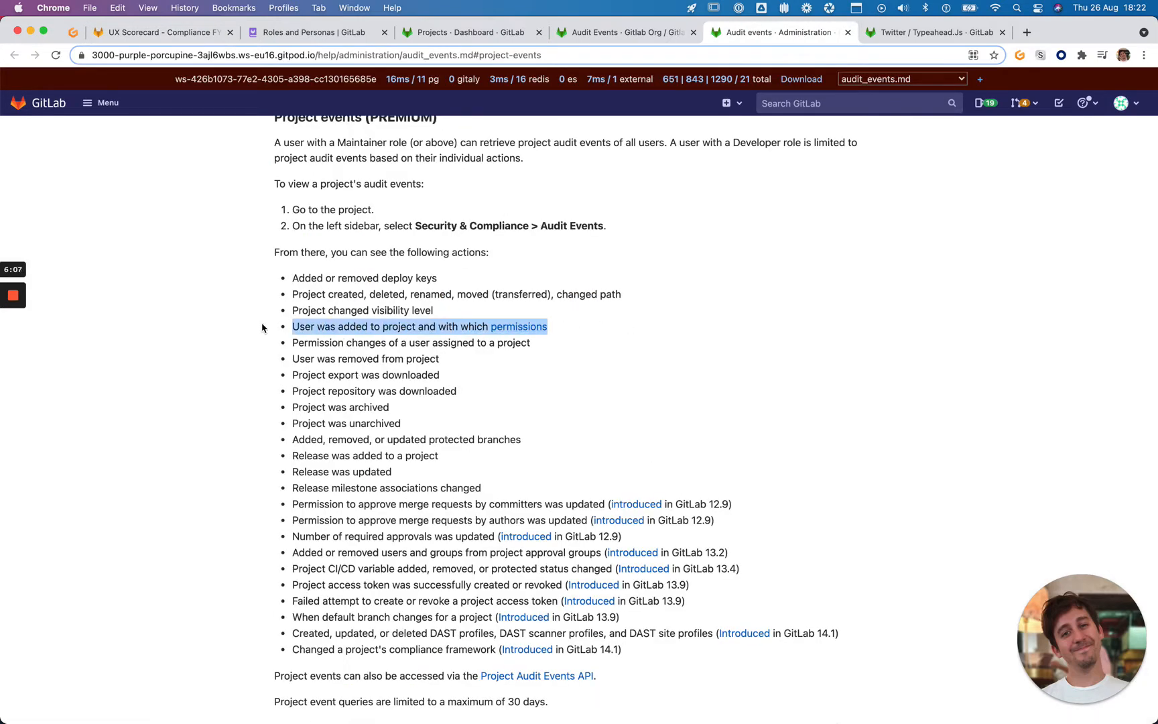
click(653, 33)
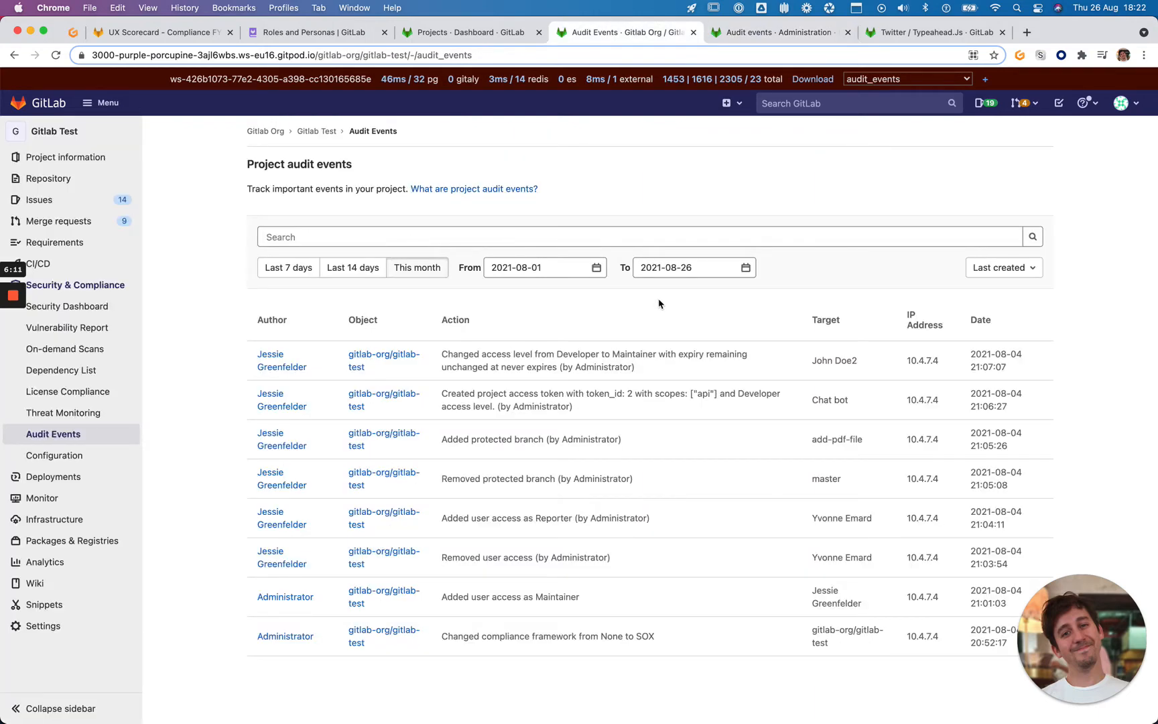
scroll(660, 305, down, 1)
click(495, 229)
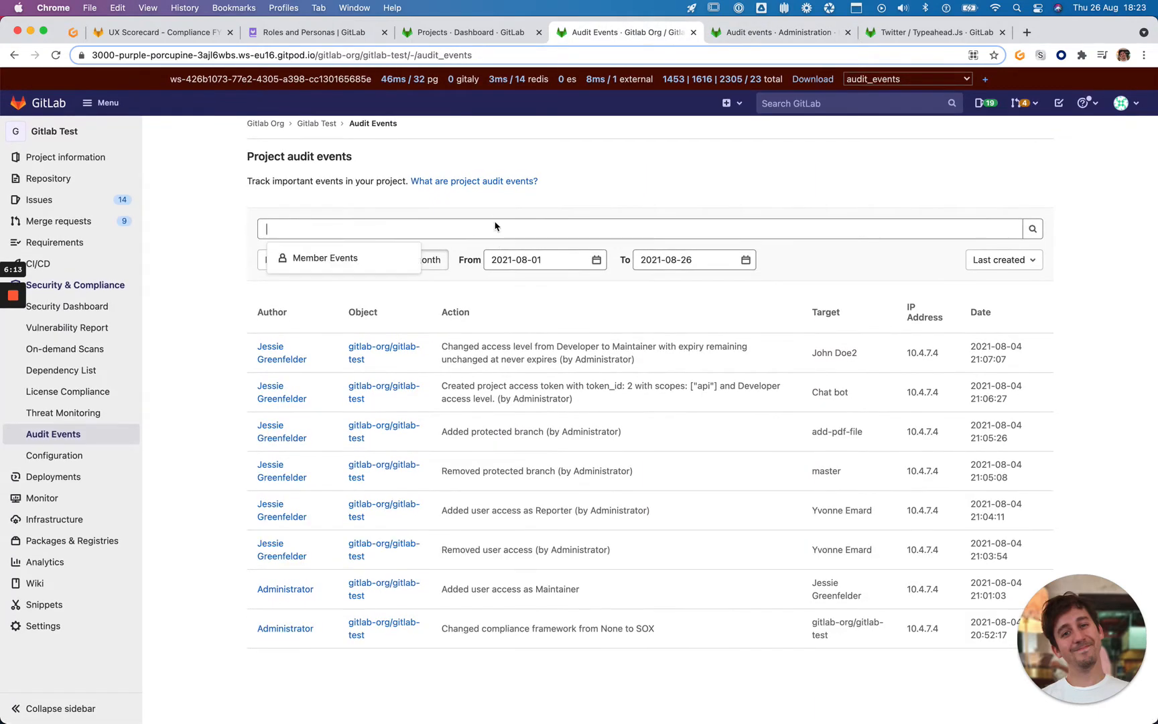
click(412, 258)
click(401, 260)
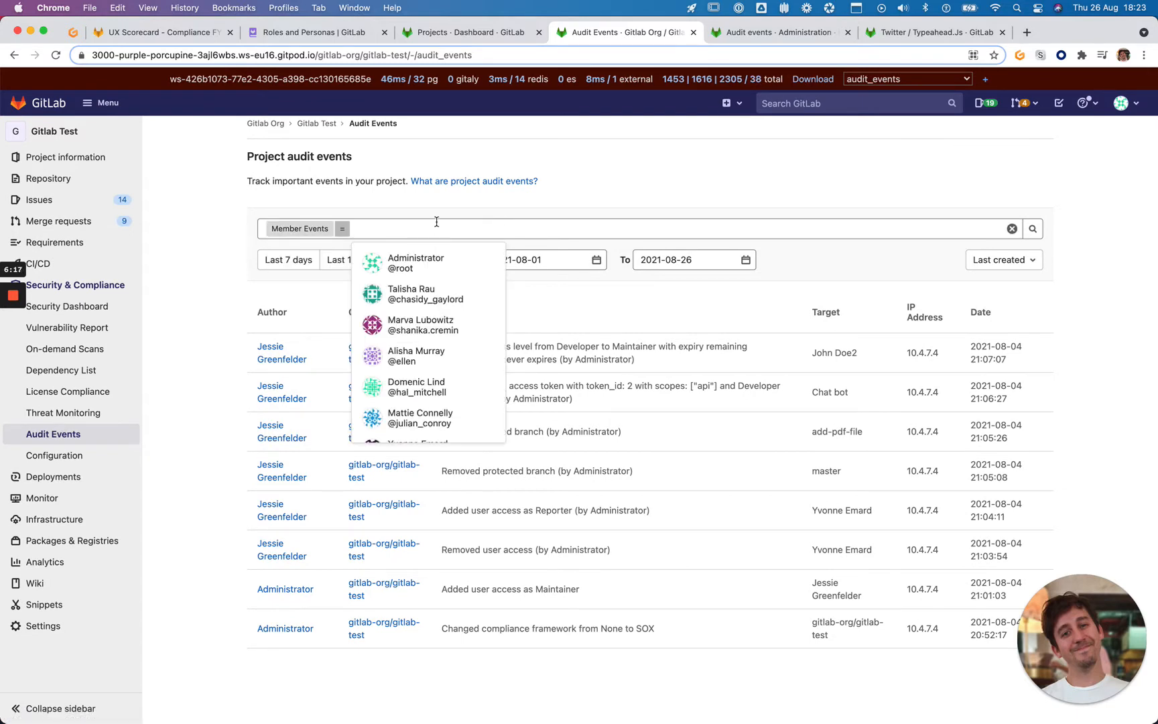
scroll(435, 295, down, 3)
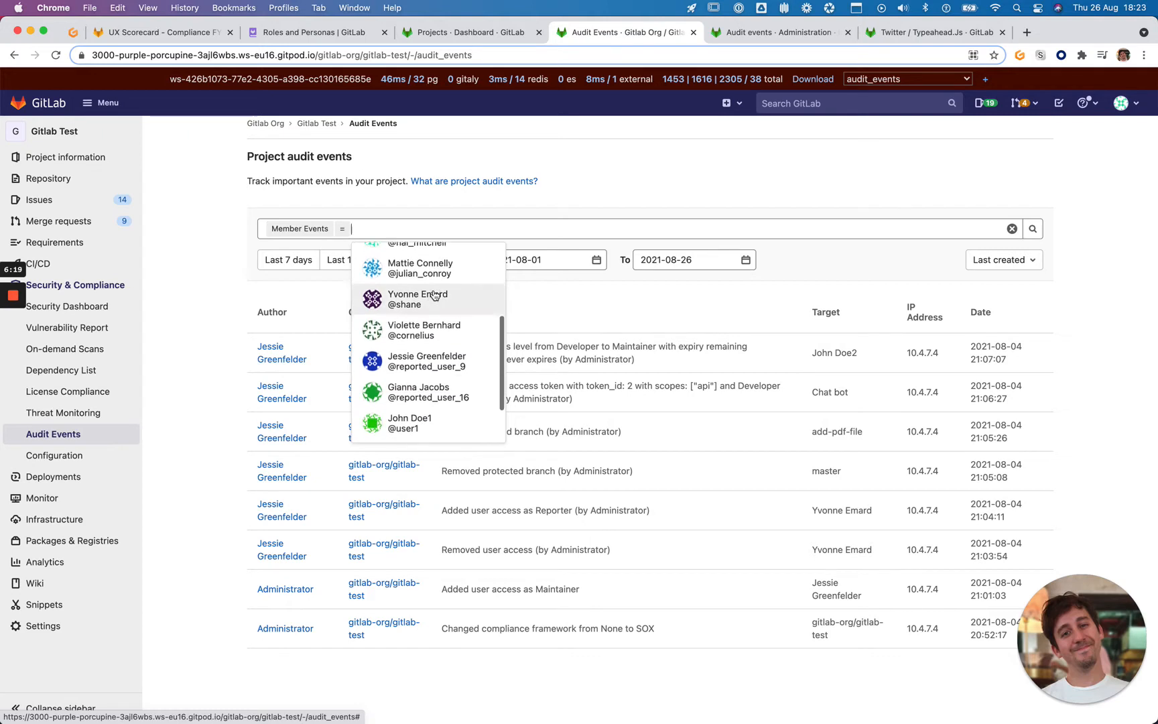
click(434, 295)
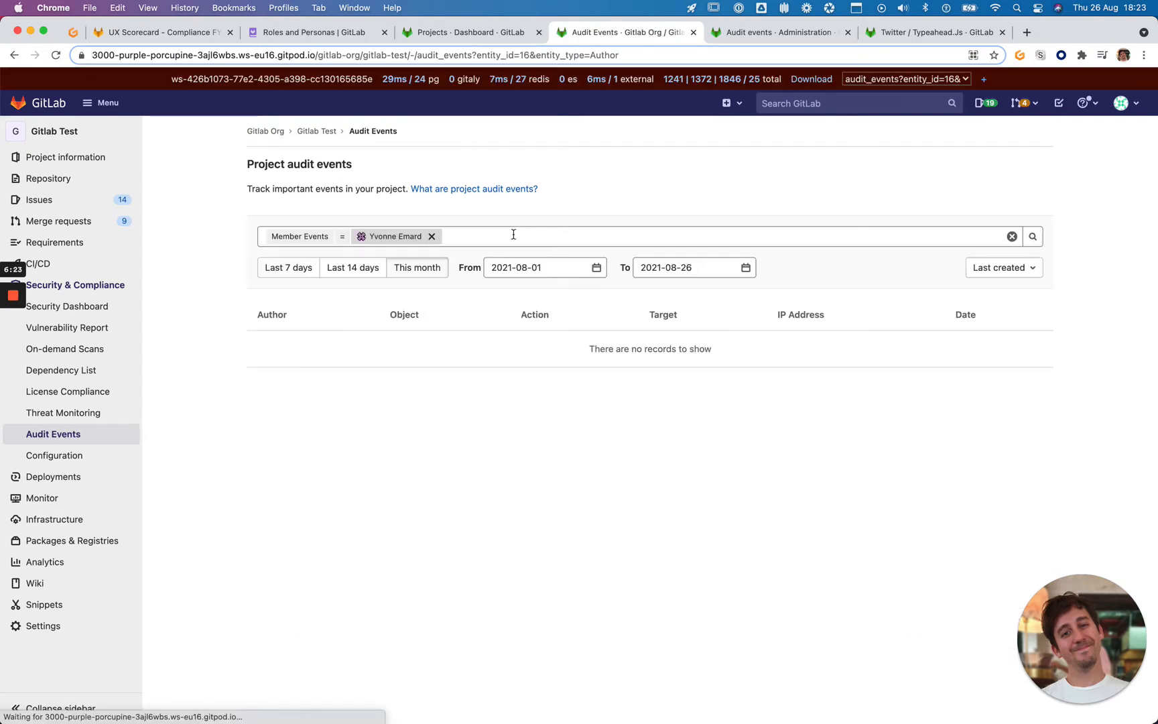
click(432, 236)
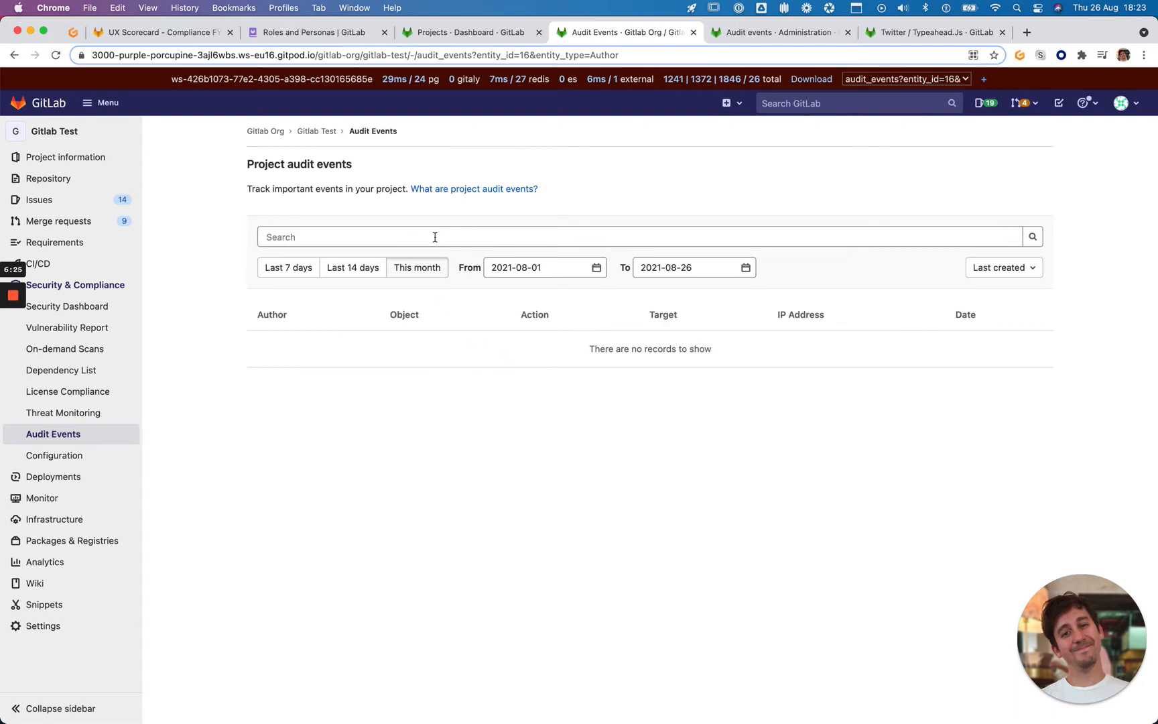
click(433, 239)
click(428, 236)
click(96, 434)
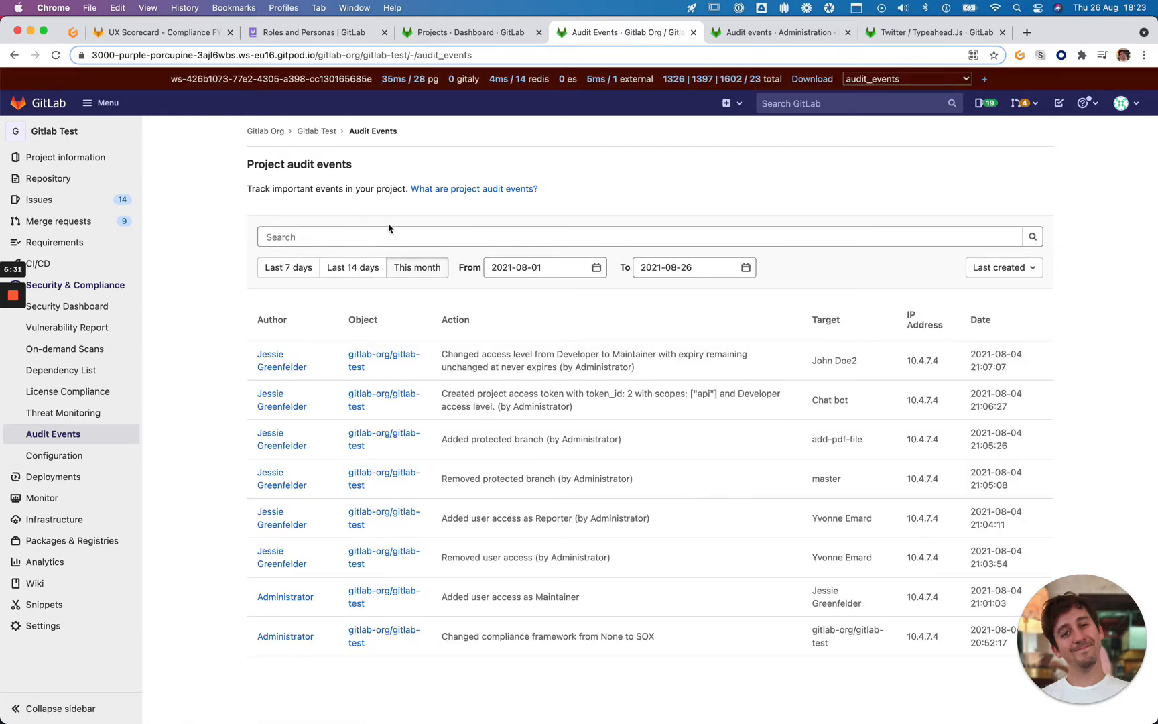
click(382, 230)
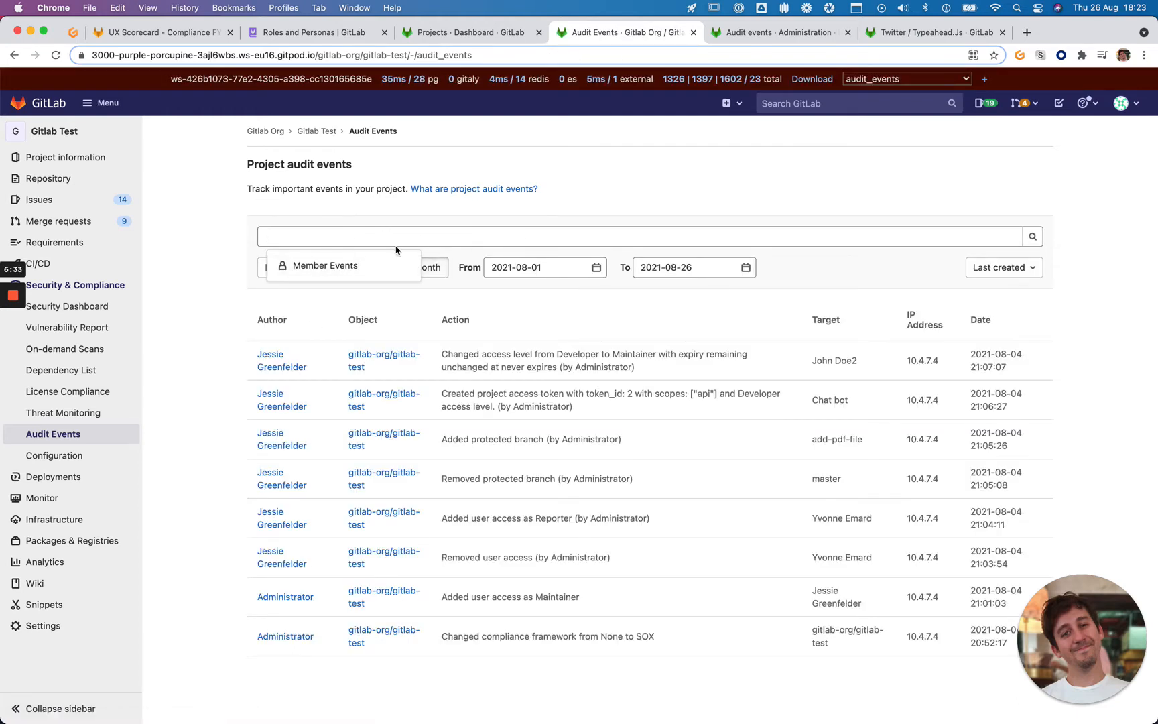
click(246, 266)
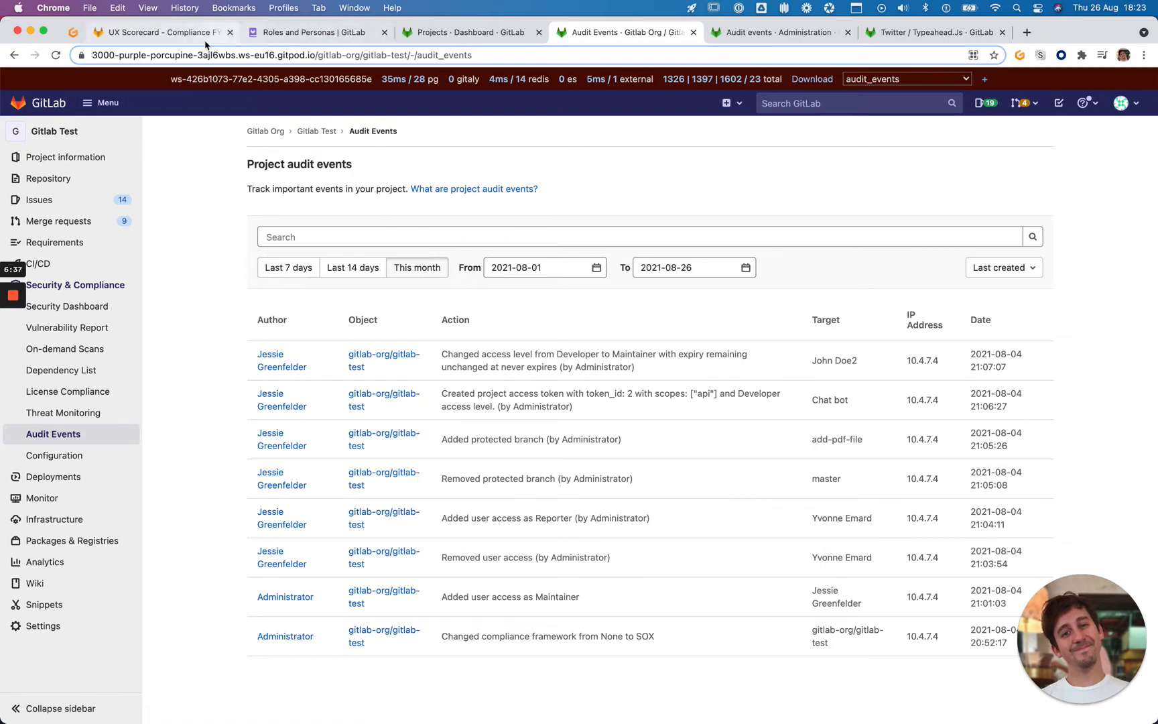
click(163, 35)
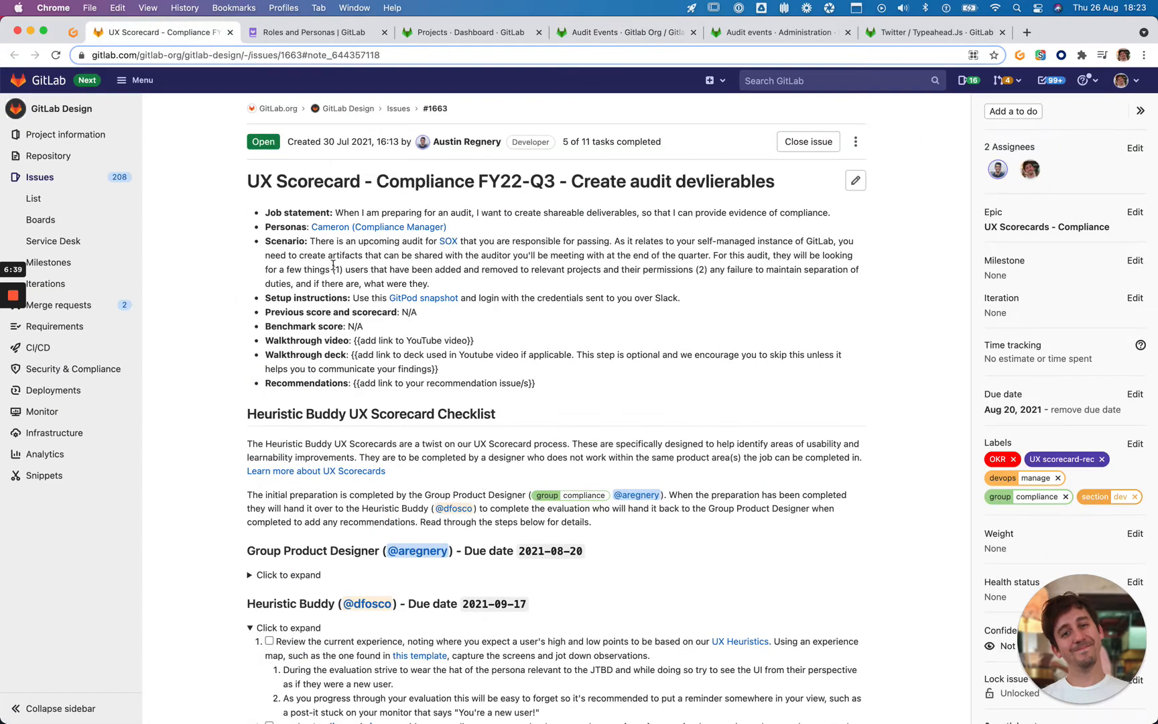
drag(333, 268, 693, 269)
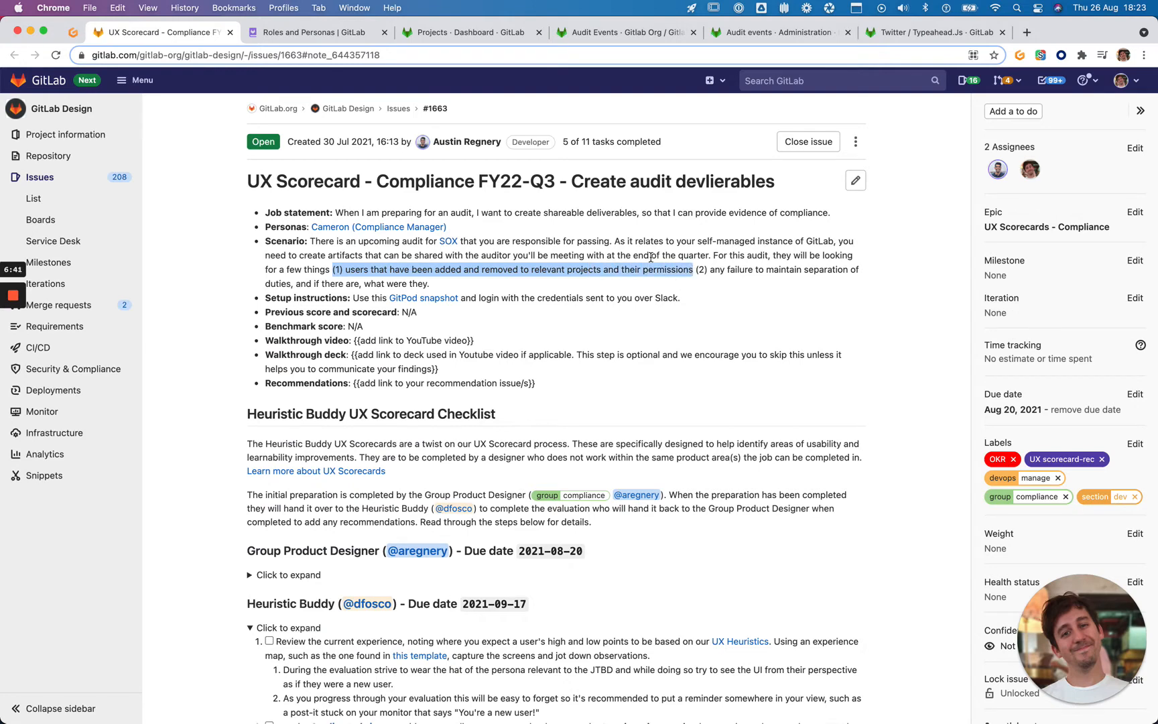
click(621, 35)
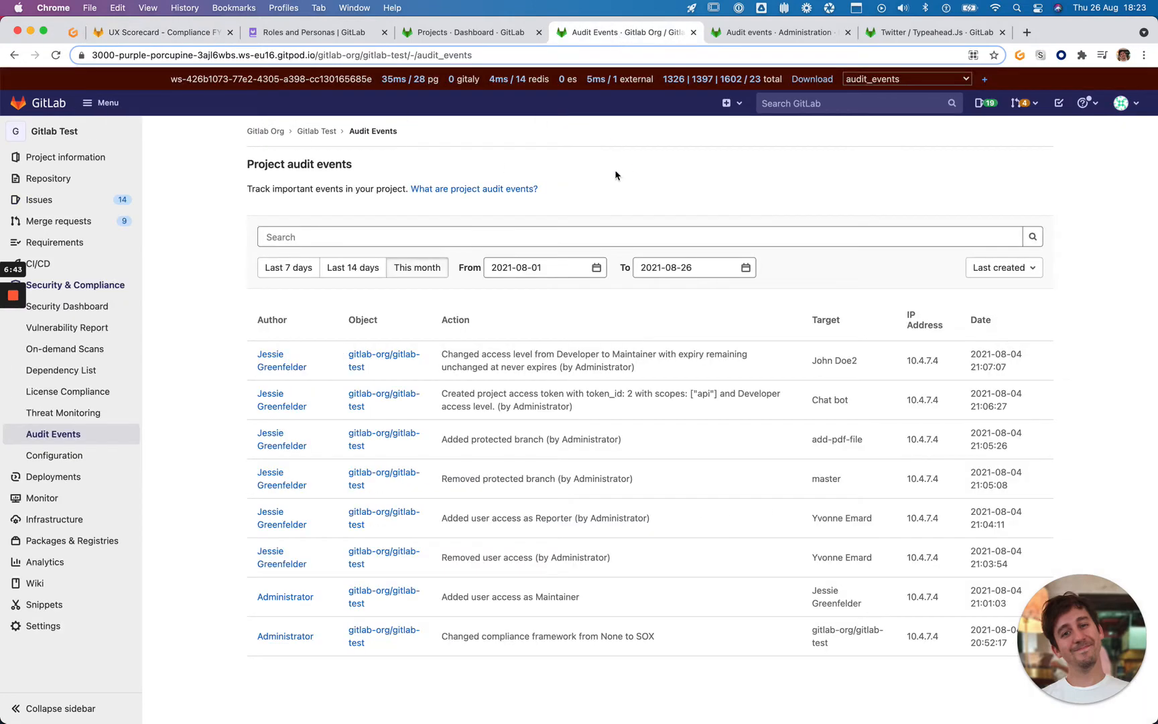
scroll(1057, 336, down, 1)
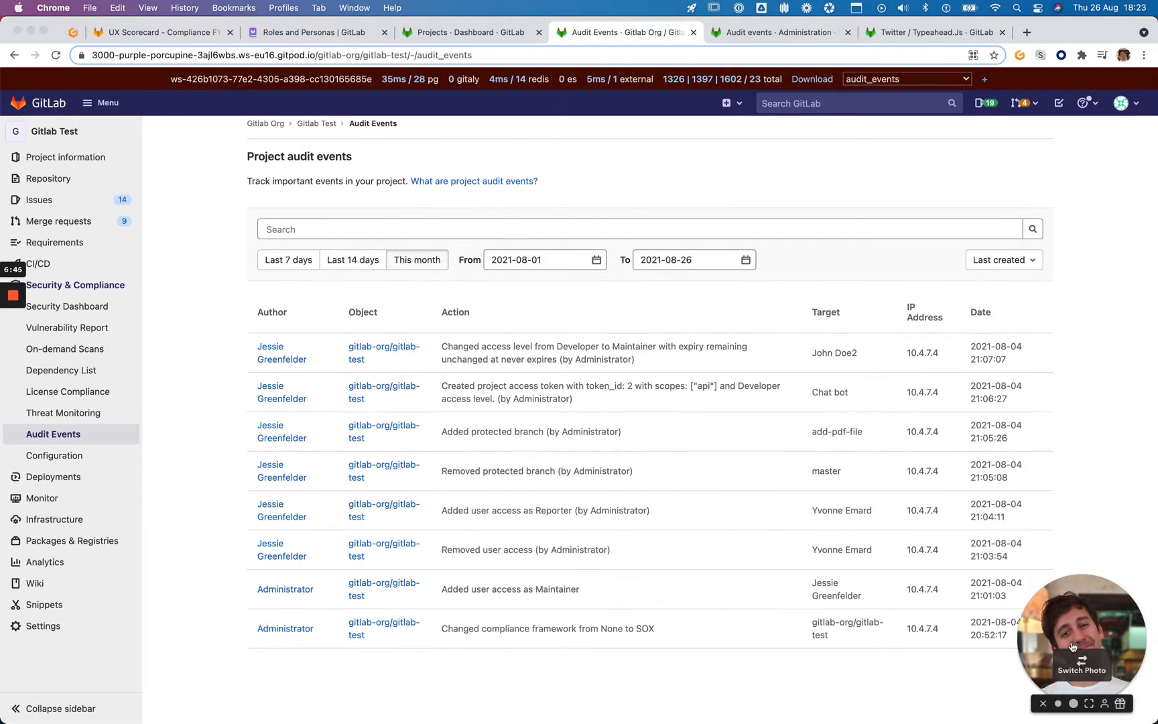
drag(1072, 646, 73, 167)
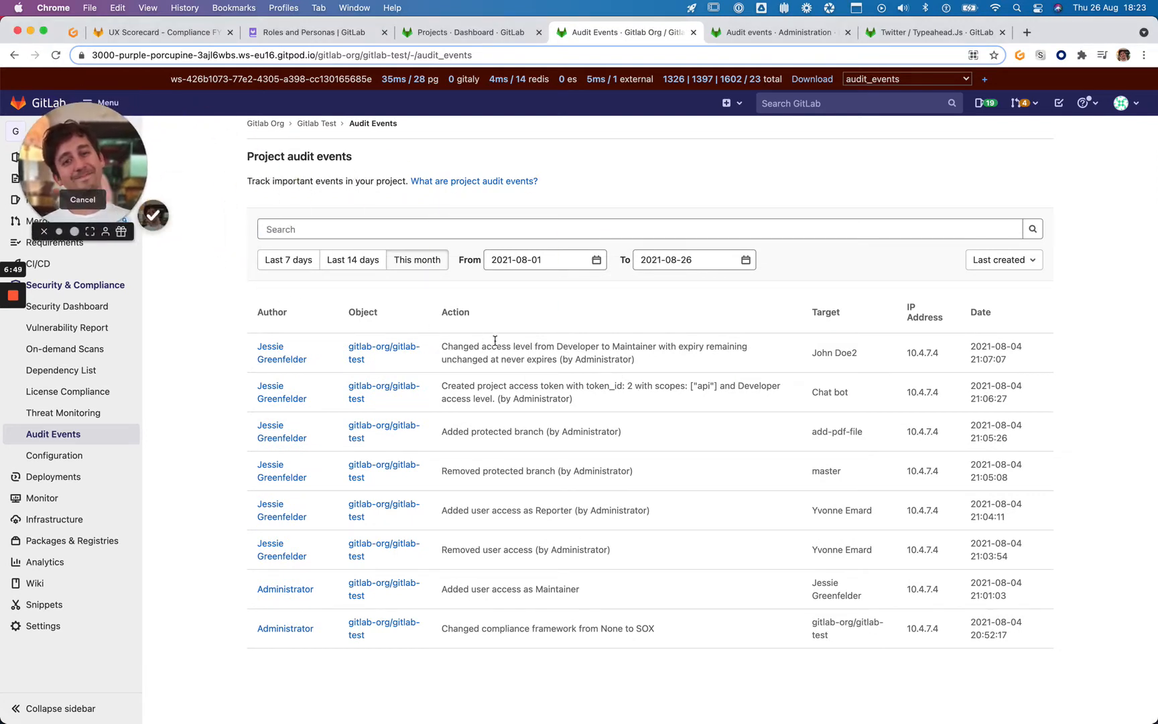
click(982, 267)
scroll(301, 199, up, 1)
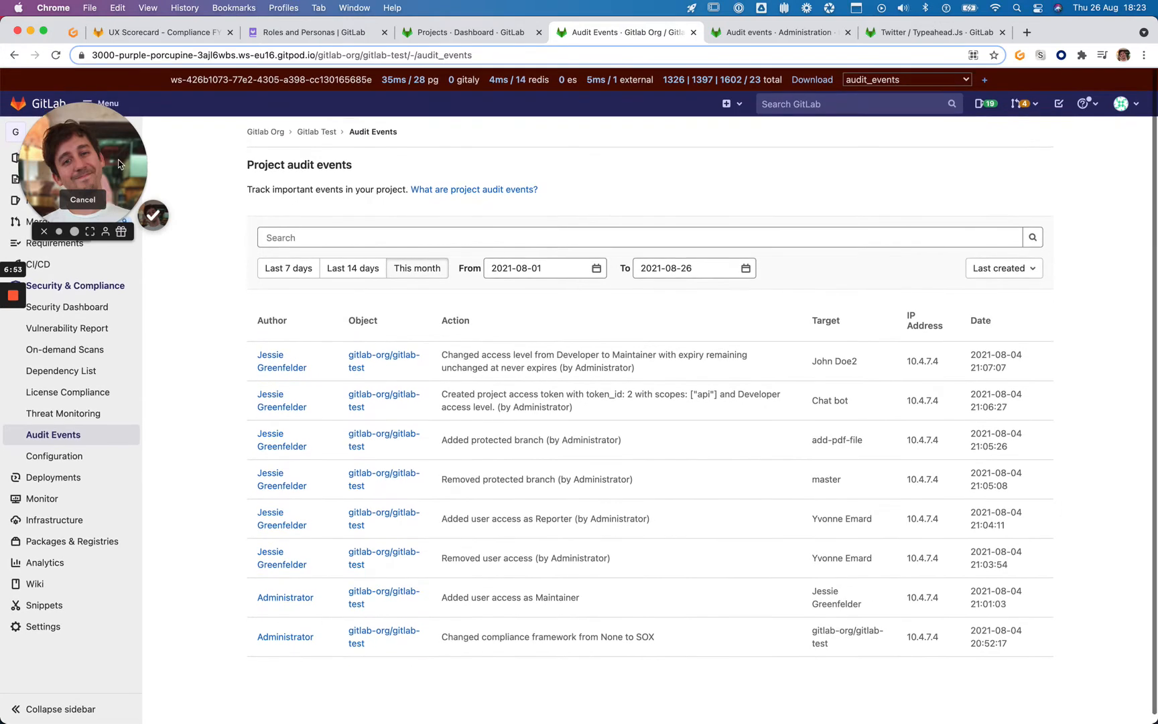
drag(119, 163, 114, 606)
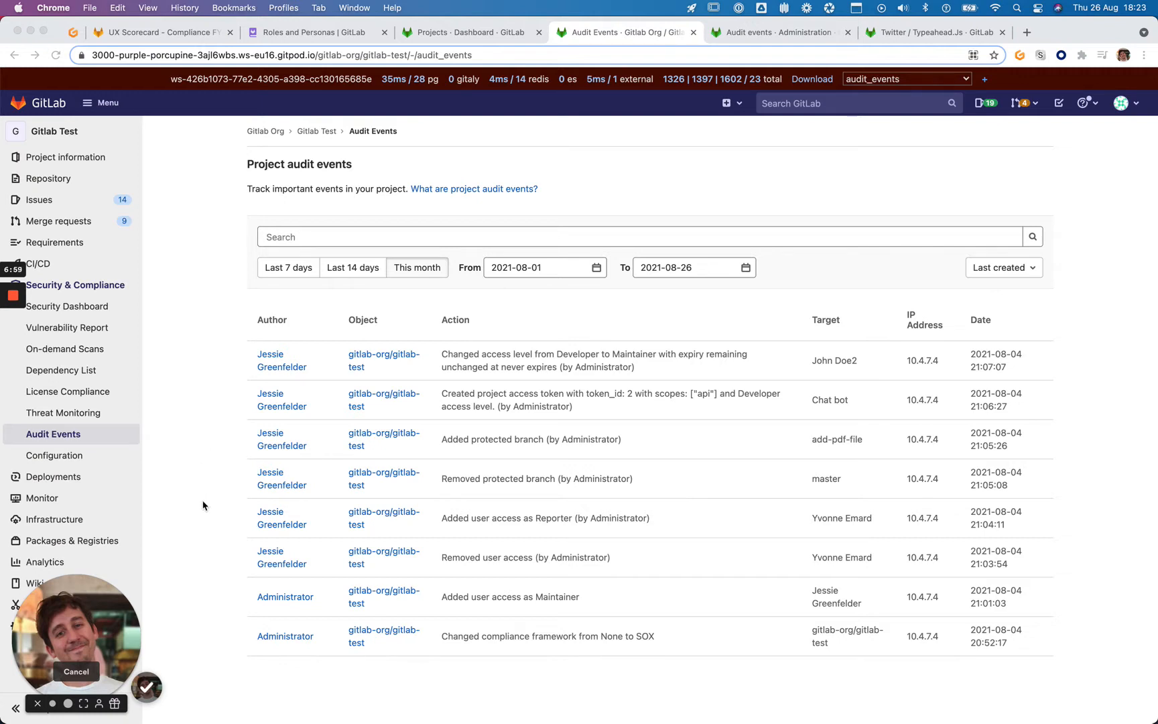
click(341, 335)
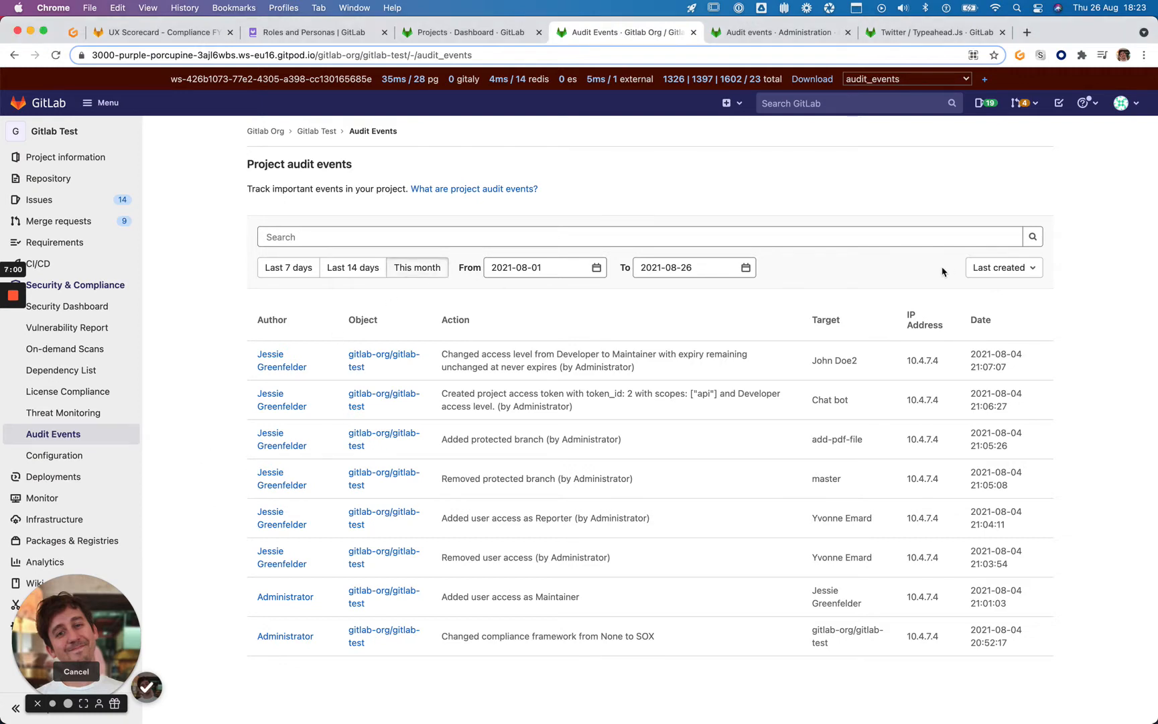
click(1134, 104)
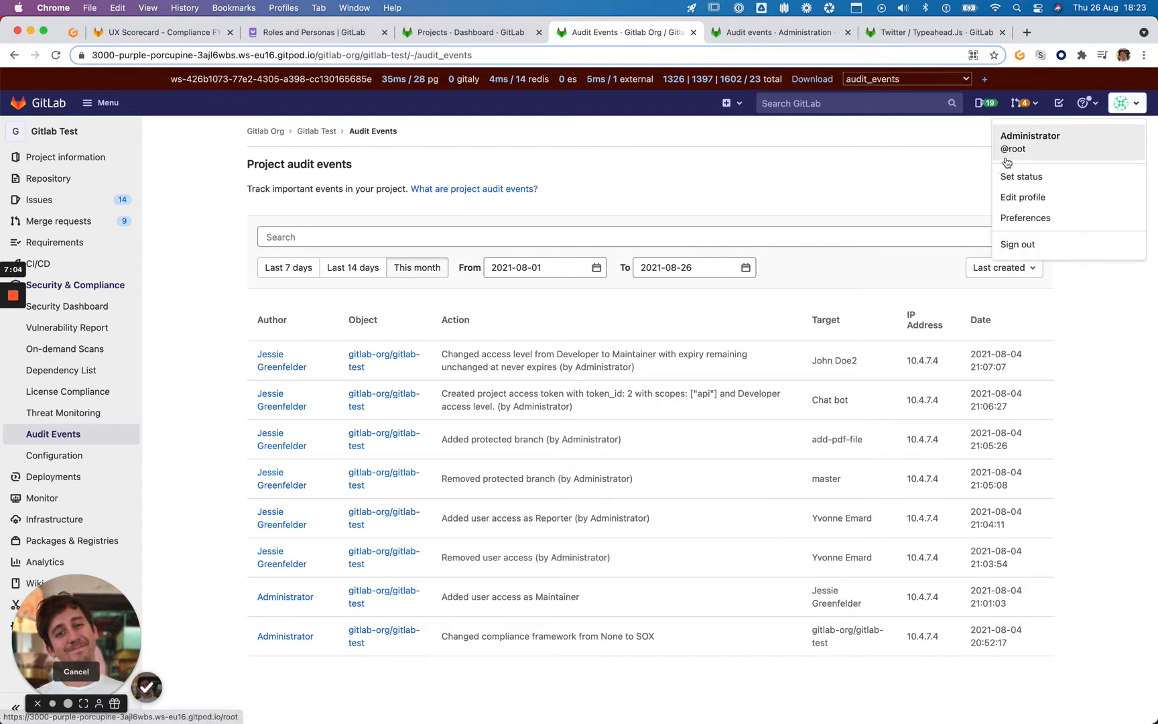
click(835, 179)
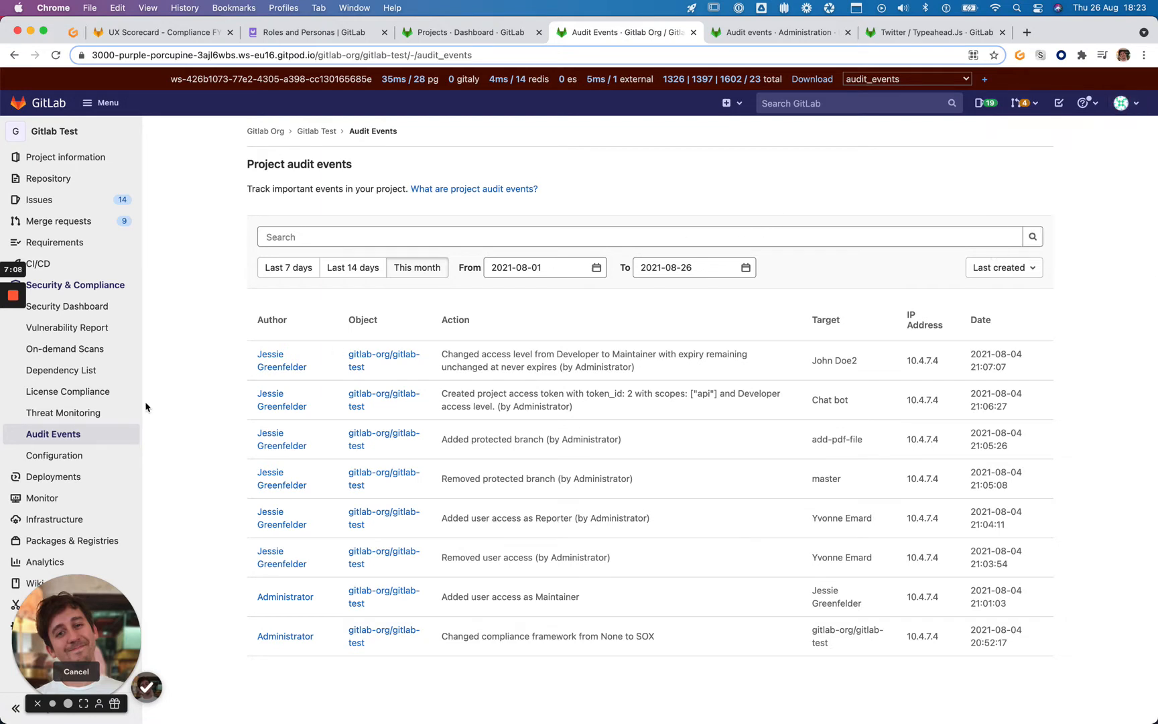
Open the Vulnerability Report in a new tab, then close it
right_click(107, 330)
click(125, 339)
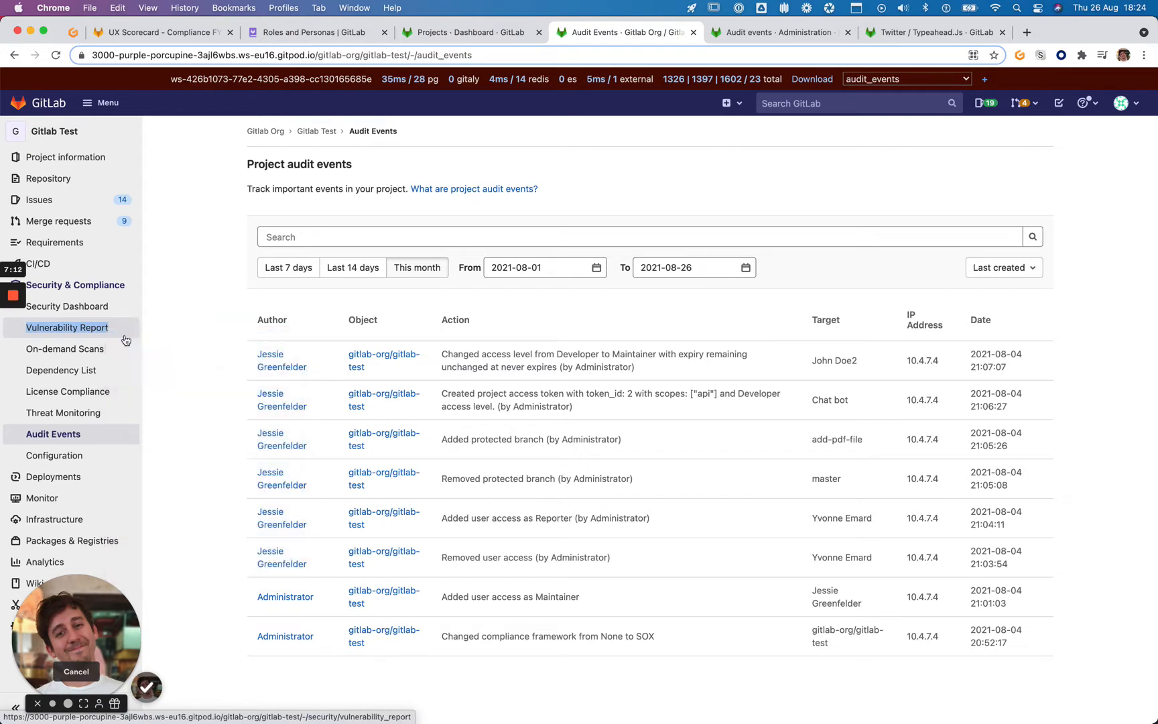
click(716, 33)
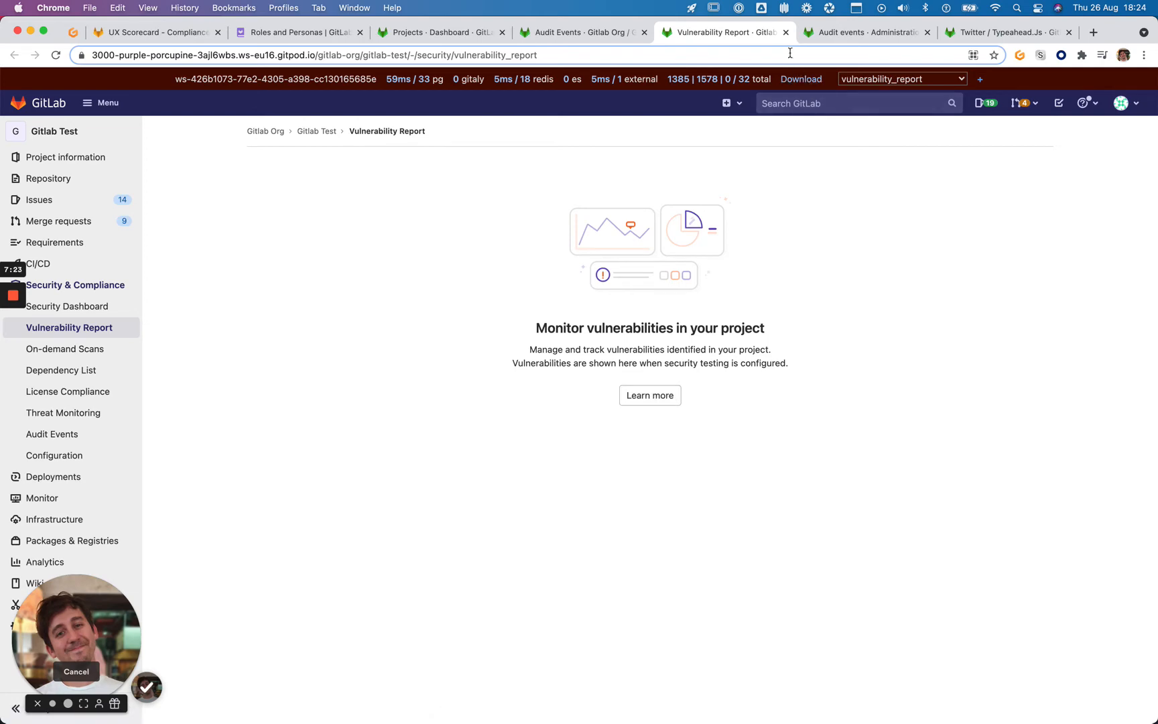
click(785, 32)
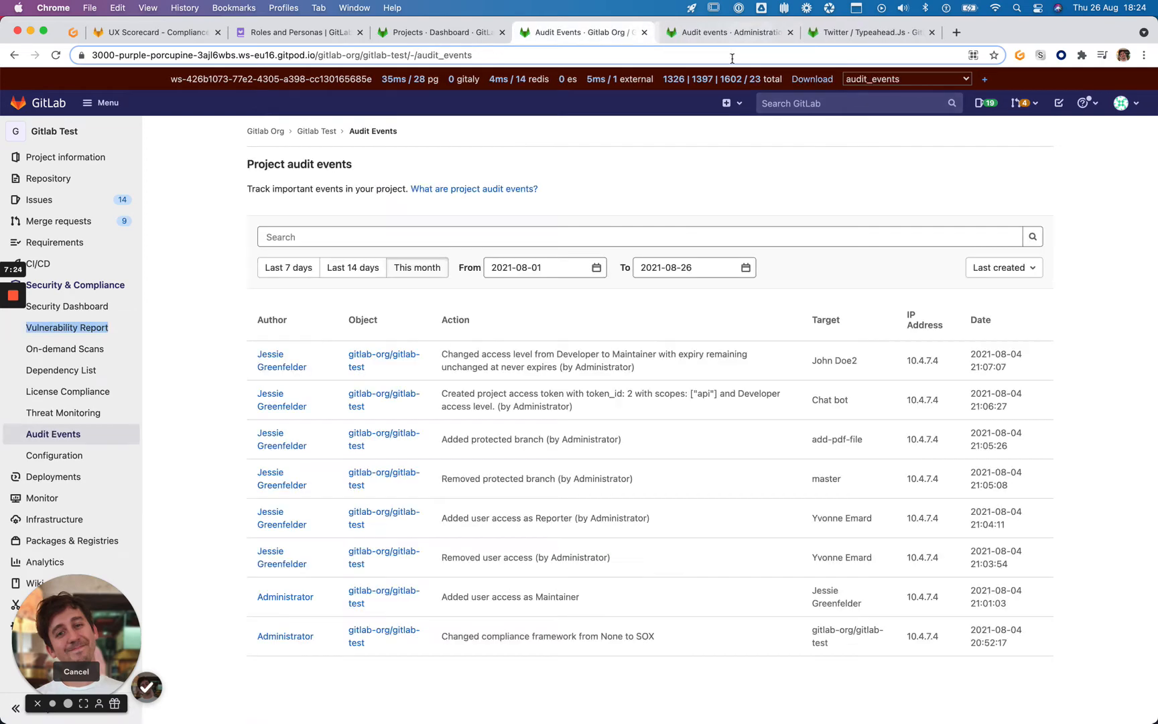
Visit the first event's gitlab-test project and author profile, returning to Audit Events each time
click(293, 303)
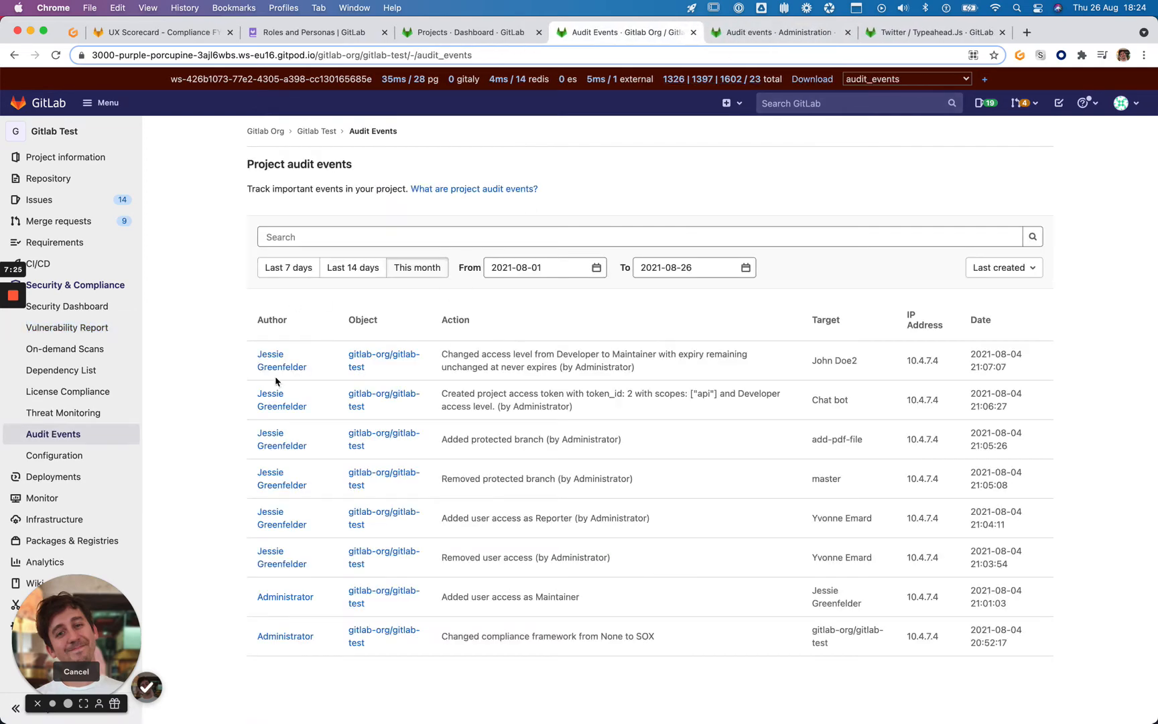
click(379, 363)
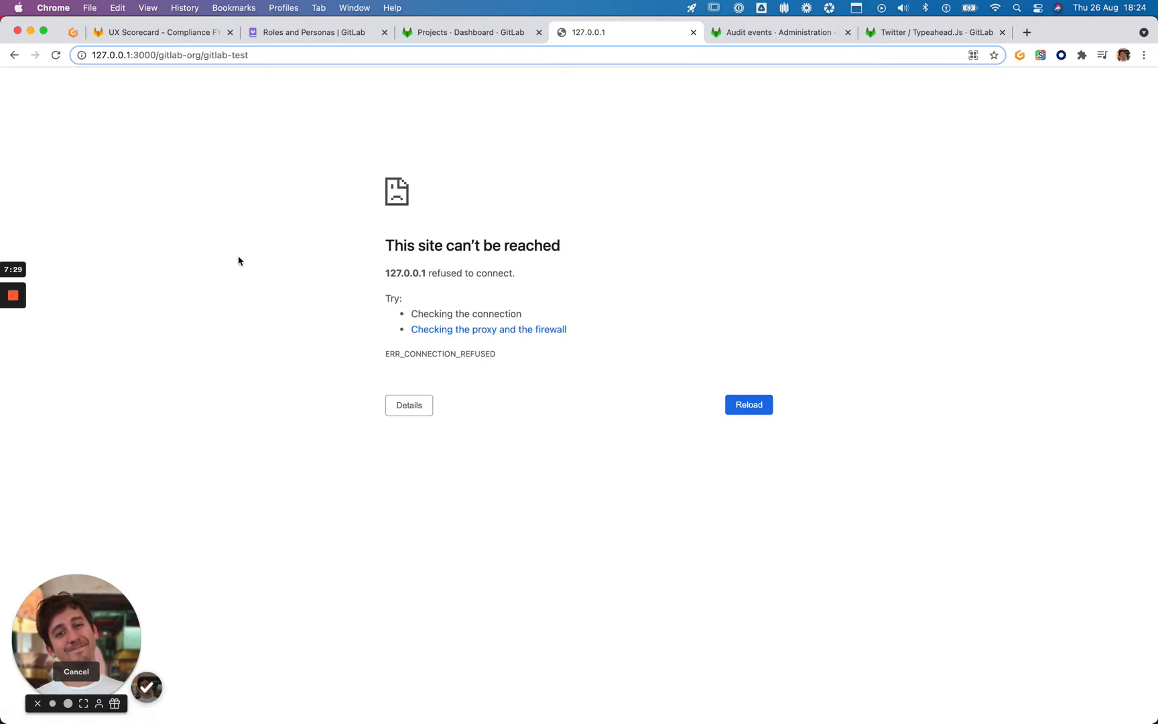
click(15, 57)
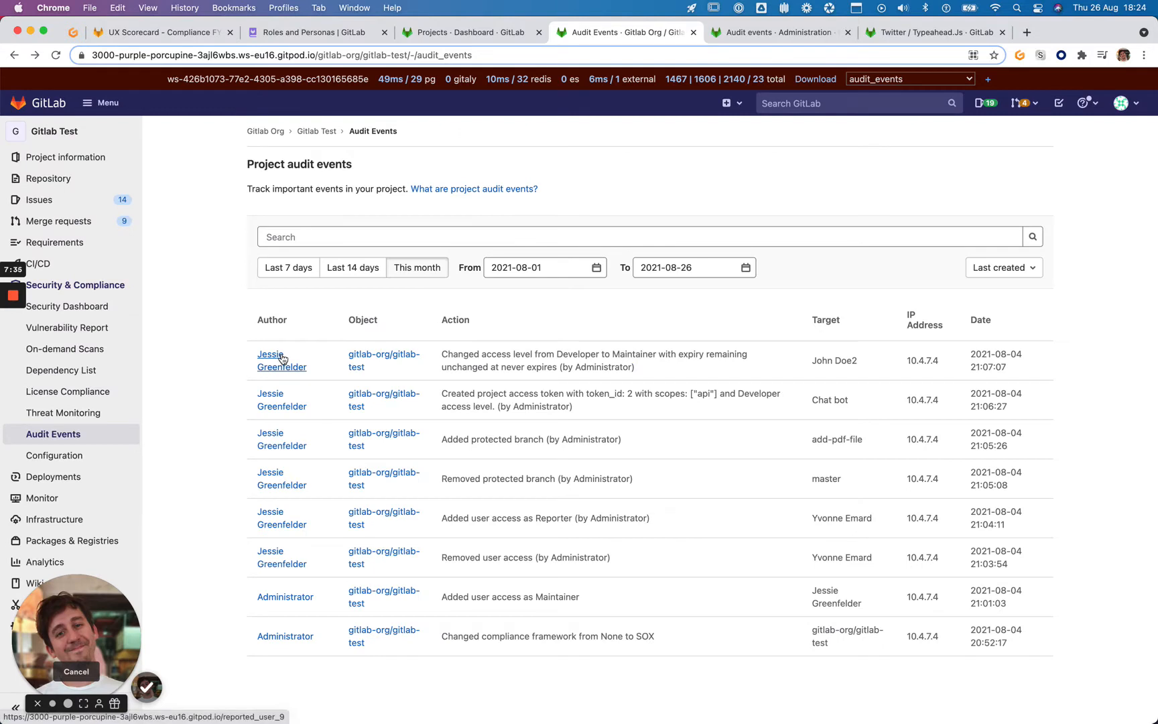
click(281, 358)
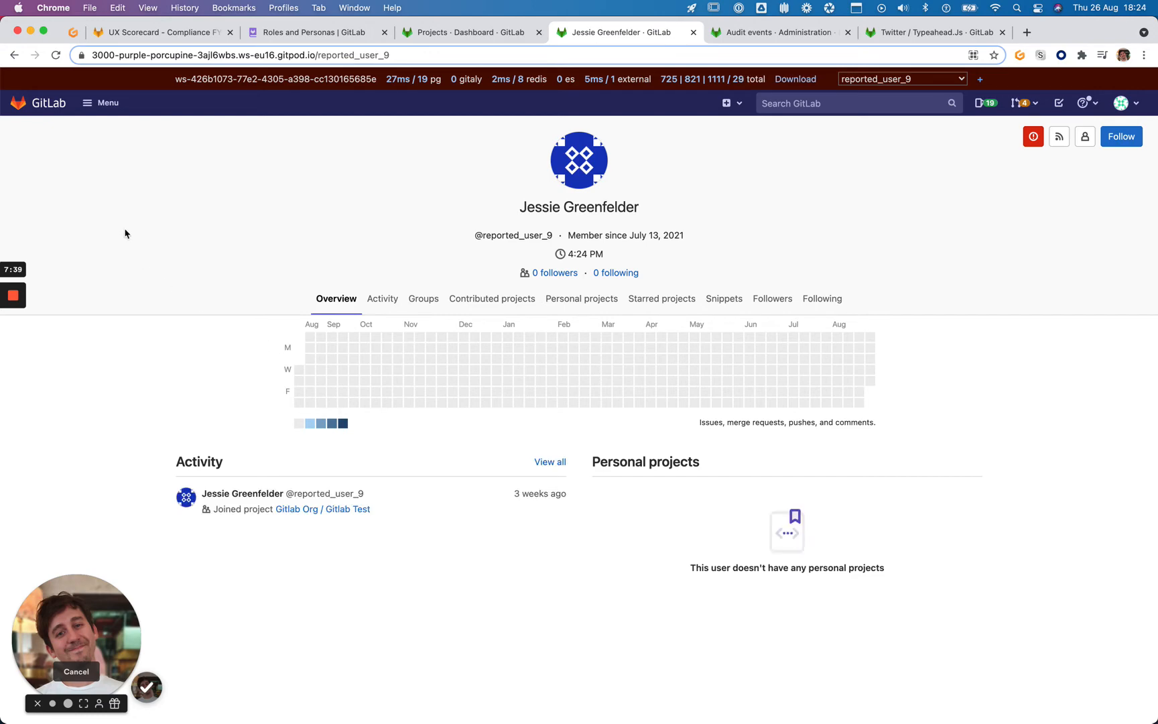
right_click(13, 59)
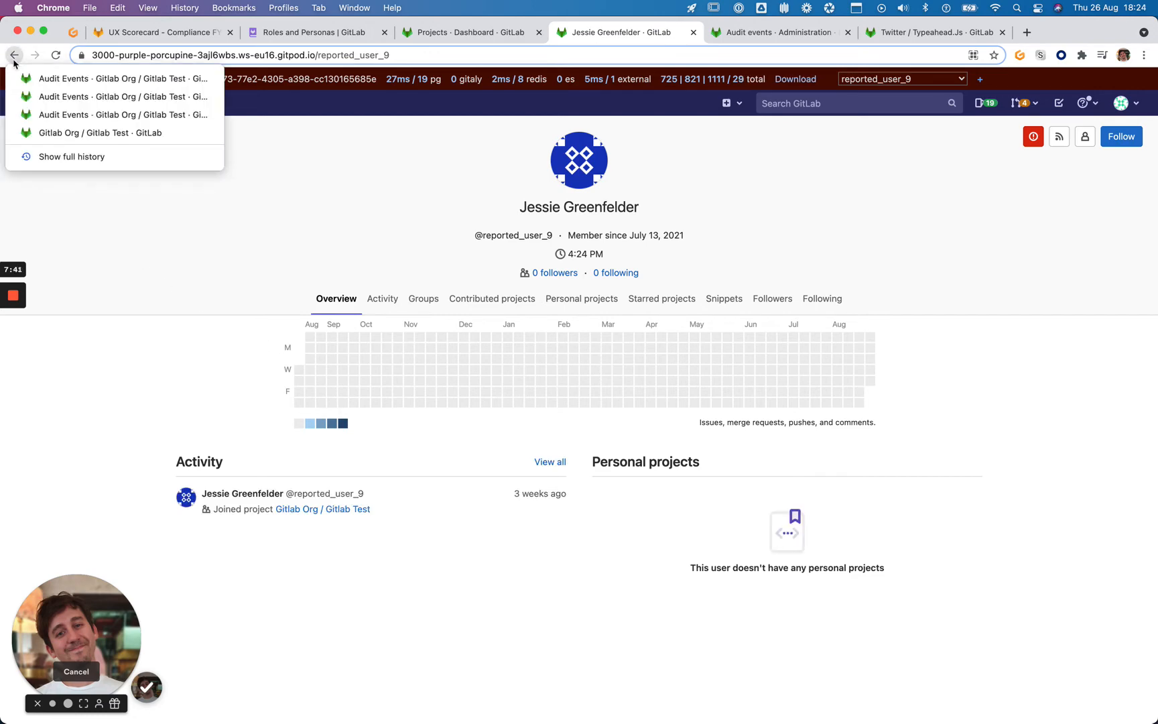
click(13, 57)
click(14, 58)
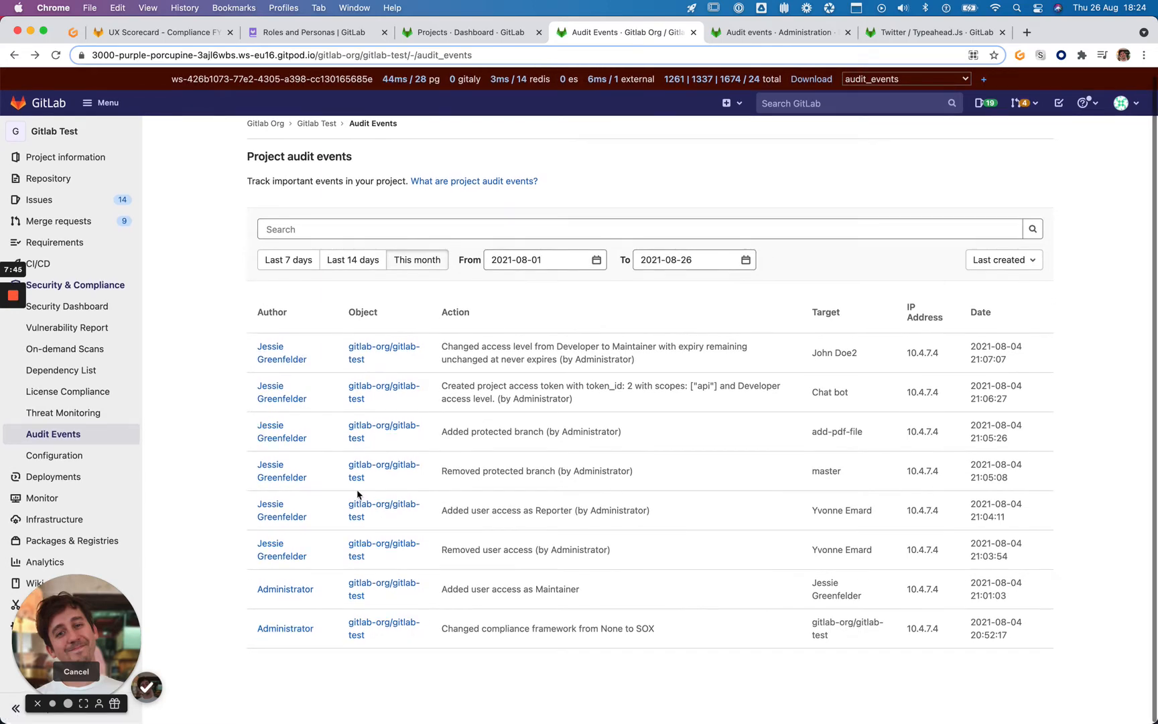
Open the 'What are project audit events?' link in a new tab beside the eight-event list
scroll(528, 558, down, 1)
scroll(509, 536, up, 2)
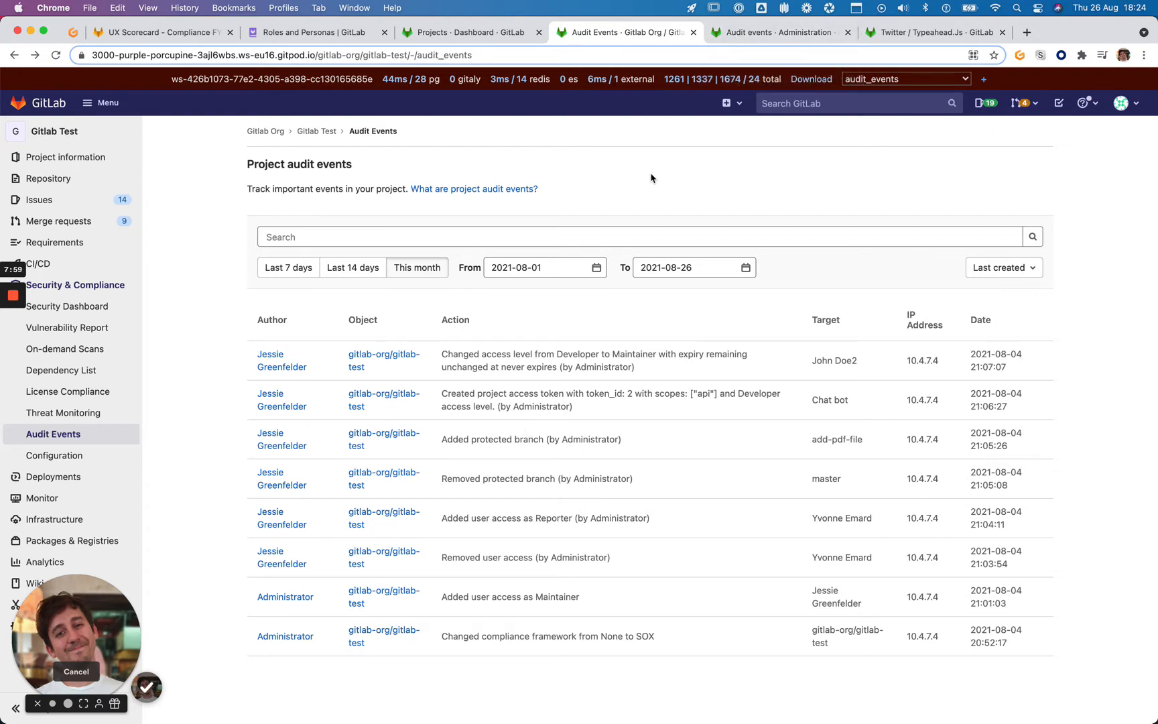
right_click(514, 187)
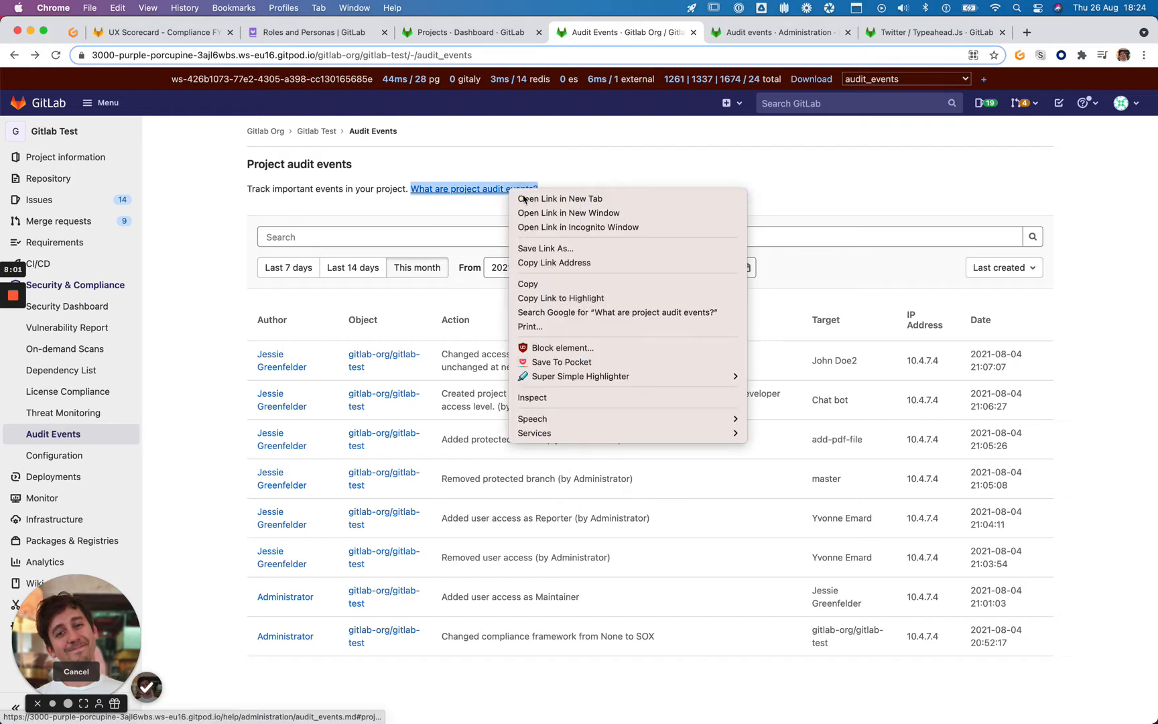
click(559, 196)
Skim the audit events help page, highlighting a passage along the way
click(696, 36)
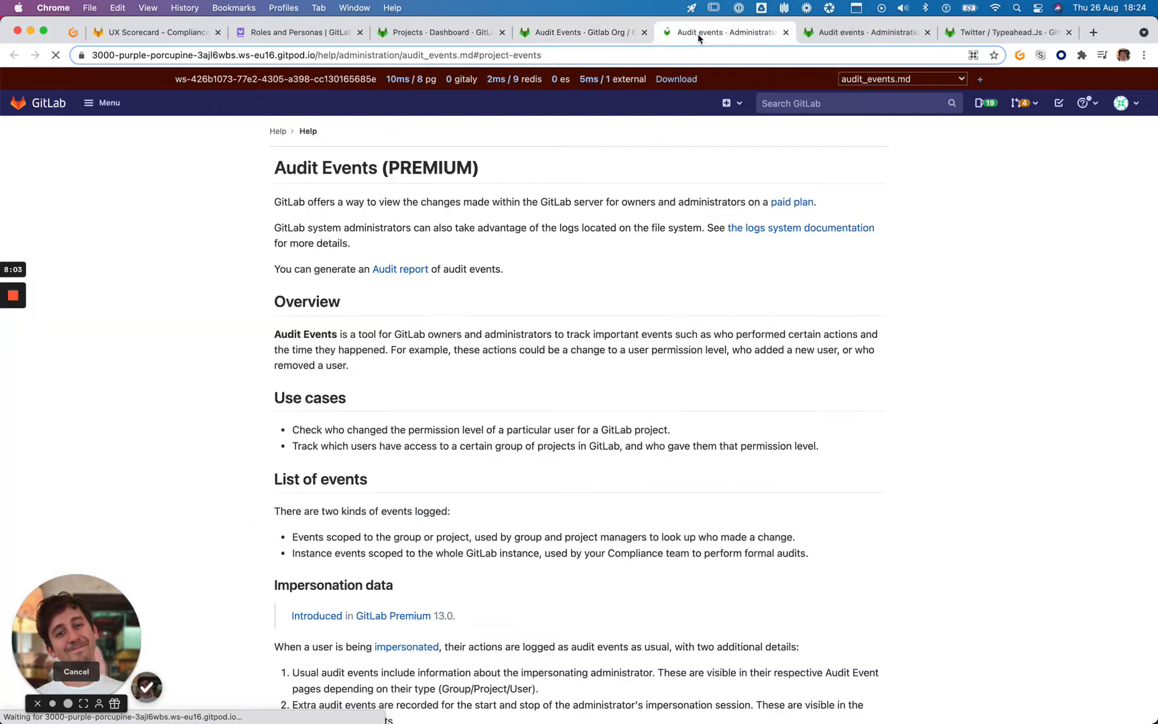
scroll(284, 218, up, 2)
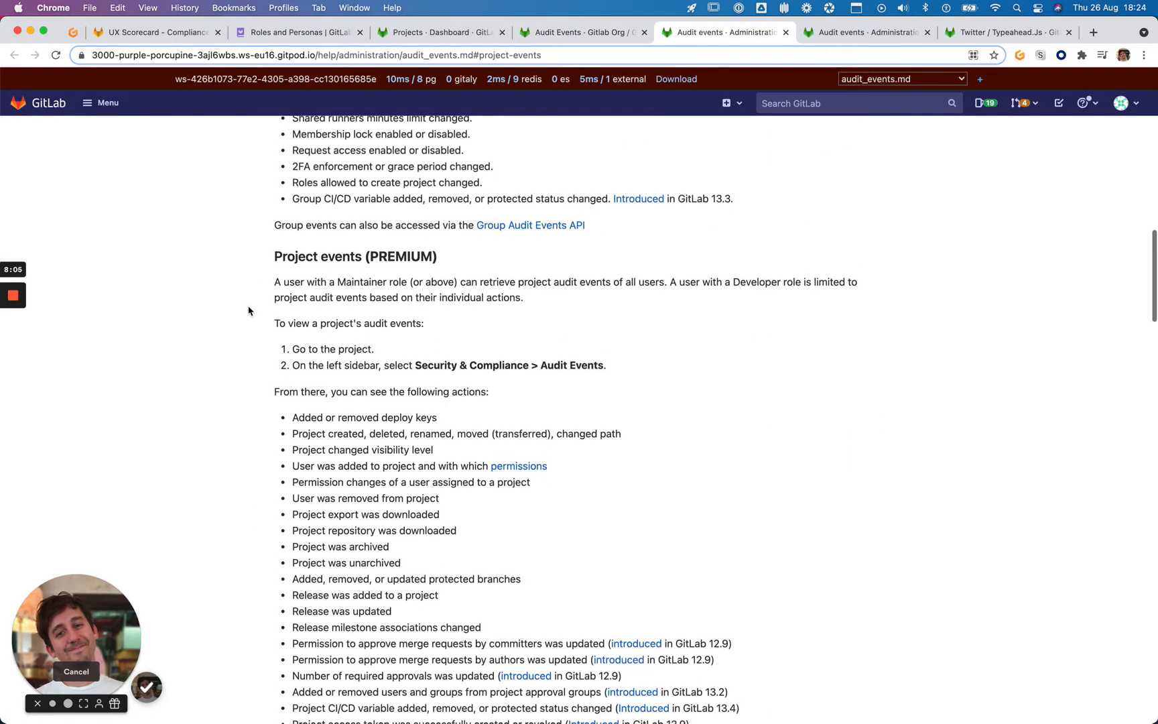
scroll(249, 310, down, 5)
scroll(249, 310, down, 1)
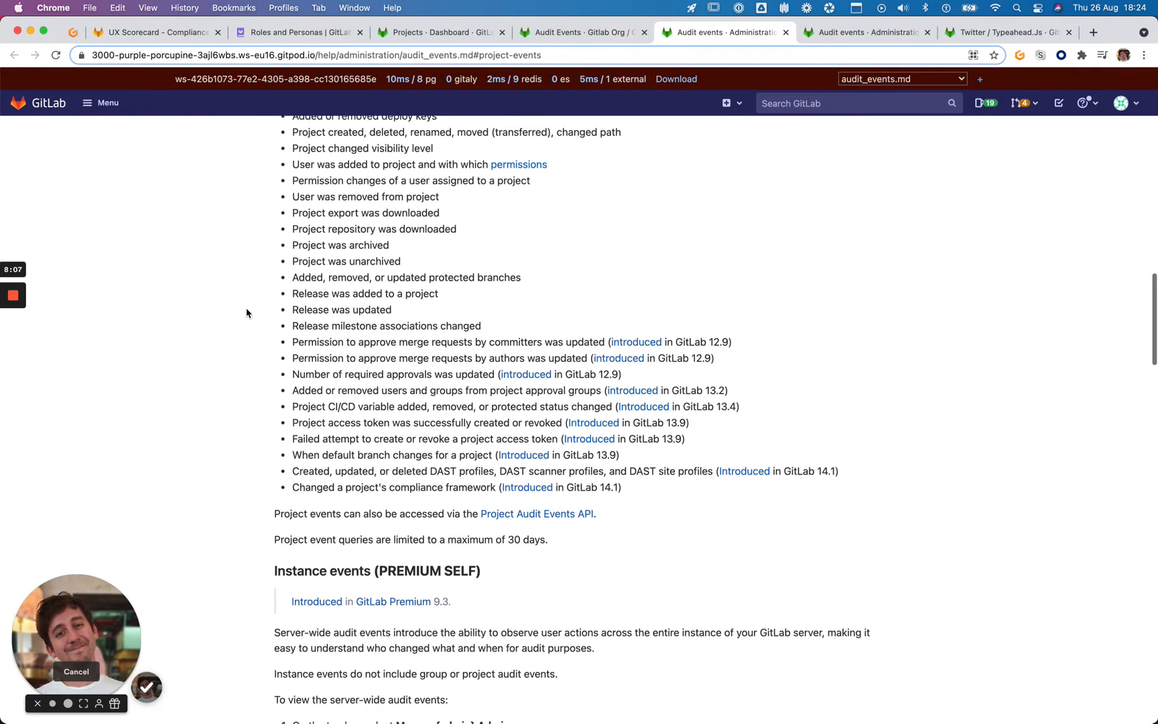
scroll(268, 402, up, 3)
scroll(269, 602, up, 1)
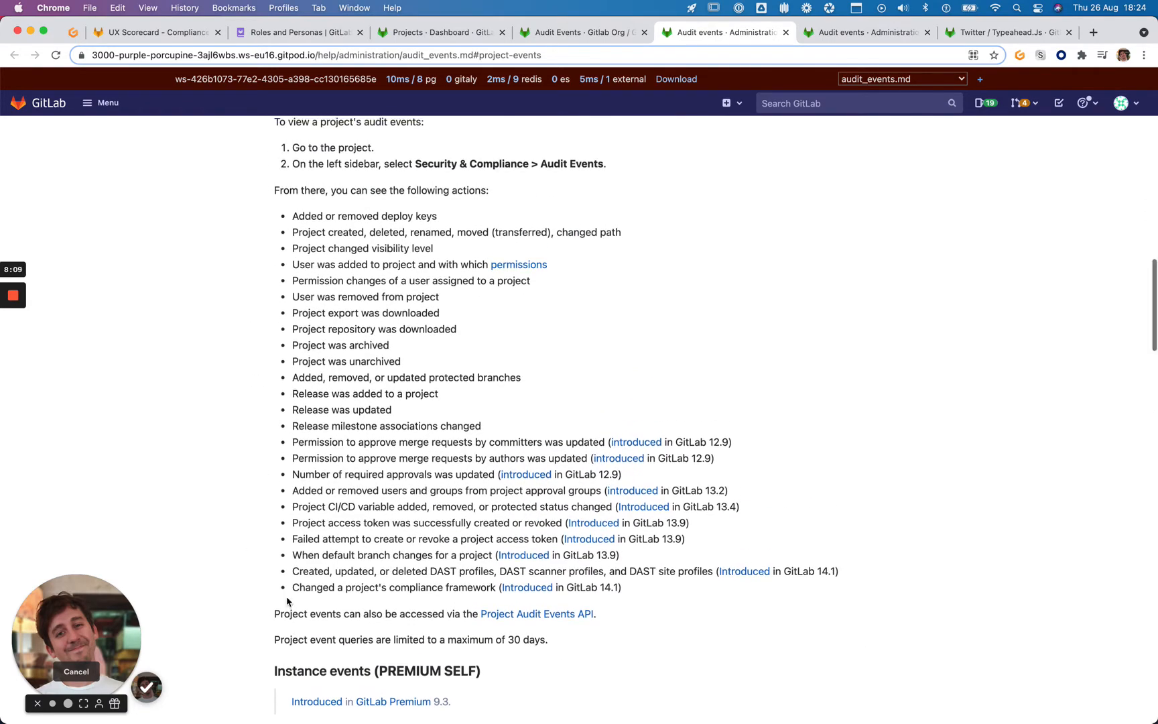
drag(273, 615, 638, 624)
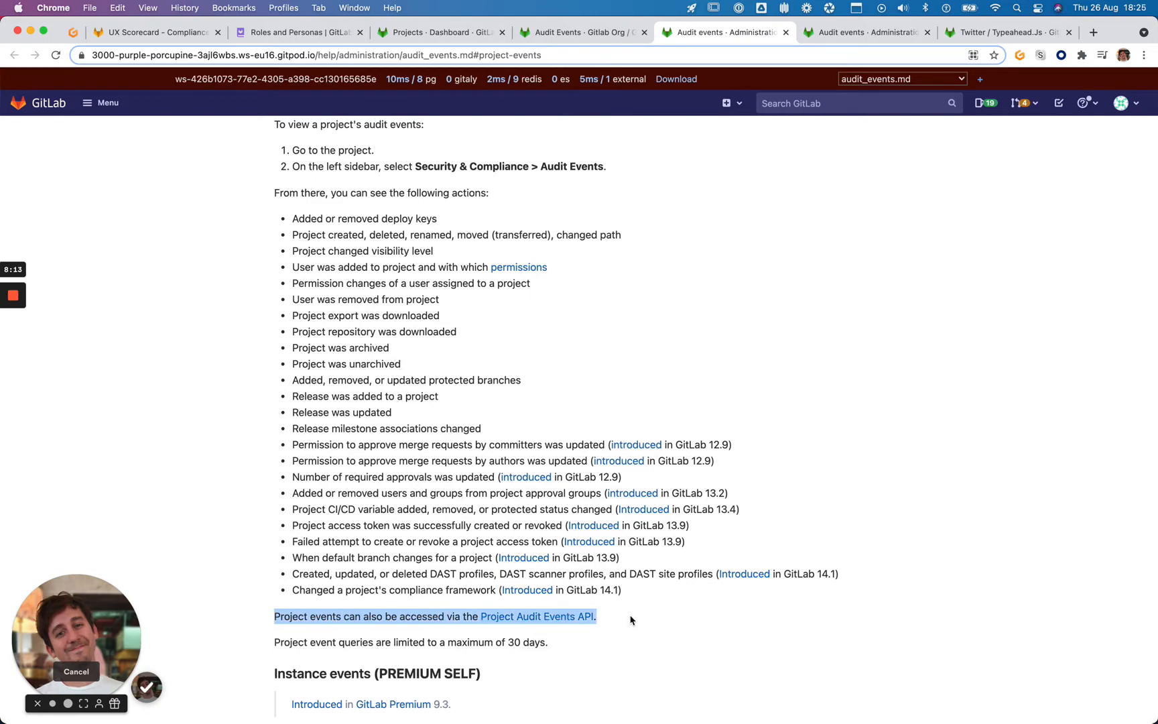
click(607, 618)
scroll(600, 617, up, 4)
scroll(590, 618, up, 5)
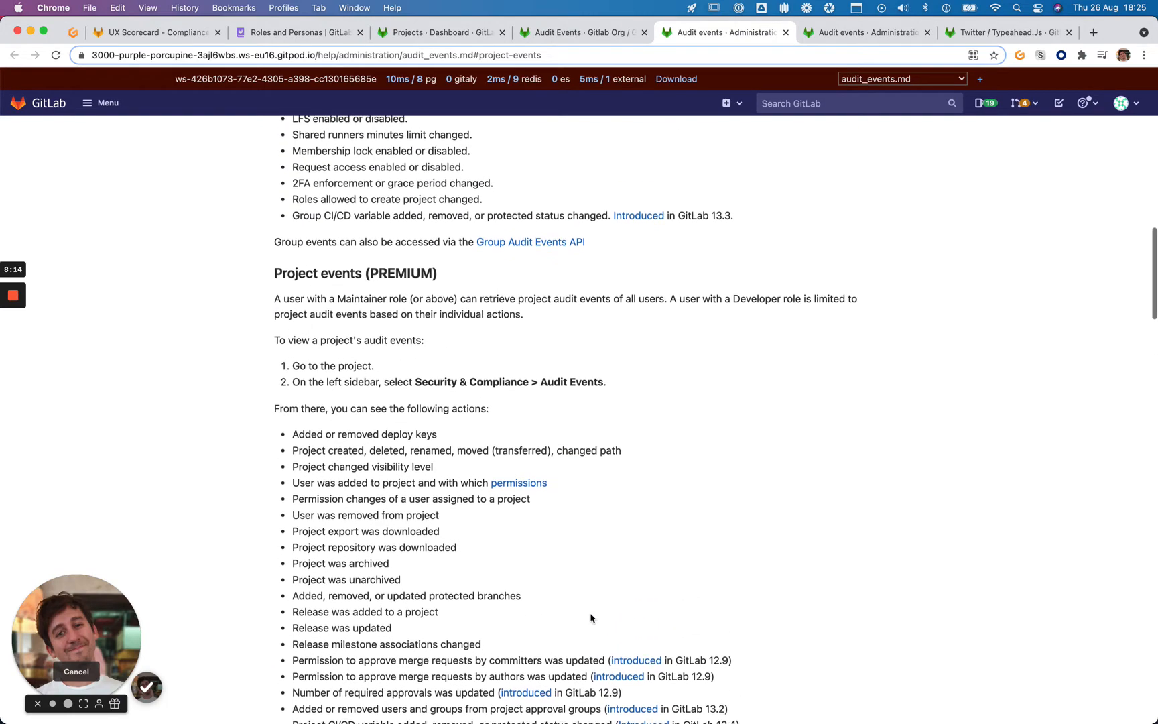
scroll(591, 613, up, 6)
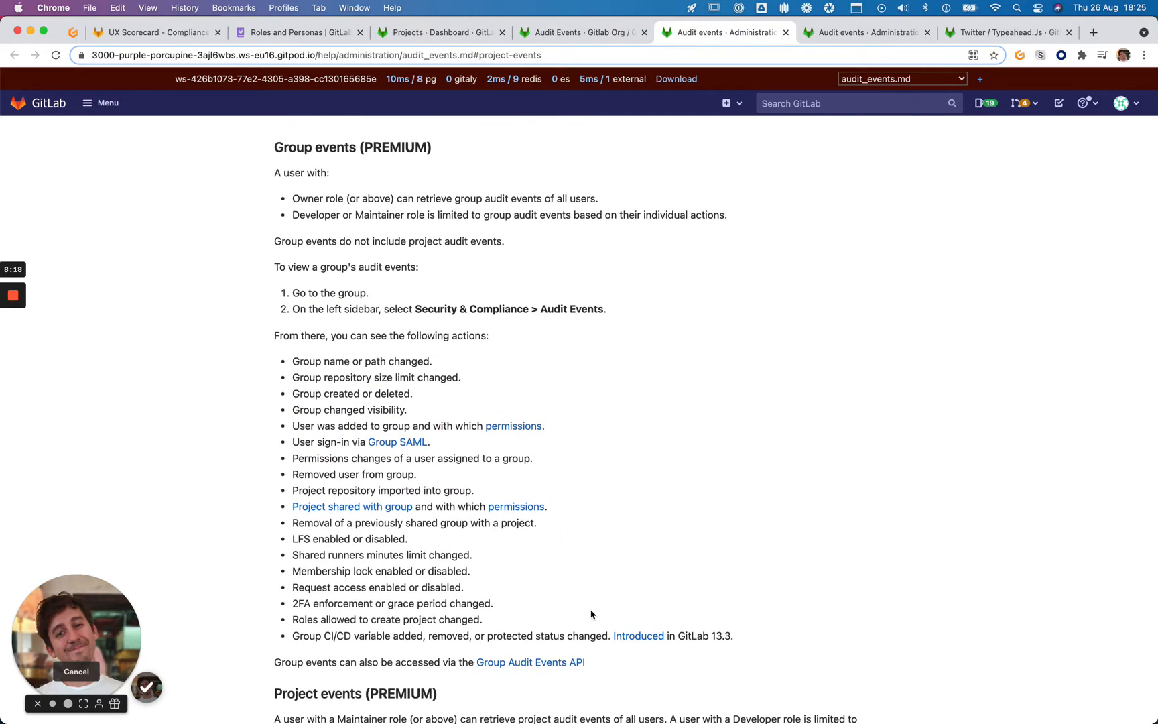
scroll(688, 461, down, 2)
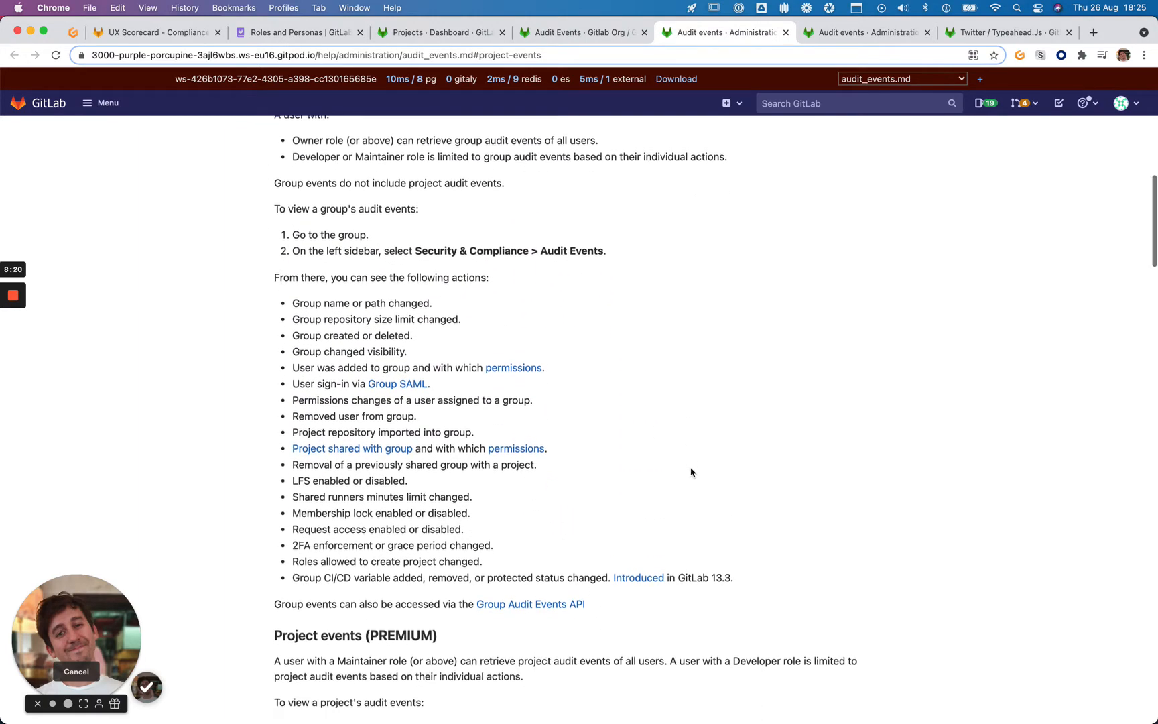
Find 'export', read and screenshot the Export to CSV section, then return to the audit events list
key(super+f)
text(export)
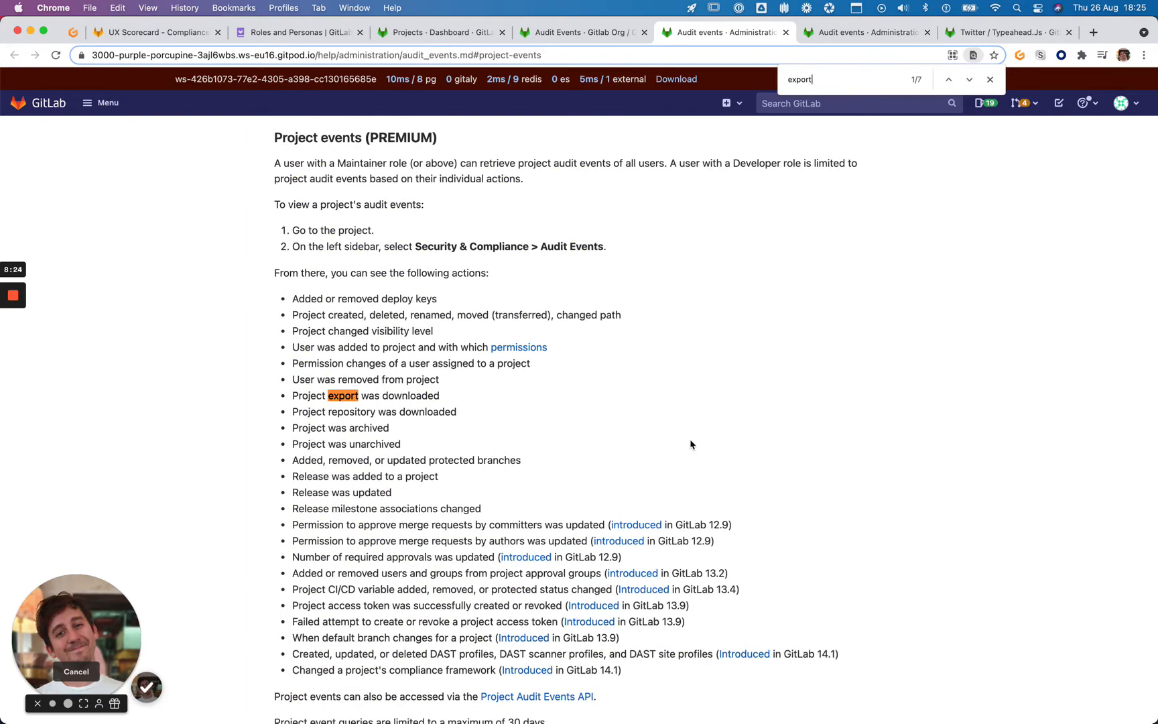
key(Return)
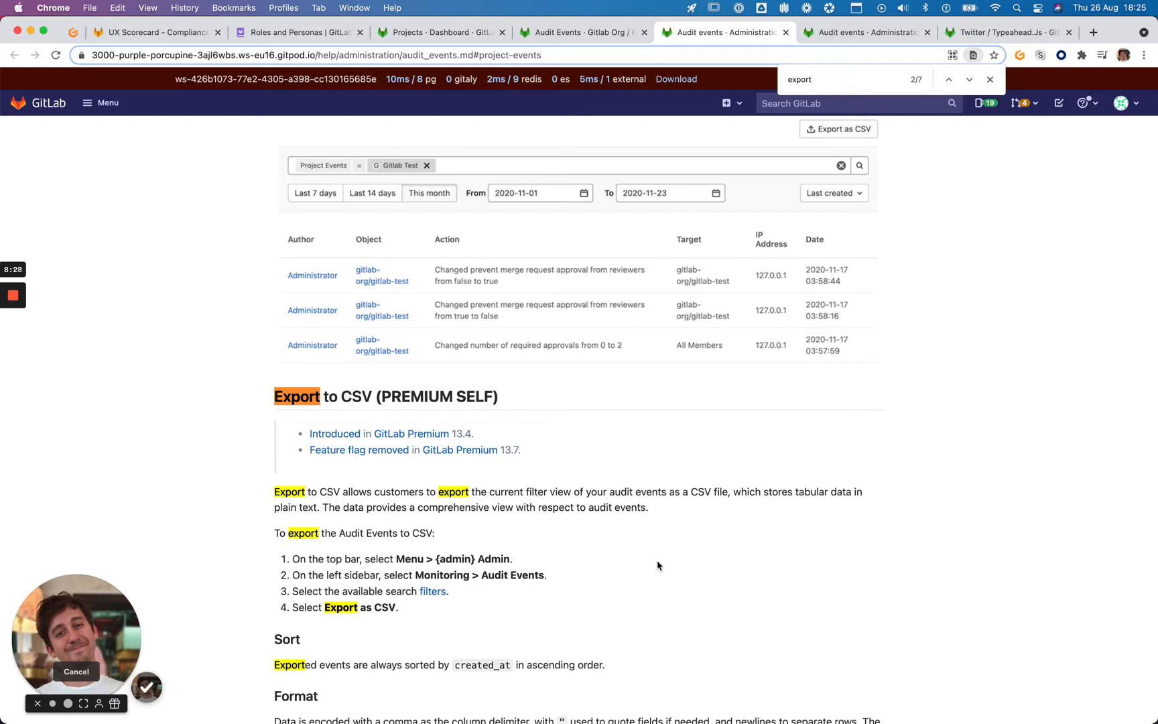
drag(274, 490, 722, 492)
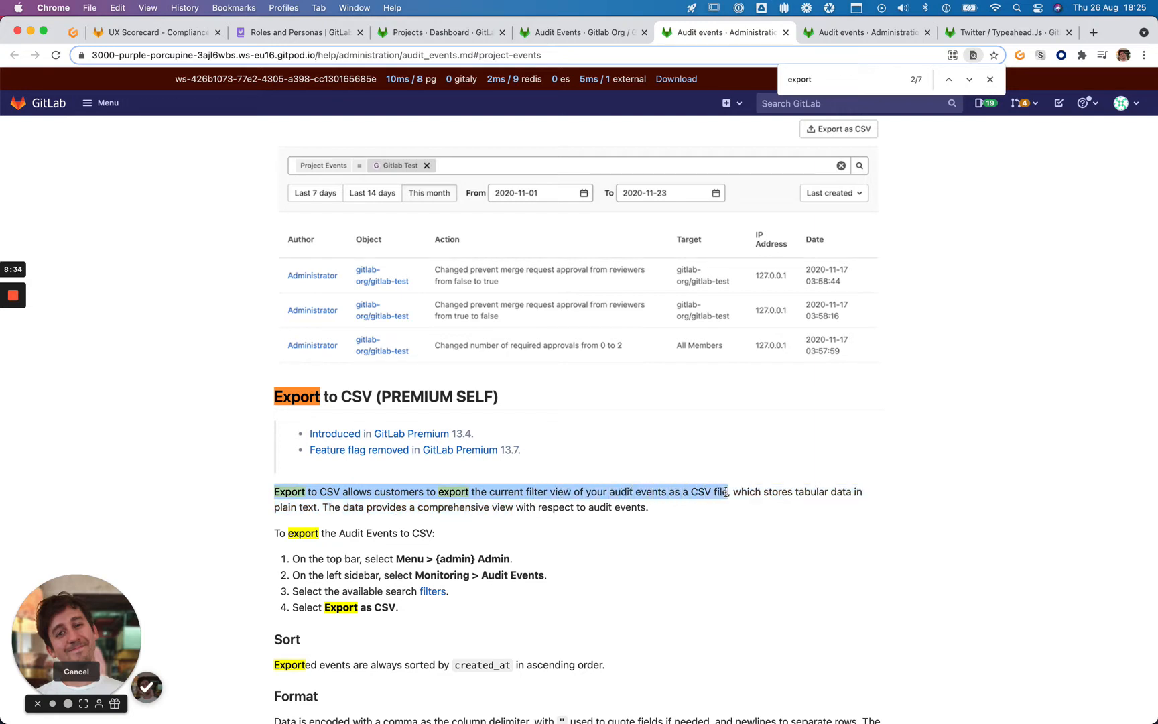
click(728, 493)
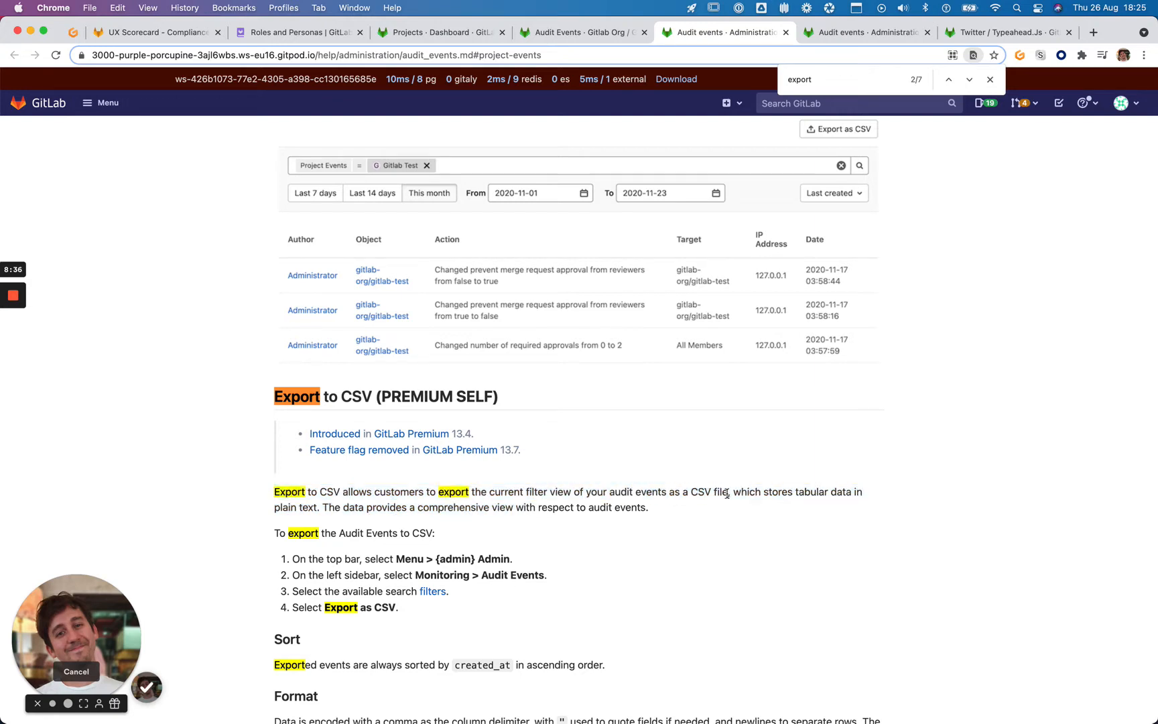
click(990, 79)
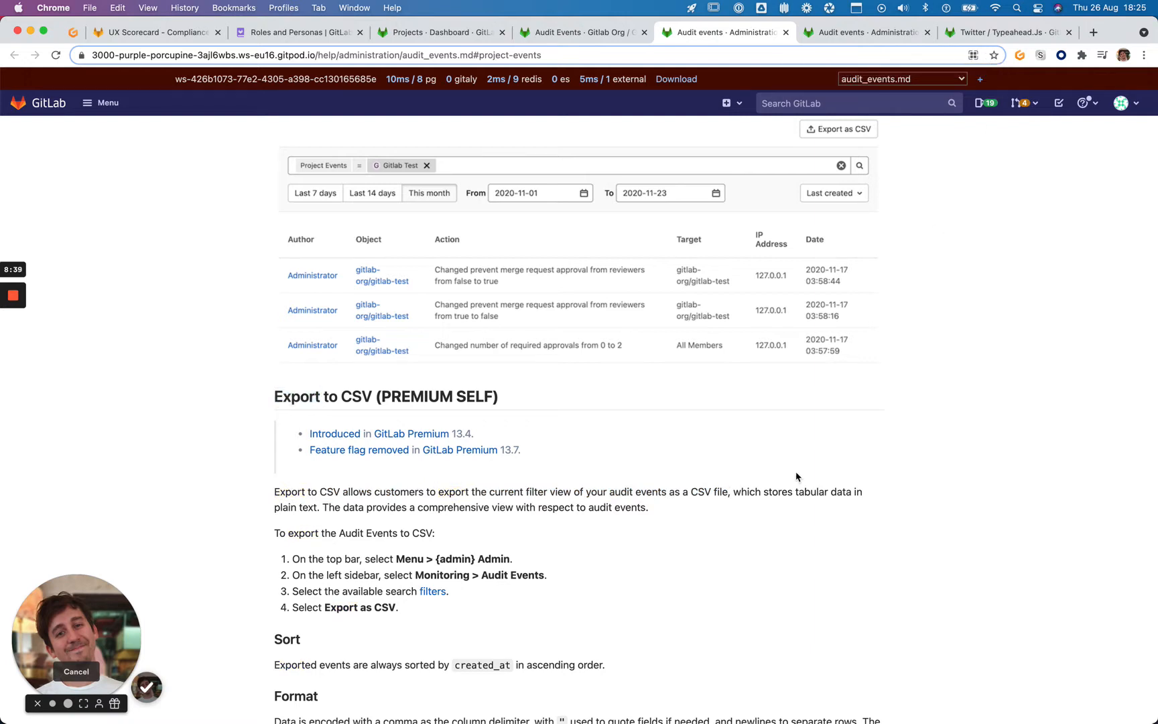
key(super+shift+4)
key(Escape)
key(super+shift+3)
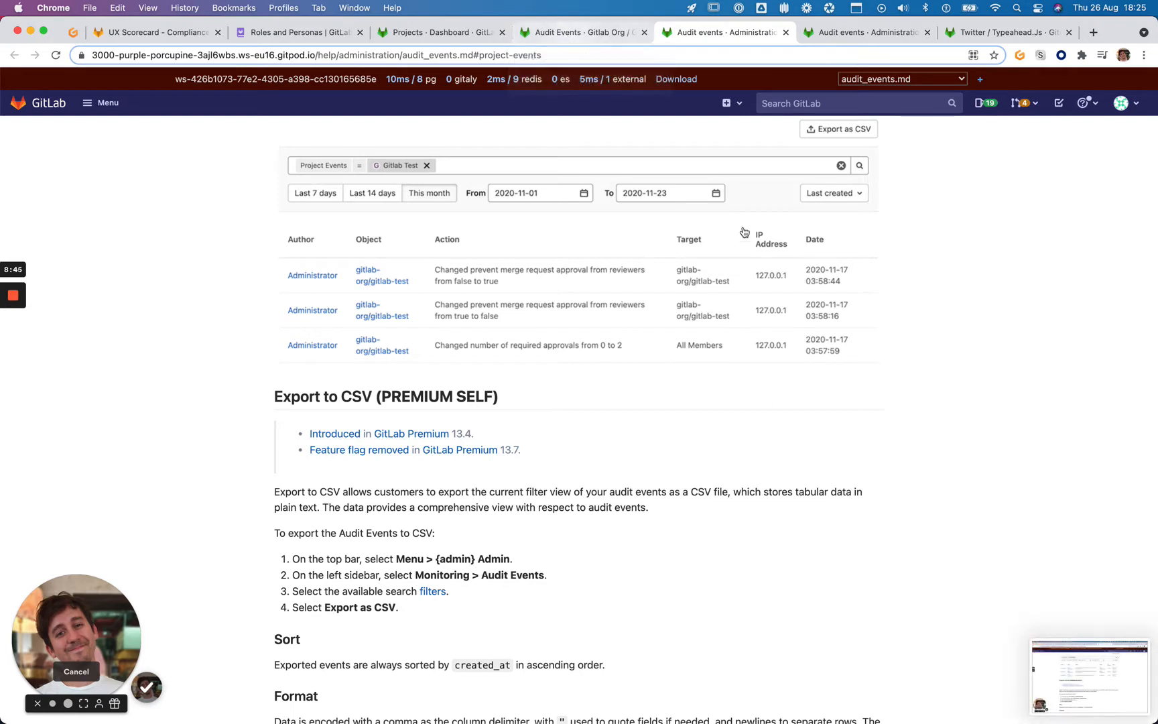
key(super+f)
click(1014, 425)
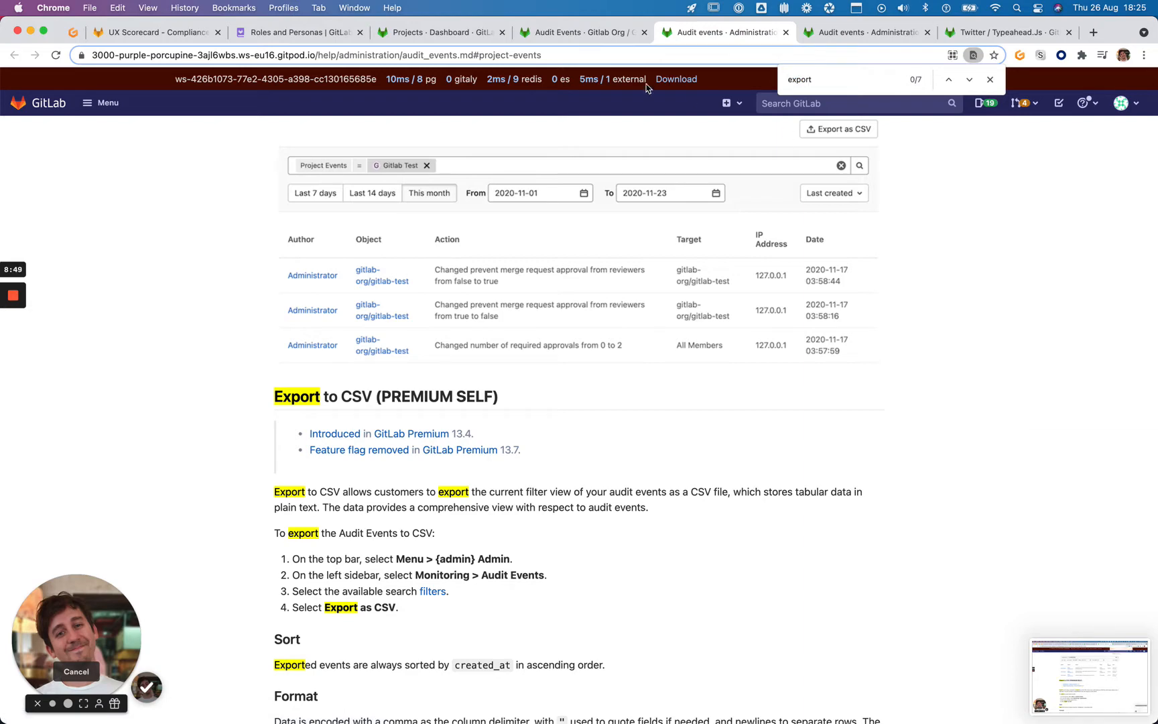
click(557, 32)
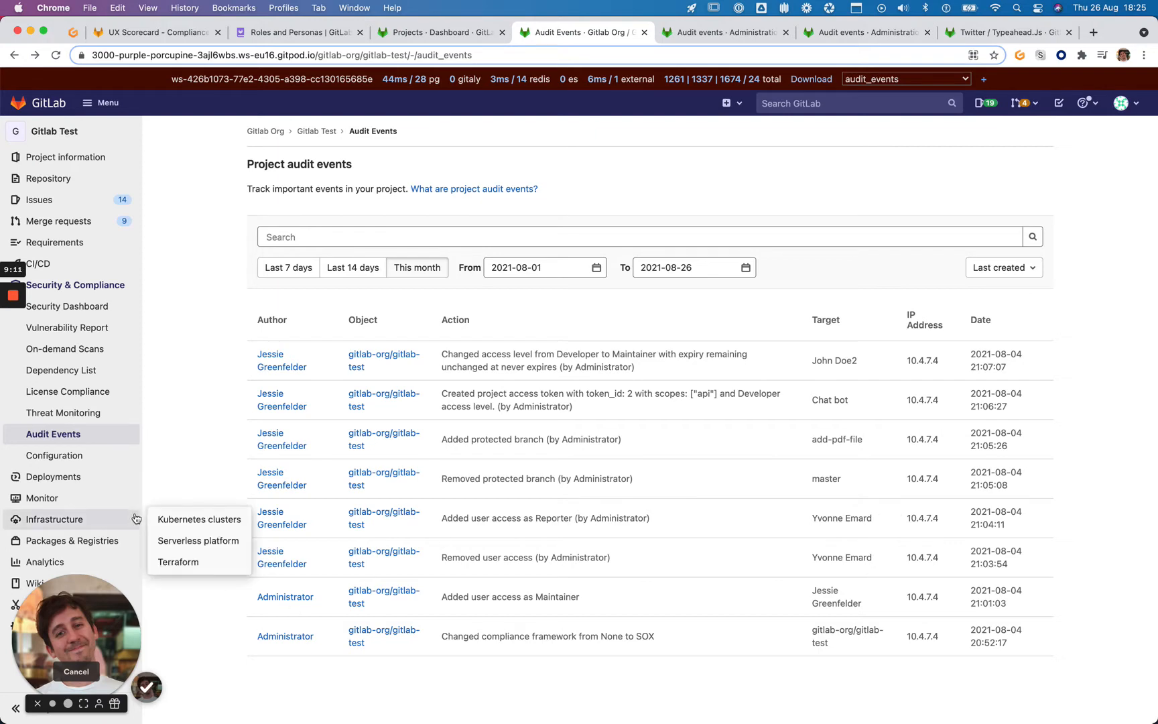
key(ctrl+Tab)
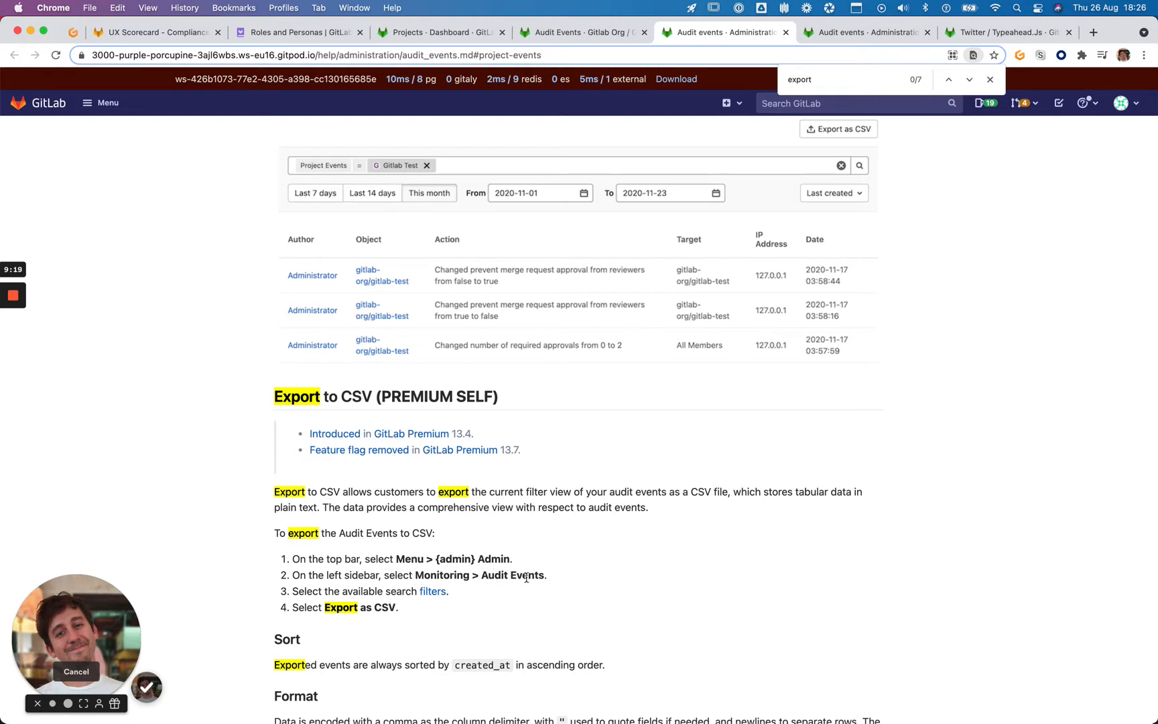
key(ctrl+shift+Tab)
drag(135, 593, 1103, 156)
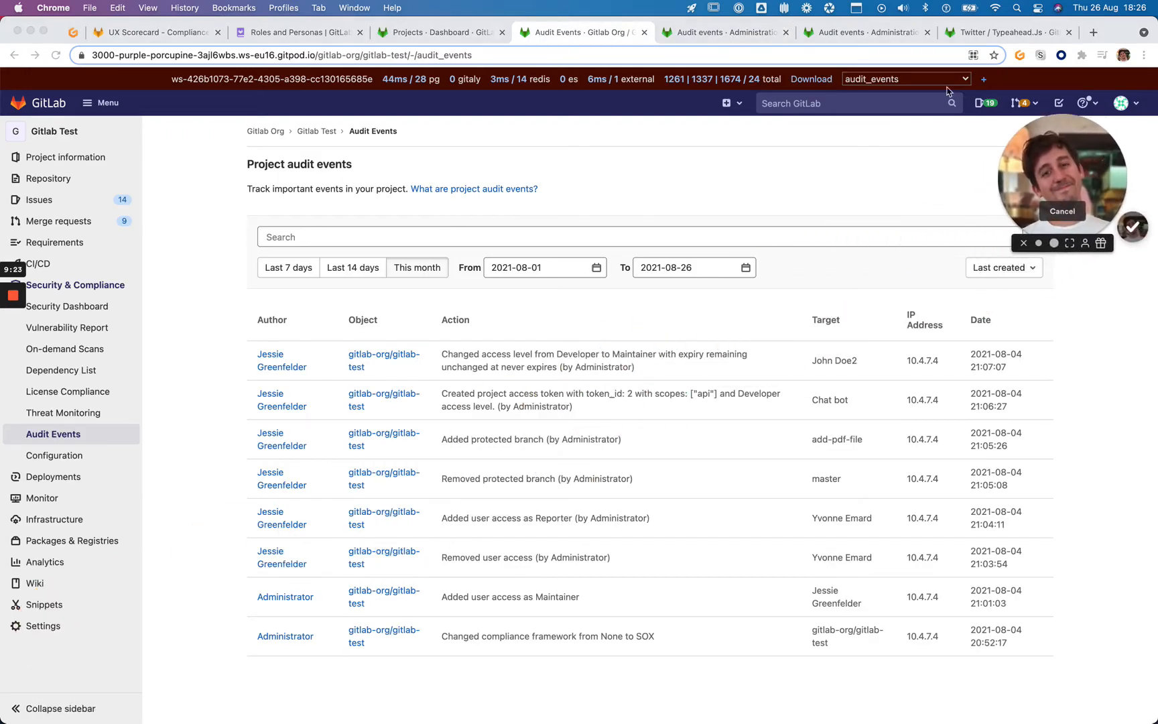
click(1023, 245)
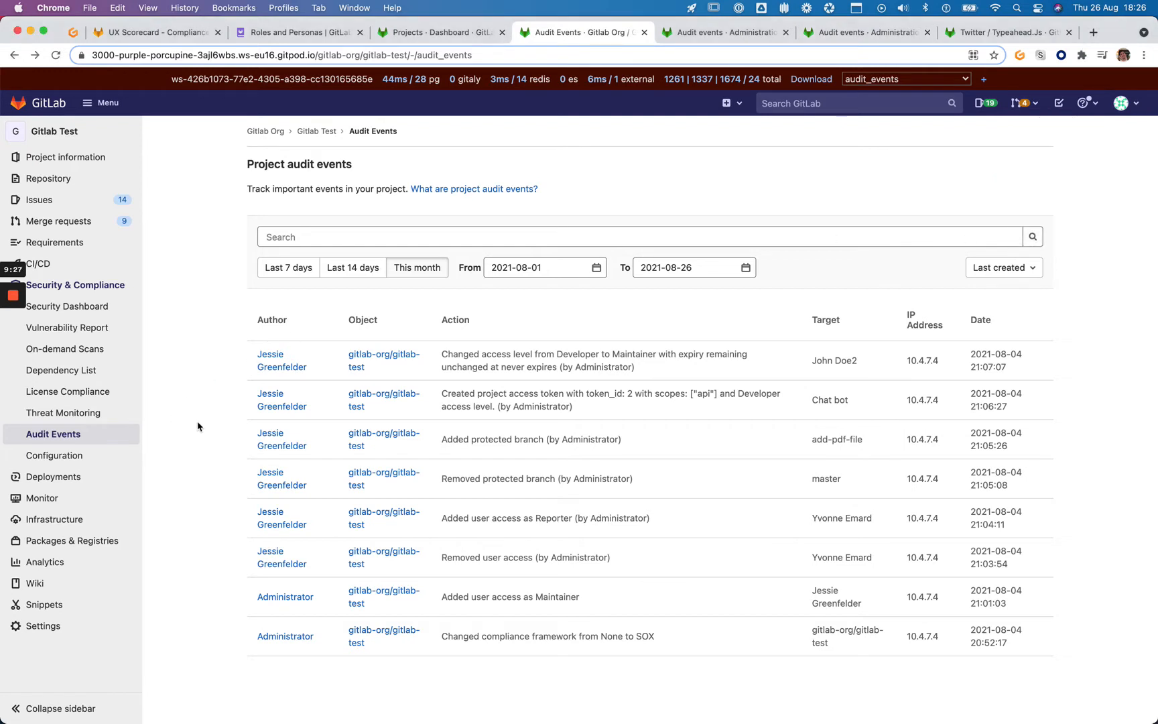
Open the Admin Area in a new tab and go to Monitoring > Audit Events
click(100, 104)
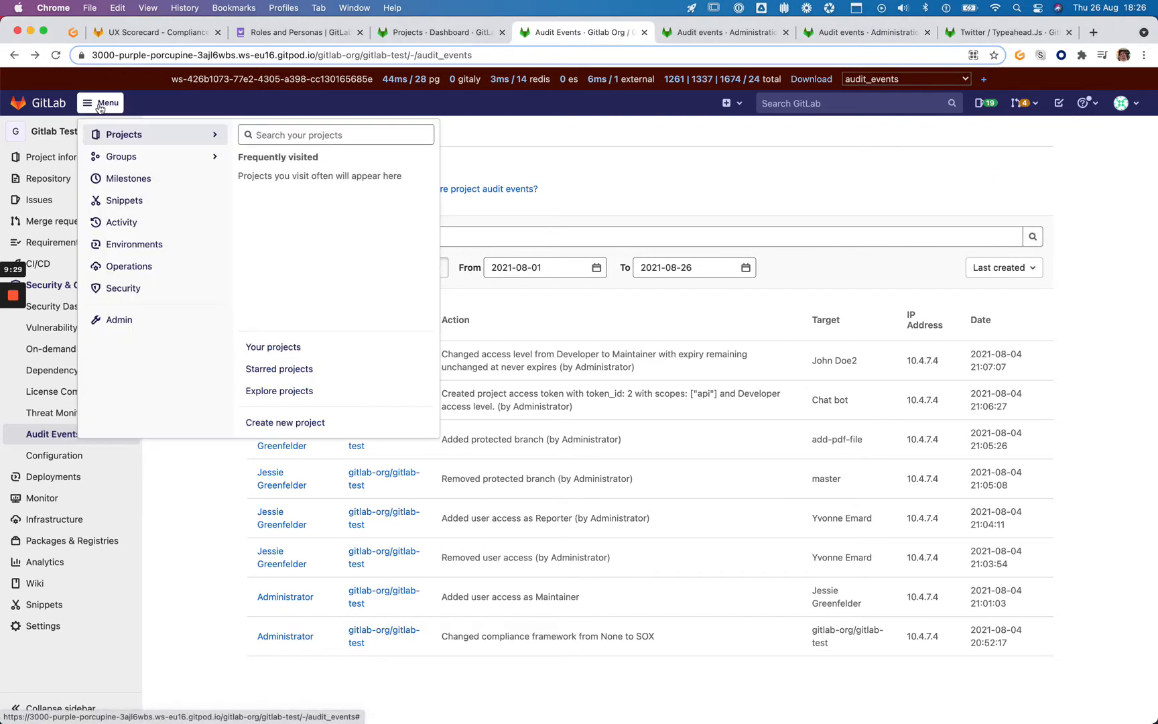
super+click(114, 320)
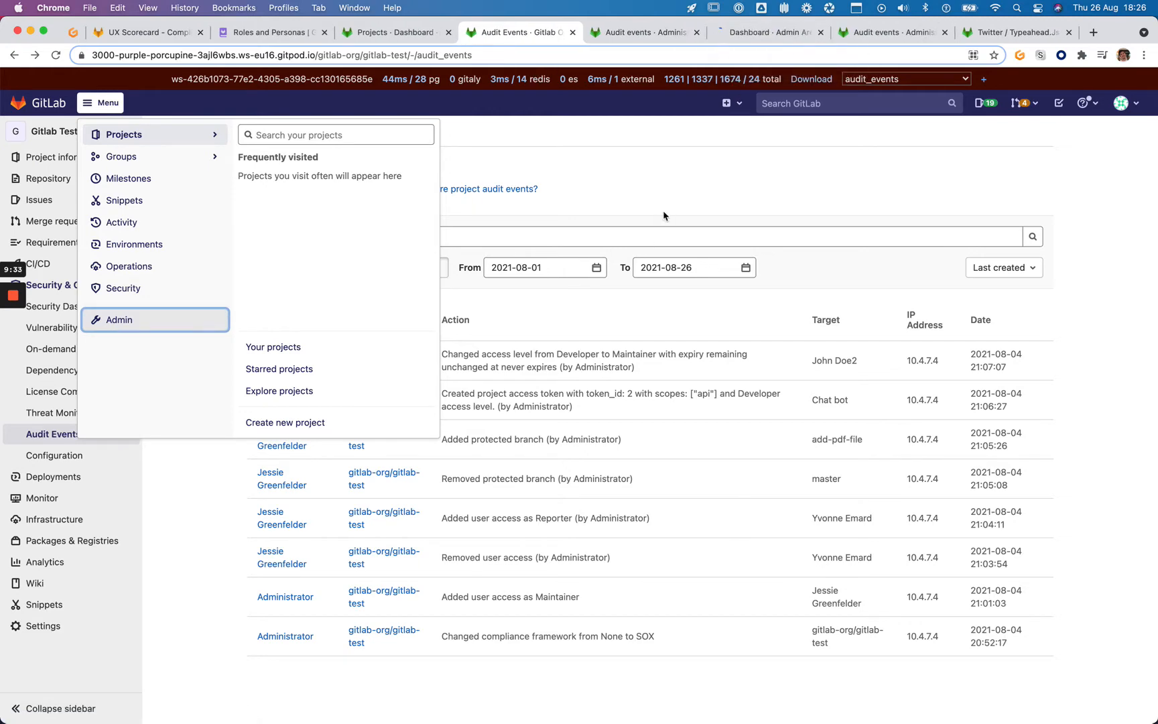
click(747, 35)
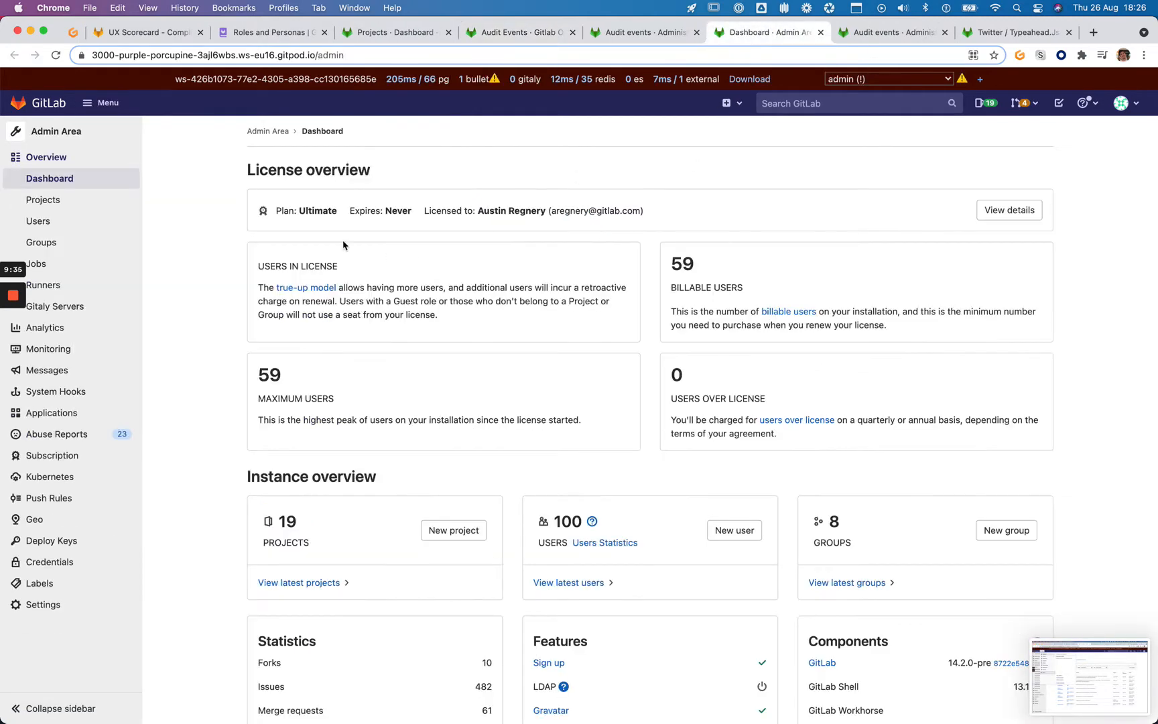
click(657, 38)
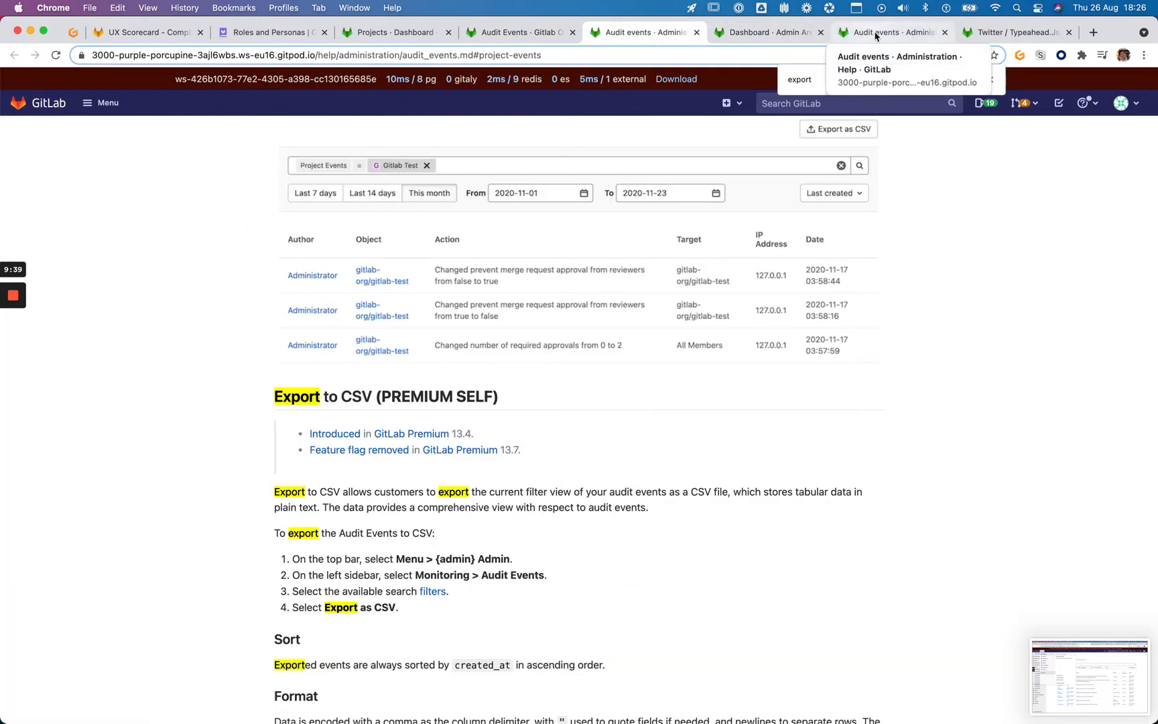
click(765, 35)
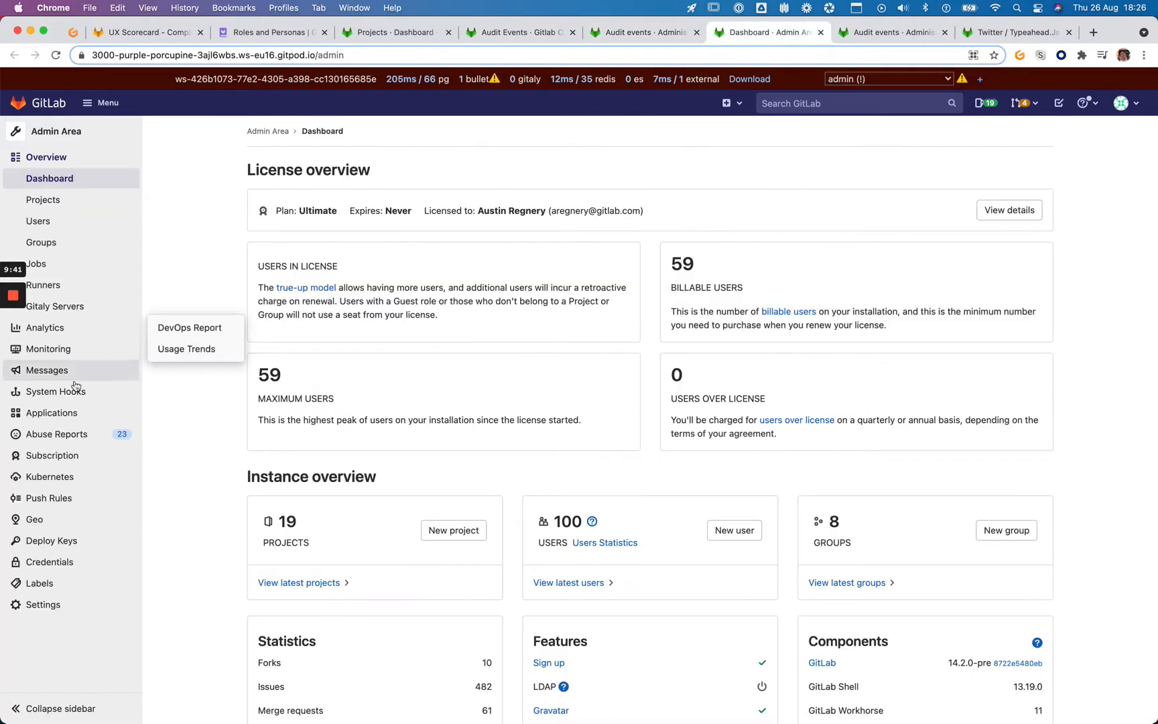
mouse_move(70, 348)
click(207, 462)
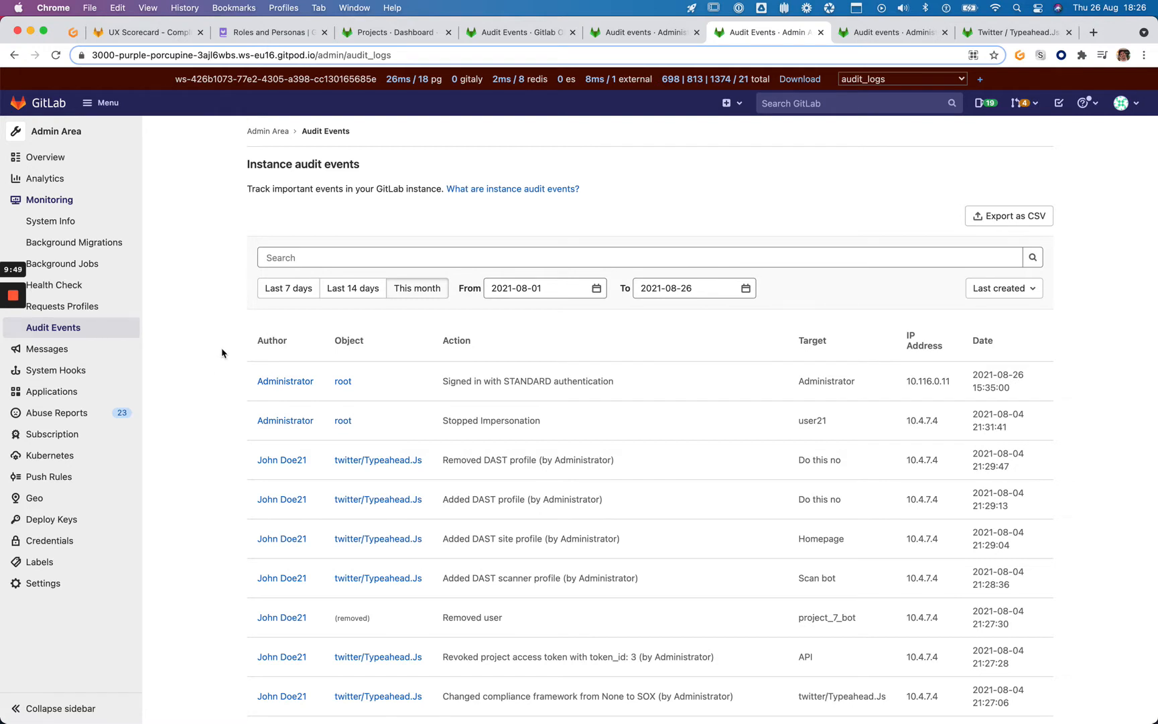
click(646, 33)
key(ctrl+shift+Tab)
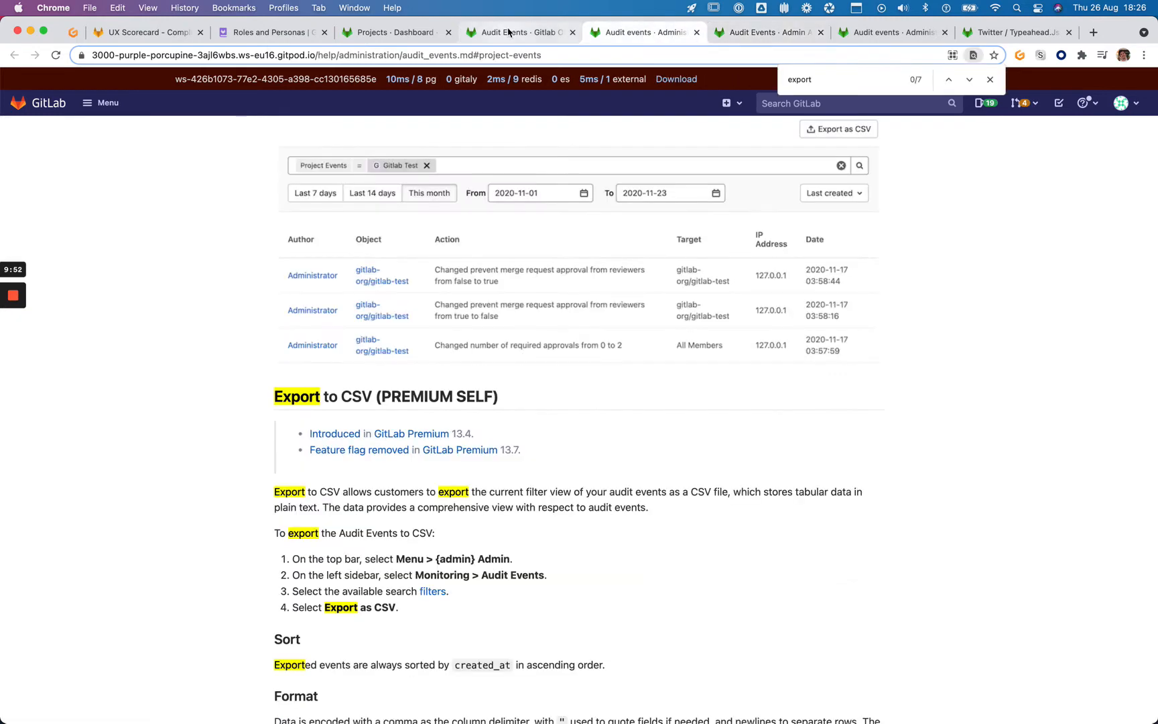
drag(736, 29, 613, 30)
click(532, 29)
key(ctrl+Tab)
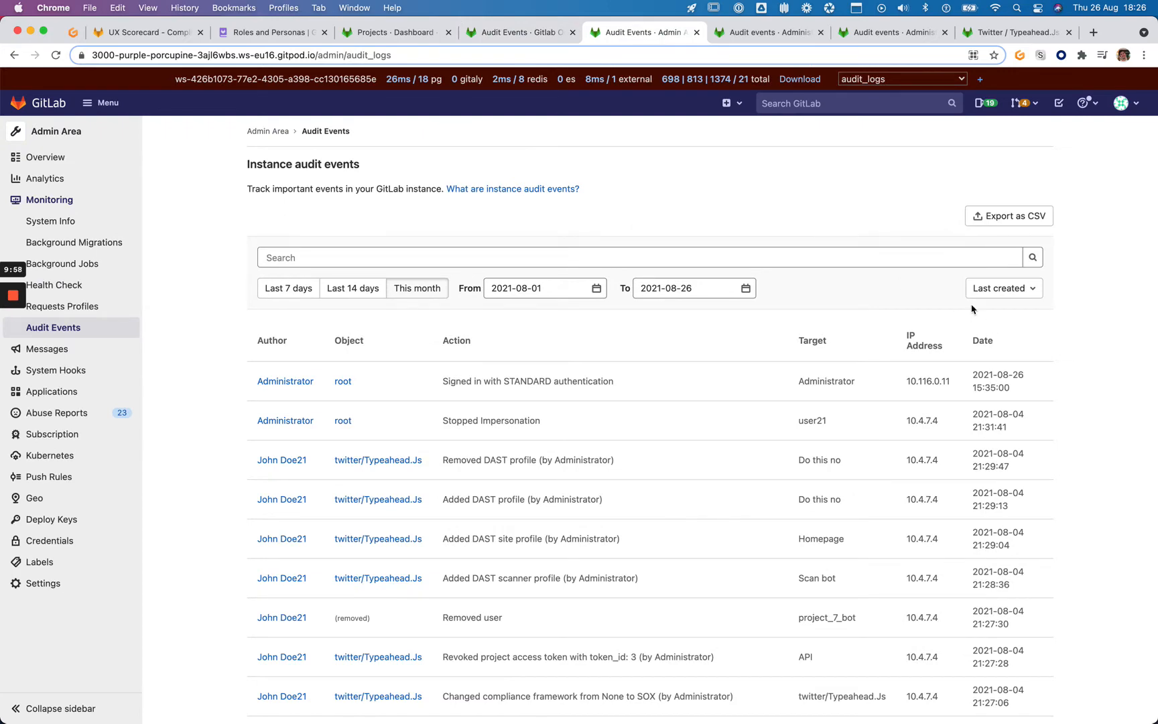
key(ctrl+shift+Tab)
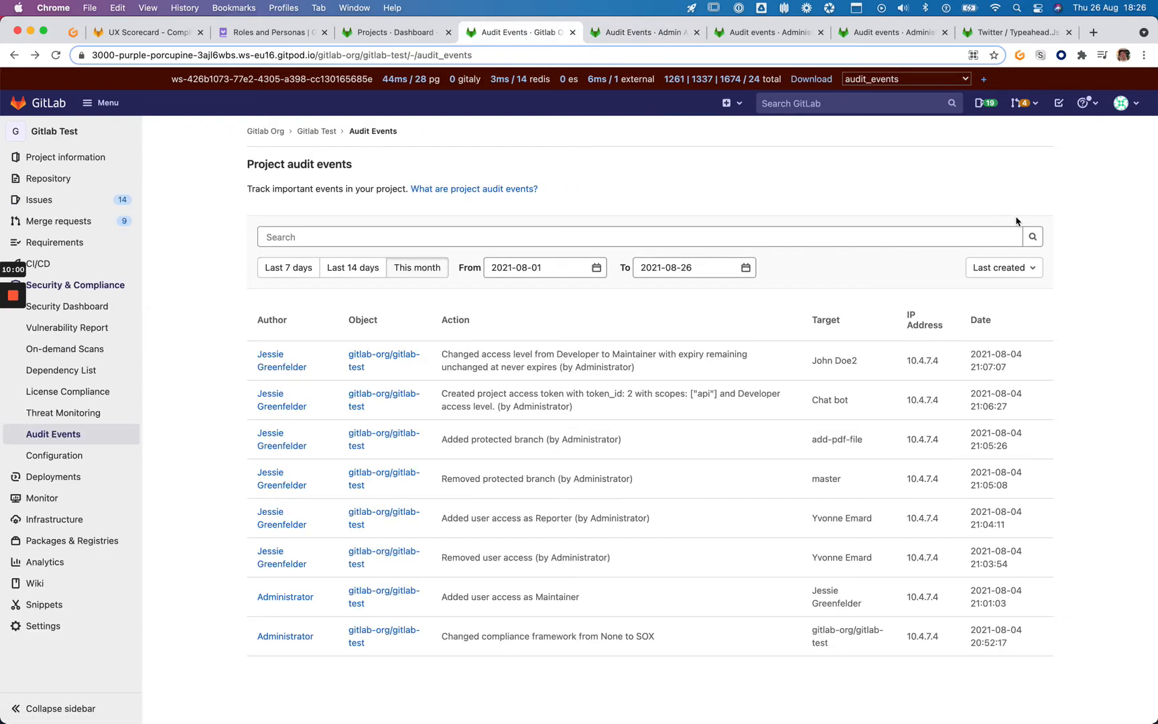
key(ctrl+Tab)
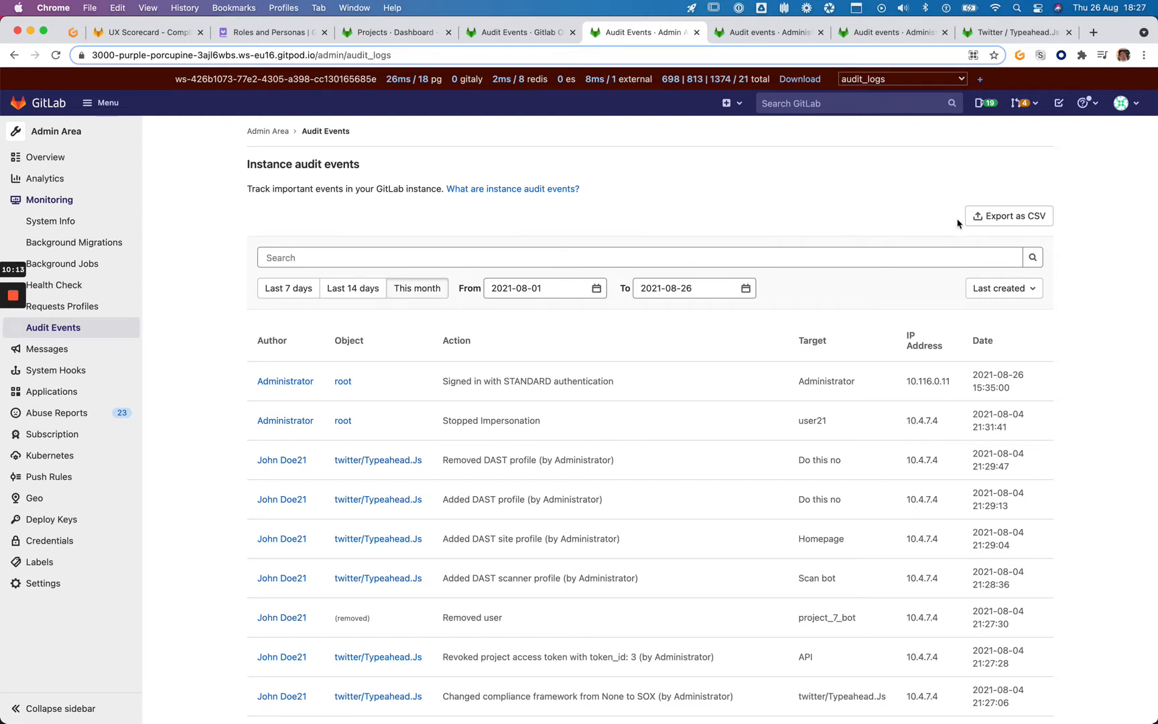
click(529, 32)
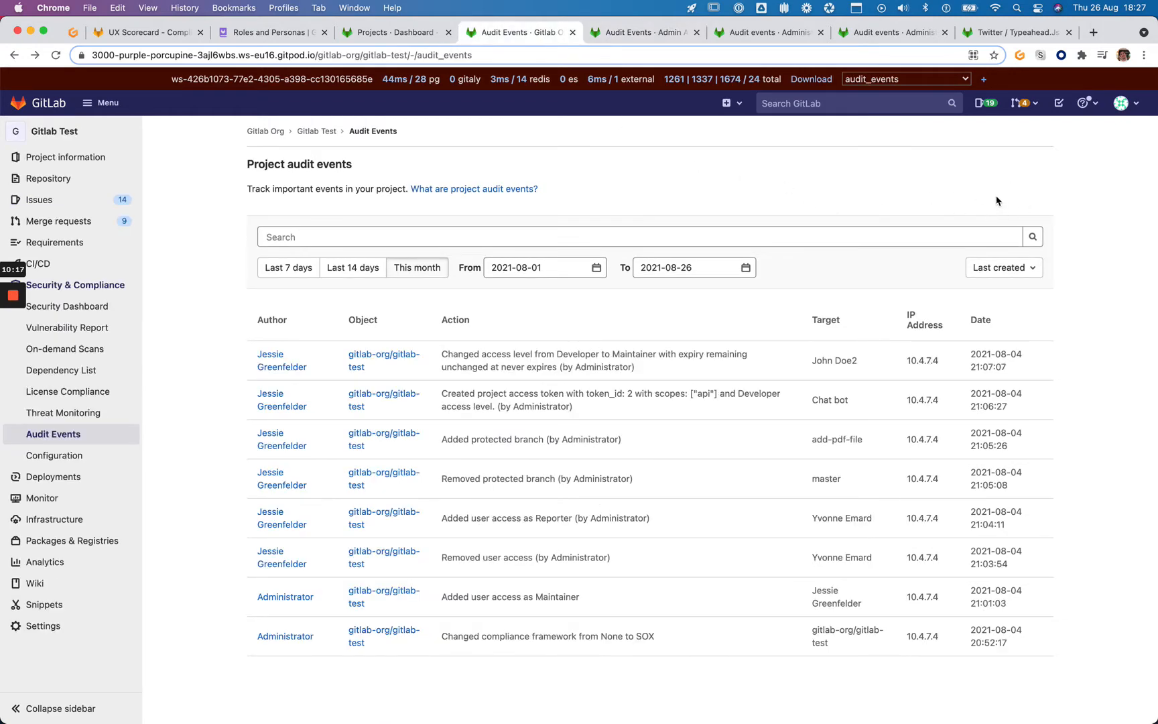
click(595, 32)
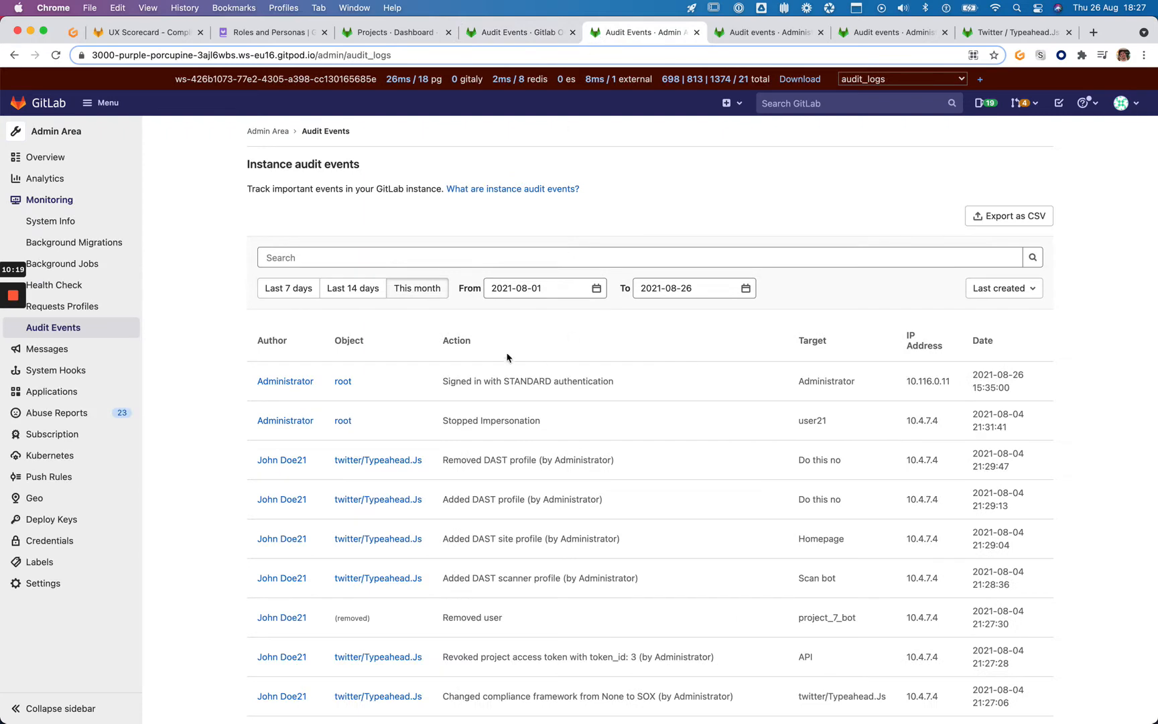
scroll(225, 429, down, 3)
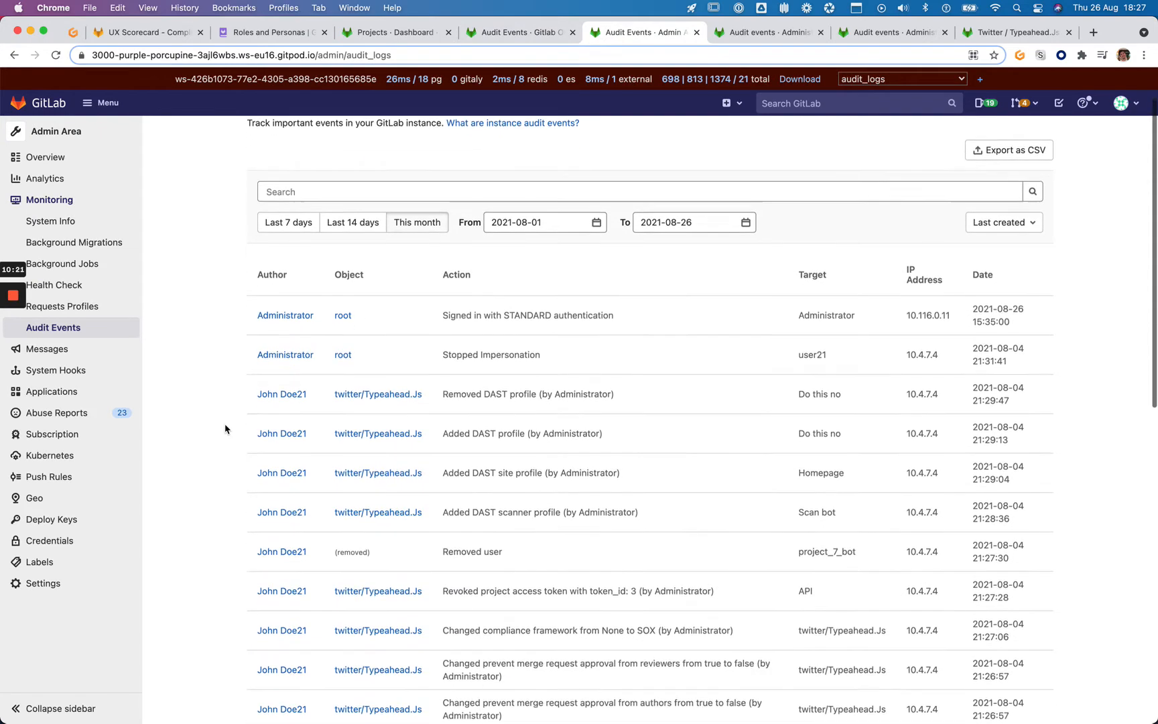
scroll(225, 425, up, 3)
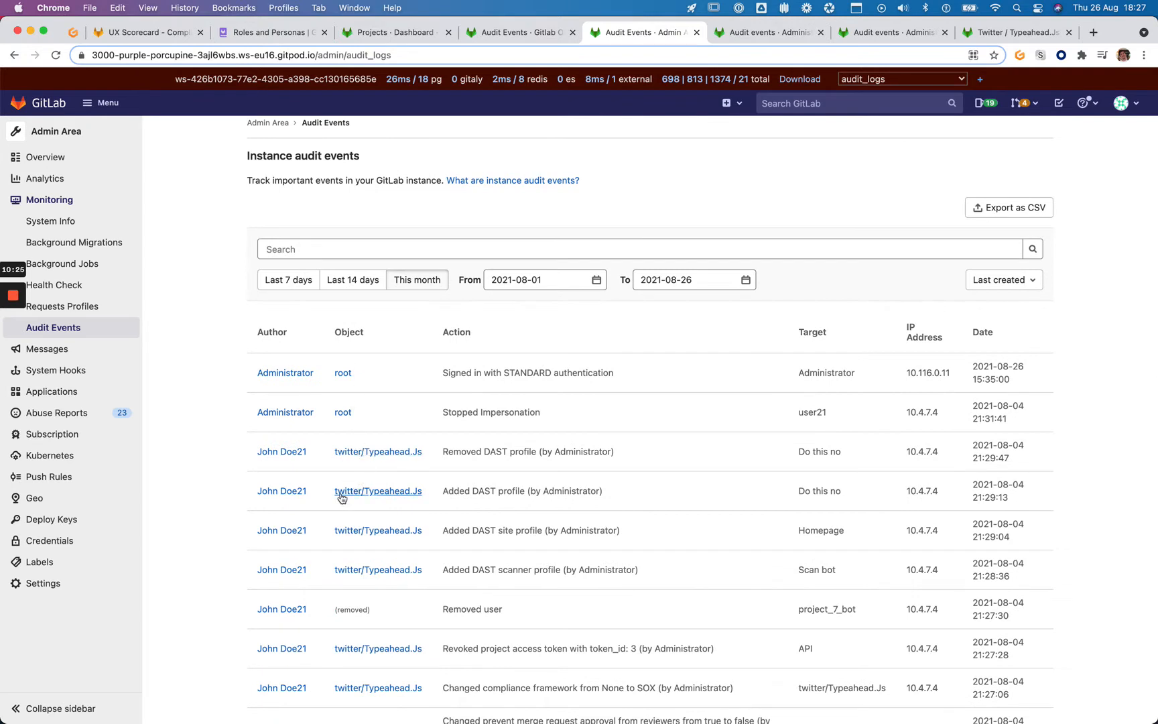
scroll(328, 462, down, 1)
scroll(328, 461, down, 2)
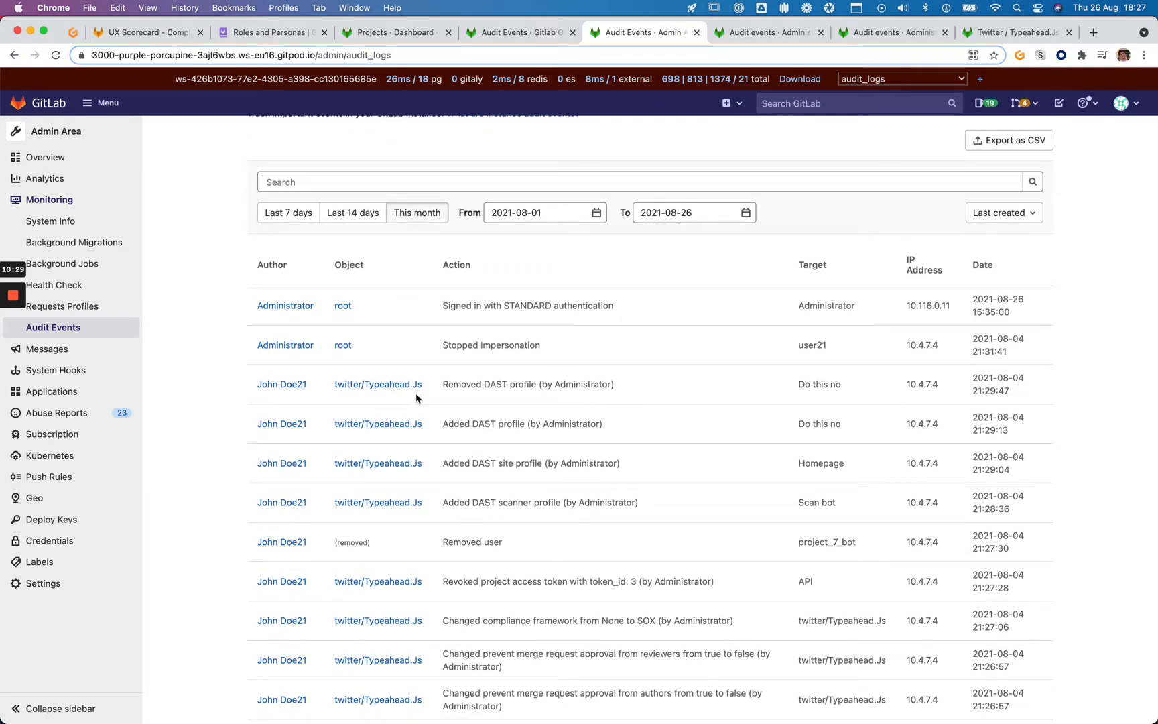
click(406, 37)
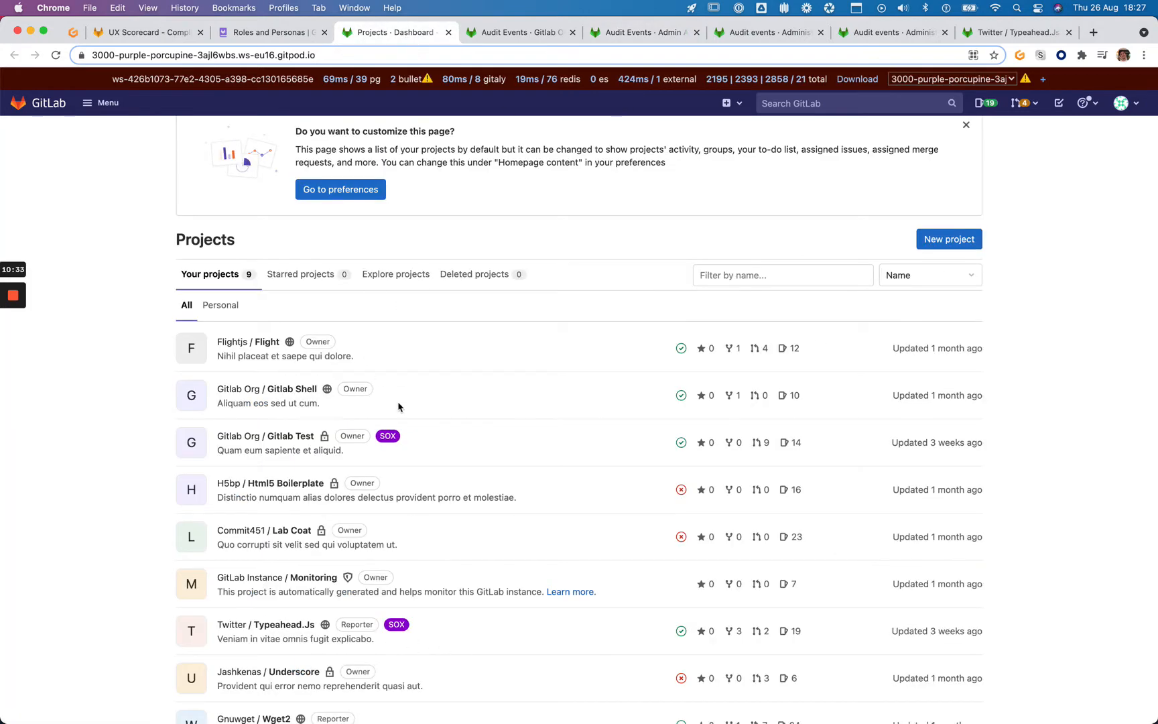
scroll(442, 396, down, 2)
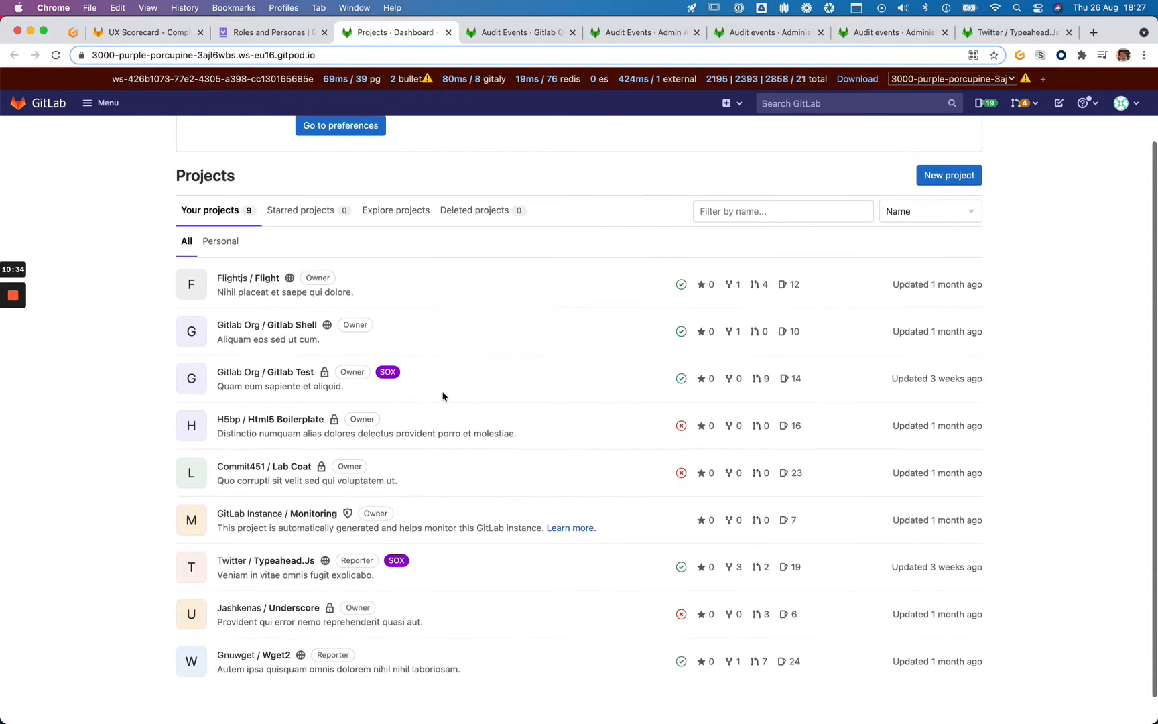
click(655, 38)
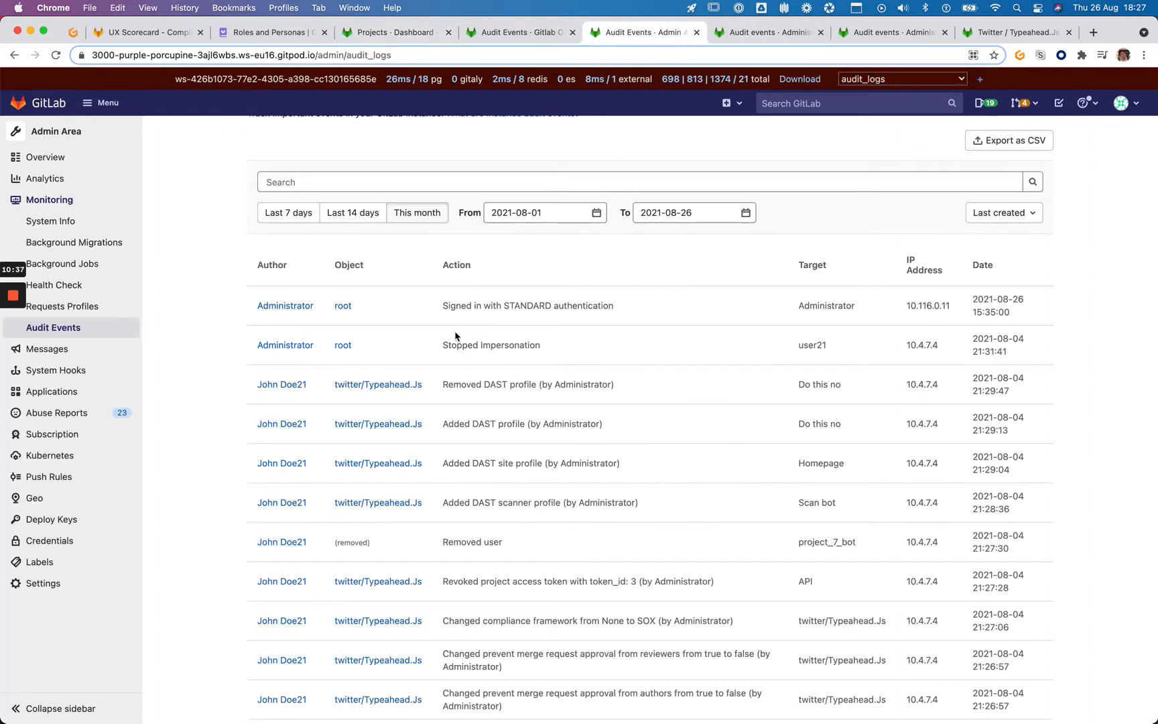
scroll(583, 288, up, 3)
scroll(576, 372, down, 2)
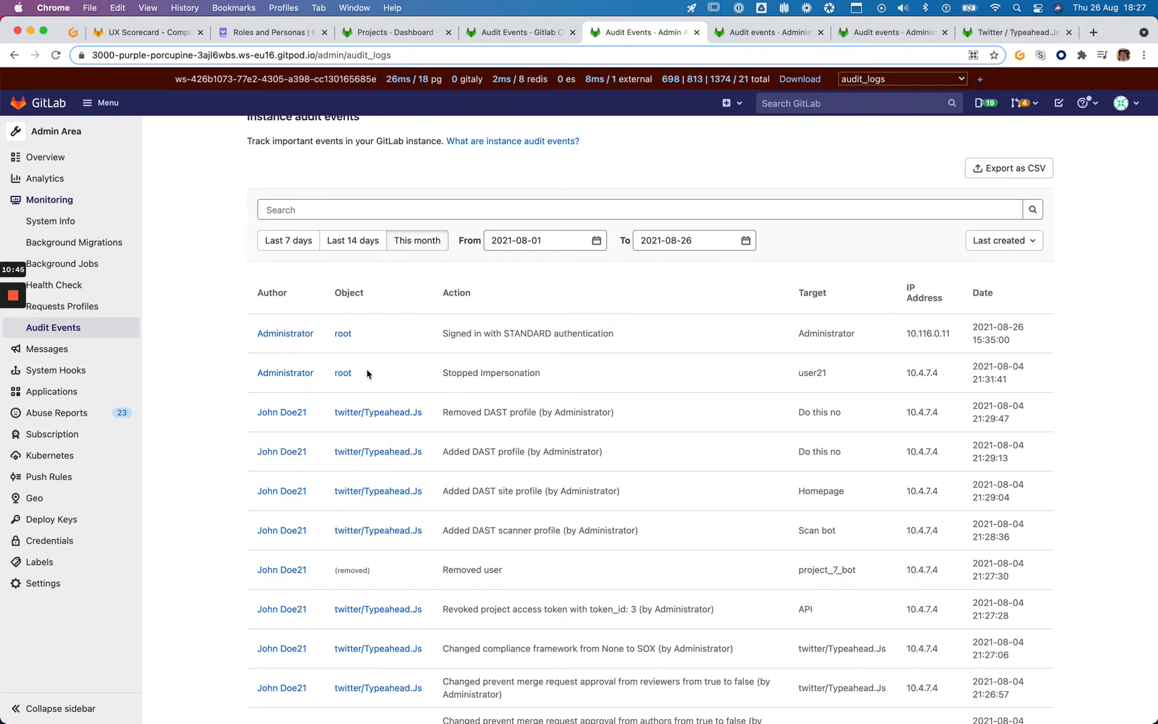
Scroll to the bottom of the instance audit events and load page 2
scroll(212, 343, down, 10)
scroll(212, 348, down, 2)
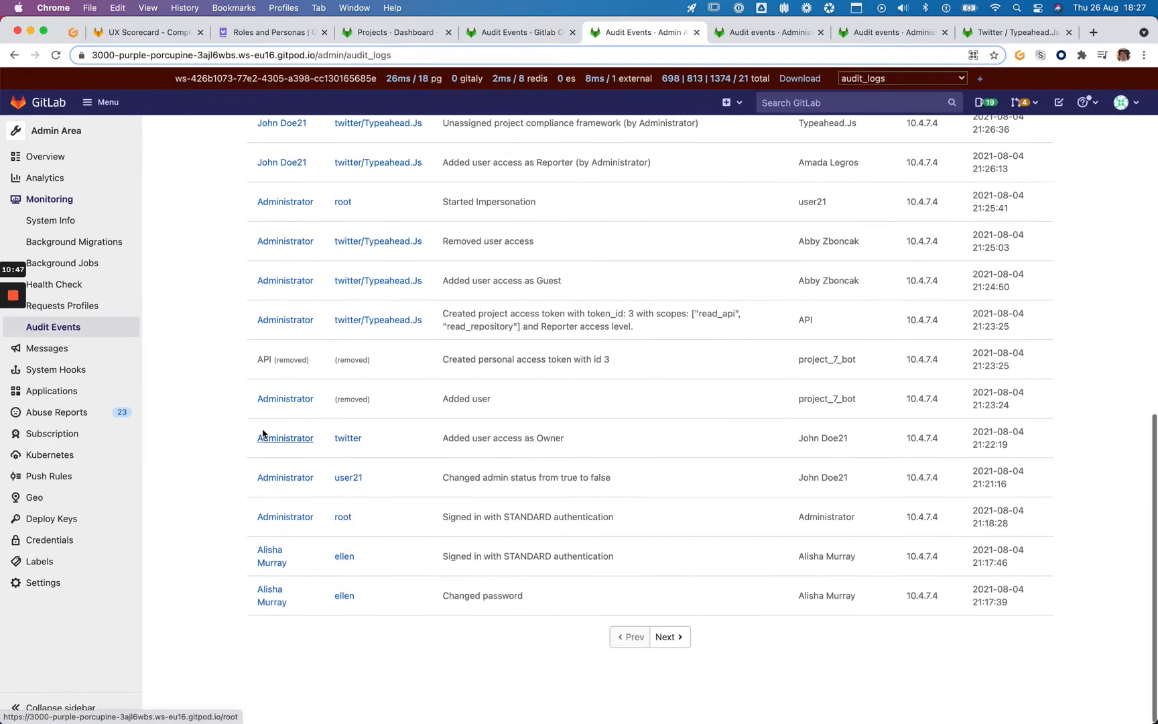
scroll(356, 400, up, 5)
scroll(356, 395, up, 5)
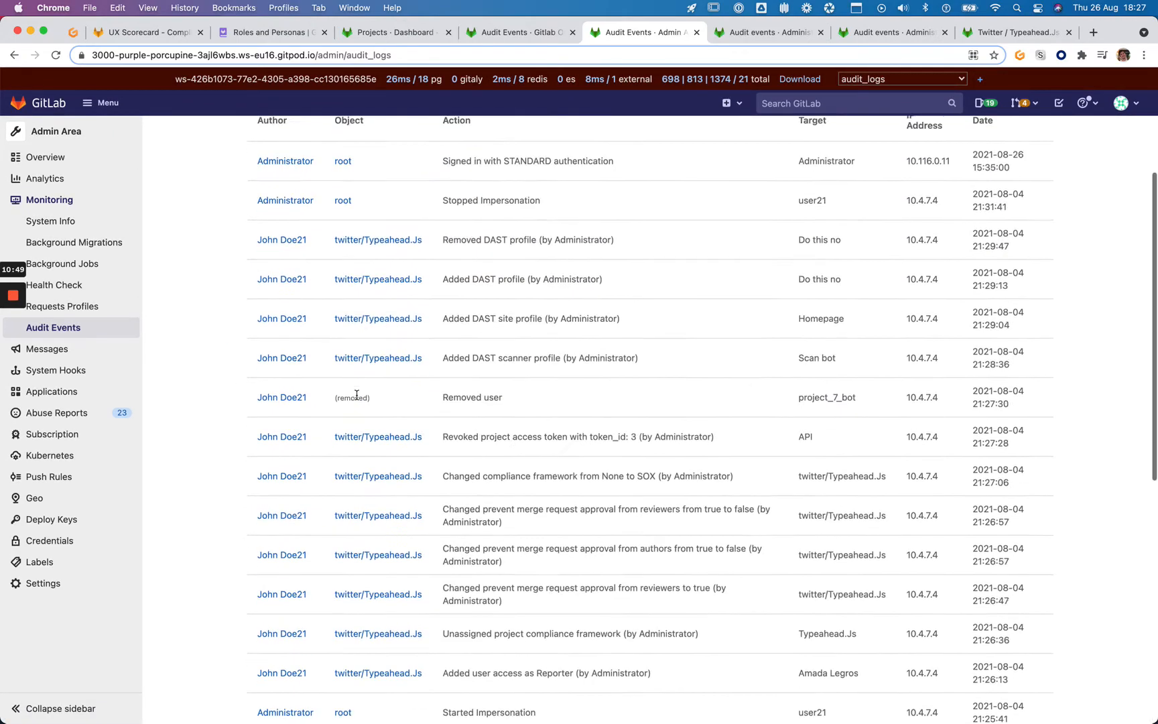
scroll(375, 435, down, 10)
click(666, 640)
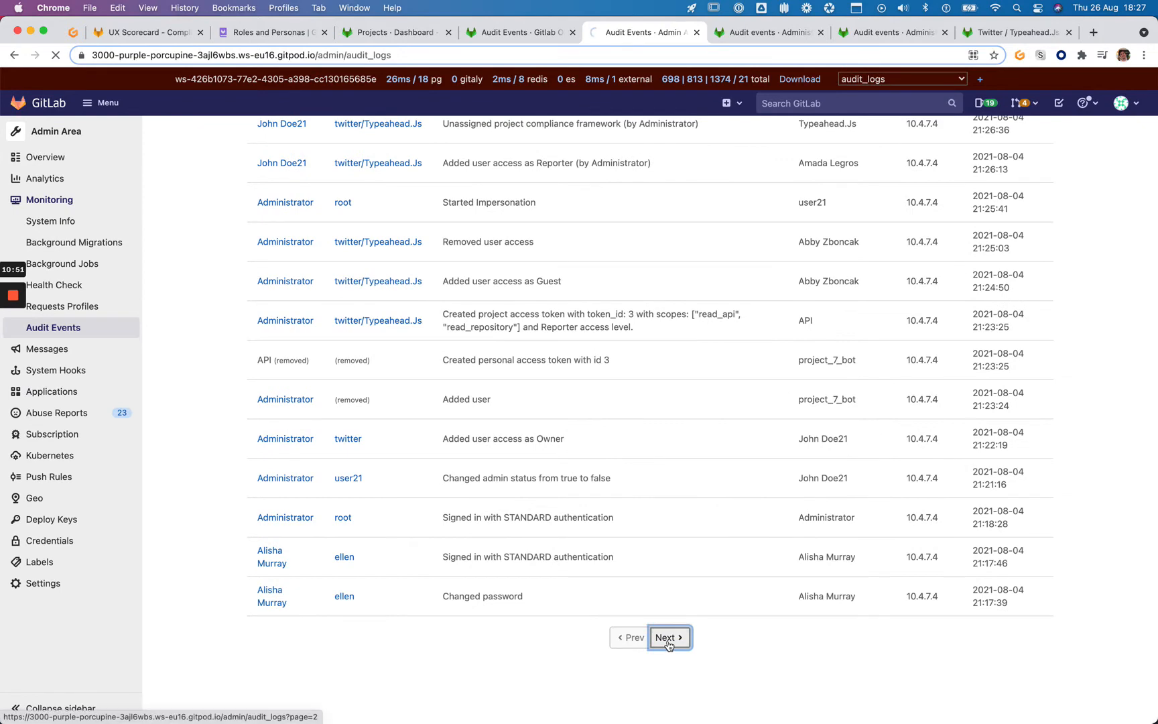
Read through the second page of audit events, then return to the Projects dashboard
scroll(463, 338, down, 5)
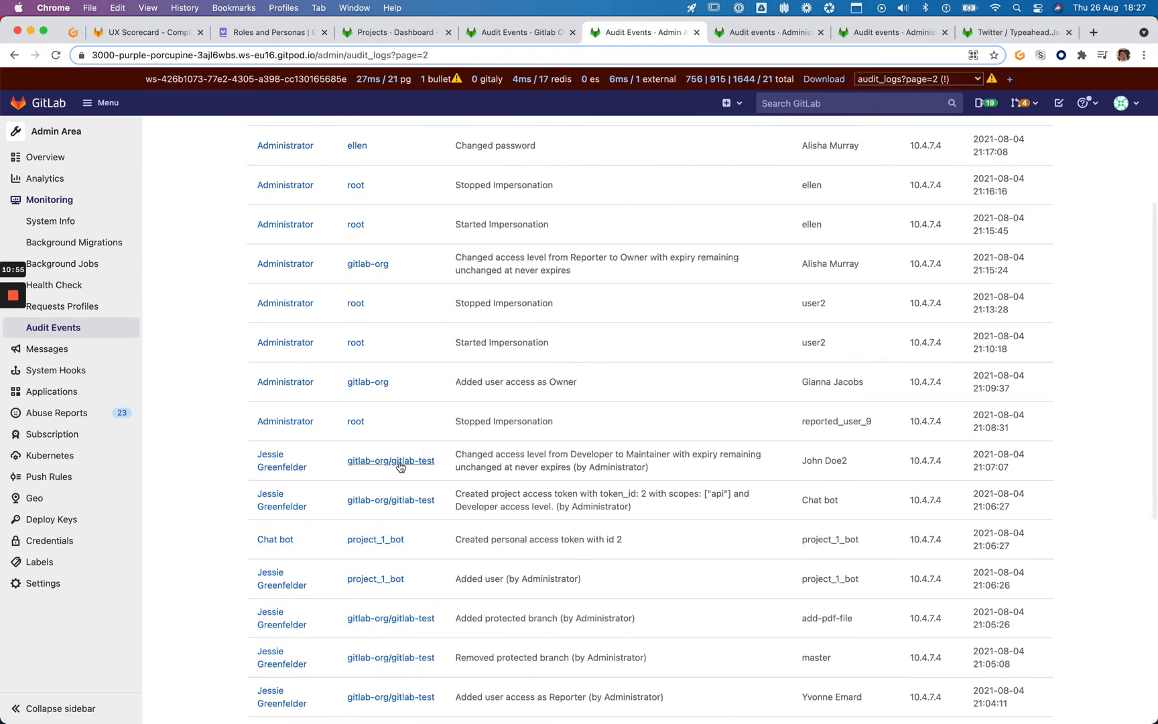
scroll(424, 503, up, 3)
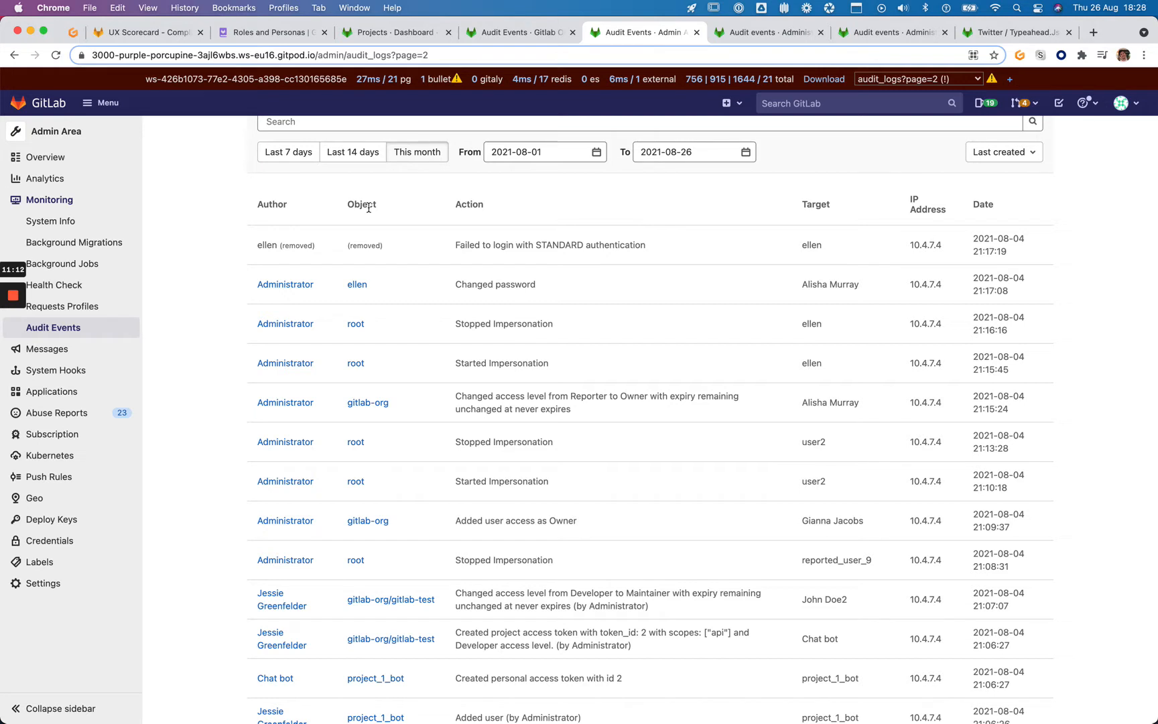
scroll(398, 420, down, 1)
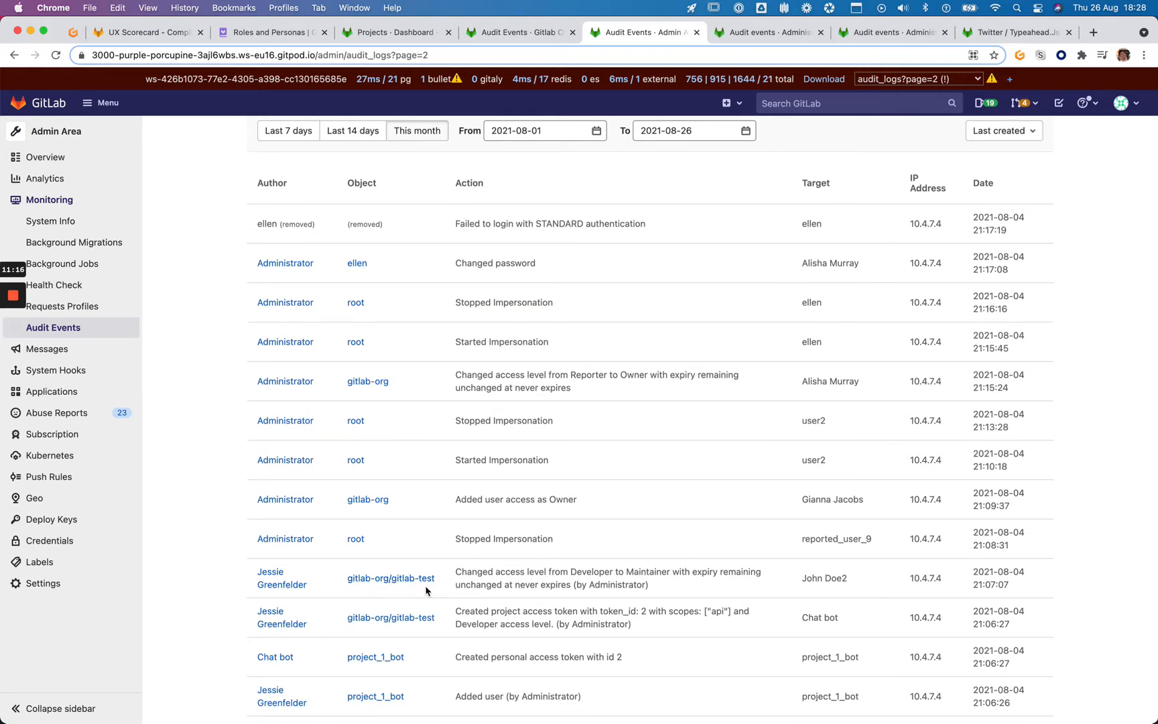
scroll(419, 583, up, 3)
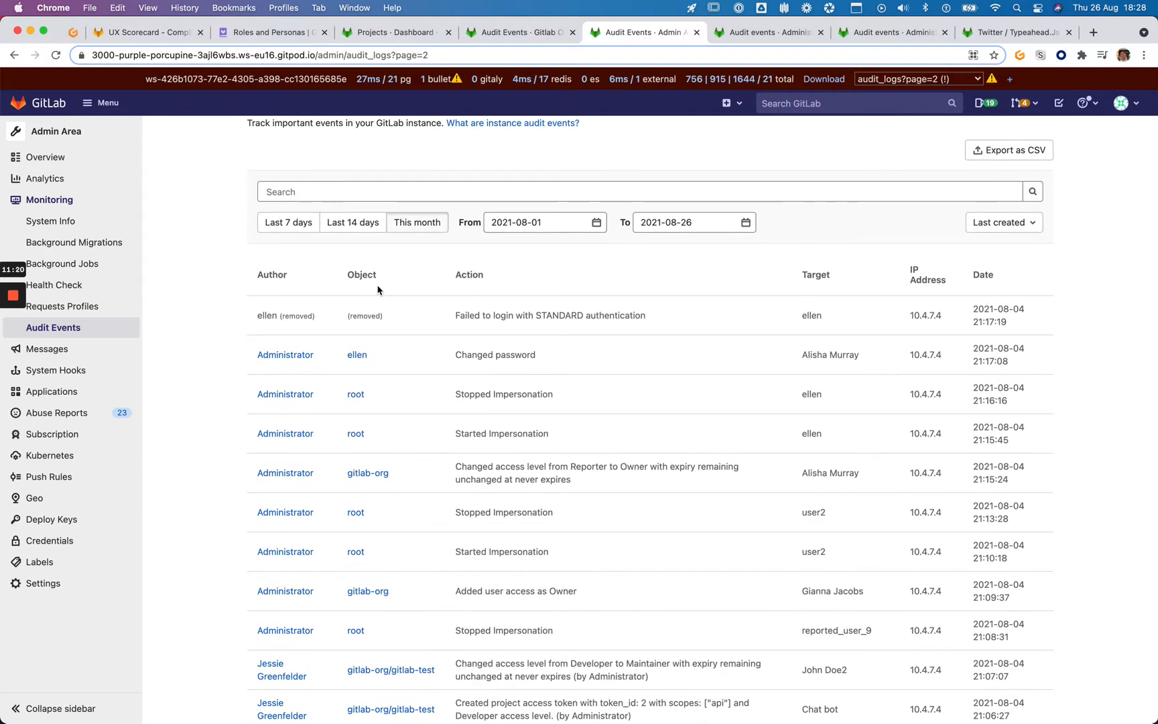
scroll(377, 289, down, 3)
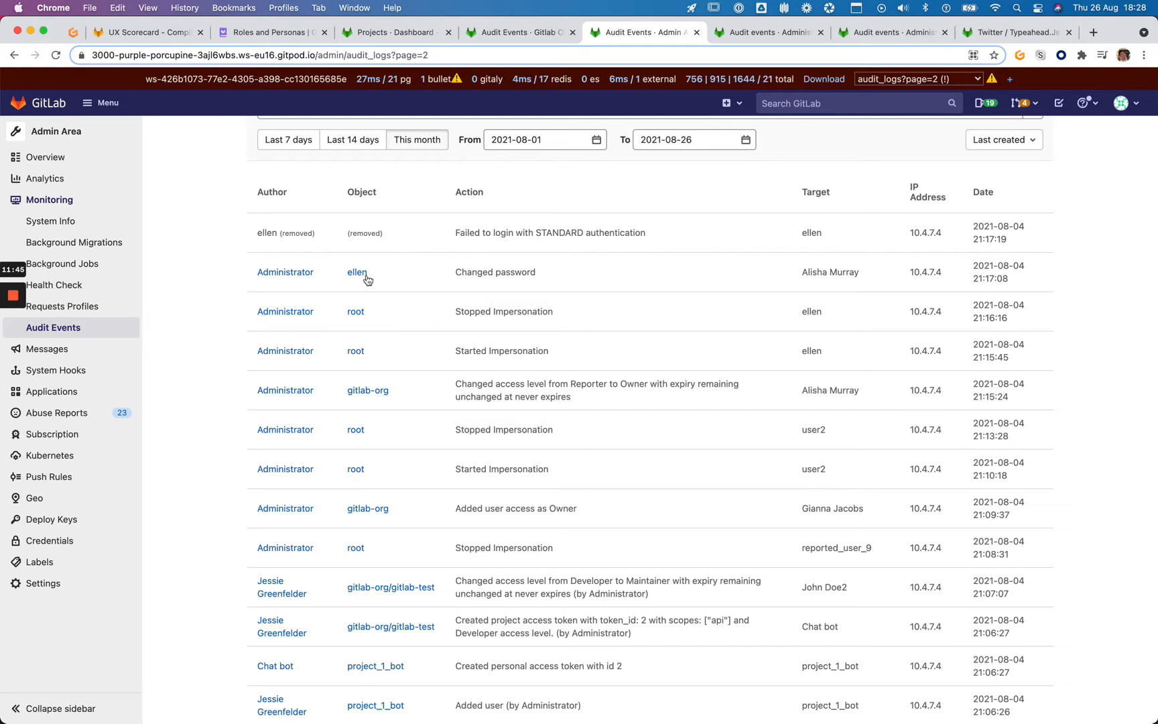
scroll(368, 277, down, 3)
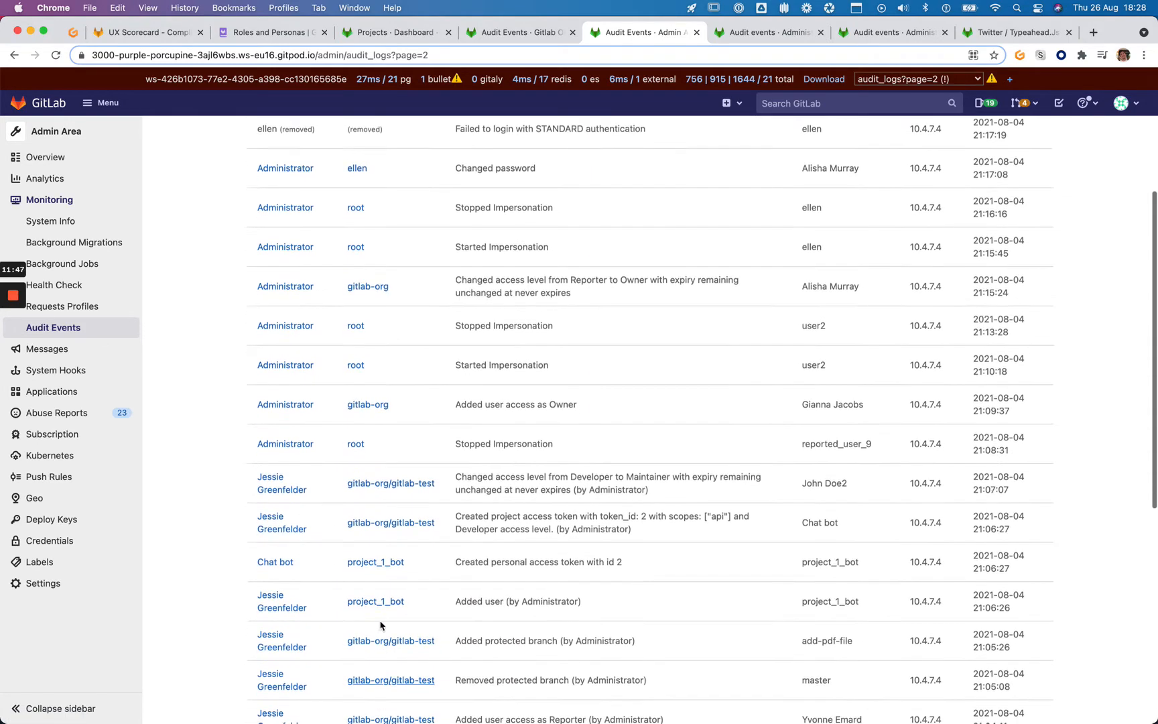
scroll(380, 624, down, 1)
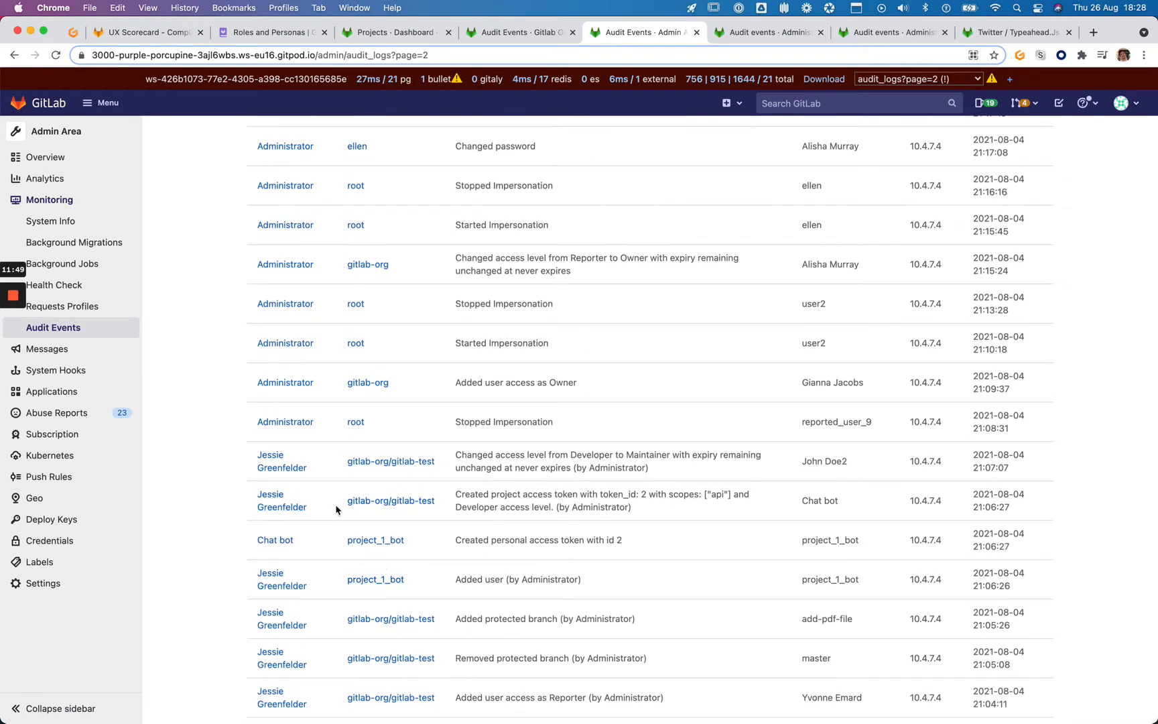
scroll(389, 520, down, 5)
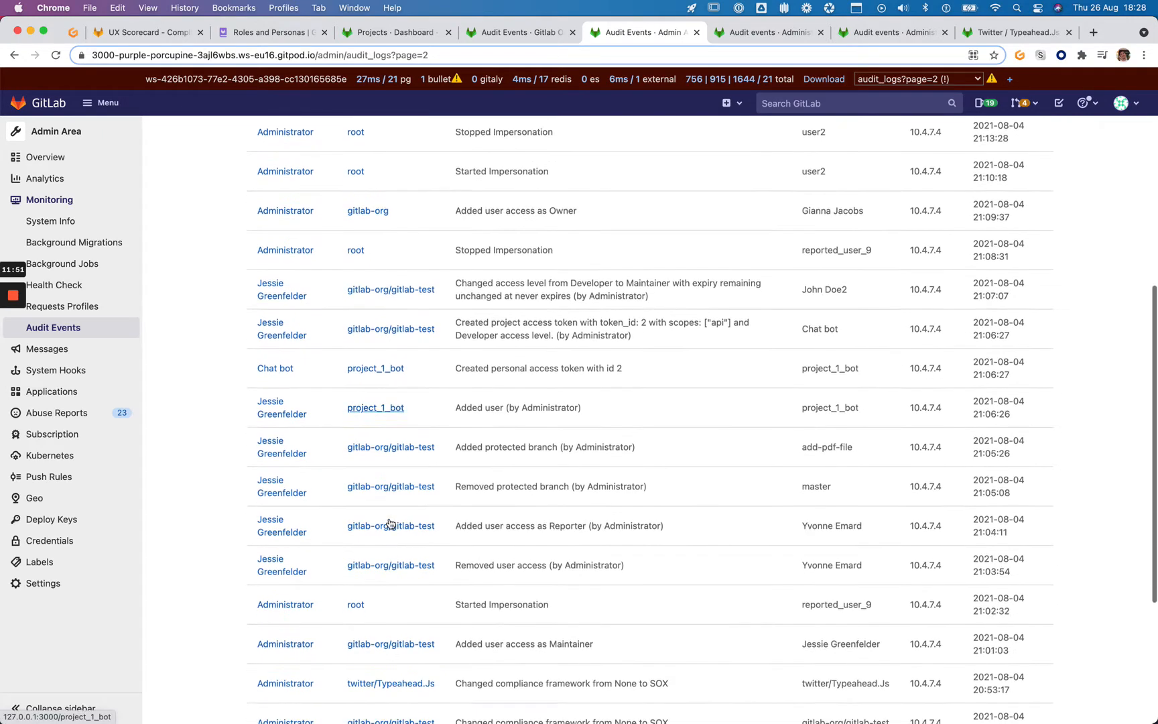
scroll(389, 523, down, 3)
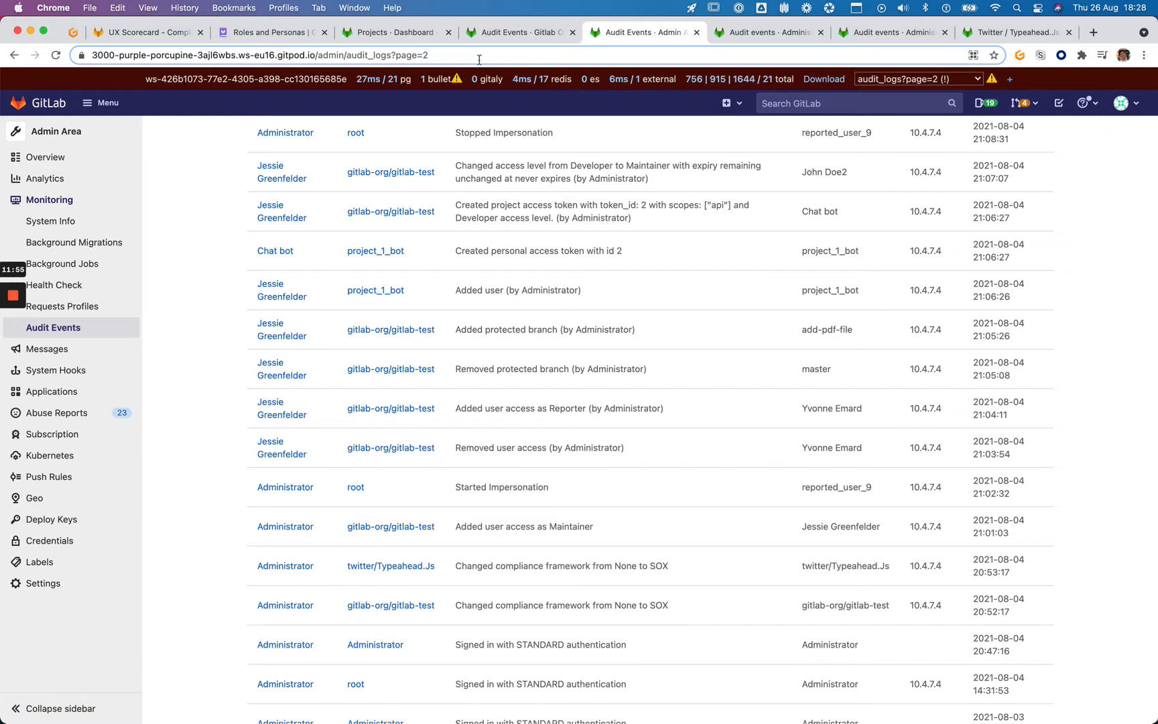
click(422, 32)
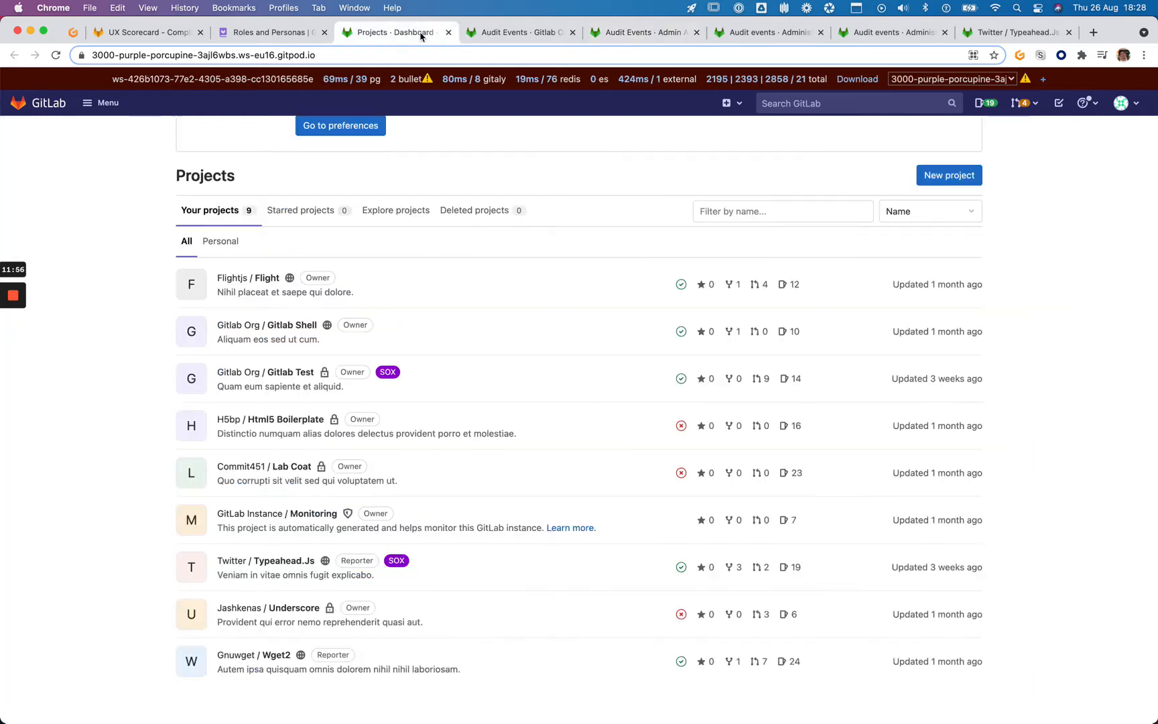
Cycle through the open tabs and visit the Twitter group page from Twitter / Typeahead.Js
click(516, 33)
click(737, 32)
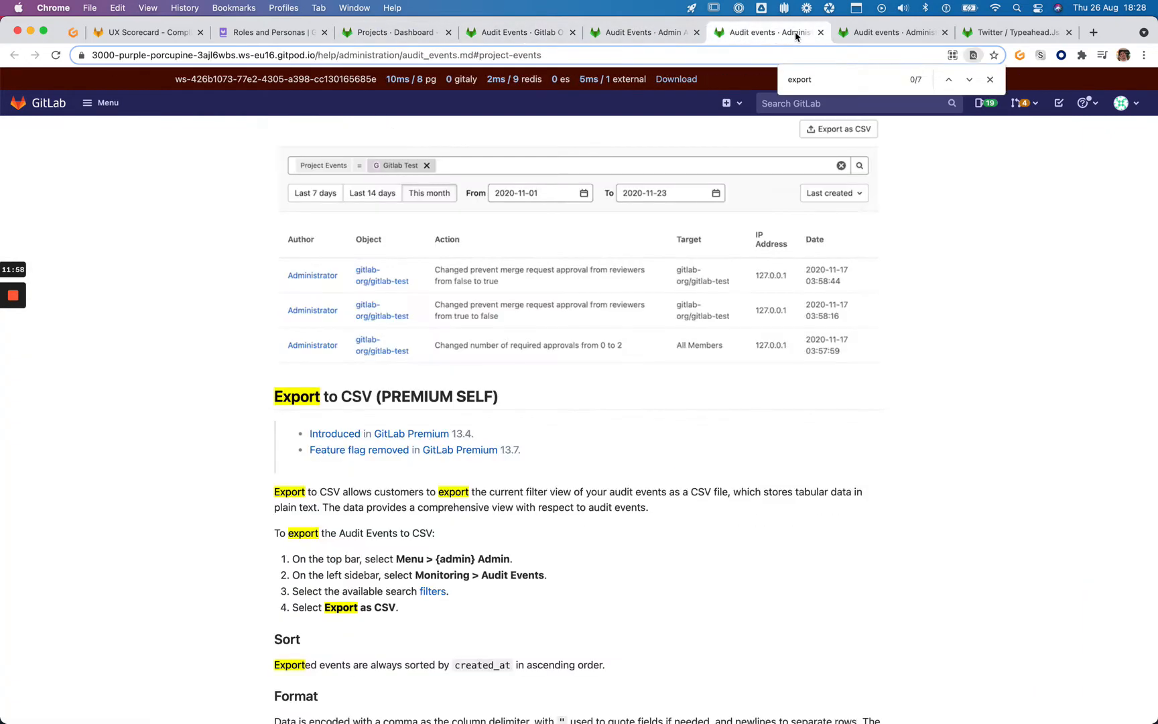
click(845, 38)
click(986, 38)
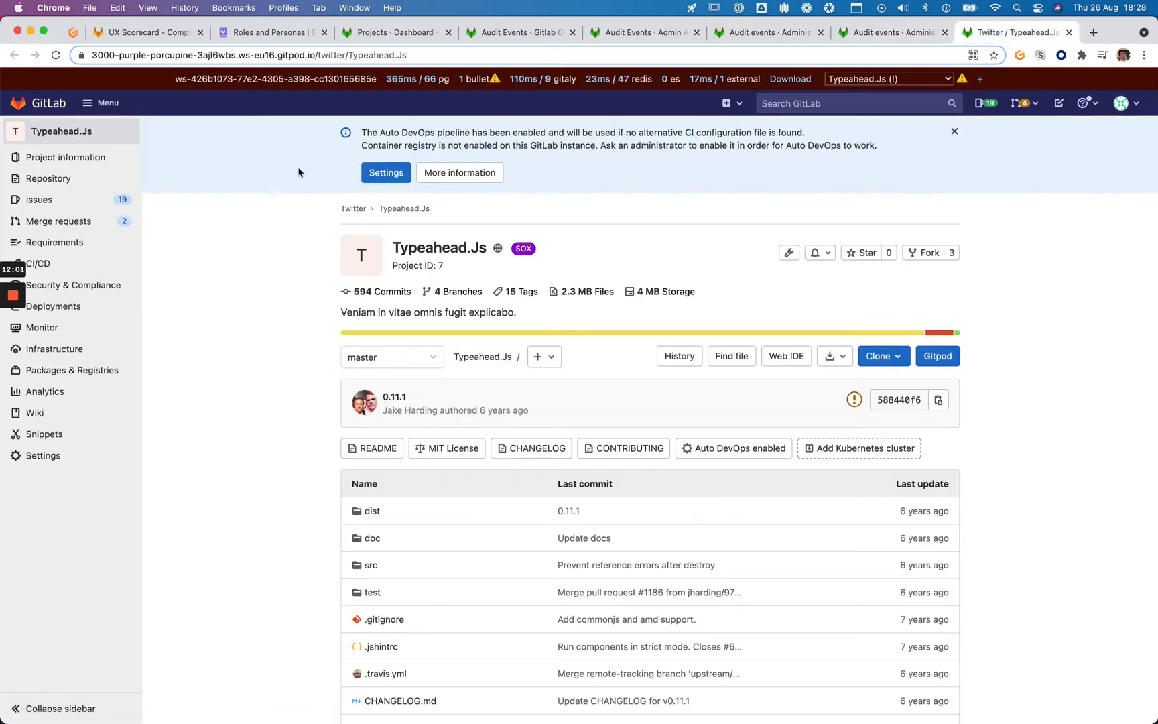
click(355, 208)
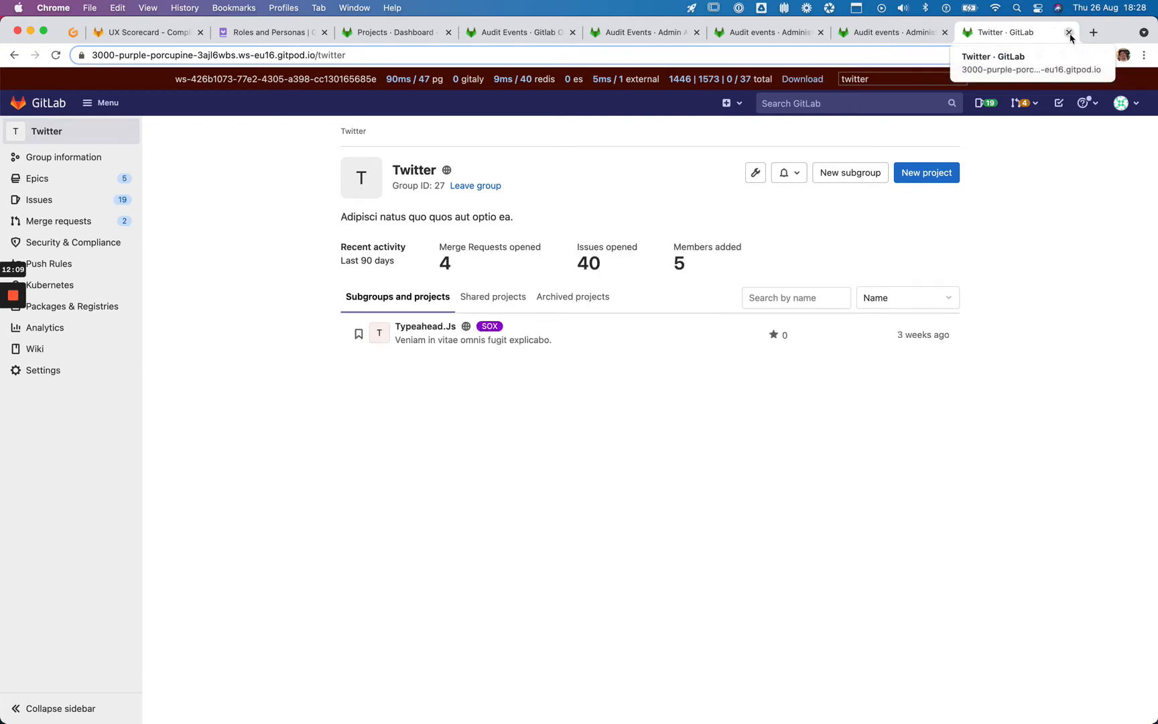
Load a user's profile by editing the page address, then close that tab
click(290, 55)
double_click(359, 57)
text(el)
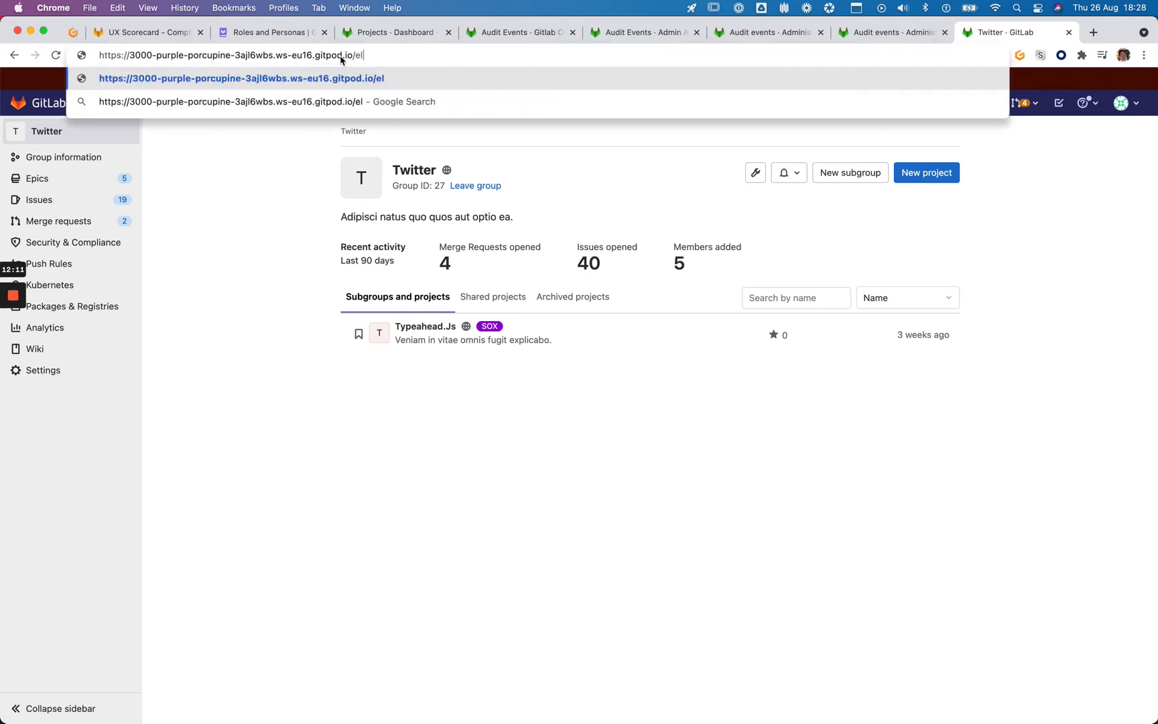
text(len)
key(Return)
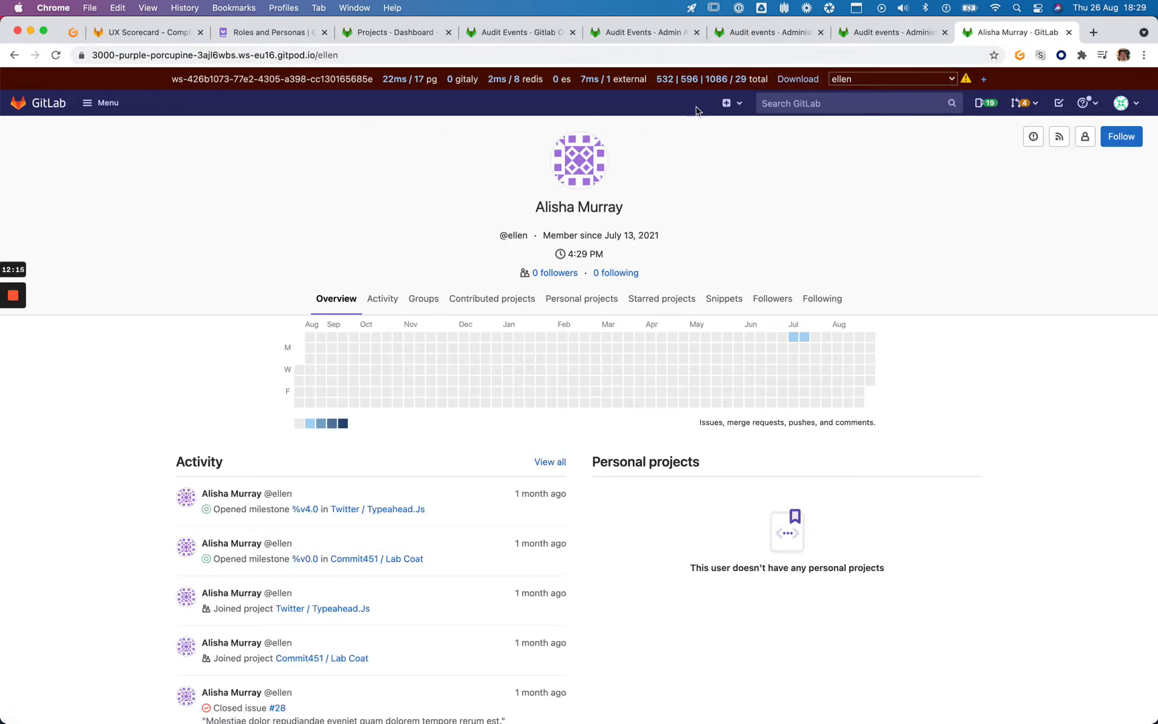
click(1069, 32)
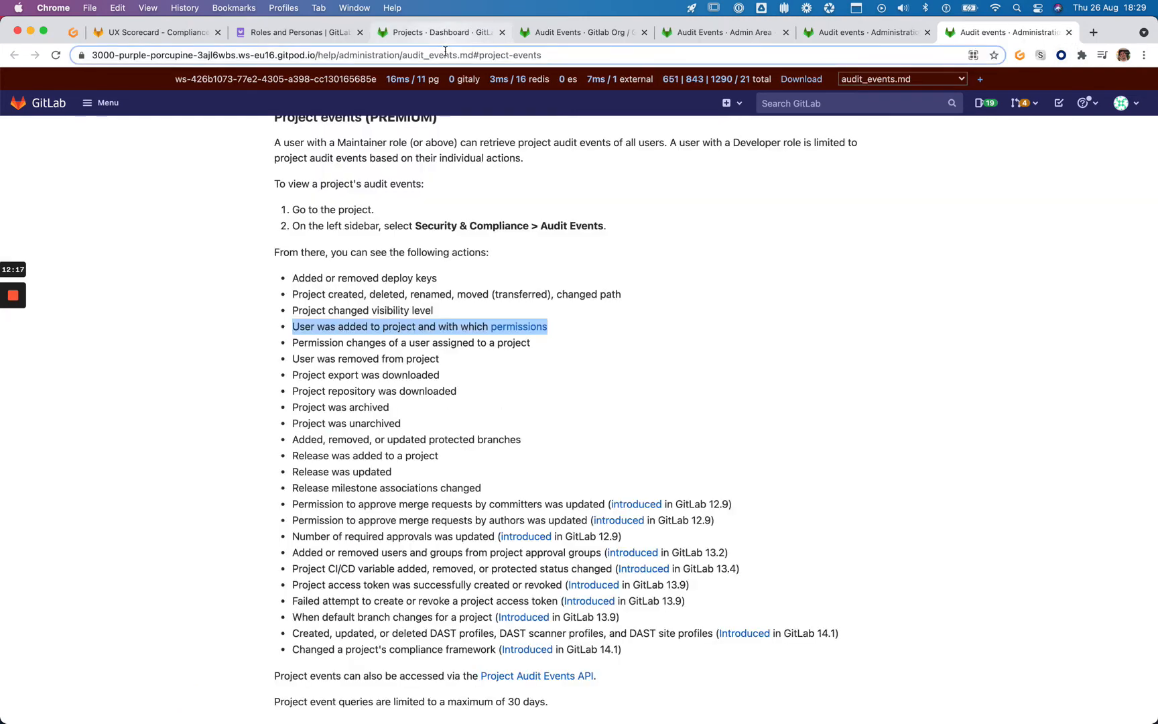
Bring back the instance-wide audit events list, second page
click(434, 32)
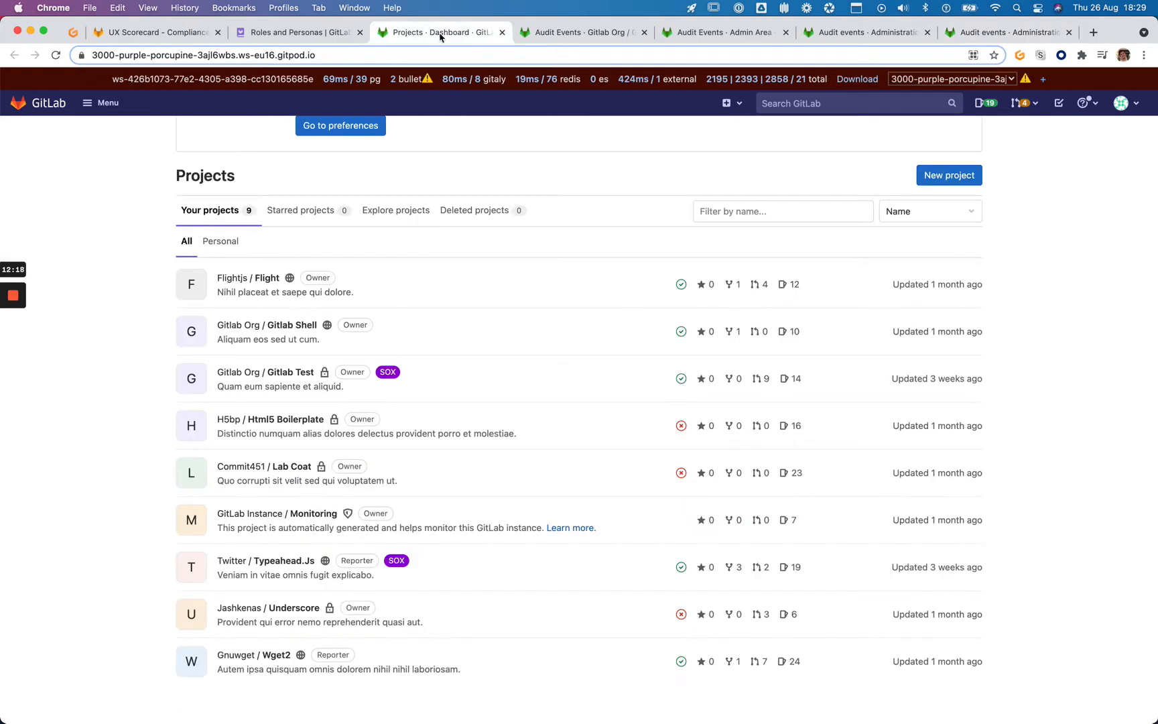
click(576, 34)
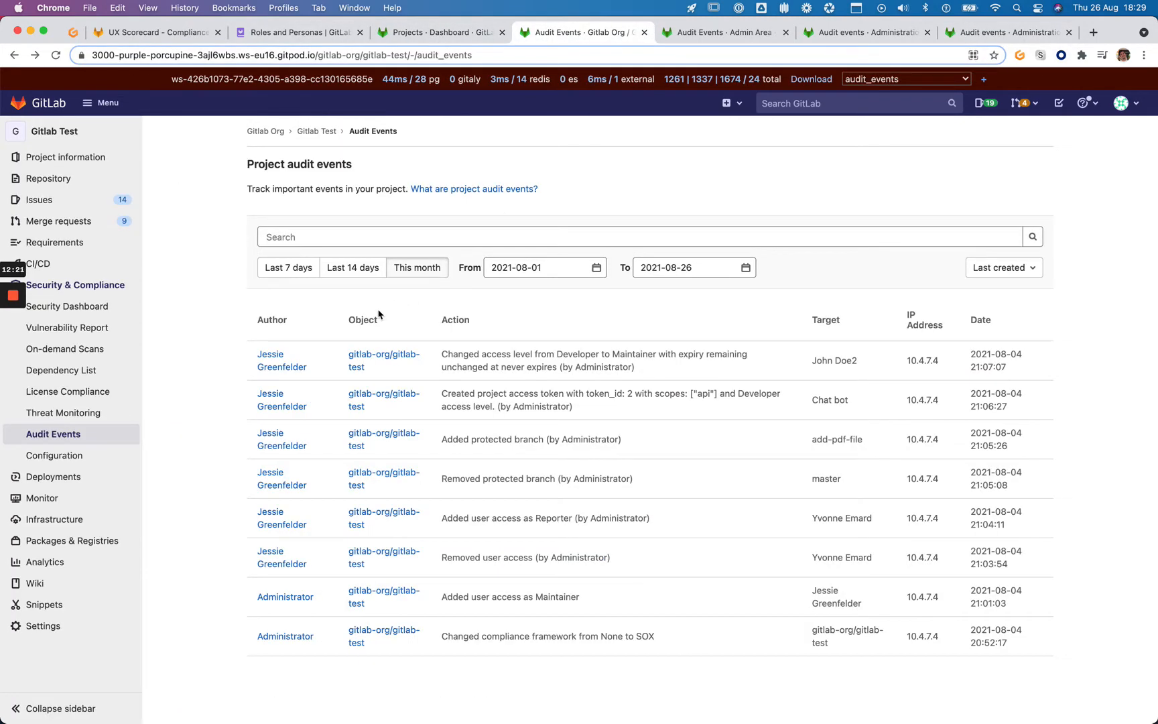
click(723, 32)
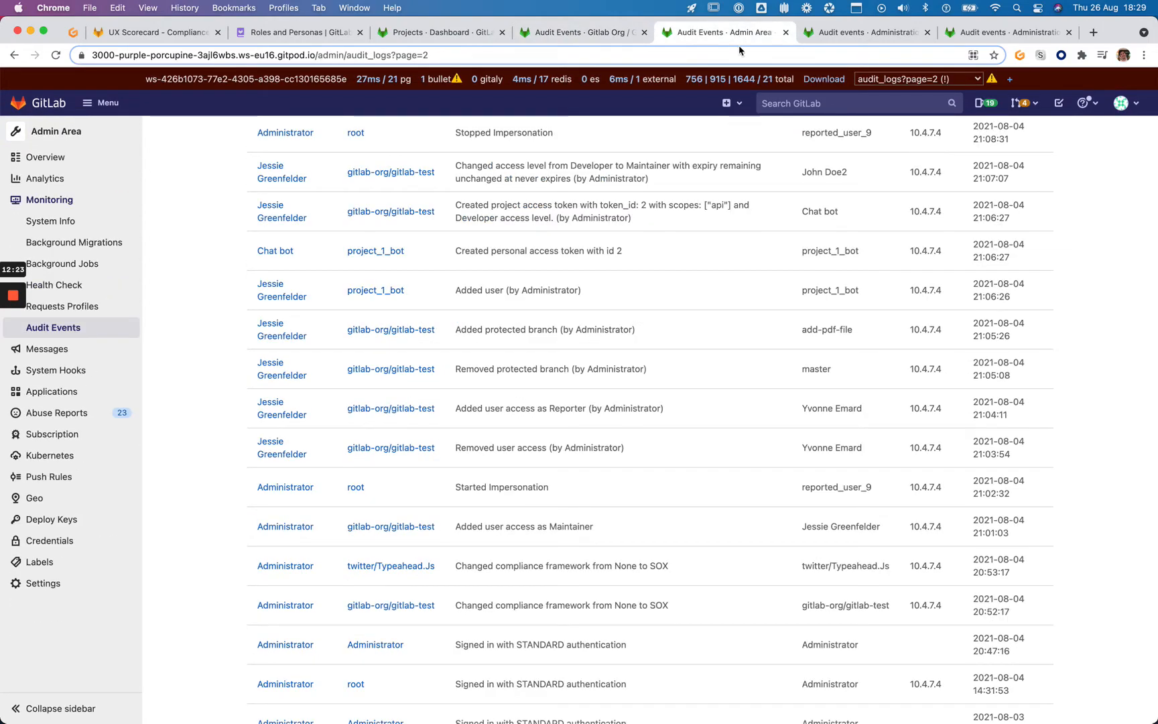
scroll(713, 219, up, 5)
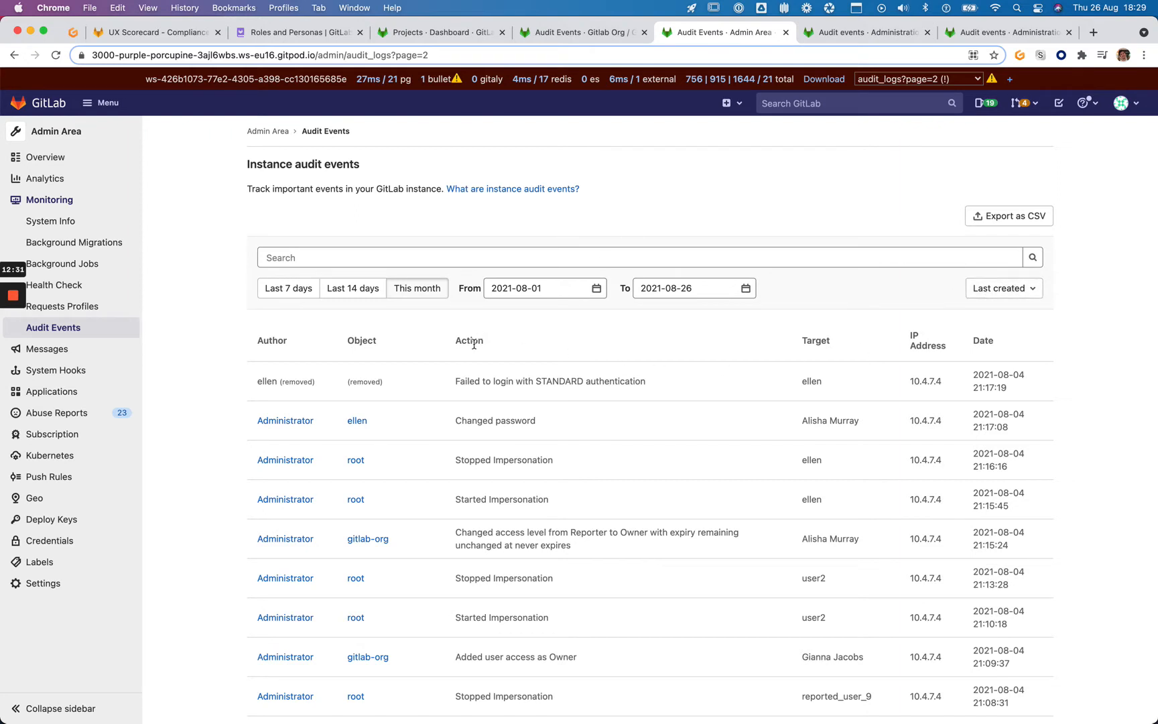
scroll(469, 321, down, 2)
Begin filtering instance audit events by project, comparing with Gitlab Test's own audit events
click(435, 211)
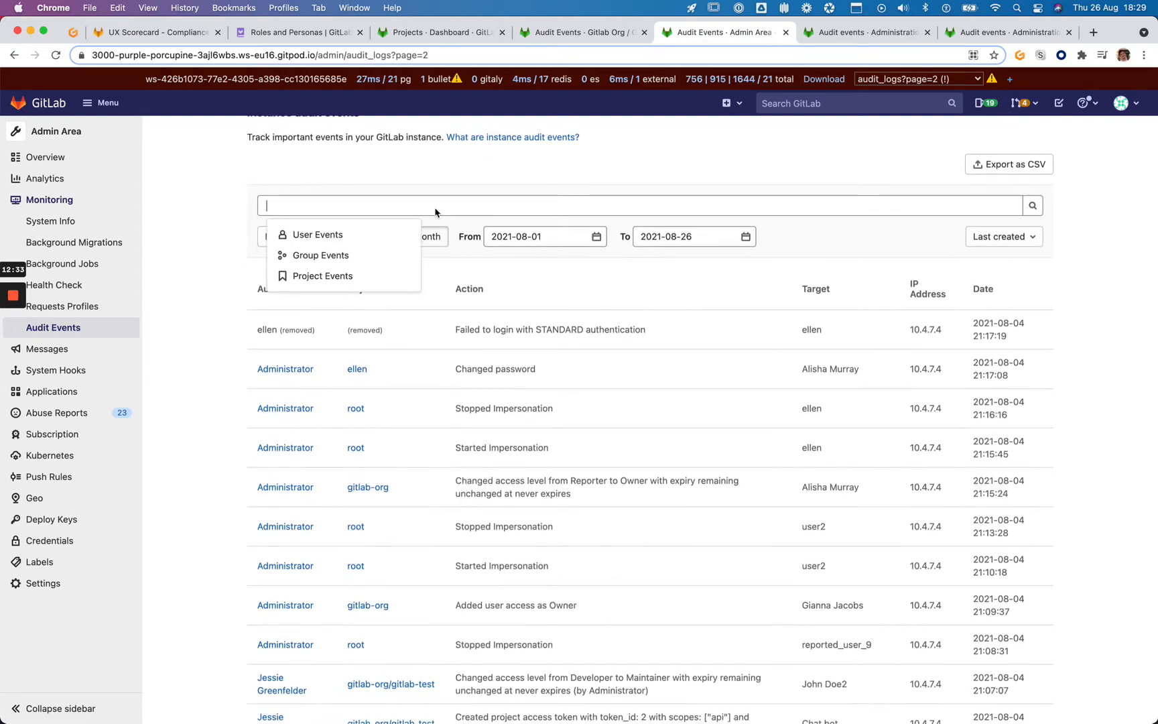
click(400, 276)
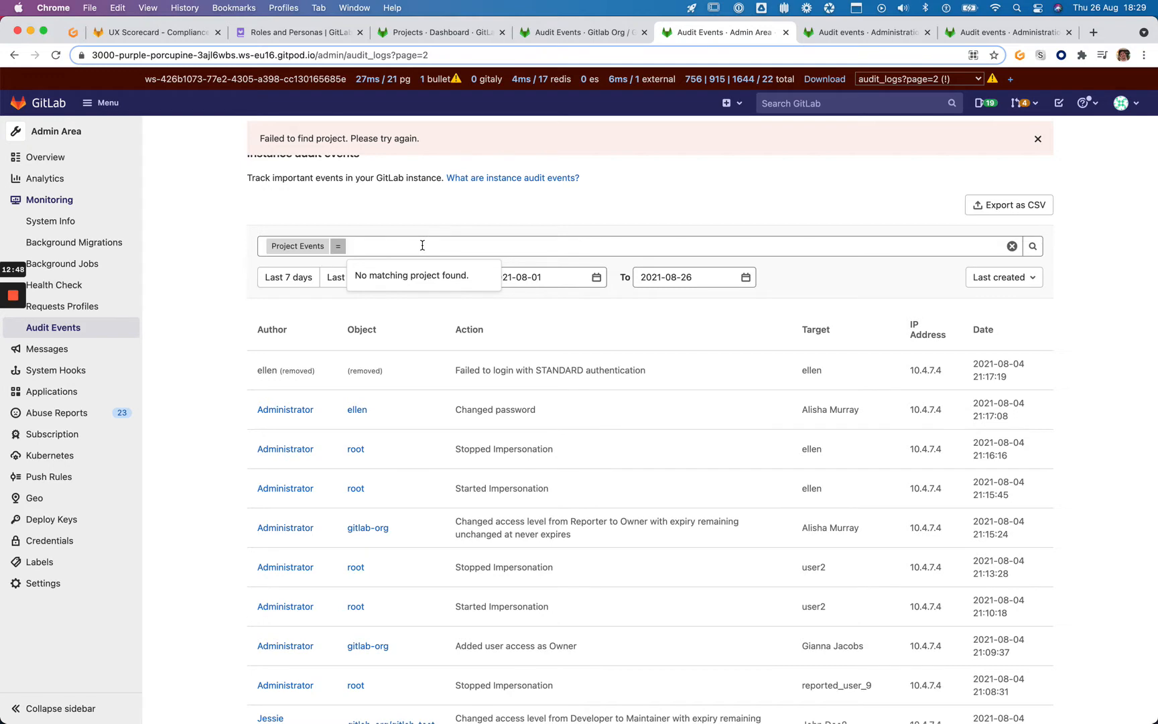
key(ctrl+shift+Tab)
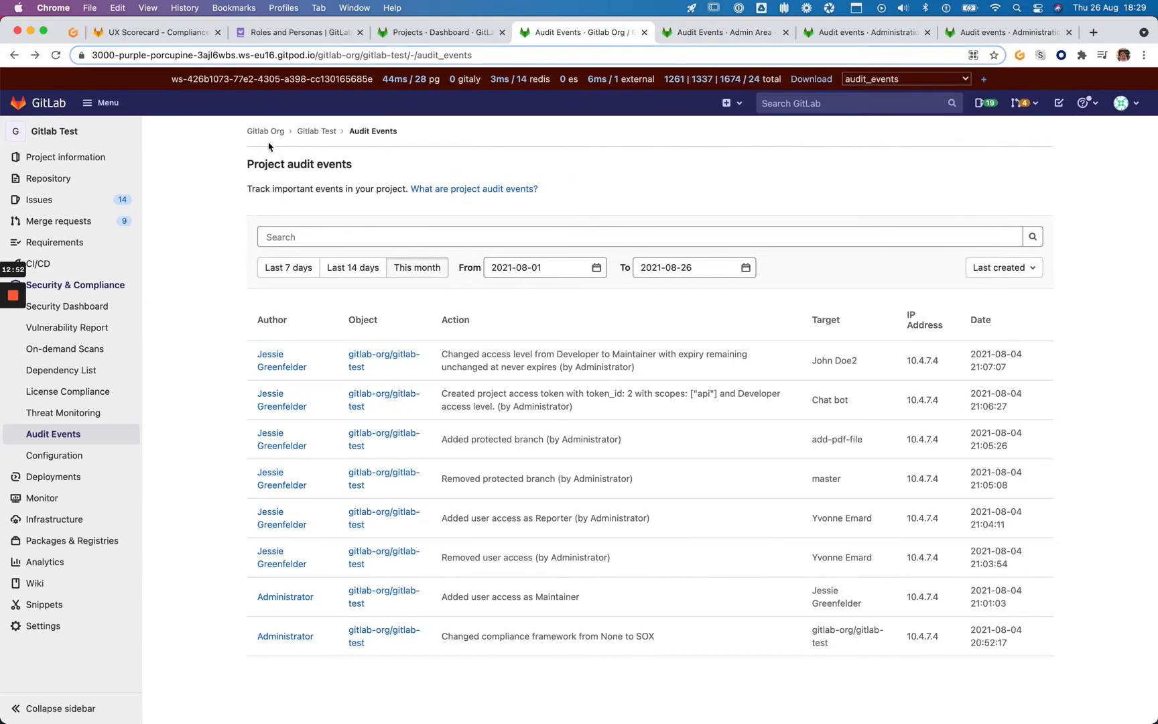
key(ctrl+Tab)
scroll(447, 246, up, 2)
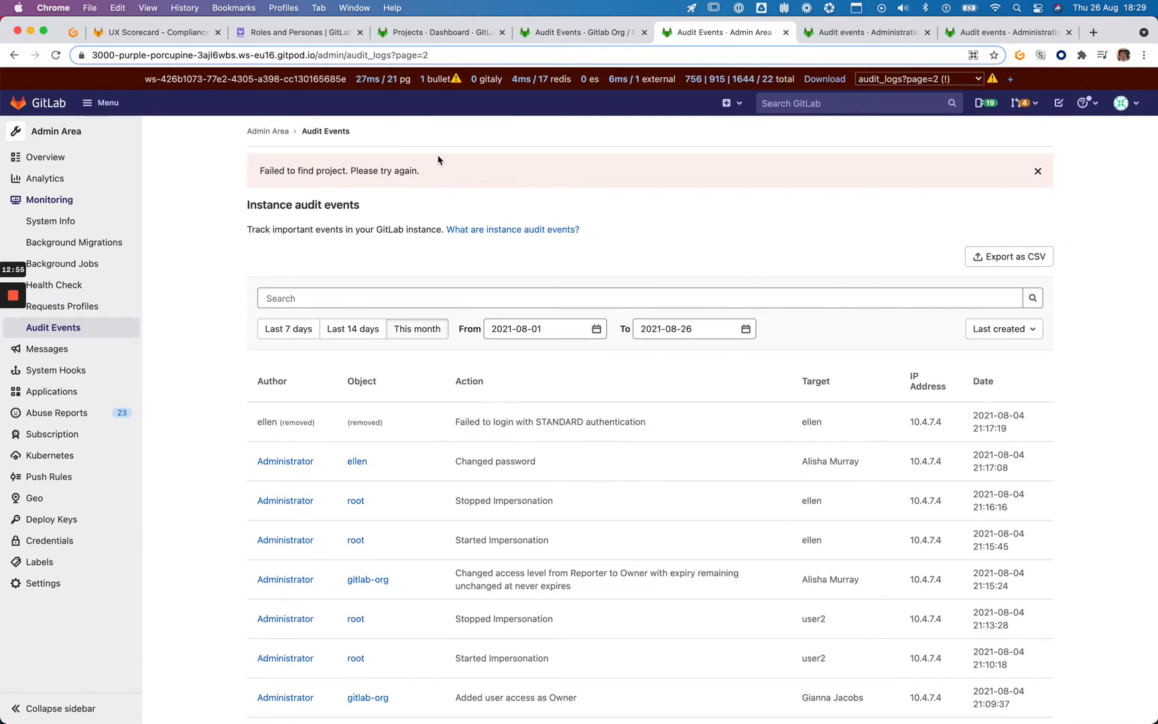
Filter instance audit events to Project Events = Gitlab Test, then open the scorecard issue
click(420, 295)
click(381, 369)
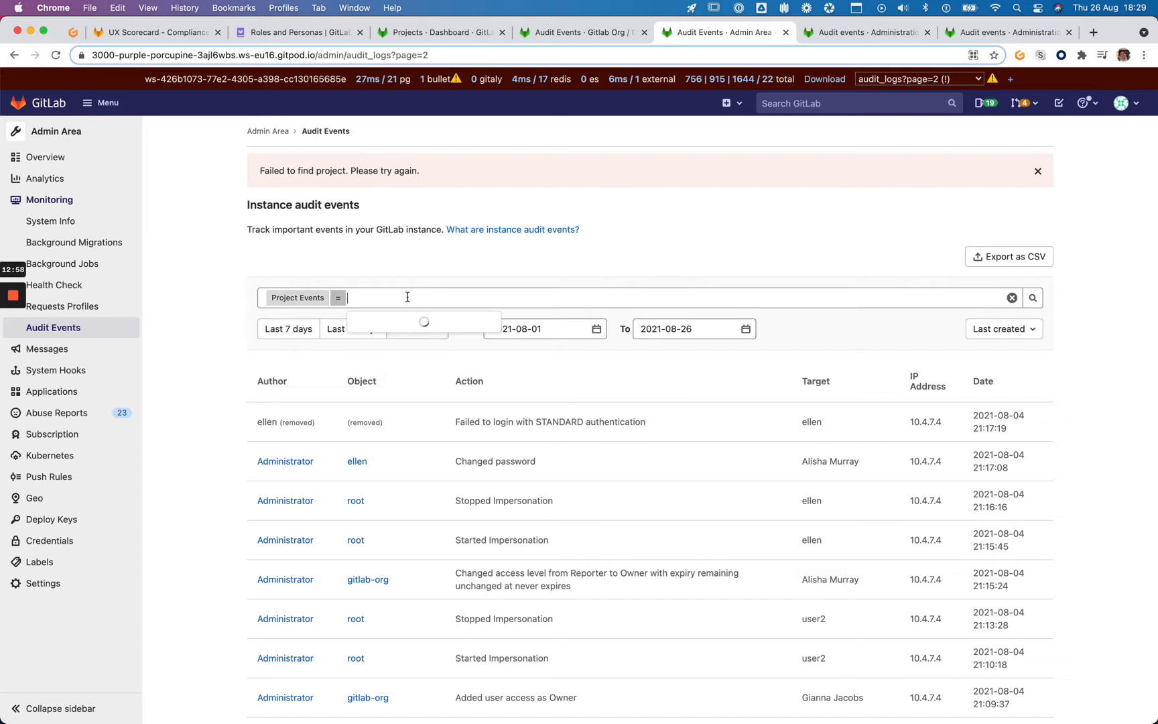
text(git)
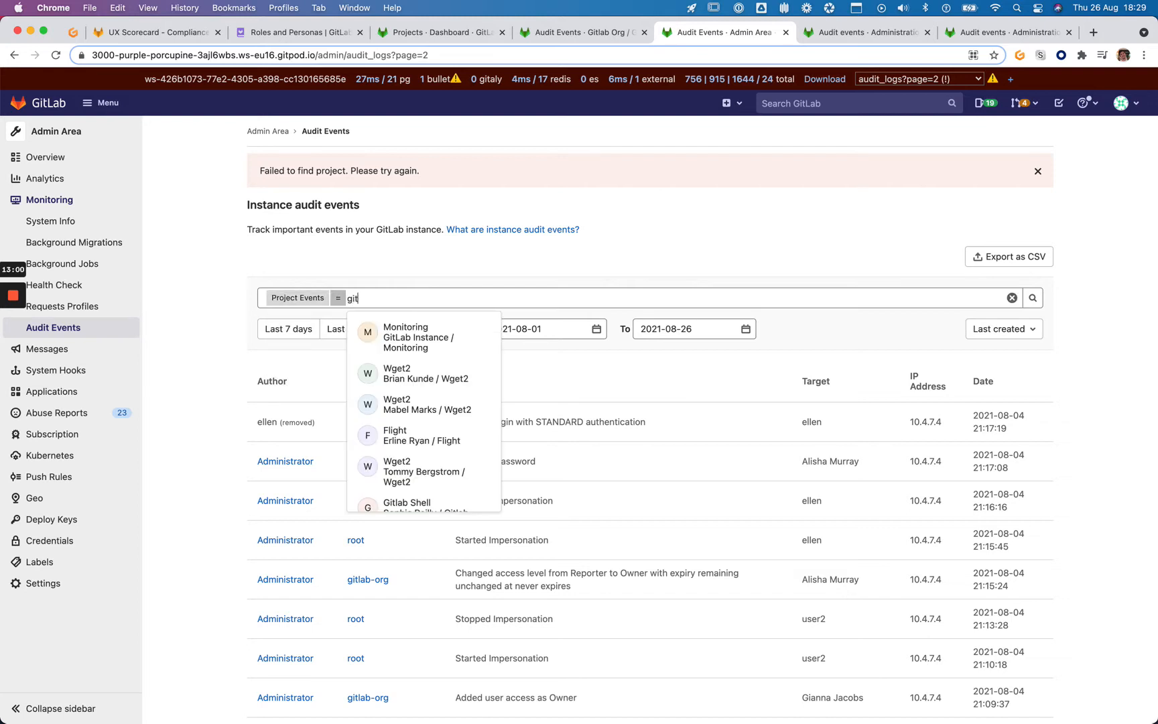
text(lab)
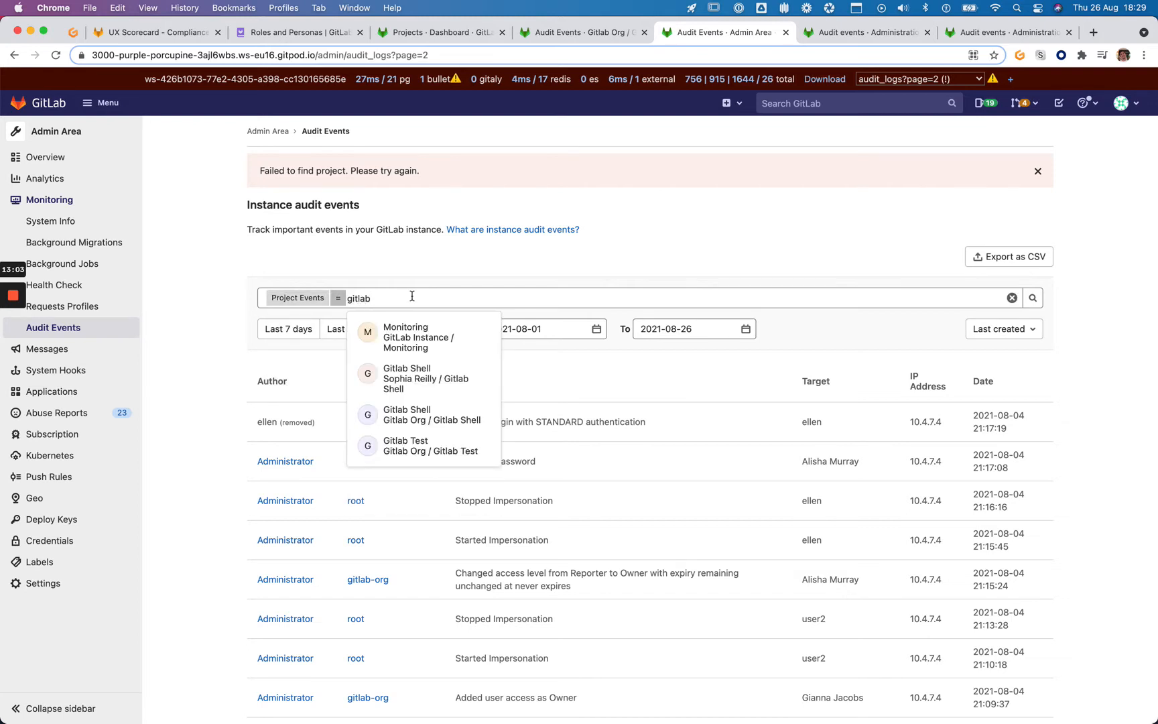
text(-test)
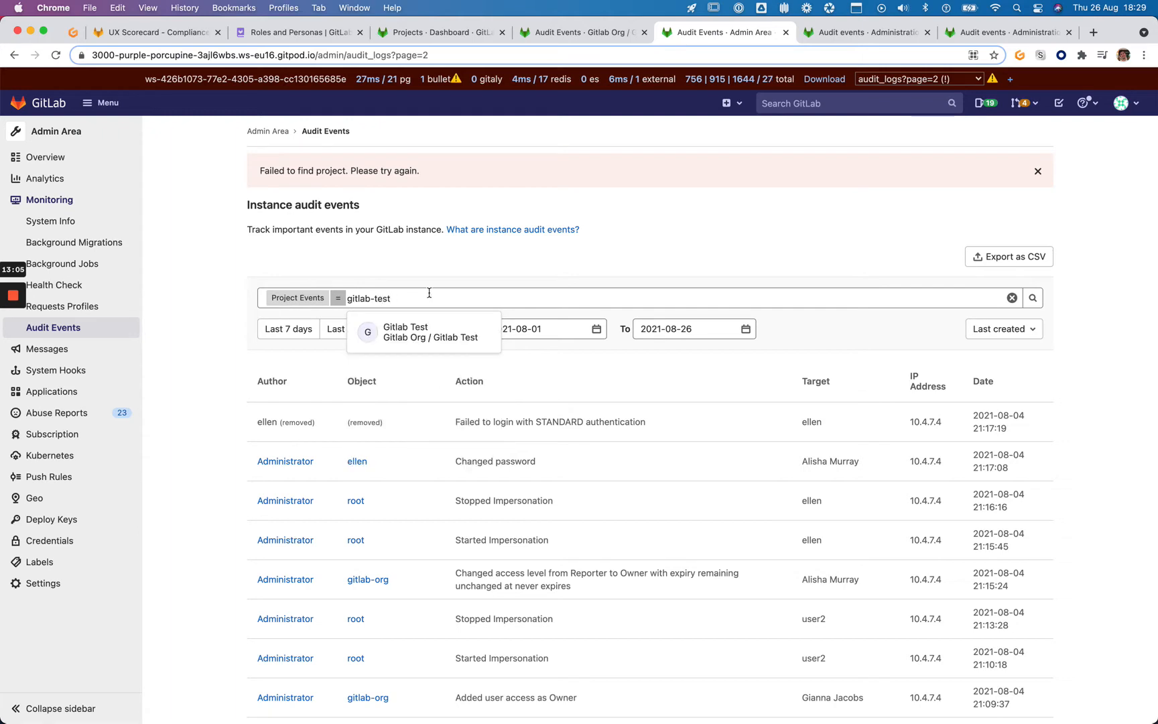
click(422, 332)
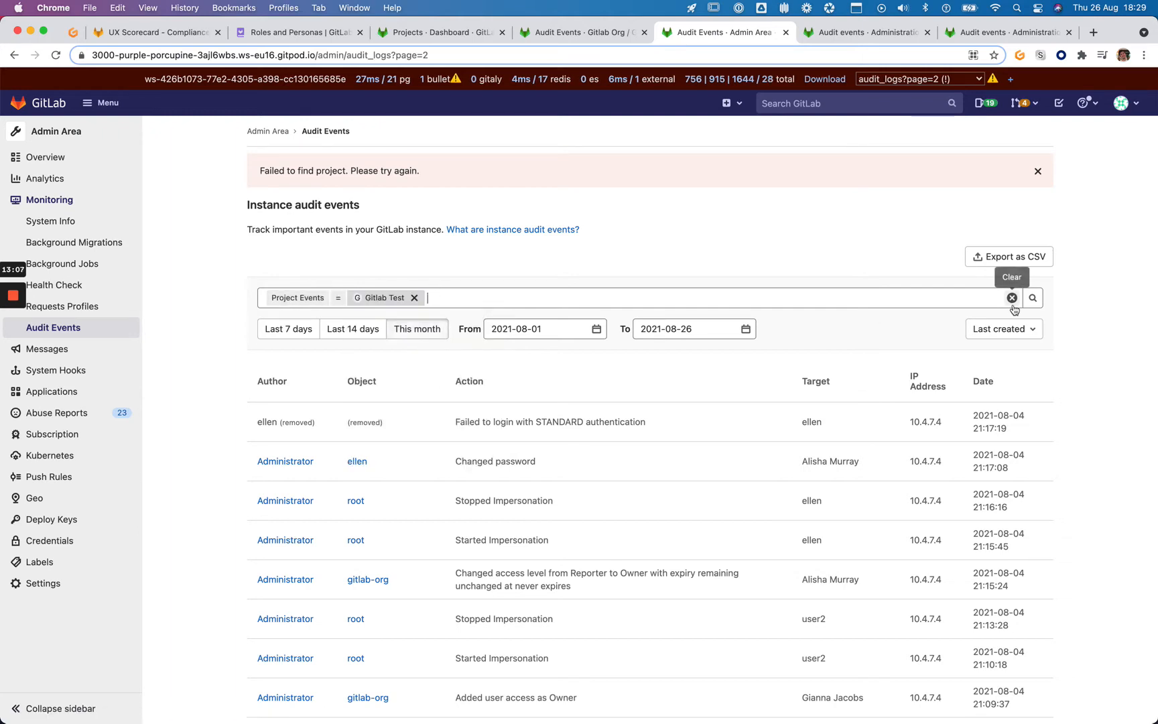
key(Return)
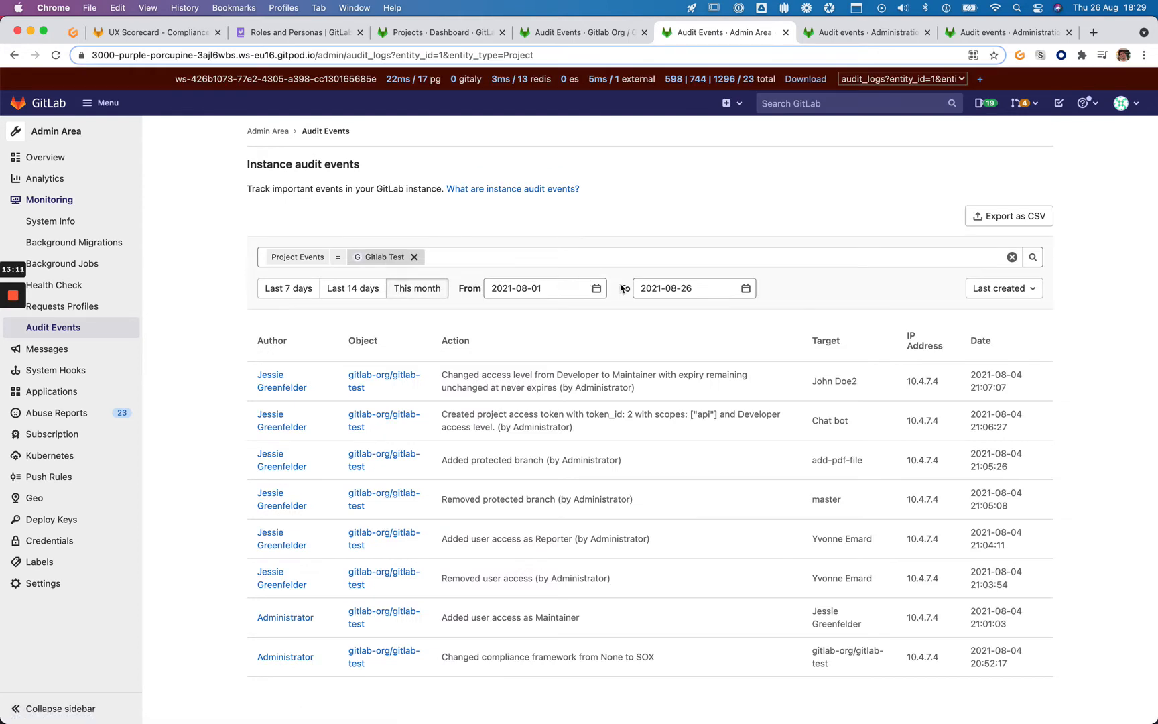
scroll(621, 288, down, 1)
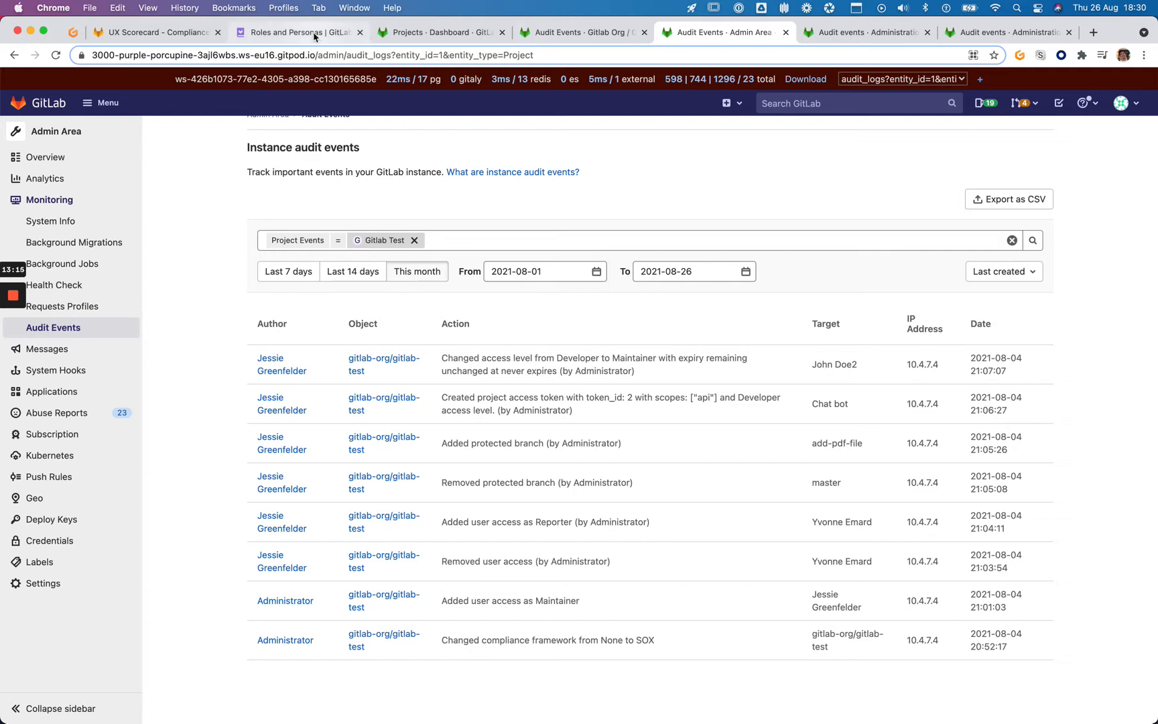
click(163, 39)
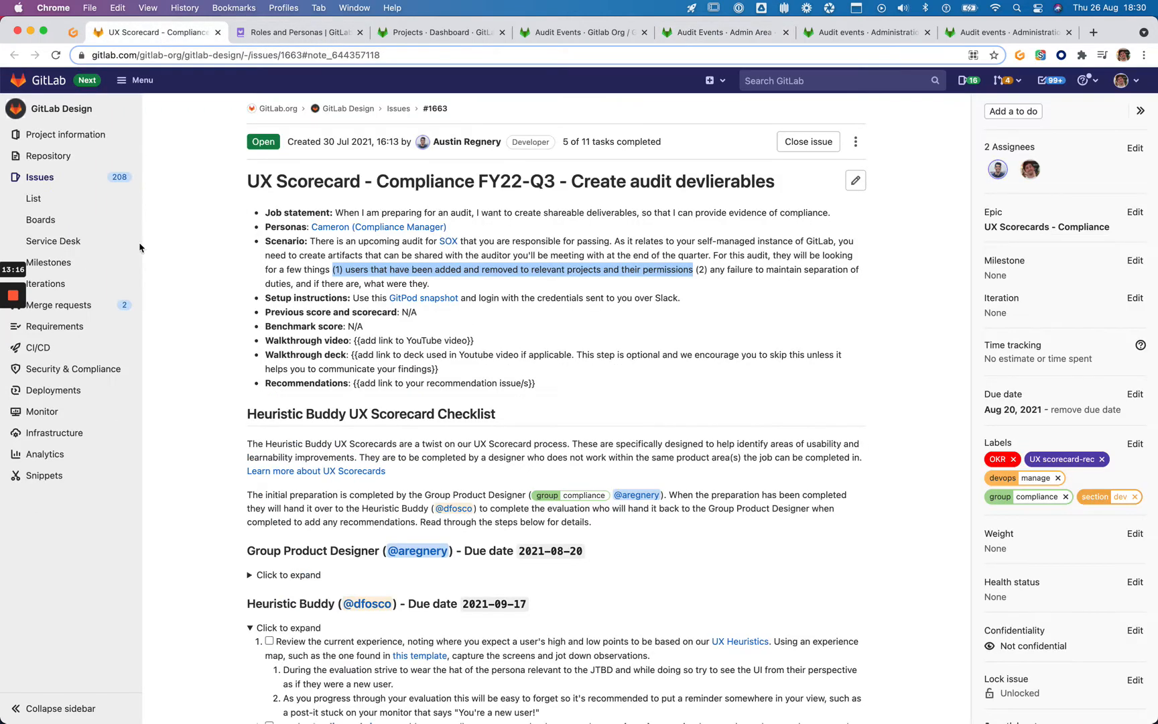
Highlight the scenario sentence about artifacts for the auditor, then return to Gitlab Test's audit events
click(325, 264)
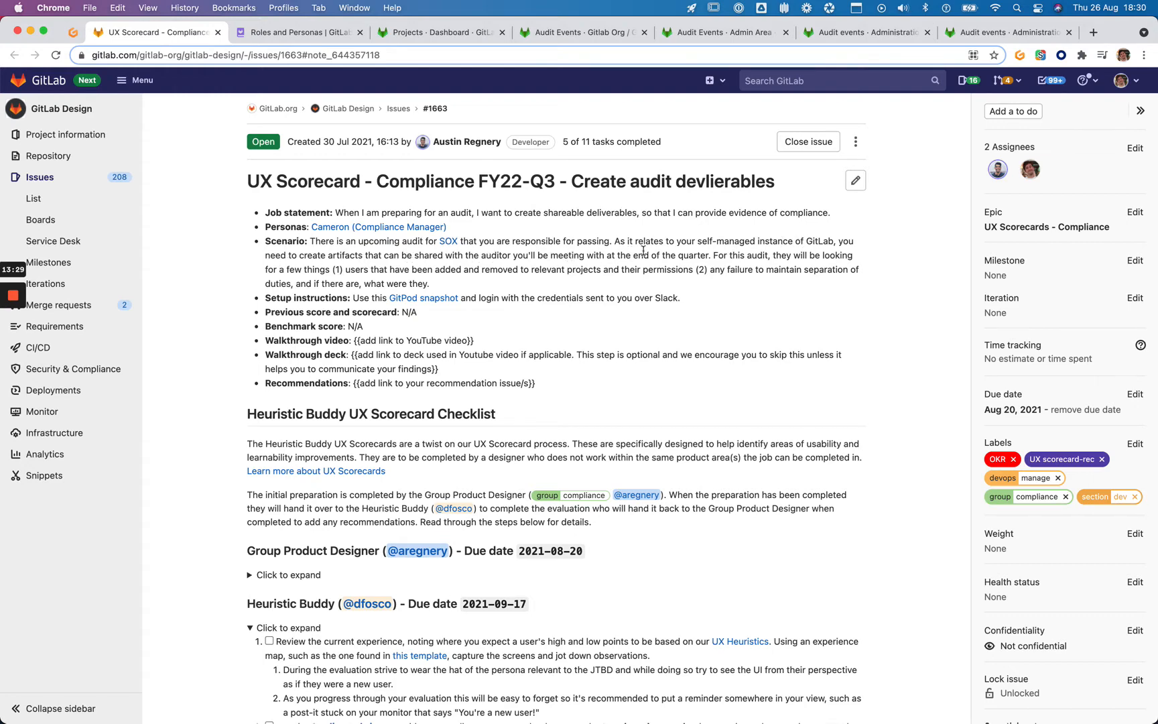
drag(711, 254, 610, 240)
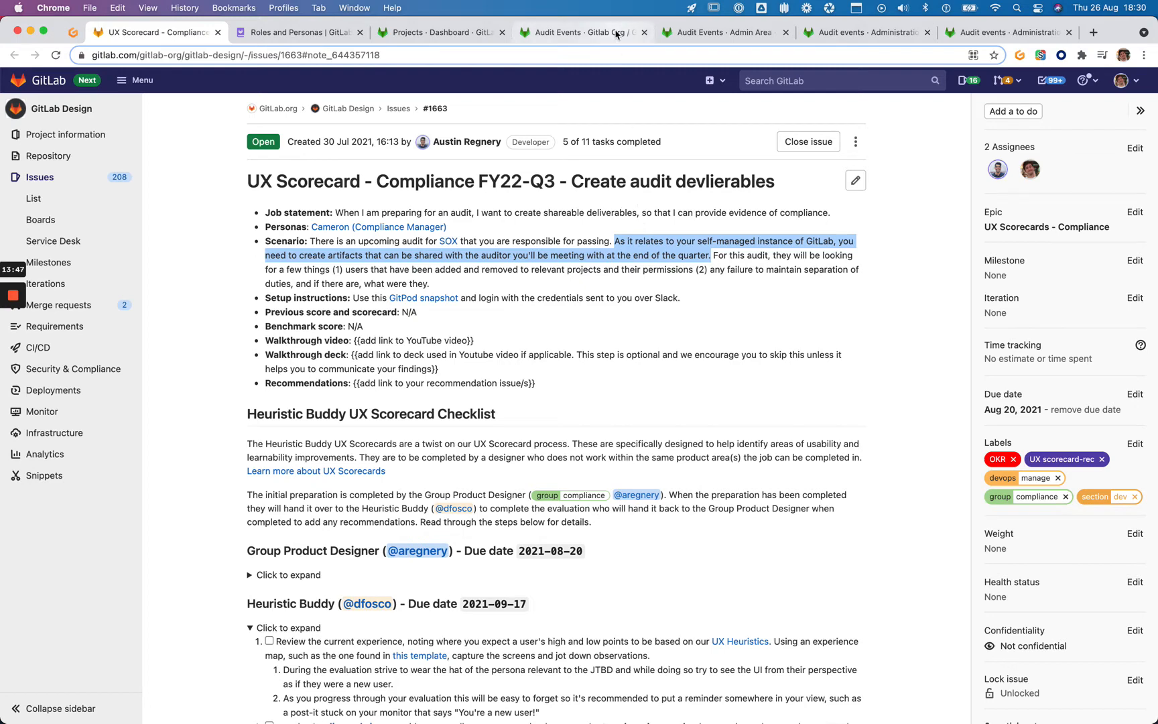
click(590, 33)
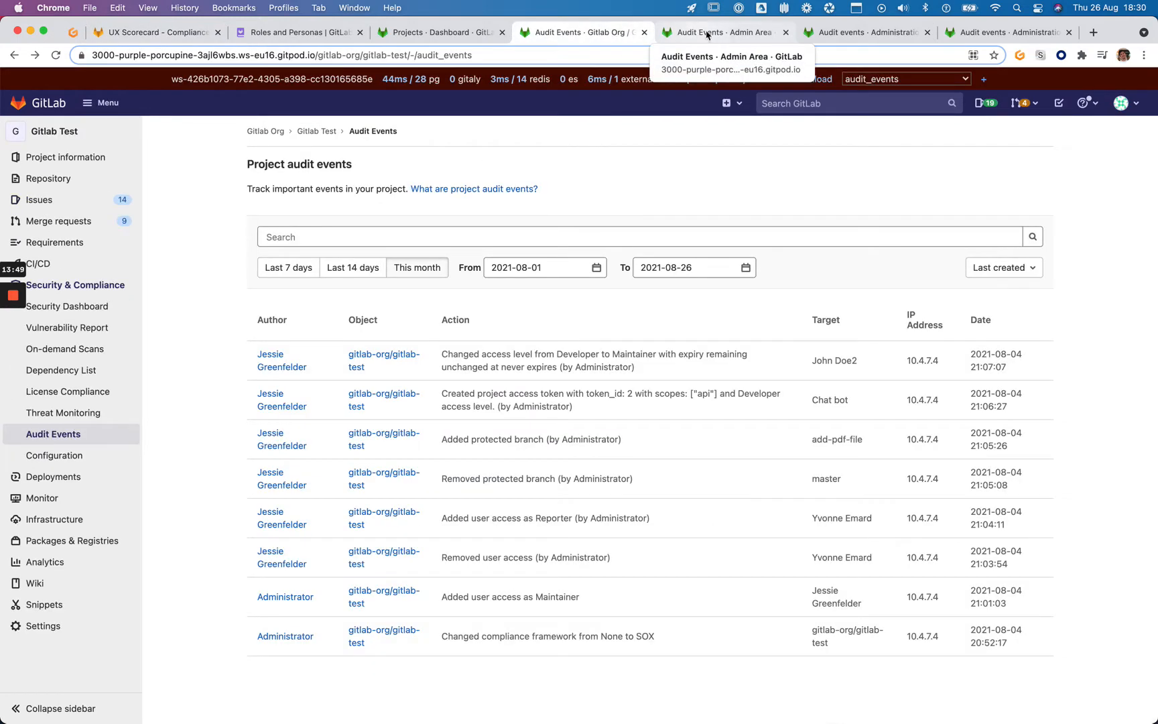
Set the audit events date range to 2021-01-01 through 2021-01-31
click(598, 270)
click(496, 299)
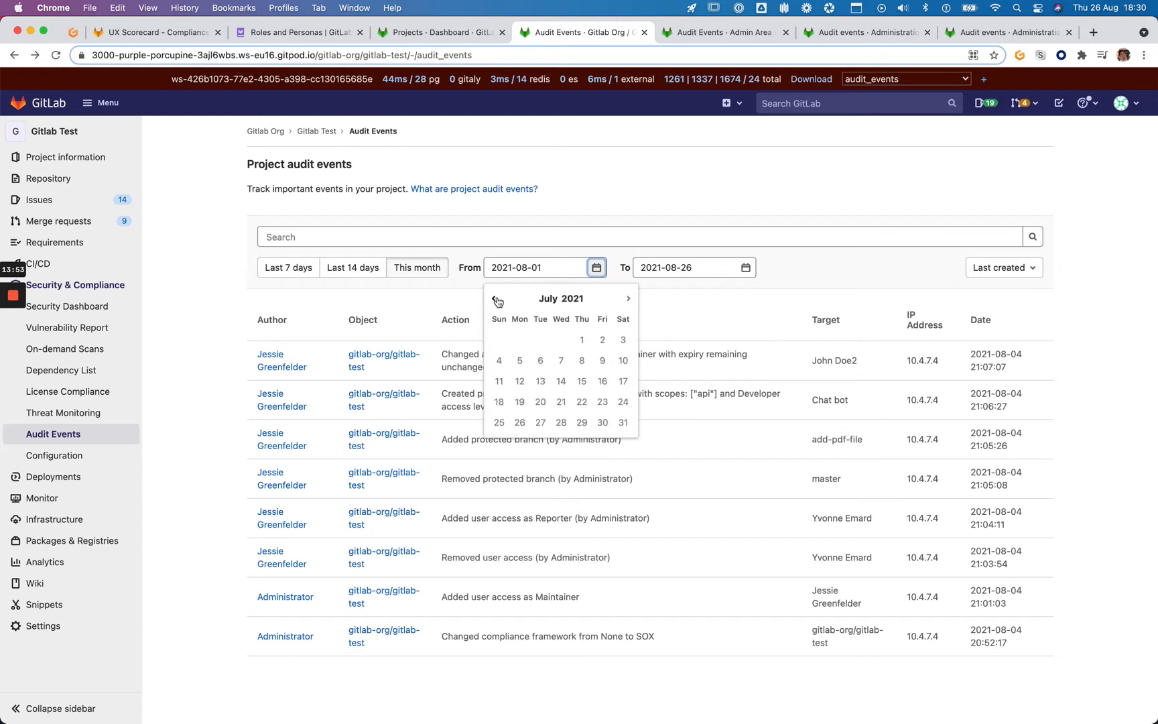
click(496, 299)
click(496, 299)
click(495, 299)
click(496, 300)
click(495, 299)
click(496, 300)
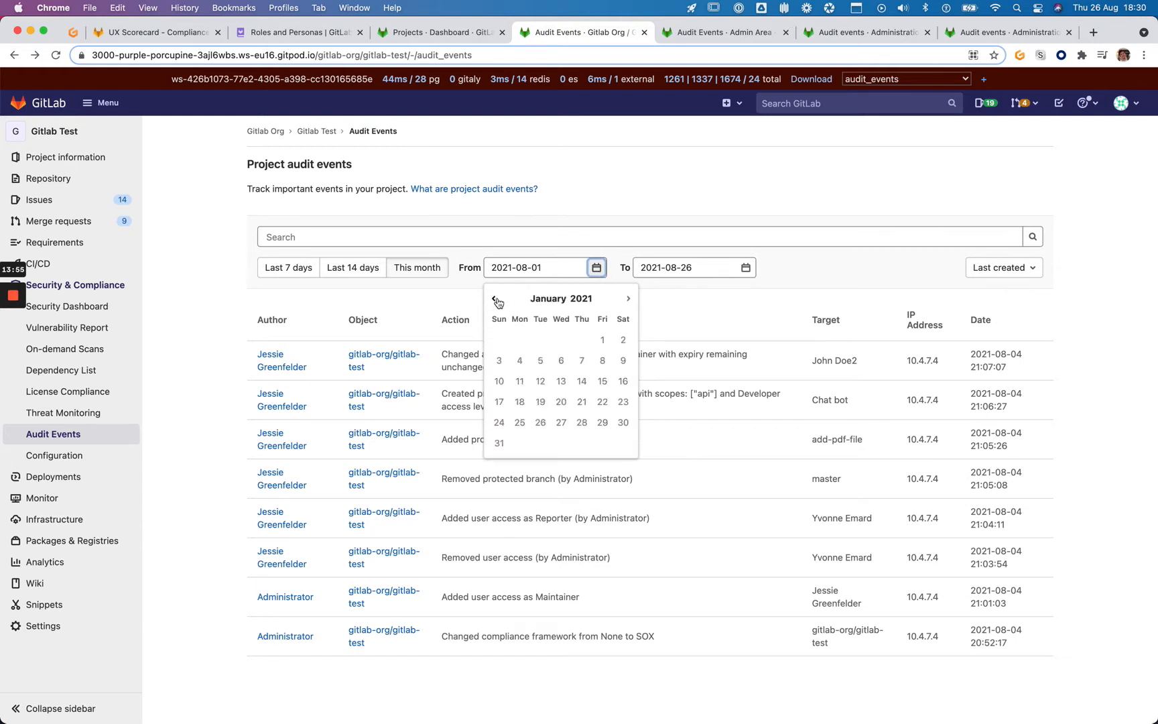
click(601, 340)
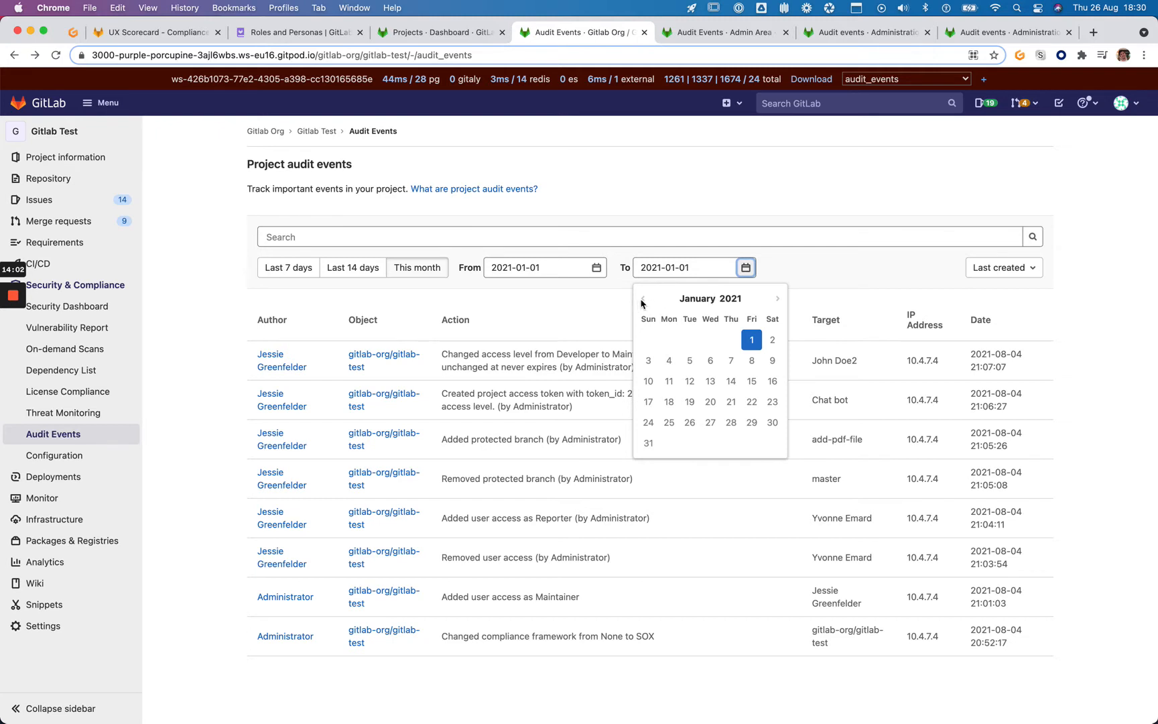
click(648, 443)
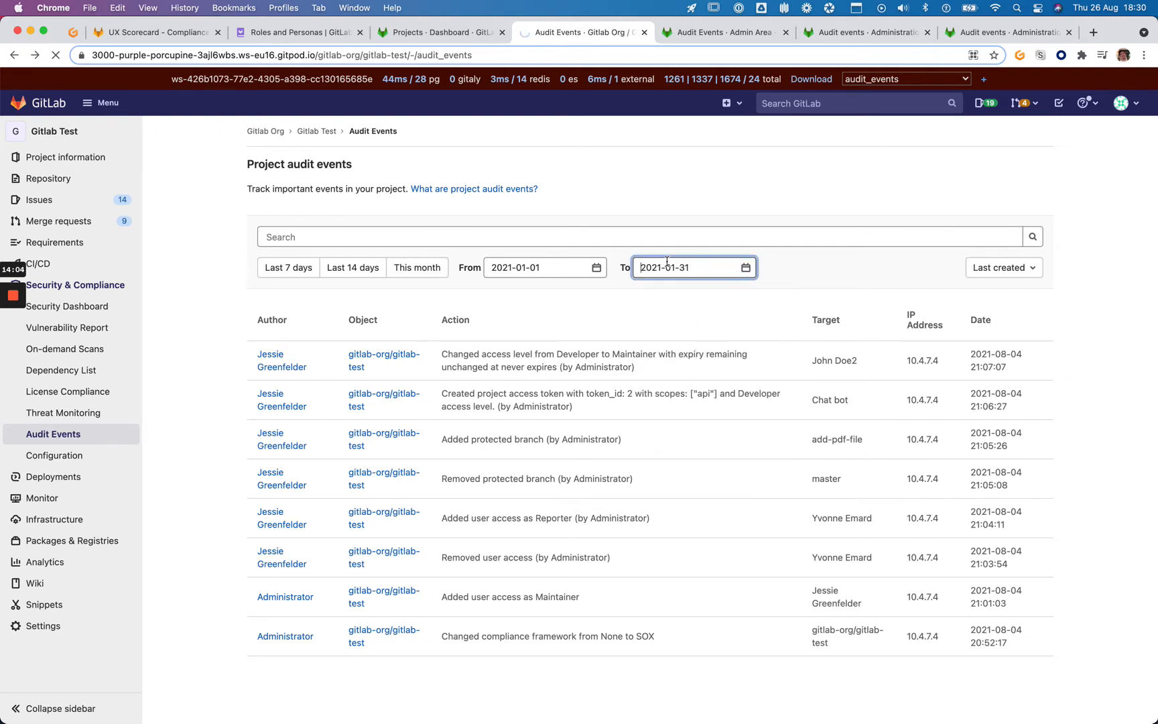
Leave the January dates and apply This month, showing 2021-08-01 to 2021-08-26
click(745, 269)
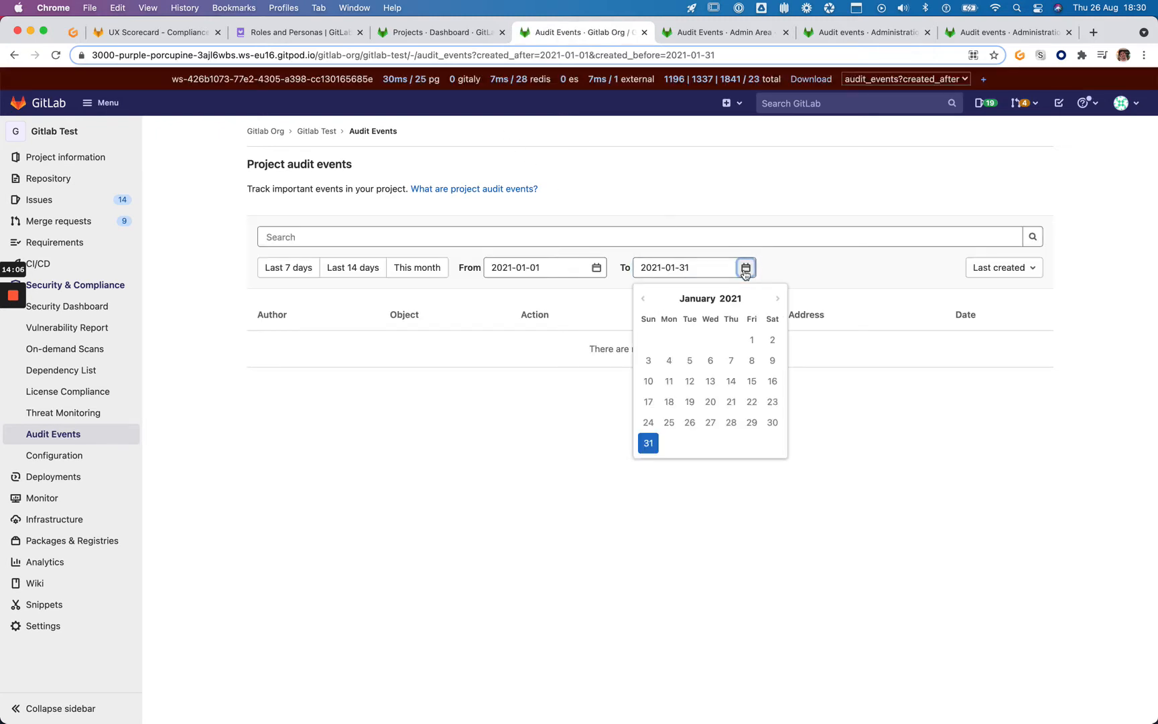
click(700, 299)
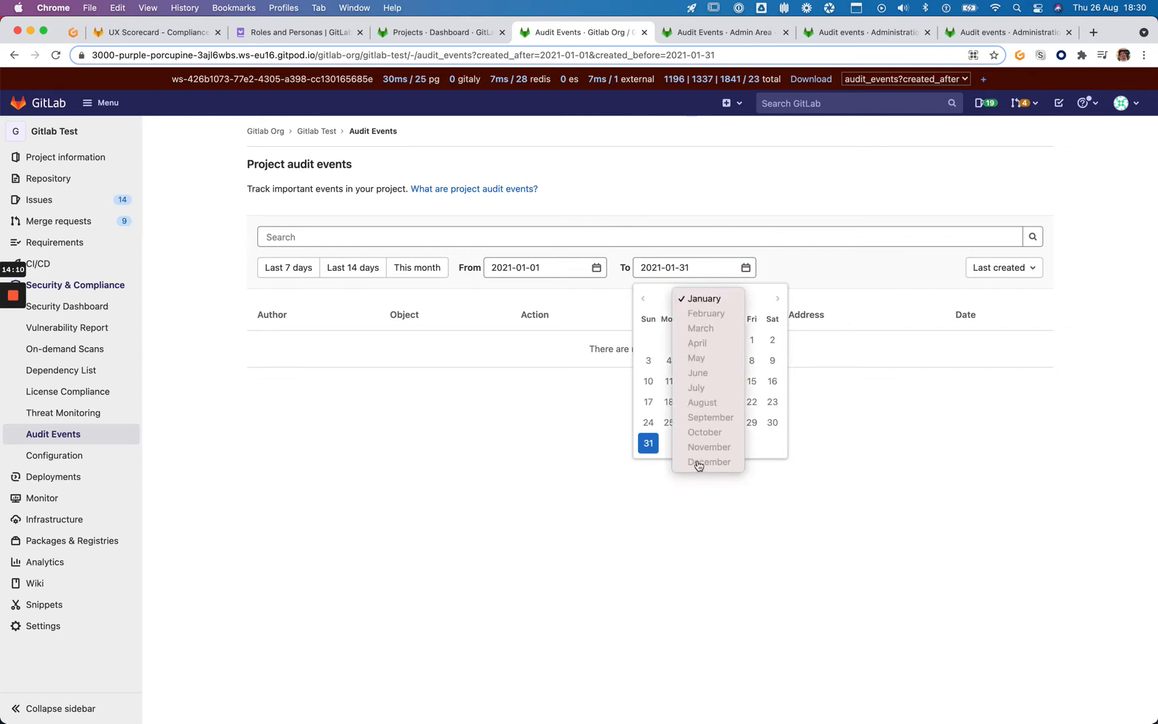
click(595, 263)
click(596, 267)
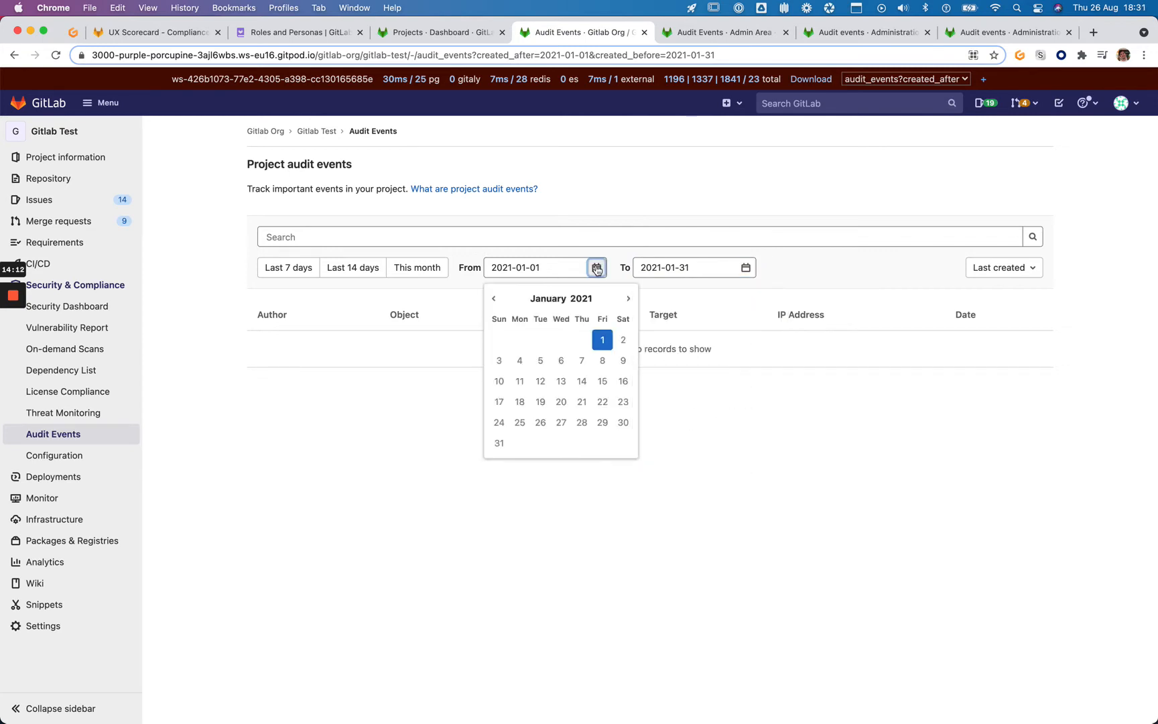
click(553, 303)
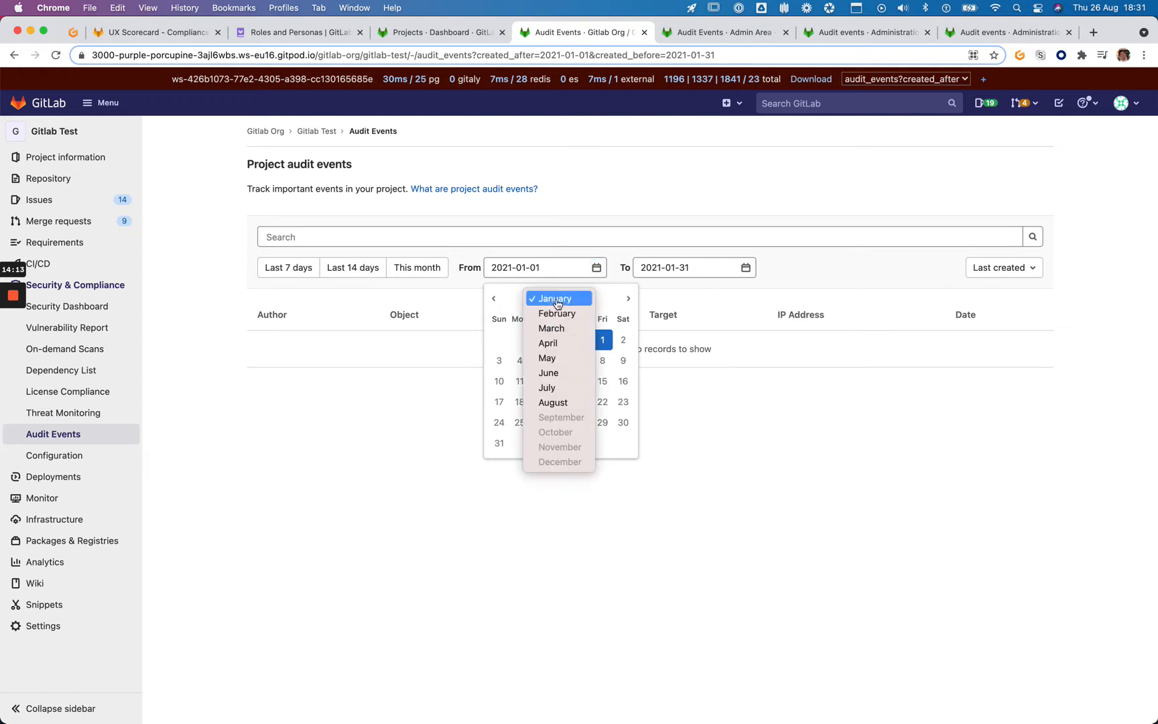
click(670, 267)
click(745, 268)
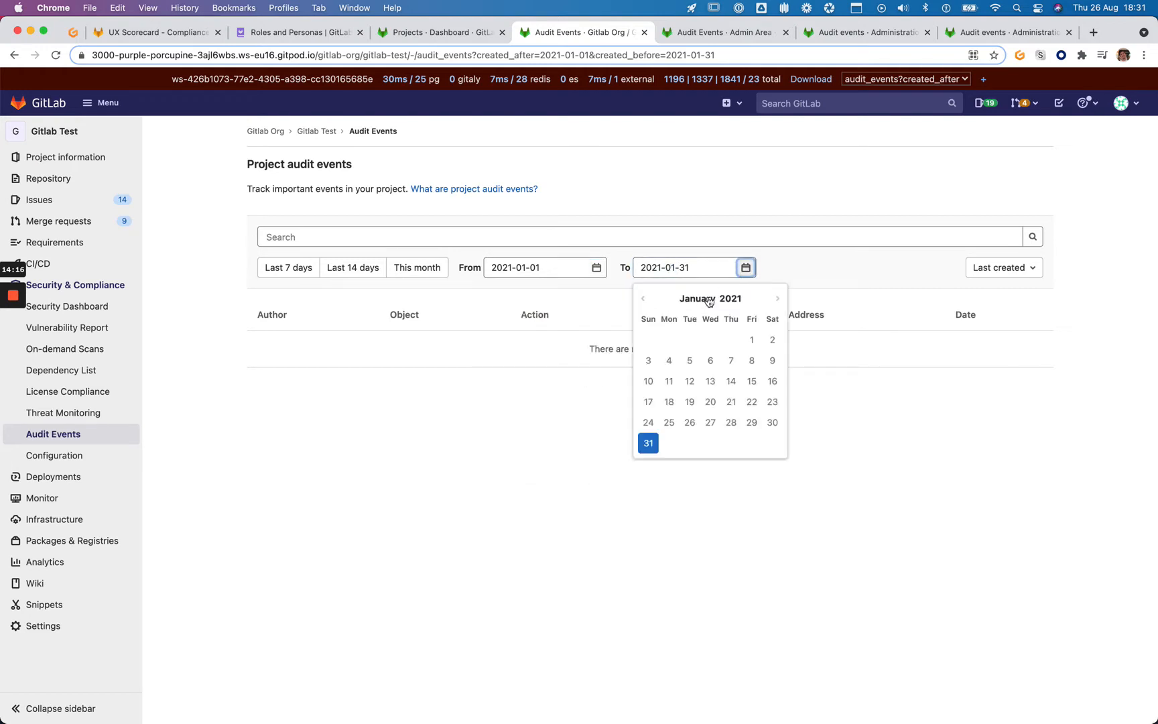
click(453, 268)
click(745, 268)
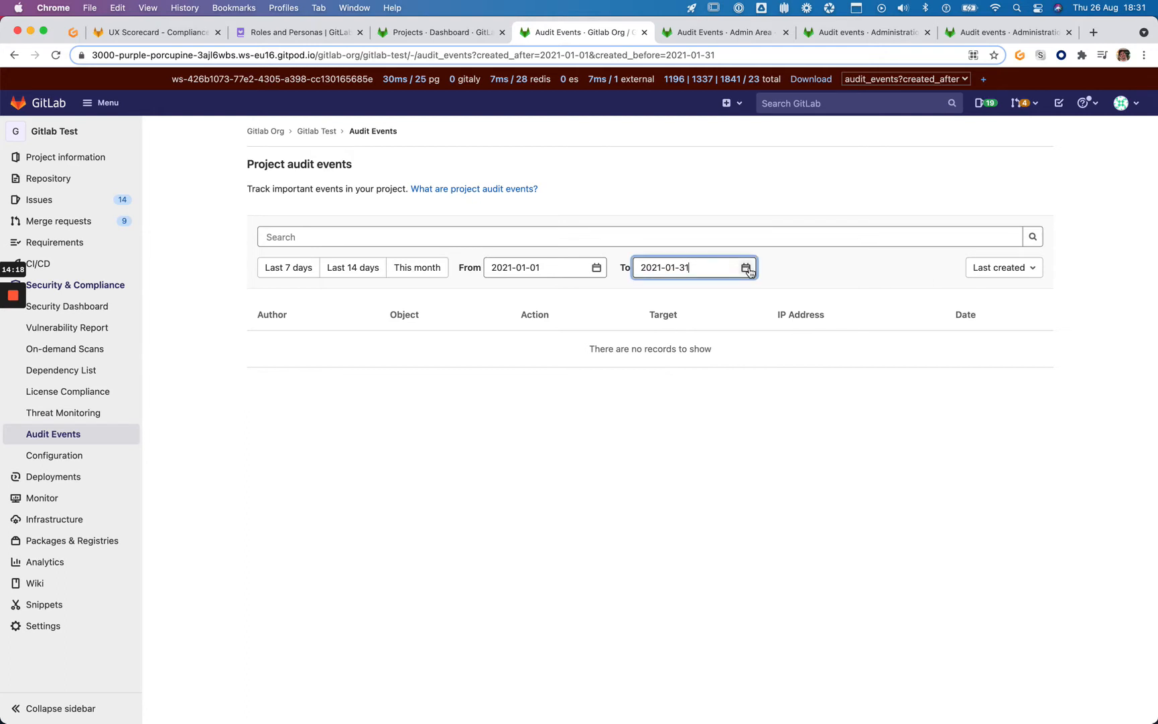
click(645, 443)
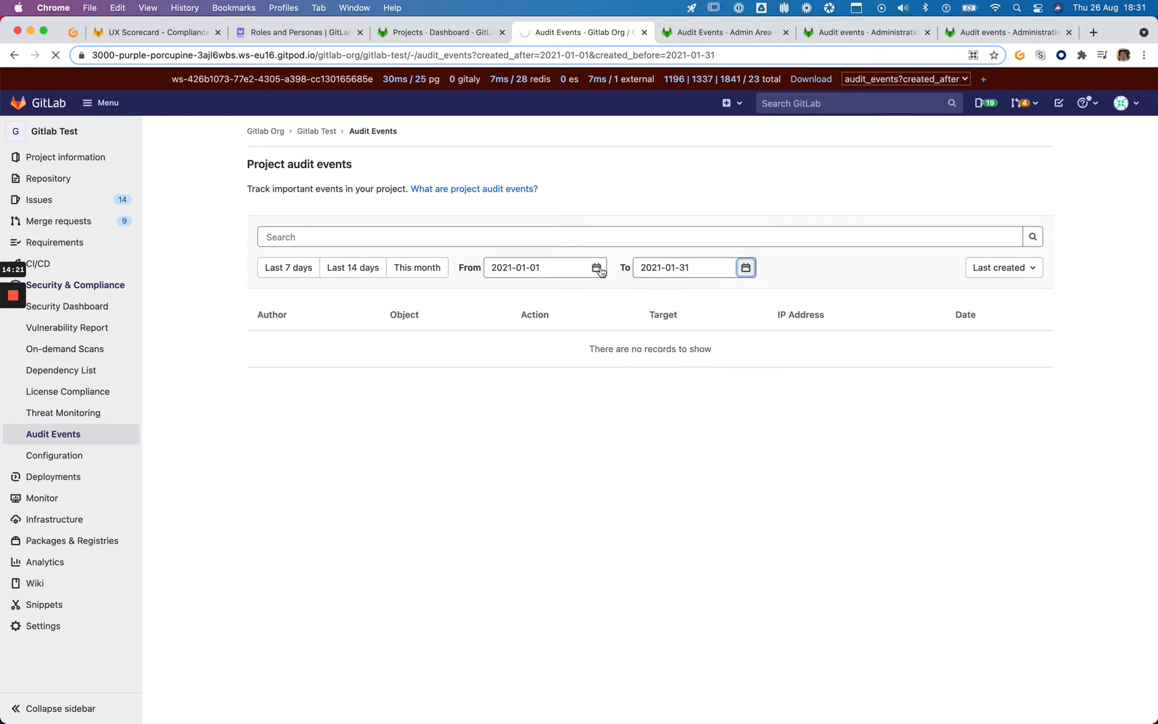
click(416, 272)
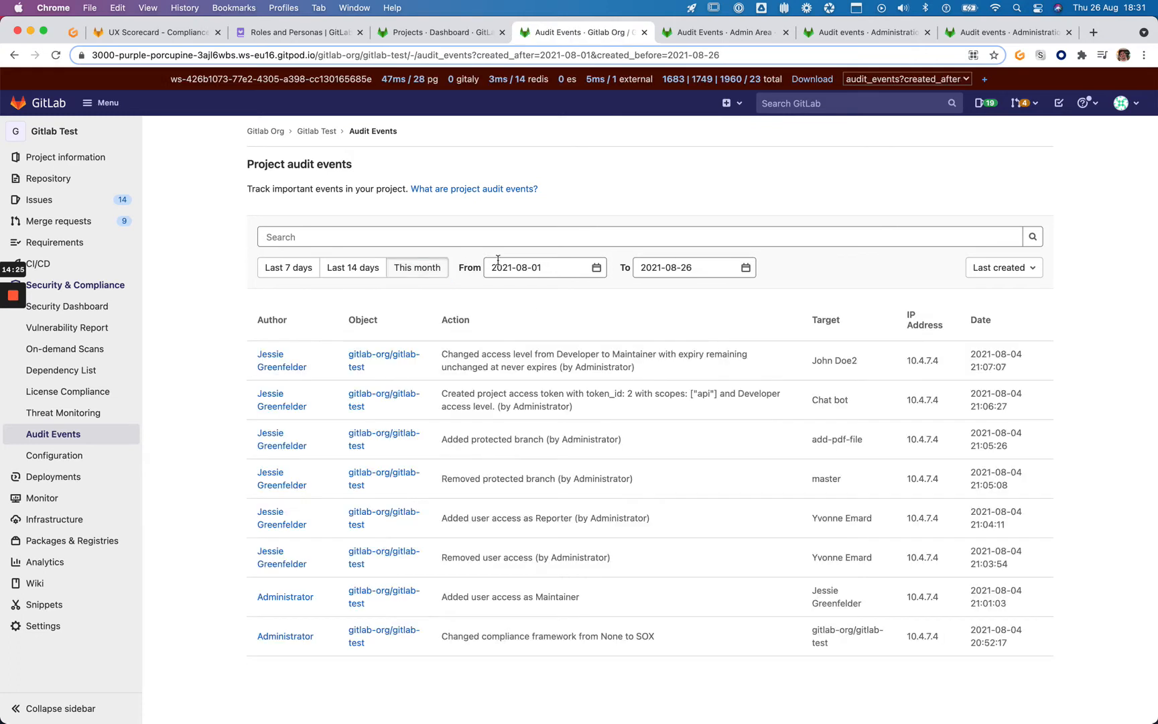
click(596, 268)
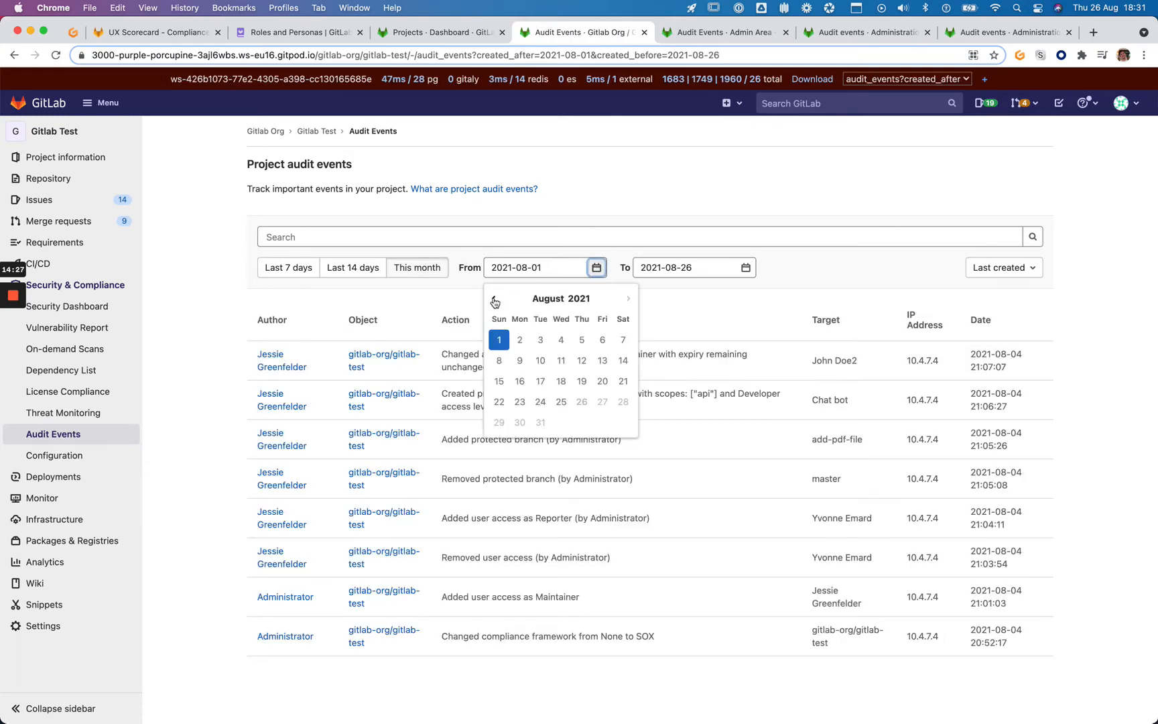
click(494, 302)
click(579, 340)
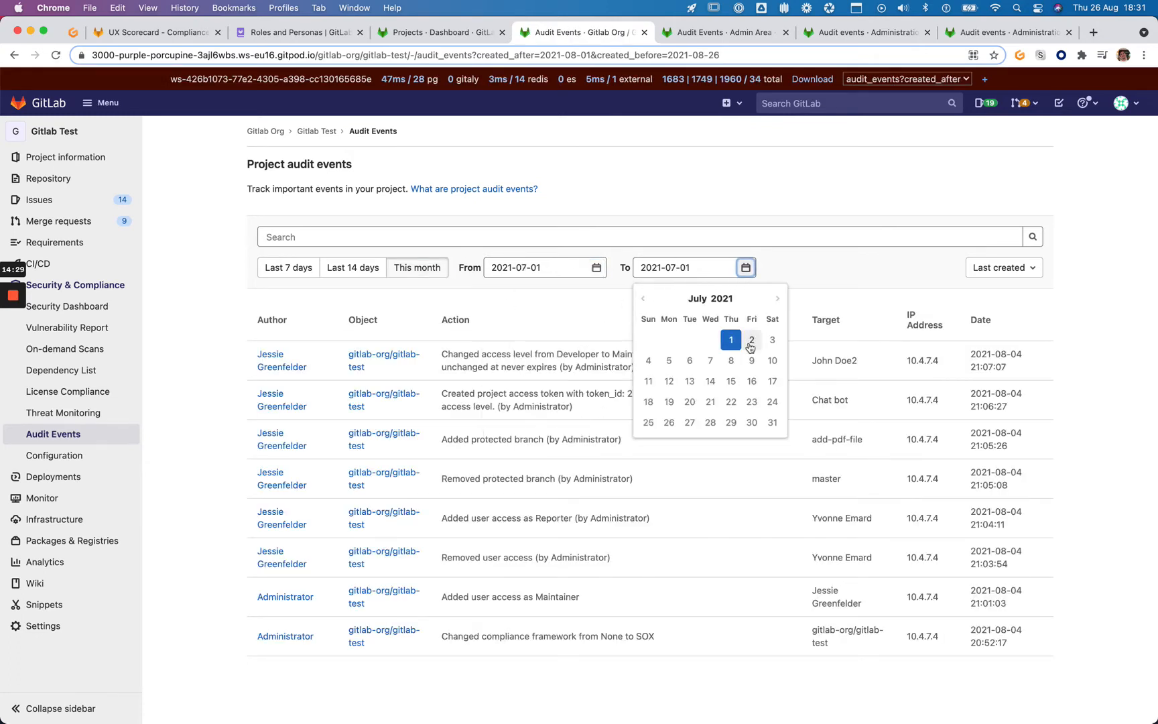
click(772, 422)
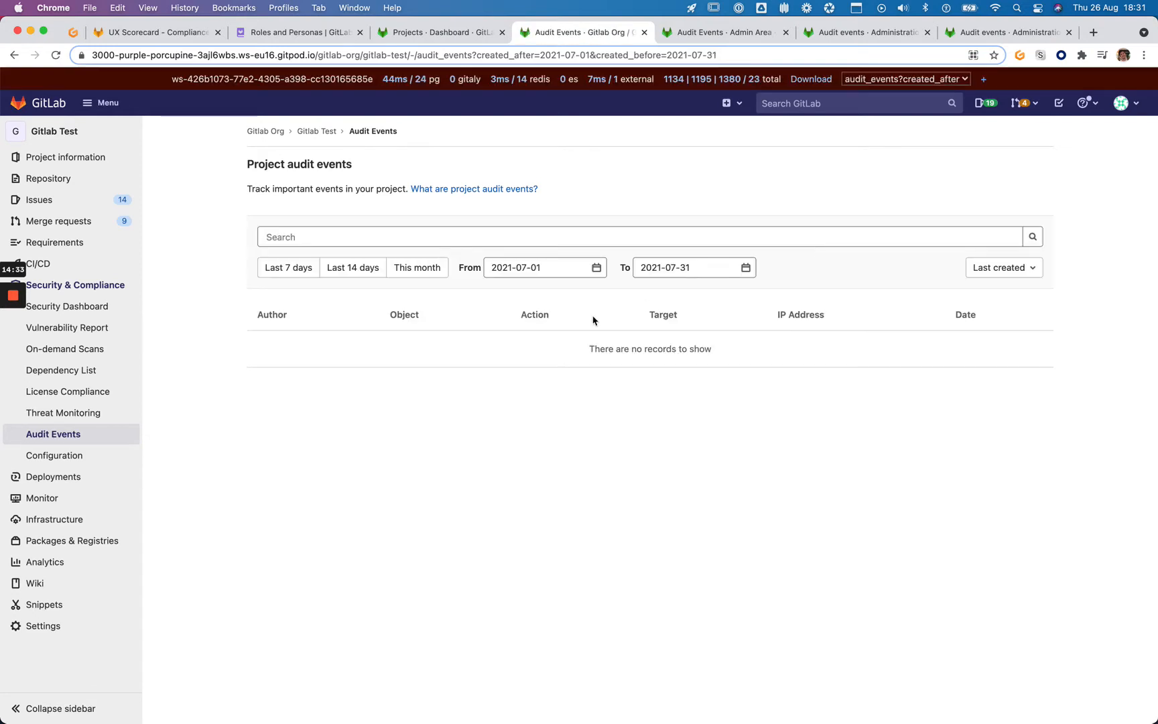
click(596, 269)
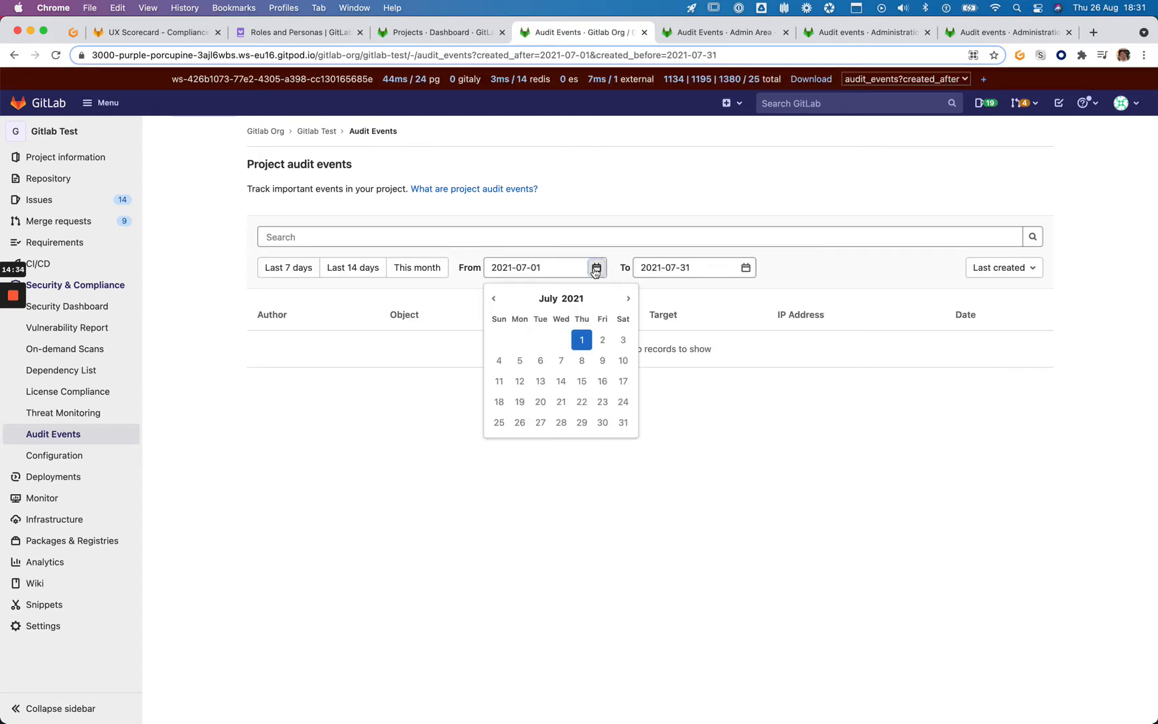
click(496, 299)
click(540, 339)
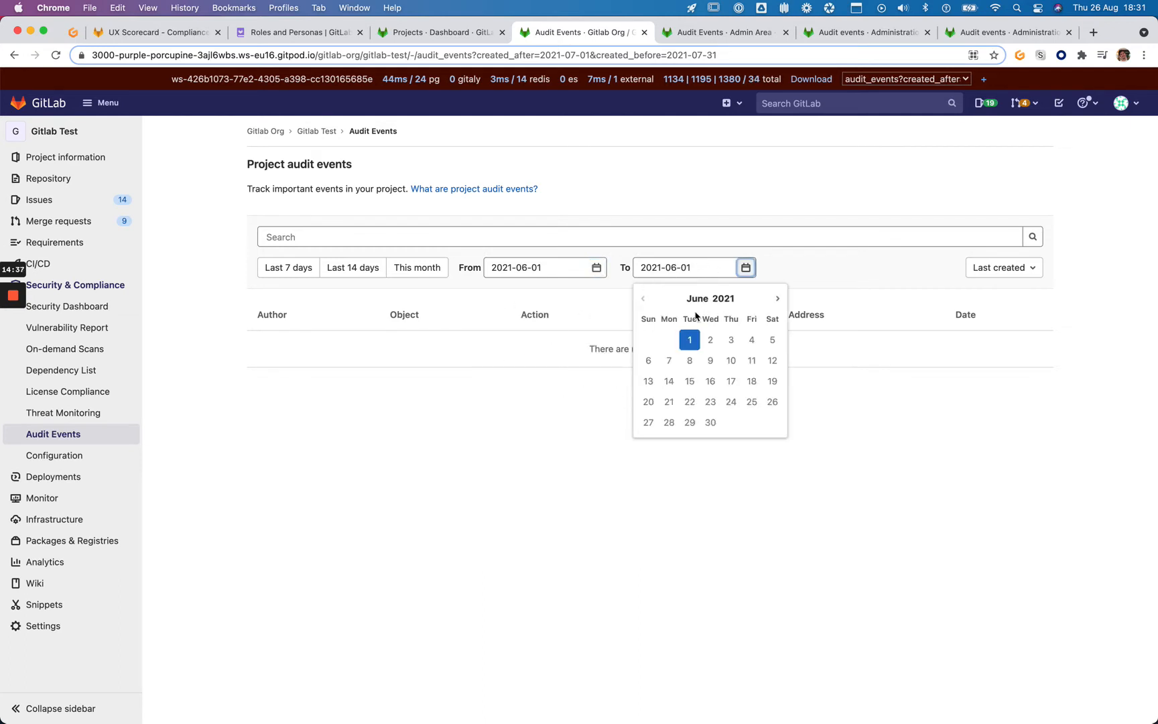
click(710, 422)
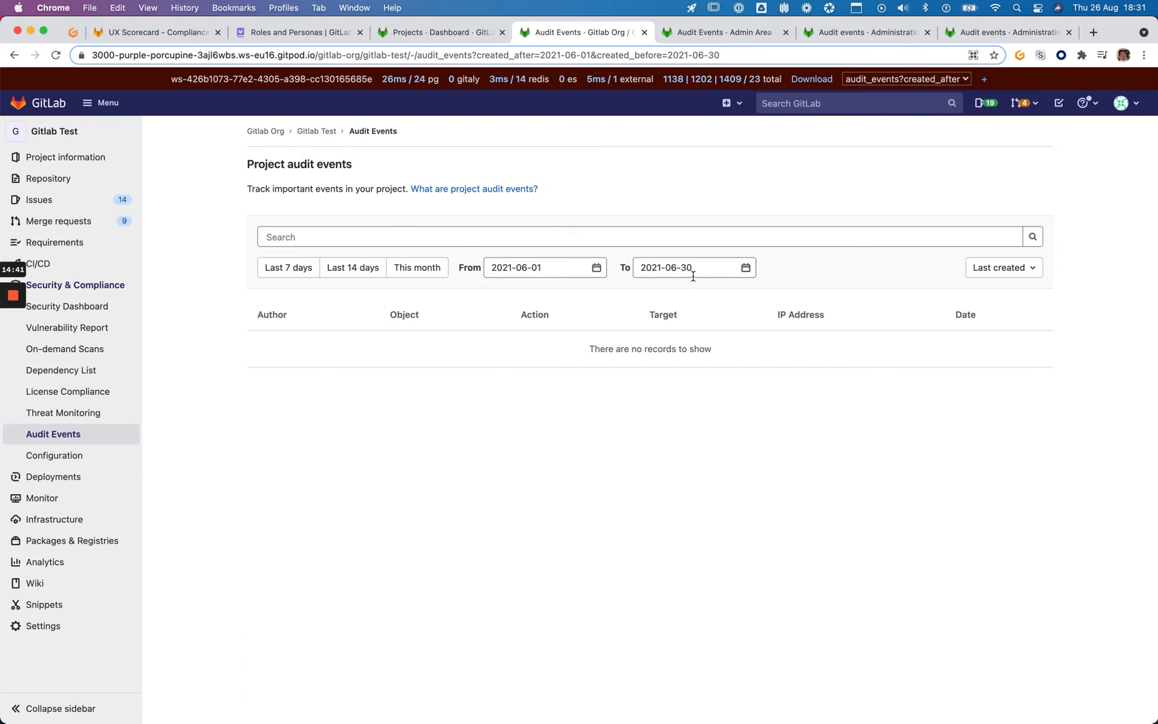
click(596, 267)
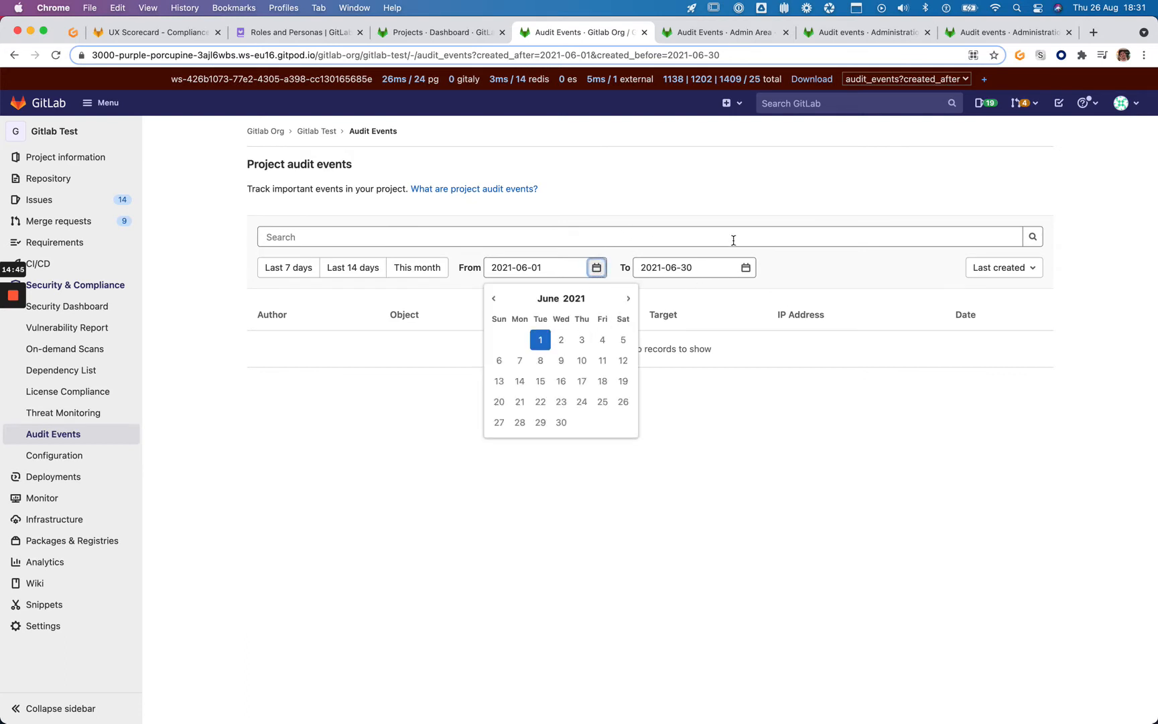
click(802, 268)
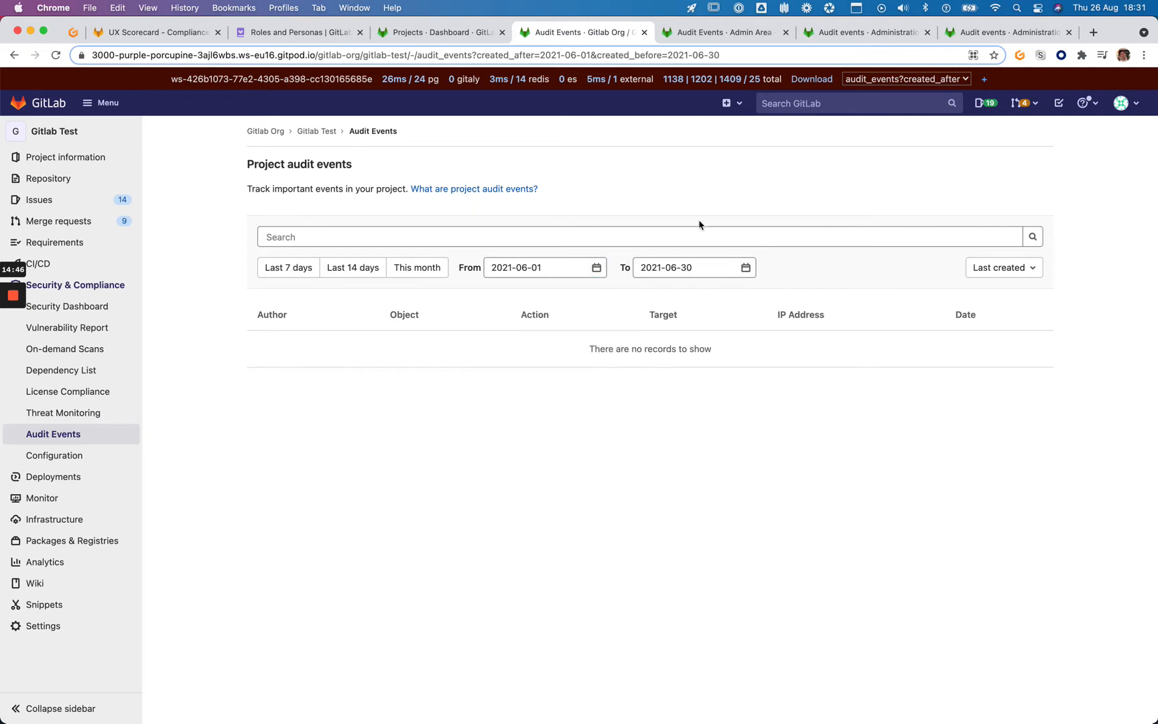
click(597, 268)
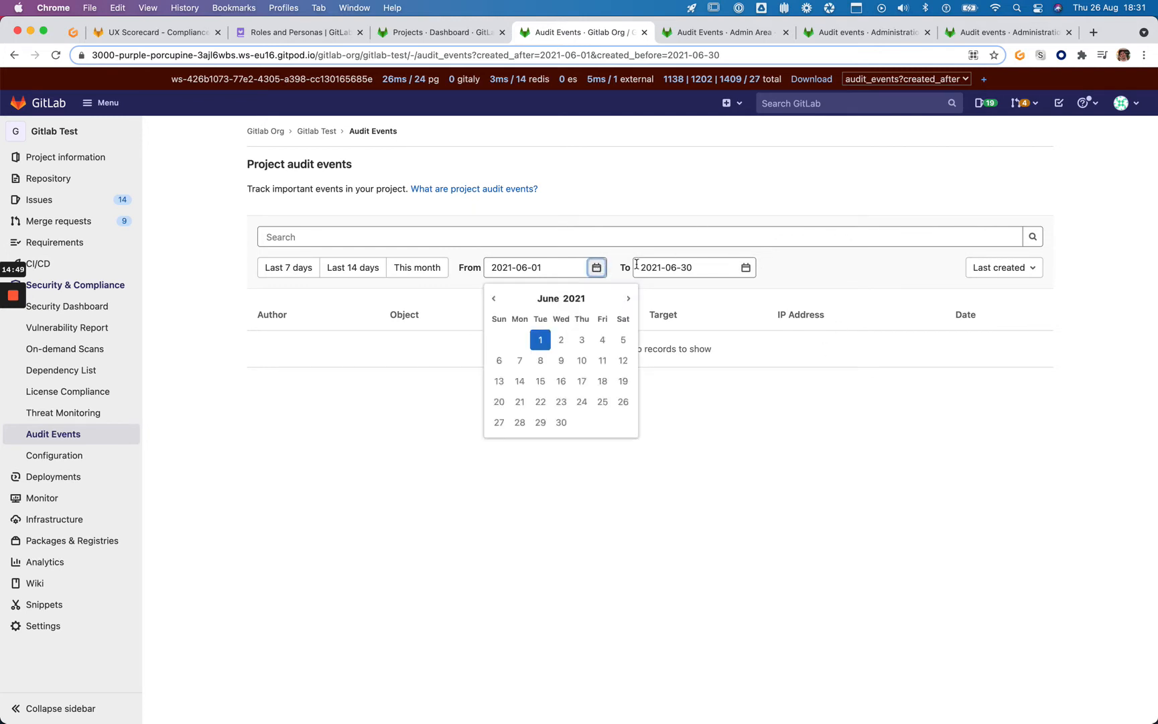
key(super+shift+3)
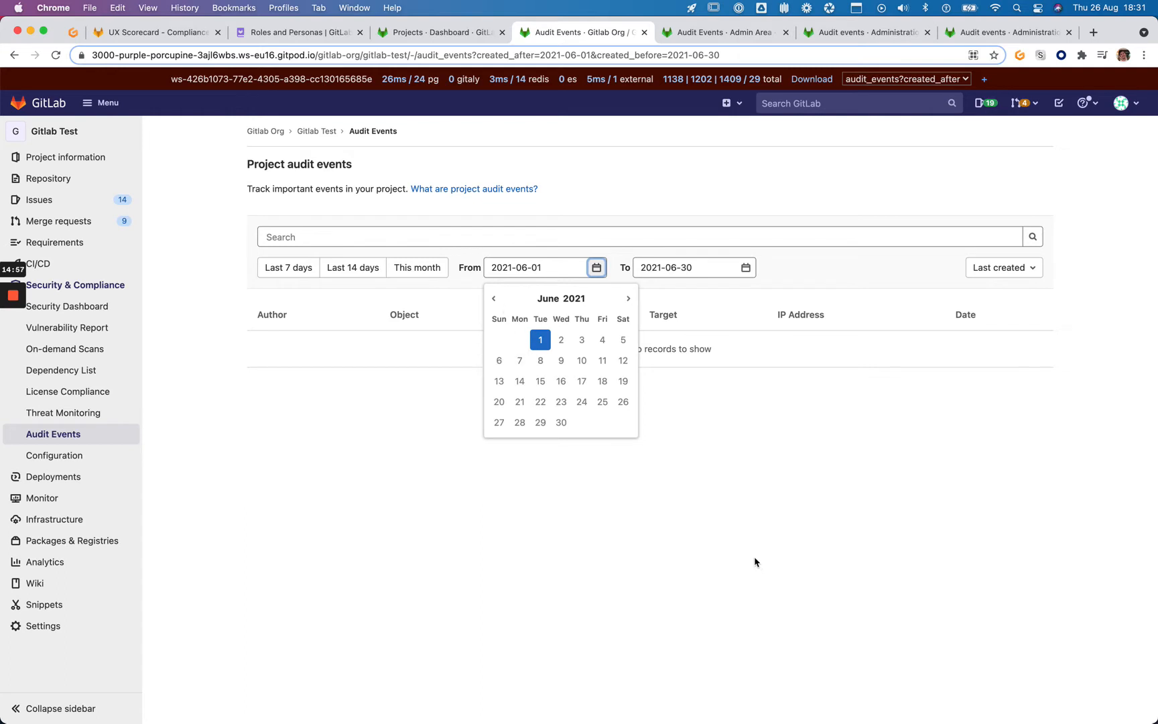
click(745, 268)
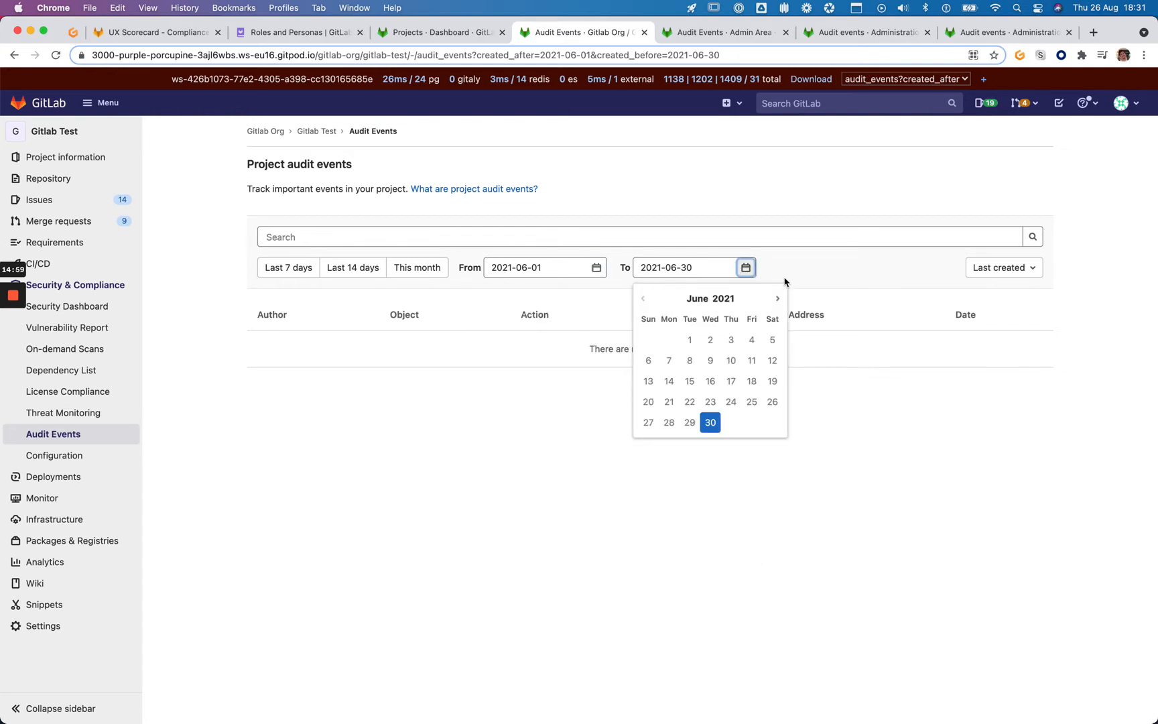
click(779, 298)
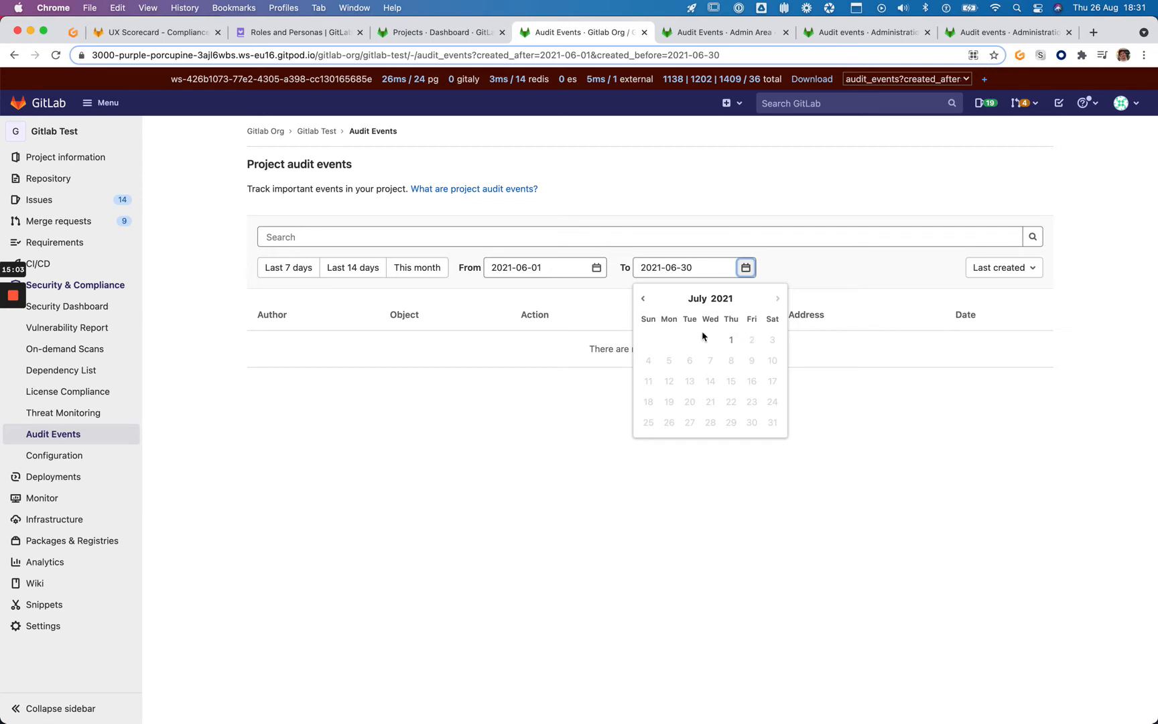
click(646, 300)
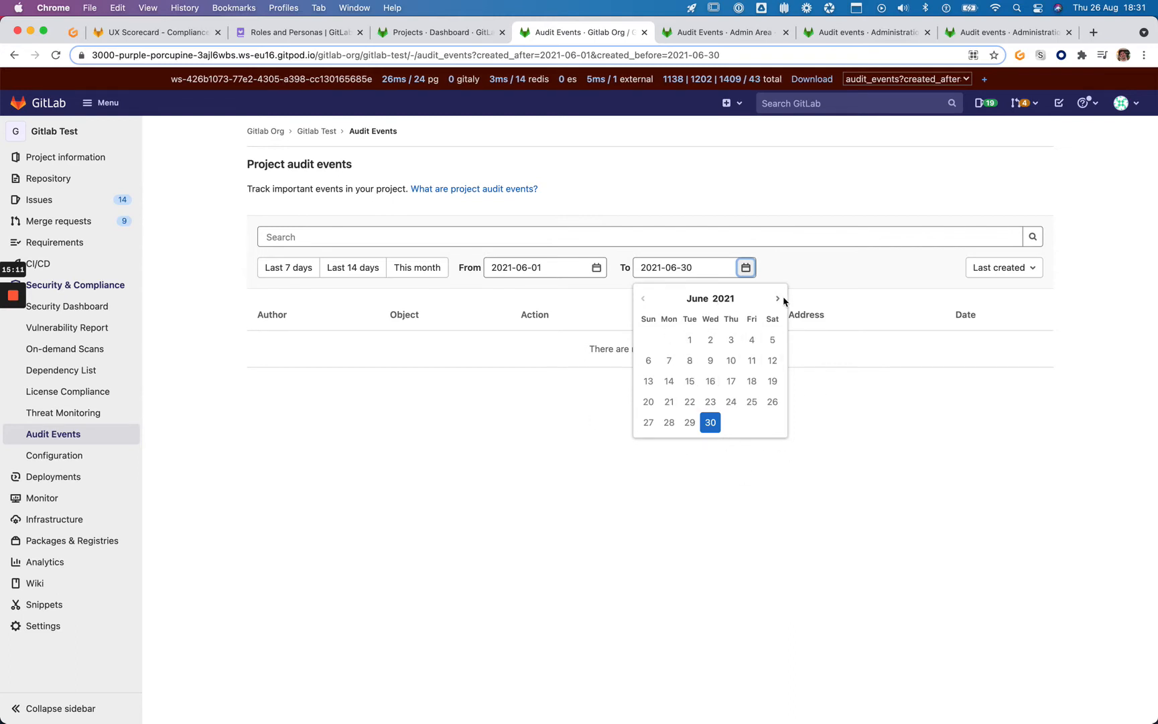
click(697, 299)
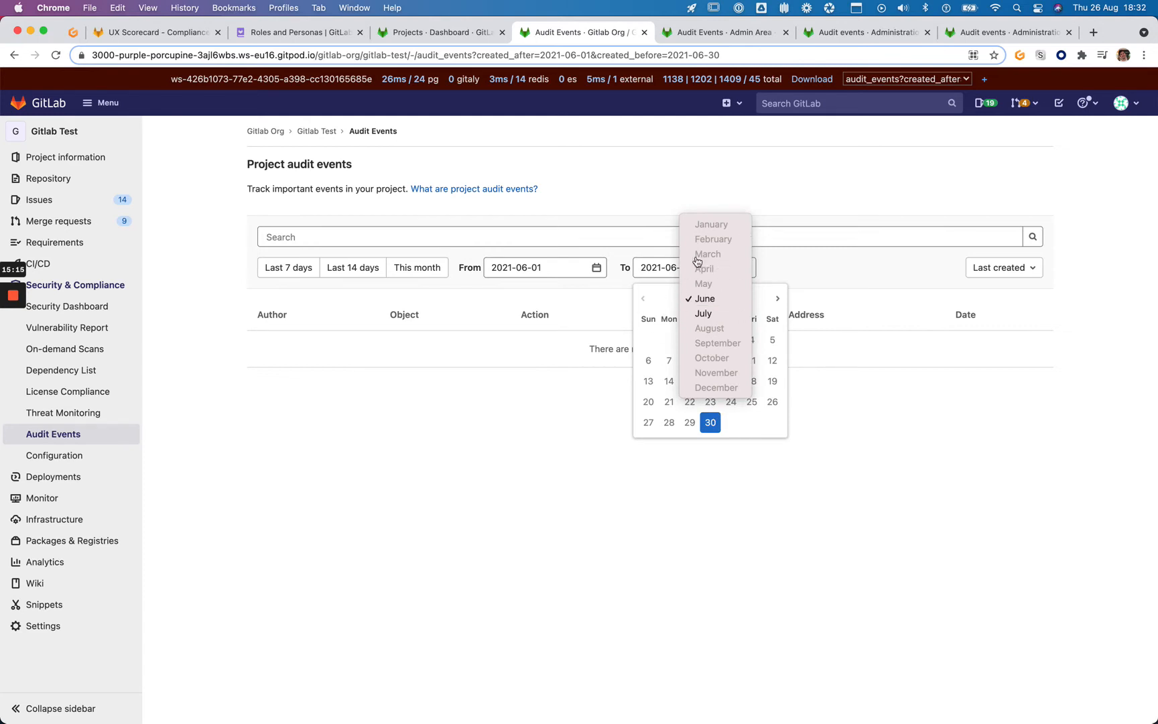
click(662, 301)
click(576, 287)
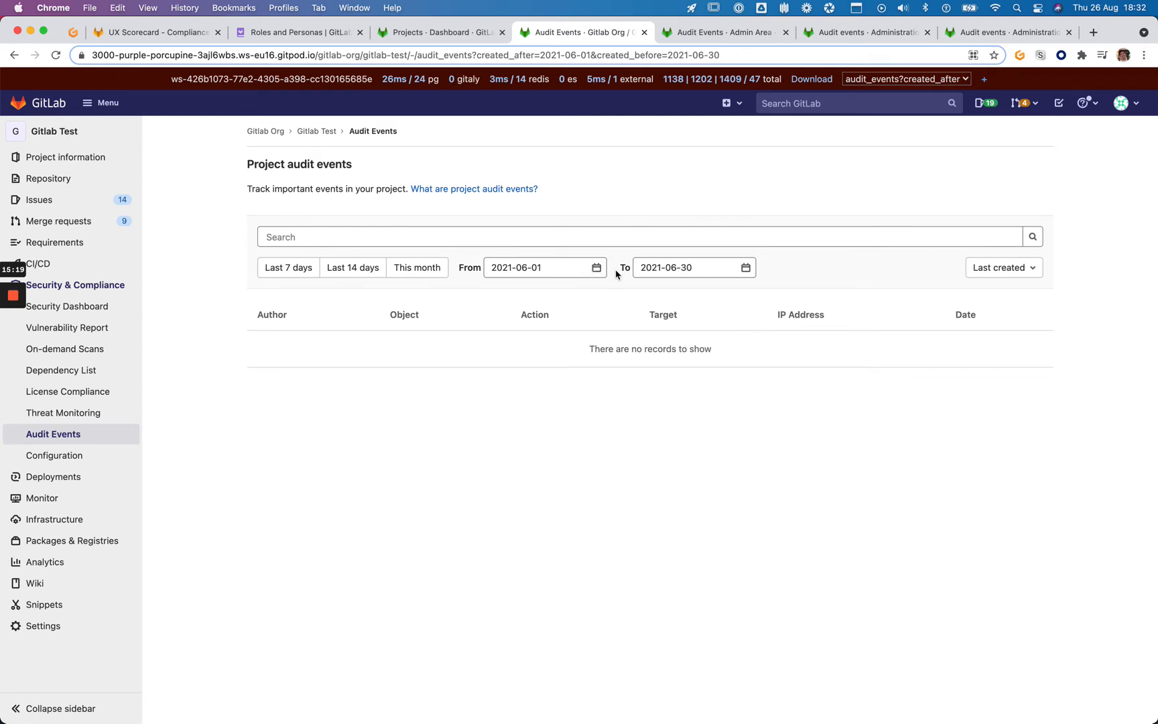
click(596, 267)
click(625, 300)
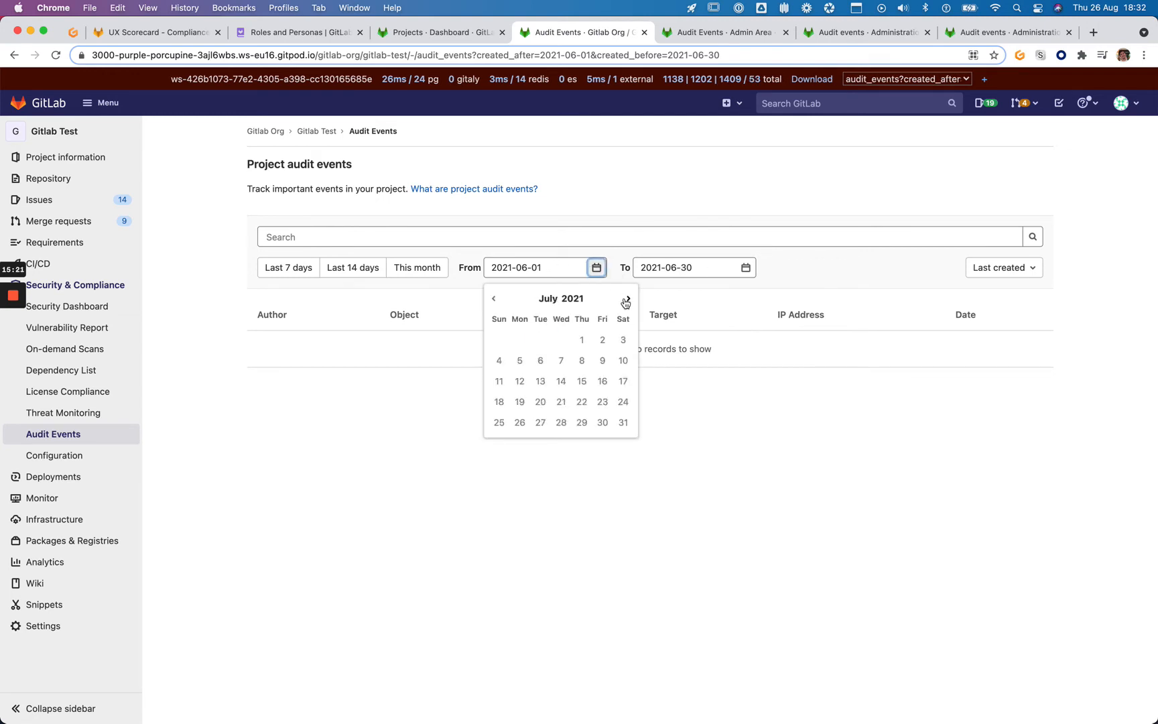
click(626, 301)
click(540, 298)
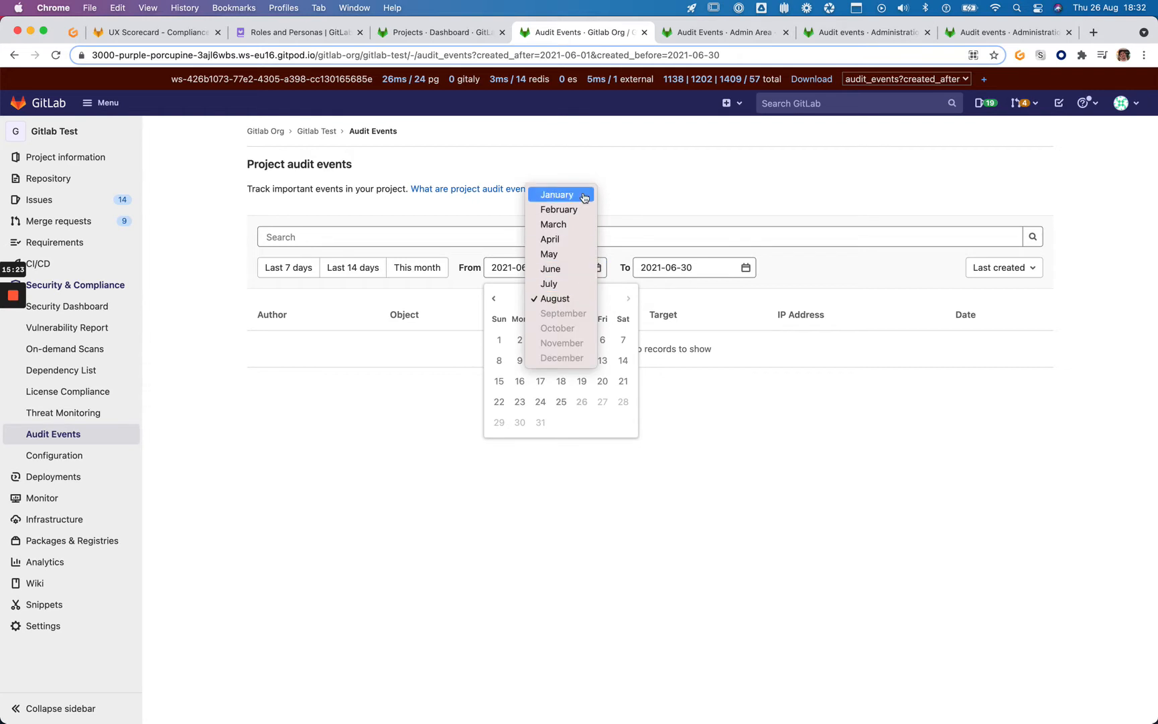
click(555, 298)
click(500, 339)
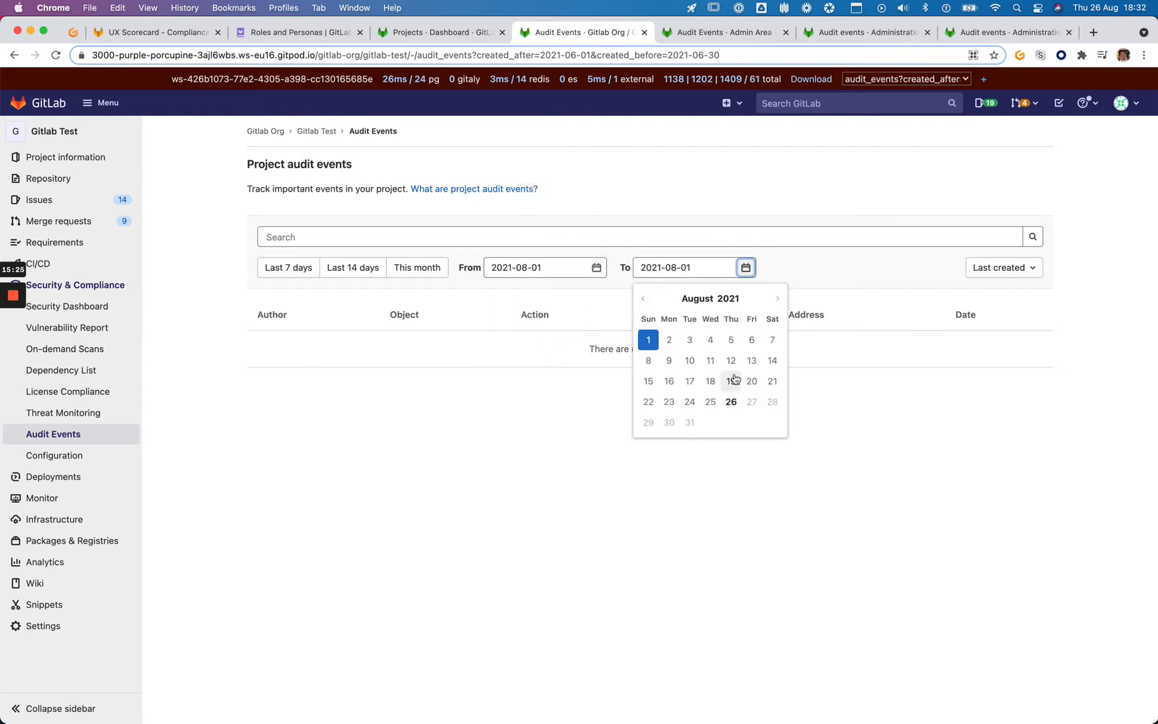
click(731, 401)
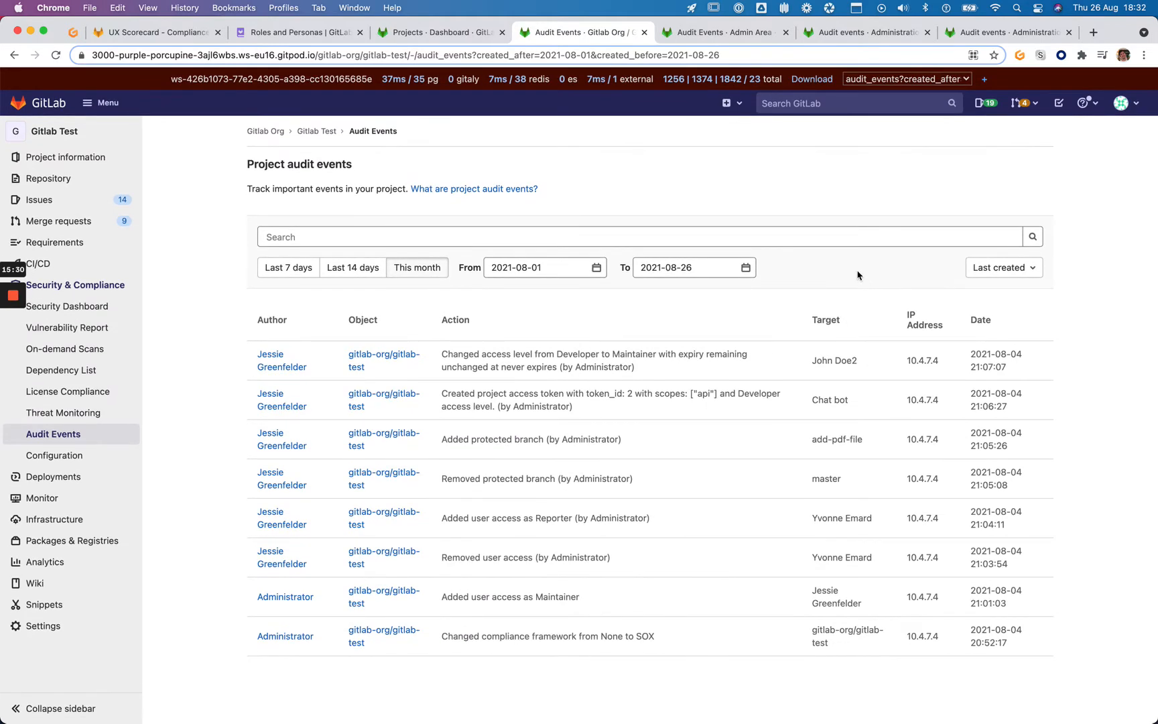
Download the Admin Area's filtered audit events as a CSV file
click(697, 41)
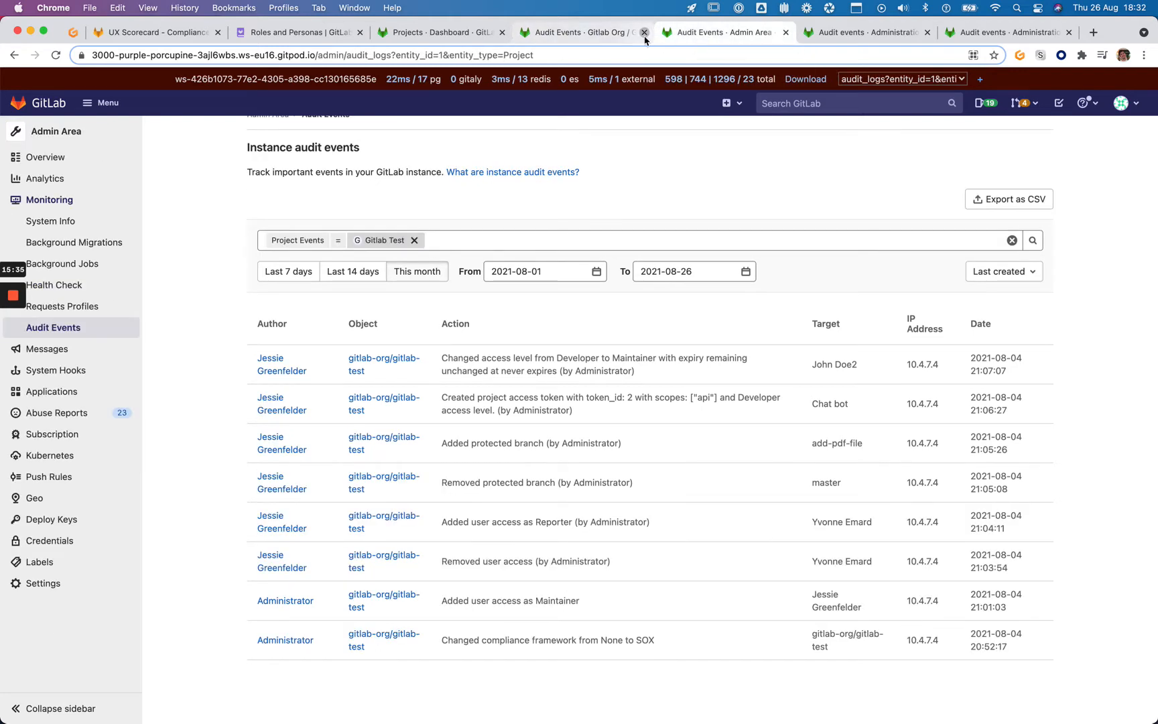
click(644, 33)
click(562, 273)
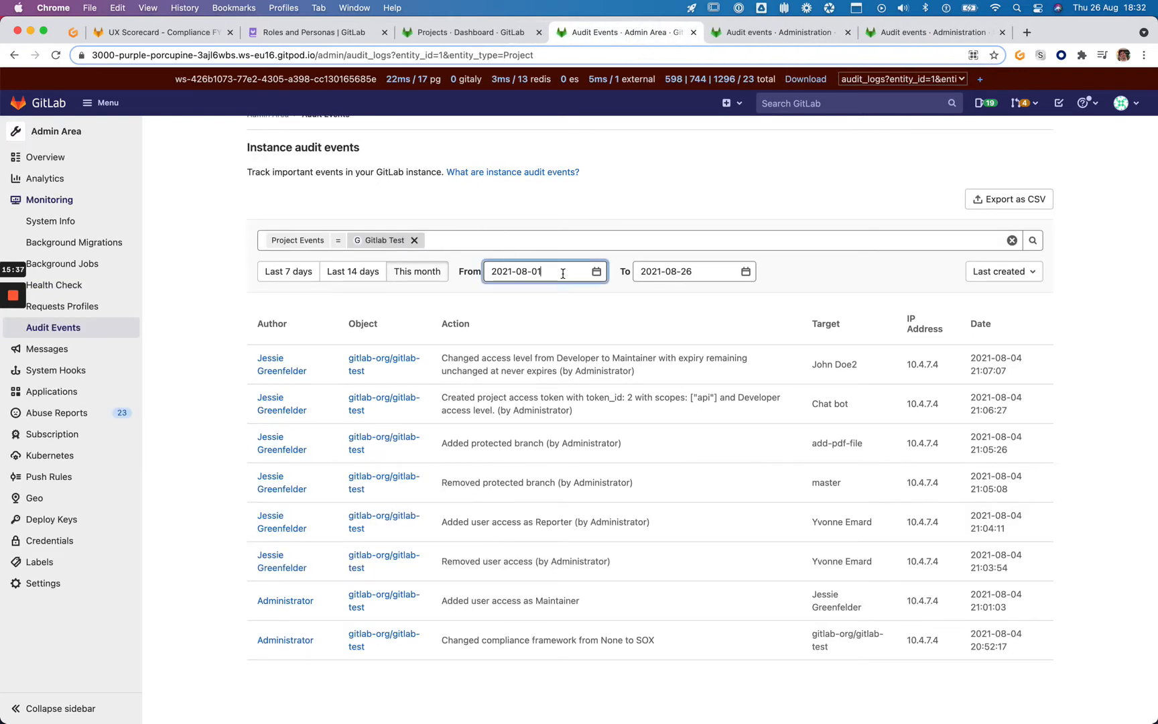
click(596, 272)
click(729, 309)
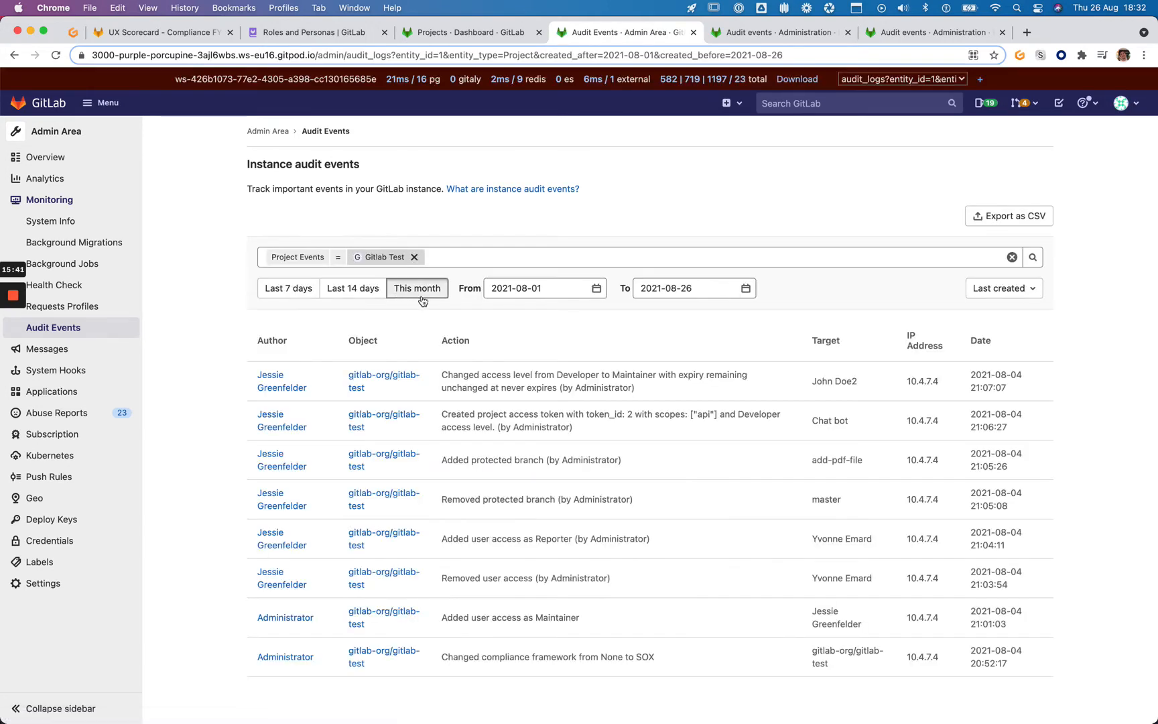
click(1038, 217)
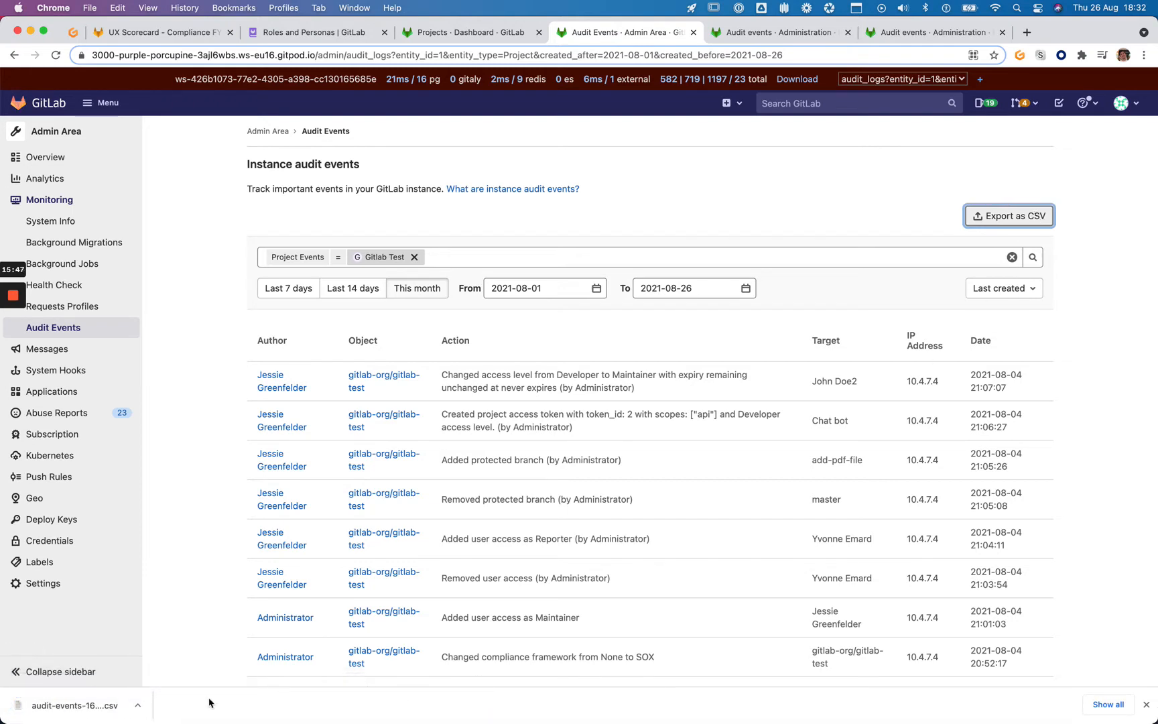
Try opening the downloaded audit CSV locally, then force quit the hung Numbers app
click(139, 707)
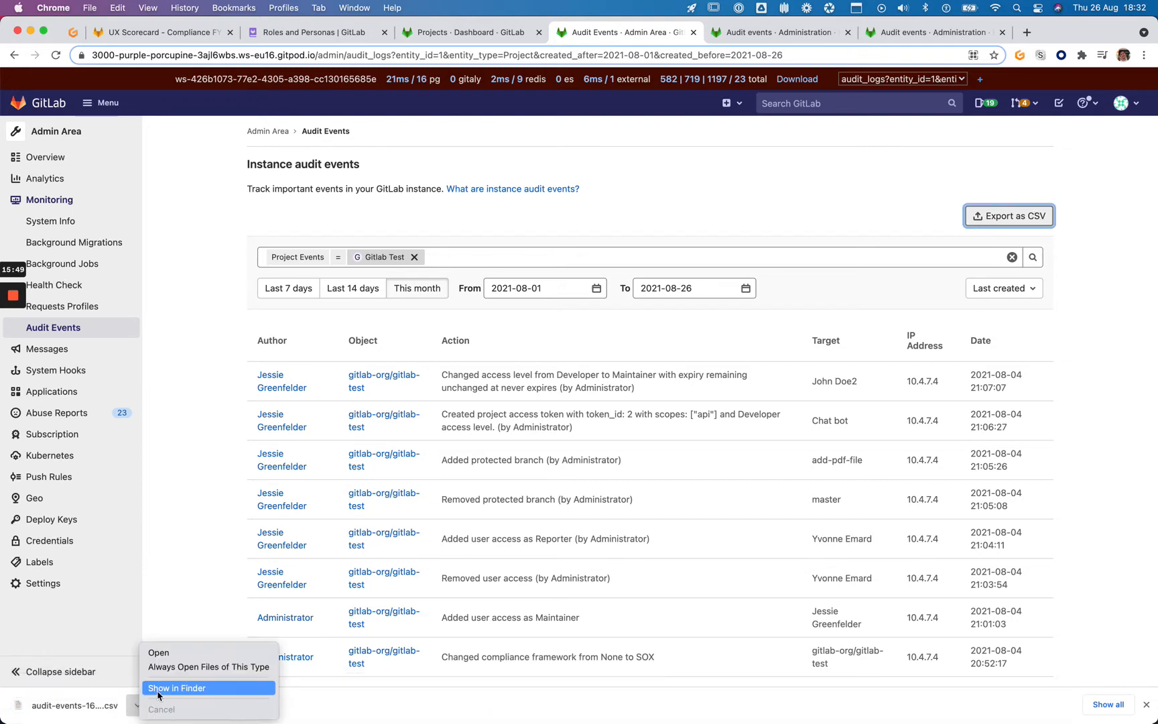
click(80, 705)
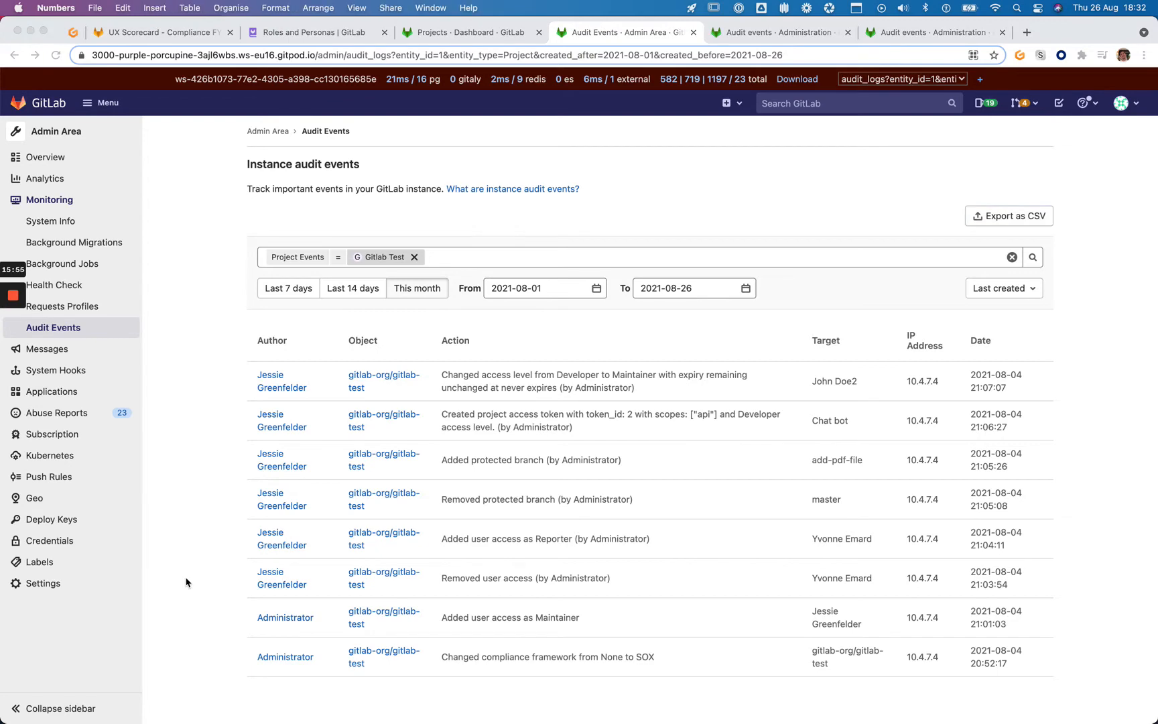
key(cmd+alt+Escape)
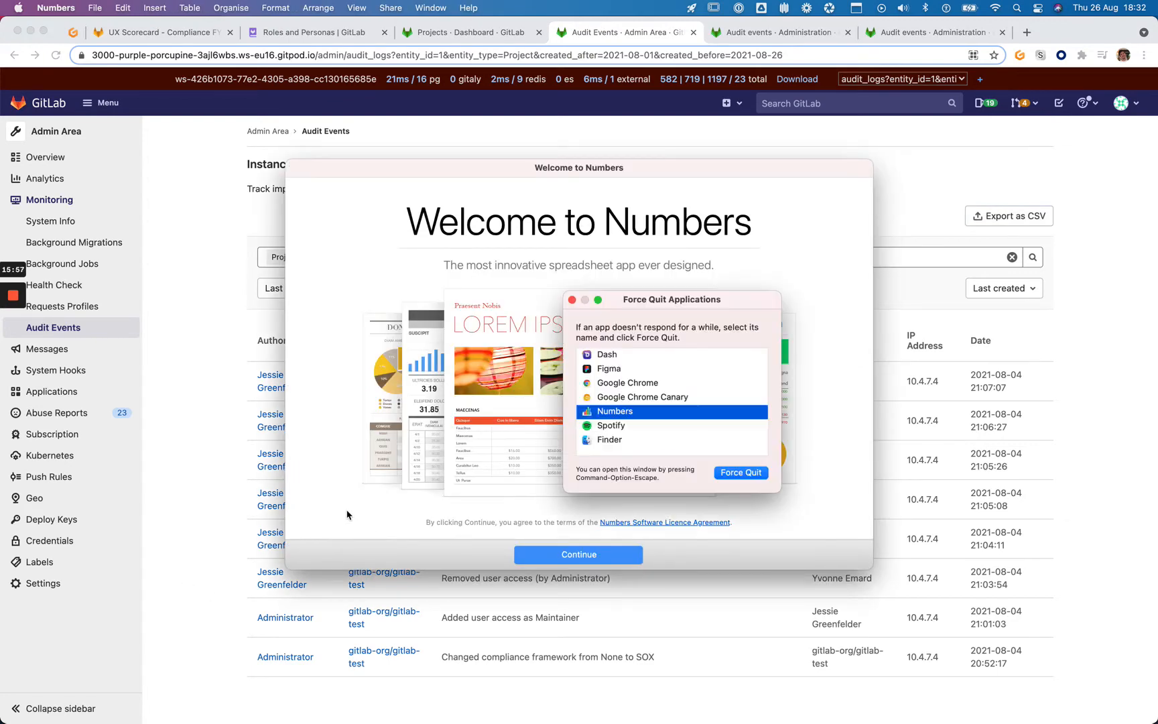
key(Return)
key(Return)
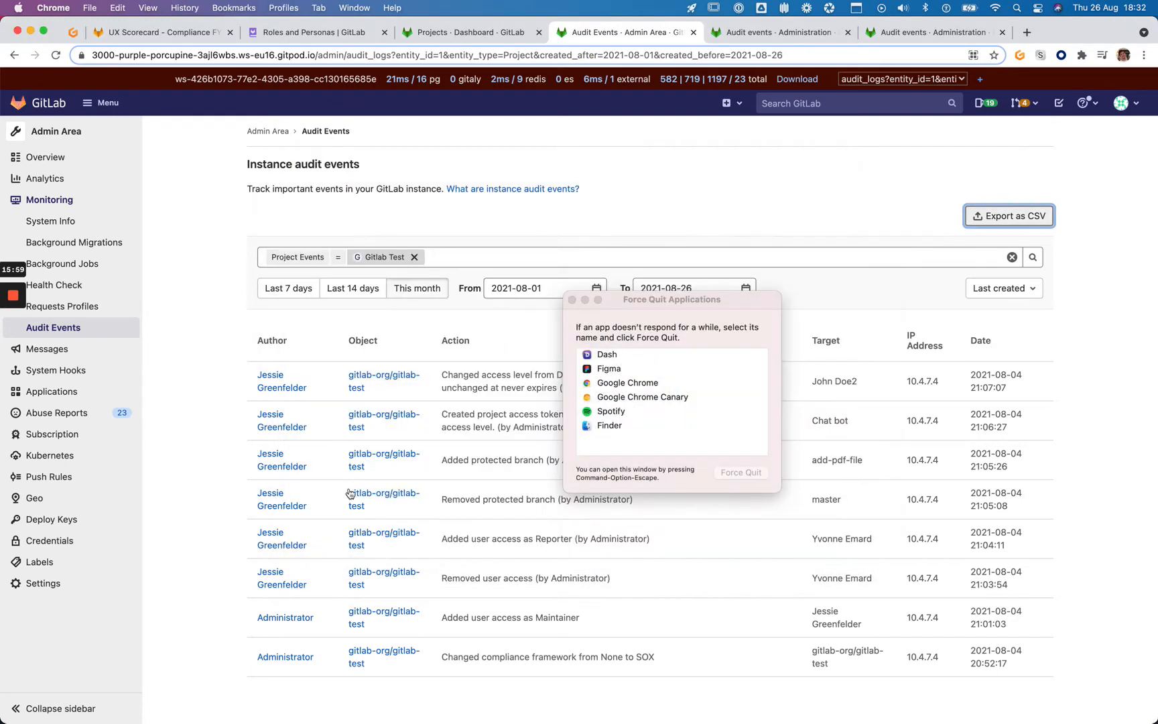
click(571, 299)
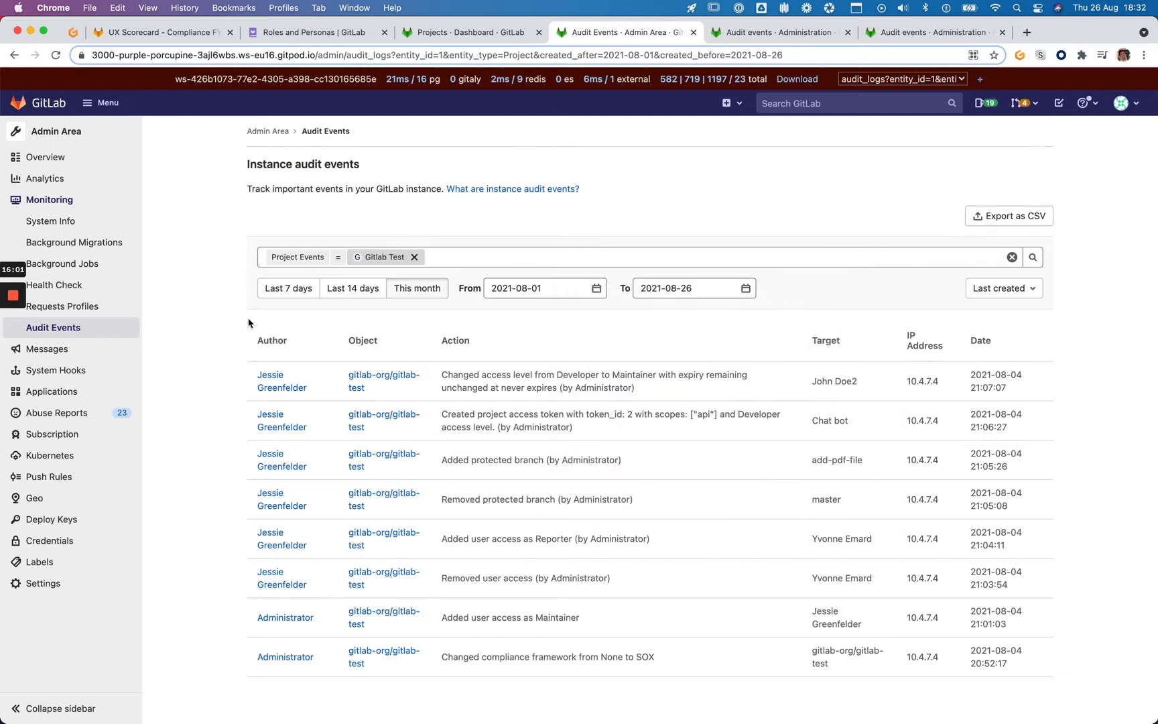
Open a new browser tab at sheets.new for a blank spreadsheet
key(super+t)
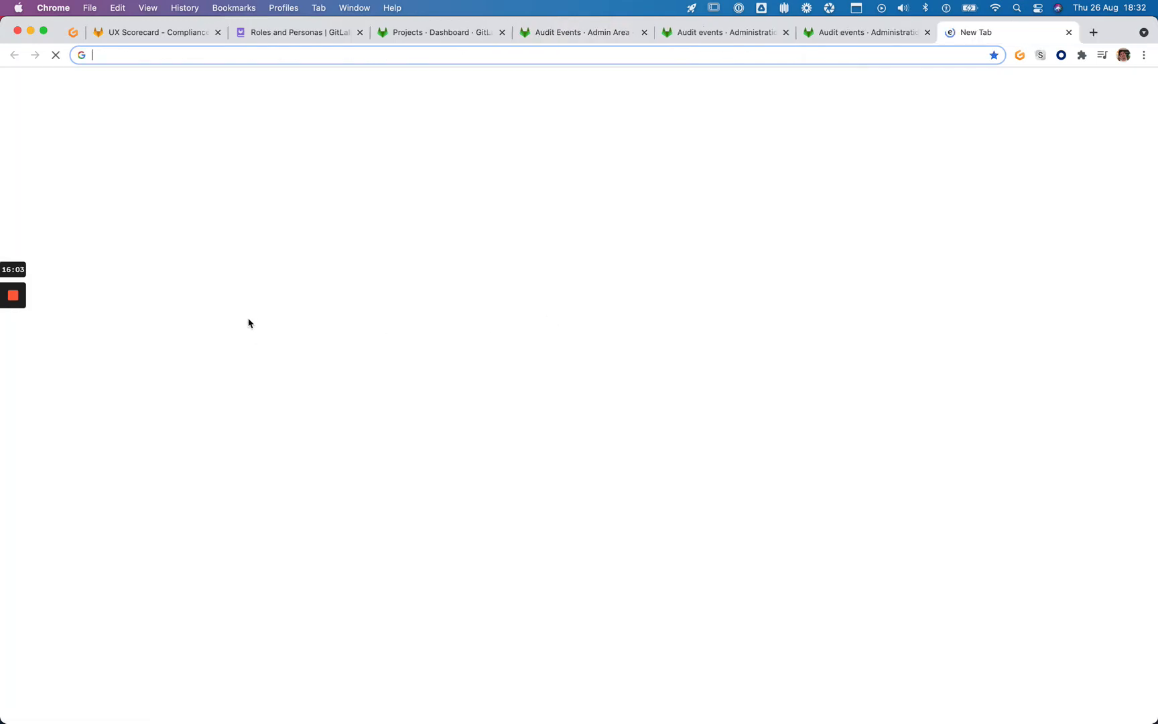
text(sheets.new)
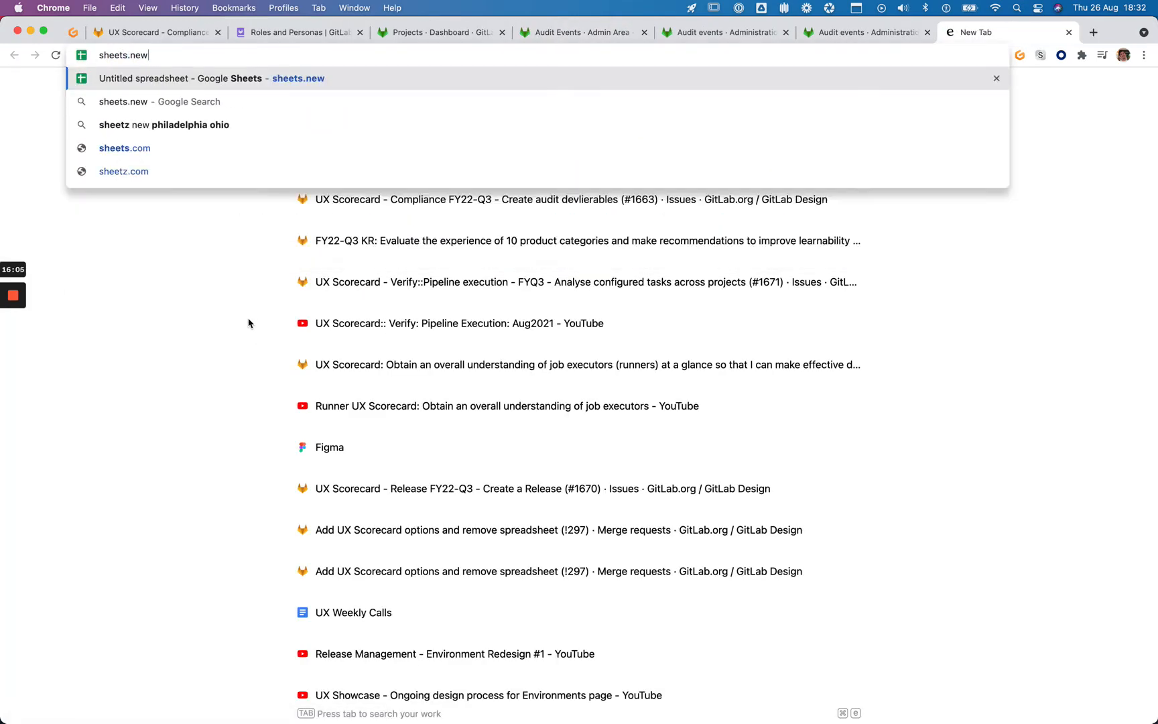
key(Return)
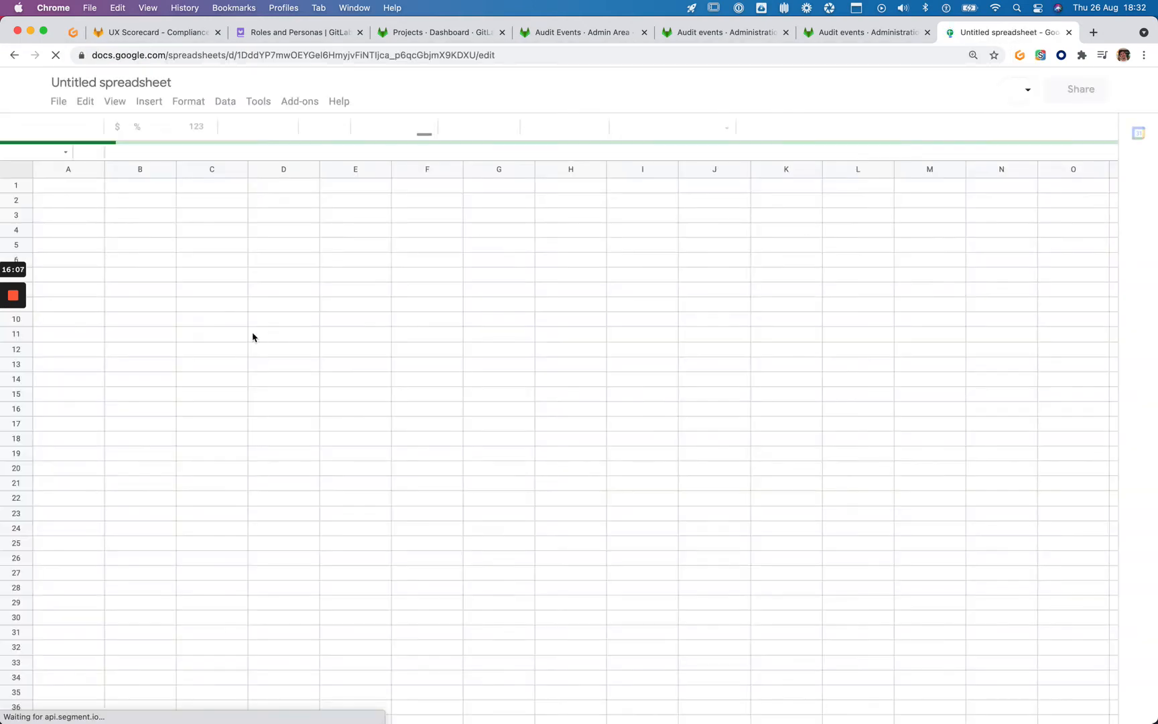
Upload audit-events-1629995552.csv from Downloads through File > Import in the new spreadsheet
key(super+shift+j)
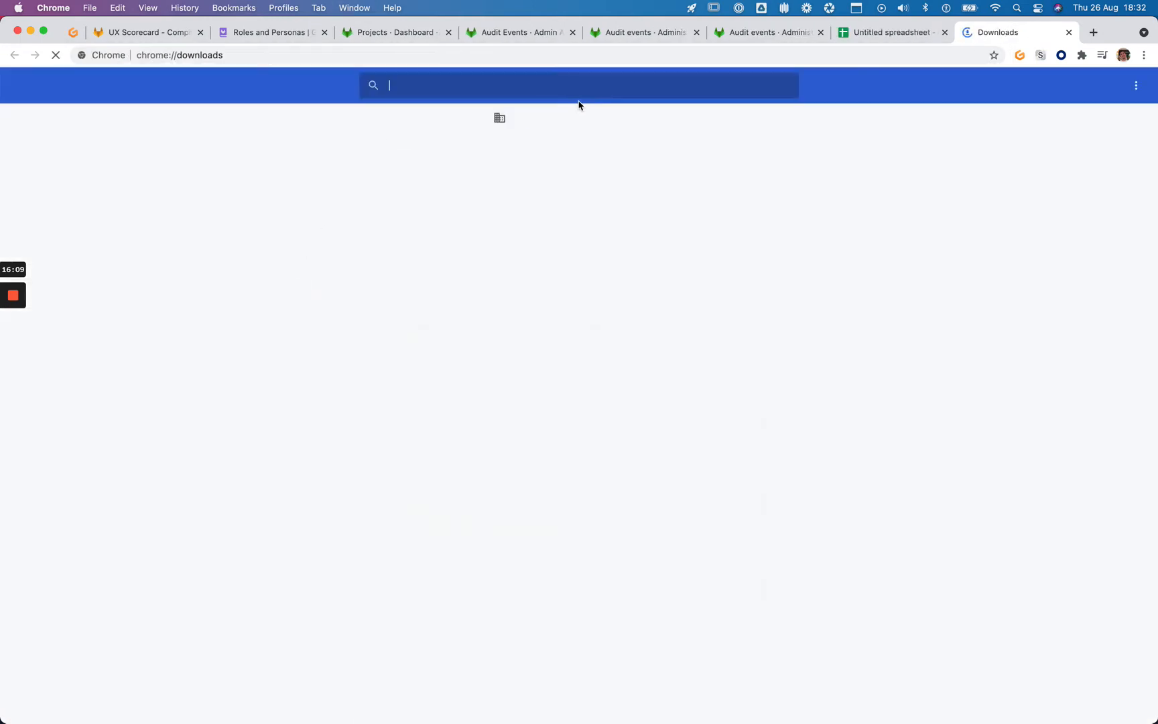
key(ctrl+shift+Tab)
click(58, 102)
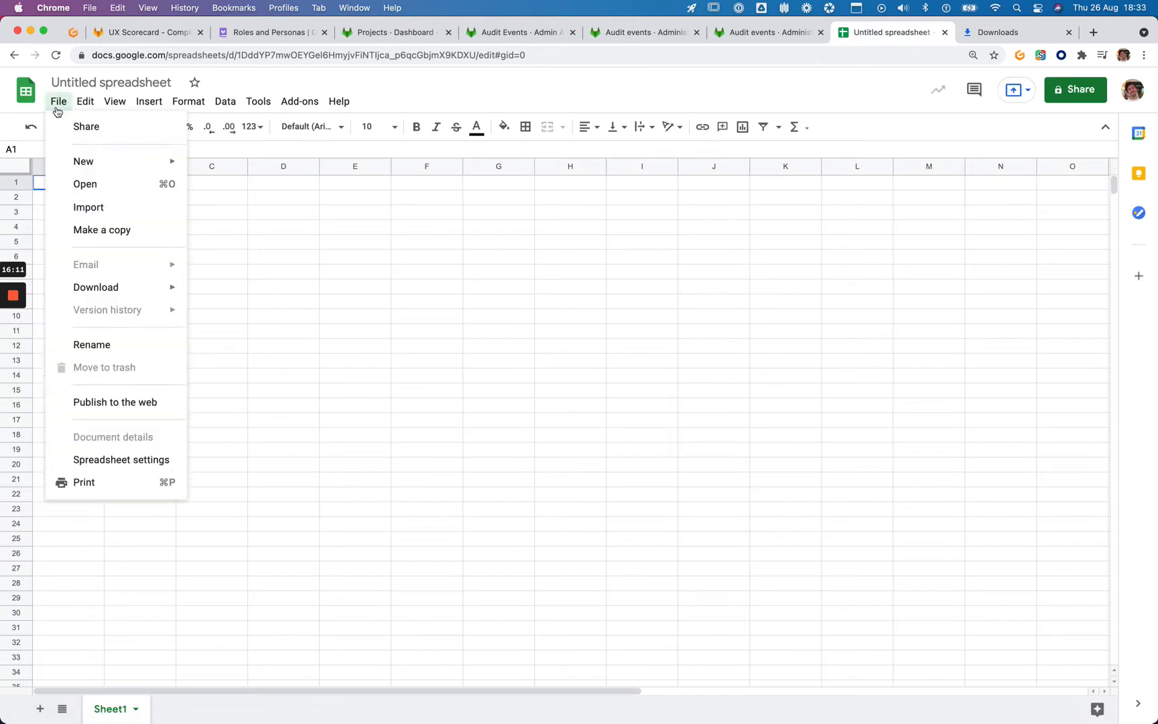
click(115, 209)
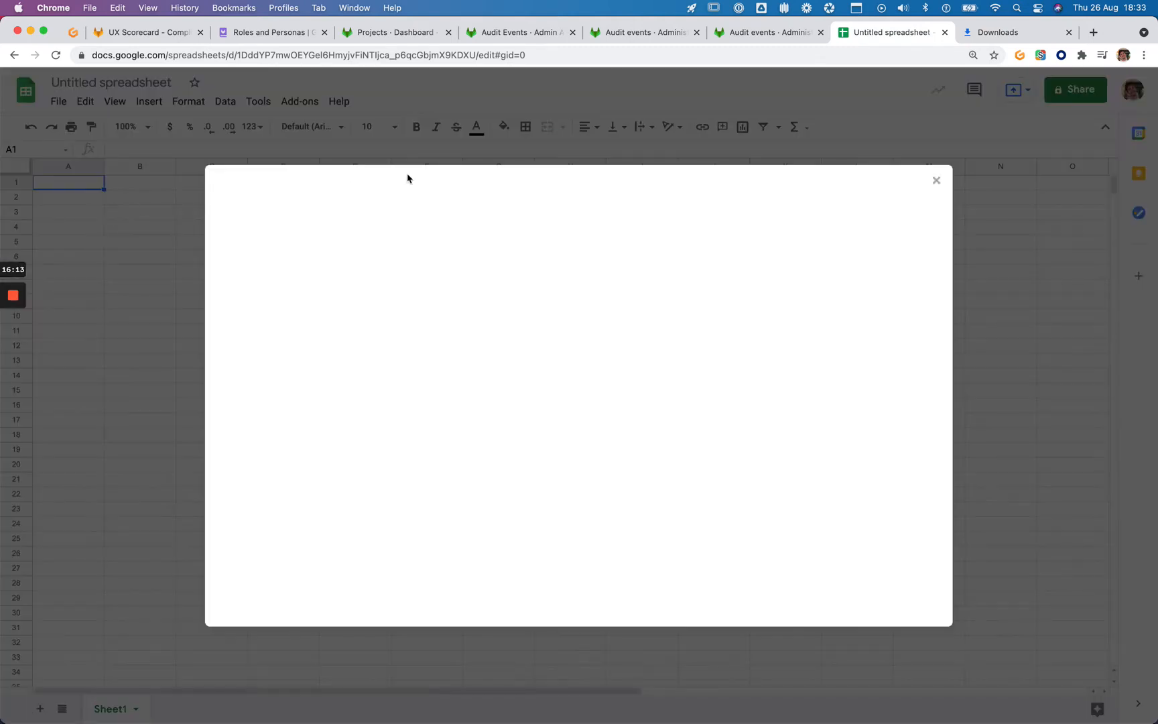
click(554, 221)
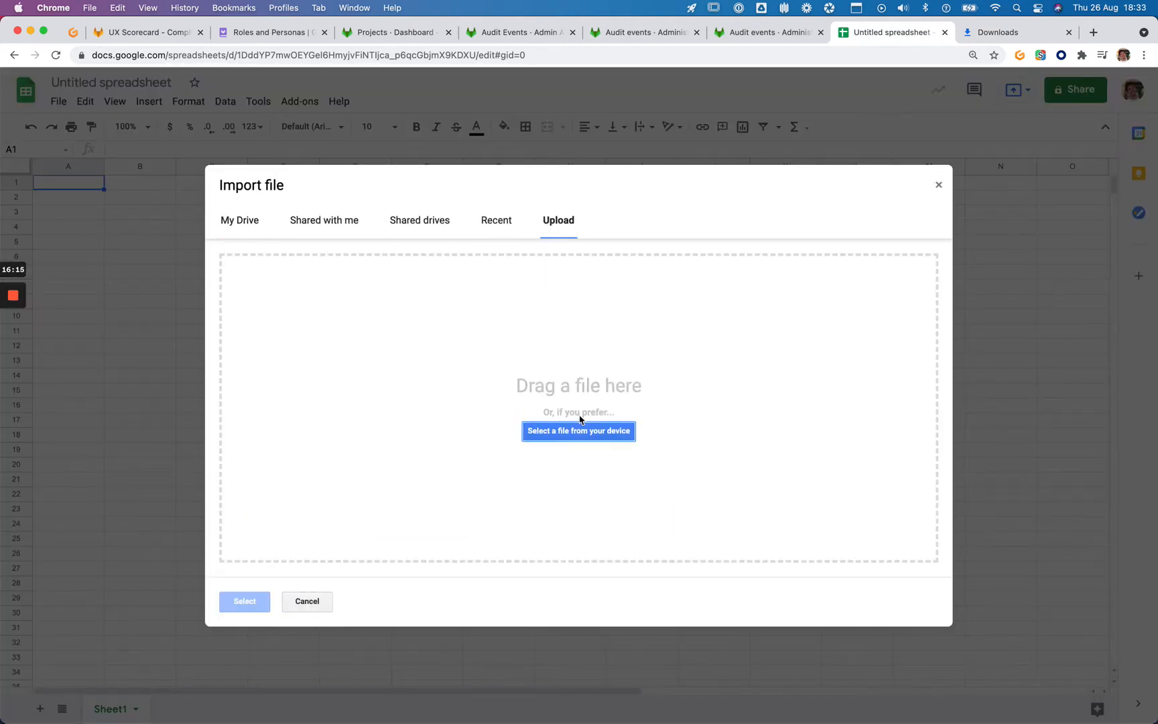
click(578, 430)
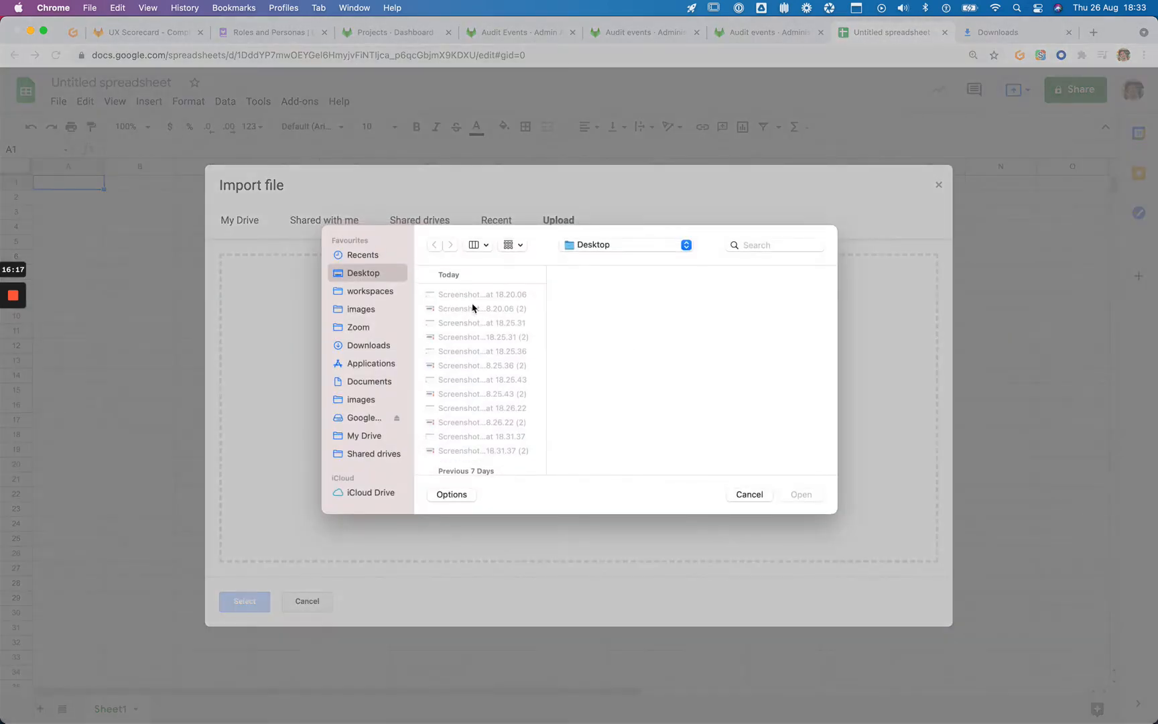
click(368, 346)
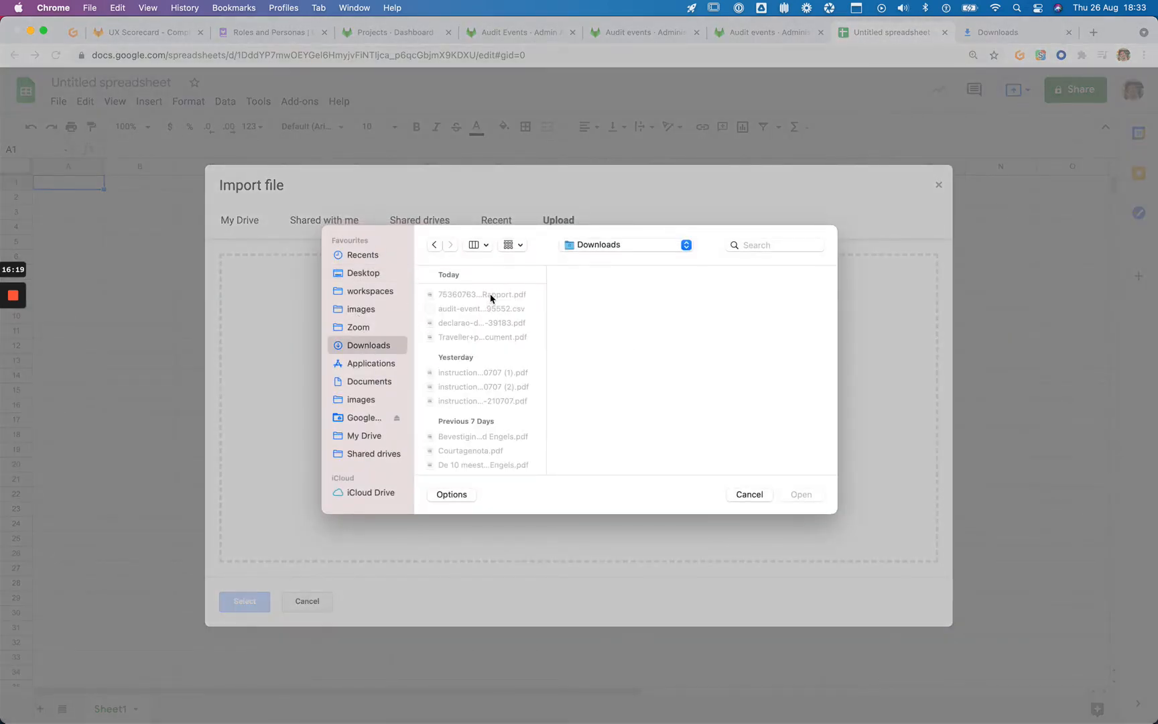
click(492, 308)
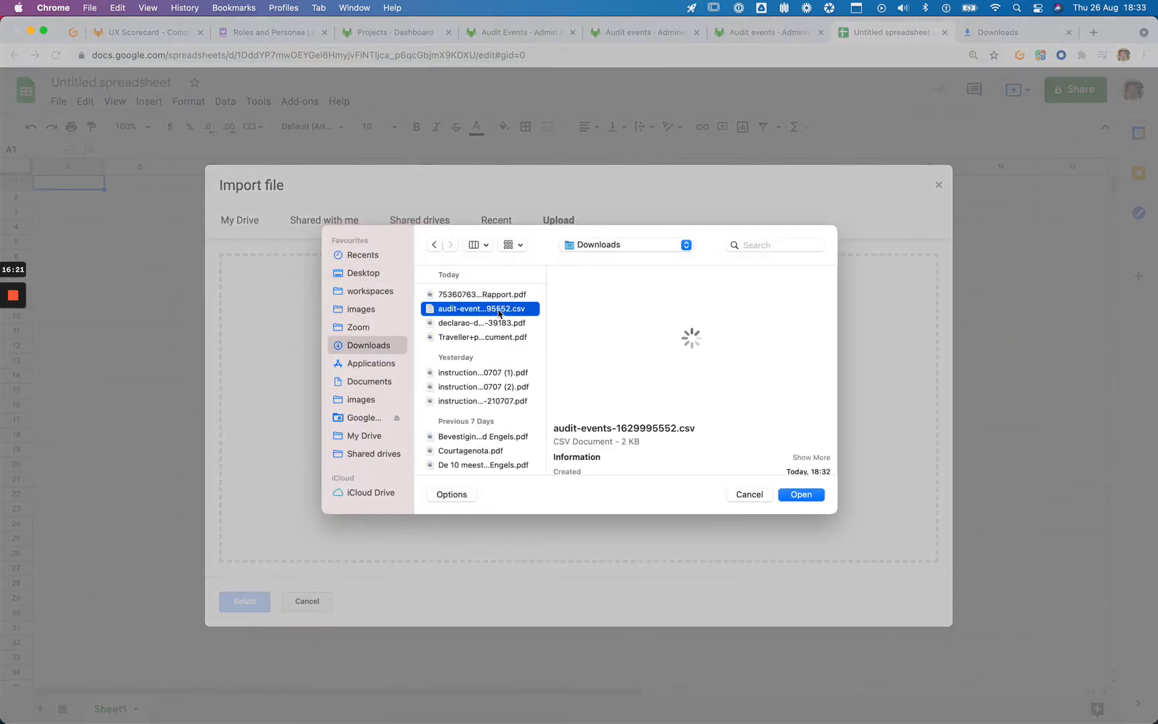
double_click(499, 313)
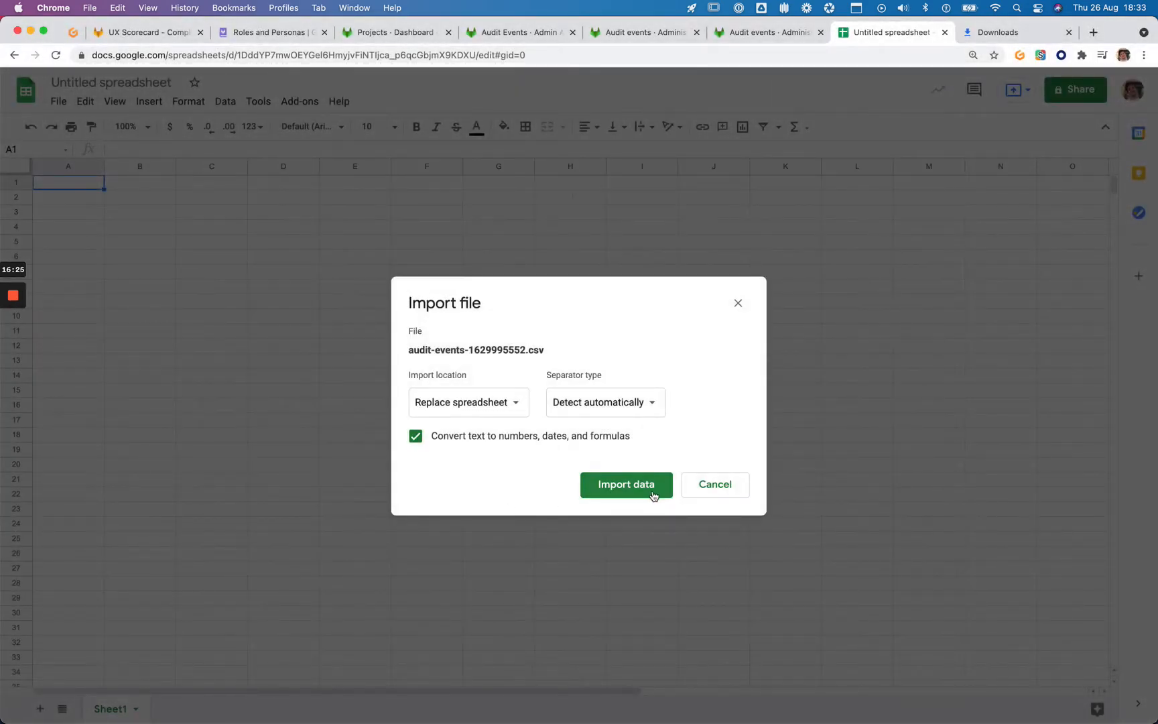
Import the CSV data, replacing the spreadsheet, and auto-fit all column widths
click(654, 483)
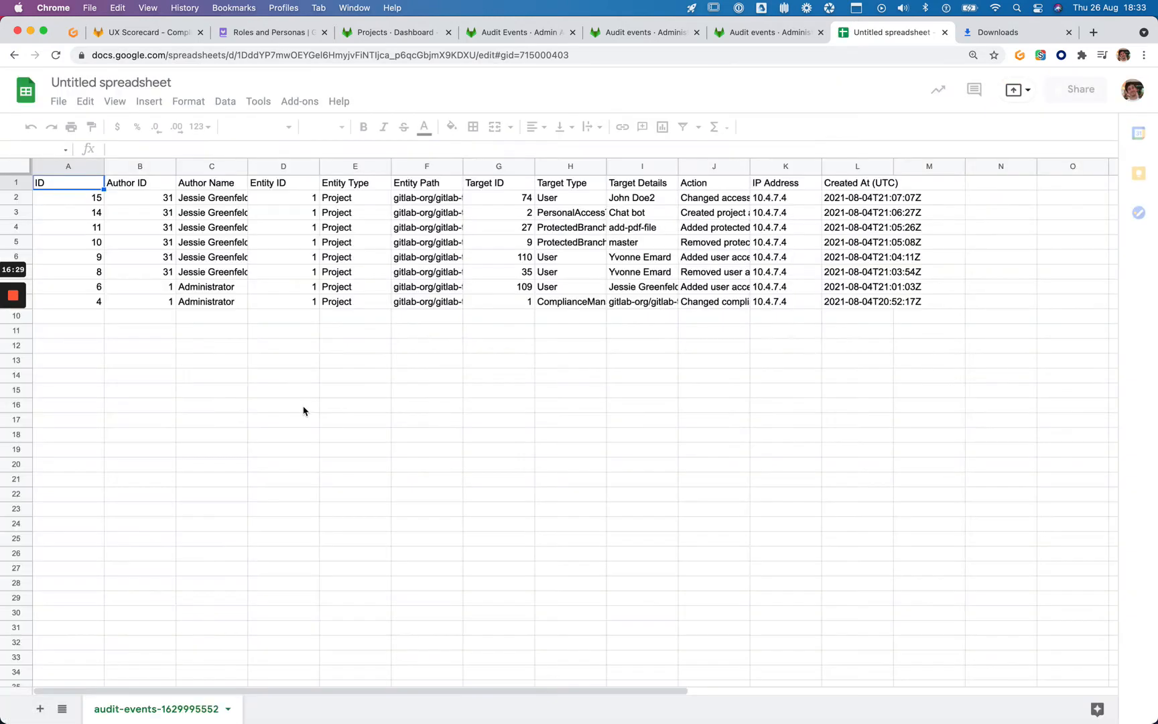
click(15, 166)
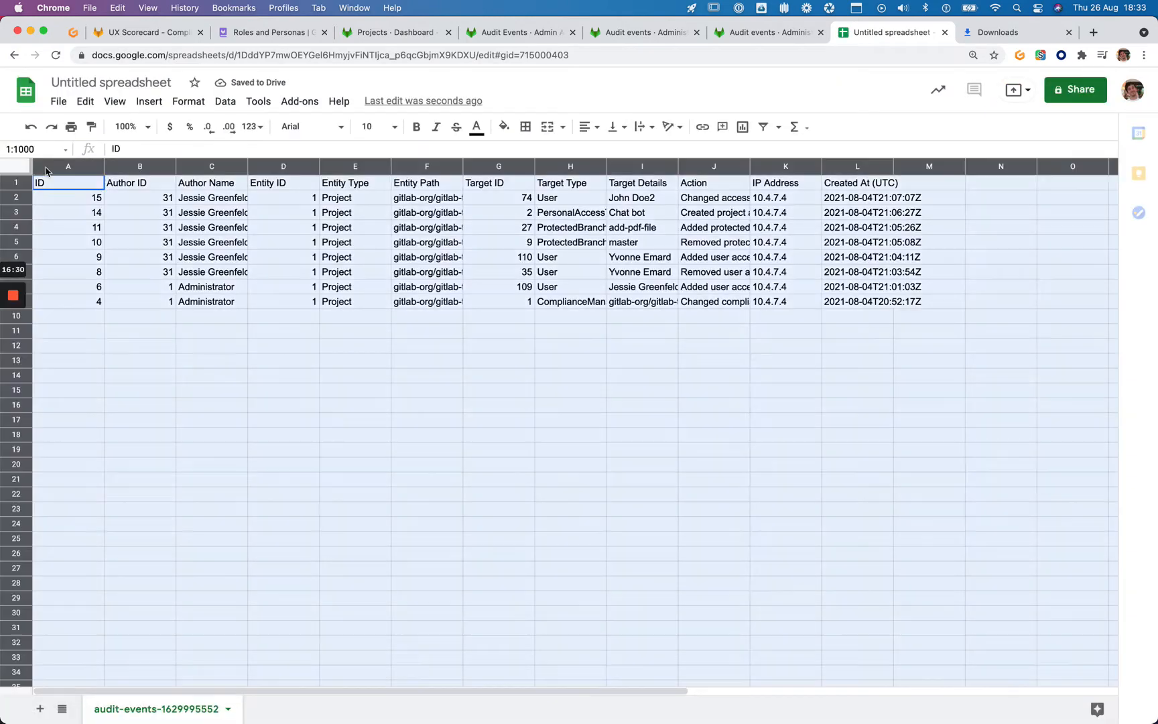
double_click(104, 167)
Inspect the Entity Path values and row 2's ID, author, action and IP cells
click(291, 247)
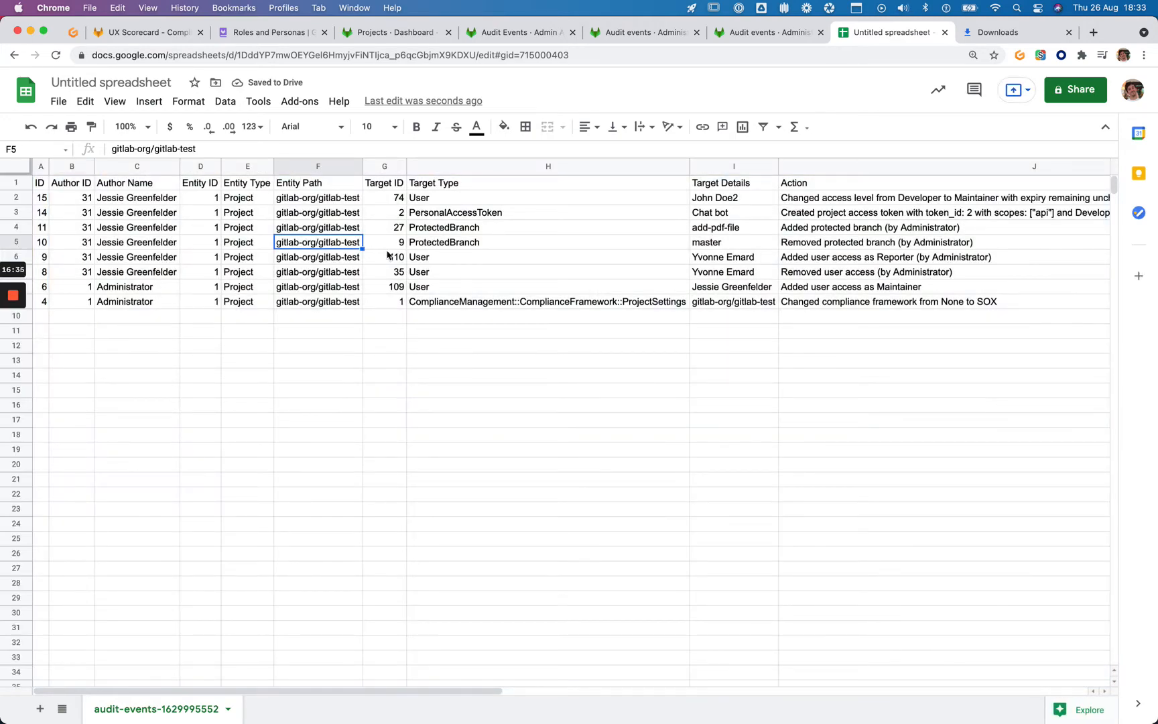
drag(318, 198, 318, 301)
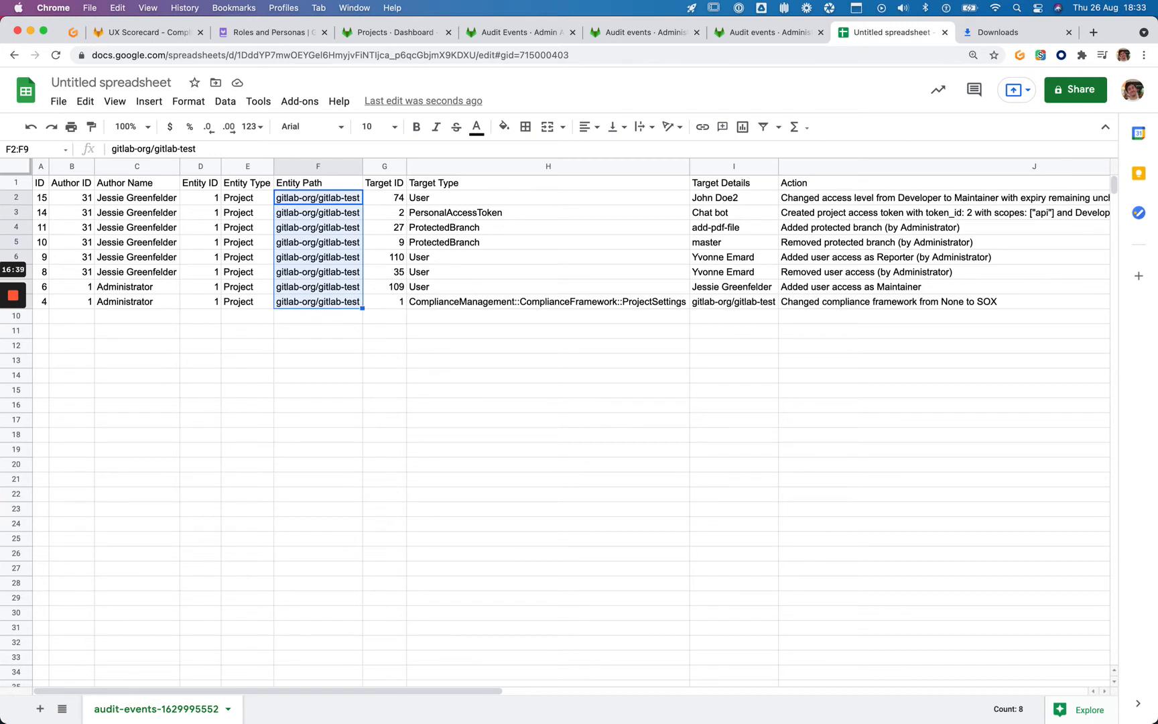
click(385, 197)
key(Left)
key(Left)
key(Left)
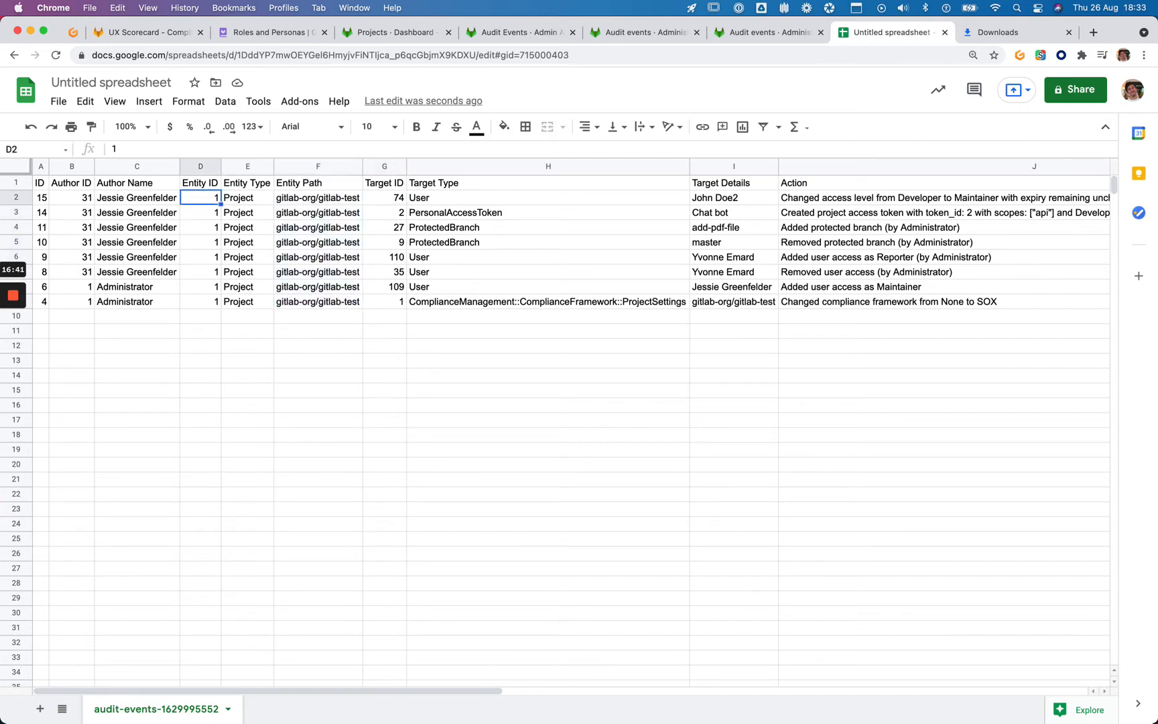
key(Left)
key(Right)
key(Right)
key(Right)
key(Right)
key(Right)
key(Right)
key(Right)
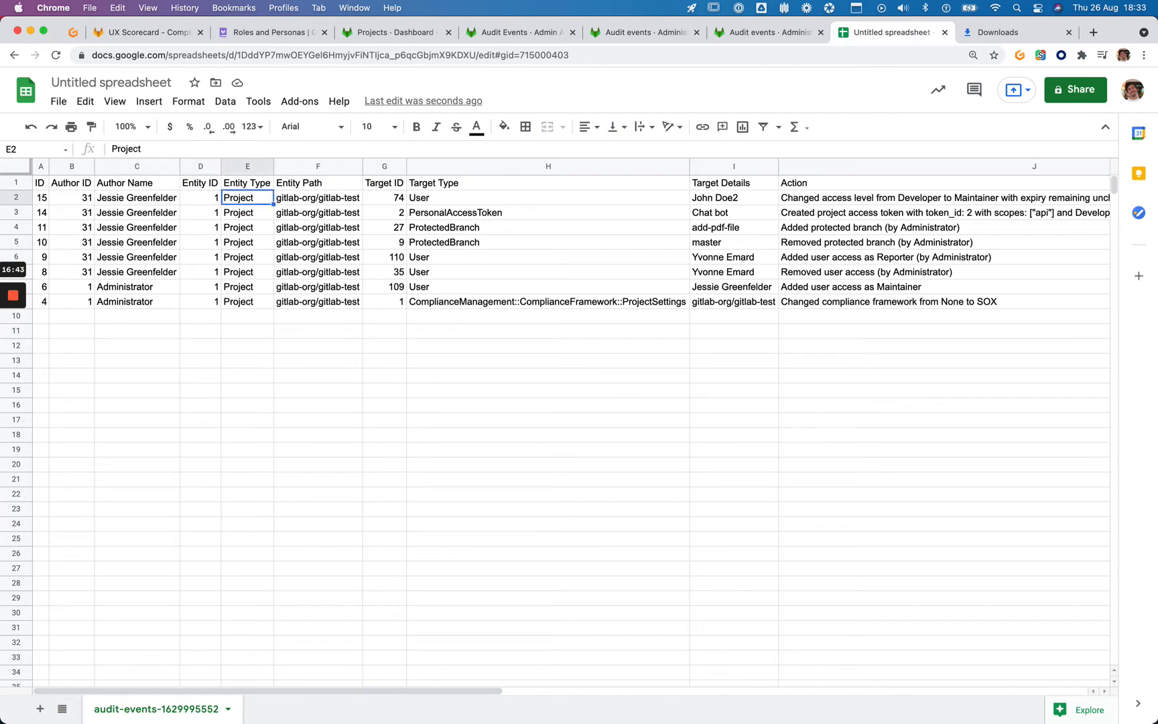
key(Right)
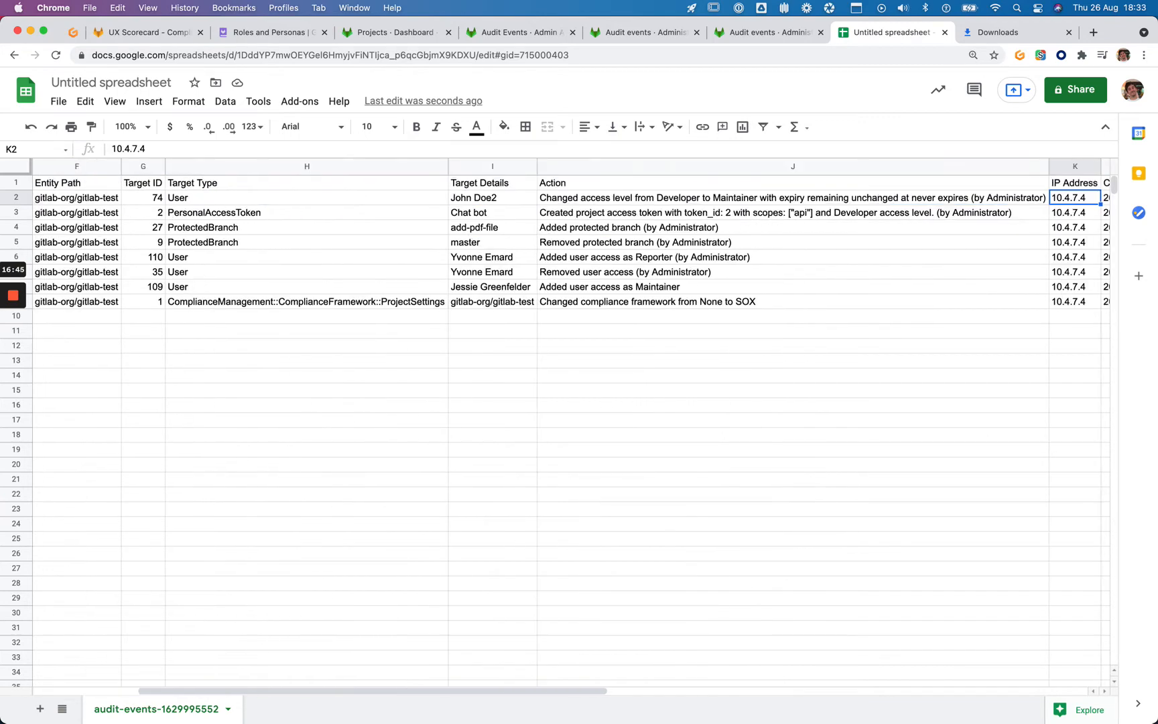
key(Left)
key(Right)
key(Right)
key(Left)
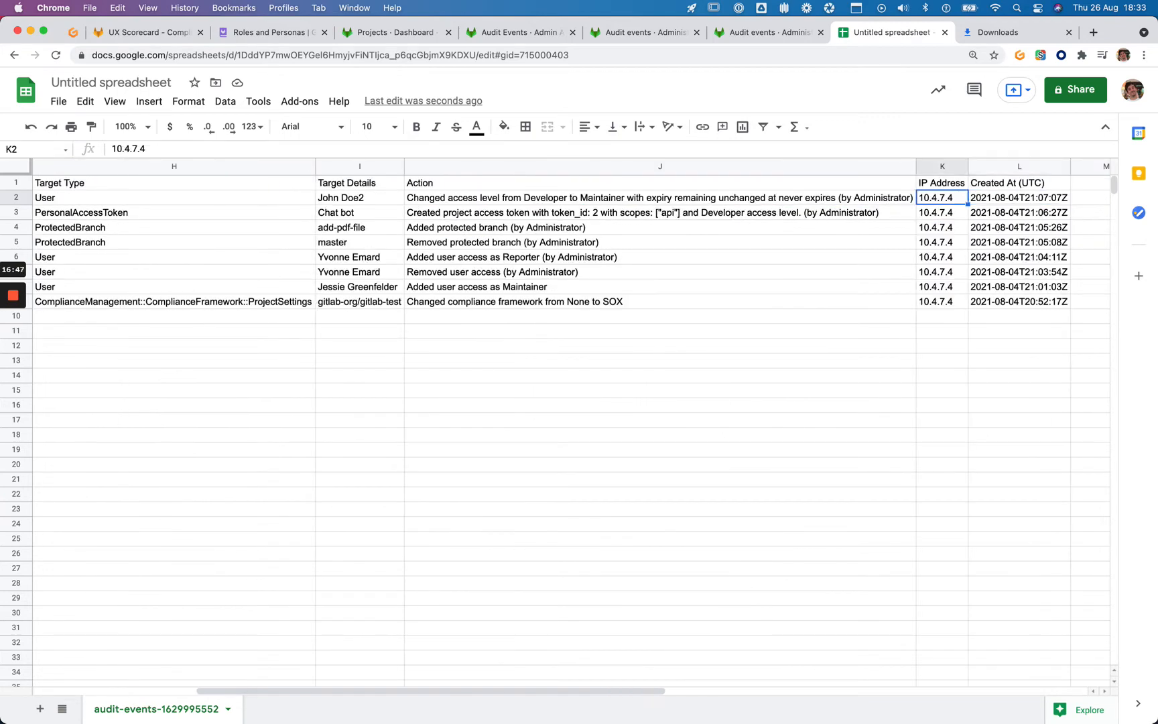
key(Left)
key(Left)
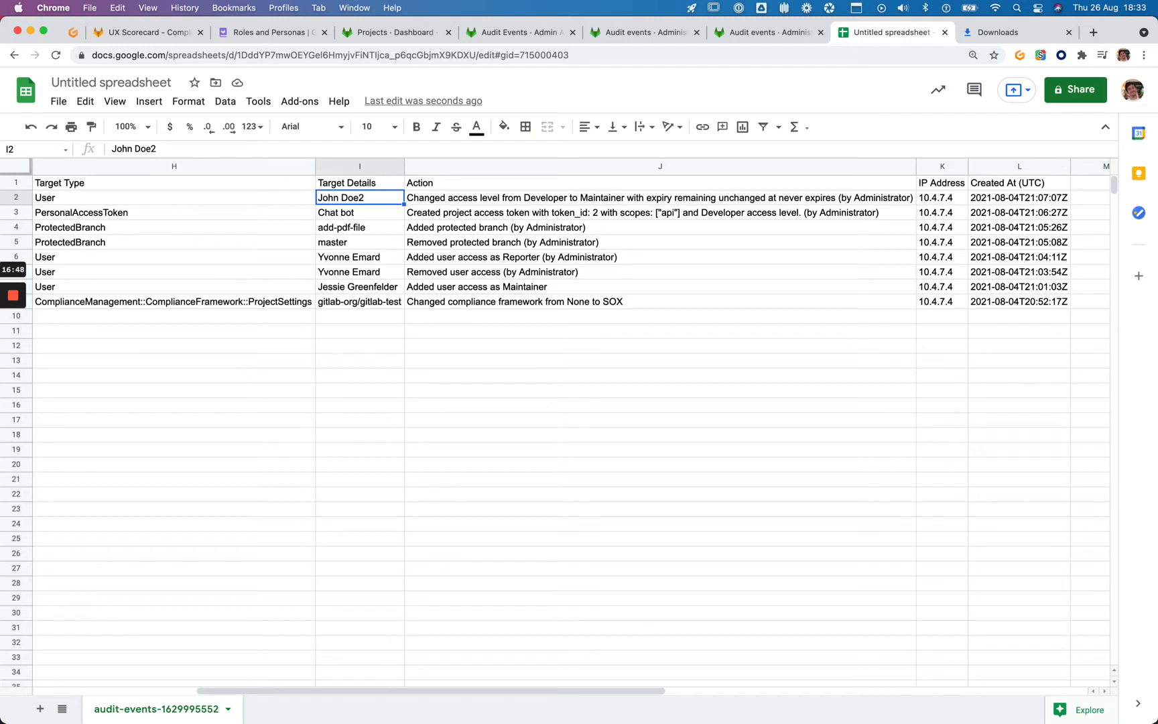
Read the token, protected branch and compliance framework actions in J3, J4 and J9
click(458, 213)
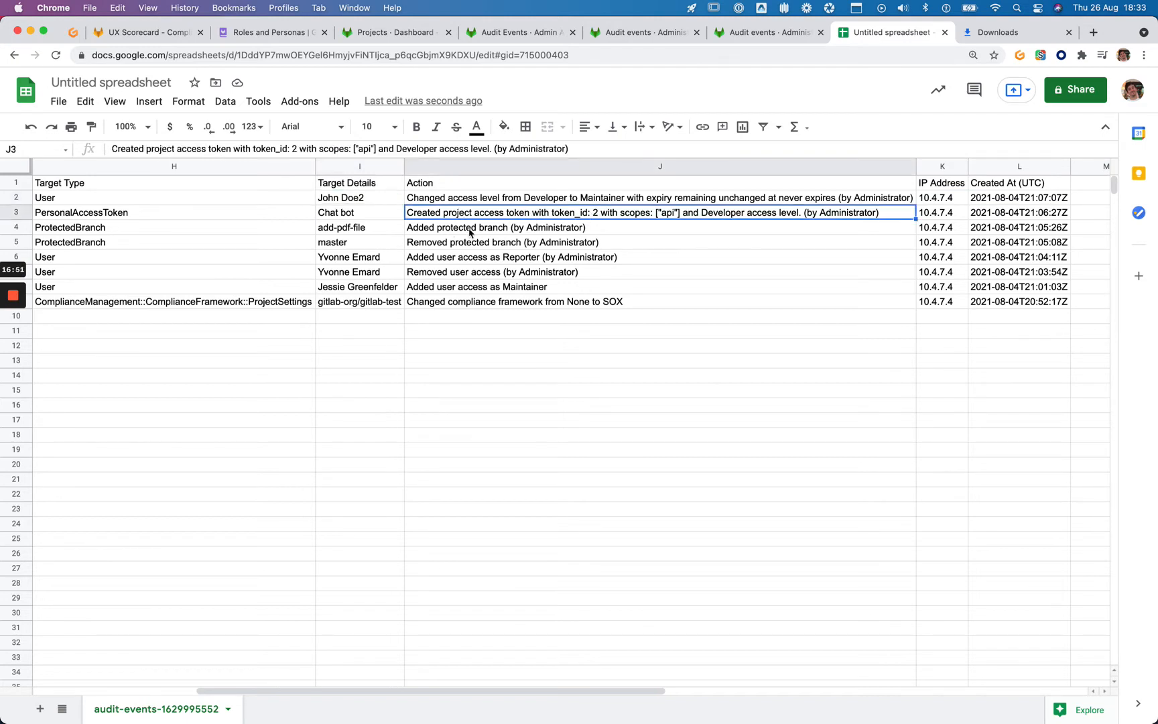
click(436, 231)
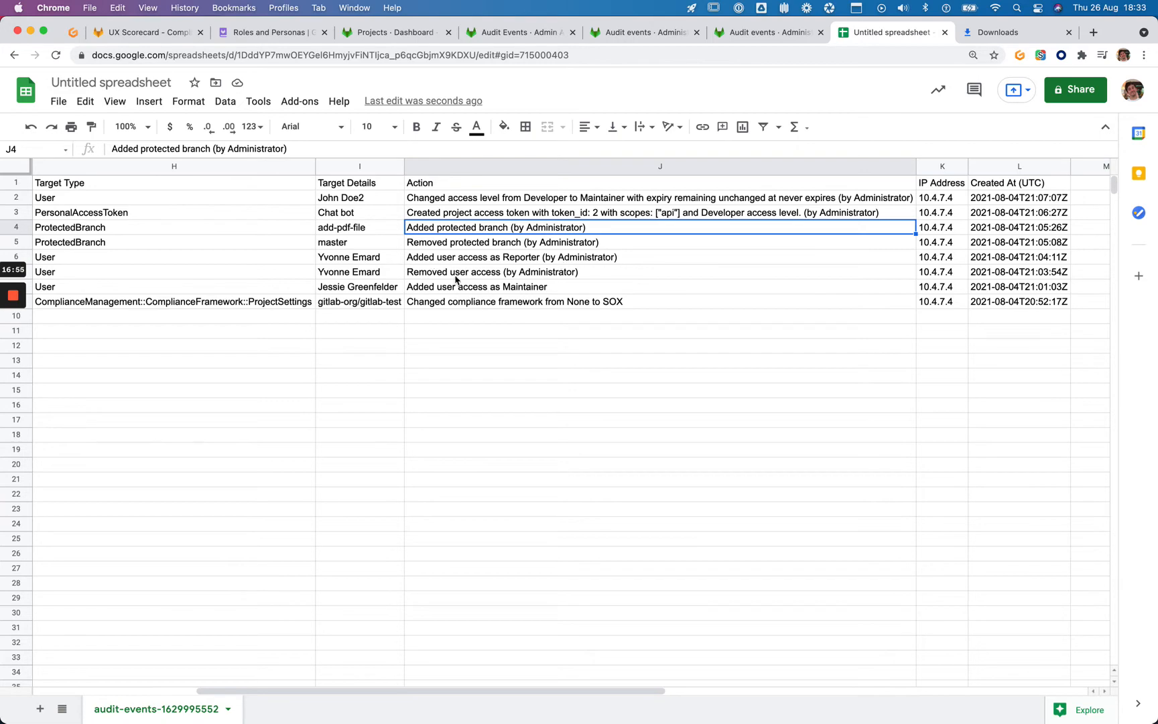
click(467, 305)
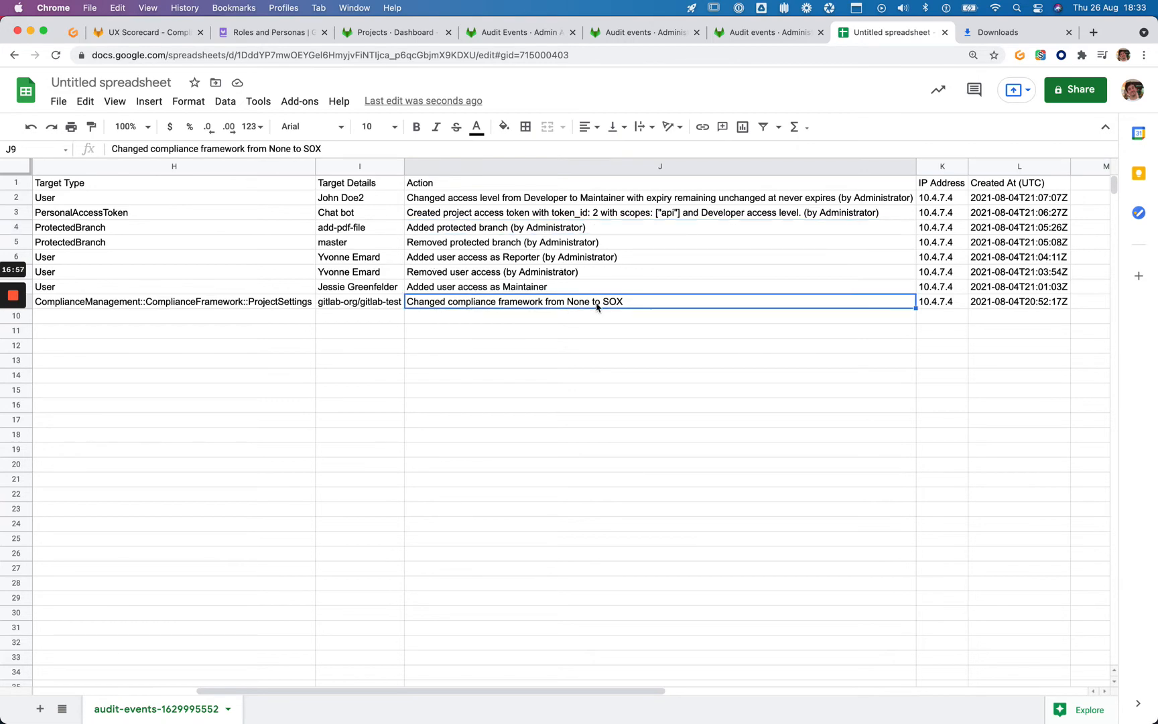
scroll(600, 305, left, 5)
scroll(599, 305, left, 2)
scroll(598, 303, right, 5)
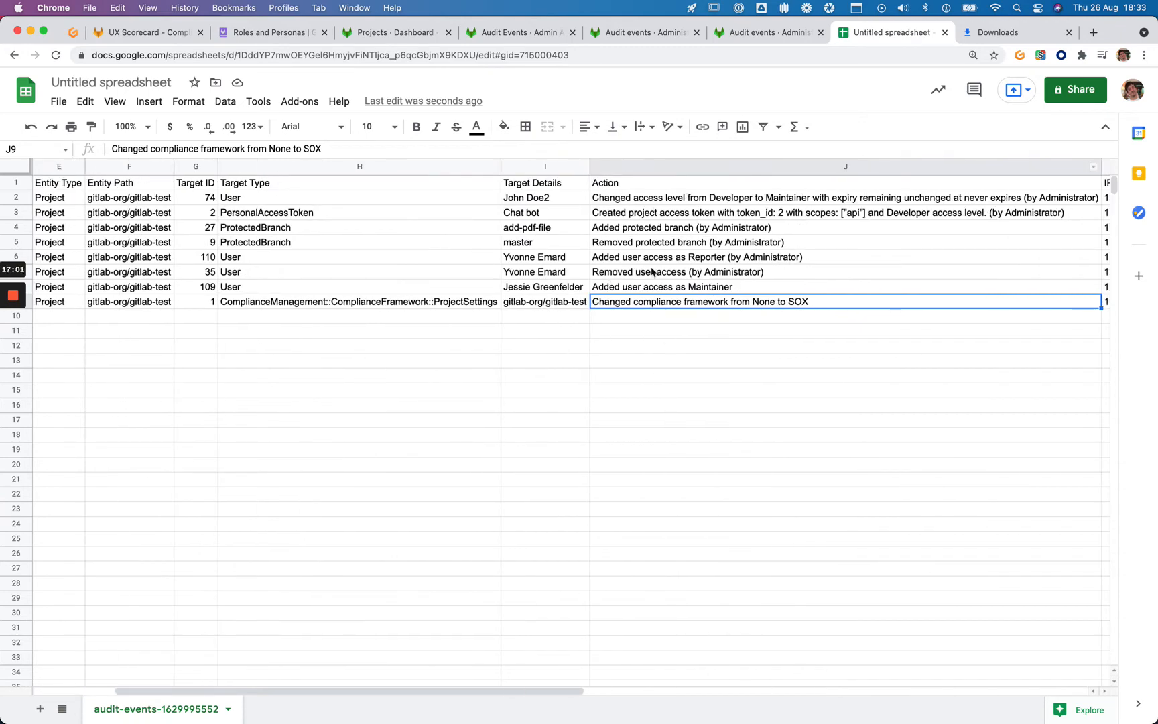
click(786, 32)
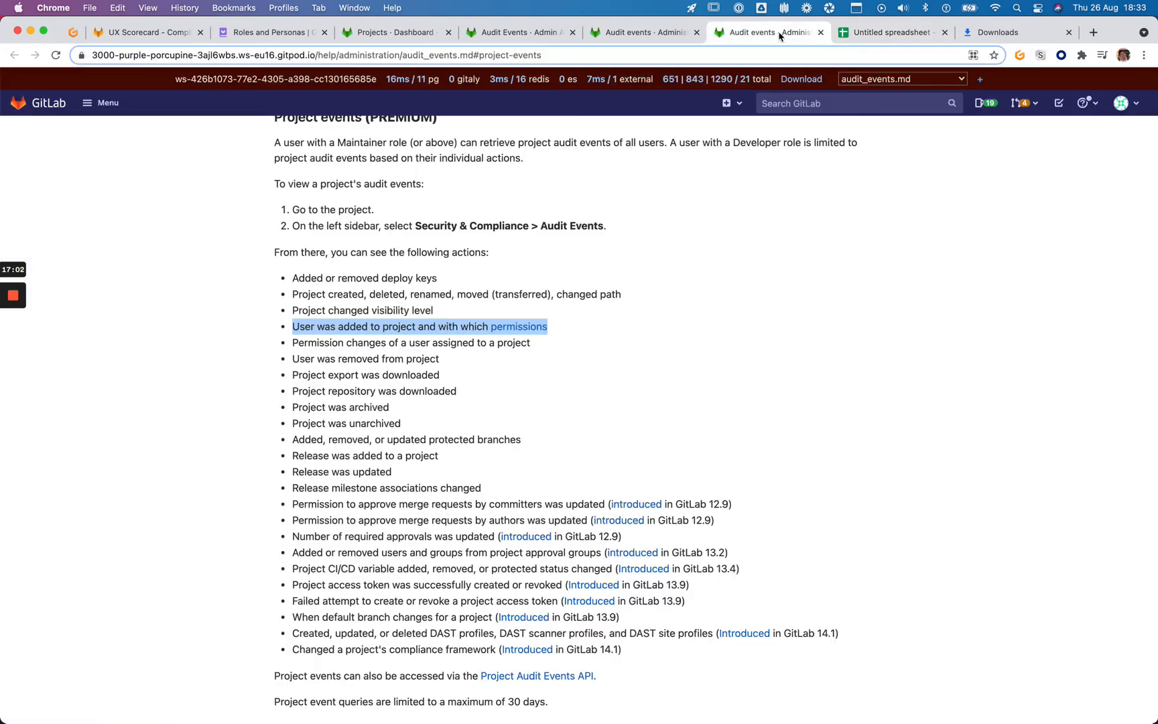
Highlight the scorecard requirement about users added and removed
click(151, 32)
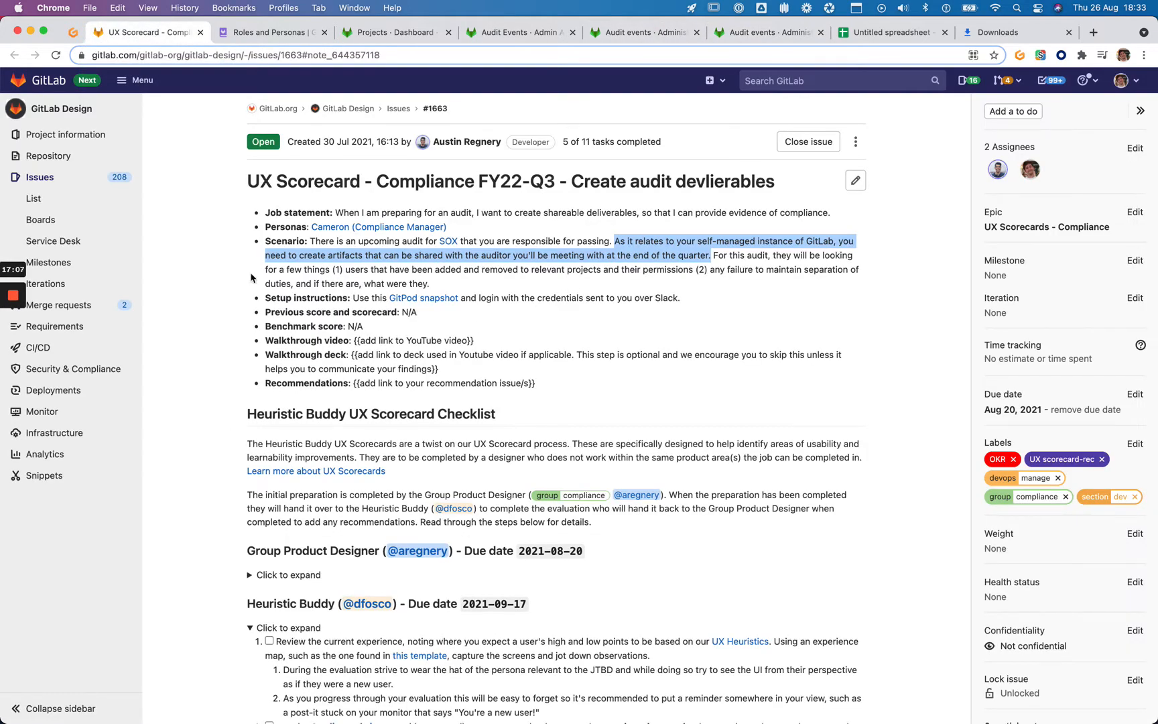
drag(333, 270, 698, 269)
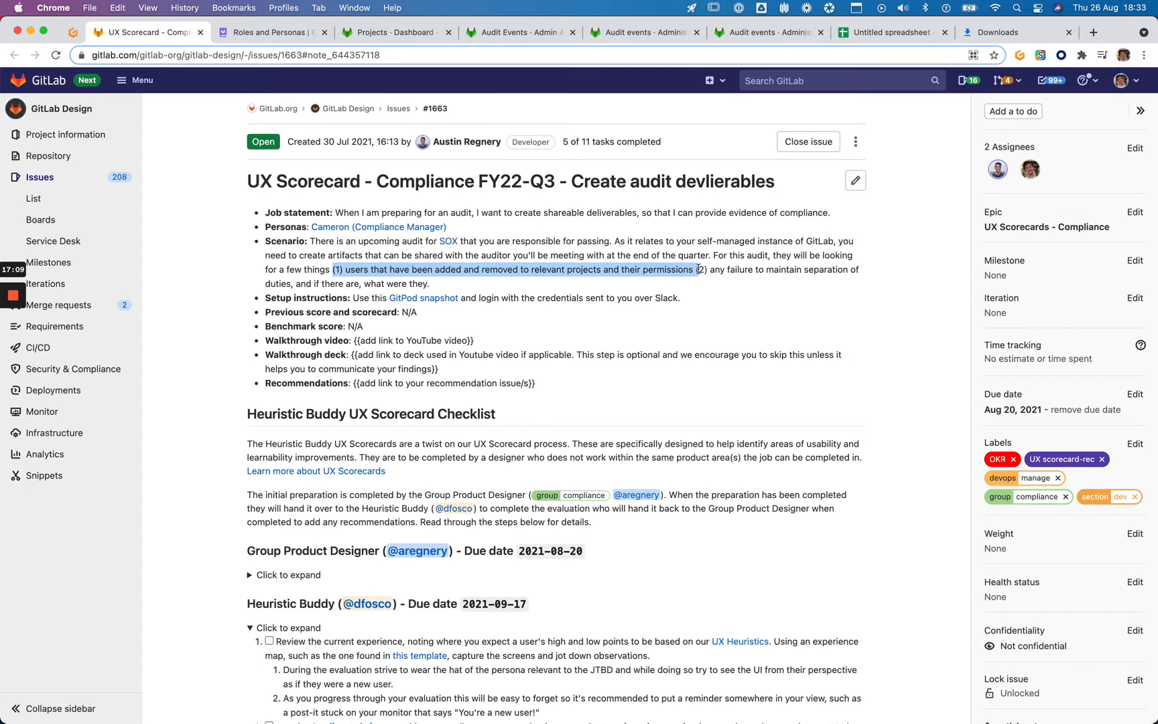
click(745, 34)
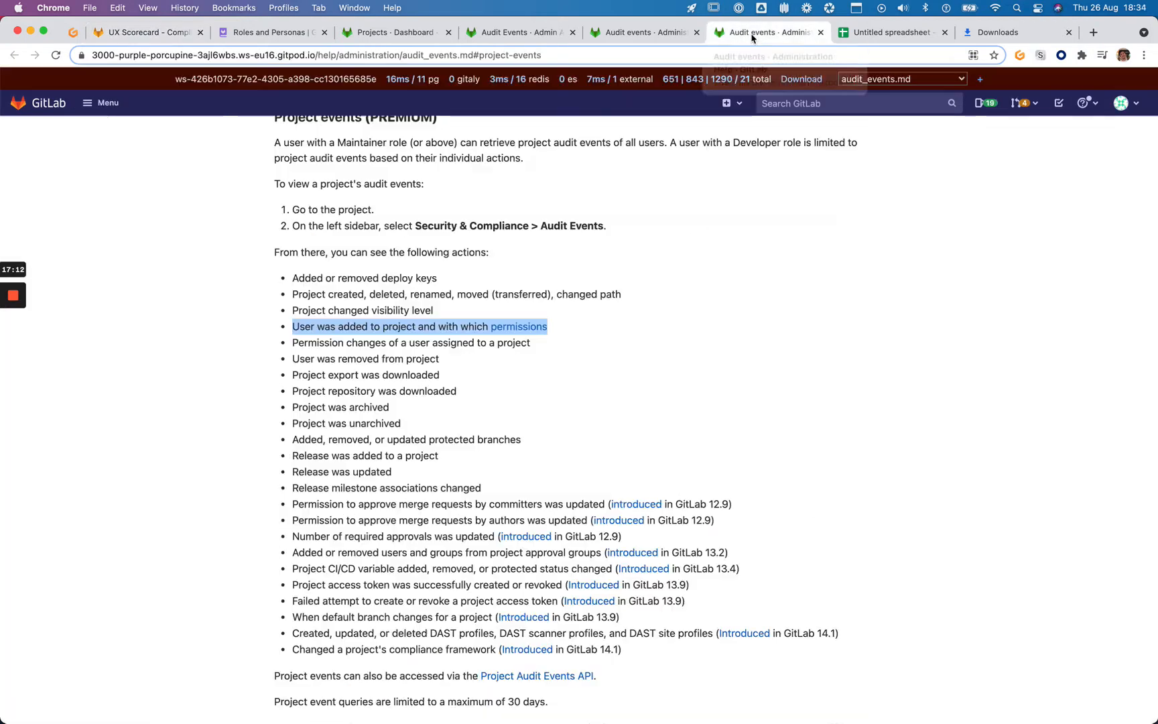
Close the duplicate audit events documentation page and show the instance audit events table
click(620, 32)
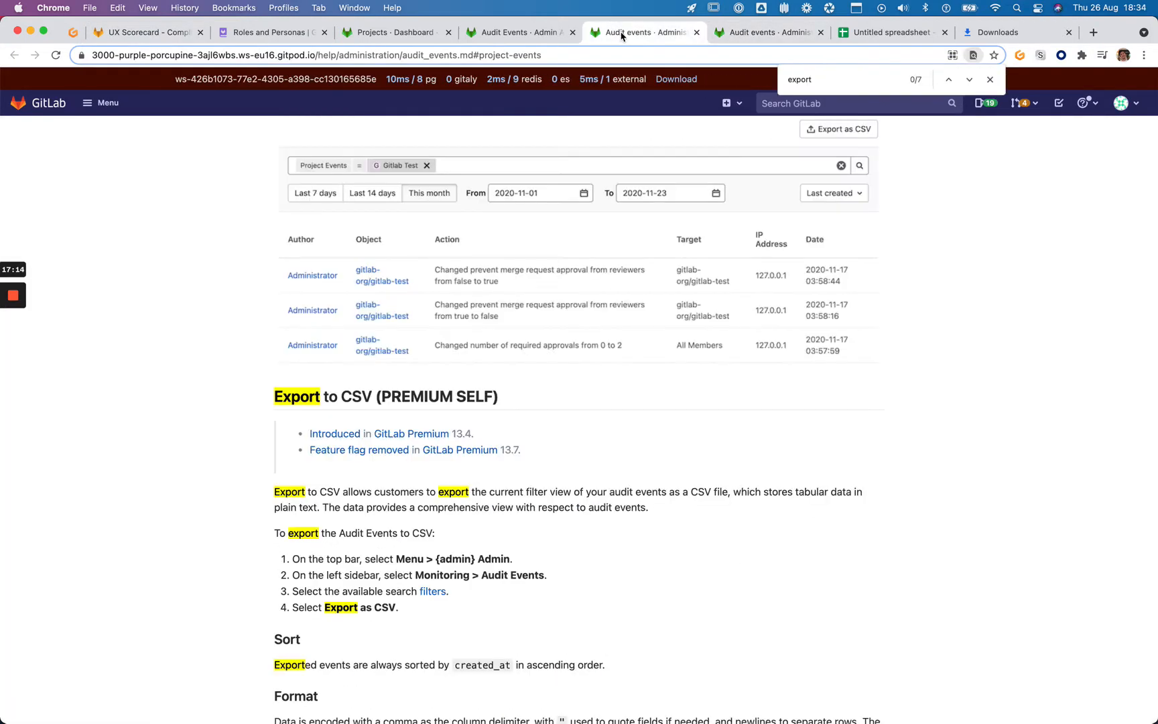
click(697, 32)
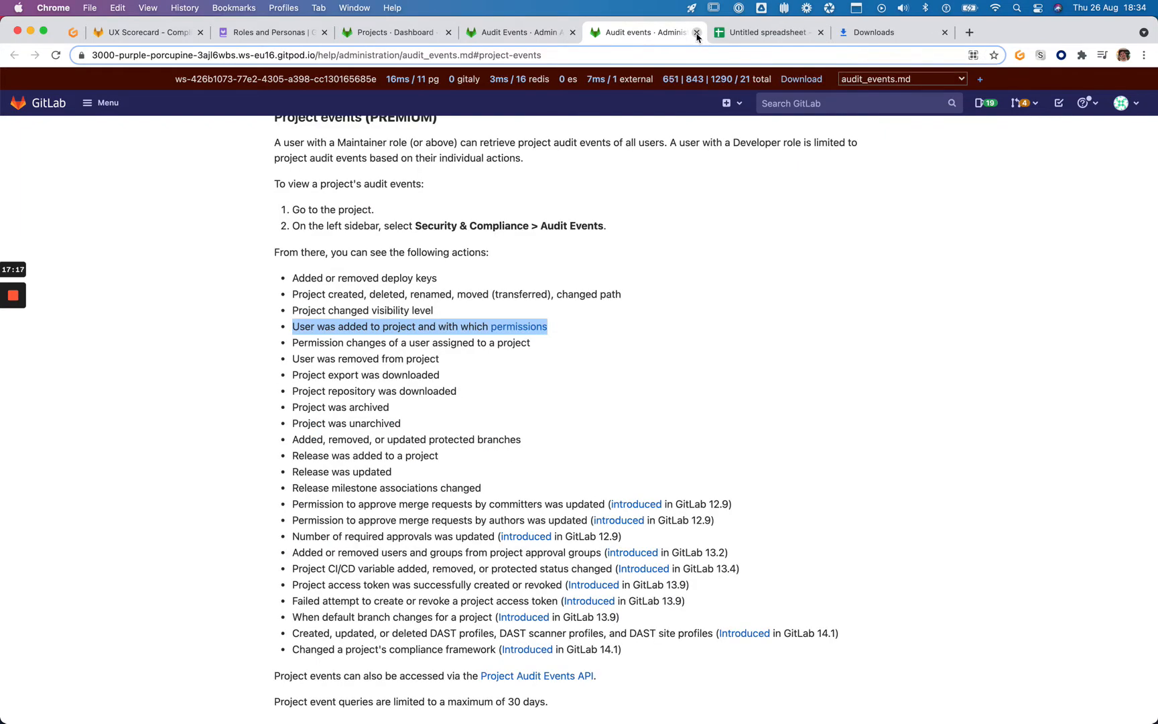
click(541, 34)
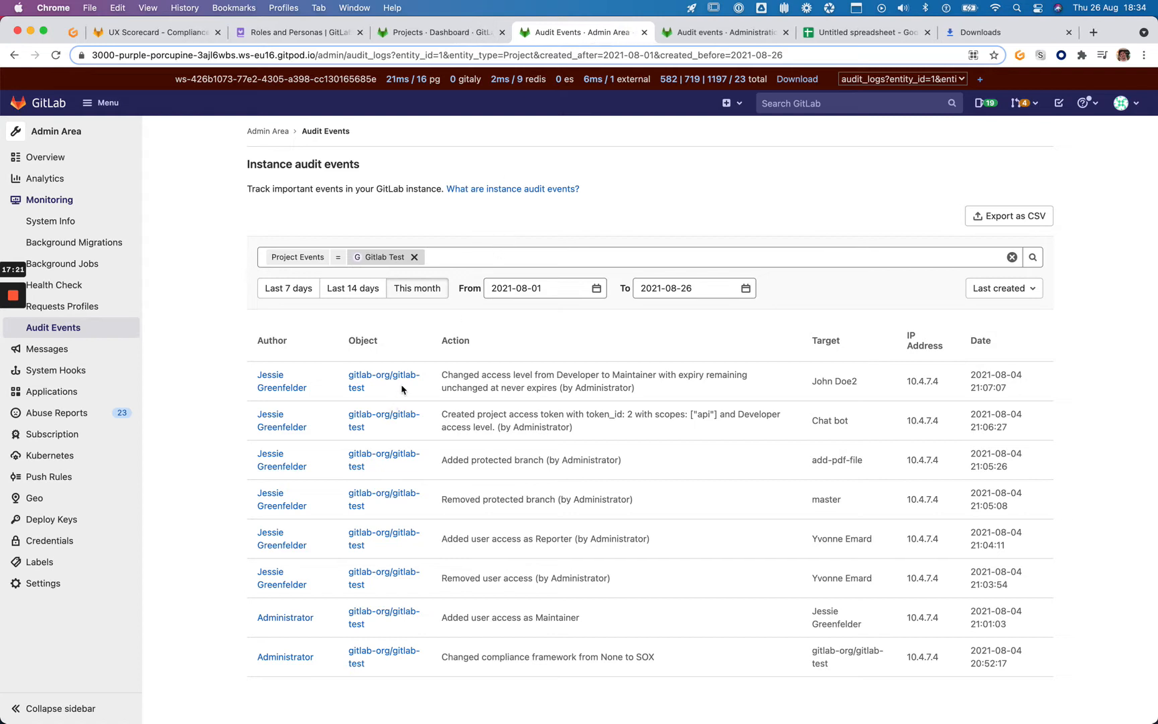
Mark the 'Added user access as Reporter' event and compare against the scorecard requirements
scroll(422, 412, down, 1)
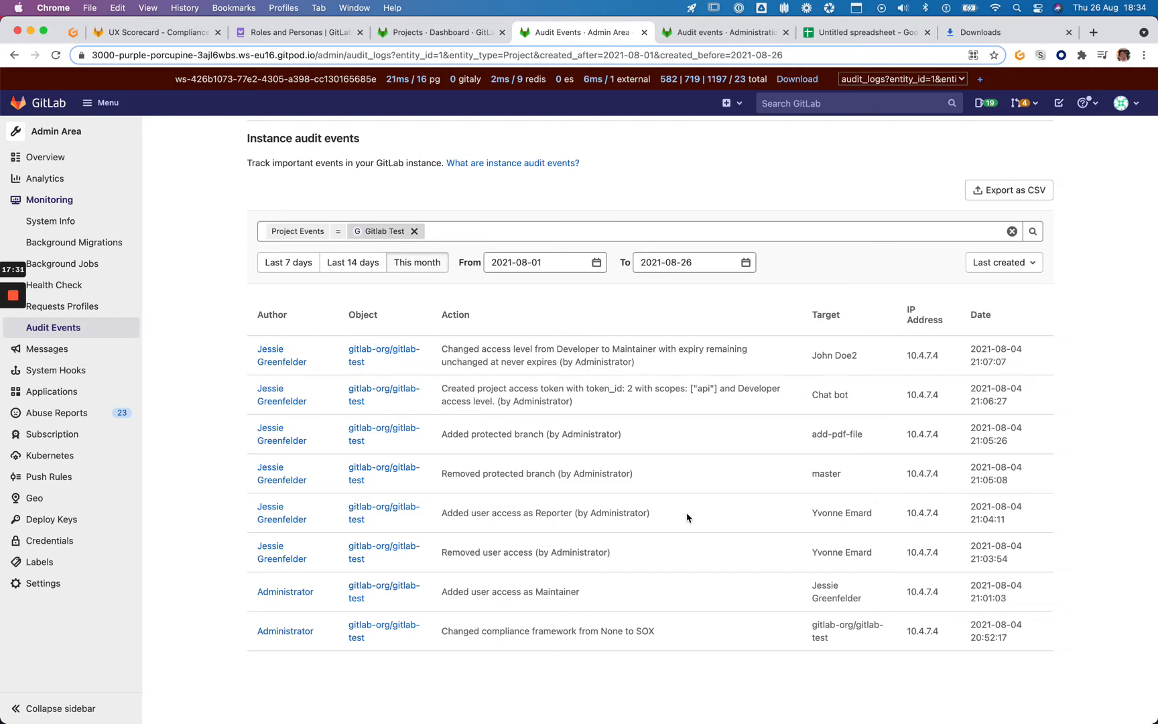
drag(446, 513, 692, 521)
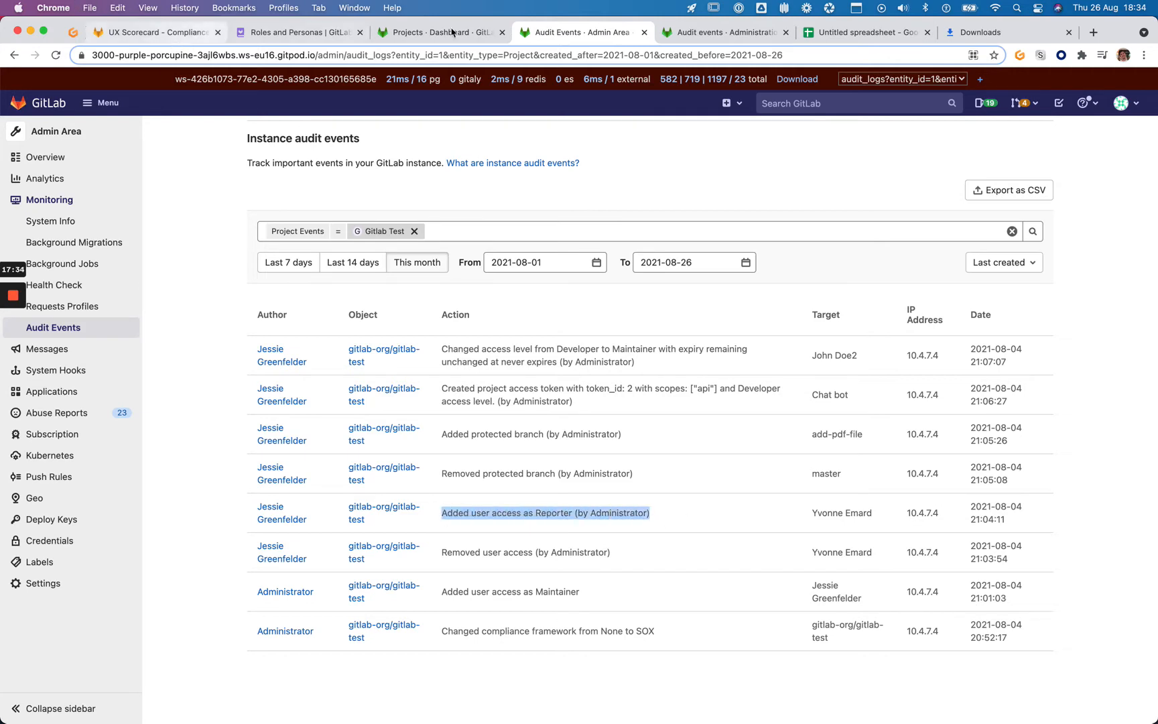
click(188, 35)
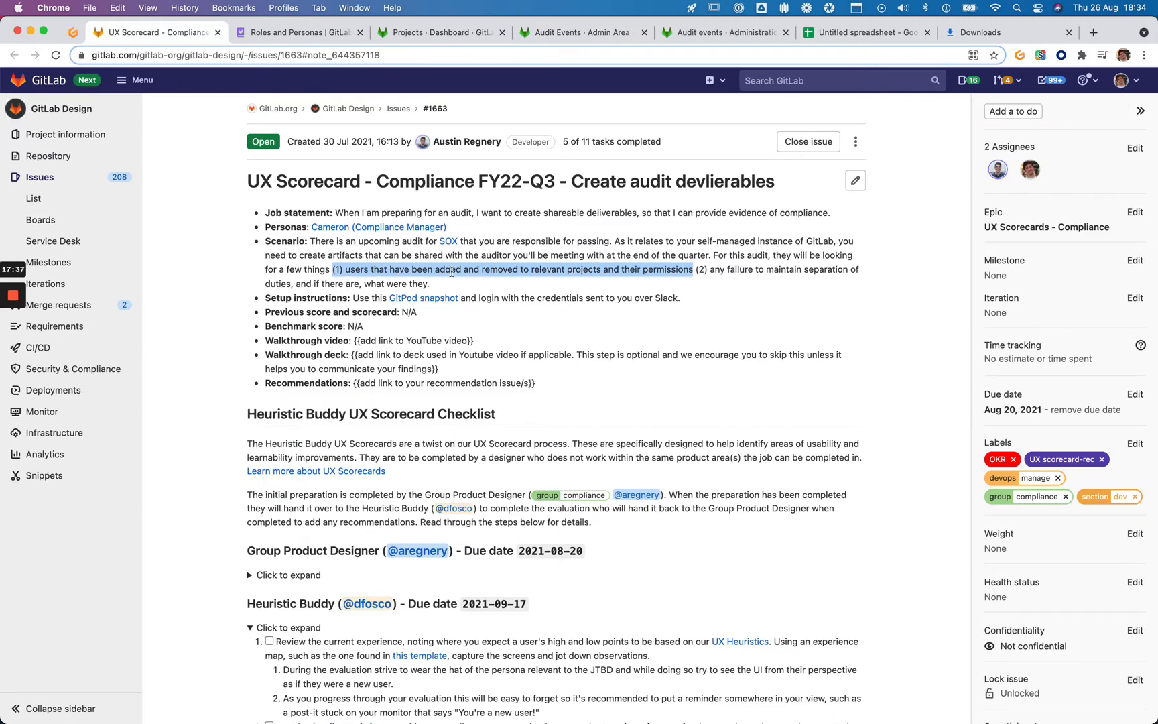
click(539, 38)
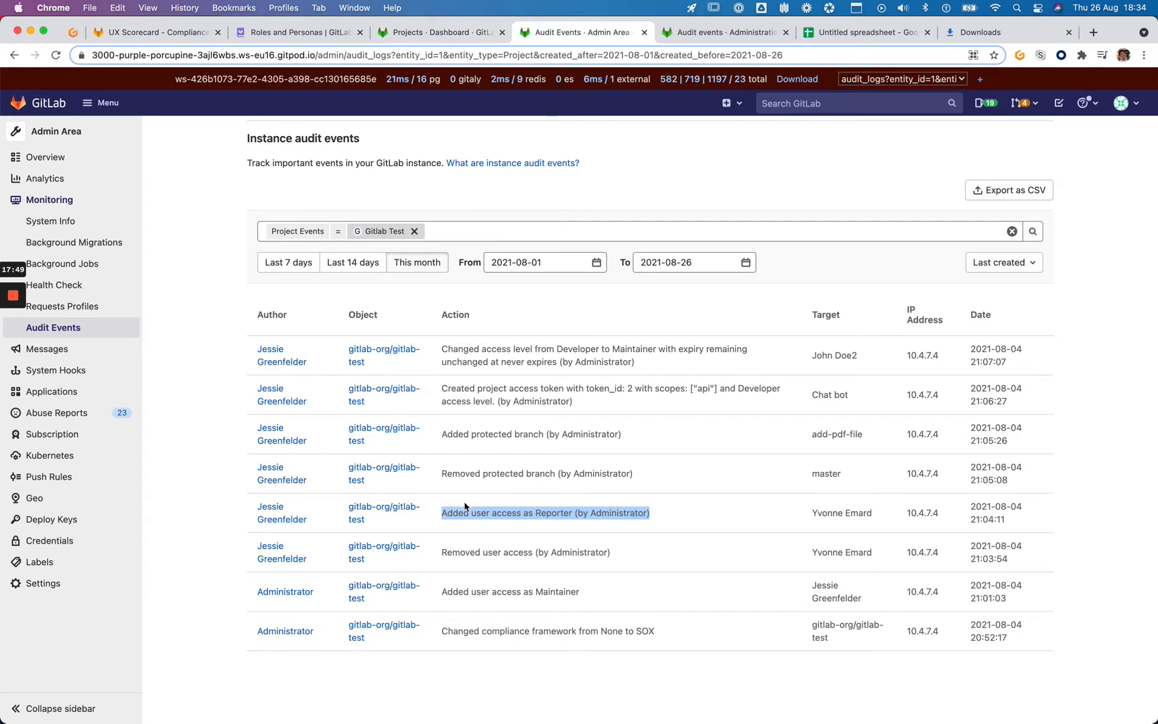
Mark the Removed user access and Added as Maintainer events, then return to the spreadsheet
drag(443, 550, 643, 558)
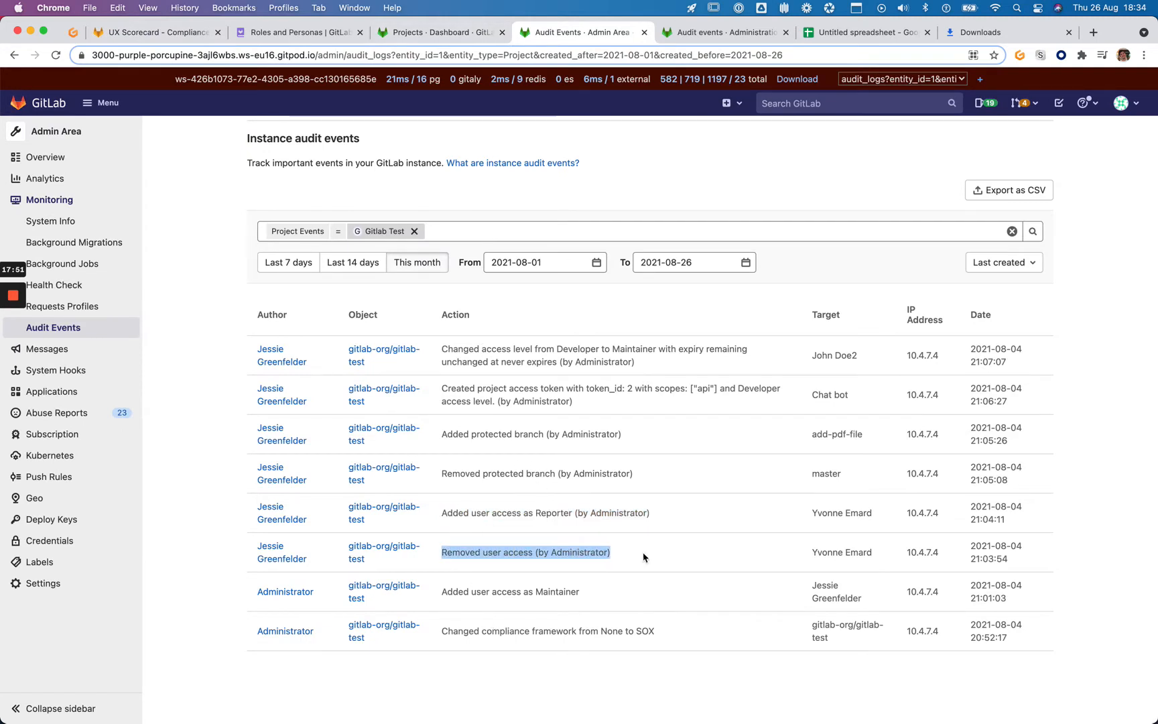
drag(442, 591, 442, 637)
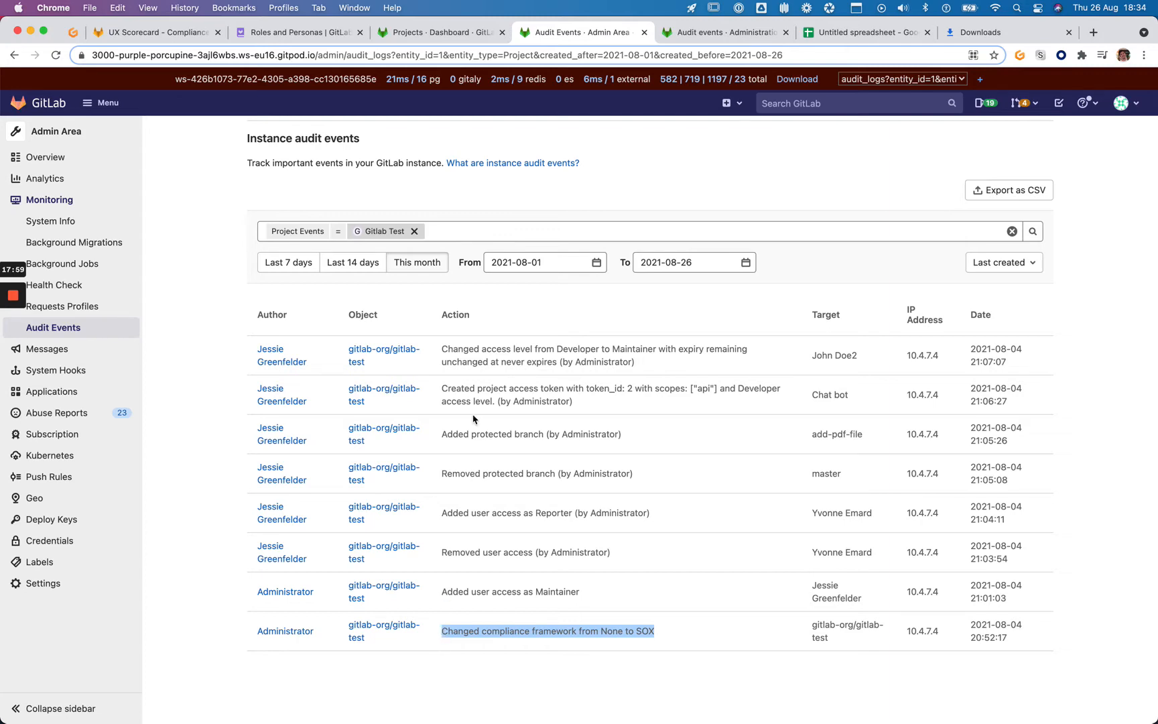
click(442, 349)
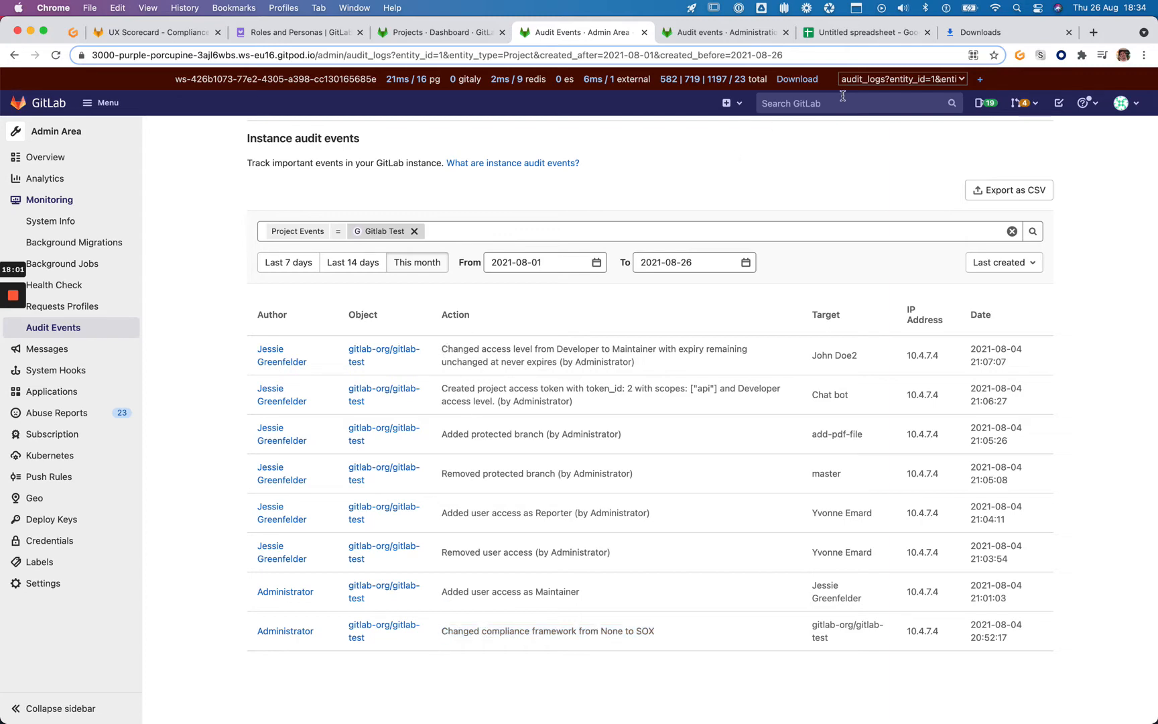
click(893, 39)
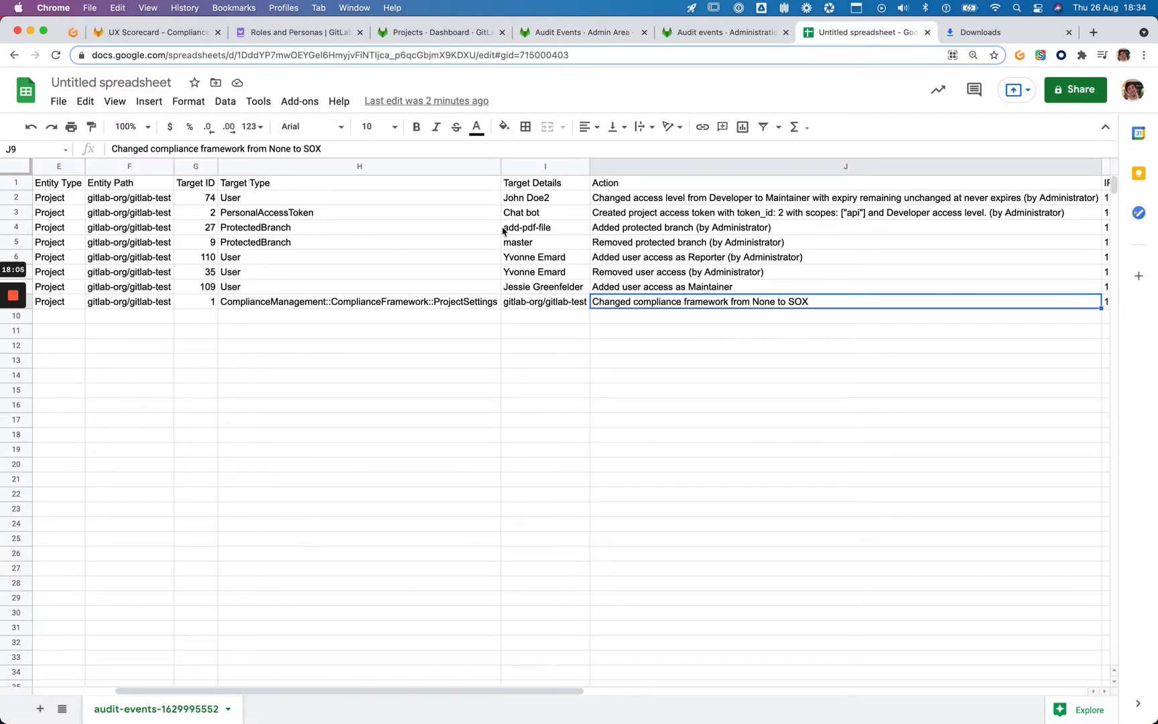
Bold the Reporter-added, access-removed and Maintainer-added user-access actions in J6, J7 and J8
scroll(681, 224, right, 4)
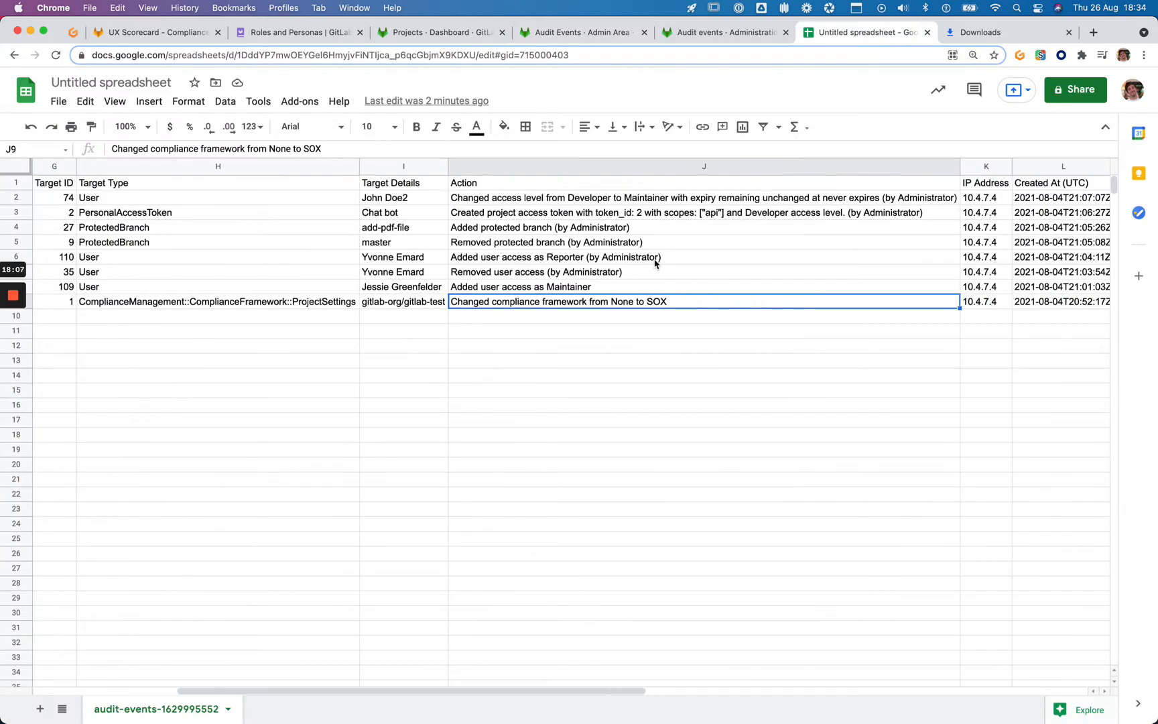
click(673, 245)
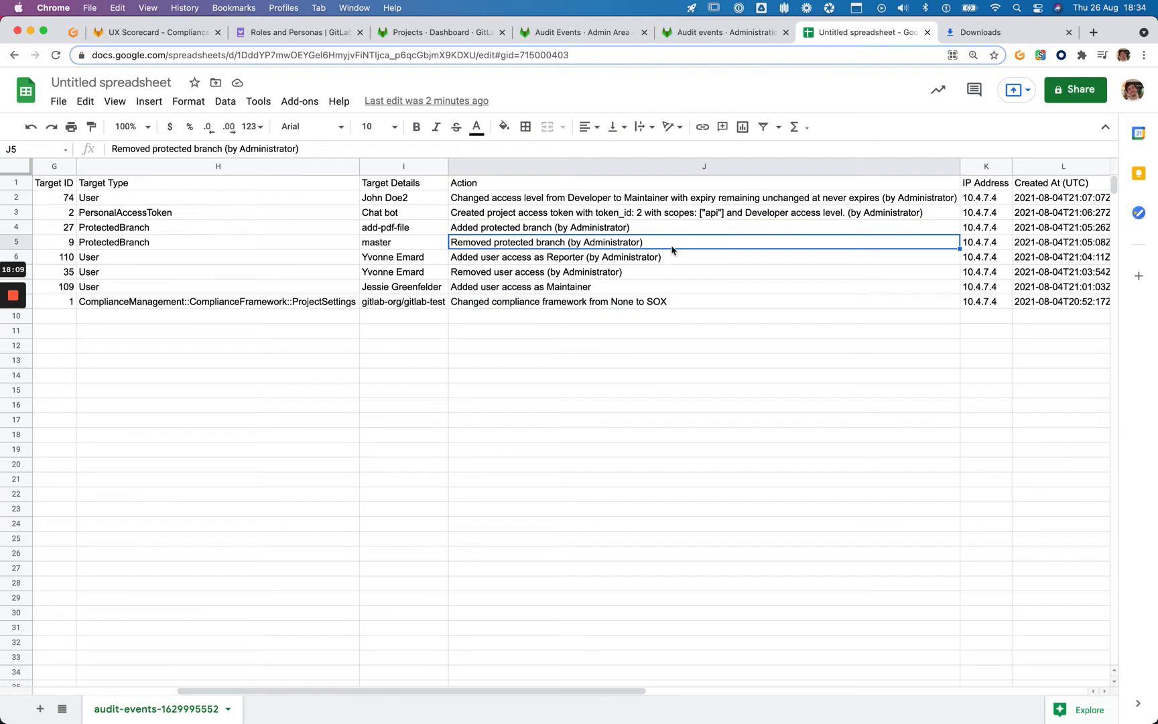
key(Up)
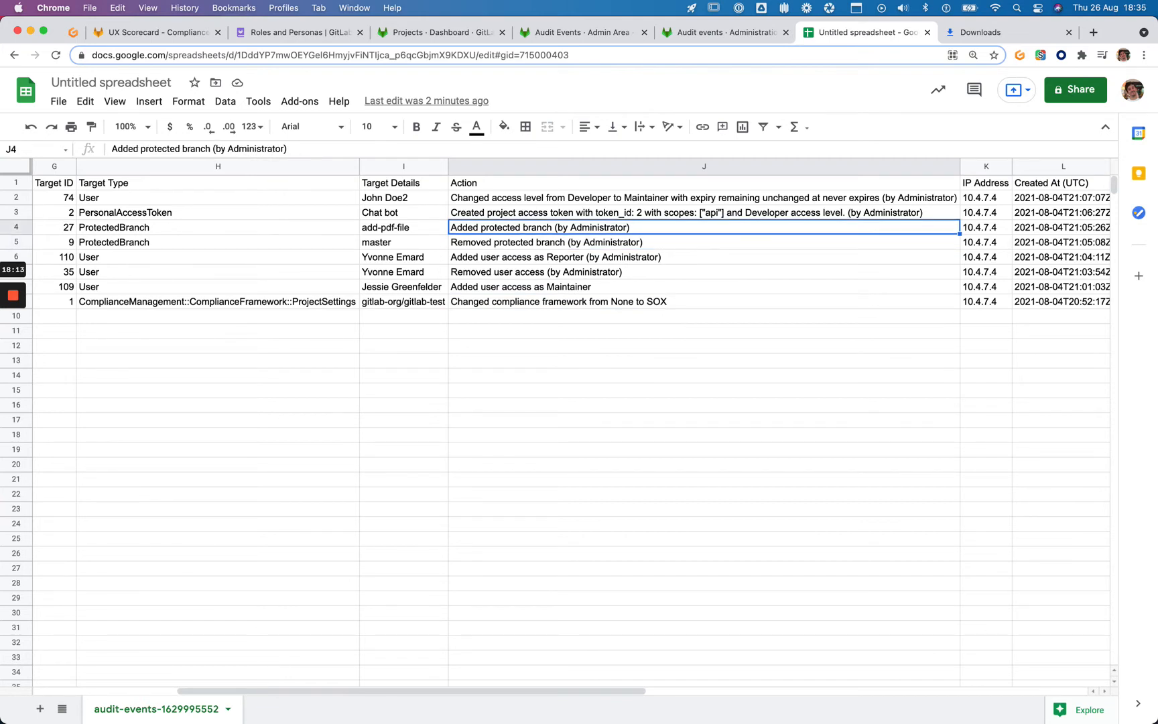
key(Down)
key(Down)
key(super+b)
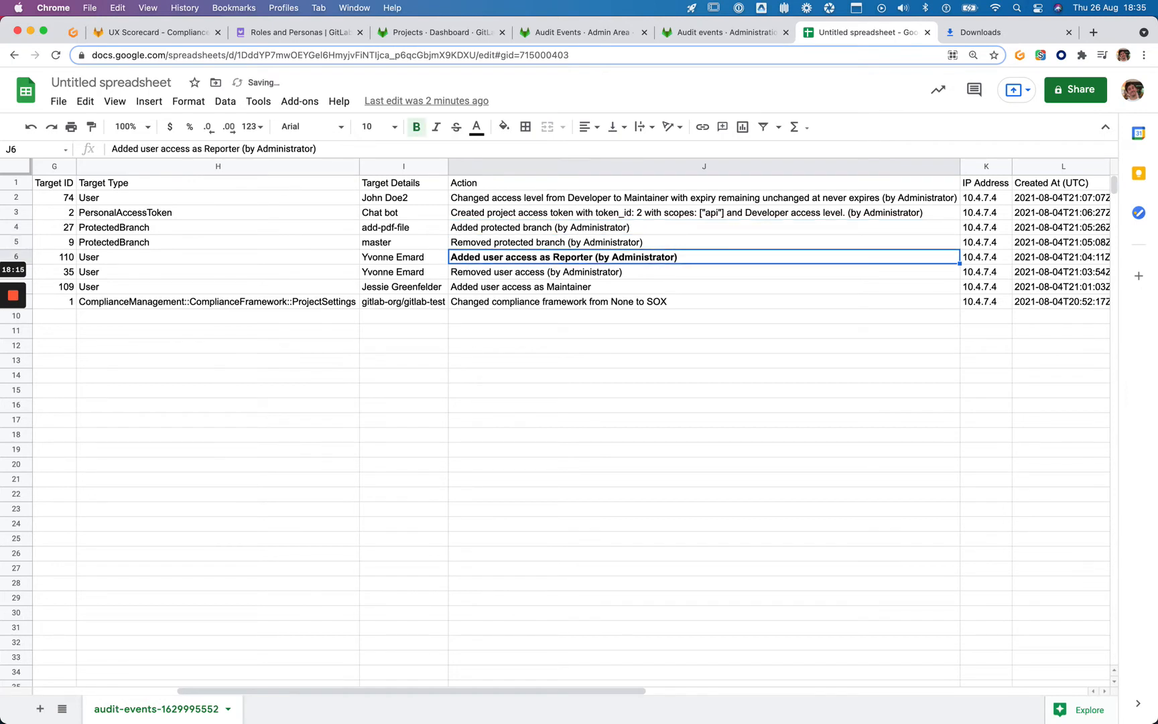
key(Down)
key(super+b)
key(Down)
key(super+b)
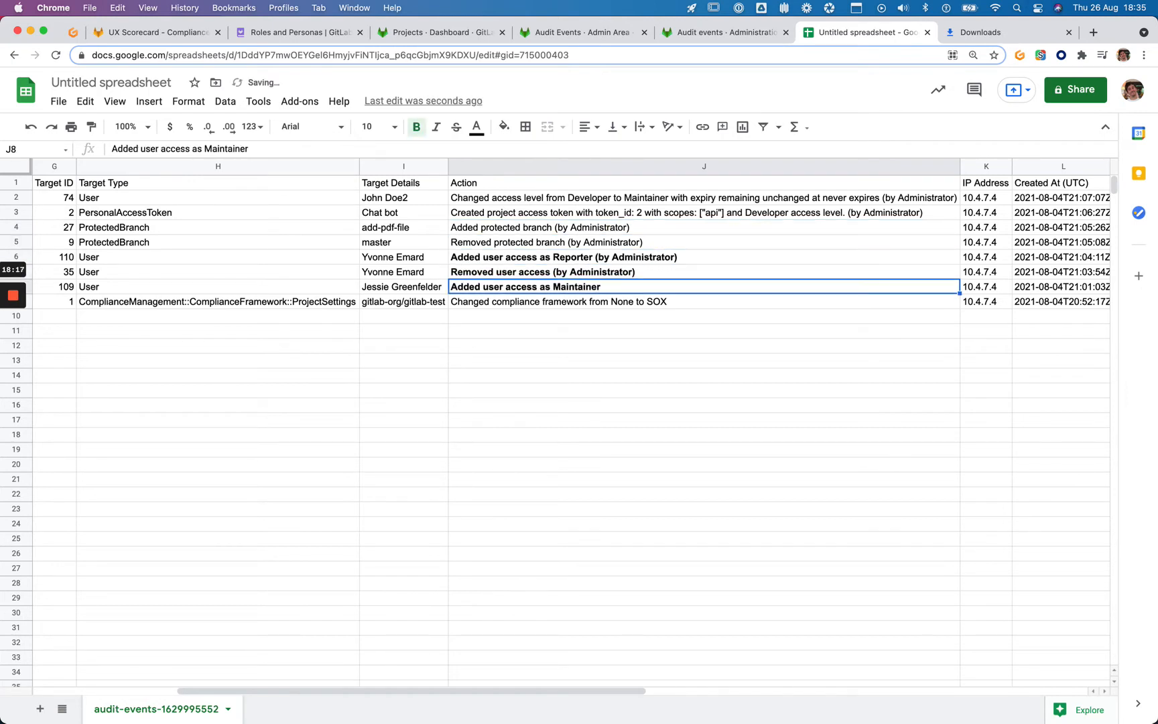
Bold the access level change action in cell J2
key(Up)
key(Up)
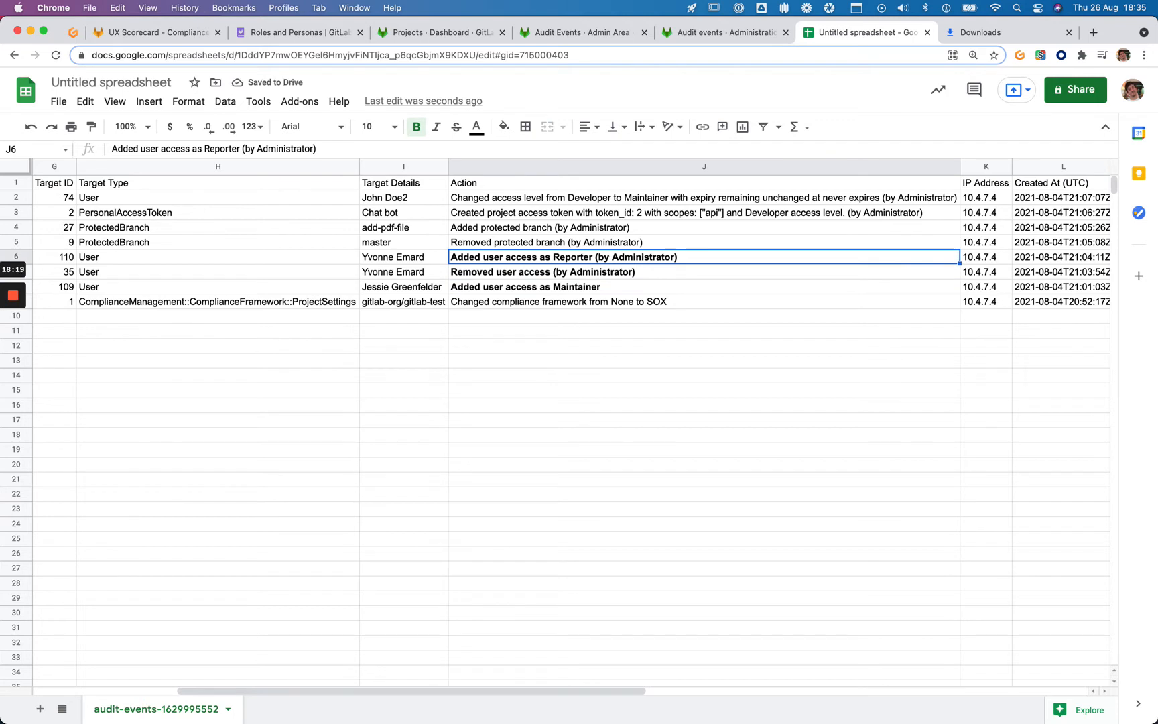
key(Up)
key(Up)
key(Up)
key(Up)
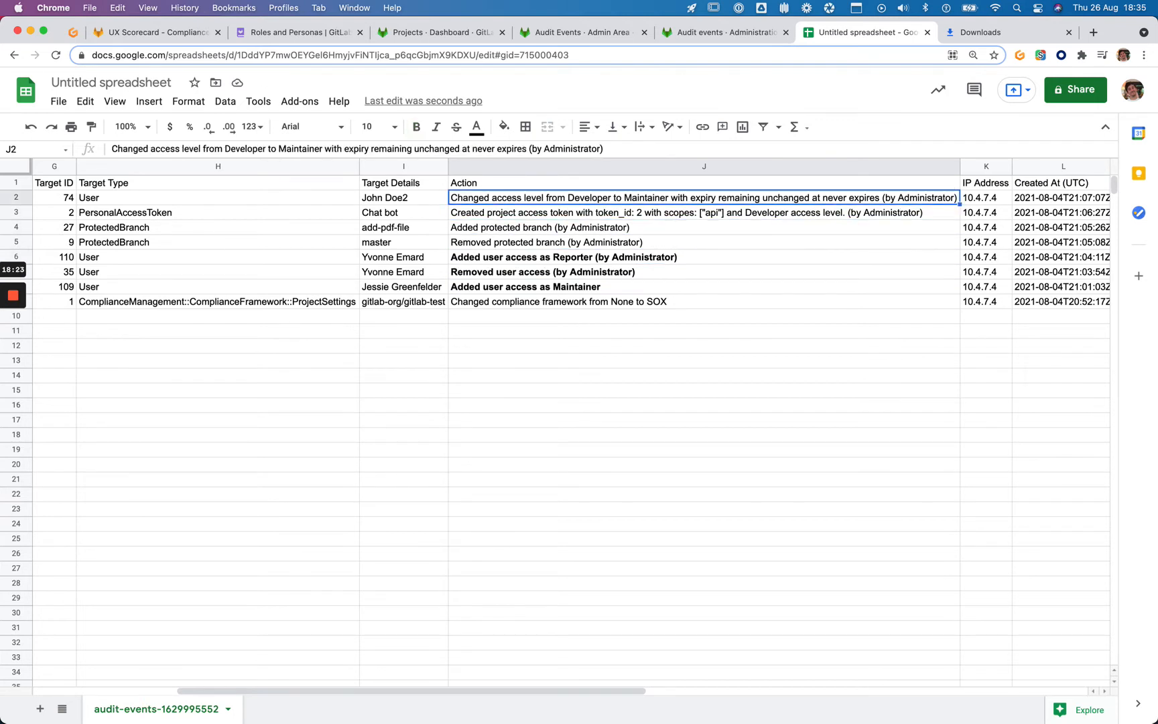
key(cmd+b)
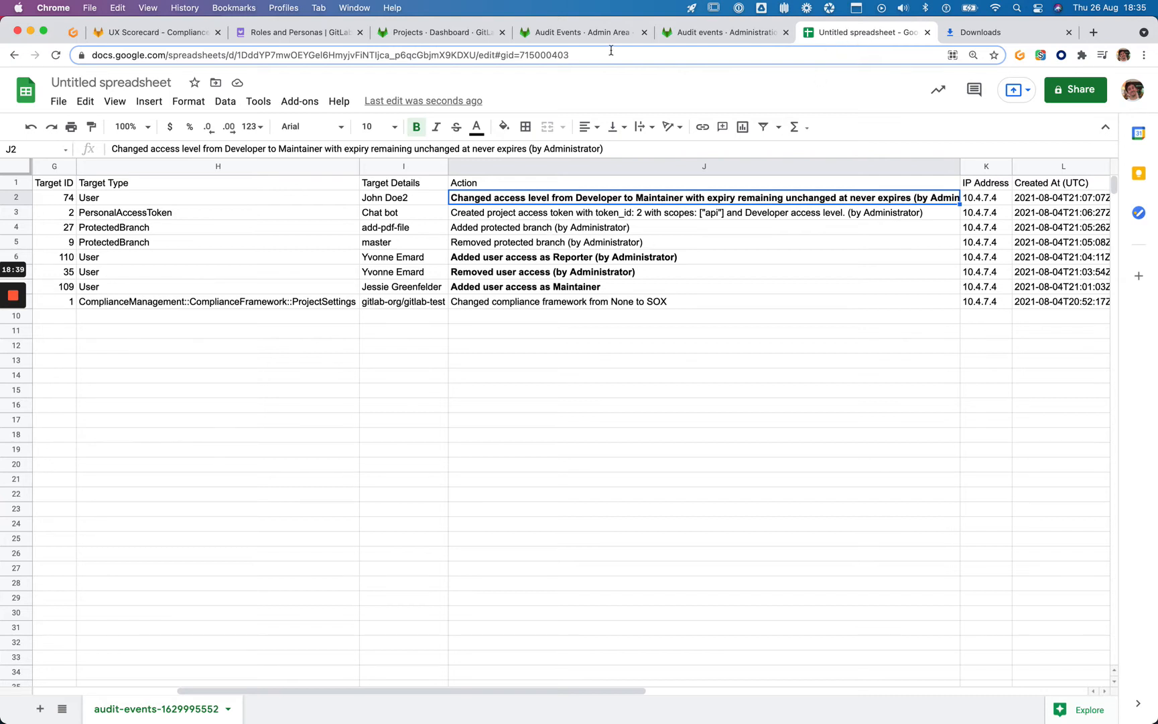
Switch from the spreadsheet, via the UX Scorecard issue, to the GitLab audit events documentation
click(178, 35)
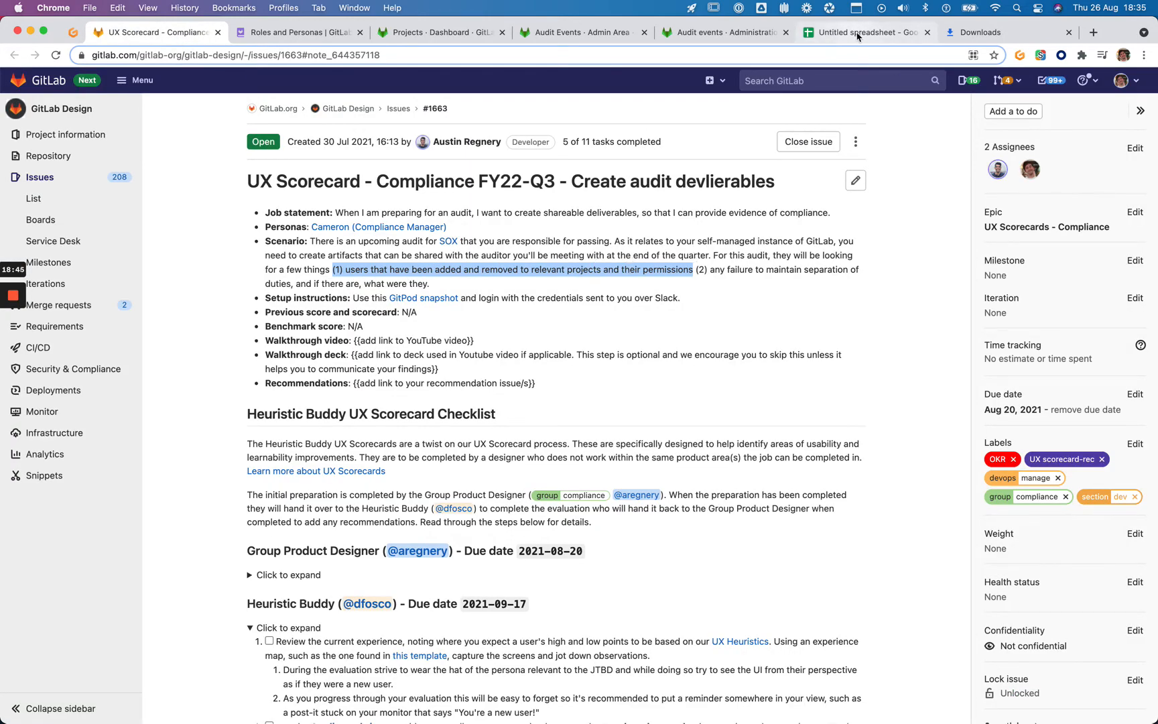
click(724, 32)
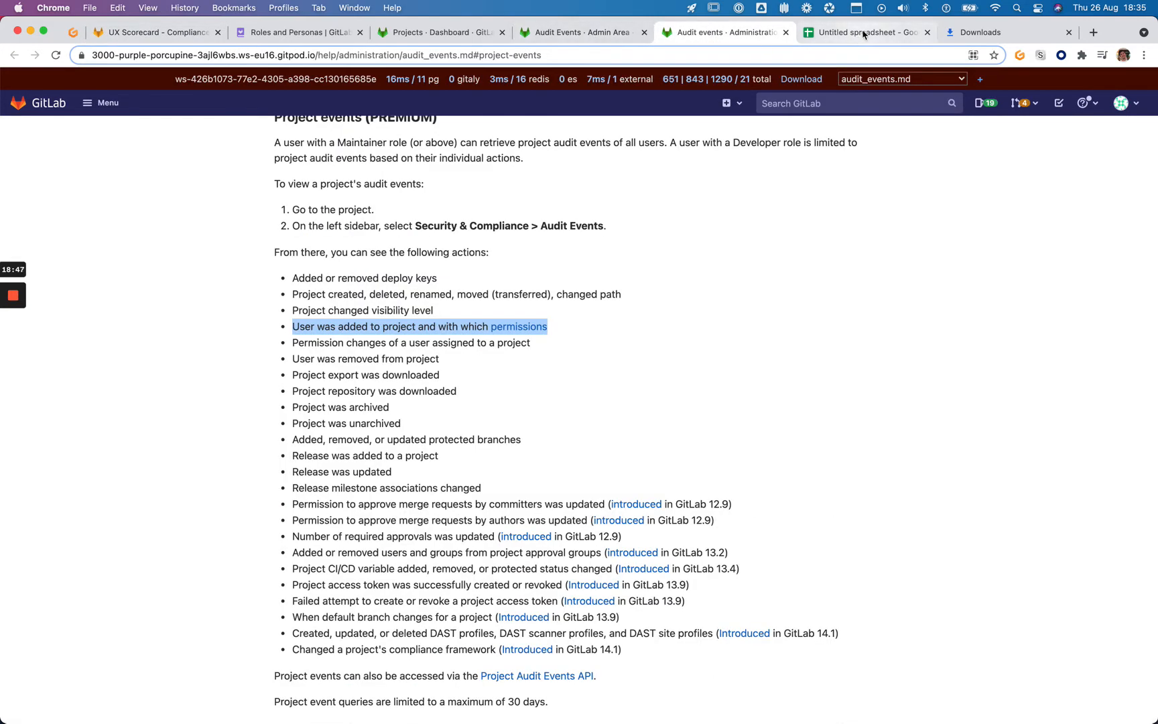
Remove the Project Events token from the instance audit events and rerun the unfiltered search
click(599, 35)
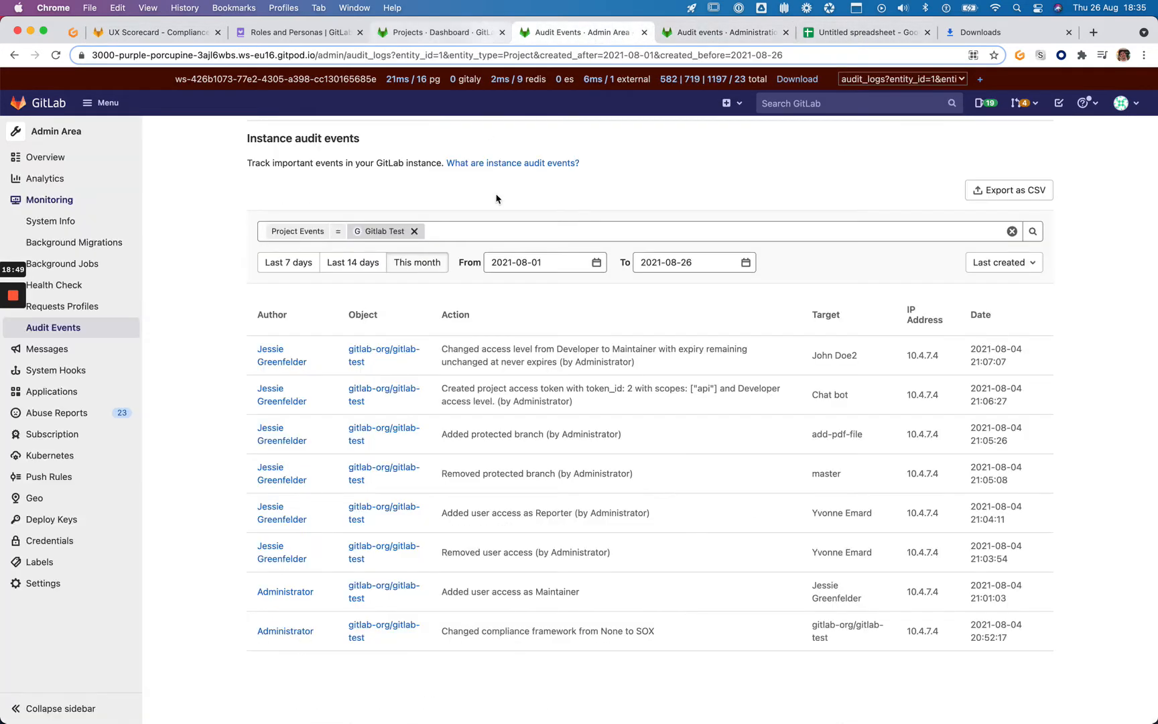
scroll(475, 214, up, 1)
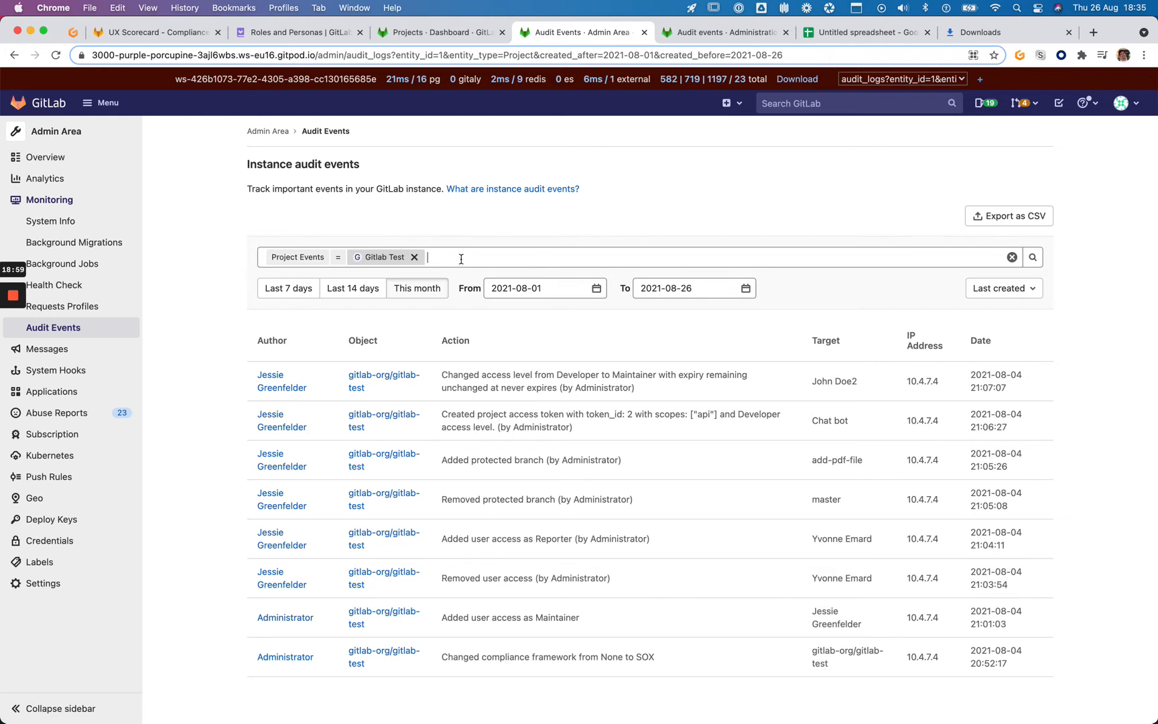
text(even)
click(297, 258)
click(562, 261)
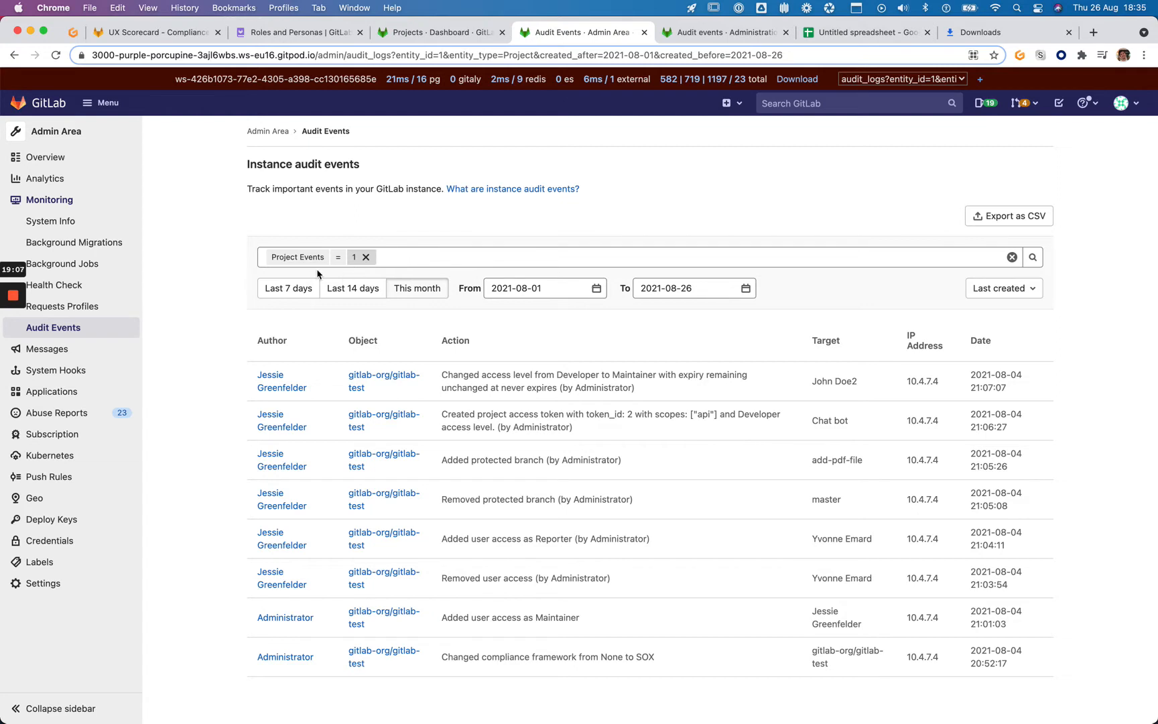
click(366, 256)
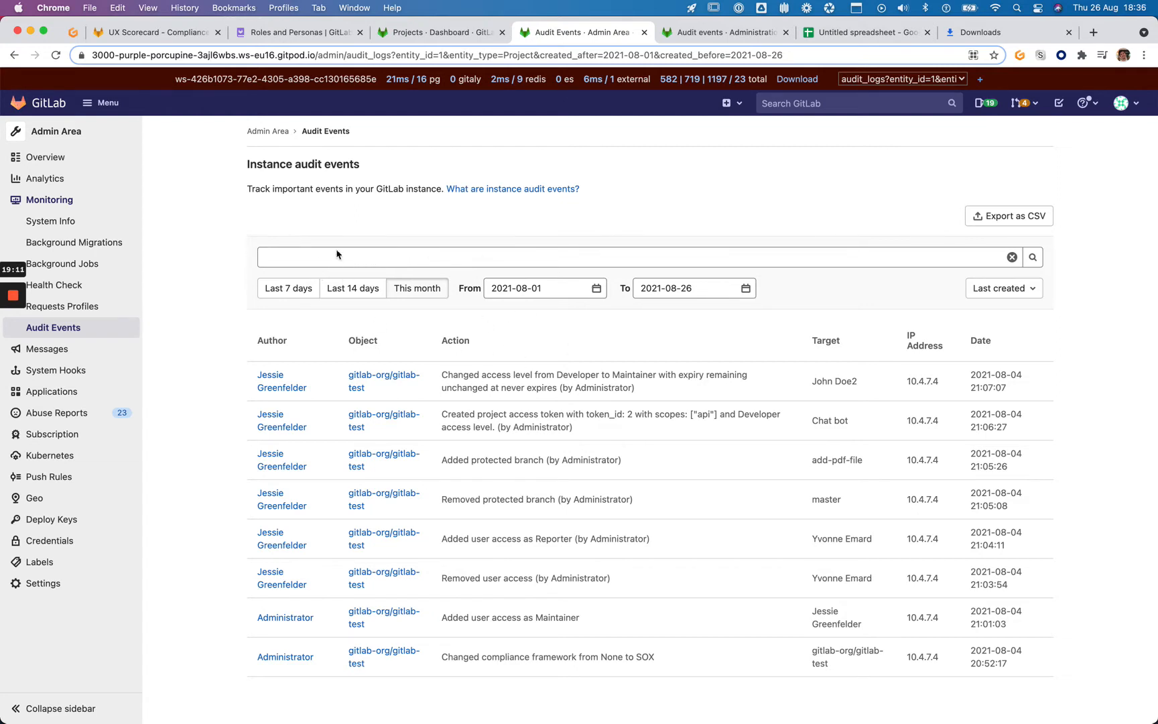
click(1012, 257)
click(1027, 256)
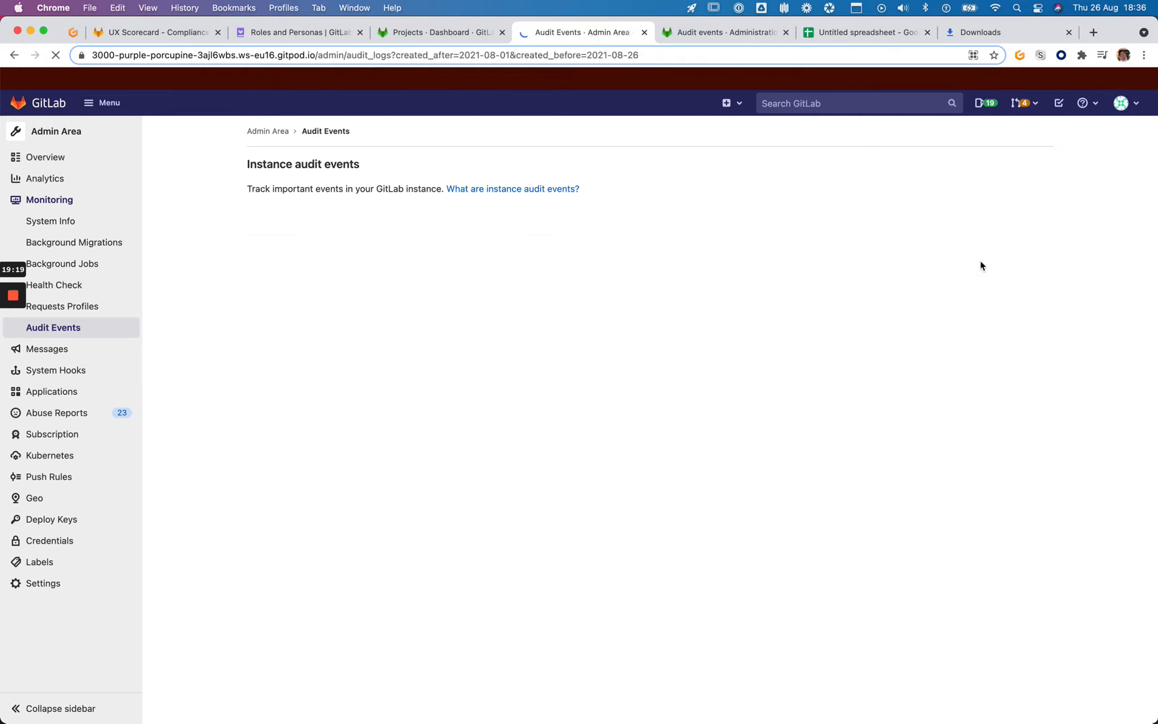
Filter the instance audit events to Project Events: Gitlab Test, then return to the exported spreadsheet
click(886, 262)
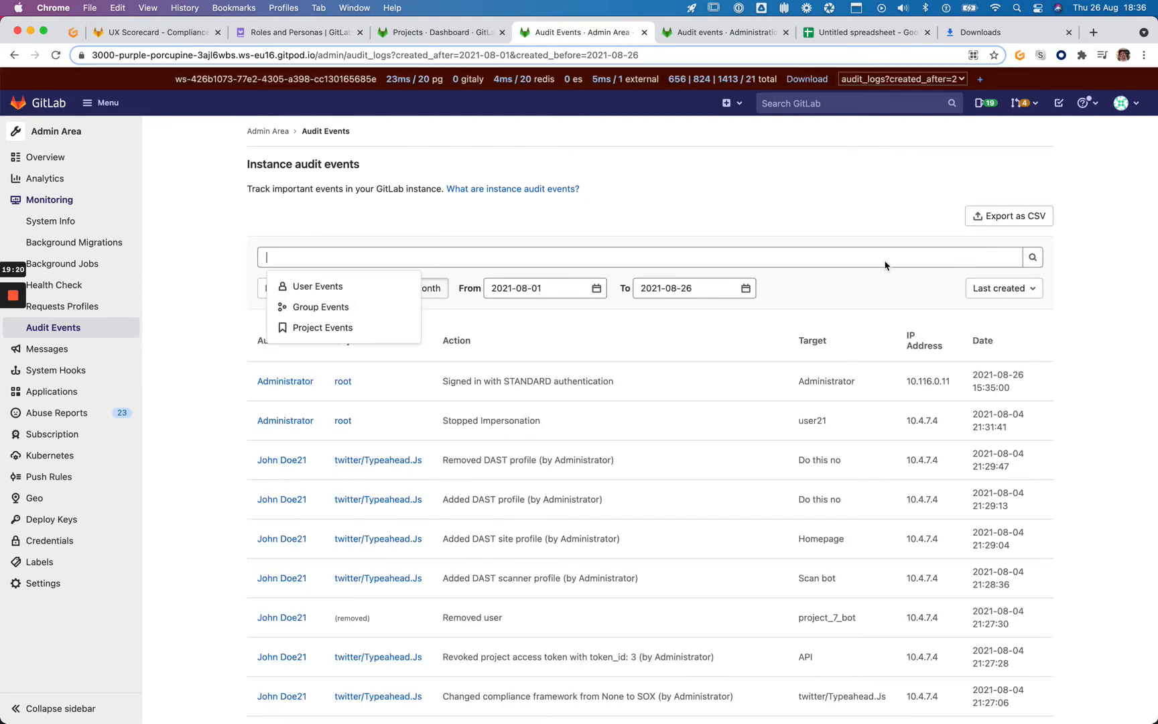
click(295, 287)
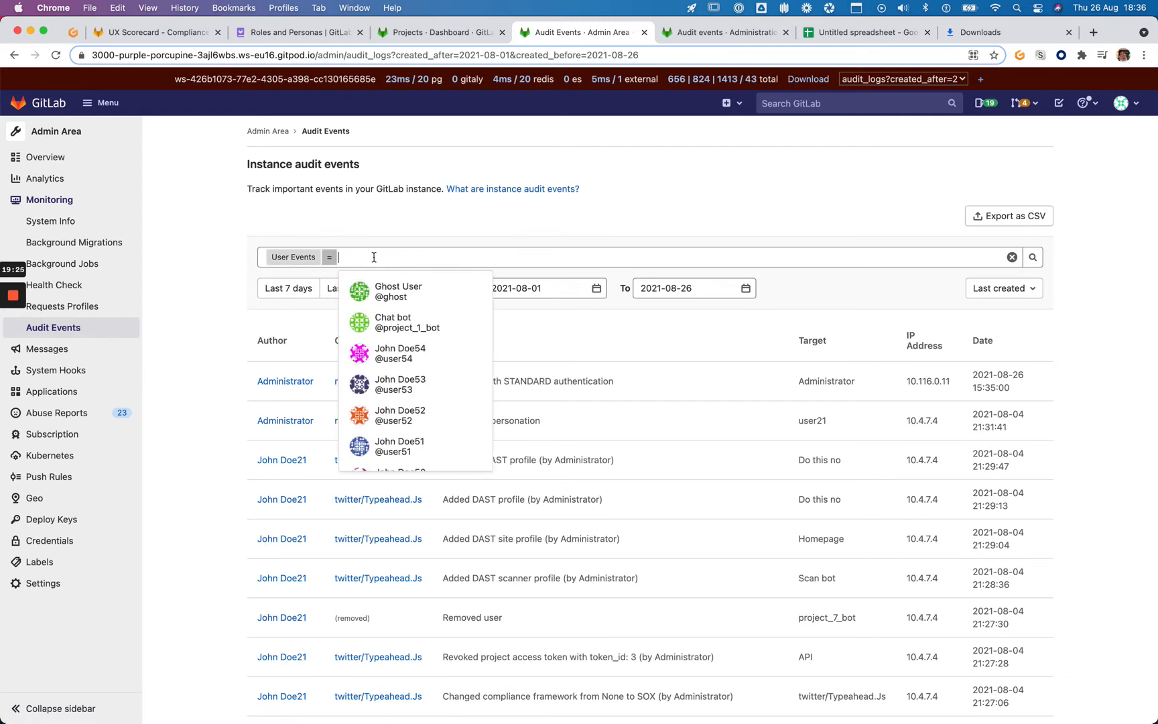
key(Escape)
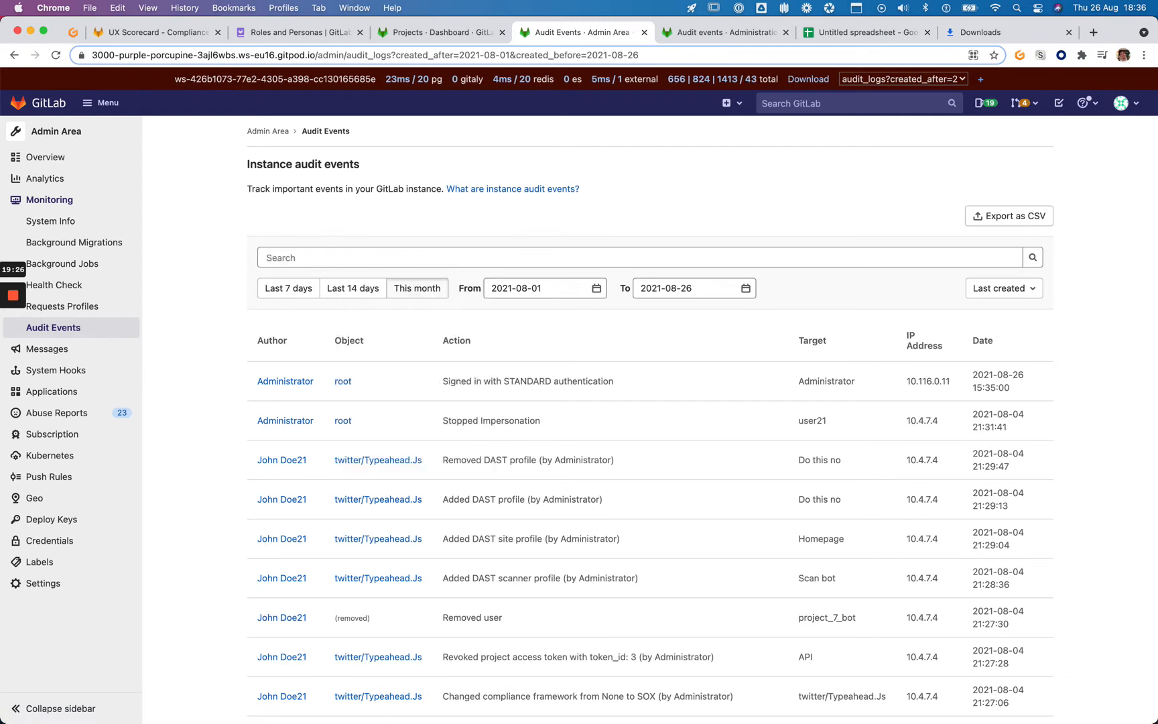
click(374, 258)
click(377, 307)
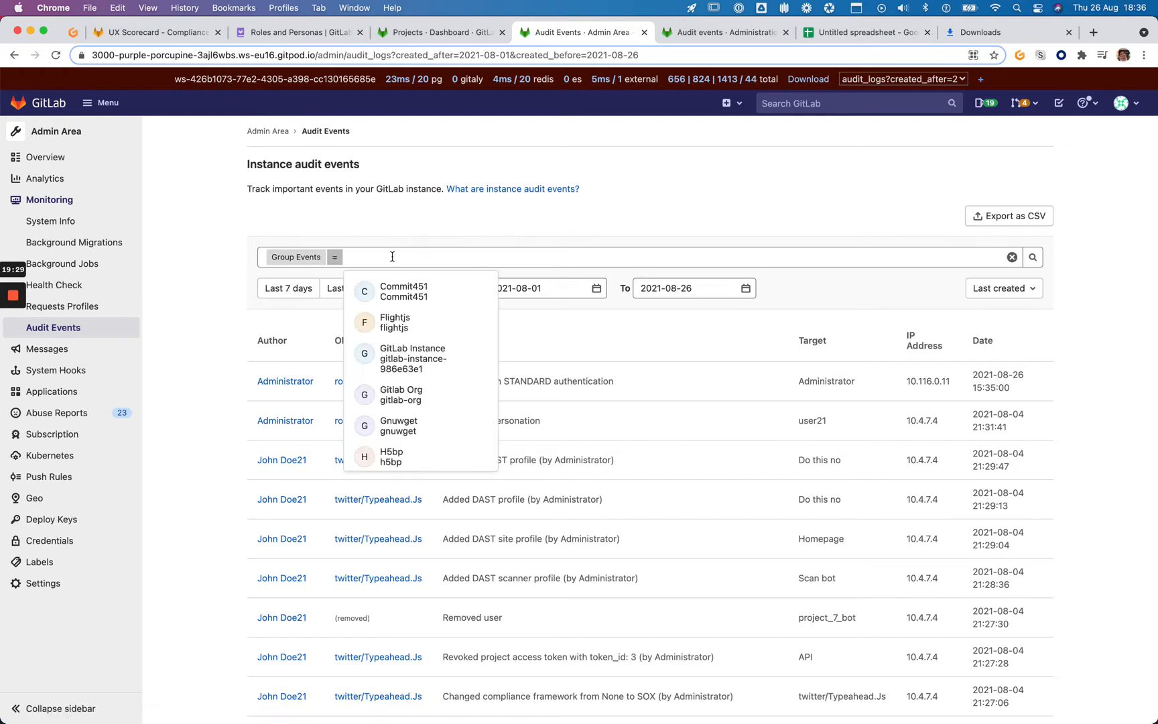
key(Escape)
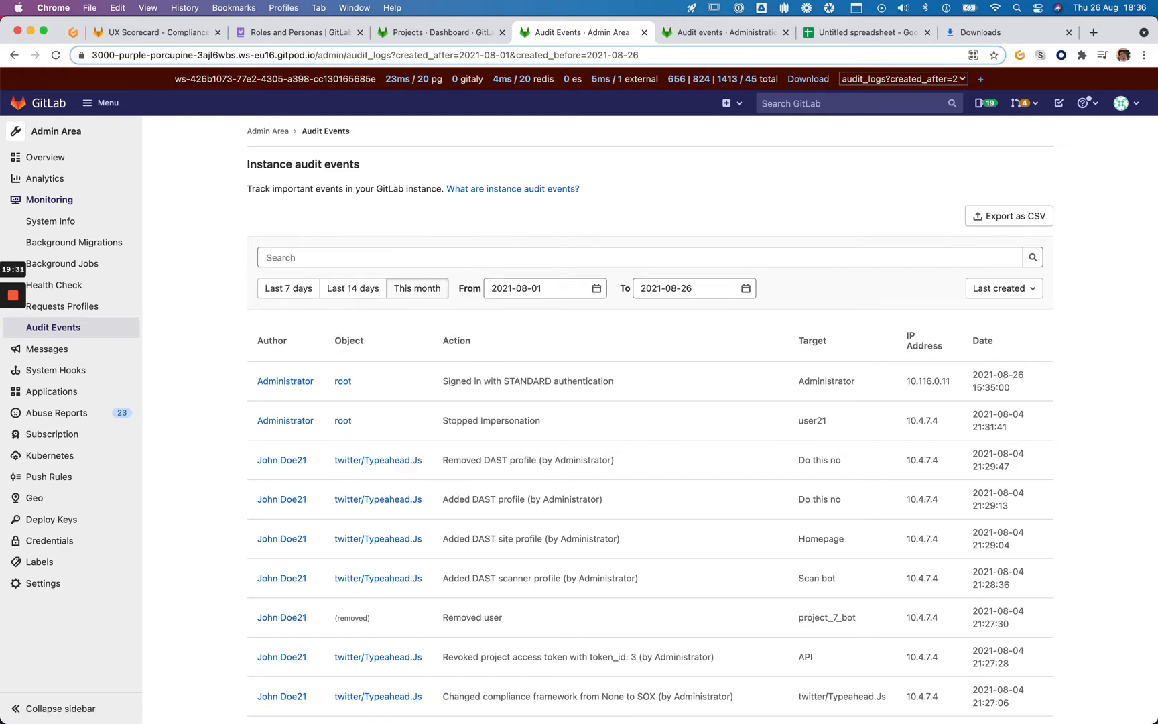
click(405, 261)
click(361, 329)
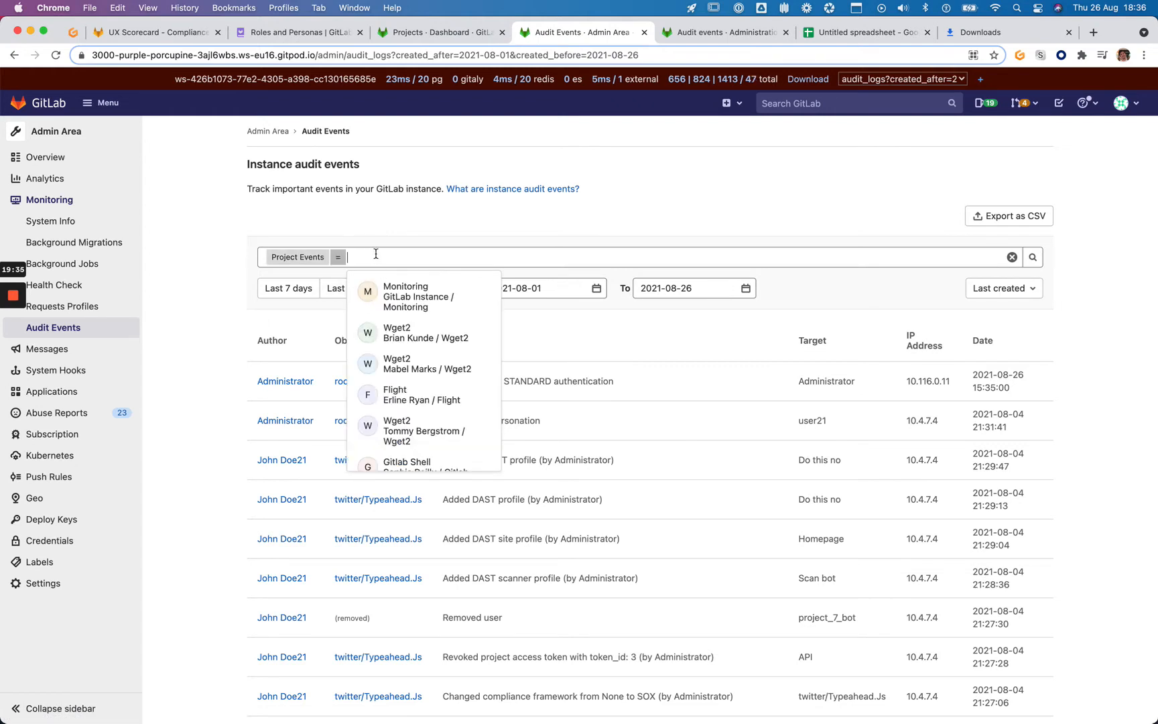
text(gitl)
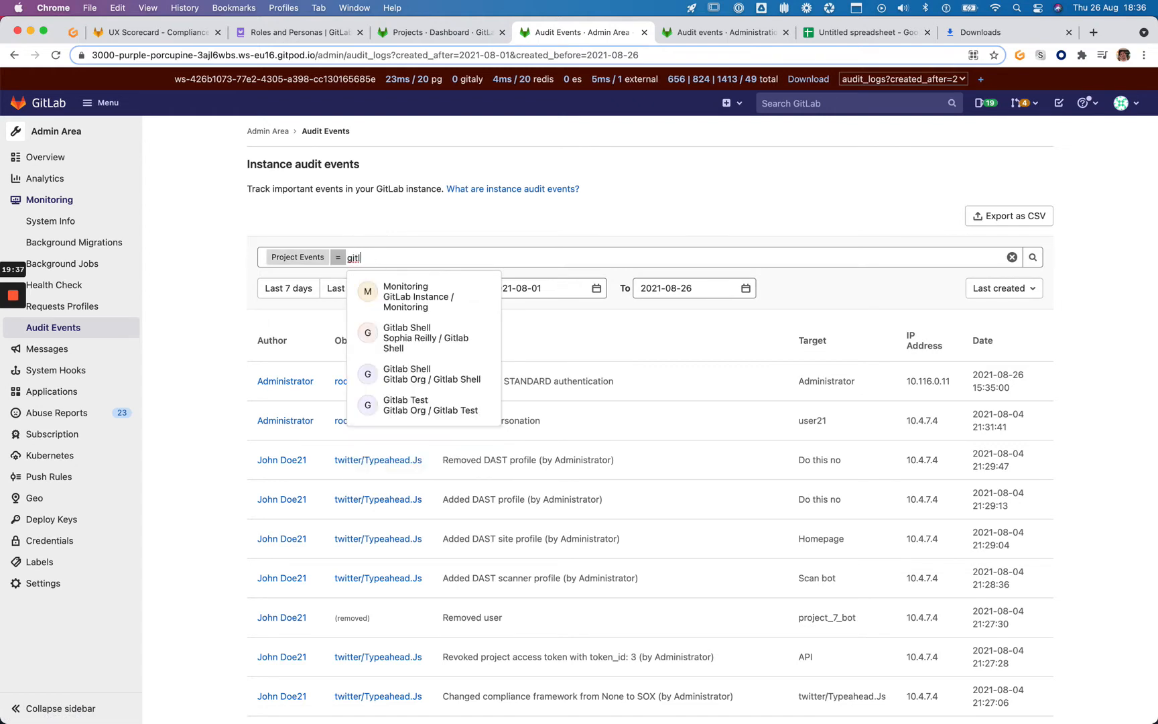
click(402, 404)
click(1039, 259)
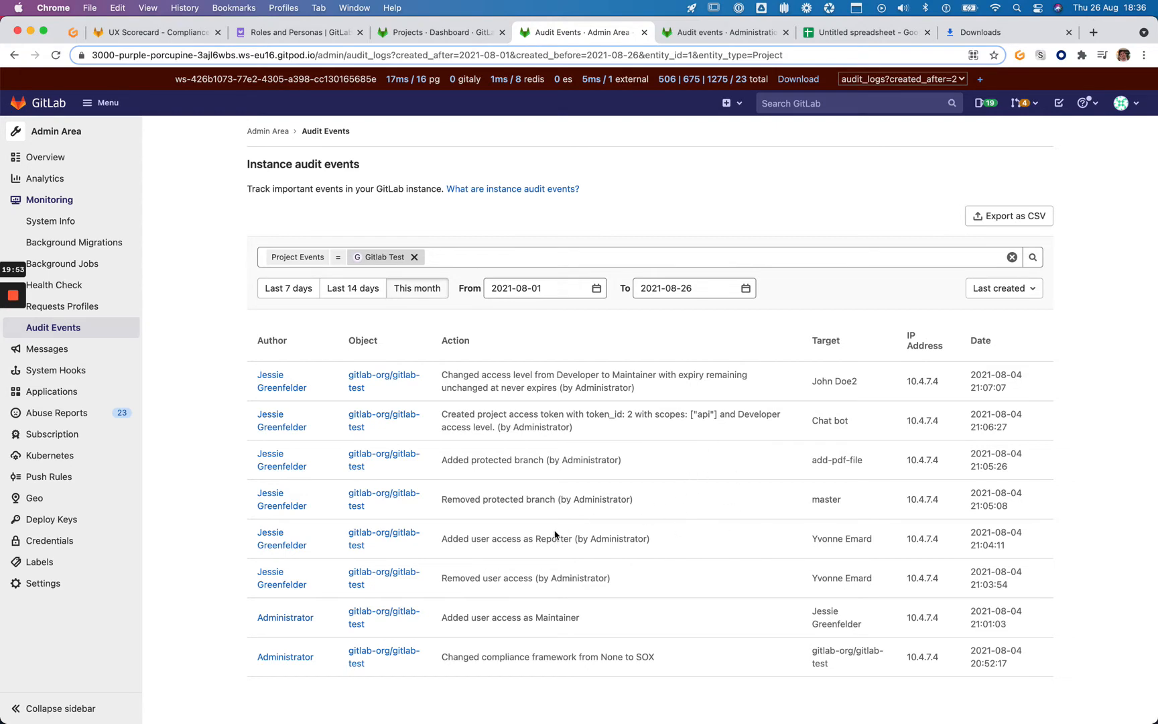
click(831, 33)
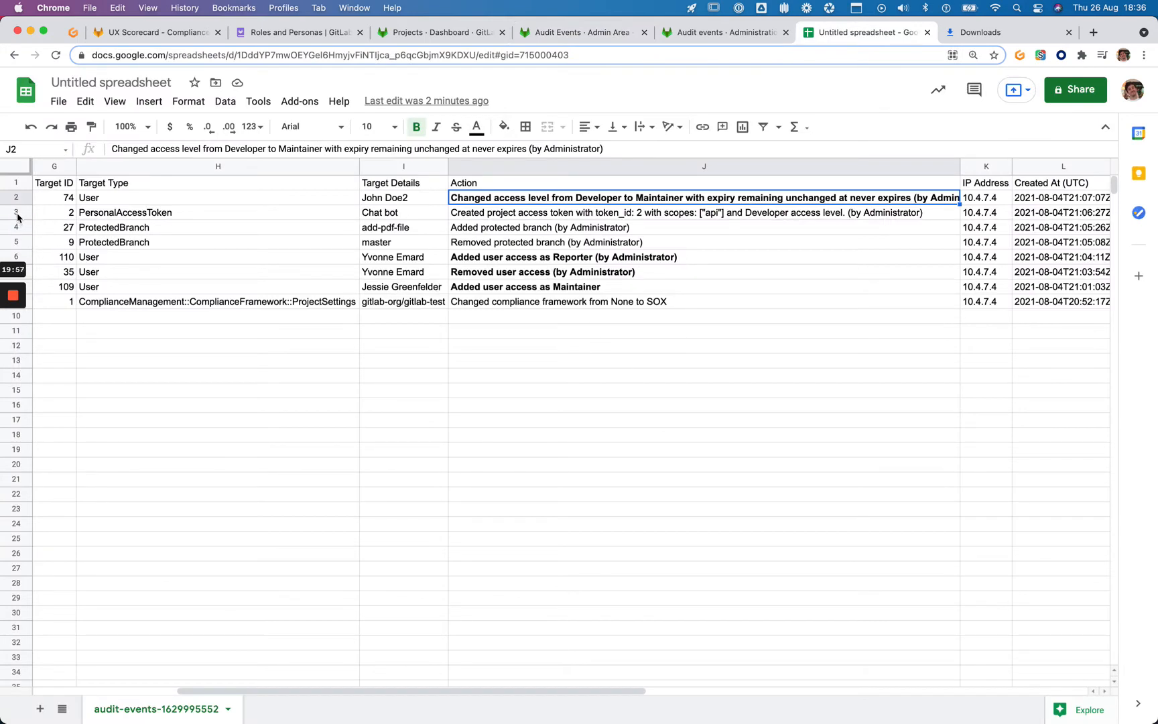
Delete rows 3–5 holding the access-token and protected-branch events
drag(18, 216, 9, 245)
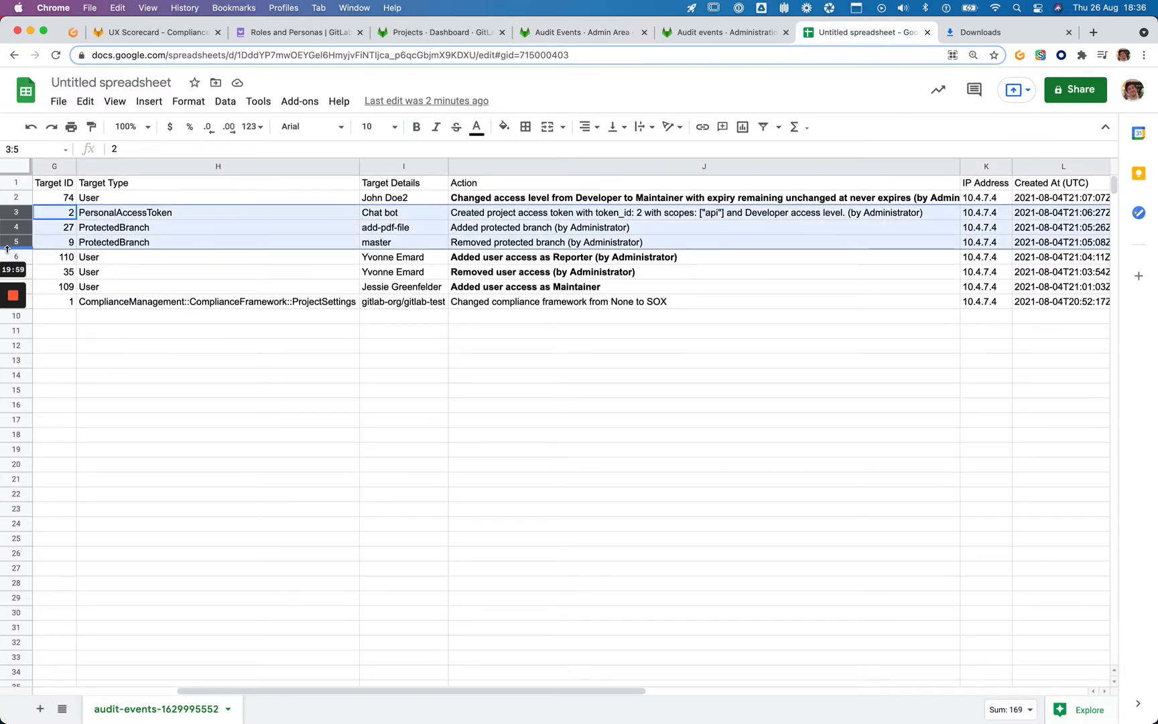
key(BackSpace)
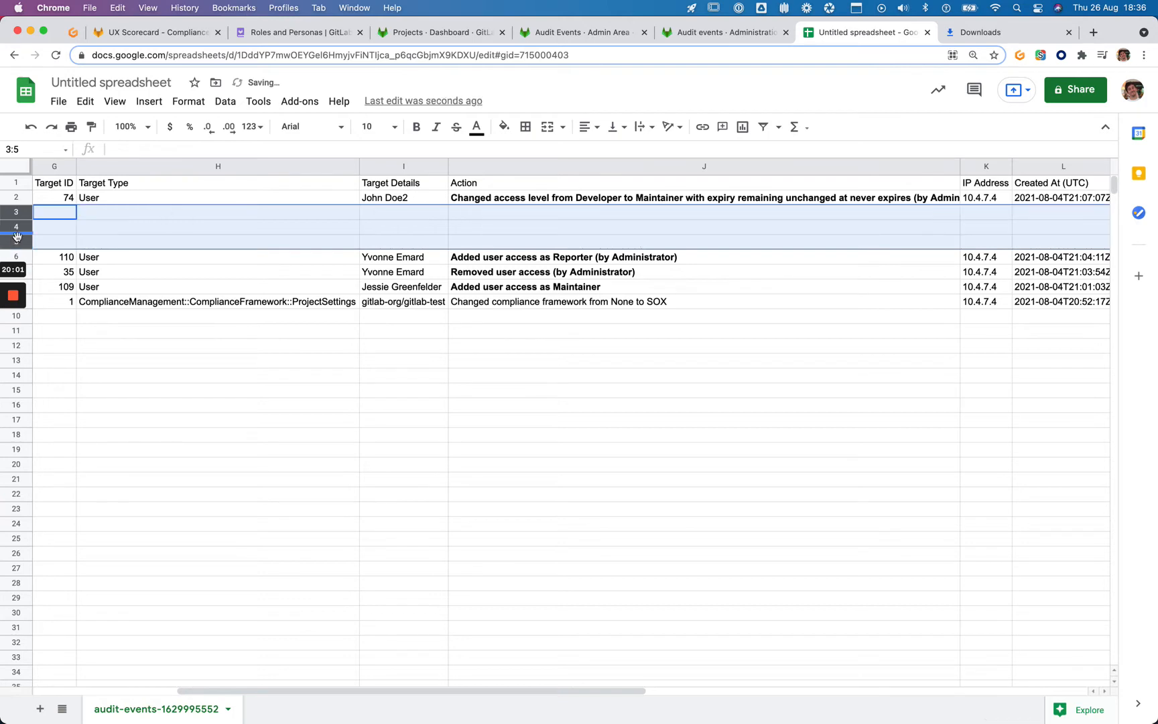
right_click(56, 231)
click(131, 391)
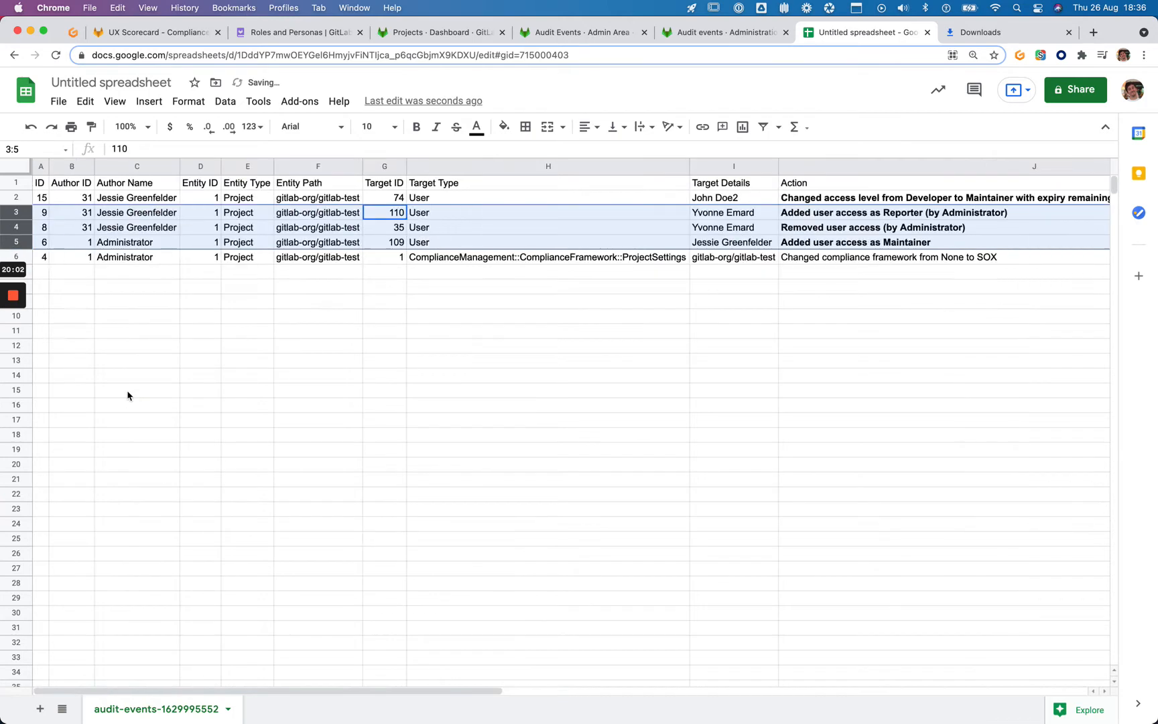
Delete the compliance-framework row 6, leaving four user-access events, and screenshot the trimmed sheet
click(124, 260)
click(18, 257)
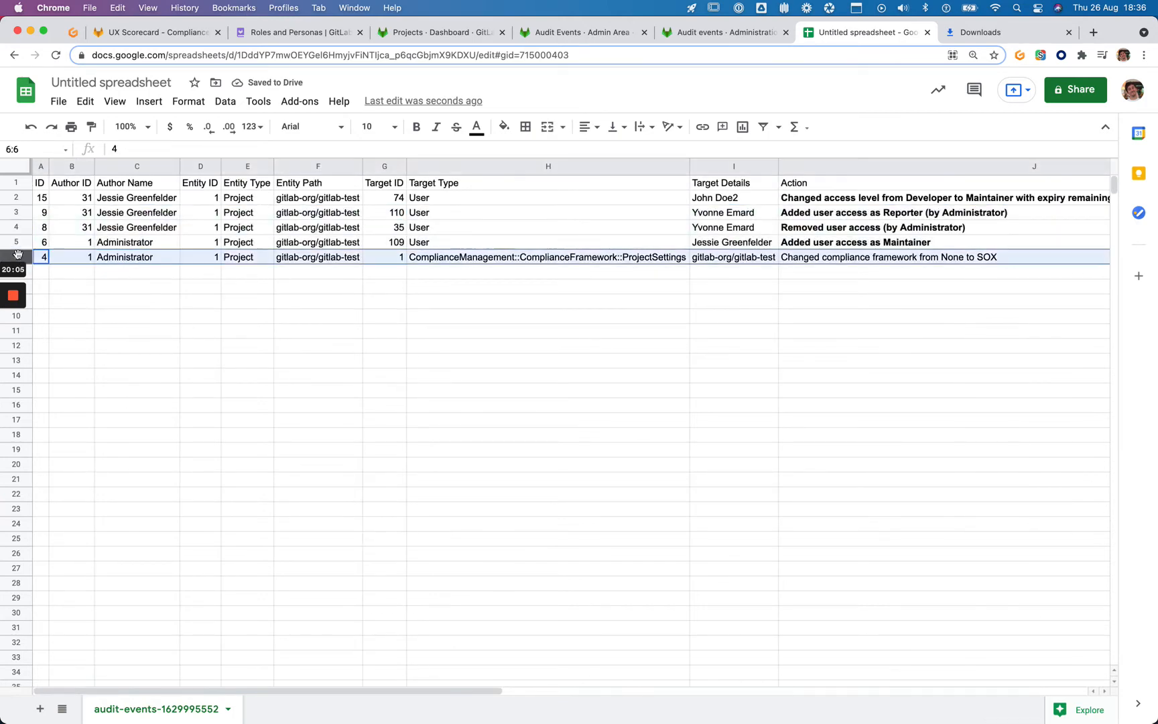
right_click(375, 260)
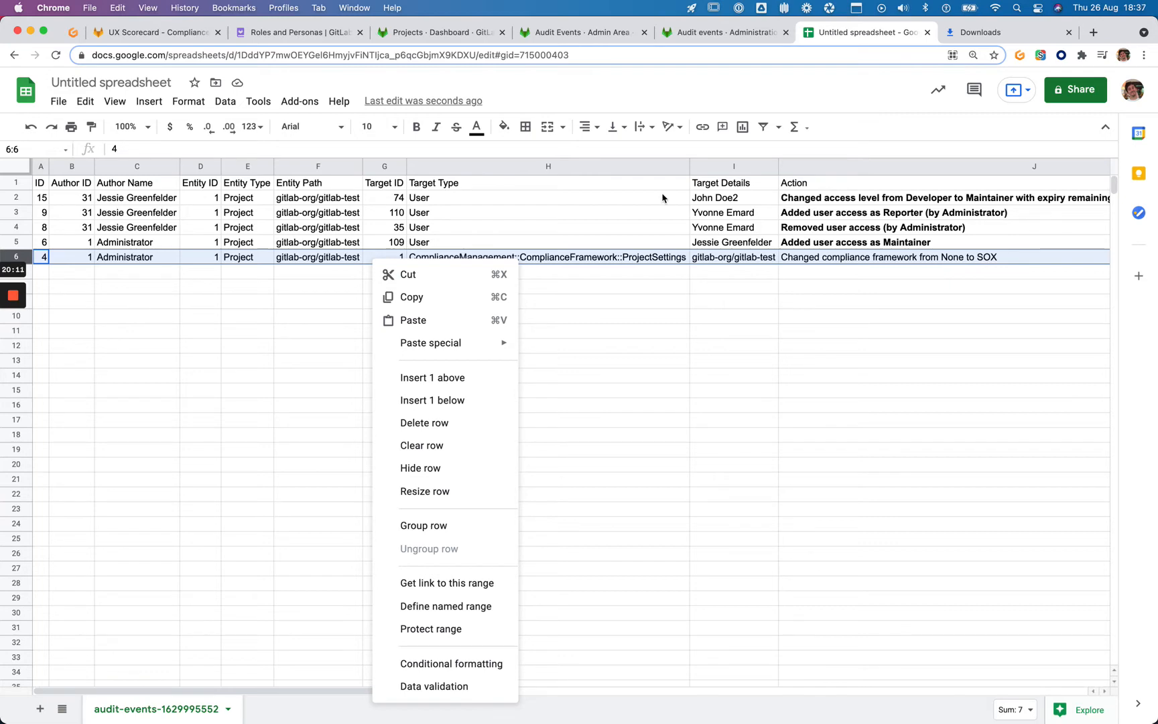
click(438, 32)
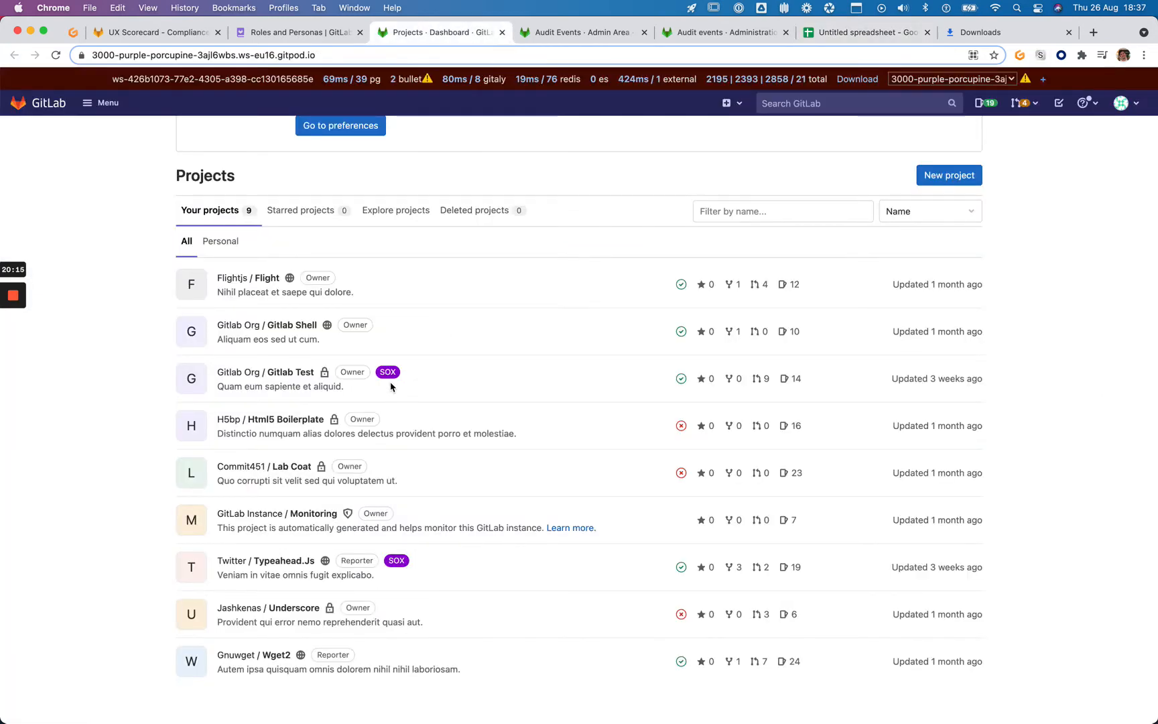
click(876, 32)
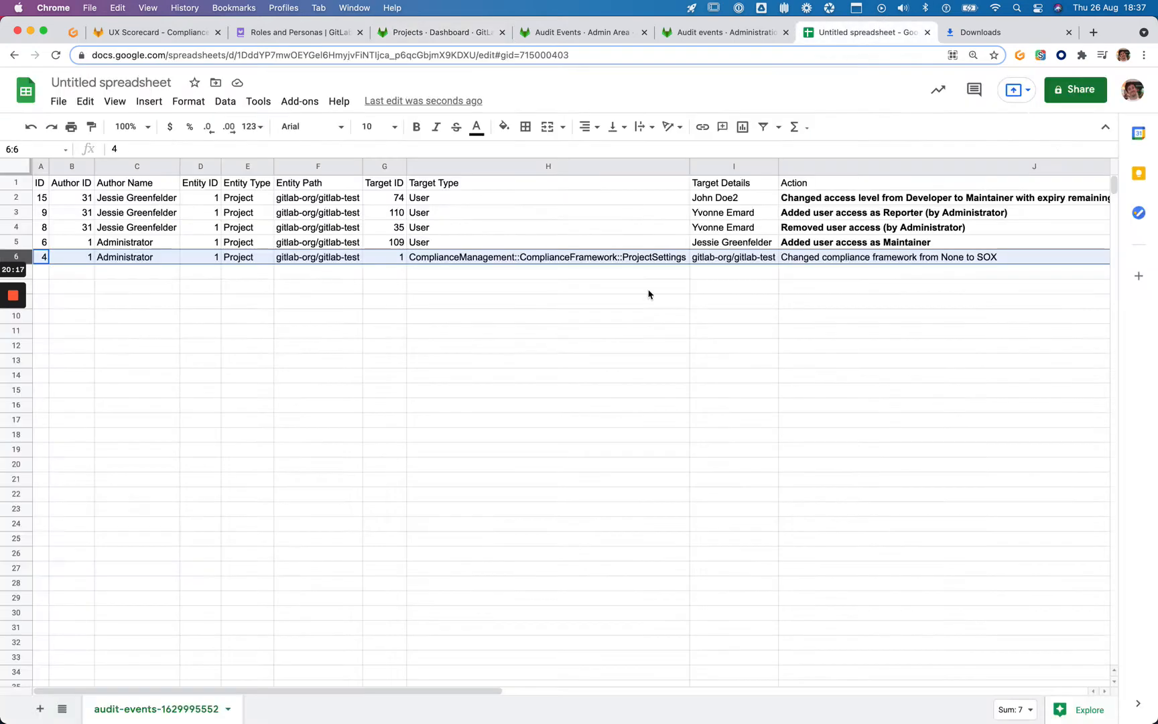
right_click(519, 259)
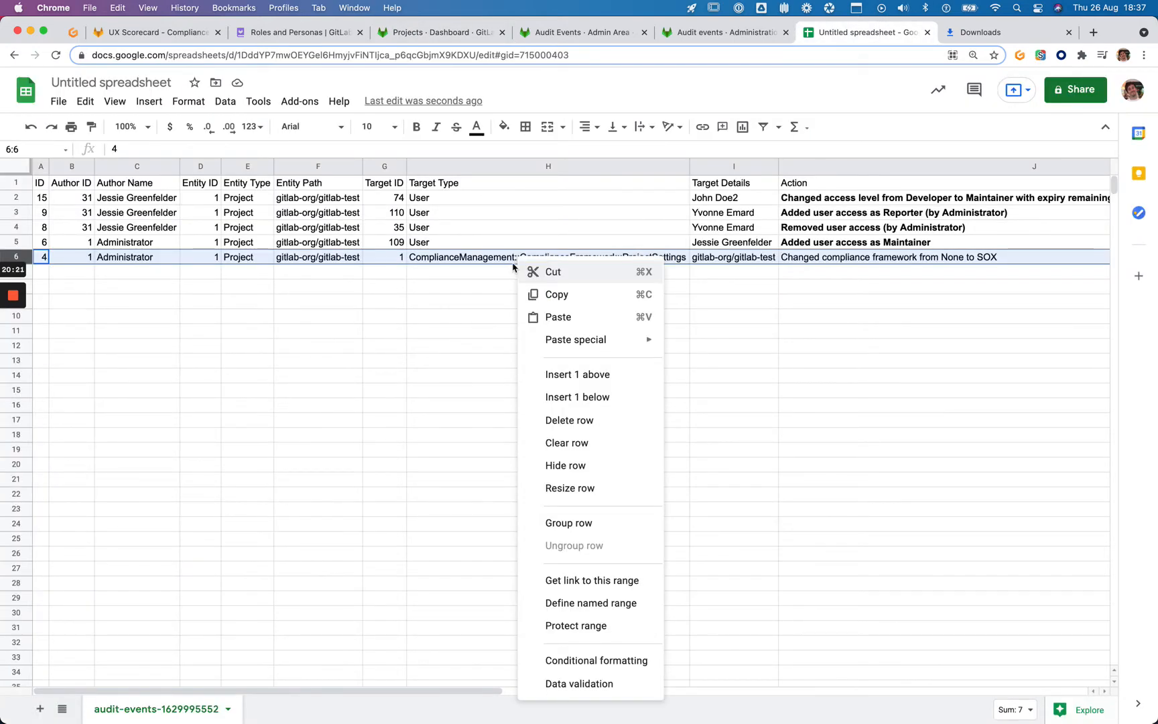
click(605, 427)
click(684, 272)
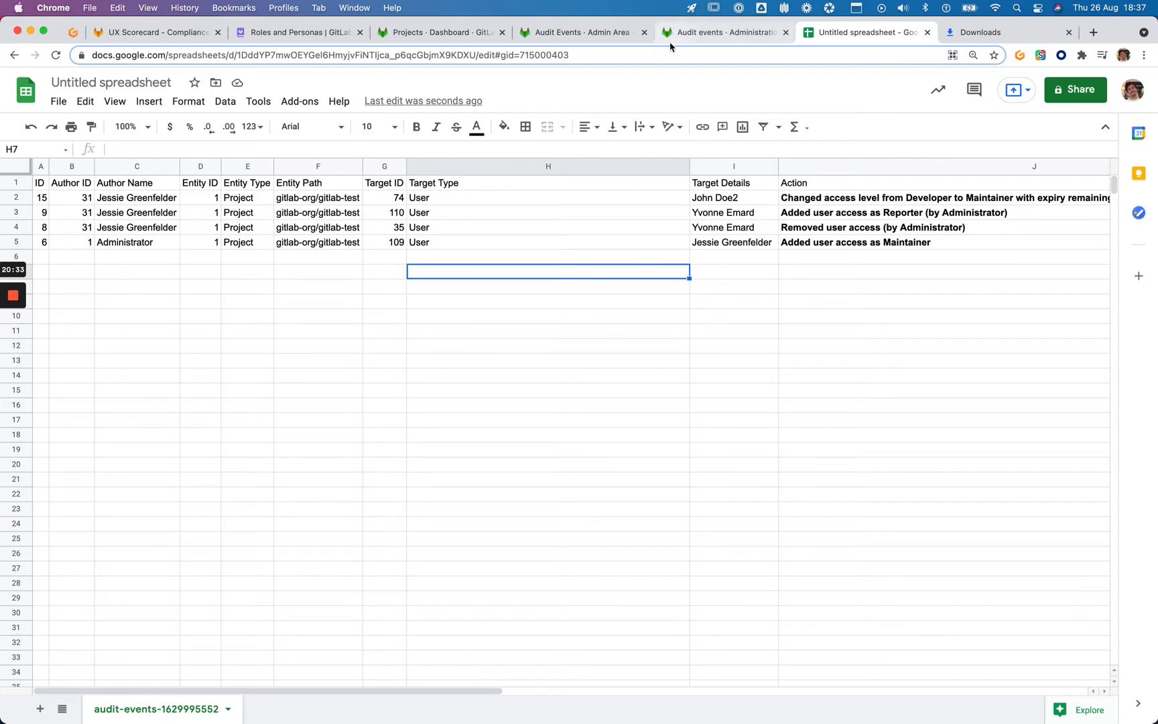
click(785, 292)
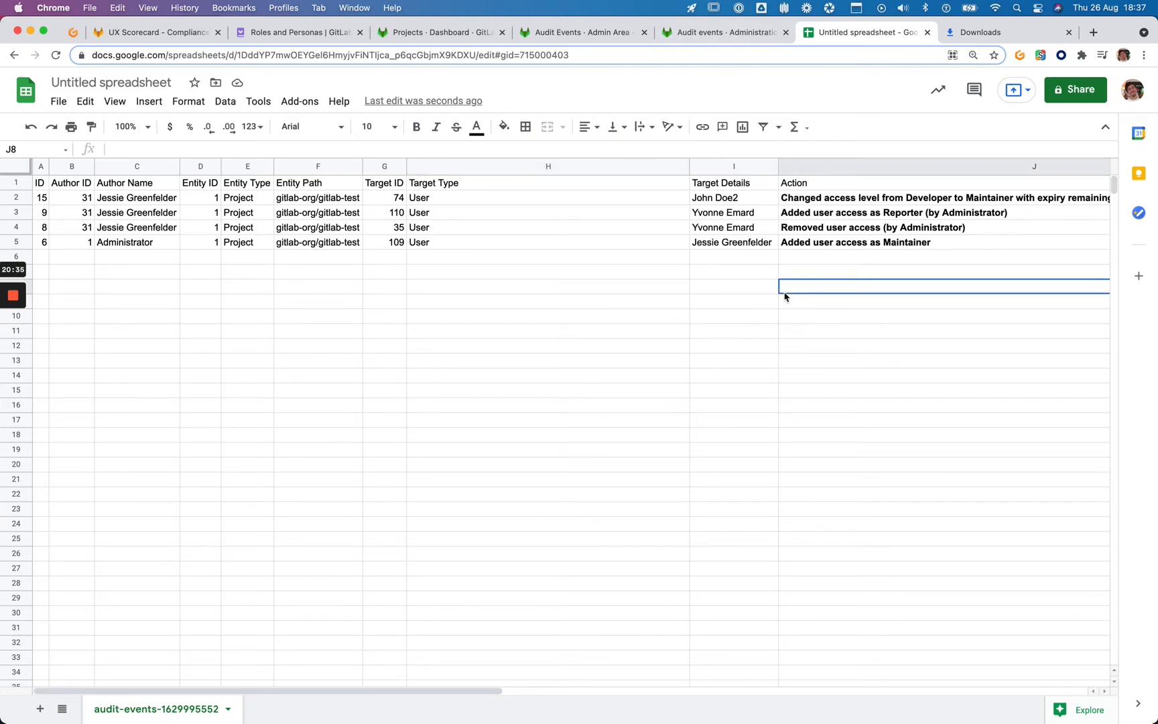
key(super+shift+3)
click(710, 32)
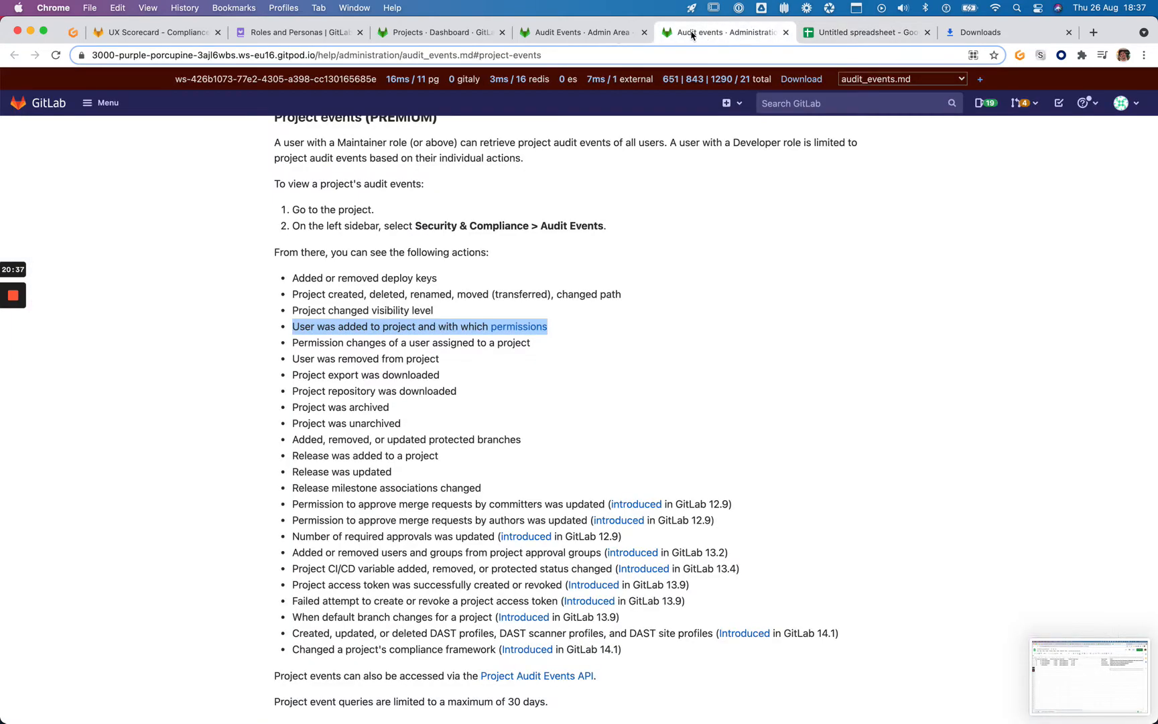
Replace the Gitlab Test filter with a Project Events filter searching for 'twitter'
click(587, 37)
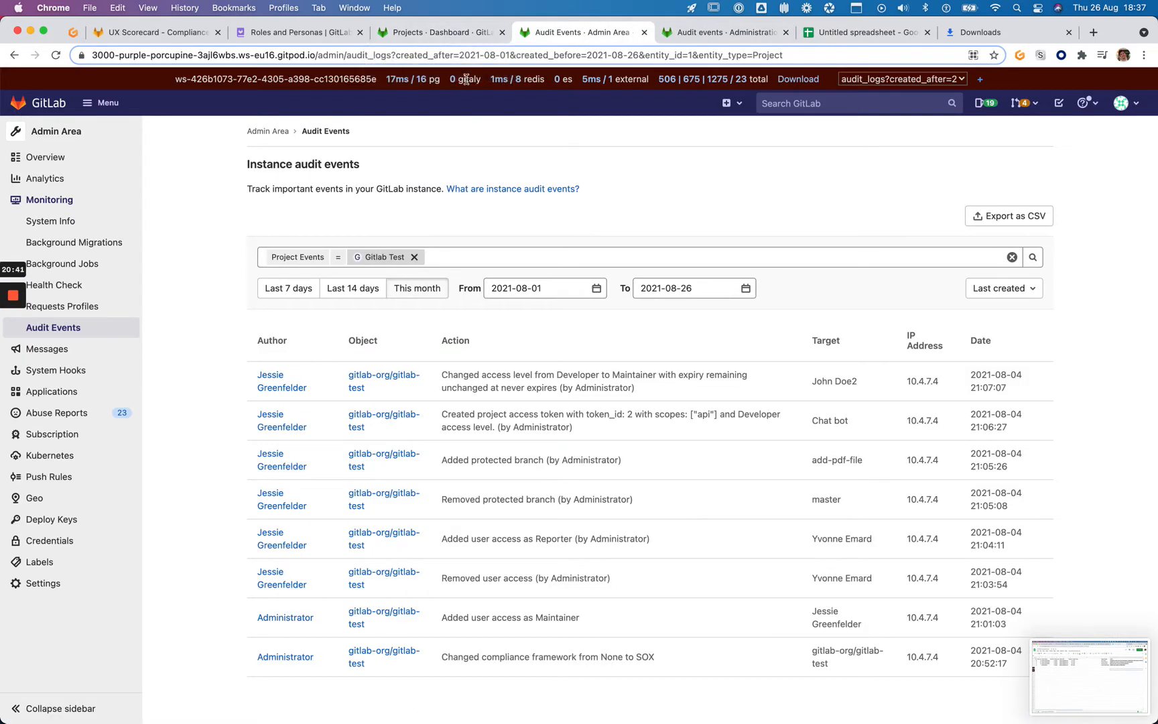
click(414, 257)
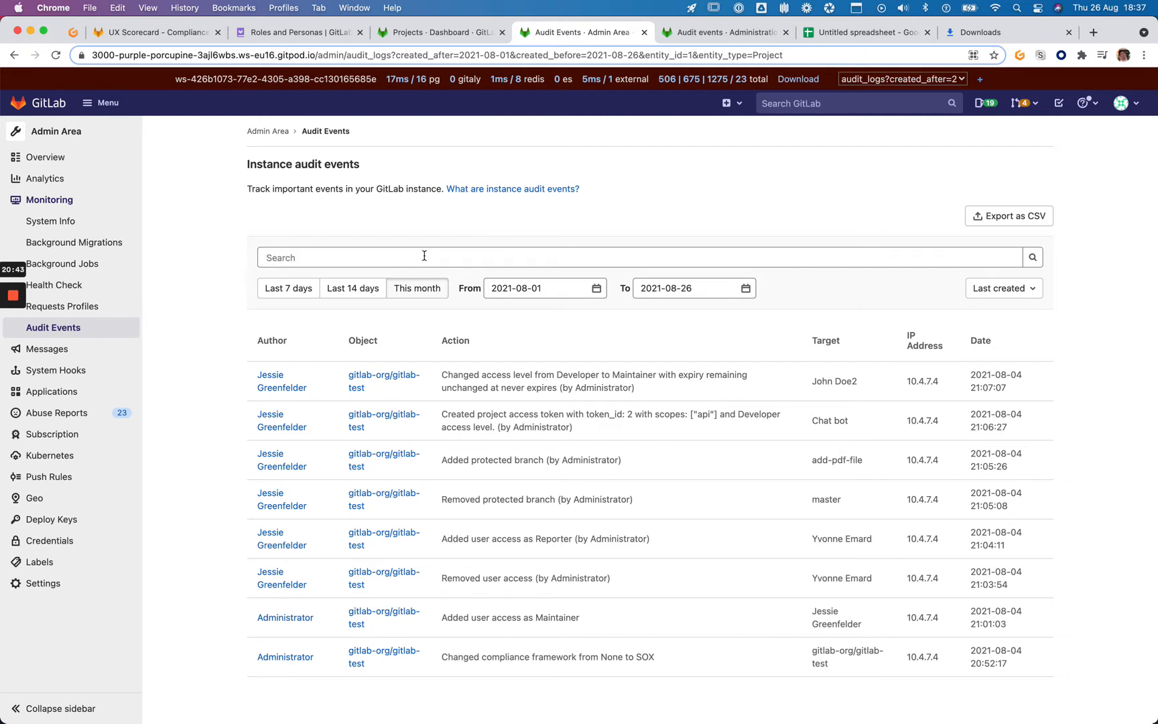
click(424, 257)
click(383, 327)
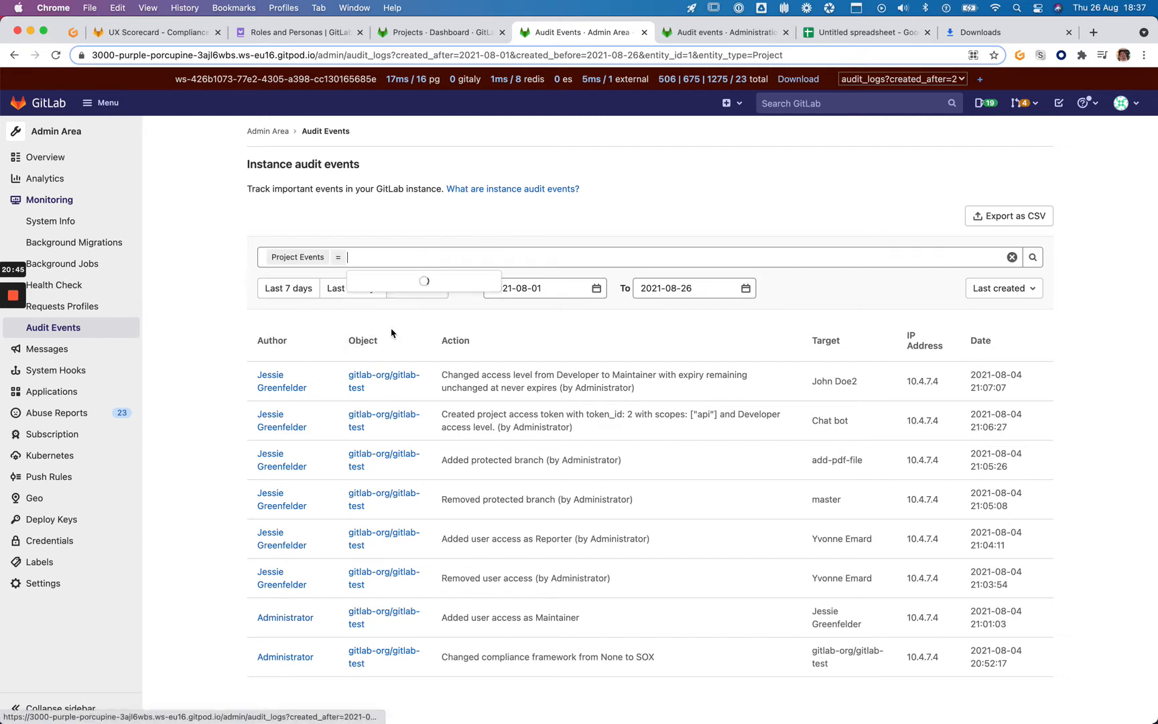
text(twitter)
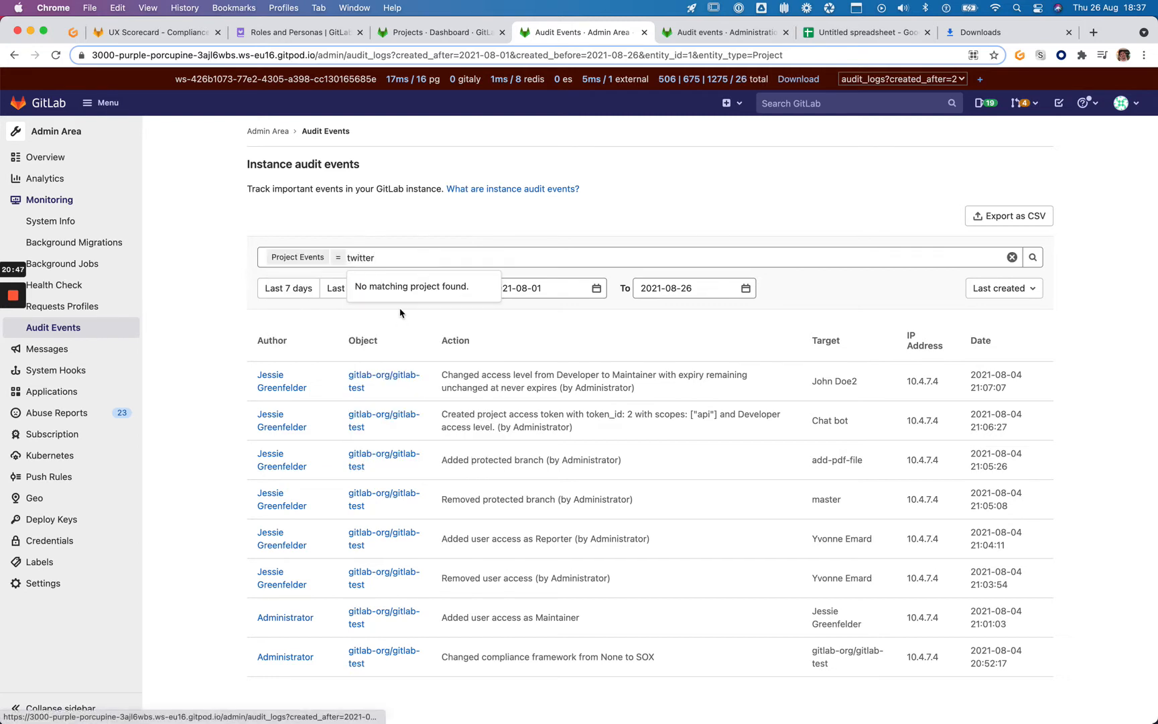
key(super+a)
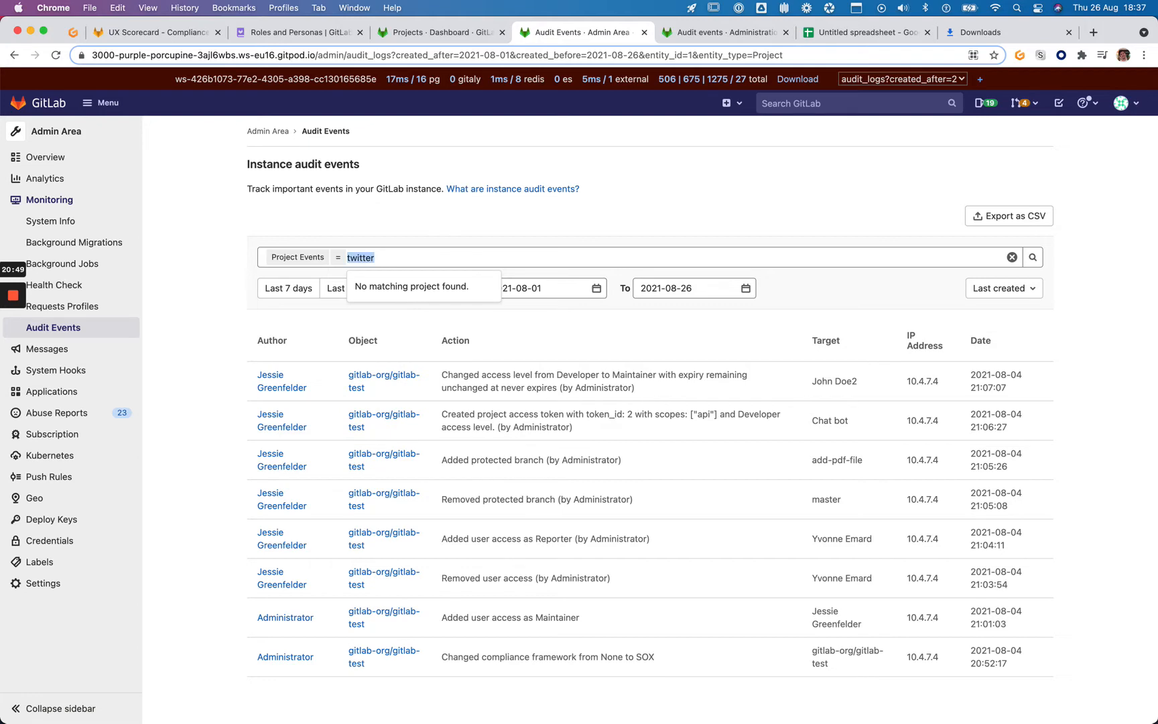
key(ctrl+shift+Tab)
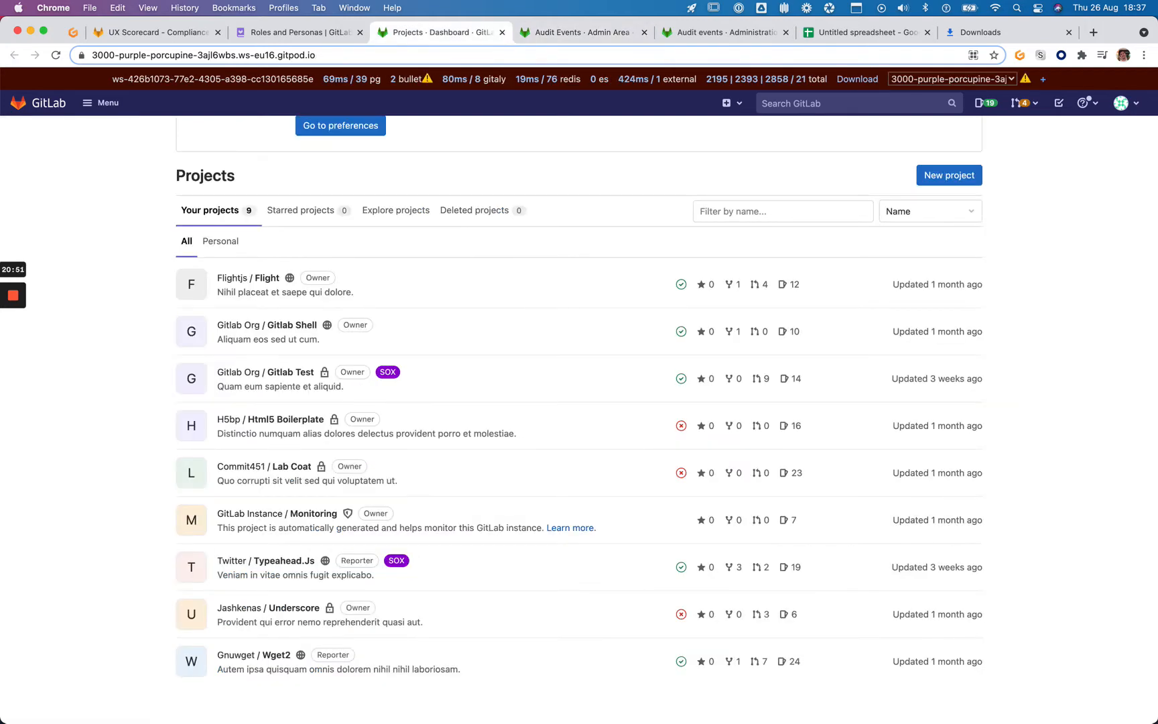
key(ctrl+Tab)
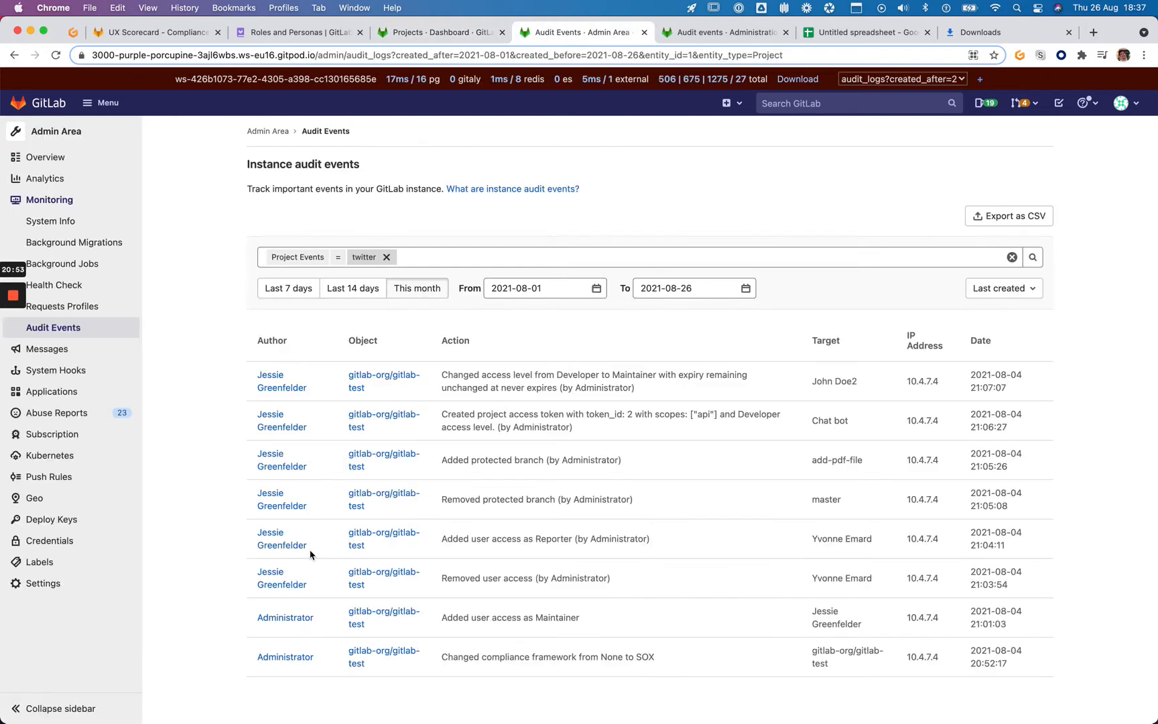
Narrow the project filter to Twitter / Typeahead.Js by searching 'typ'
click(402, 257)
key(BackSpace)
key(super+a)
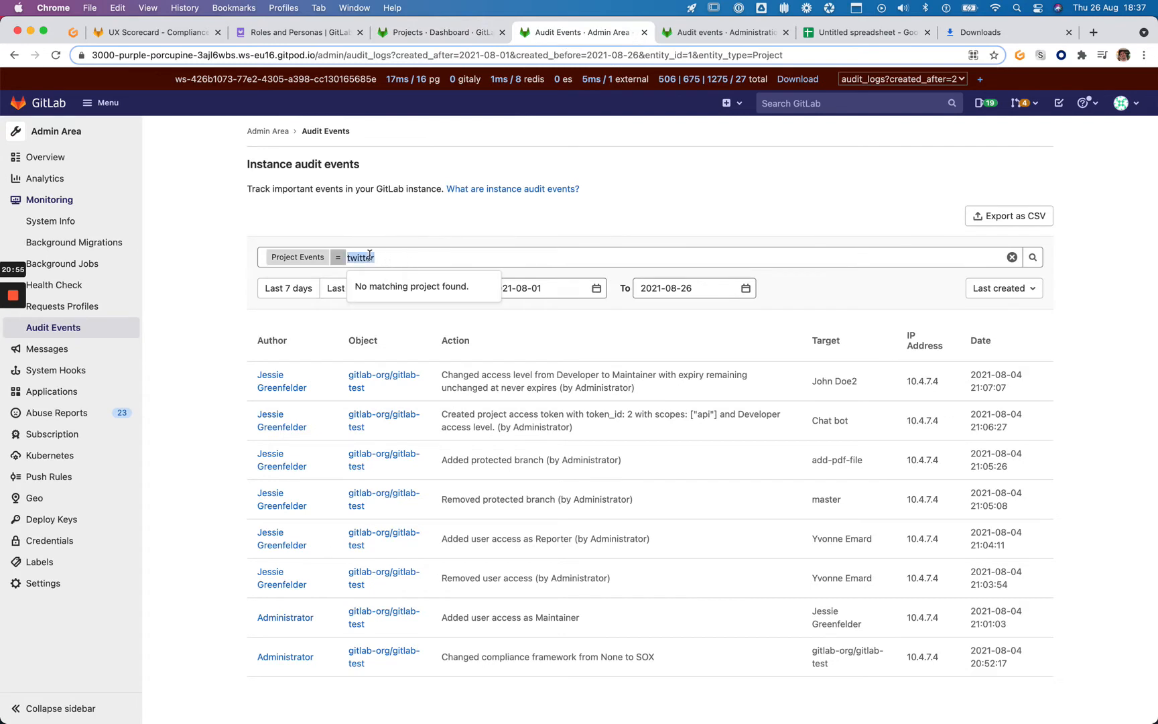
text(type)
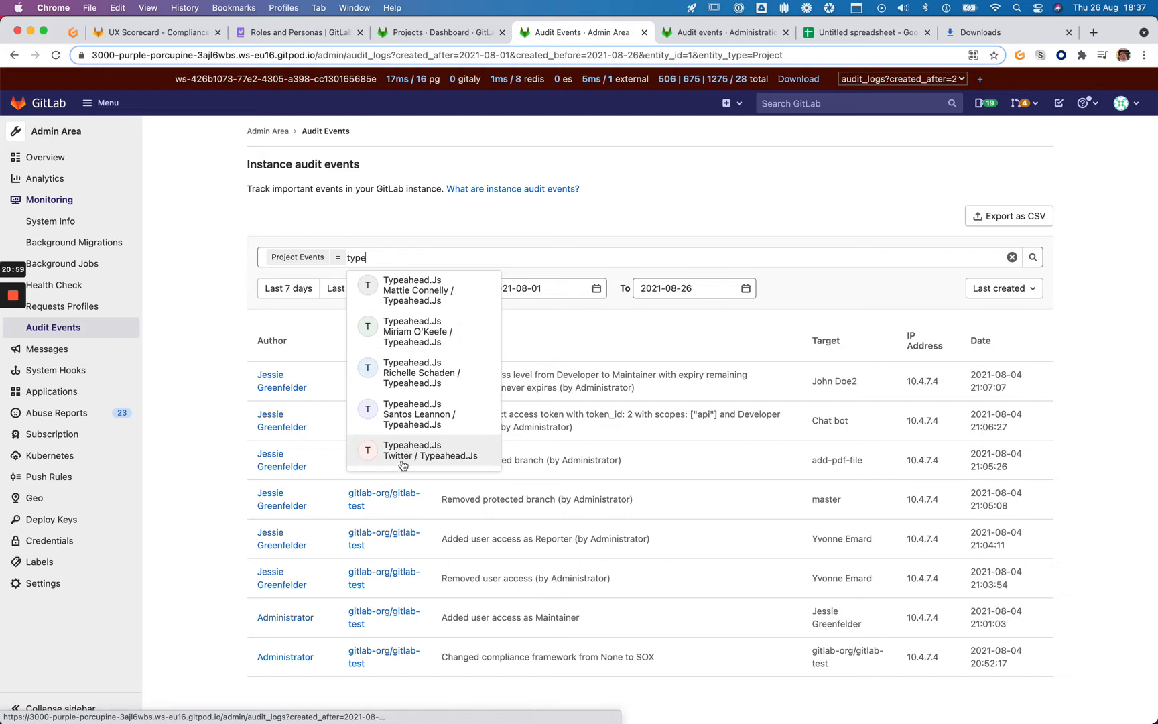
scroll(429, 460, up, 1)
click(429, 460)
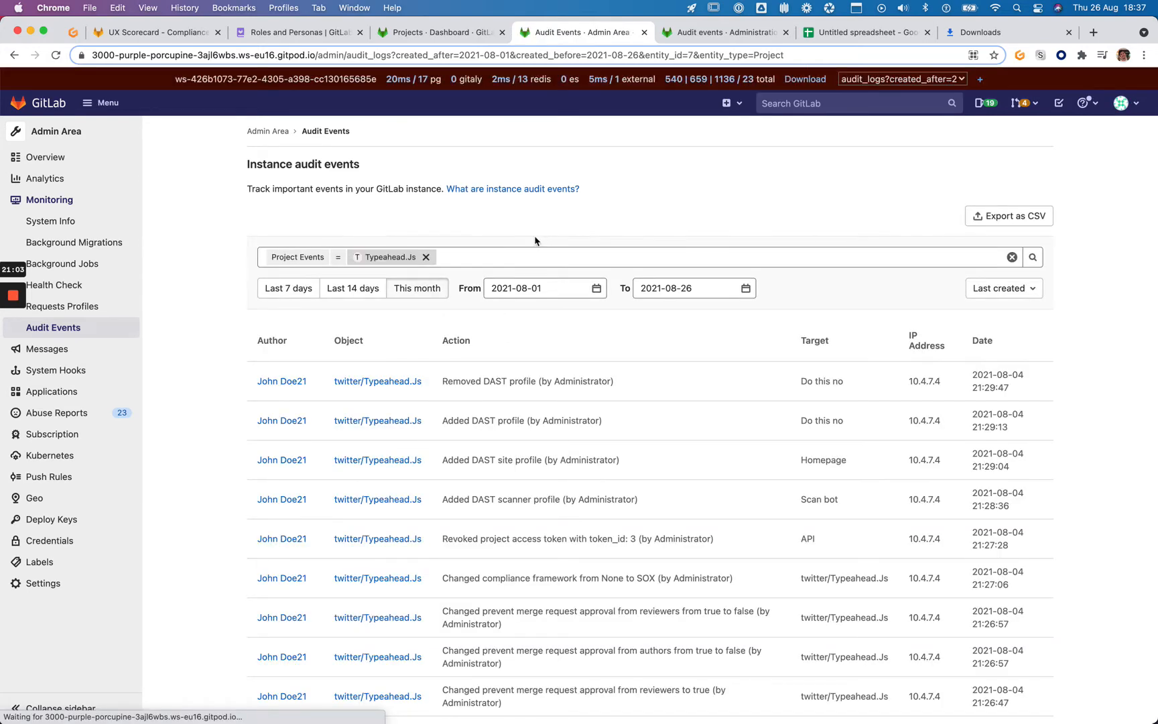
scroll(509, 224, down, 2)
scroll(509, 225, down, 3)
scroll(509, 228, up, 5)
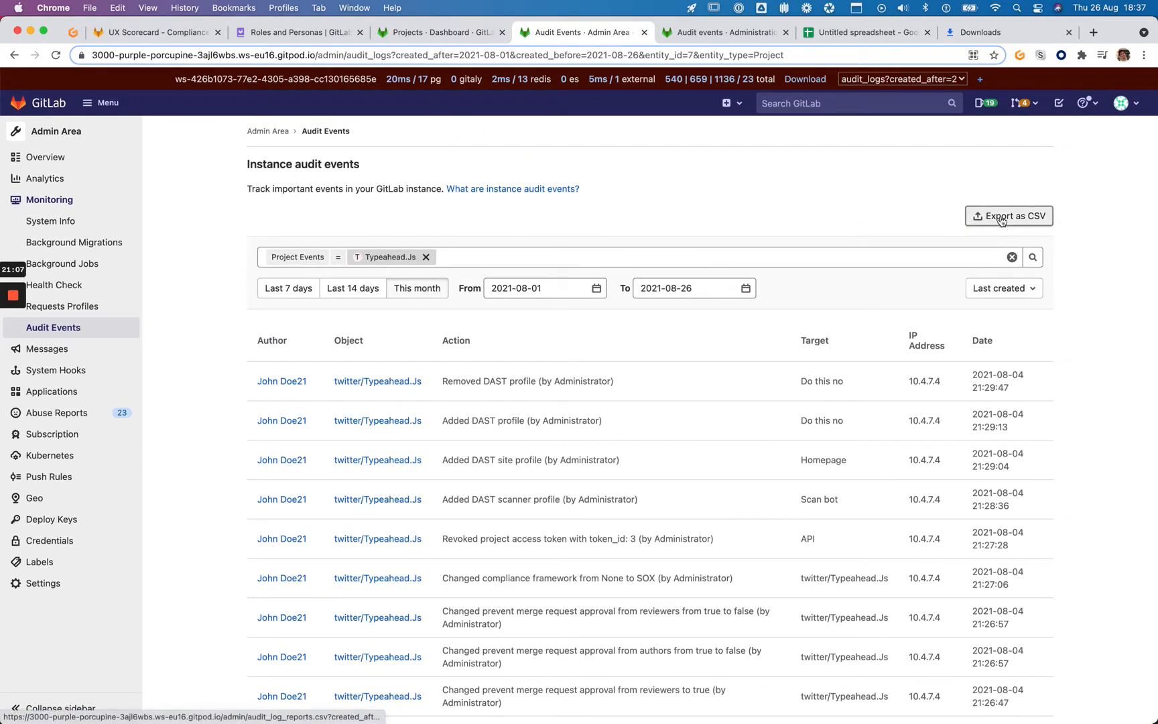
Export the filtered audit events as CSV and open a blank spreadsheet at sheets.new
click(1009, 216)
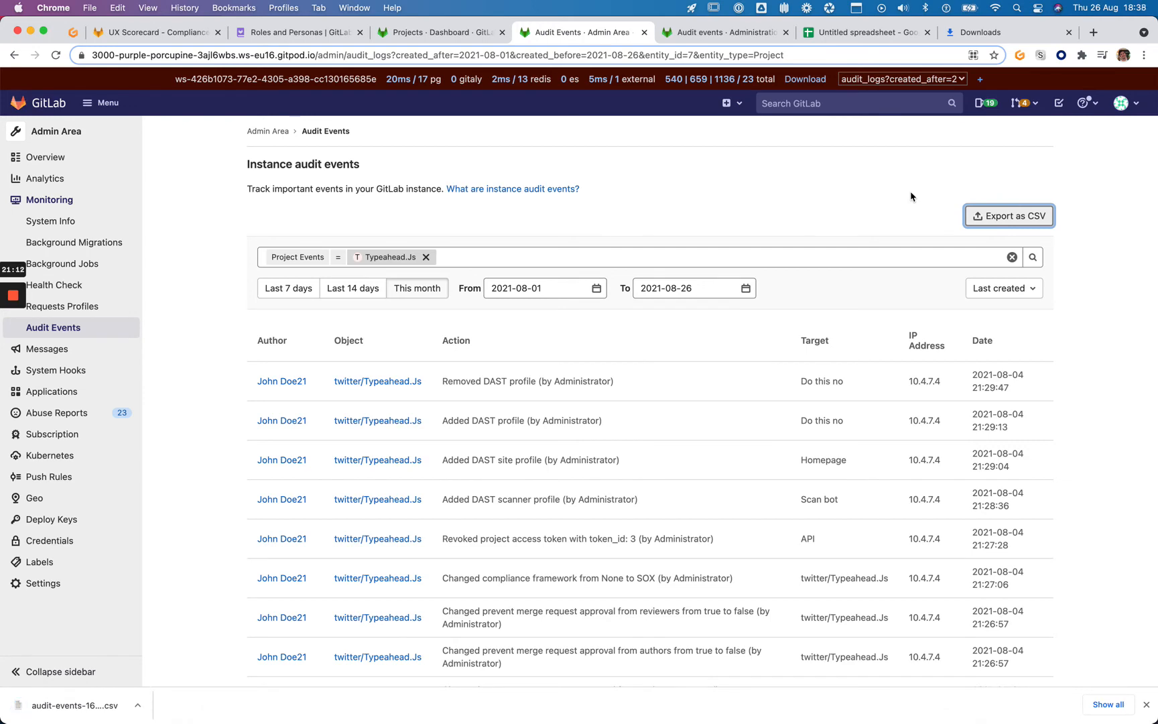
key(super+t)
text(sheets.new)
key(Return)
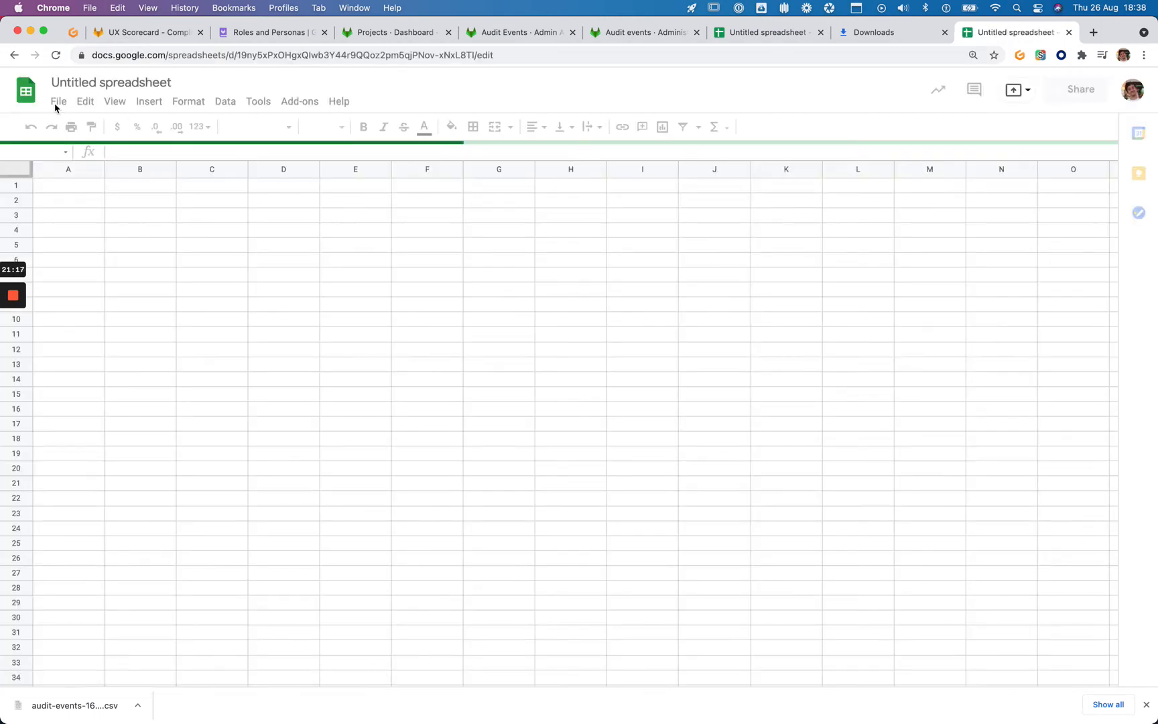
Begin a File > Import upload, then force quit Numbers after the CSV opened there
click(58, 102)
click(85, 102)
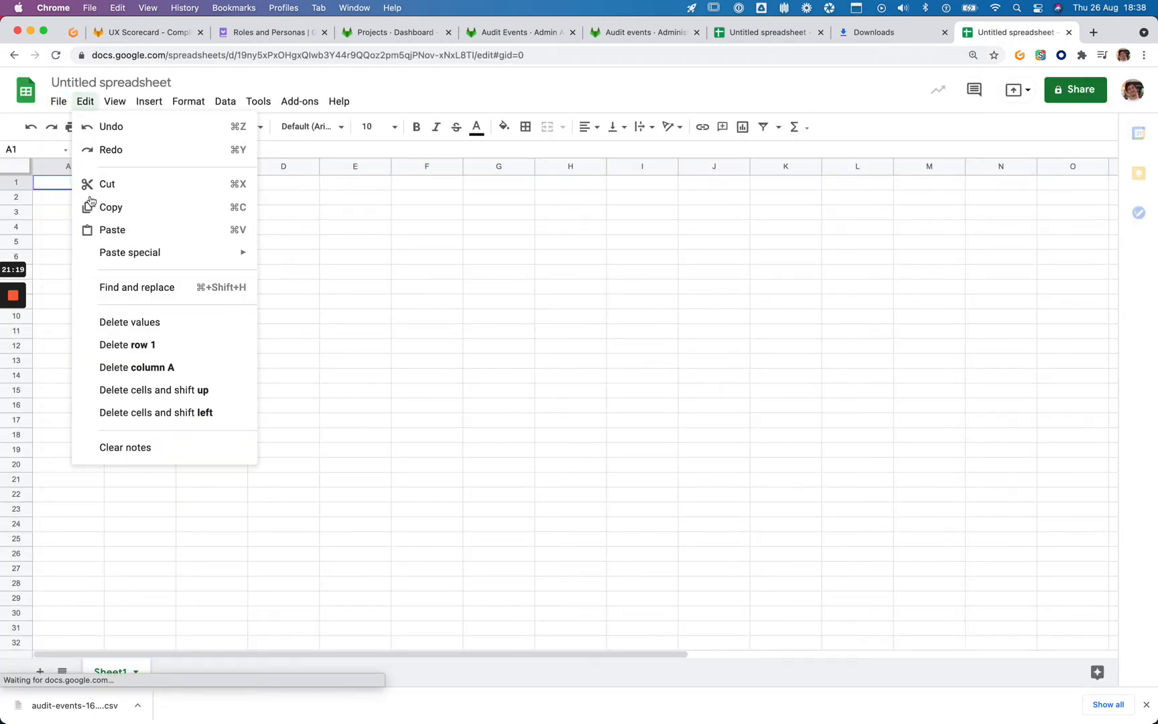
click(57, 104)
click(84, 207)
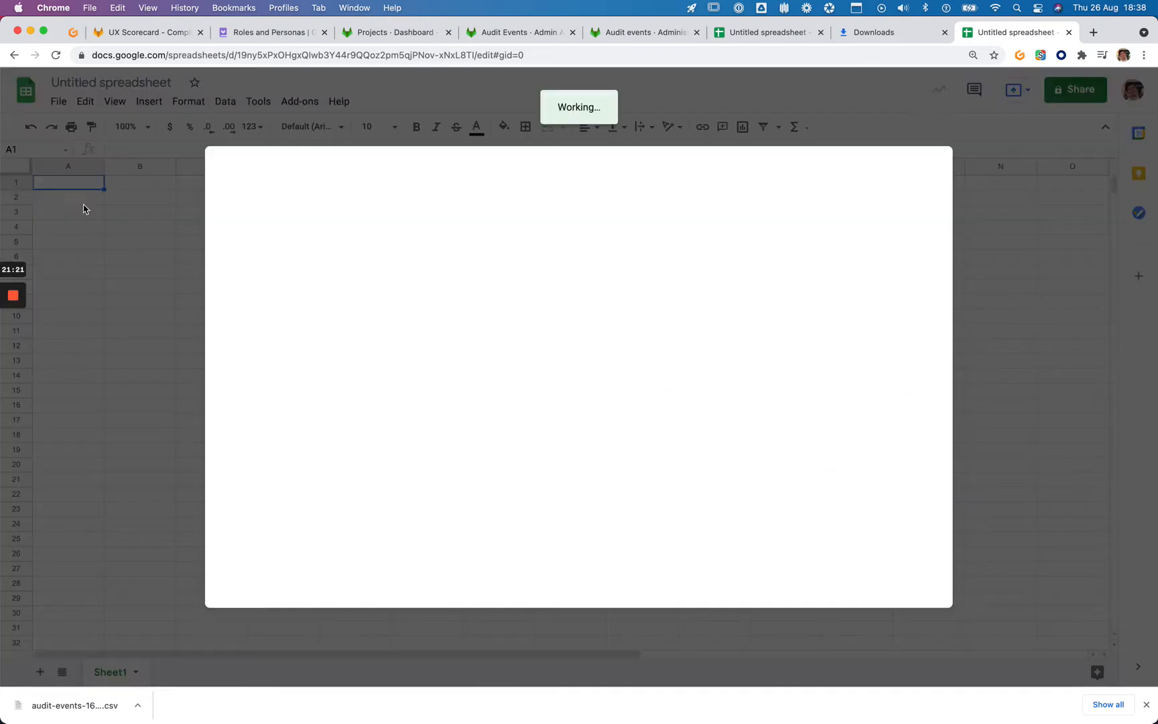
click(559, 202)
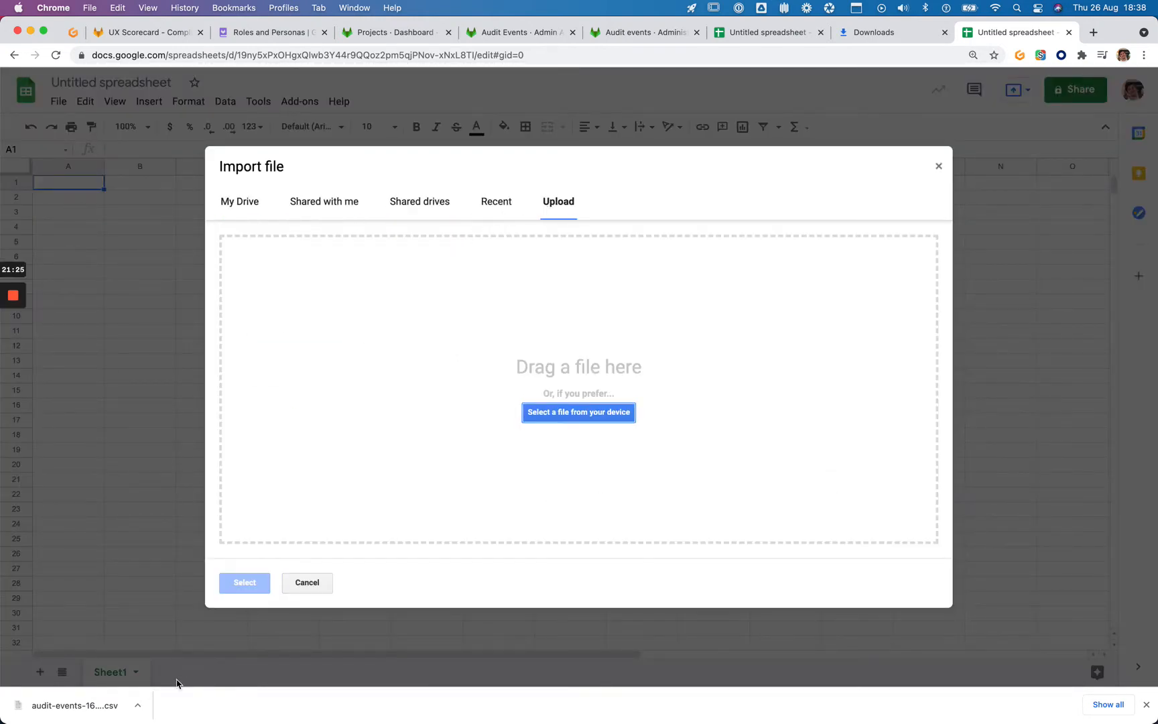
click(151, 713)
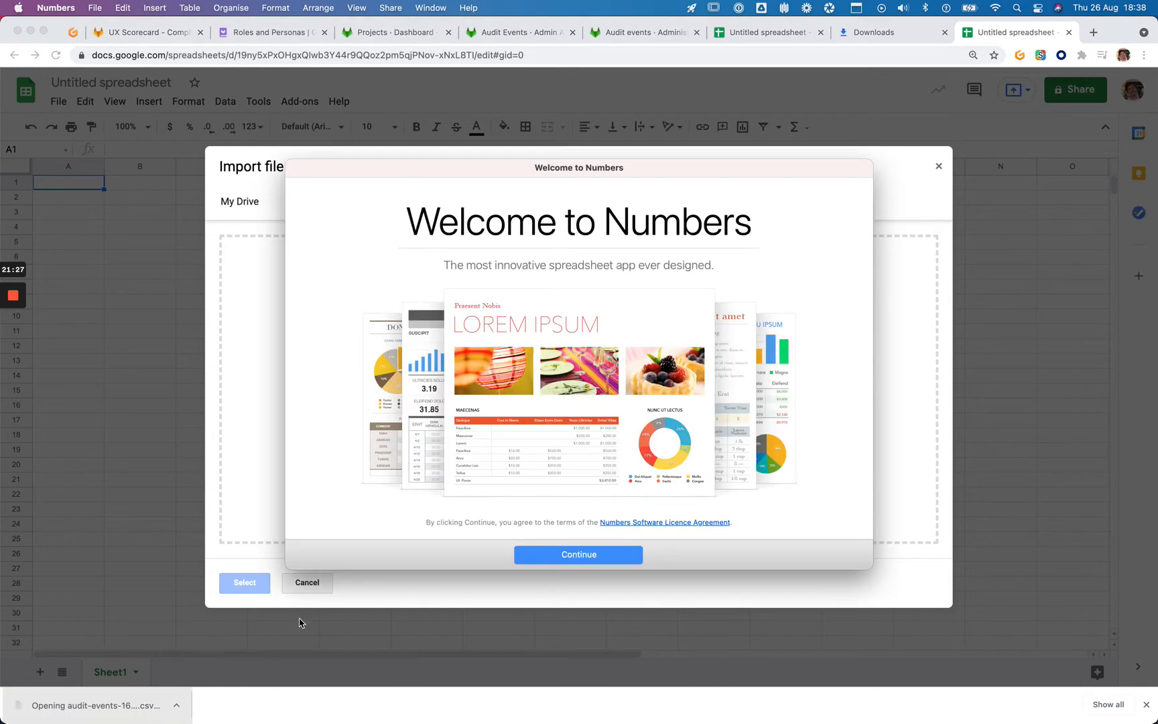
key(super+alt+Escape)
key(Return)
key(Return)
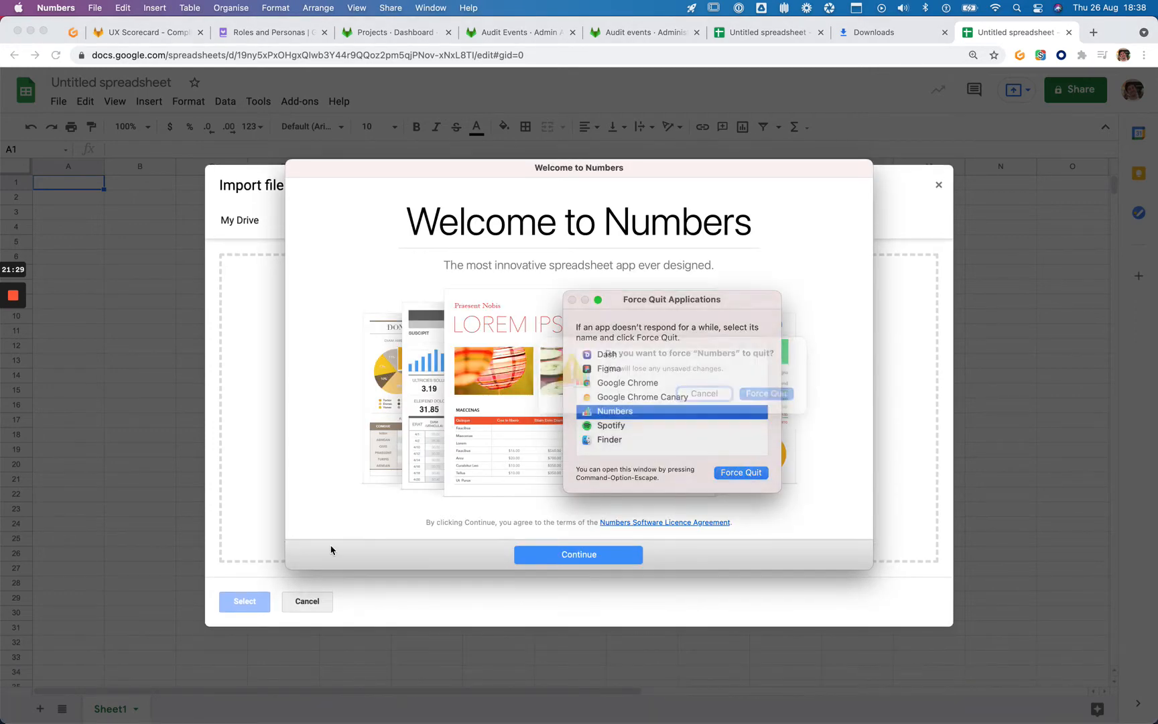
key(Escape)
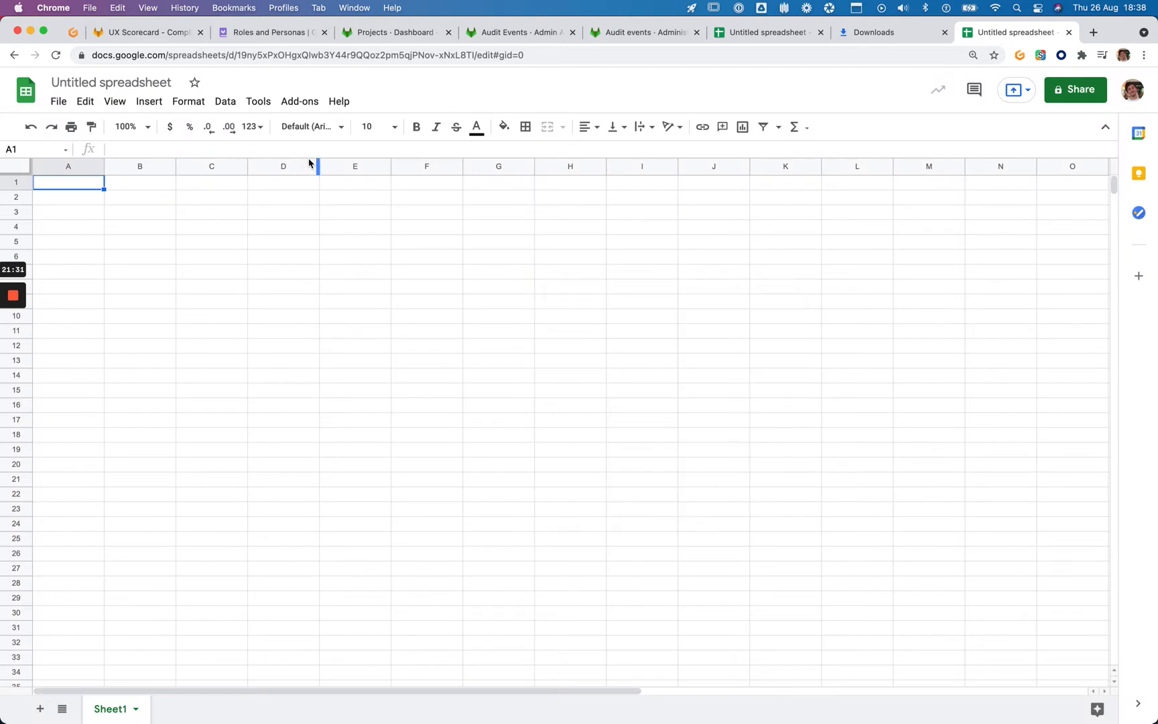
Upload audit-events-1629995876.csv from the computer and import it as a new sheet
click(58, 101)
click(71, 208)
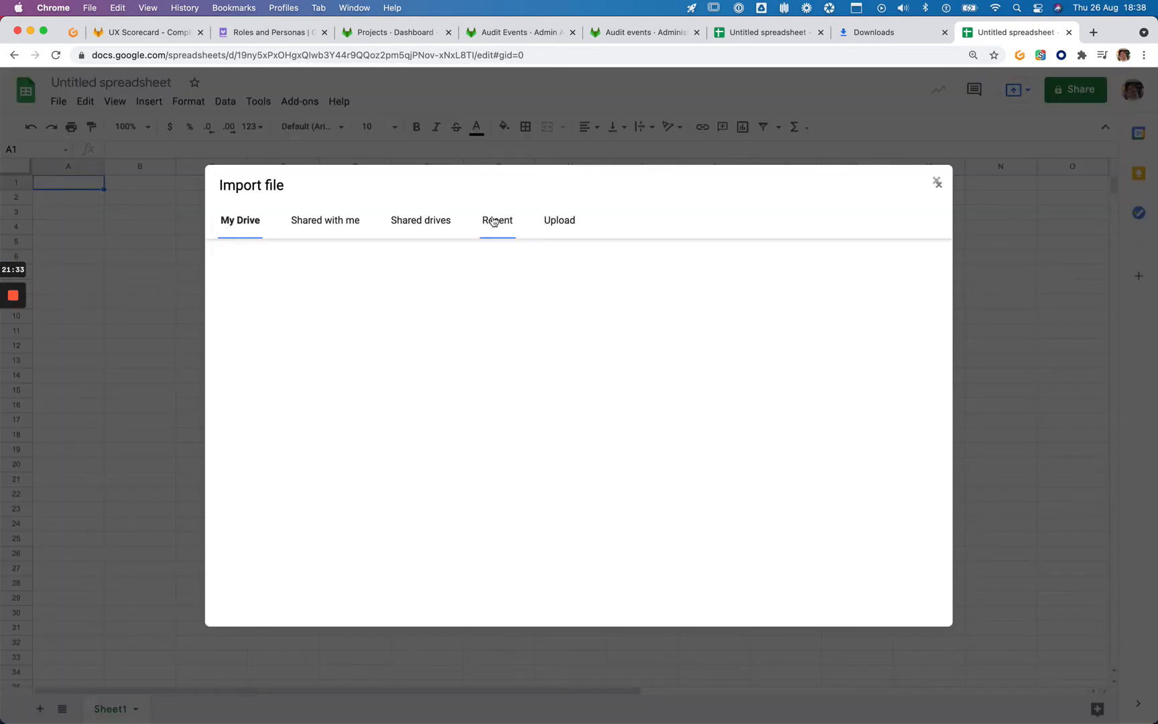
click(563, 221)
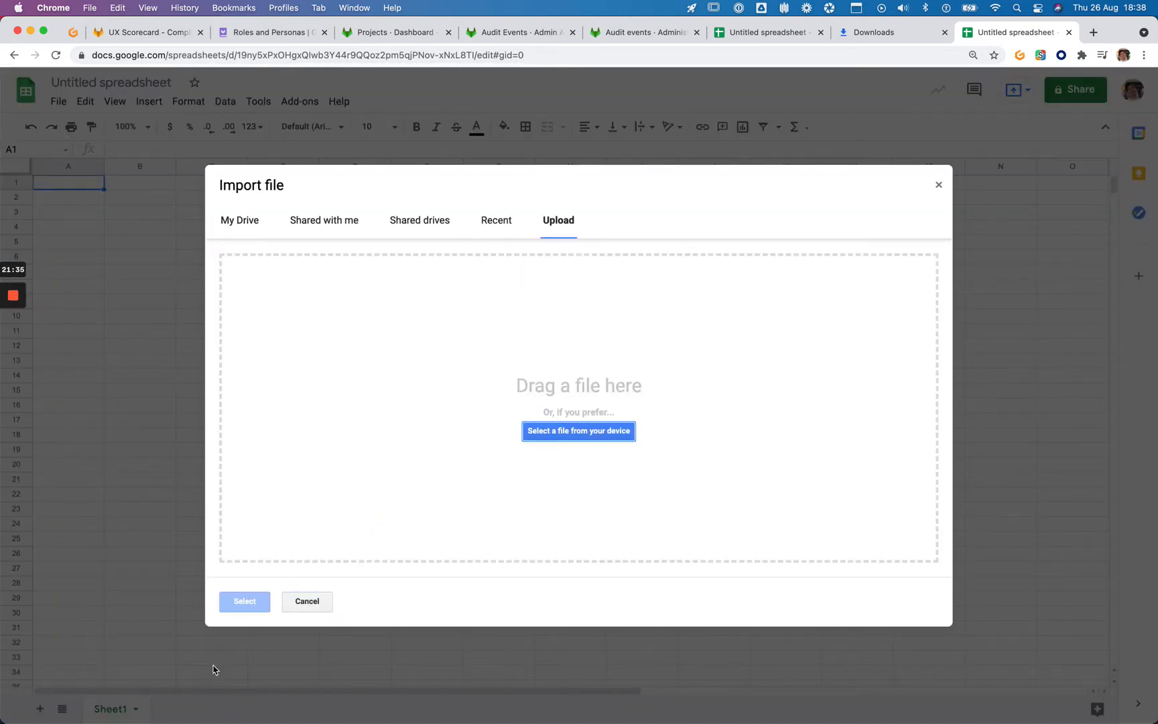
click(573, 432)
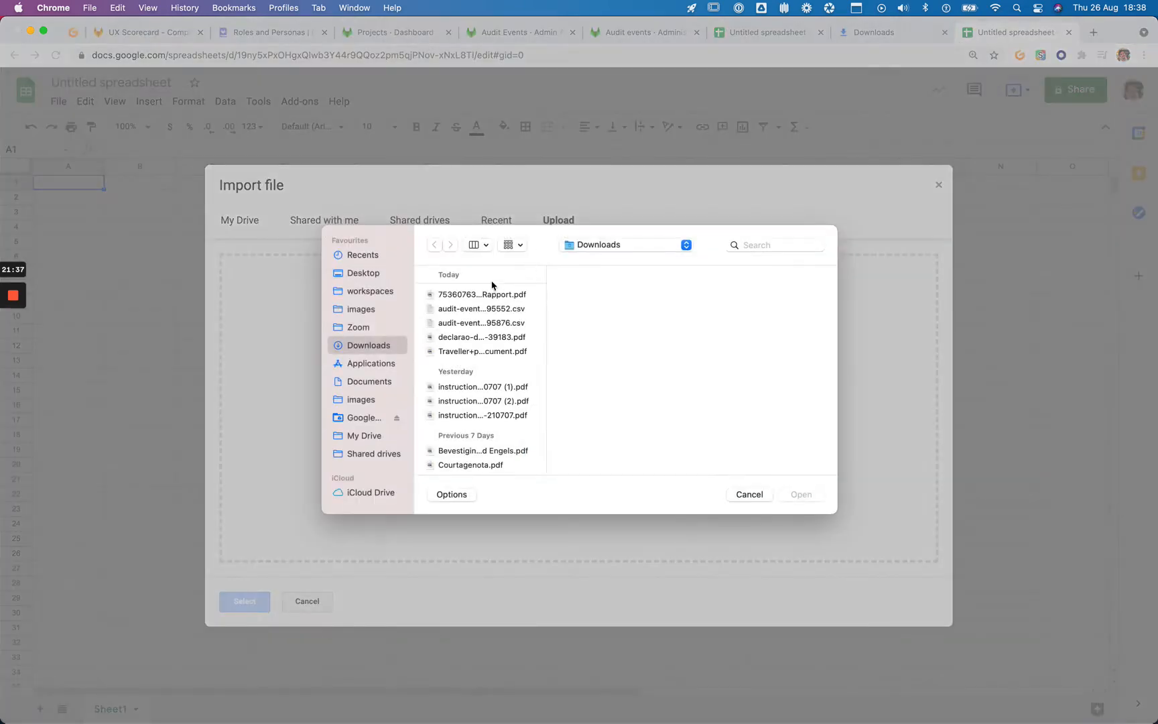
click(497, 310)
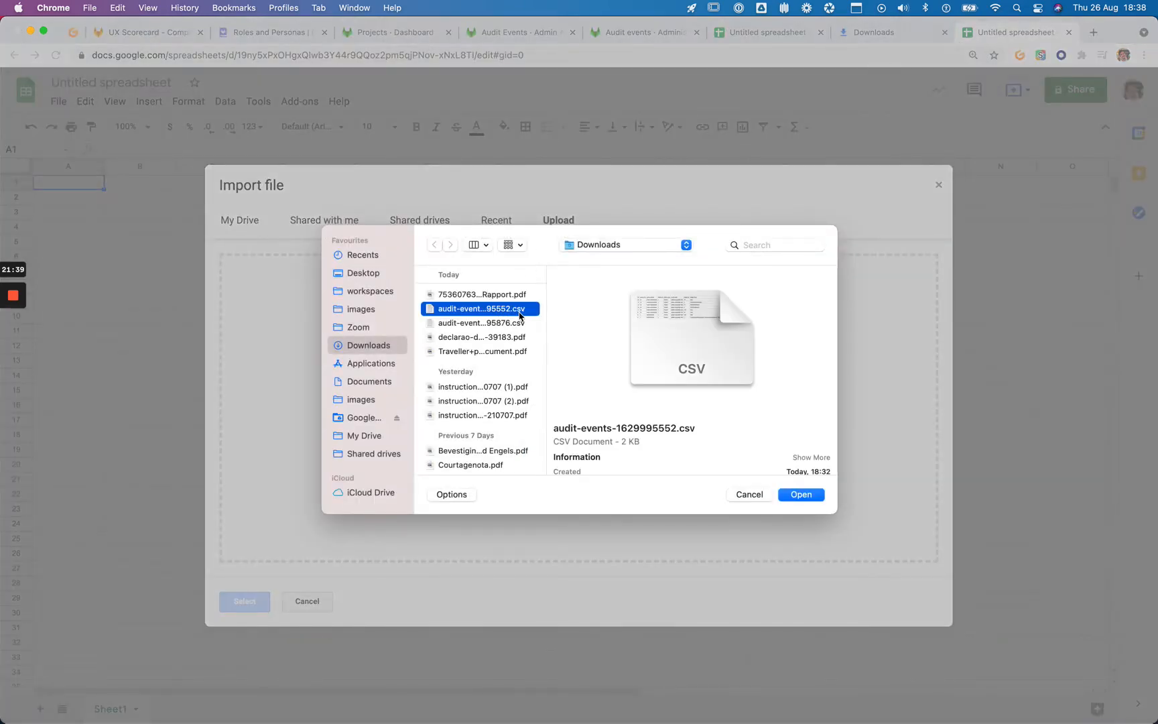
click(512, 323)
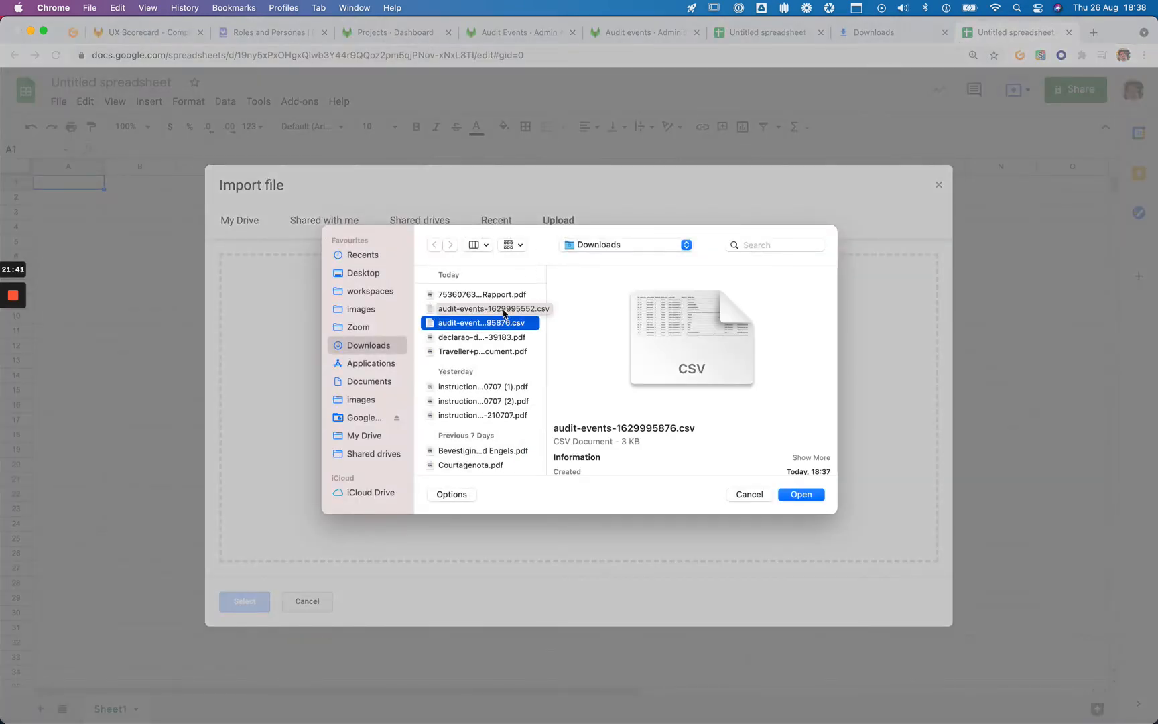
click(504, 311)
click(506, 324)
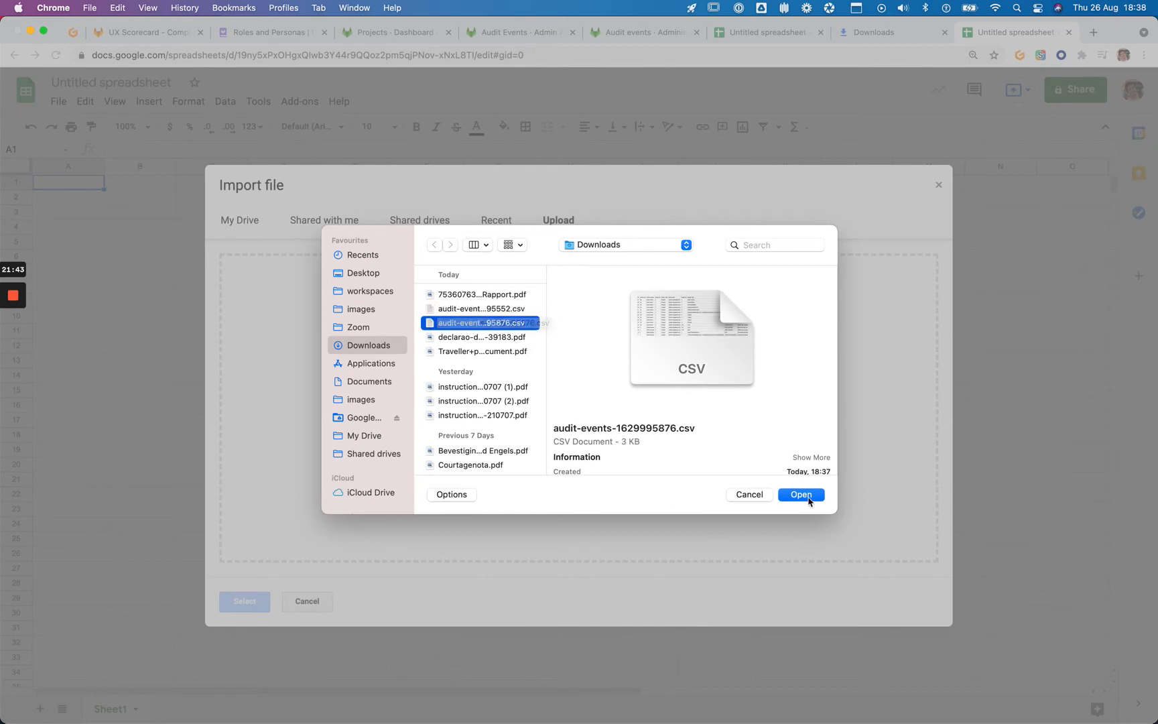
click(801, 494)
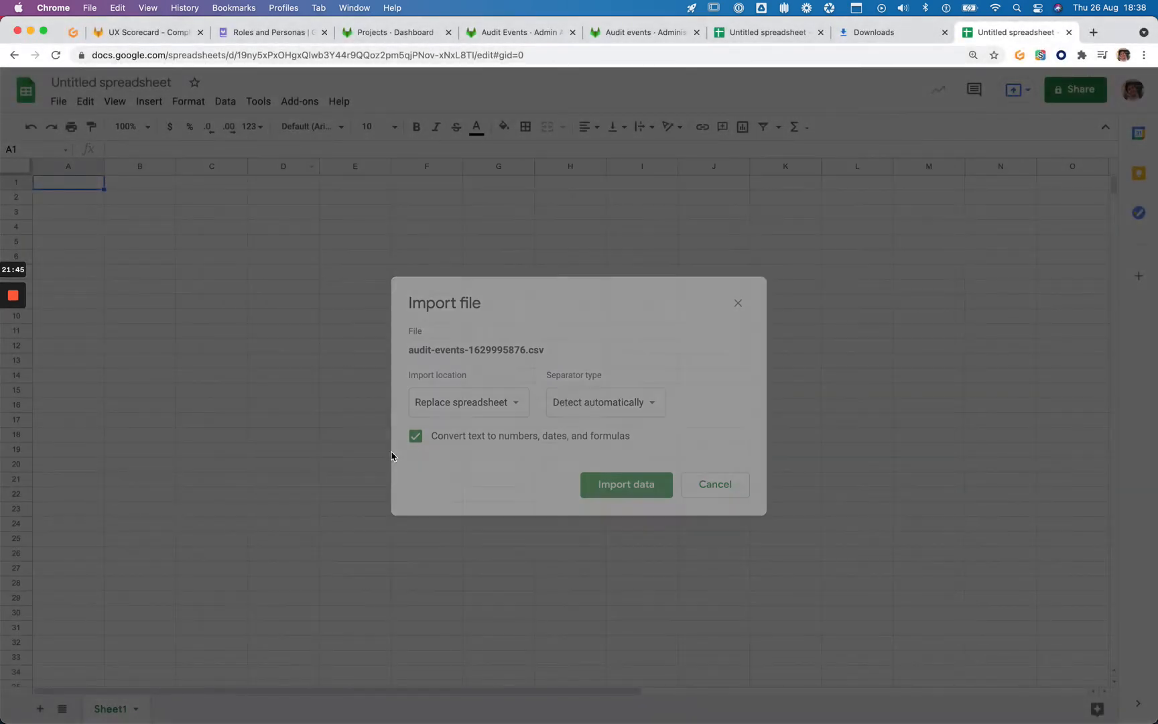
click(619, 489)
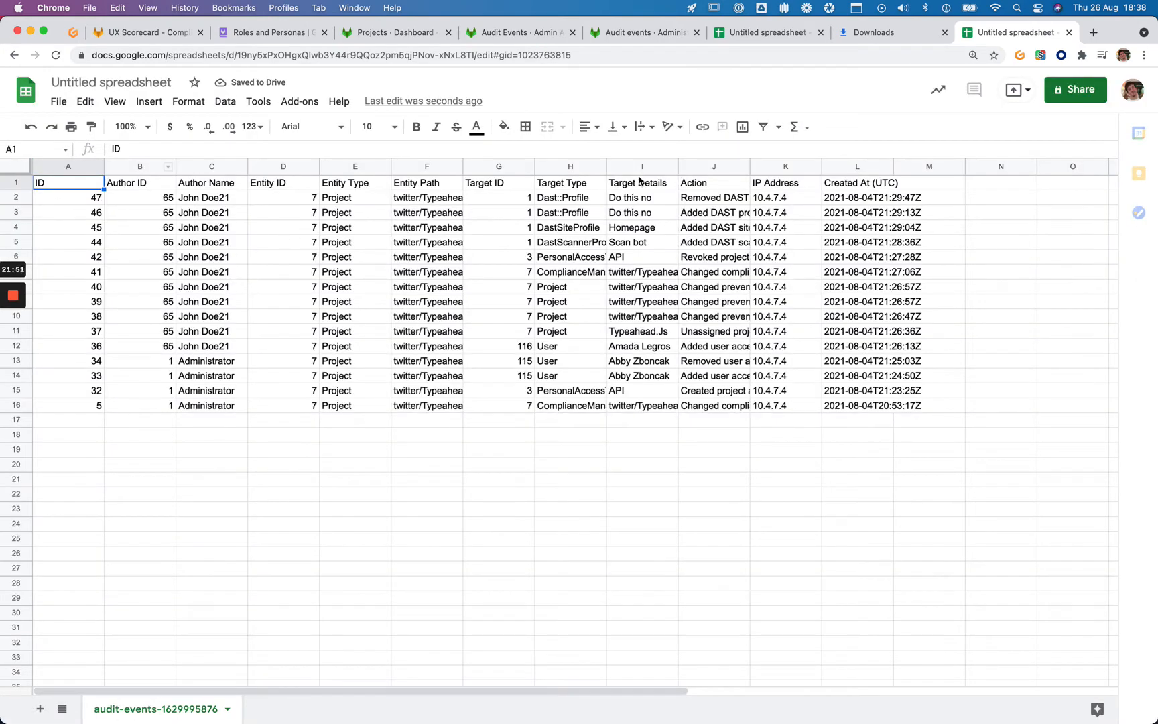
Auto-fit all column widths of the imported sheet and review the Action column entries
click(944, 33)
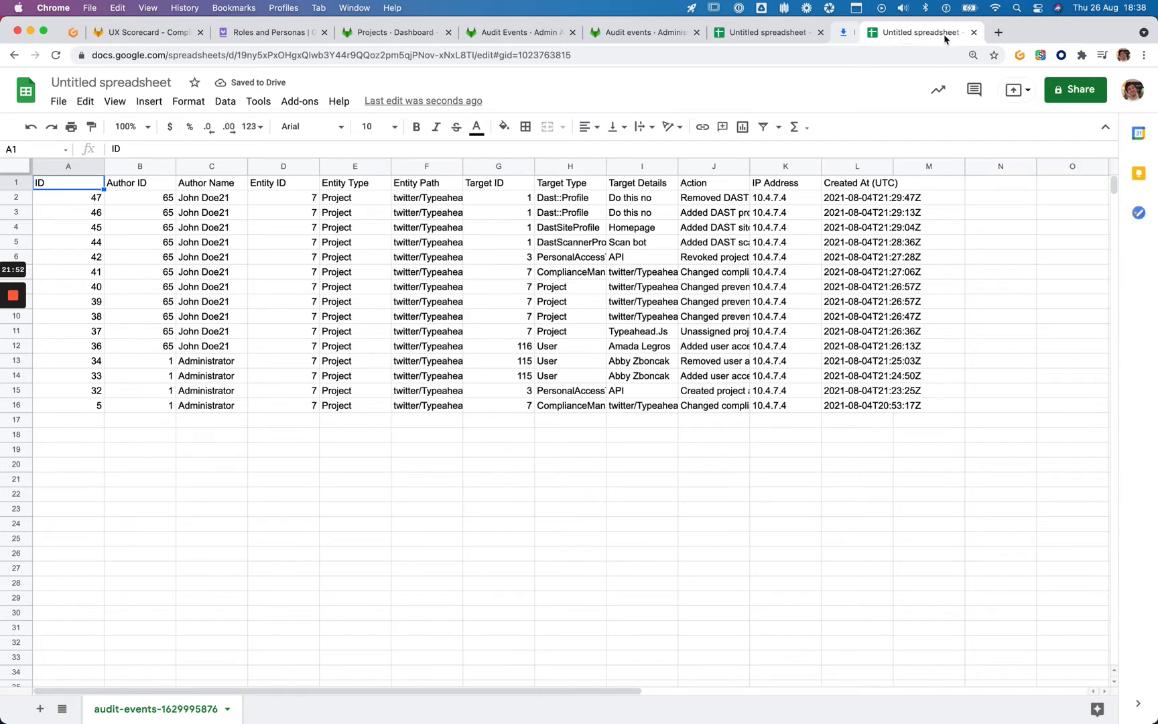
click(433, 230)
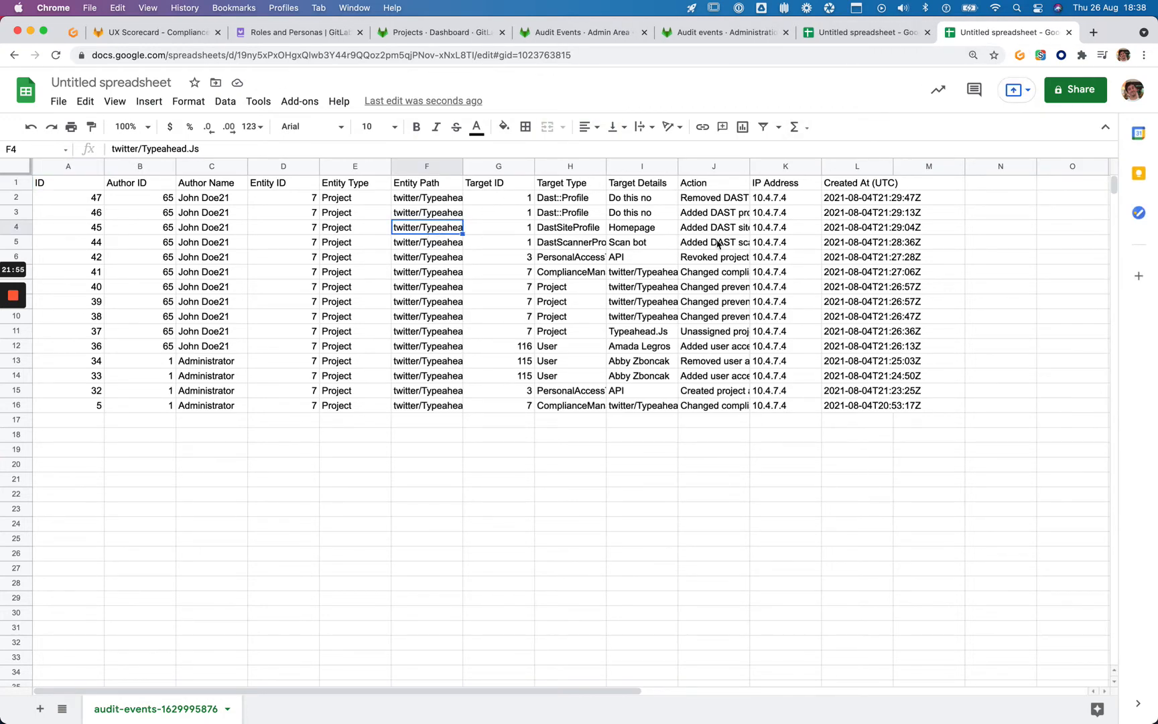
click(8, 169)
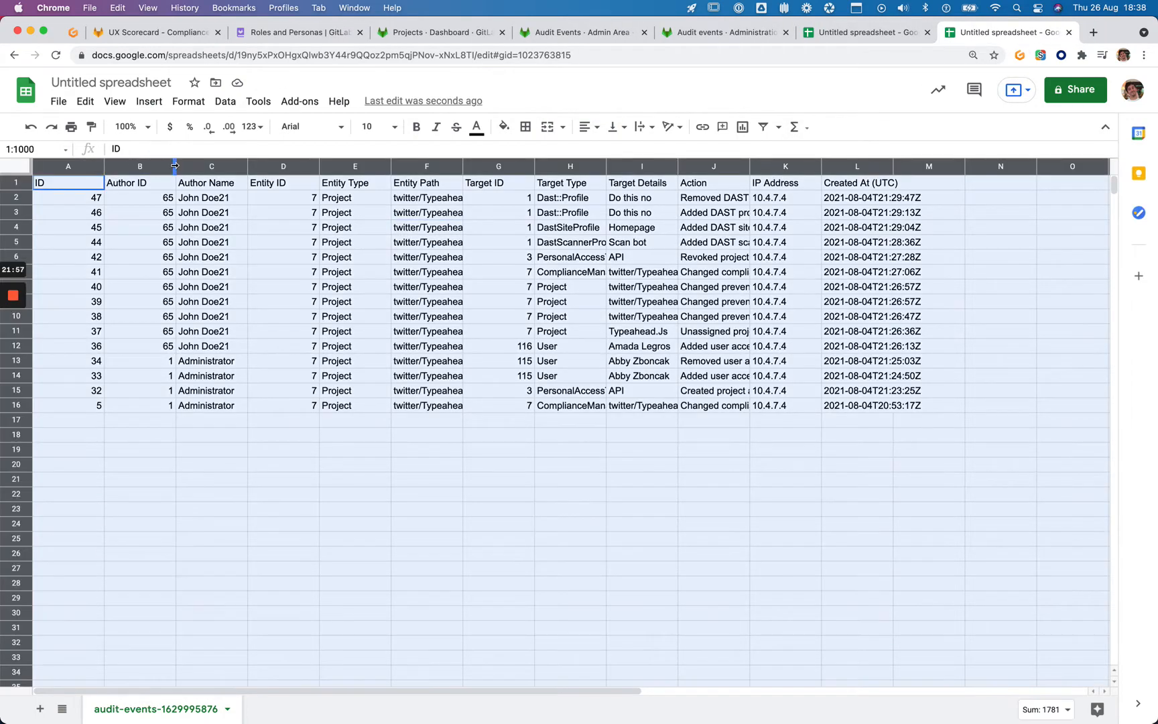
double_click(176, 167)
click(423, 248)
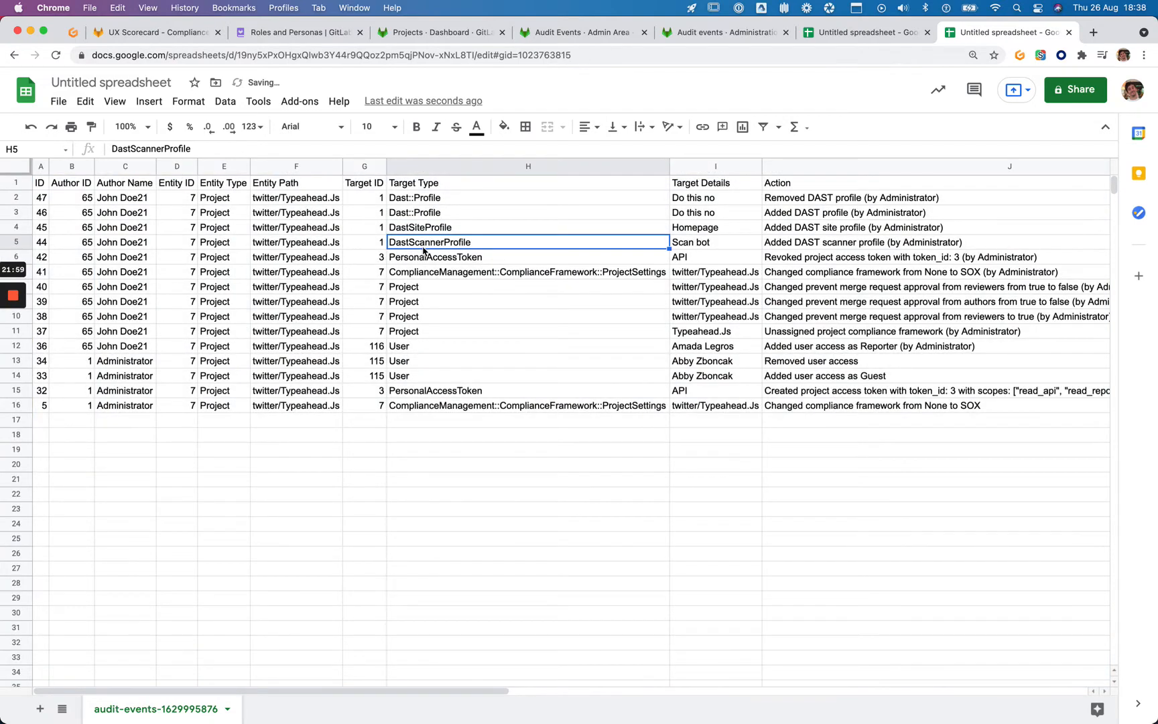
key(Right)
key(Right)
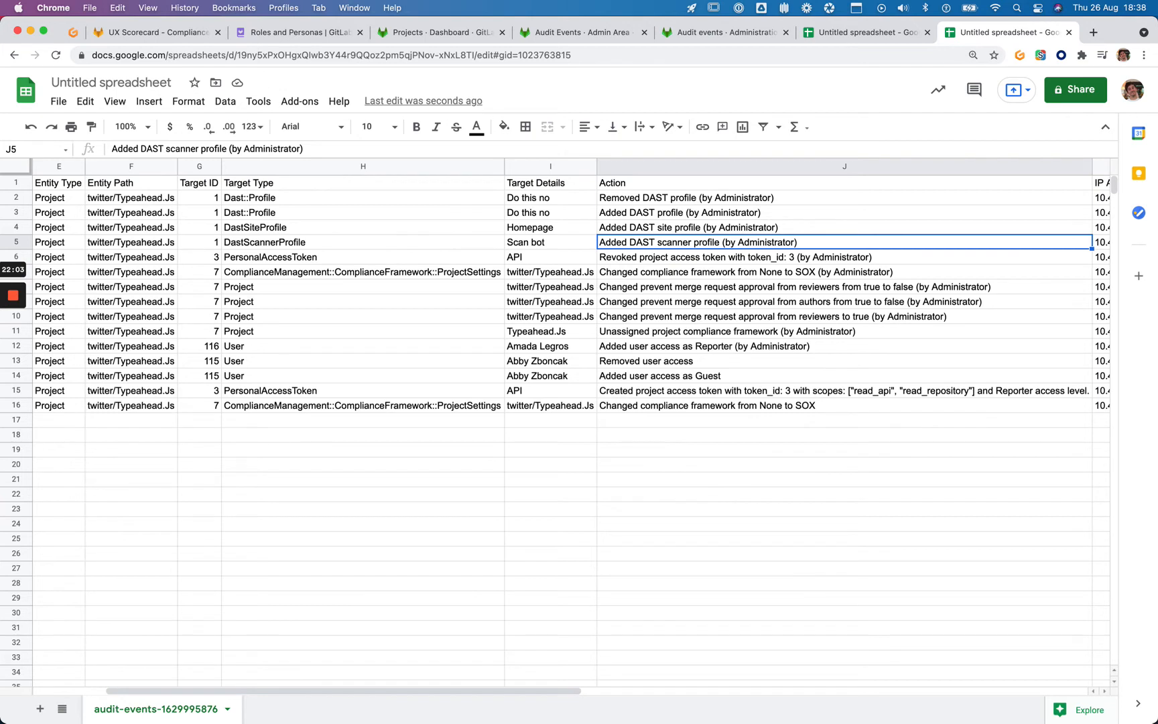
key(Up)
key(Up)
key(Up)
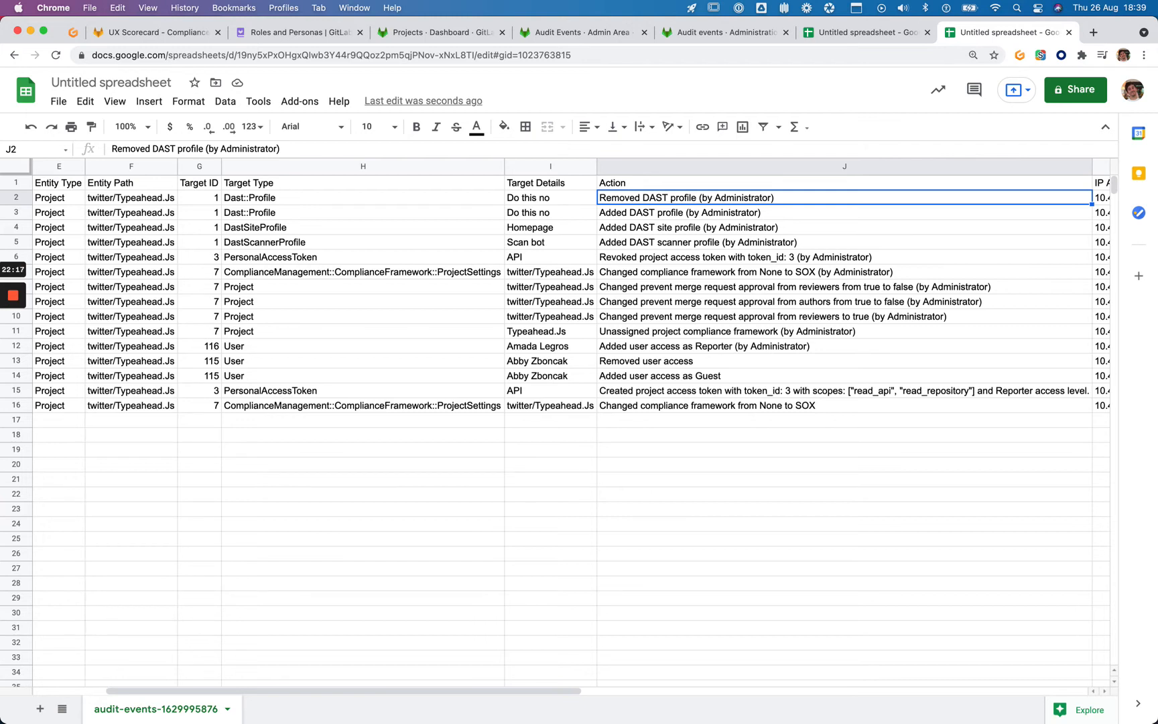
key(super+t)
Go to the GitLab Docs home page at docs.gitlab.com
text(docs.gitl)
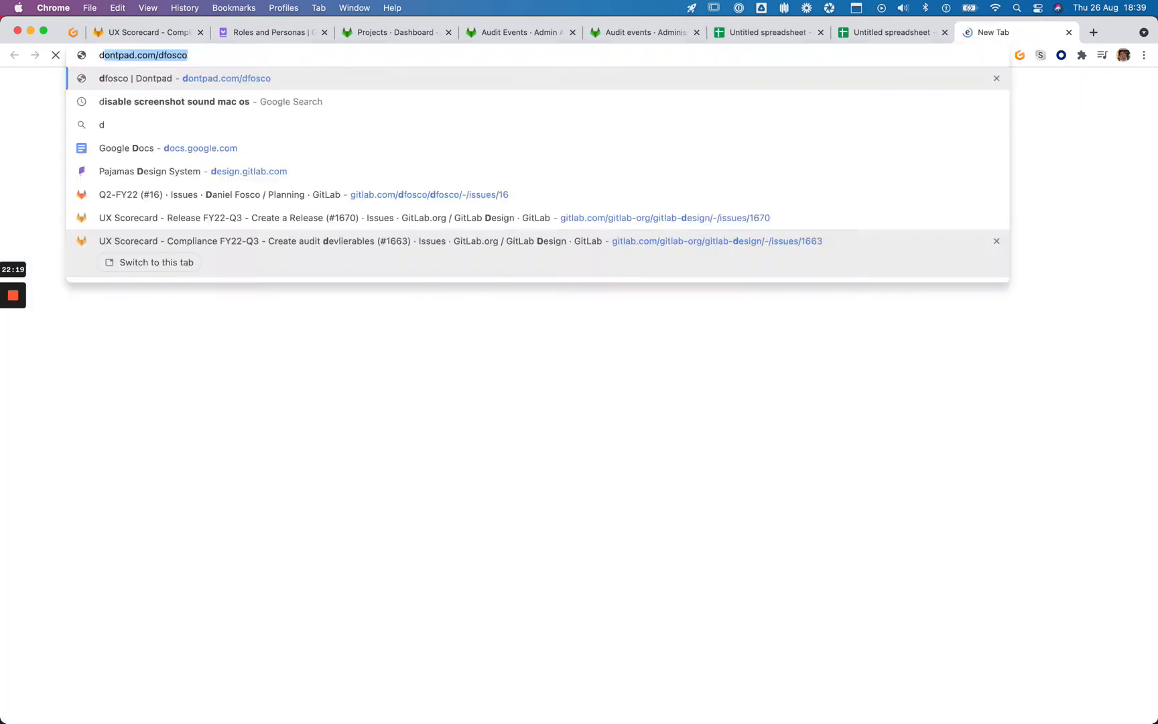
key(Down)
key(Down)
key(Down)
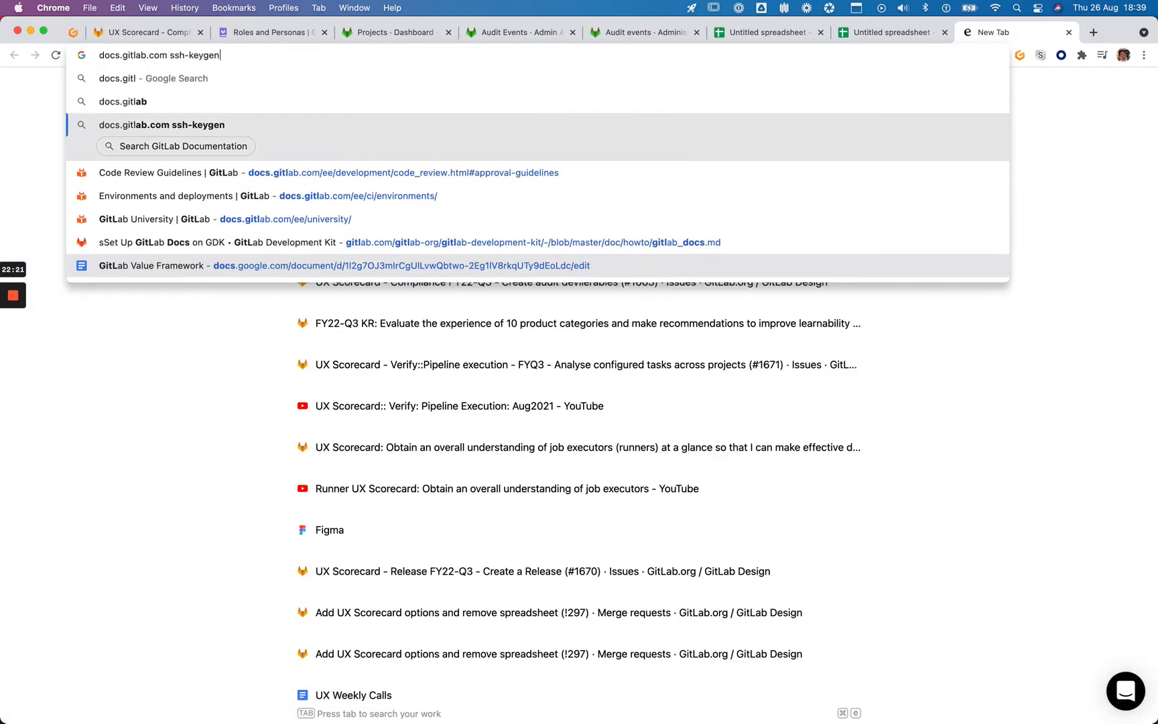
key(shift+super+Left)
key(alt+shift+Right)
key(alt+shift+Right)
key(alt+shift+Right)
key(alt+shift+Right)
key(BackSpace)
key(Return)
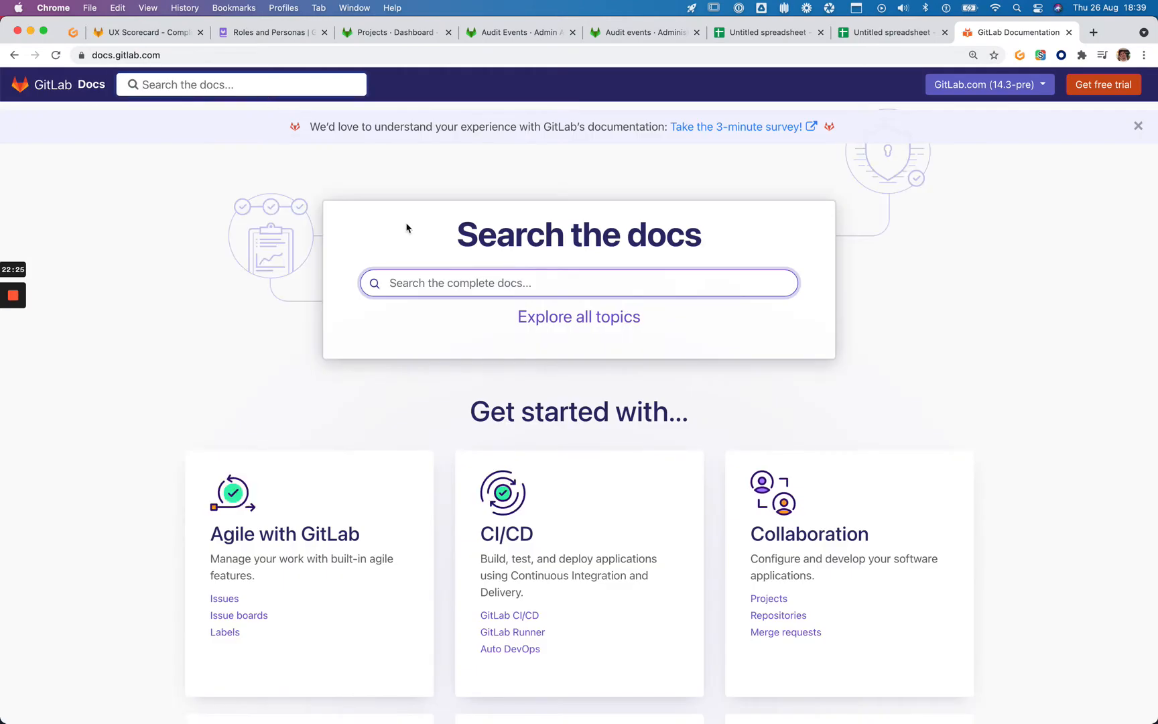
Search the docs for 'DAST' and reach the main Dynamic Application Security Testing page
click(460, 277)
text(DAST)
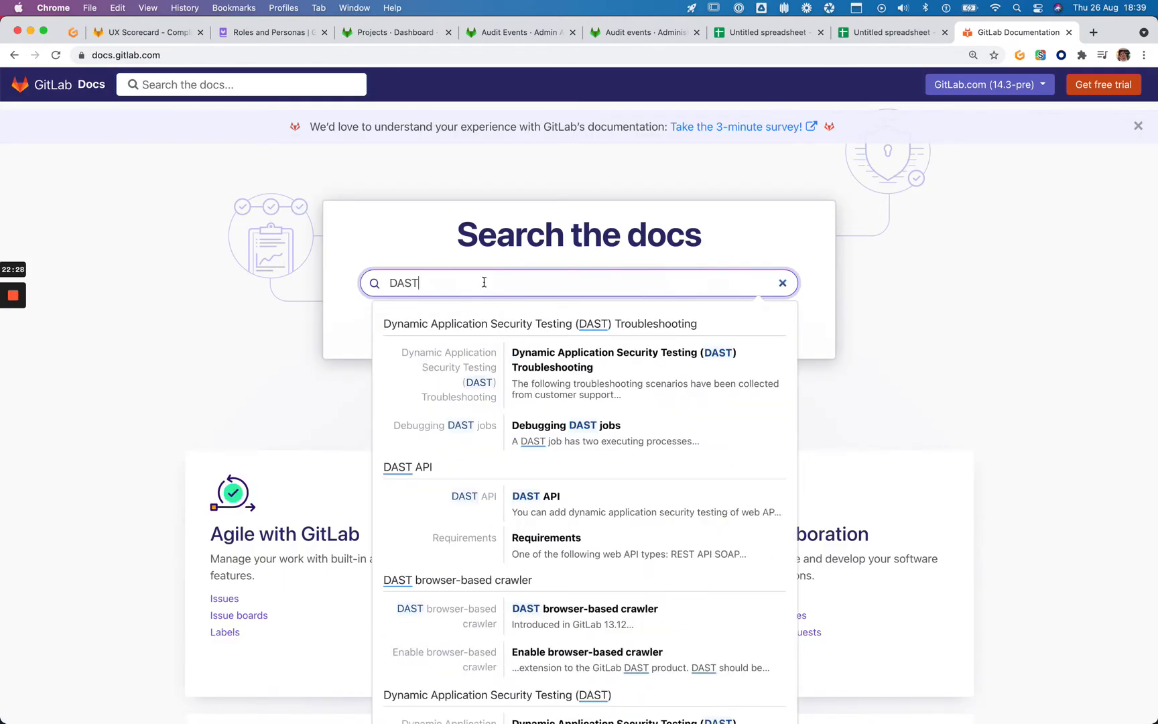
click(568, 358)
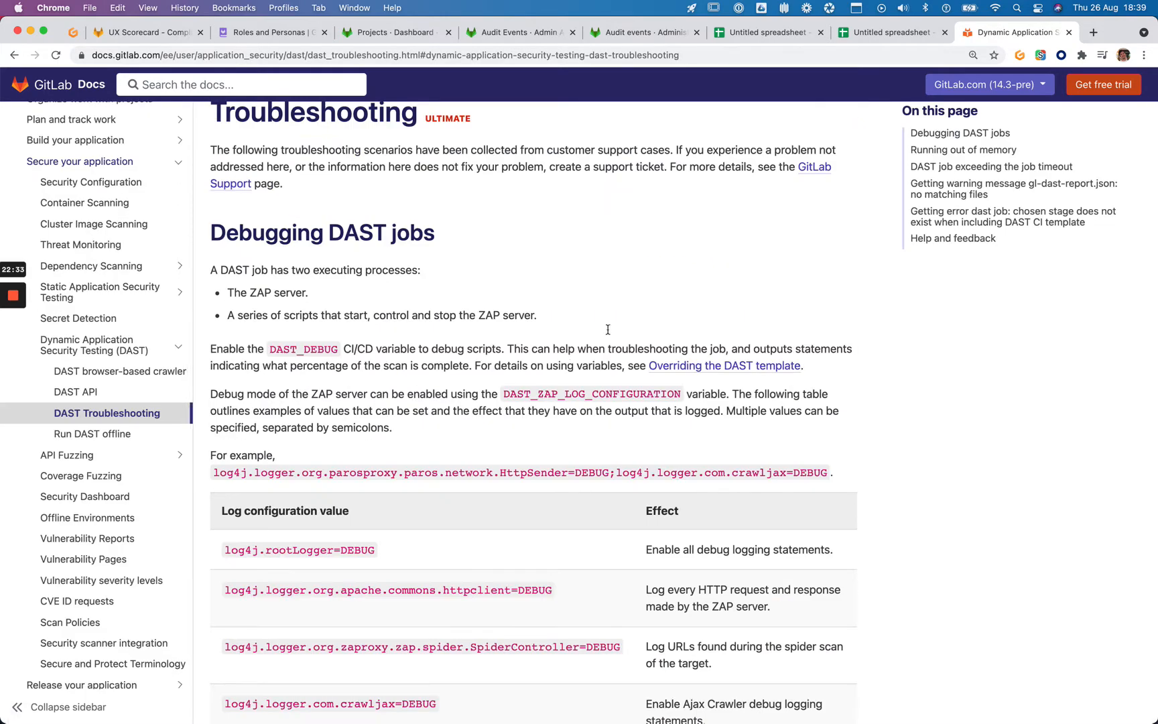
scroll(607, 329, up, 2)
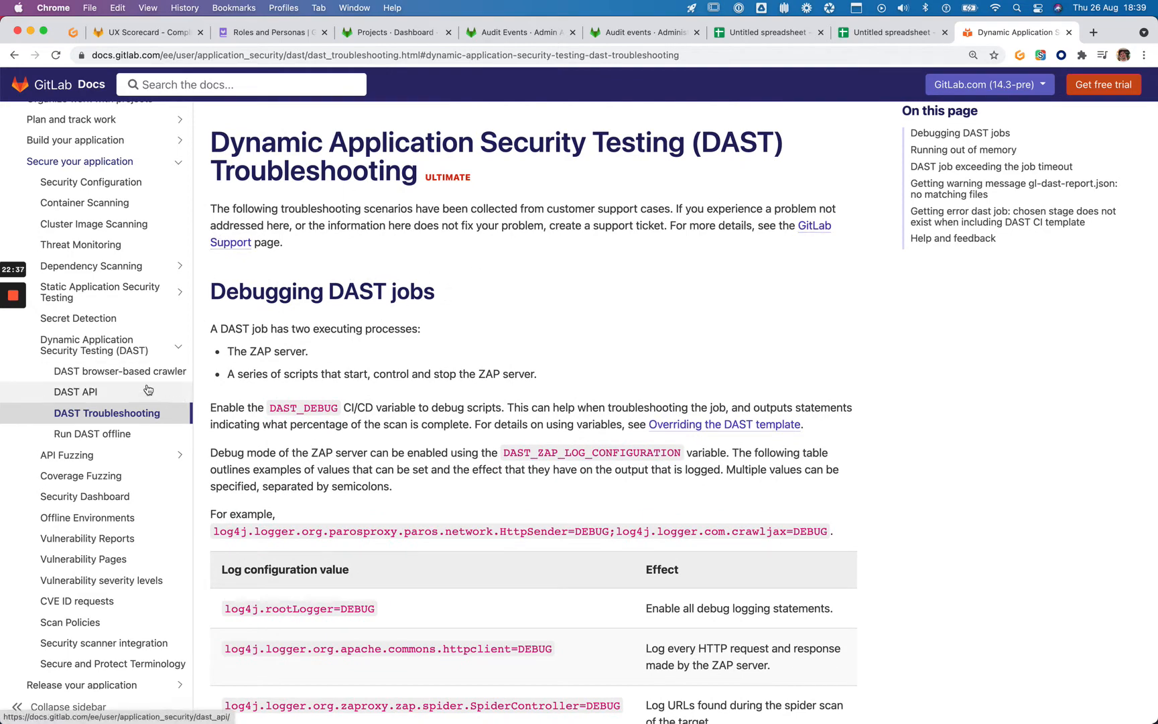
click(101, 345)
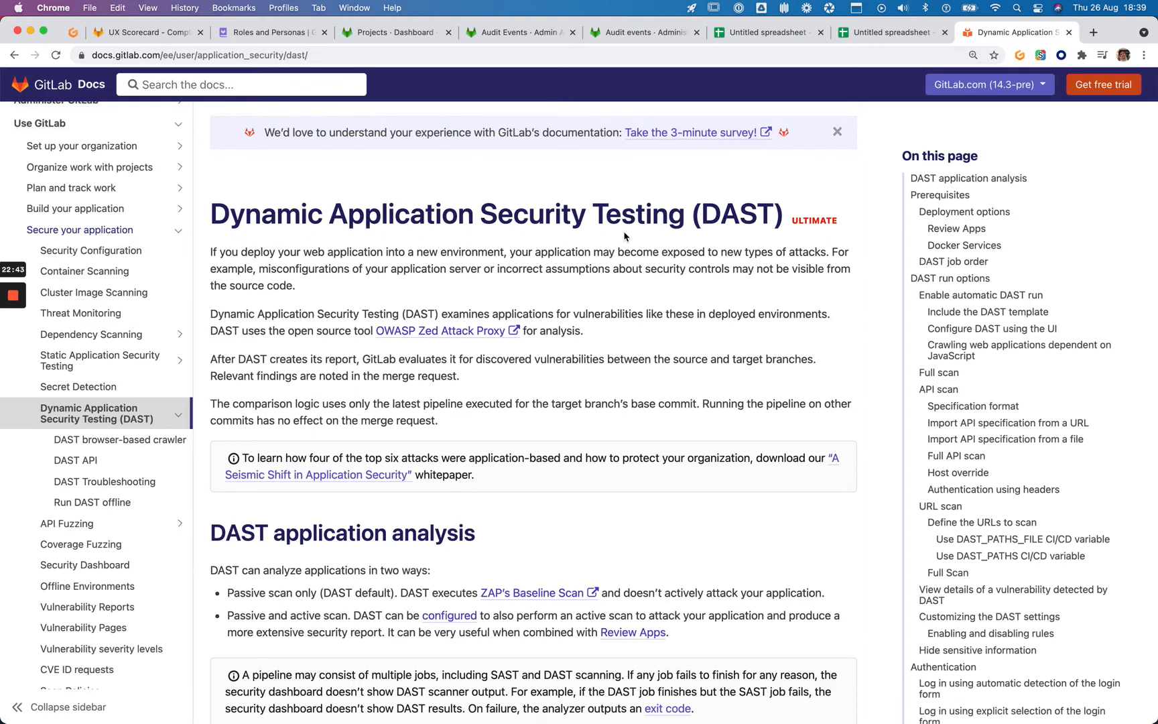
Screenshot the DAST page and scroll through its contents
key(super+shift+3)
scroll(619, 236, down, 5)
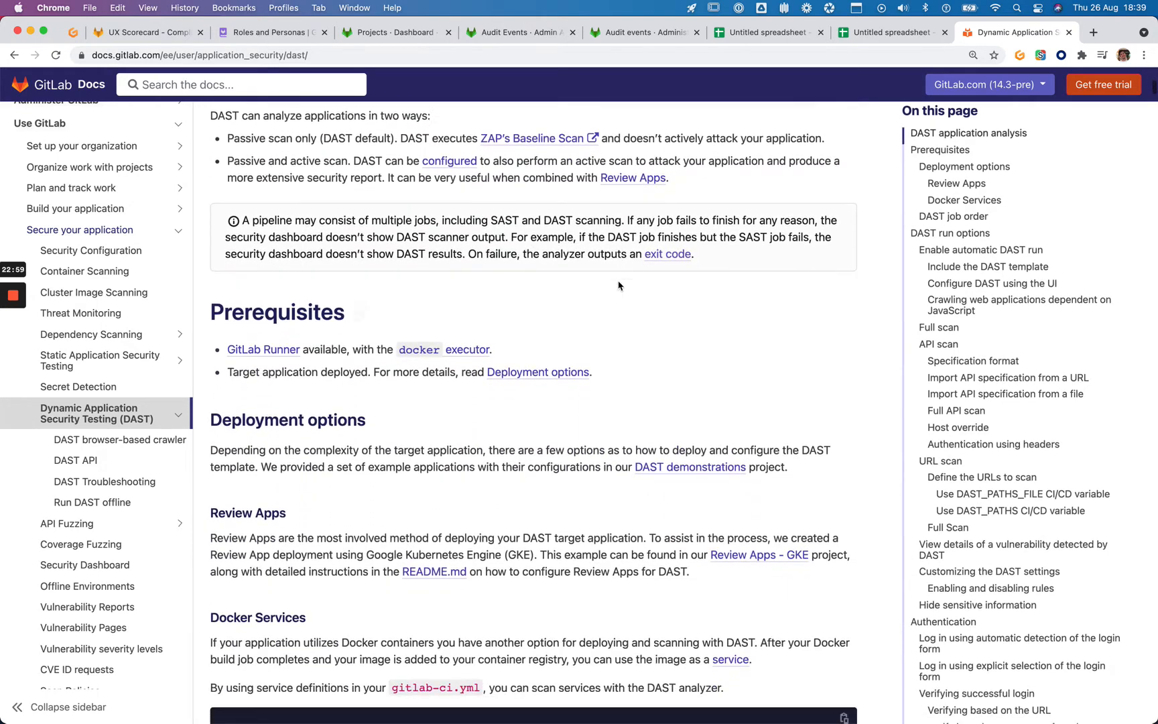
scroll(687, 358, down, 4)
scroll(593, 343, down, 3)
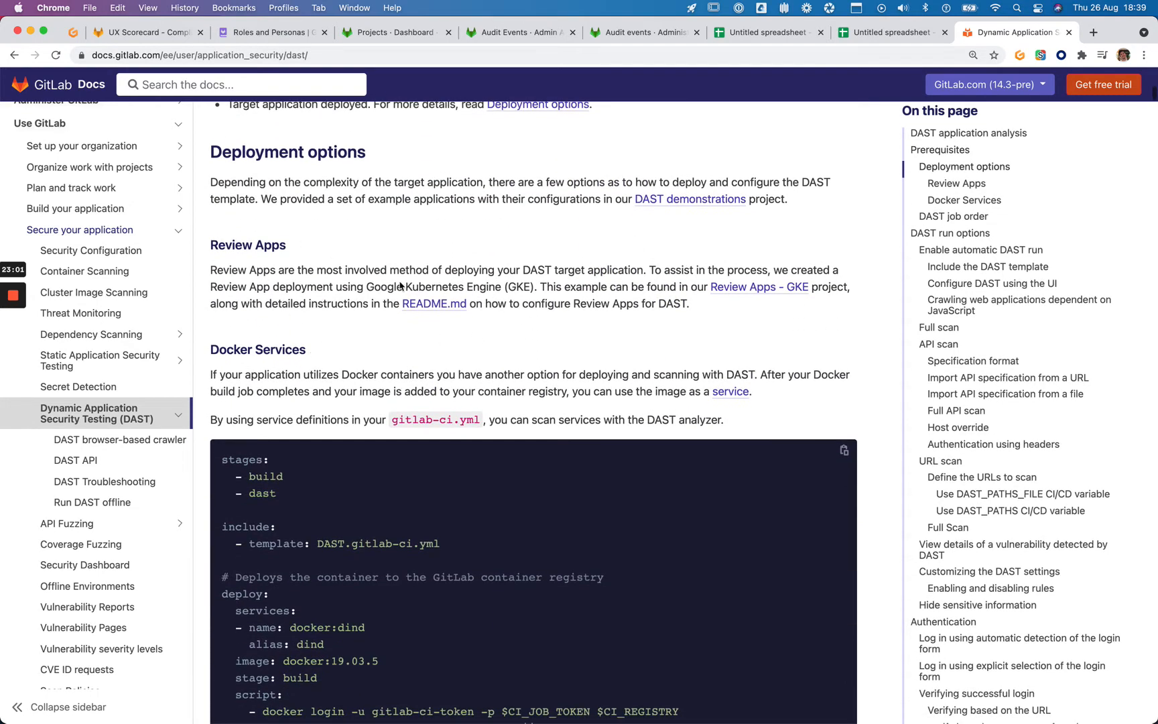
scroll(503, 276, down, 1)
scroll(503, 275, down, 3)
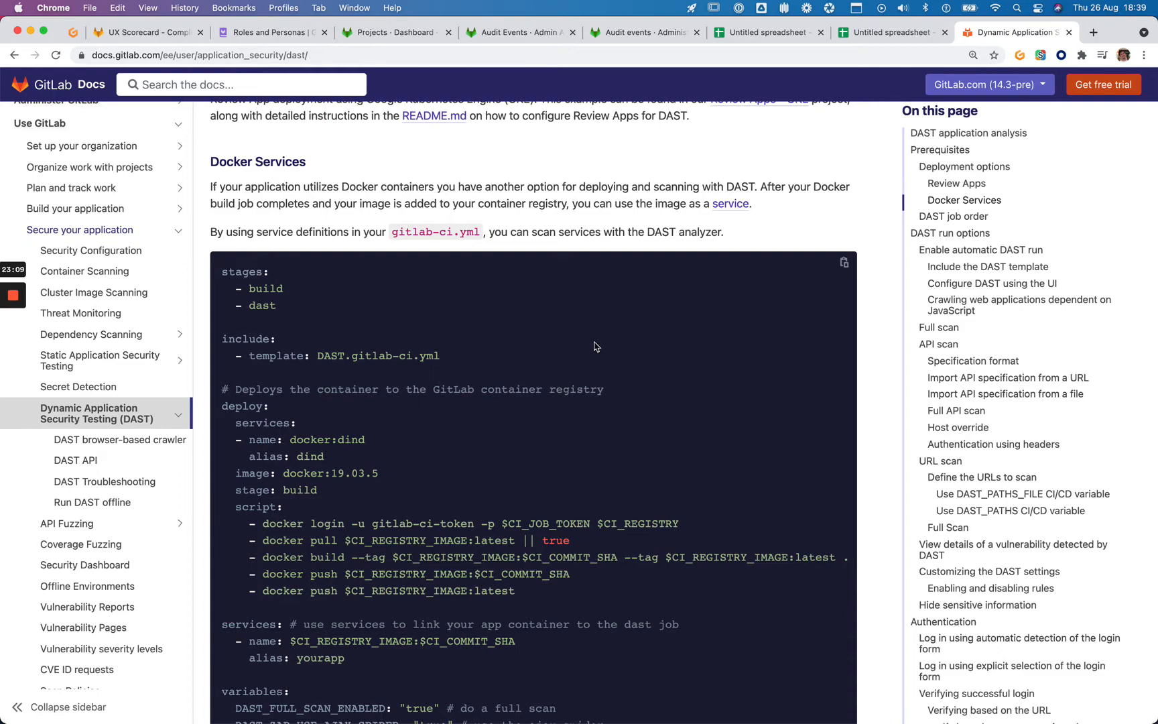
scroll(596, 346, up, 20)
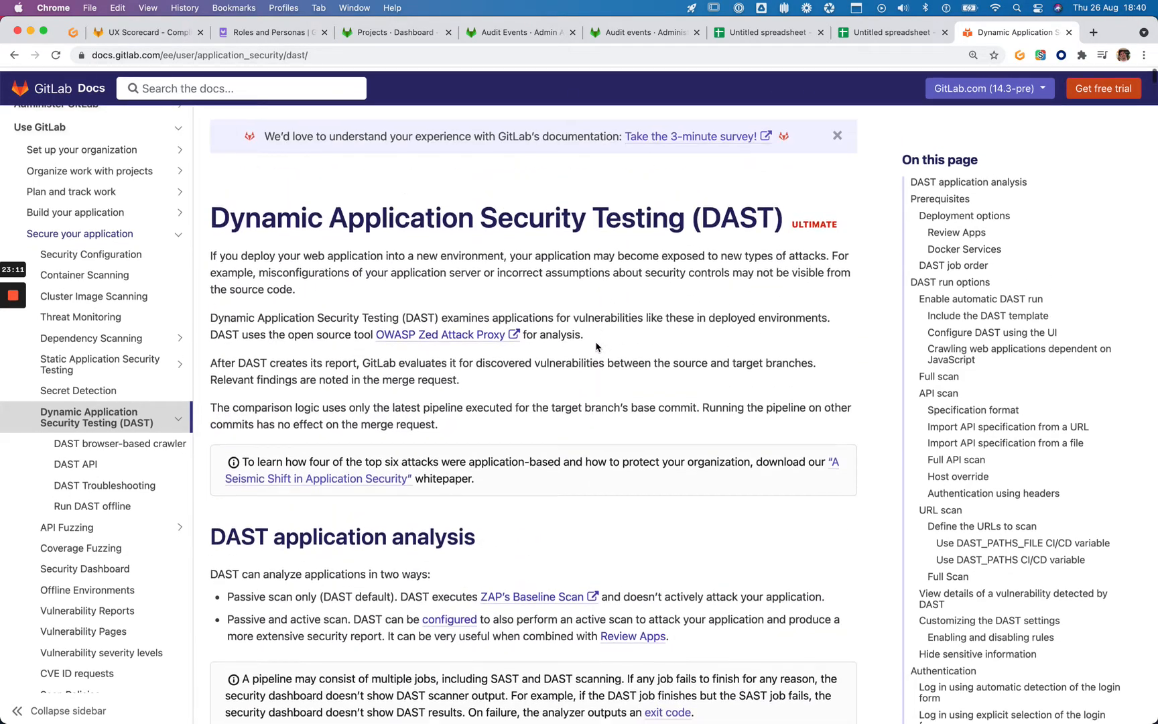
scroll(596, 346, down, 2)
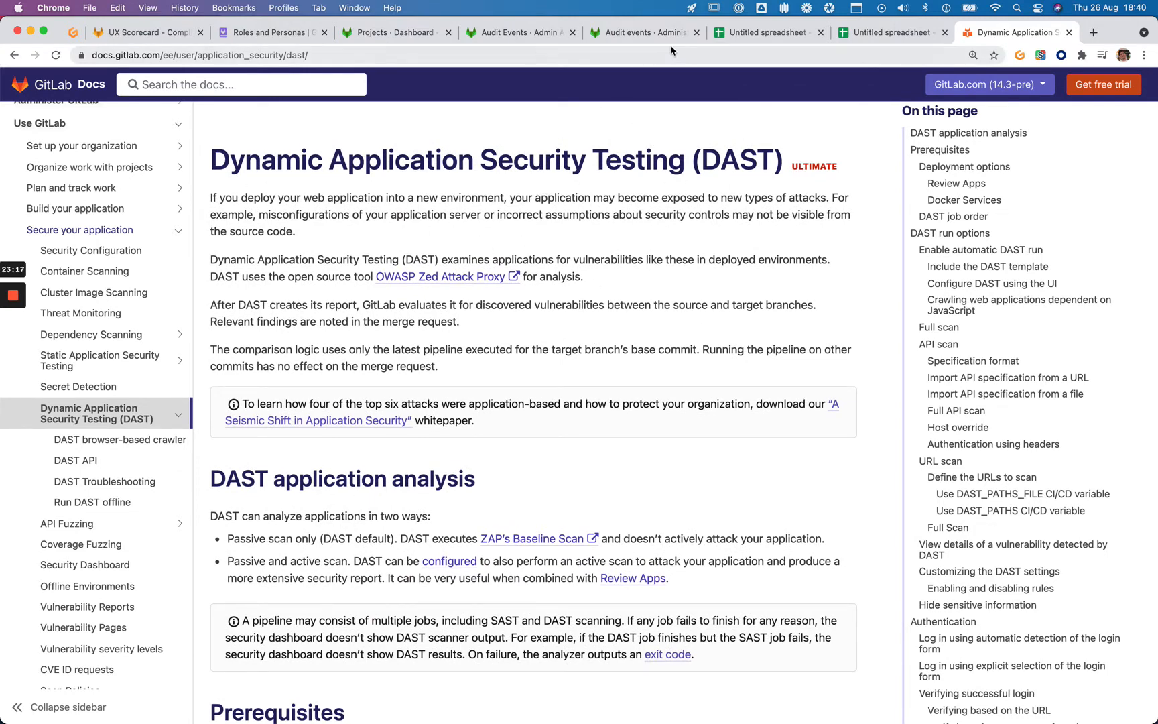
Pass through the audit docs and admin audit events tabs back to the Typeahead.Js spreadsheet
click(608, 32)
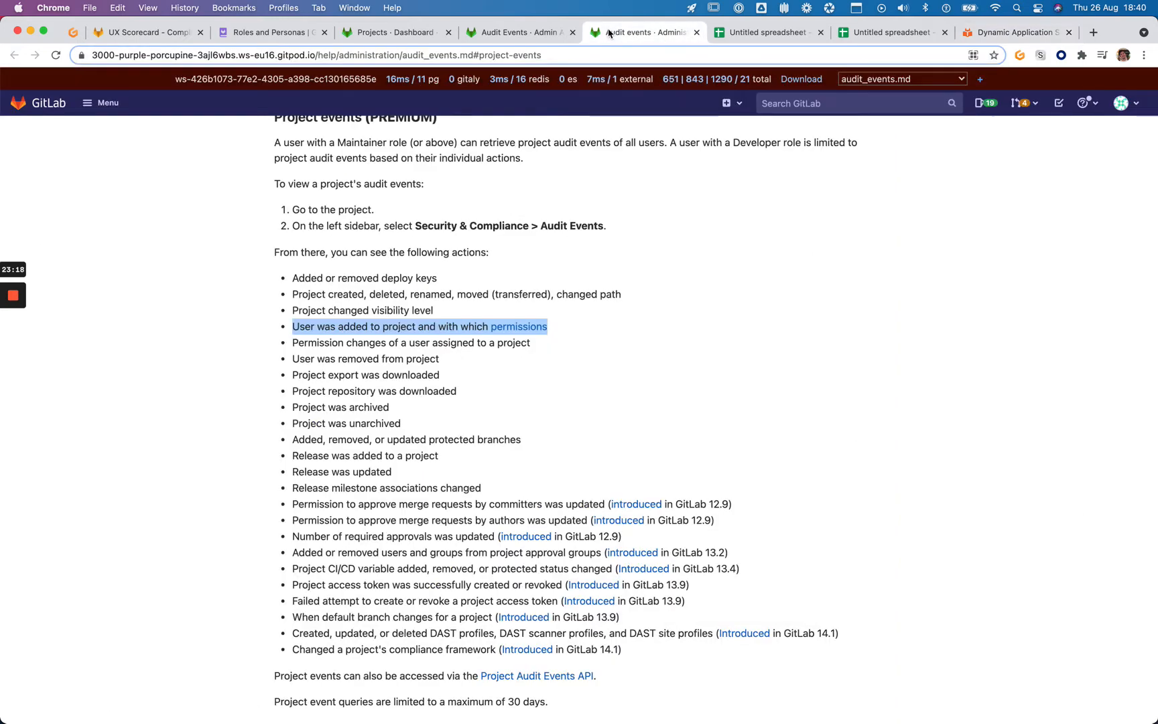
click(529, 32)
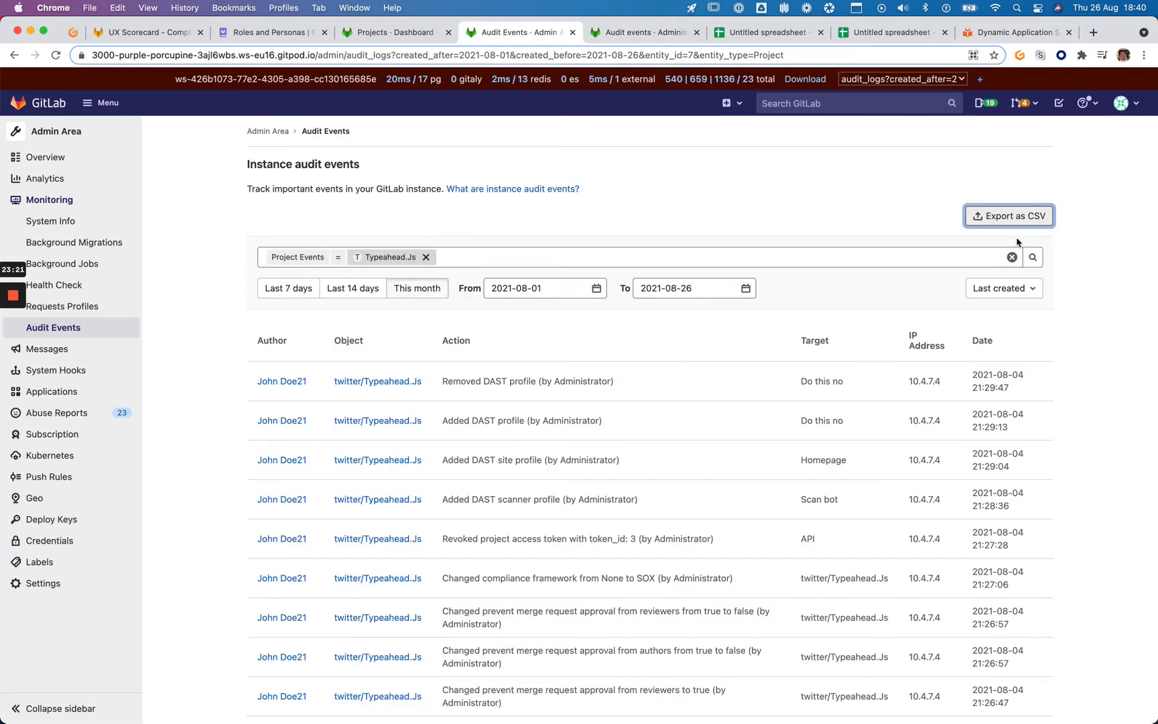
click(911, 32)
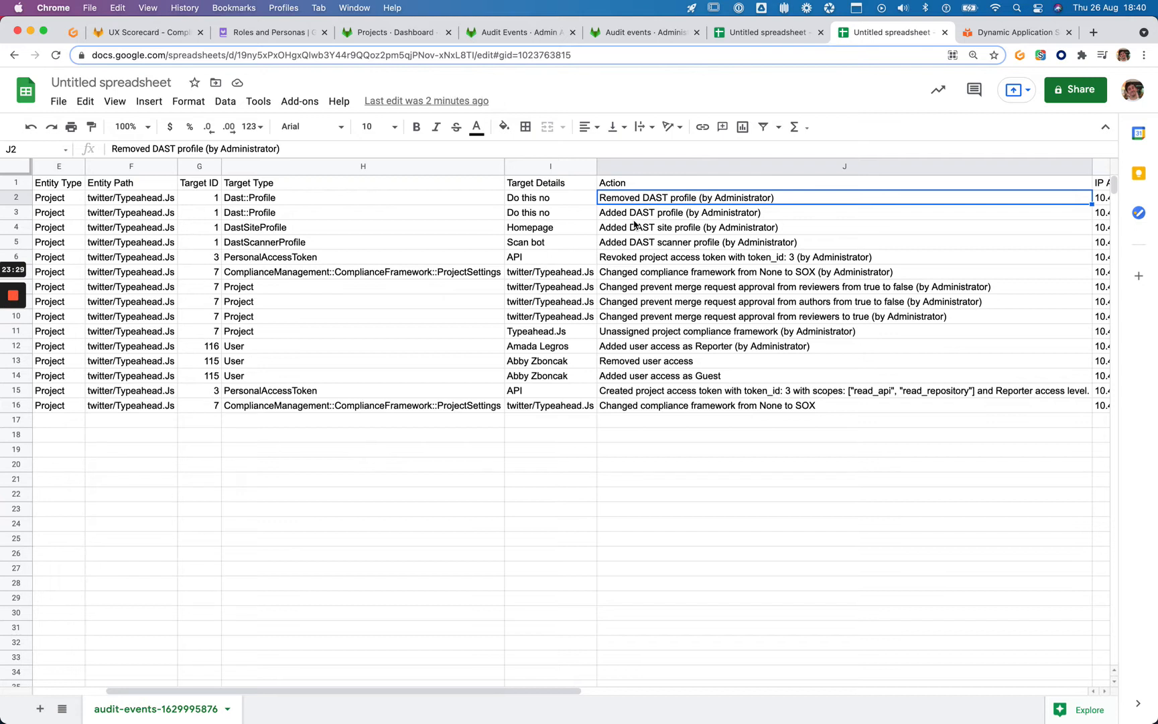
key(Down)
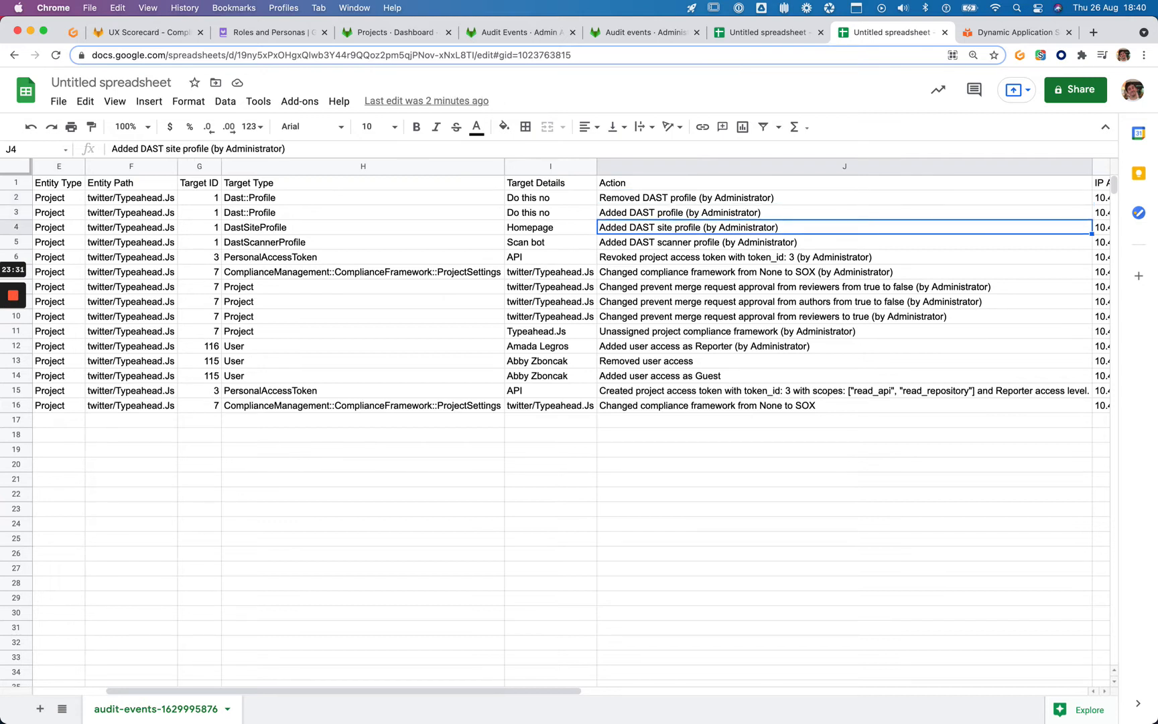
key(Down)
key(Down)
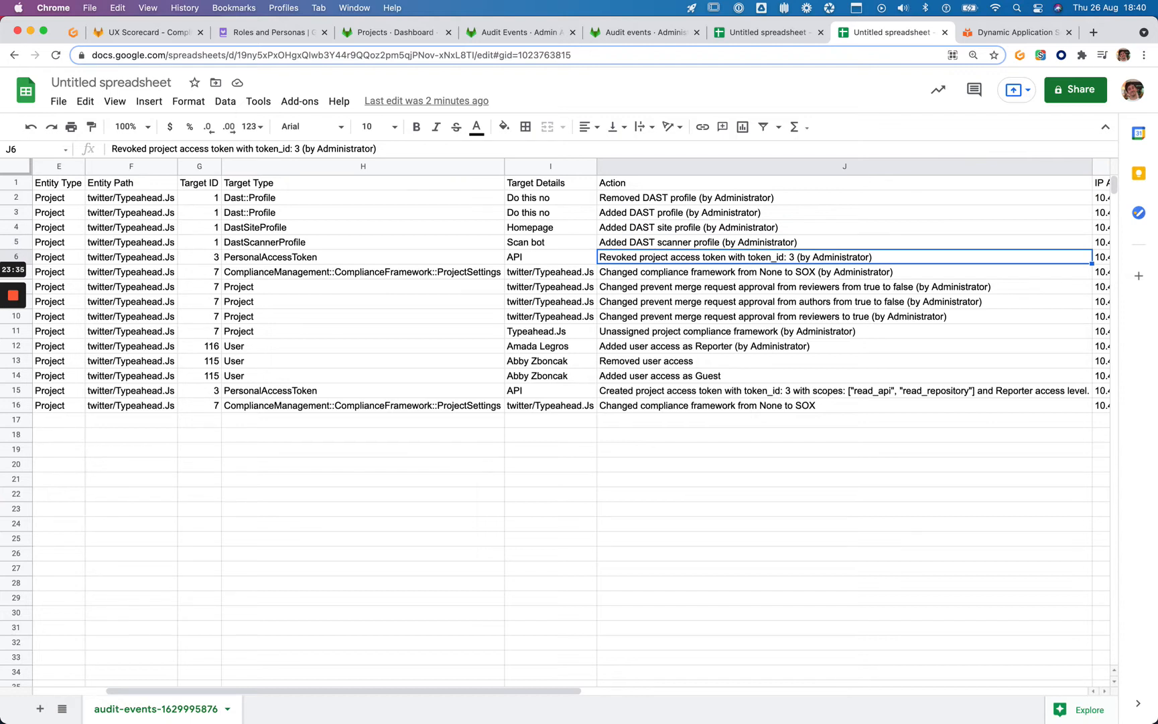
key(Down)
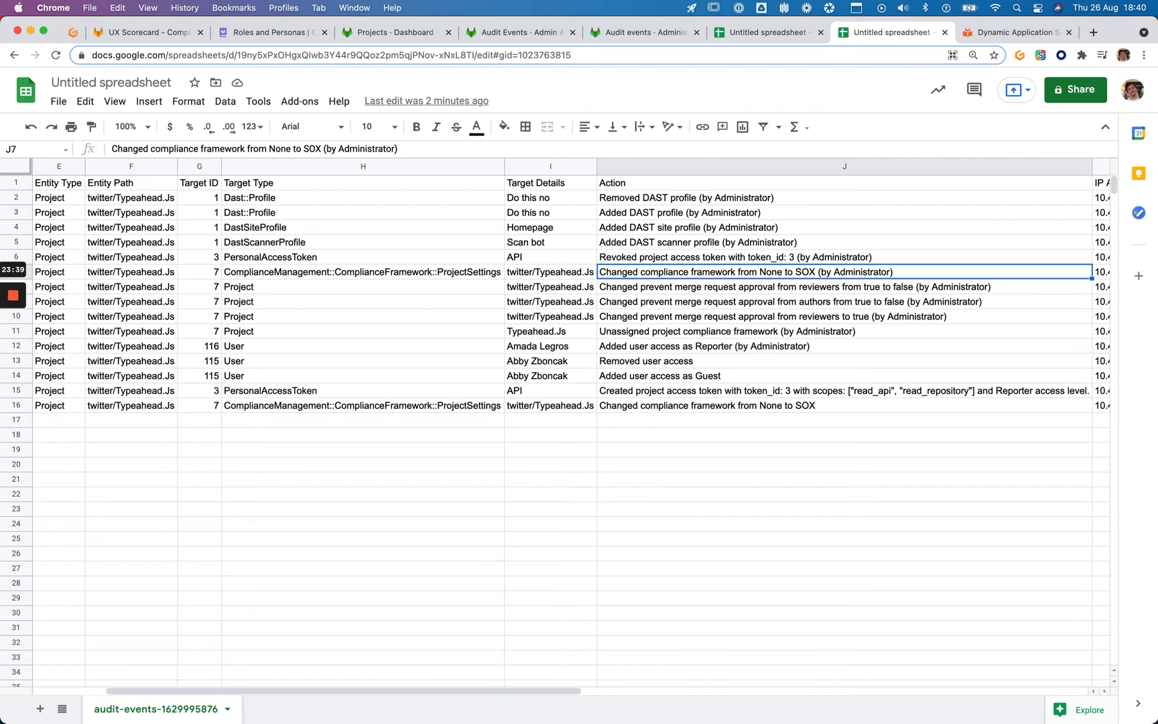
key(Down)
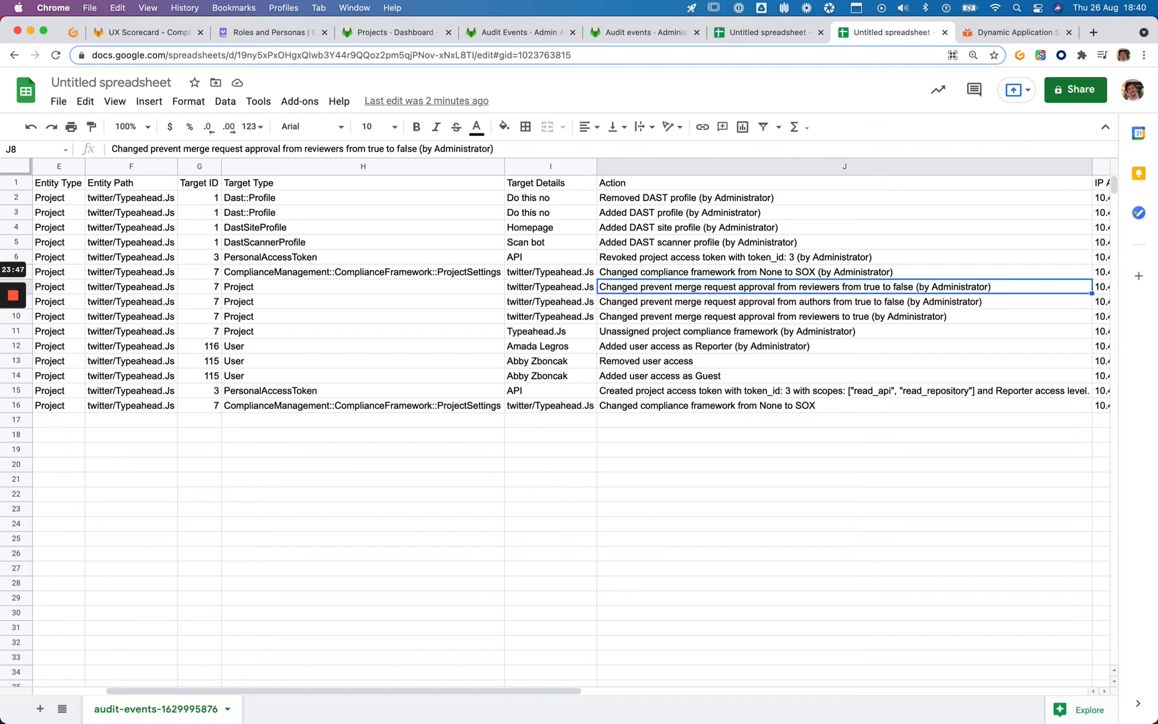
drag(877, 37, 261, 33)
click(122, 34)
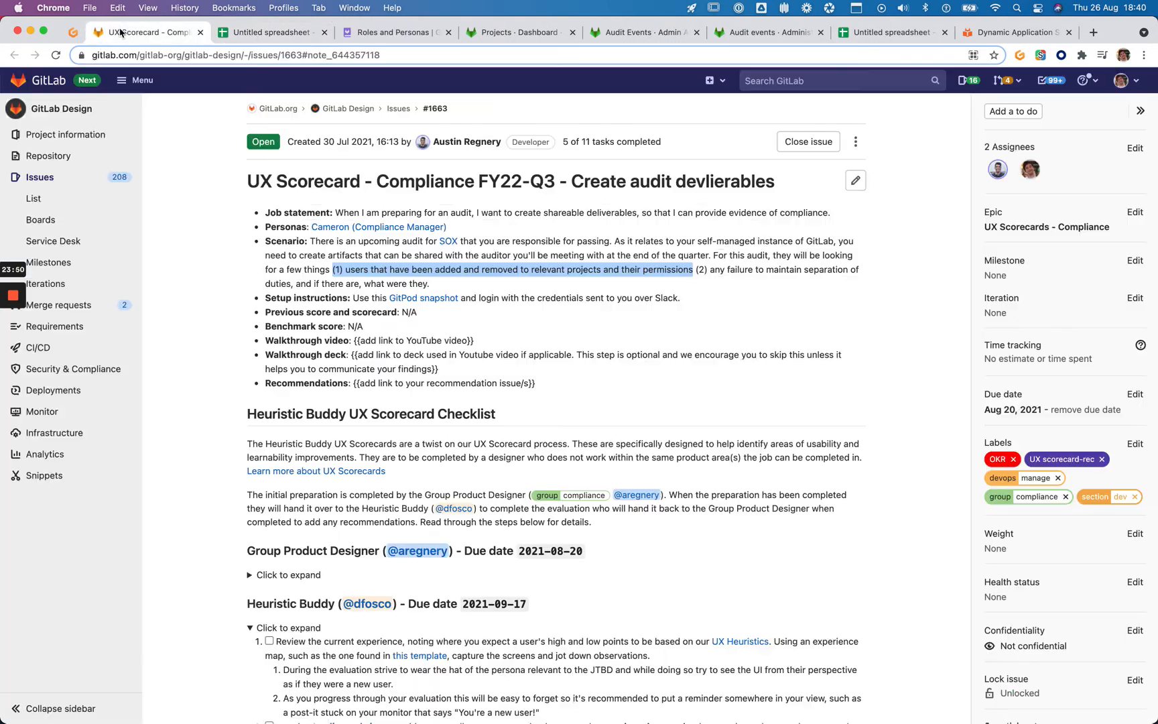
click(268, 36)
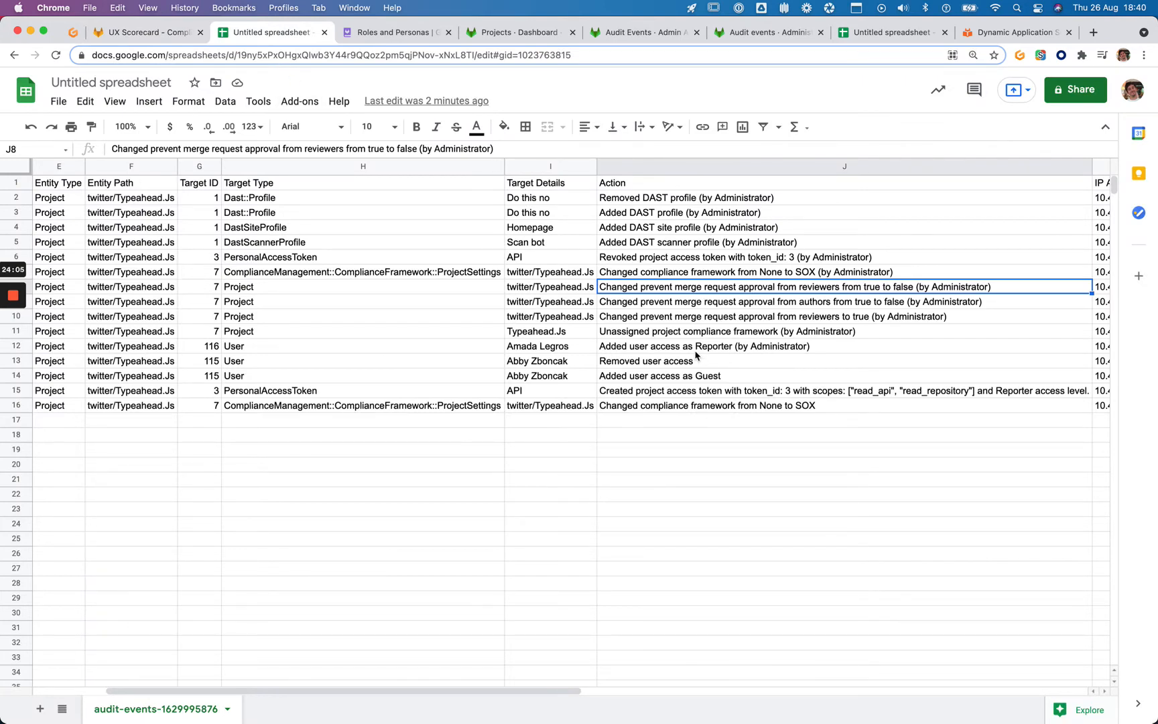
Bold the user-access actions in J12, J13 (Removed user access) and J14 (Added as Guest)
key(Down)
key(Down)
key(Down)
key(Down)
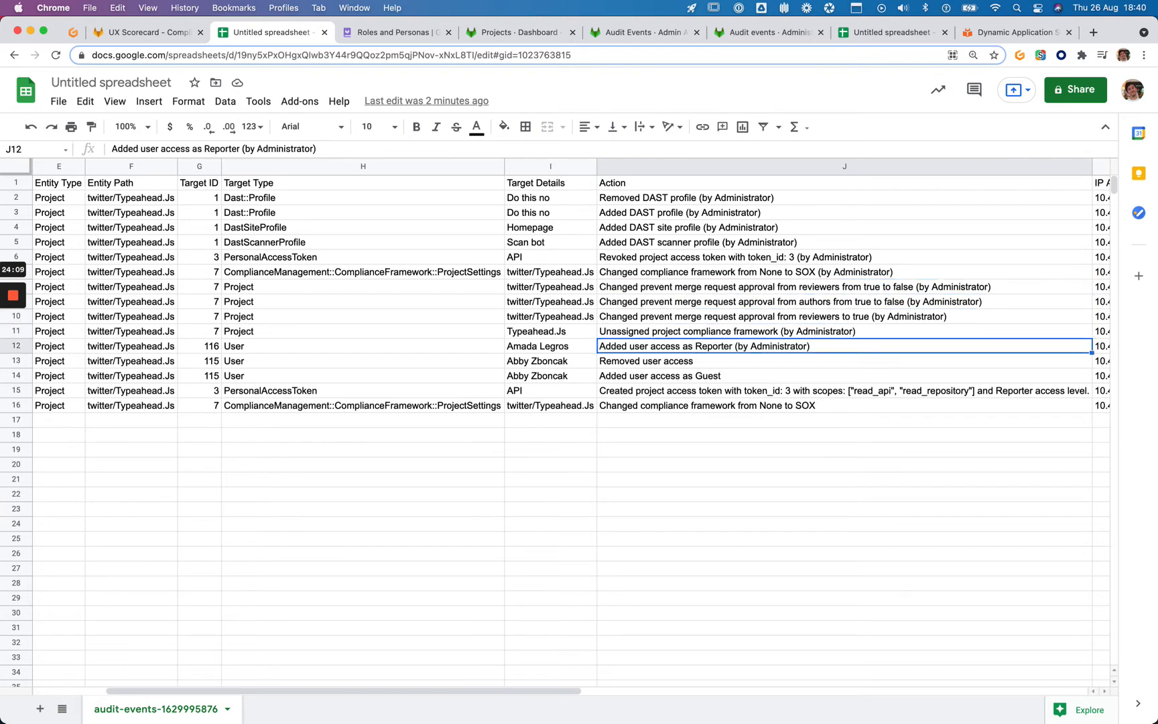
key(ctrl+b)
key(Down)
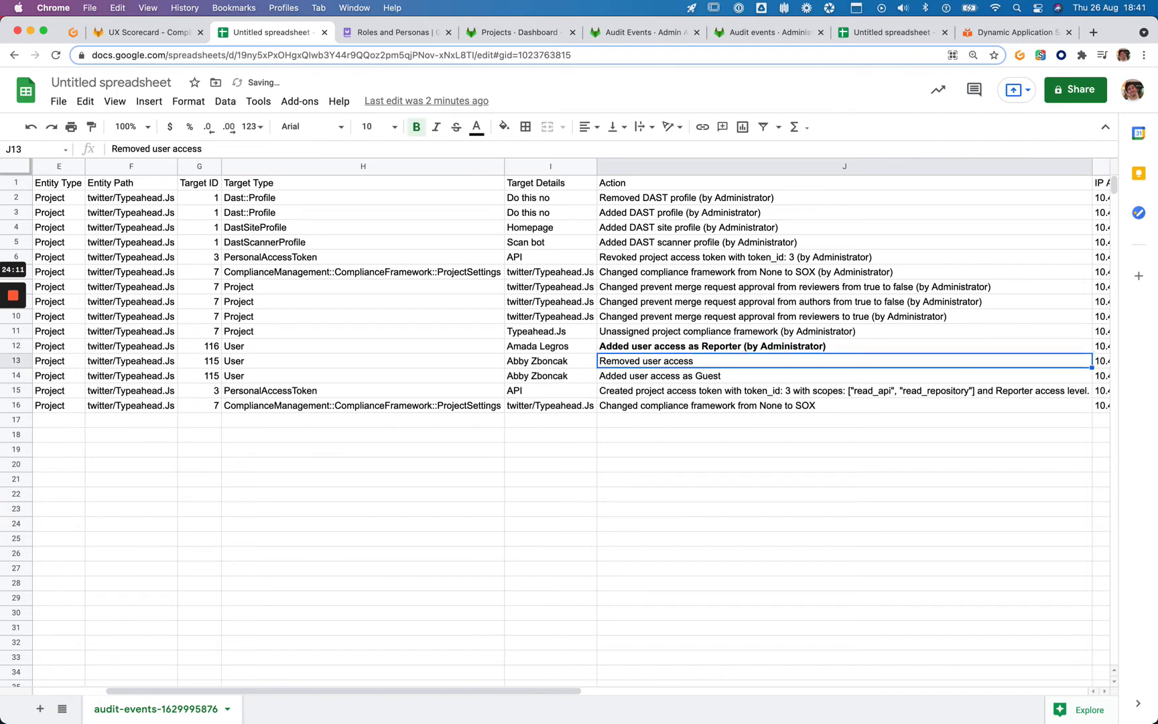
key(ctrl+b)
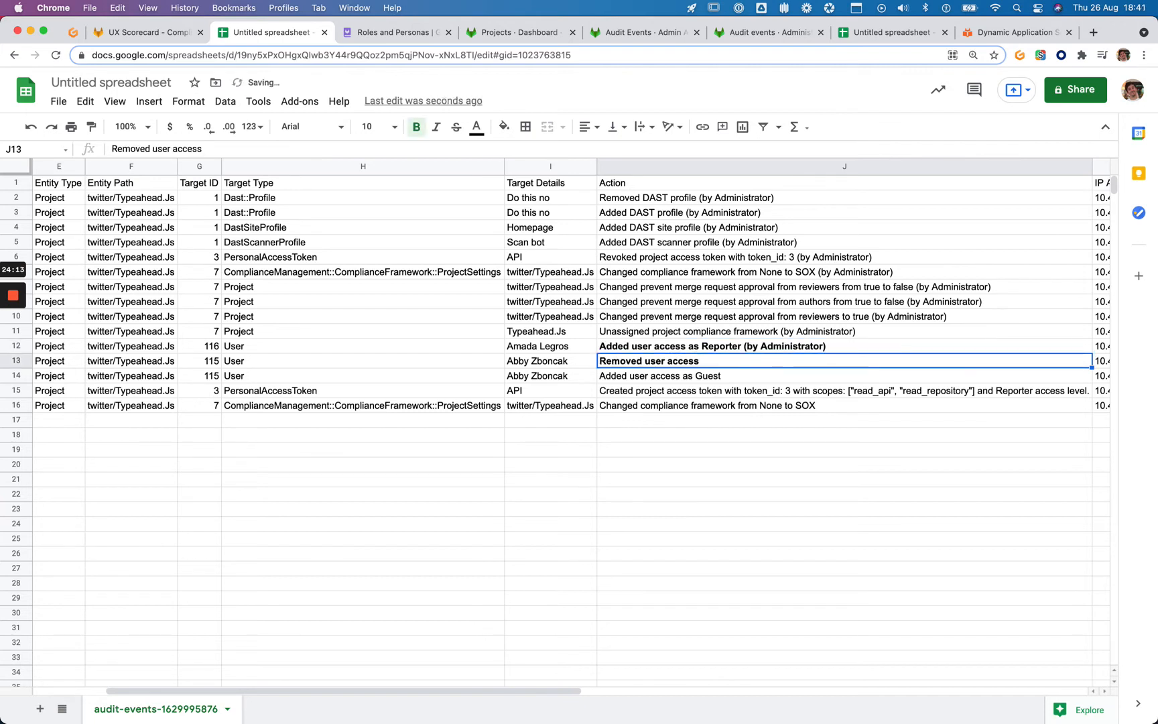
key(Down)
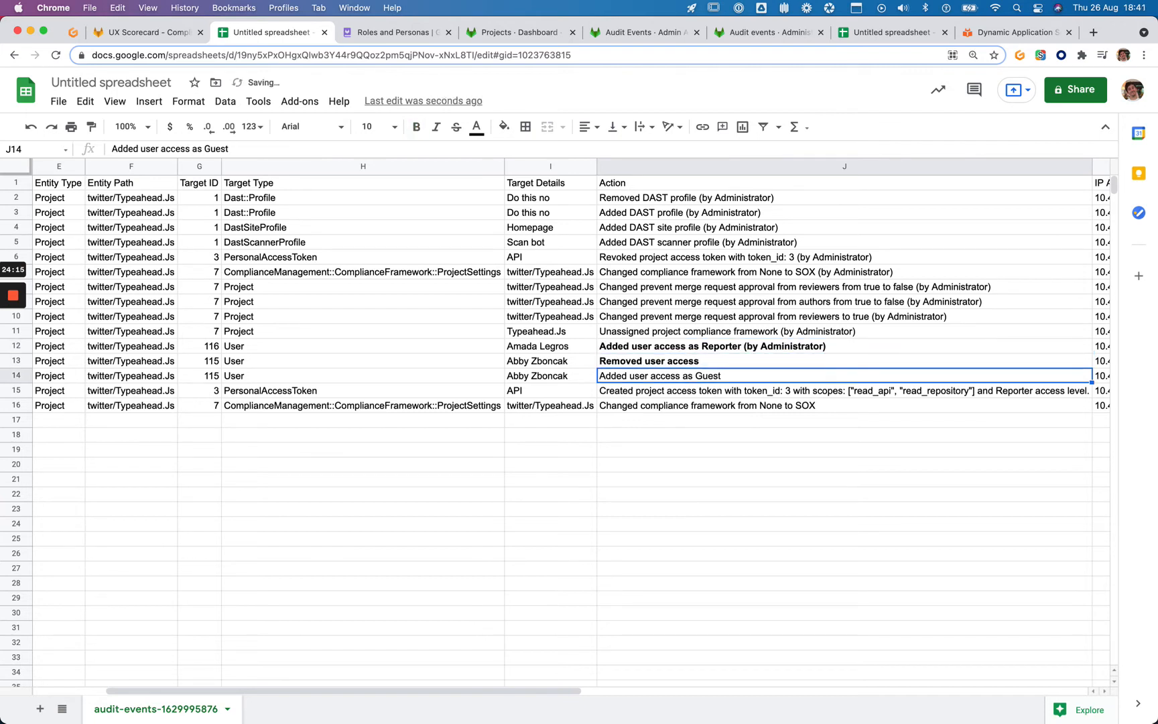
key(cmd+b)
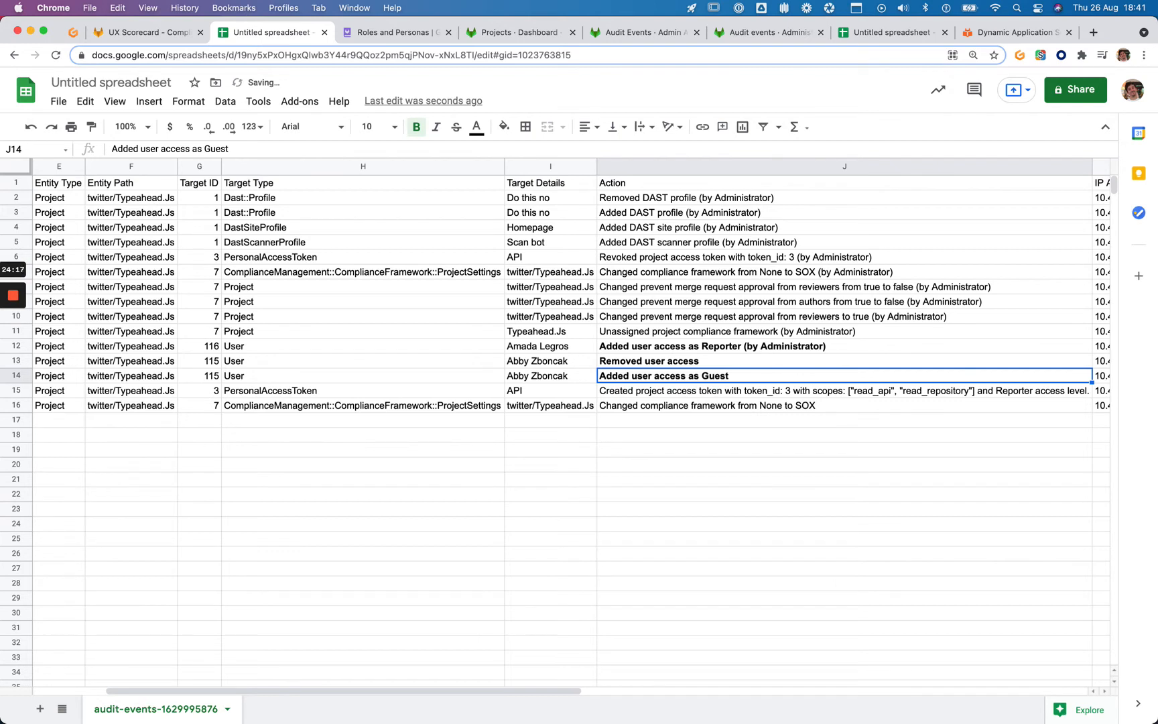
key(Down)
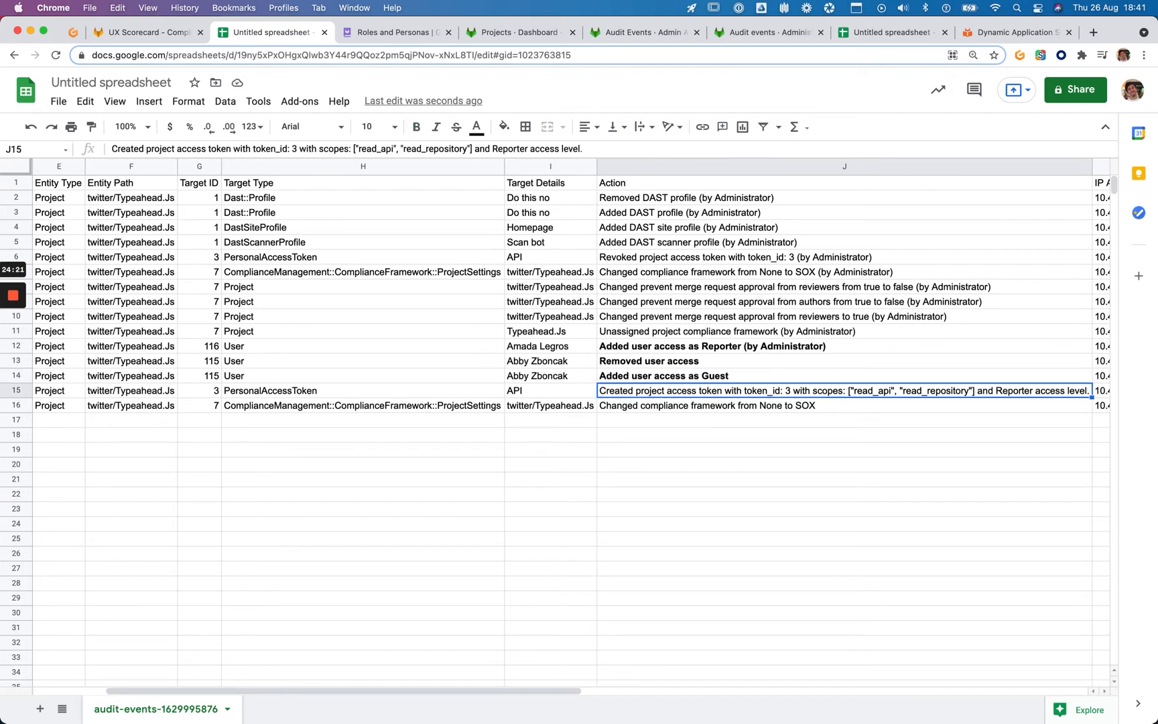
Compare the User target types in H12:H14 with H2:H5 in the other audit spreadsheet
scroll(570, 422, right, 2)
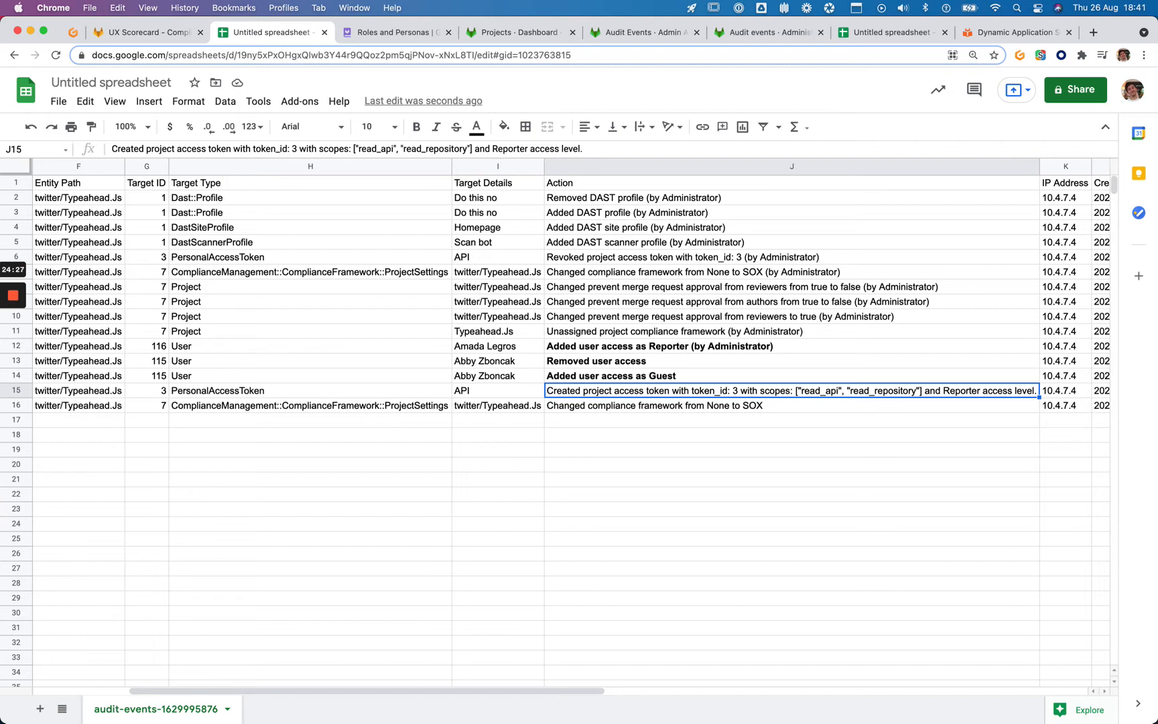
key(Left)
key(Left)
key(Left)
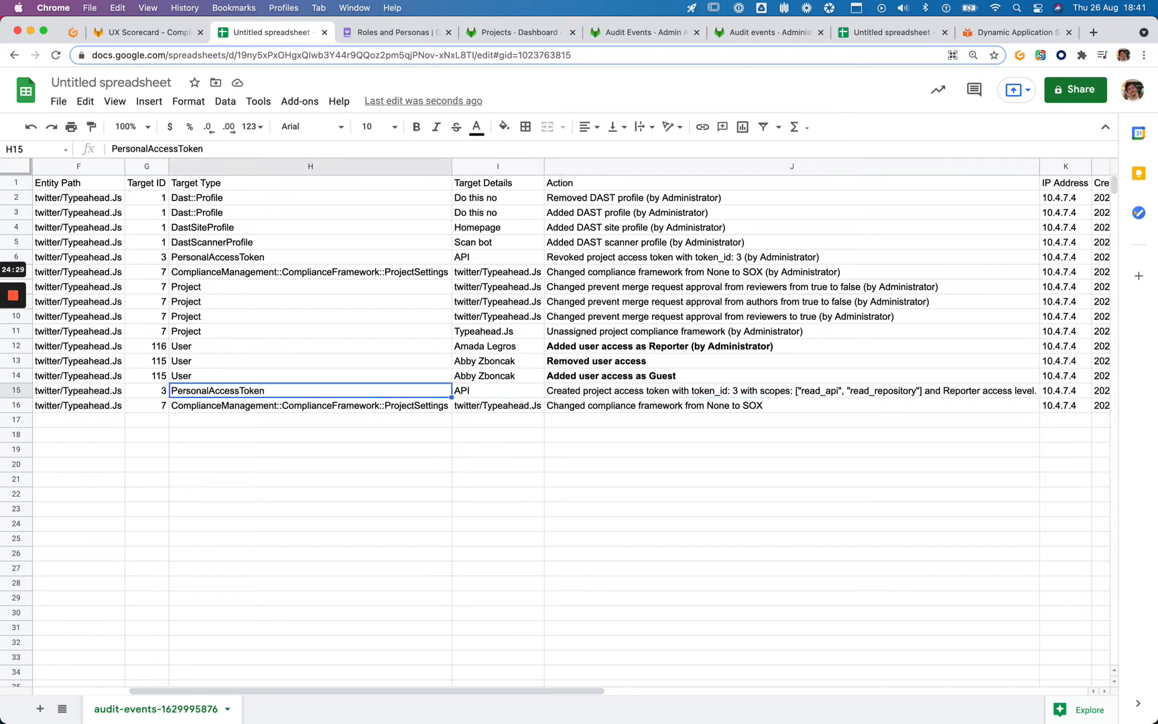
key(Right)
key(Up)
key(shift+Up)
key(shift+Up)
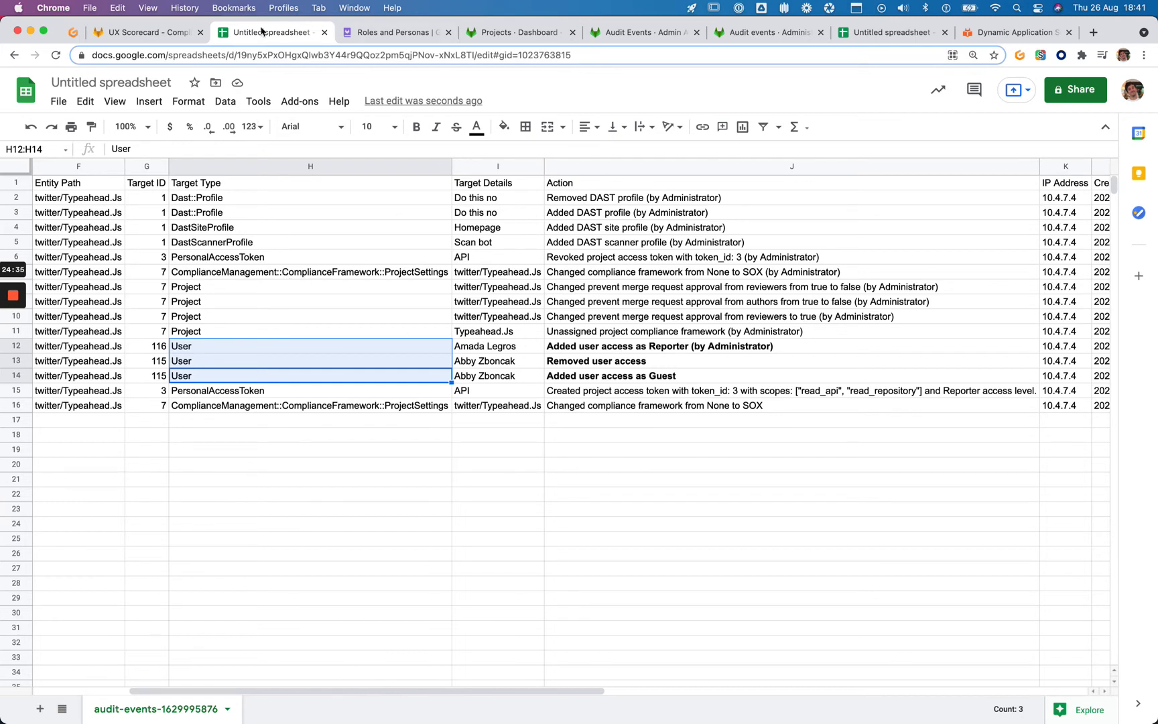
drag(261, 31, 871, 31)
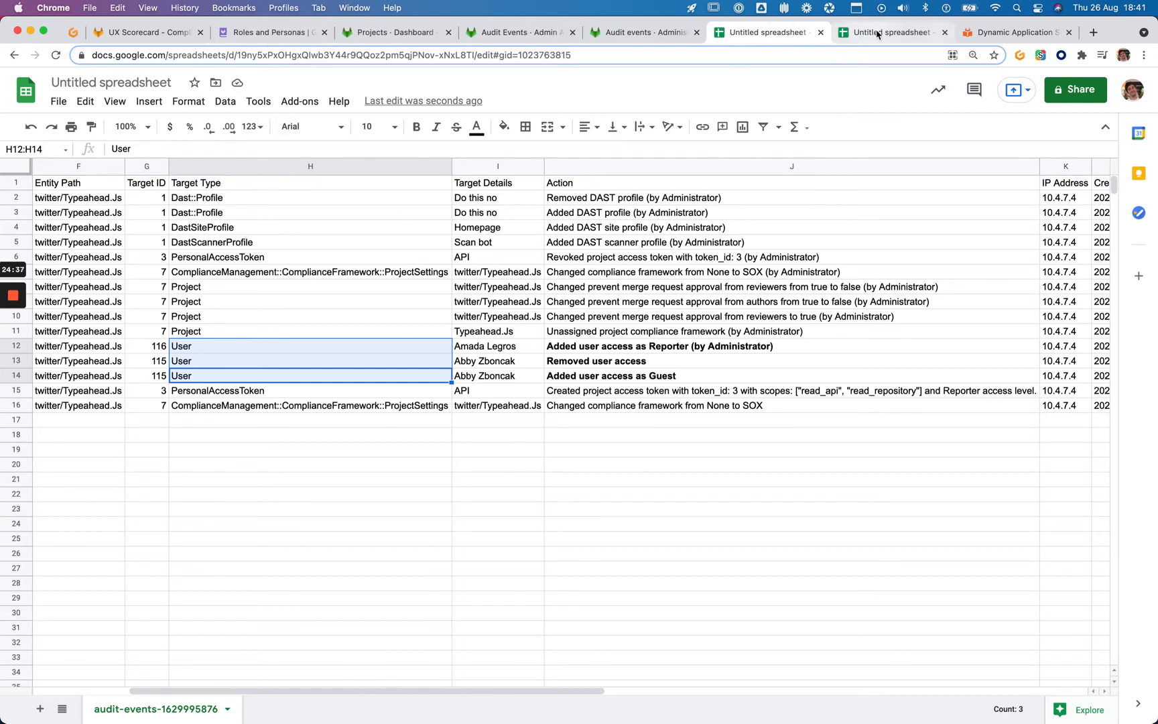
click(877, 34)
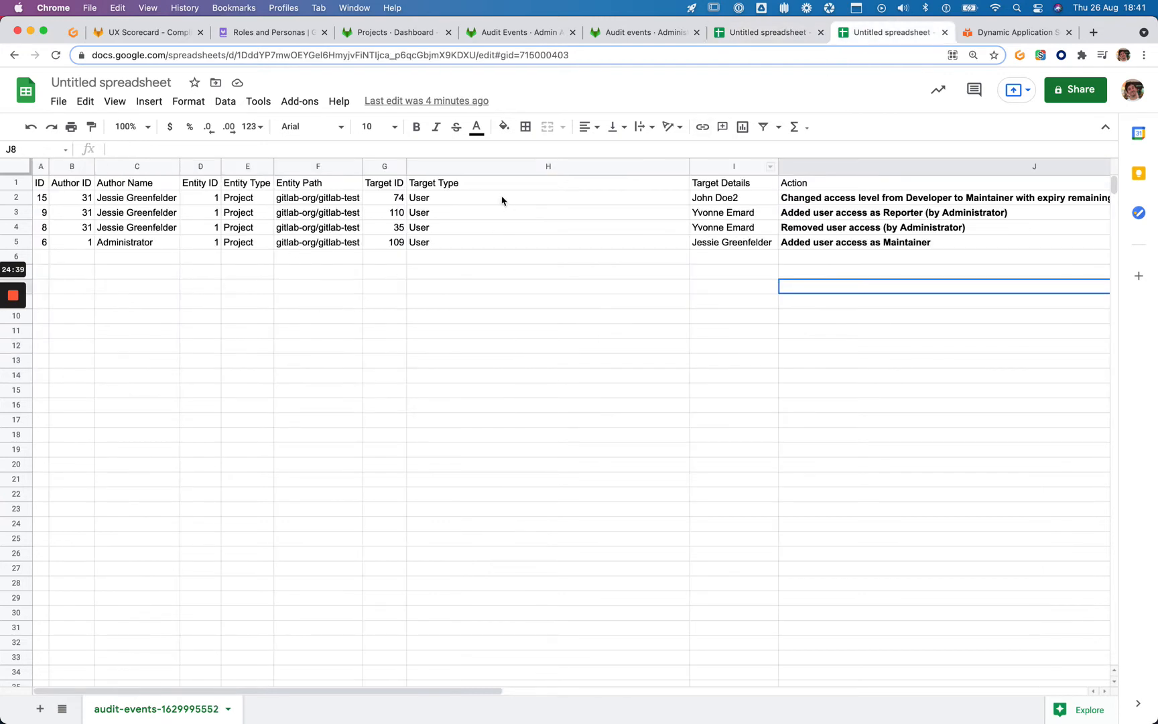
drag(501, 199, 506, 249)
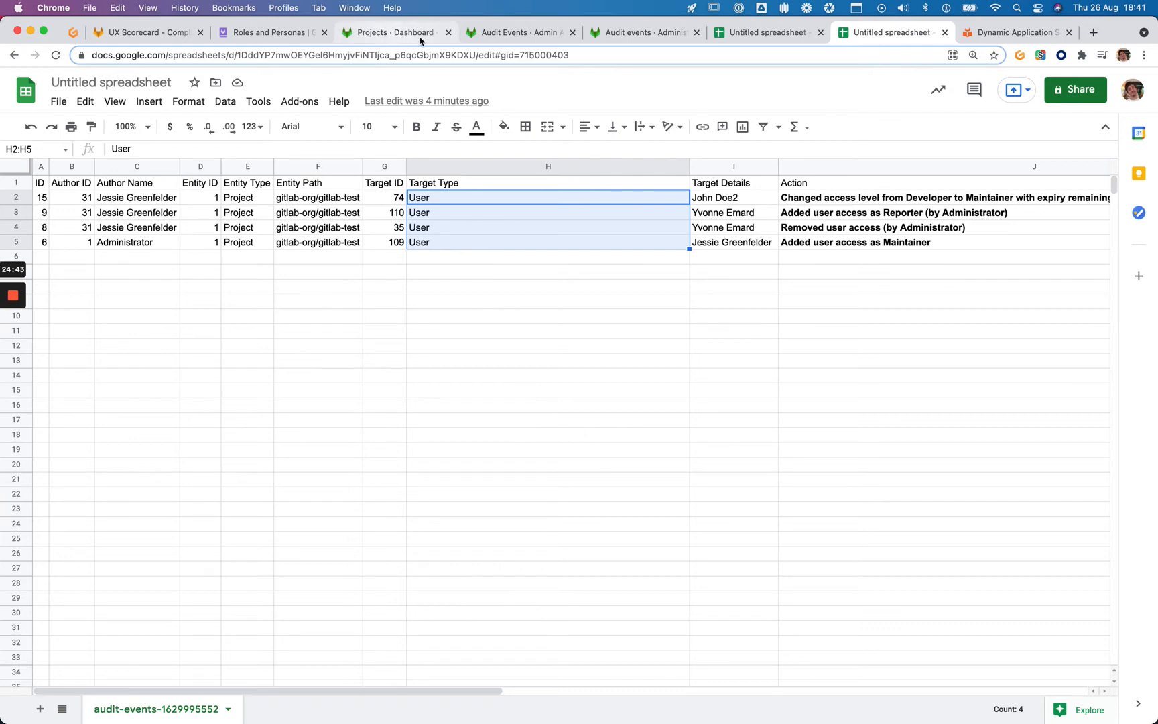
click(667, 37)
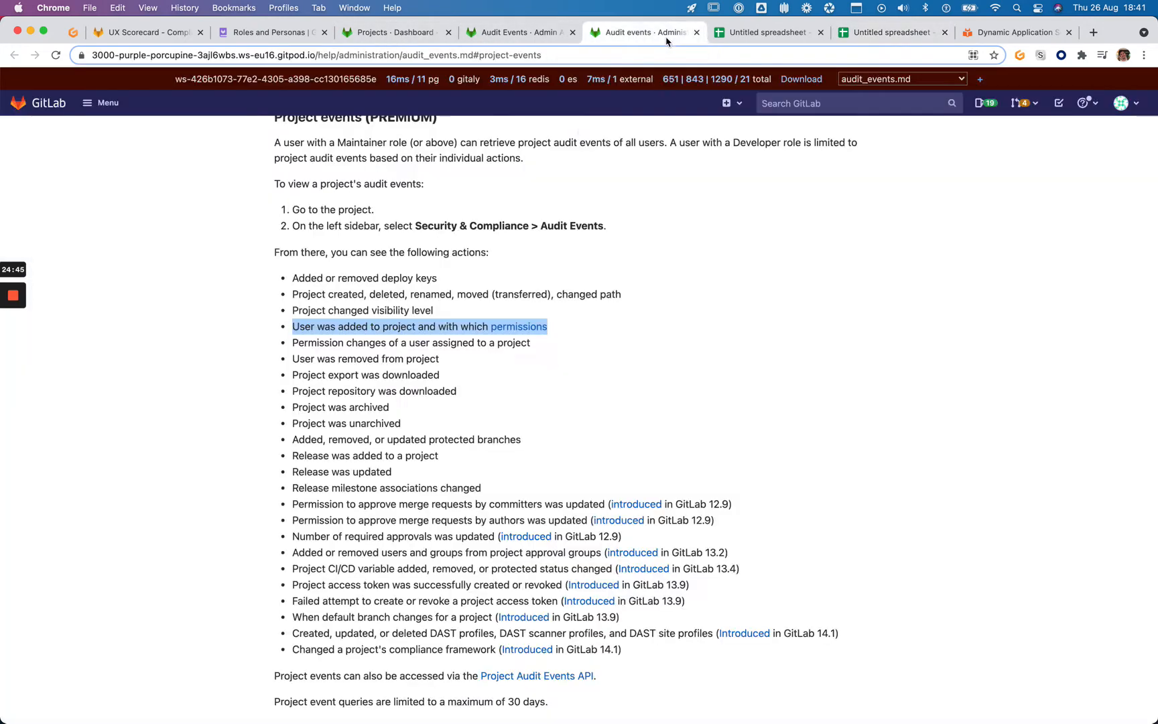
Compare the instance audit events list with the gitlab-org/gitlab-test and Typeahead.Js export sheets
click(513, 33)
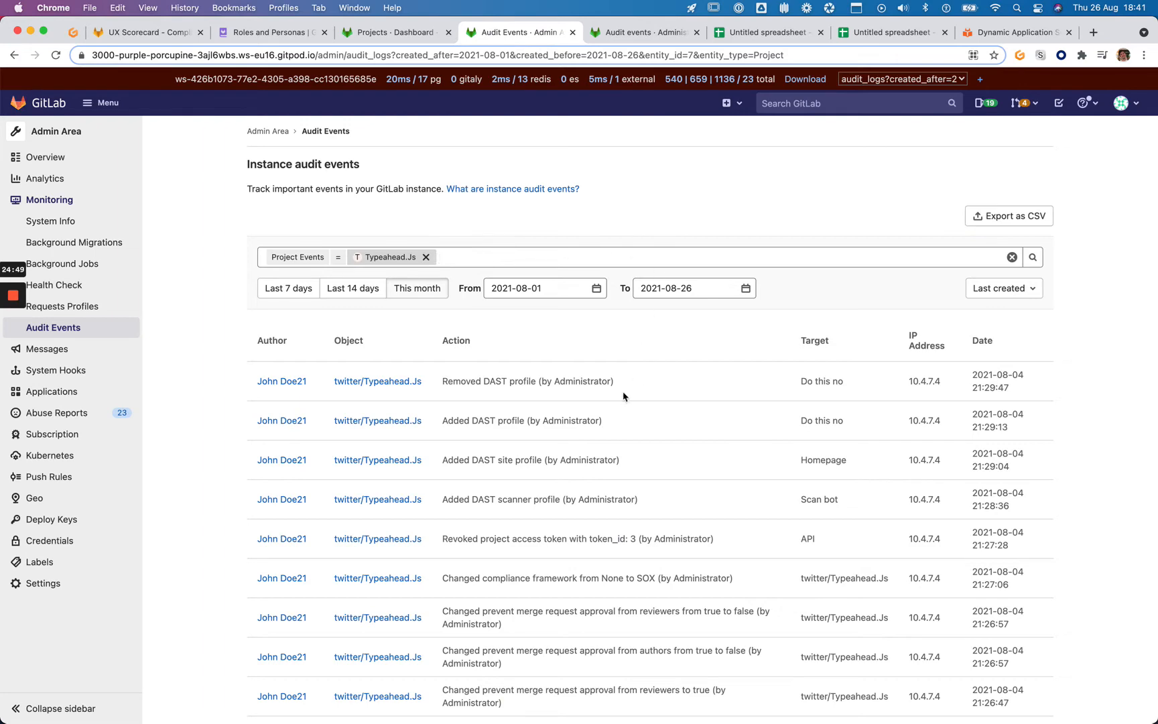
scroll(496, 360, down, 1)
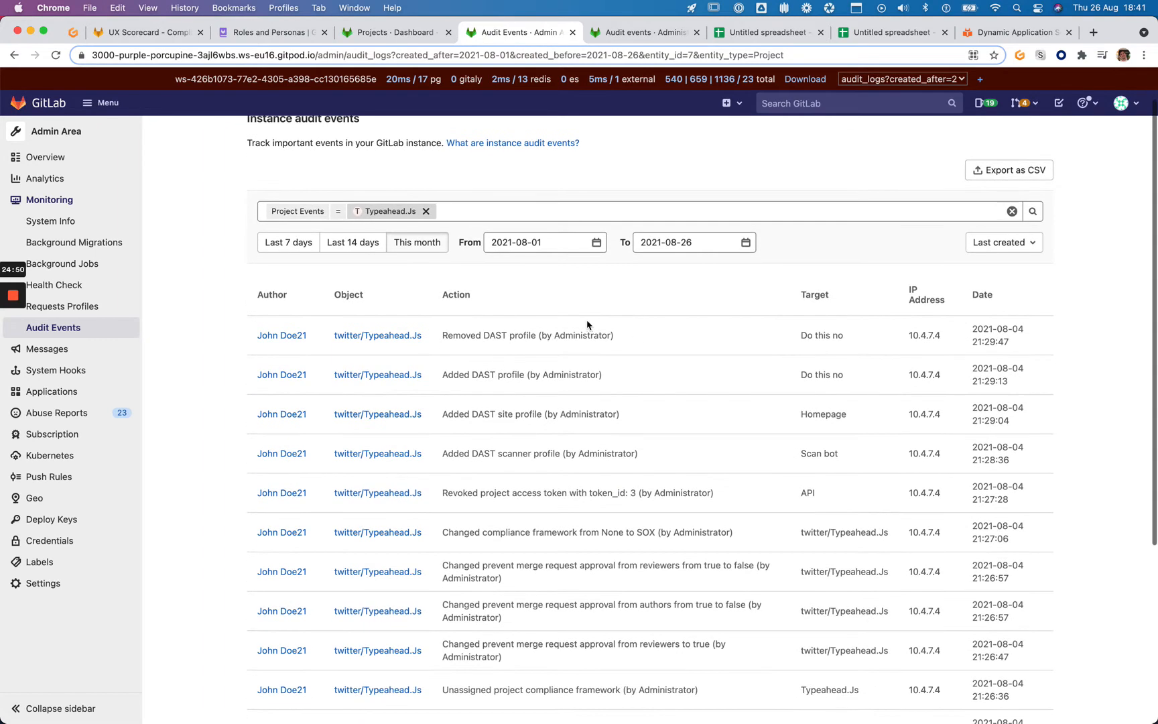
click(866, 35)
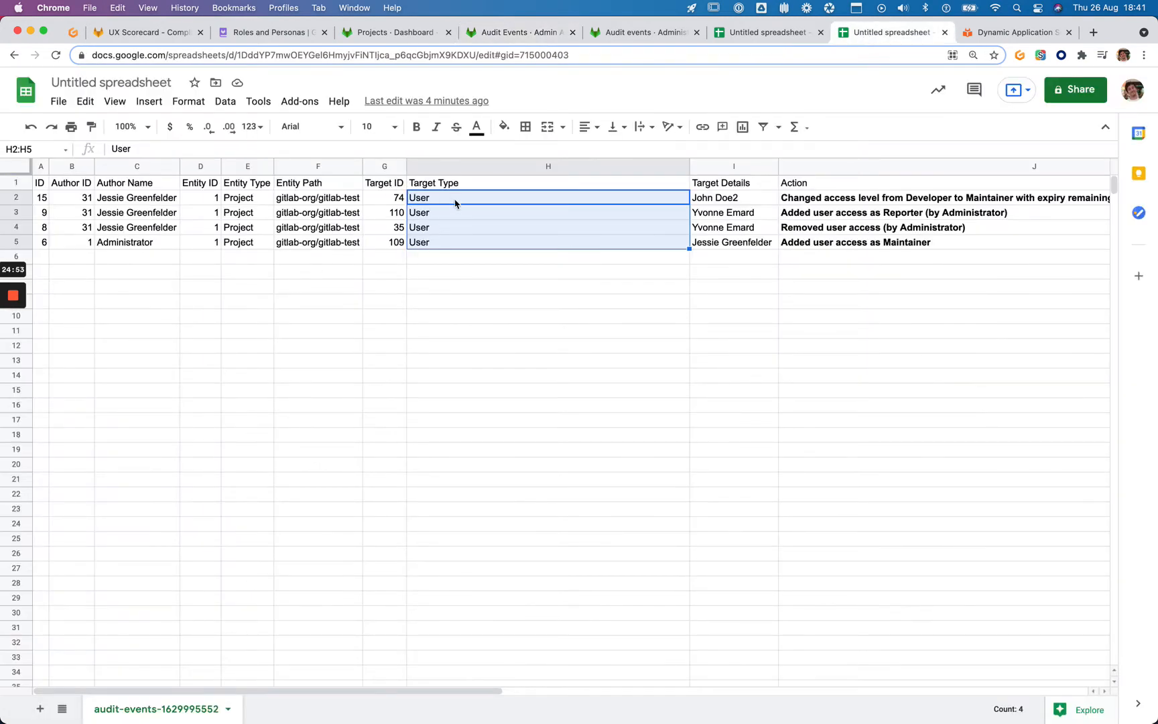
click(749, 32)
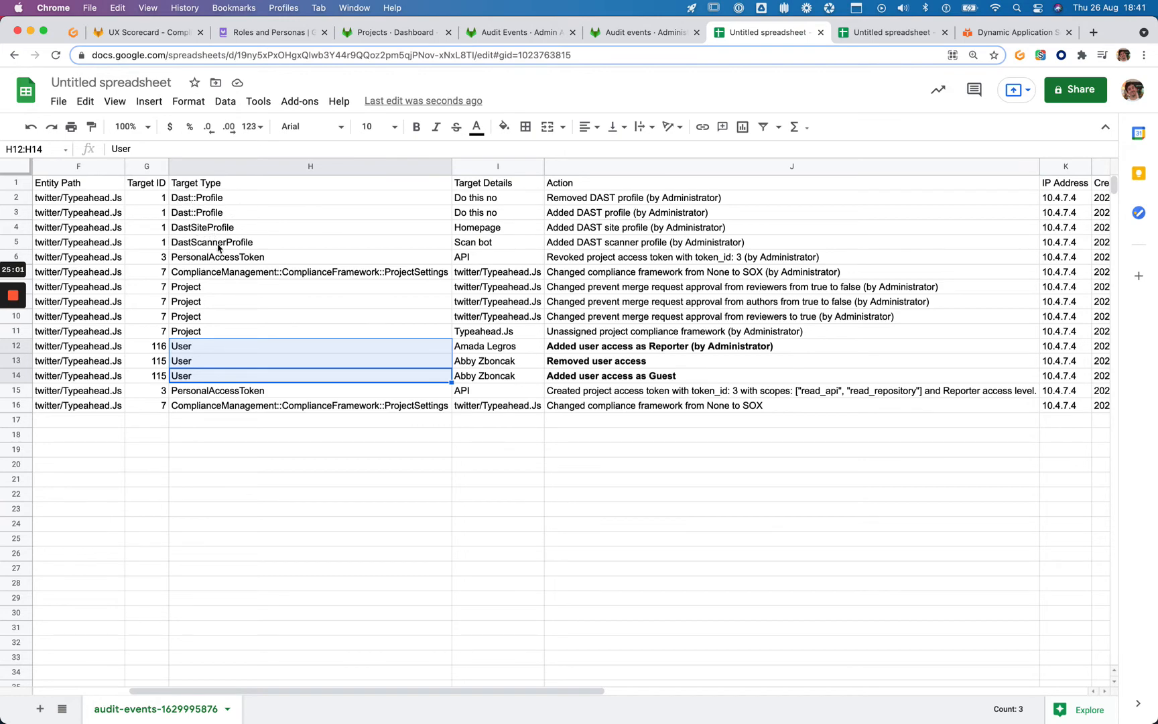
click(628, 38)
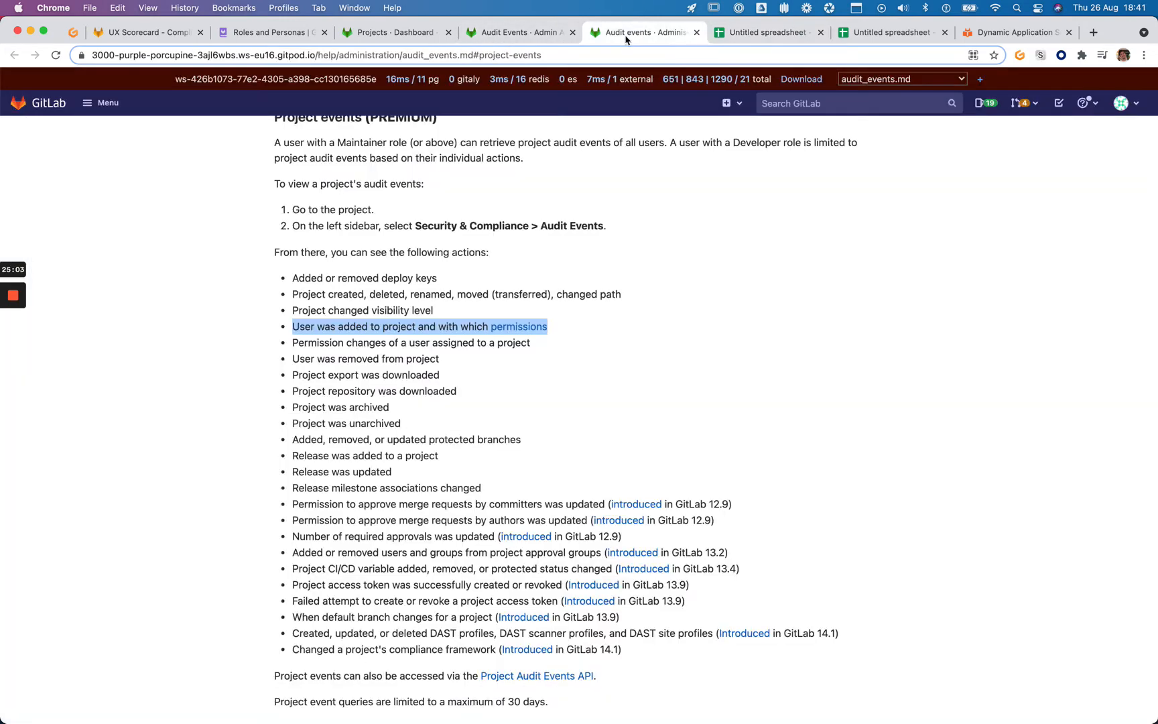
click(529, 39)
Scroll through the Typeahead.Js audit events, cross-checking them against both export sheets, and take a screenshot
scroll(463, 166, down, 5)
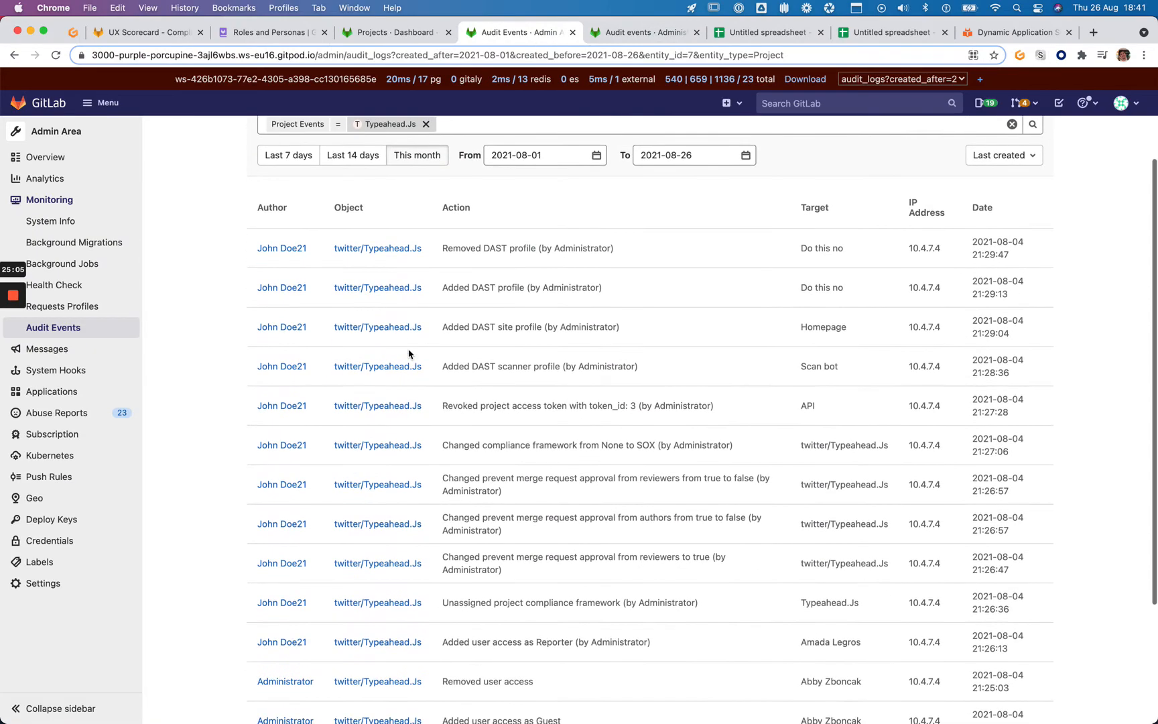
scroll(508, 284, down, 1)
scroll(508, 284, up, 5)
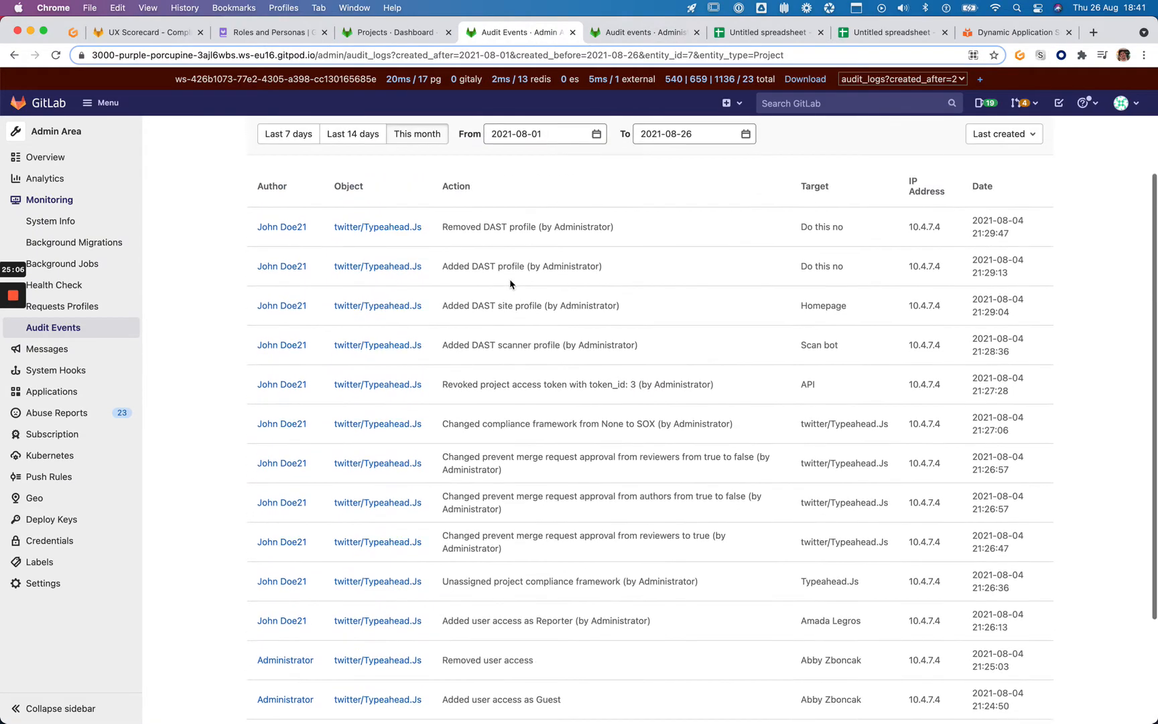
scroll(509, 284, down, 2)
scroll(509, 284, down, 3)
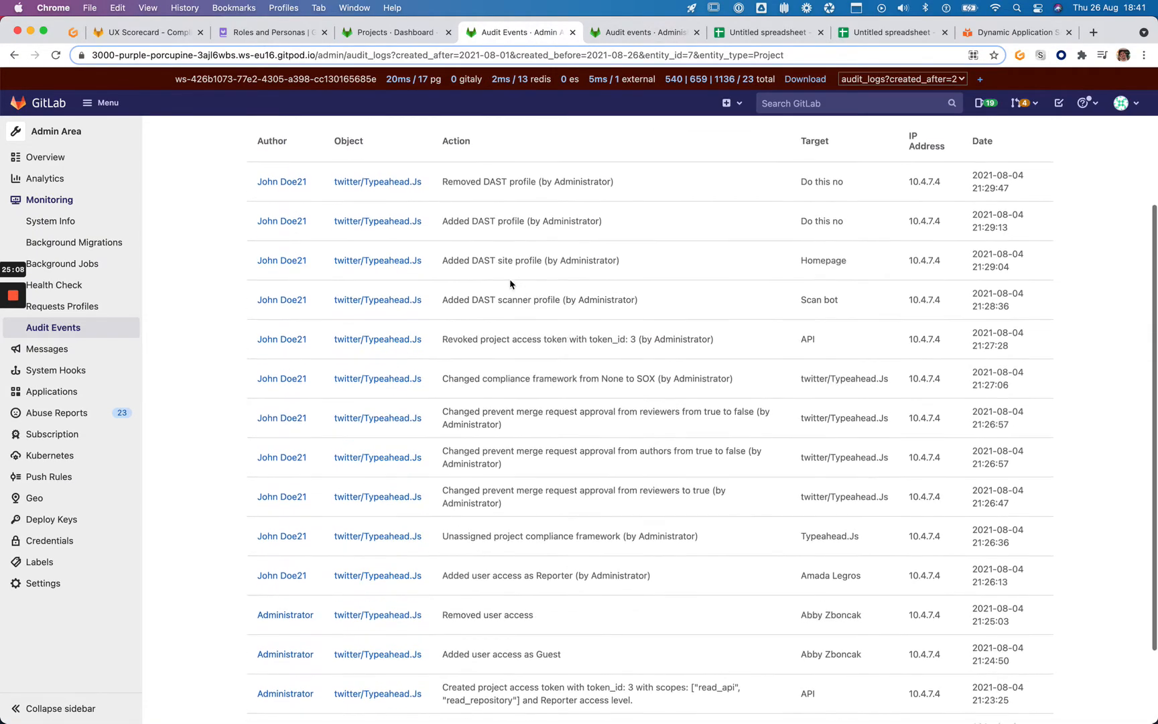
scroll(401, 287, up, 4)
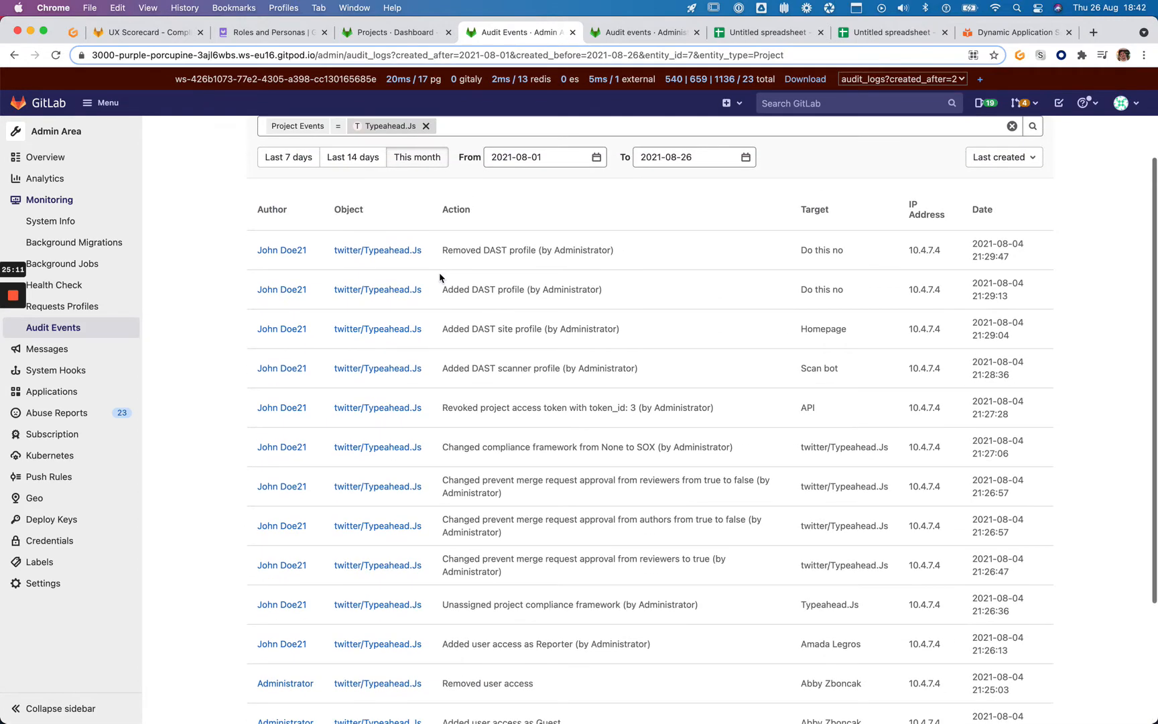
scroll(646, 142, up, 2)
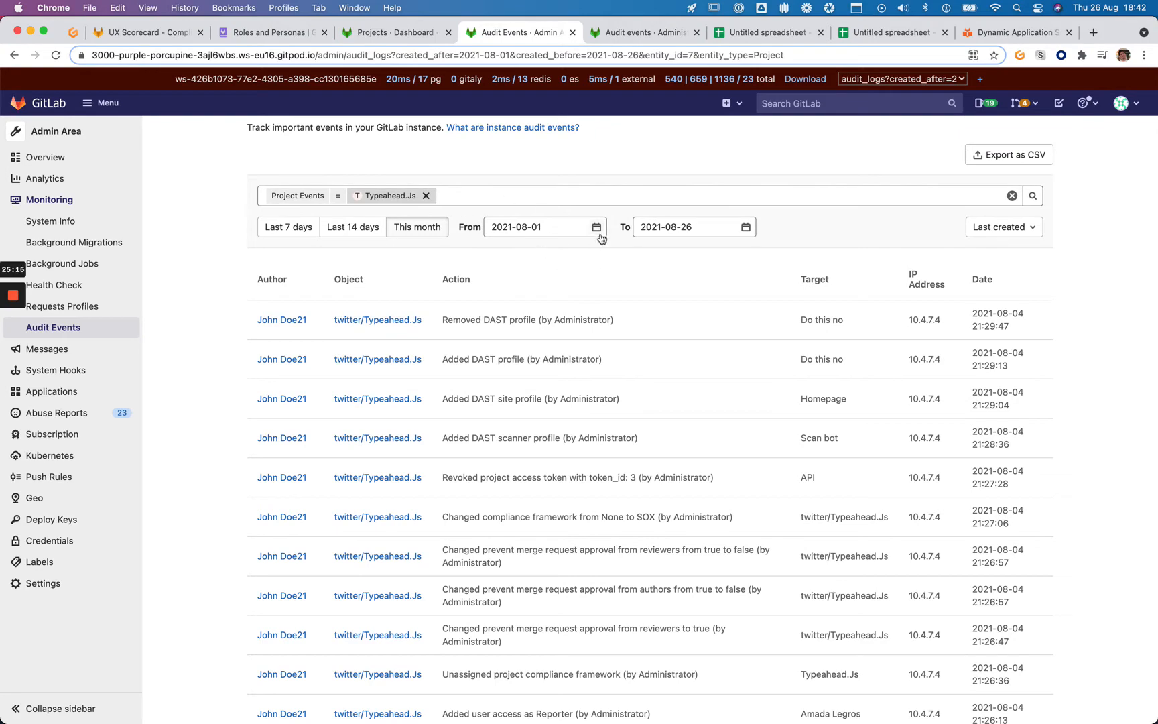
click(849, 36)
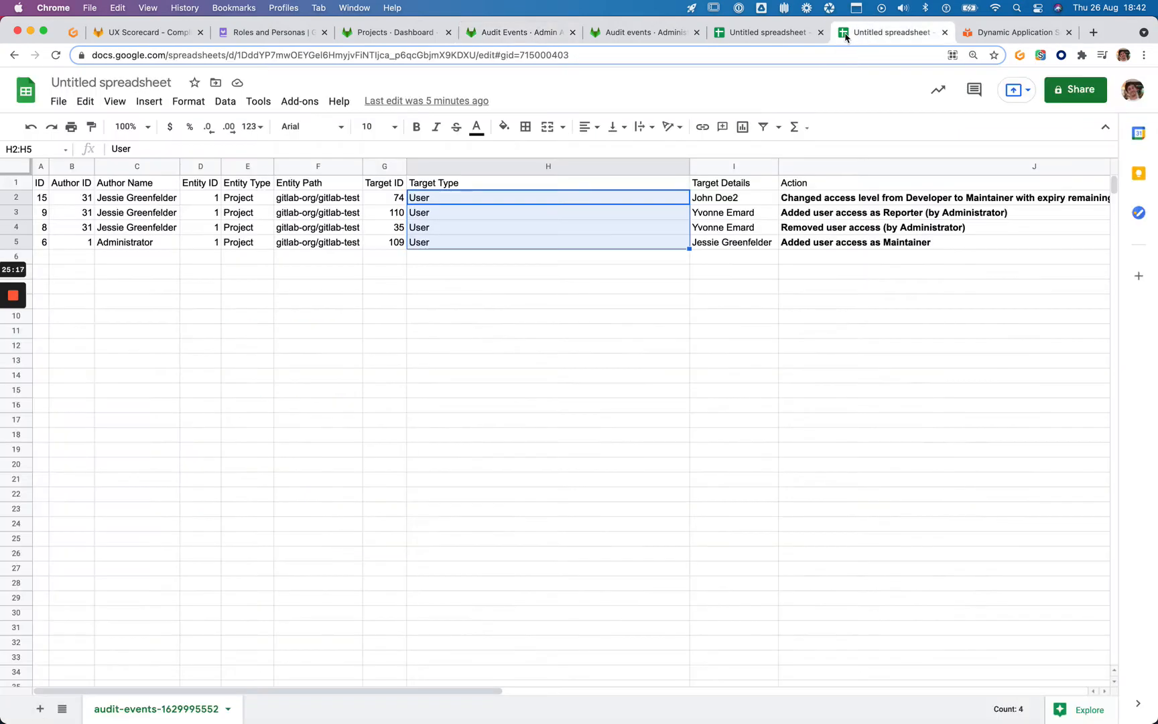
click(528, 36)
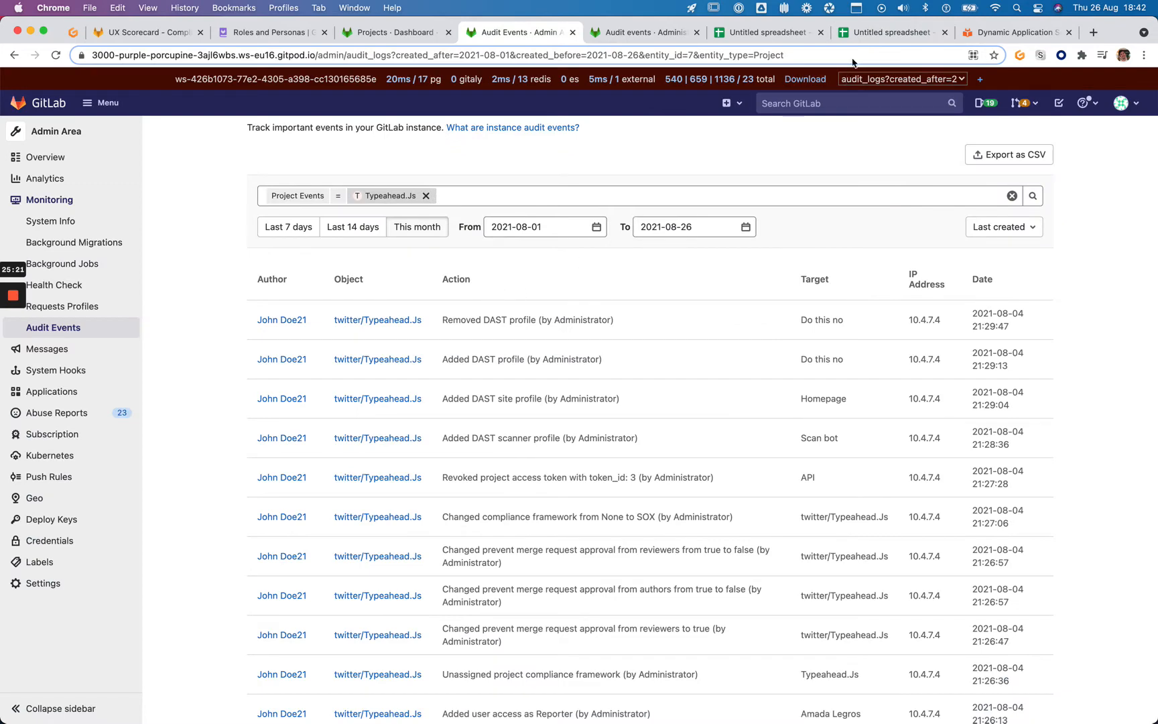
click(871, 34)
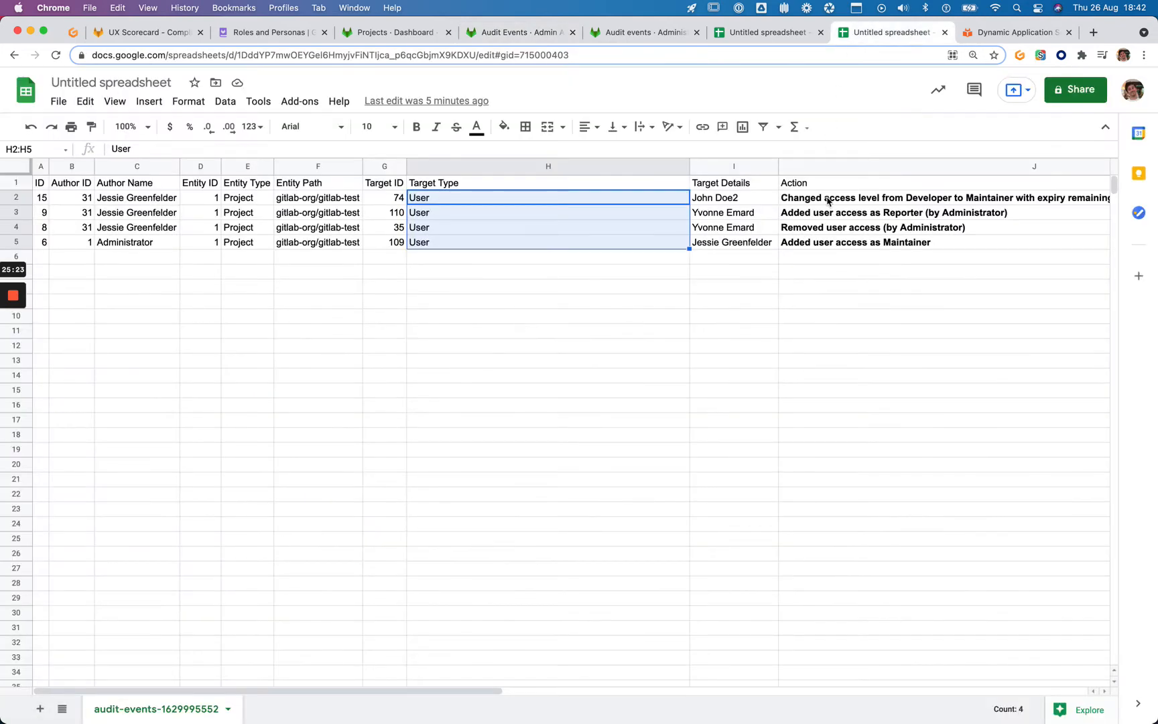
key(super+shift+3)
click(774, 32)
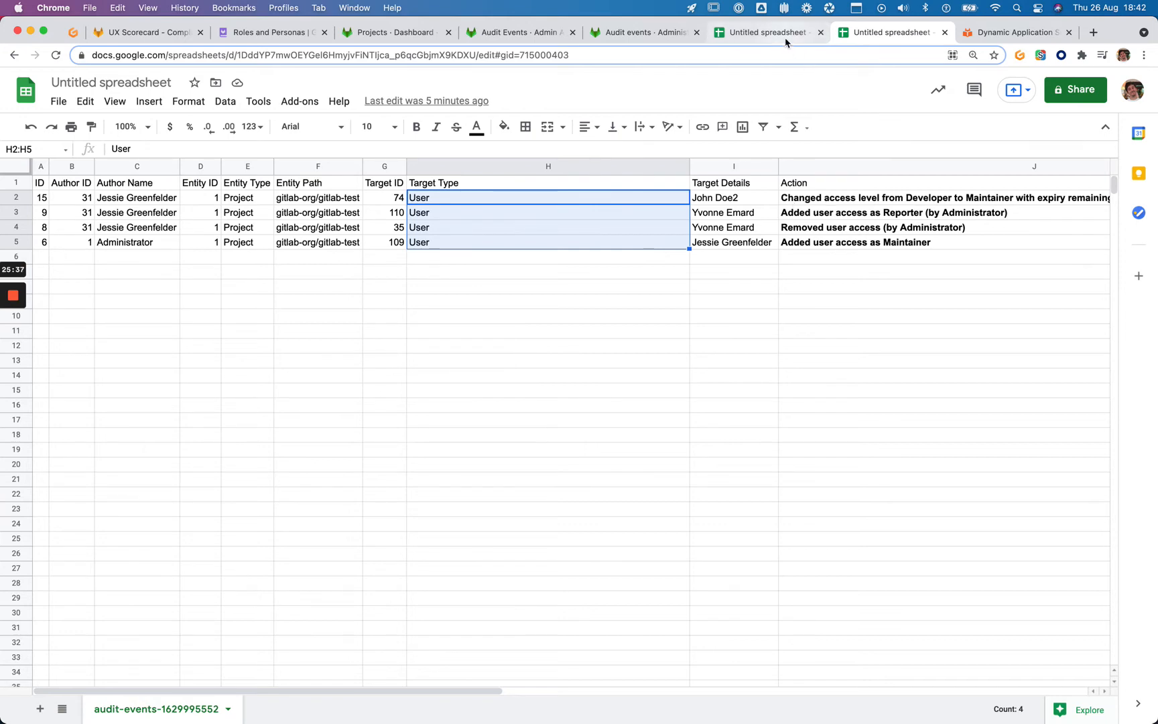
Delete rows 2–11, then the access token and framework rows 5–6, leaving three user-access events
click(541, 292)
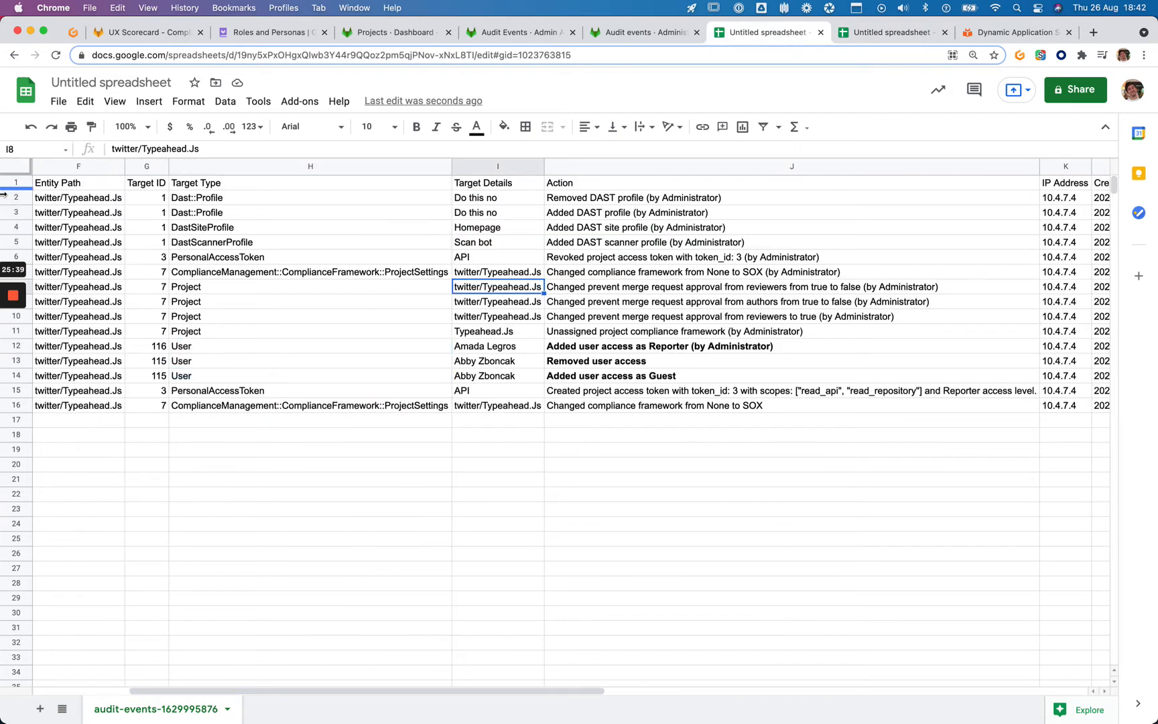
drag(15, 197, 14, 213)
drag(31, 280, 15, 331)
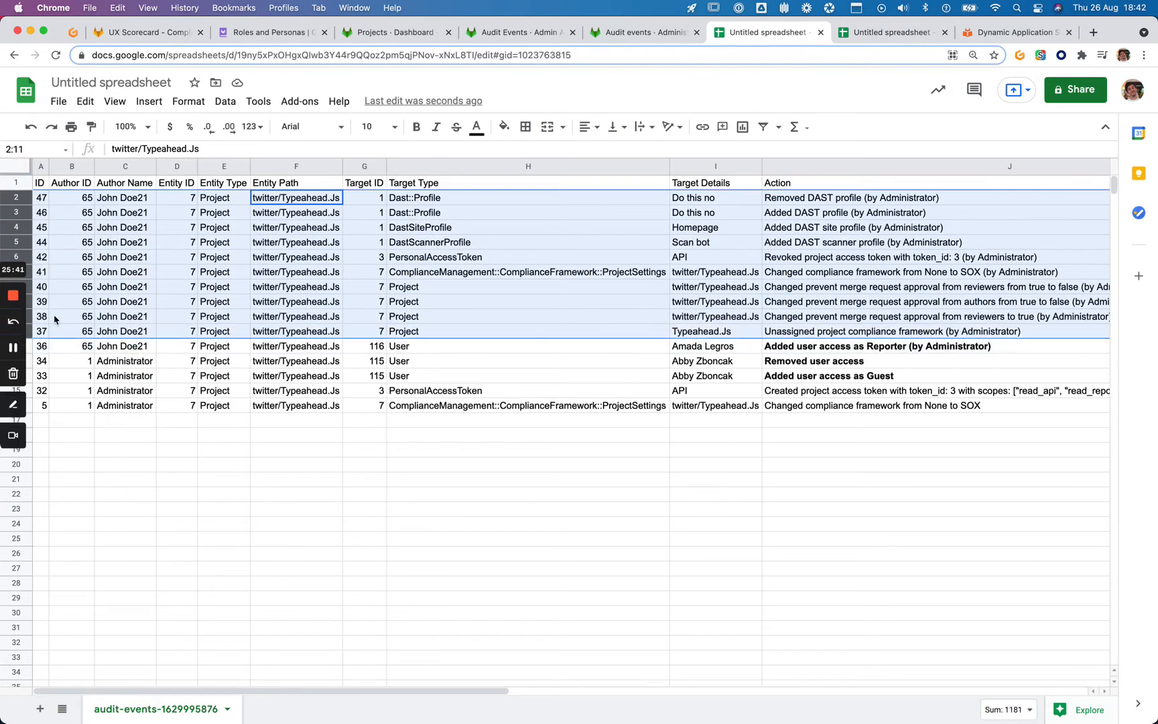
right_click(306, 217)
click(350, 380)
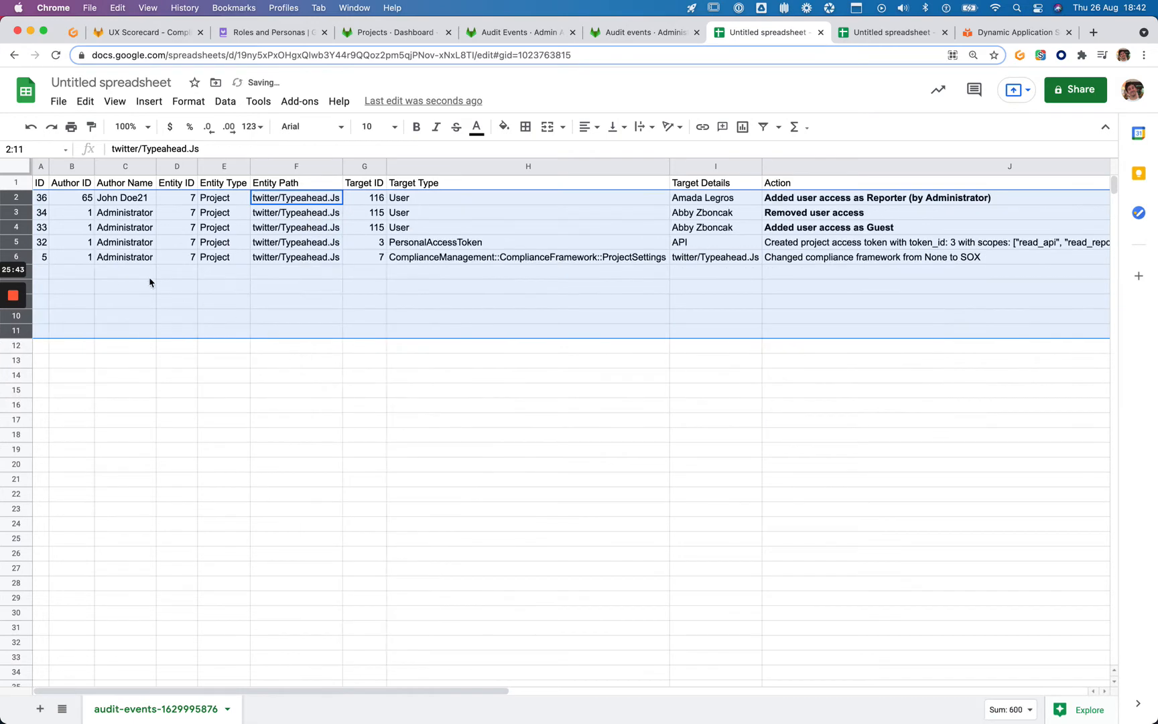
click(102, 261)
drag(9, 245, 9, 253)
right_click(111, 250)
click(171, 413)
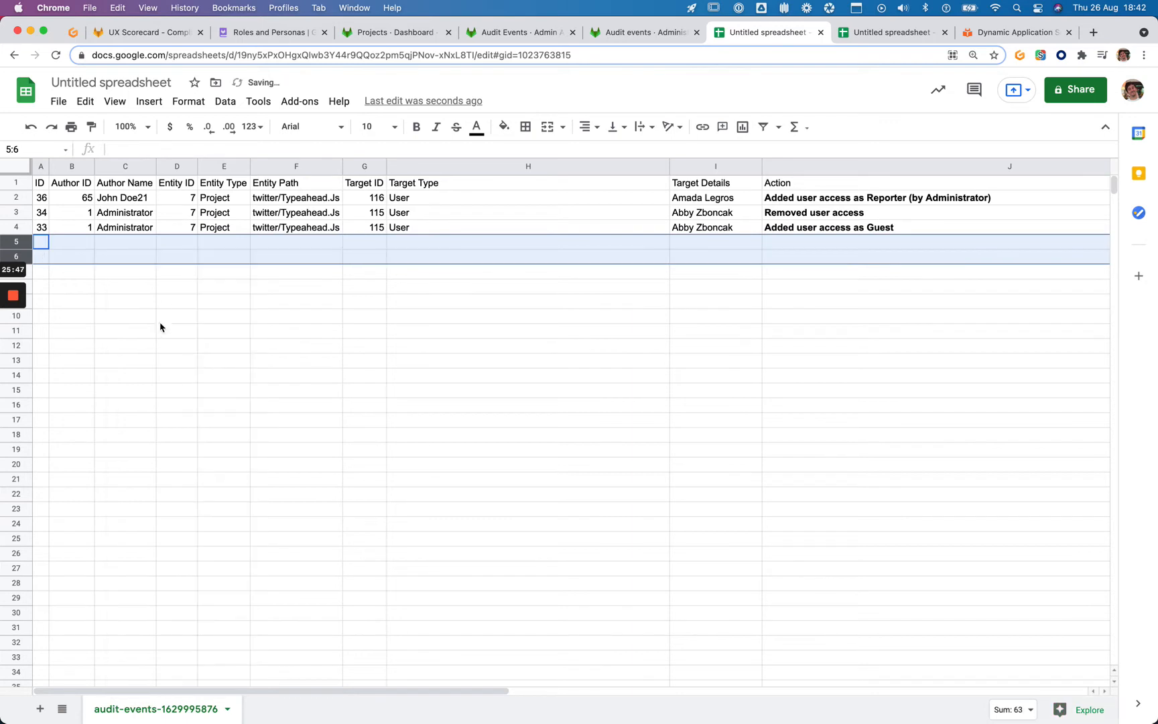
click(151, 215)
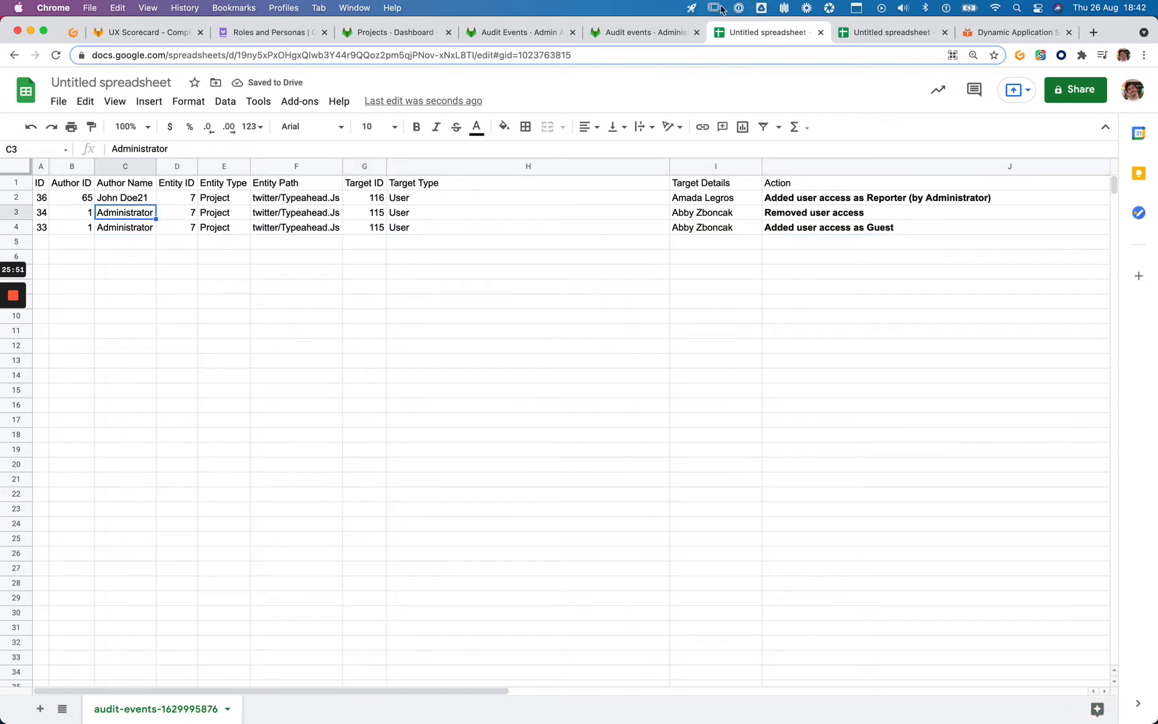
Close the audit events documentation tab and return to the trimmed Typeahead.Js sheet
click(615, 35)
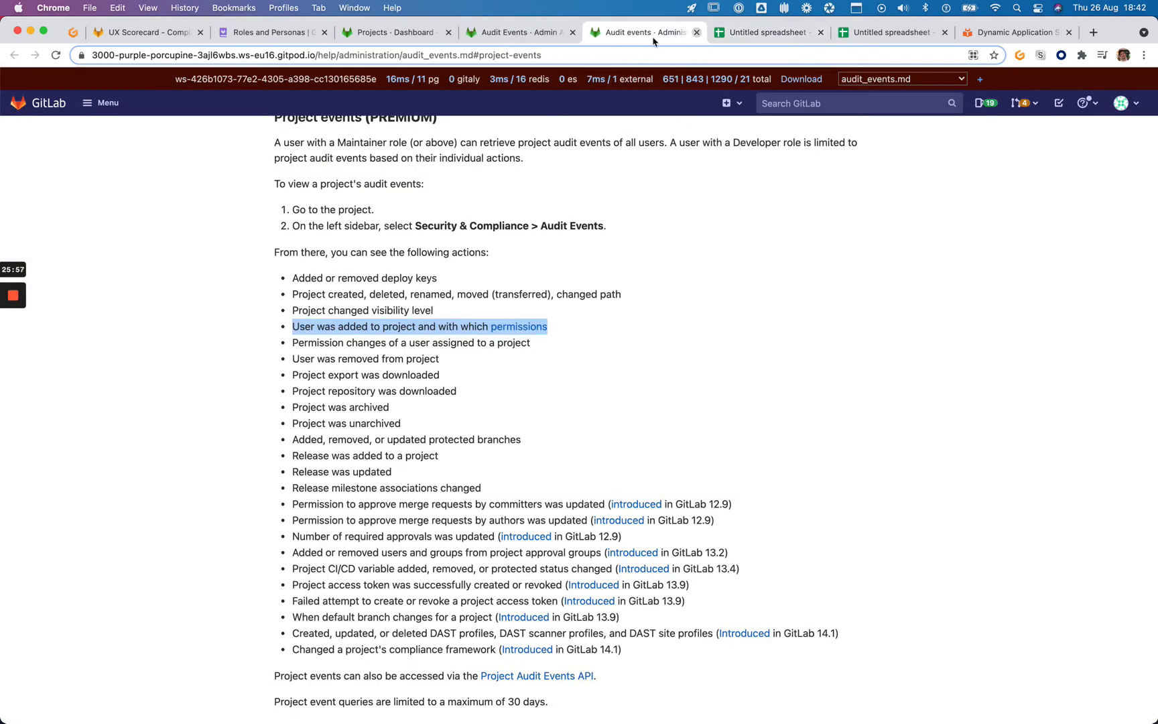
click(697, 33)
click(522, 32)
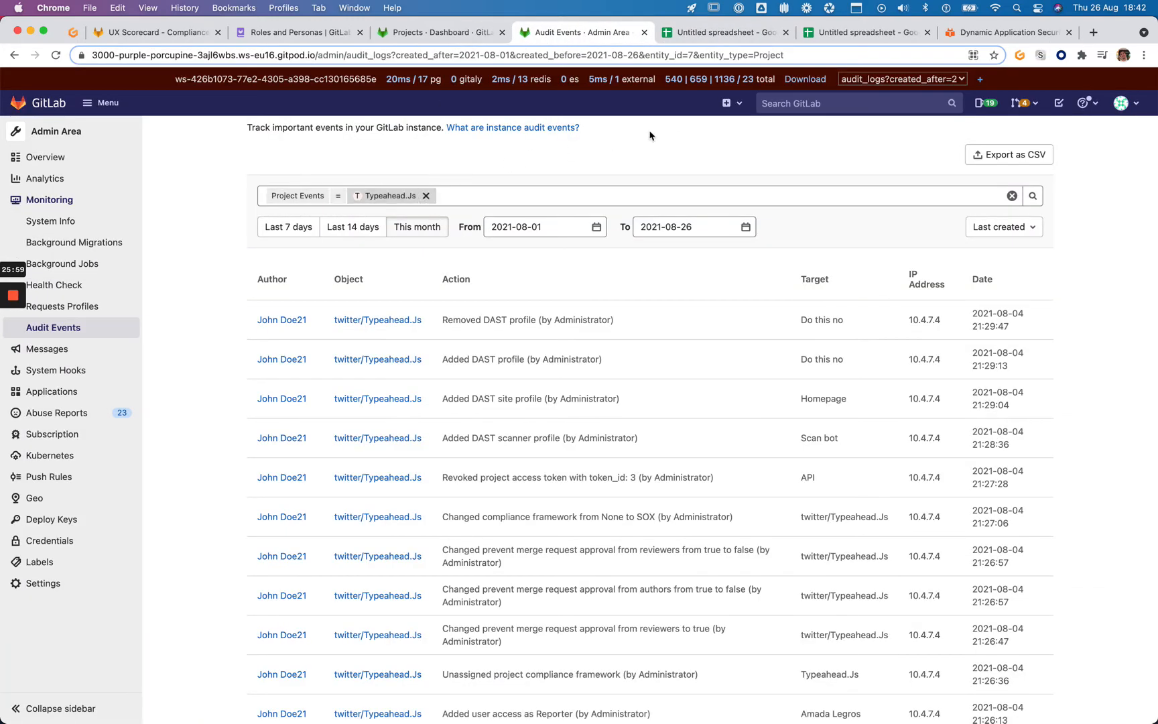
key(ctrl+Tab)
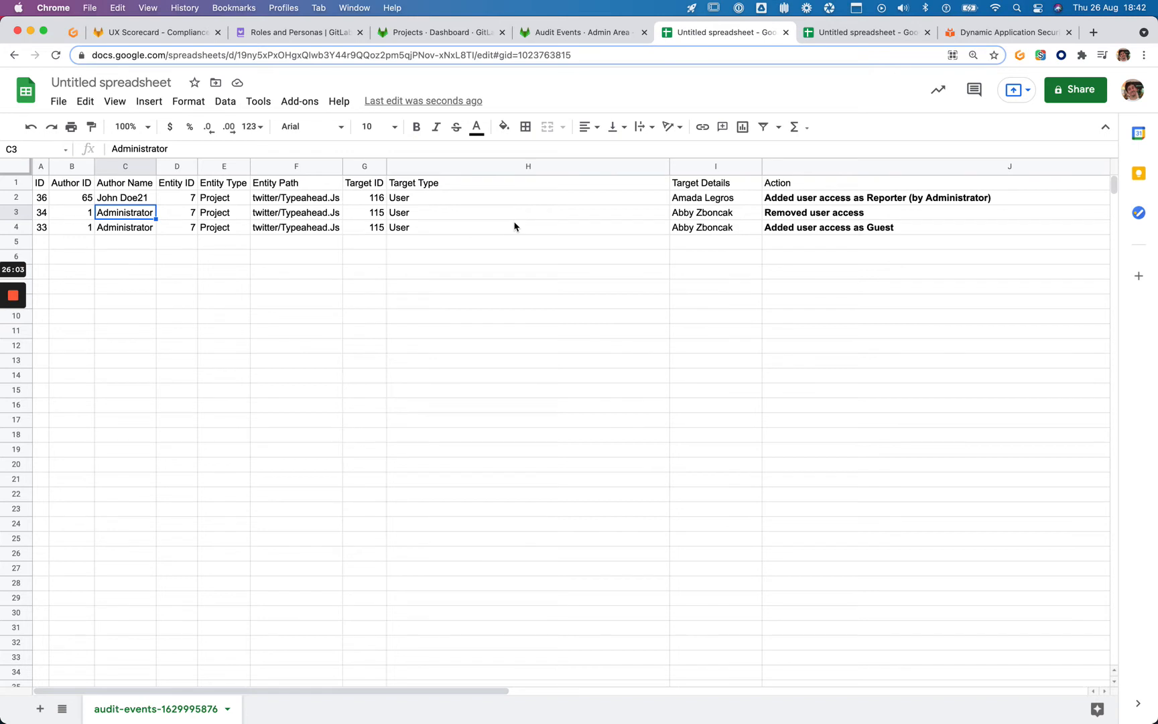
Title the Typeahead.Js export spreadsheet 'SOX Audit Report – twitter/Typeahead.Js'
click(145, 79)
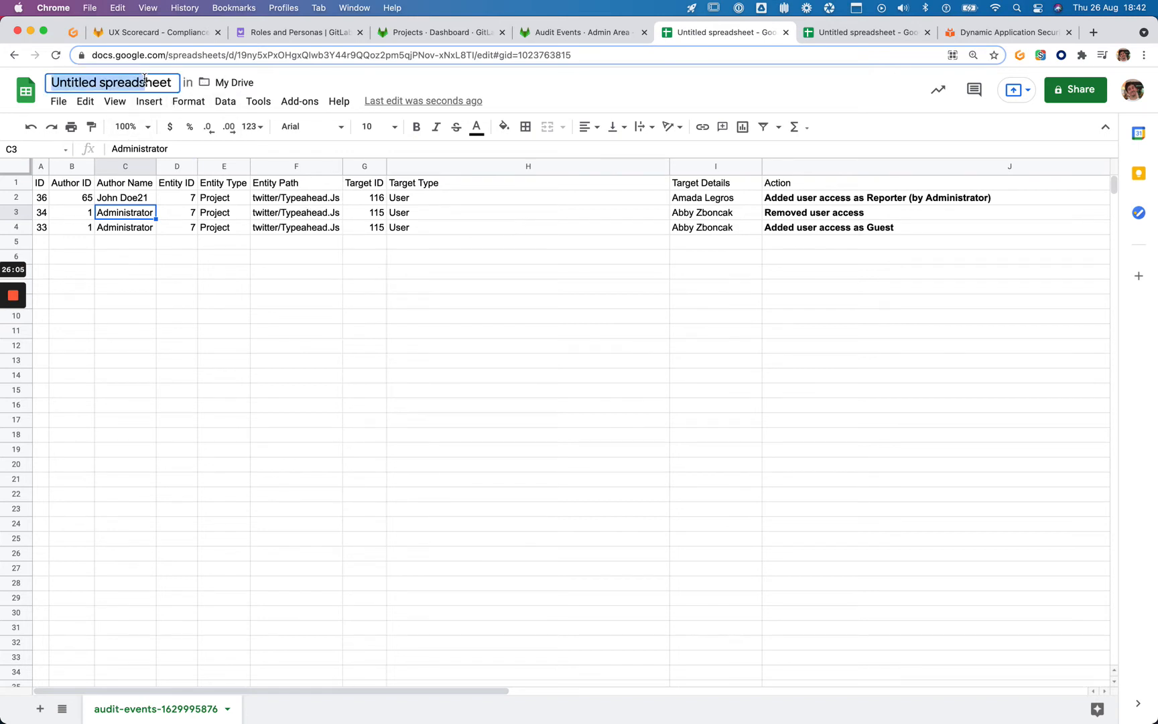
text(Audit Re)
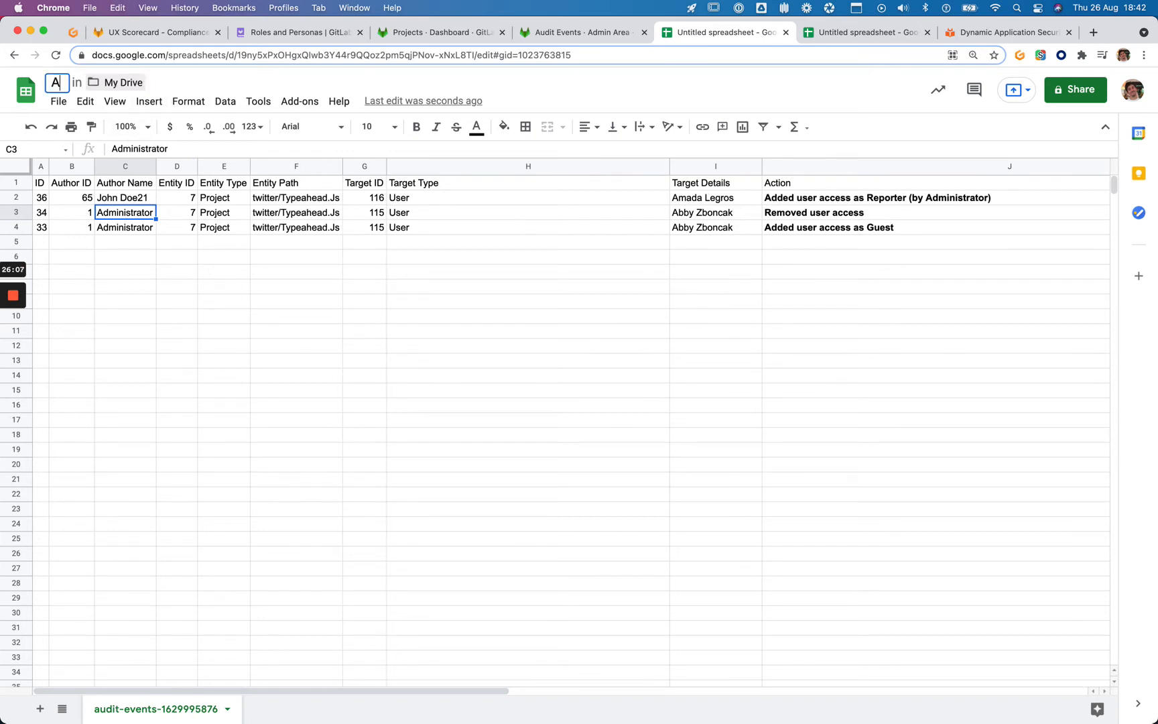
key(BackSpace)
key(BackSpace)
key(BackSpace)
key(BackSpace)
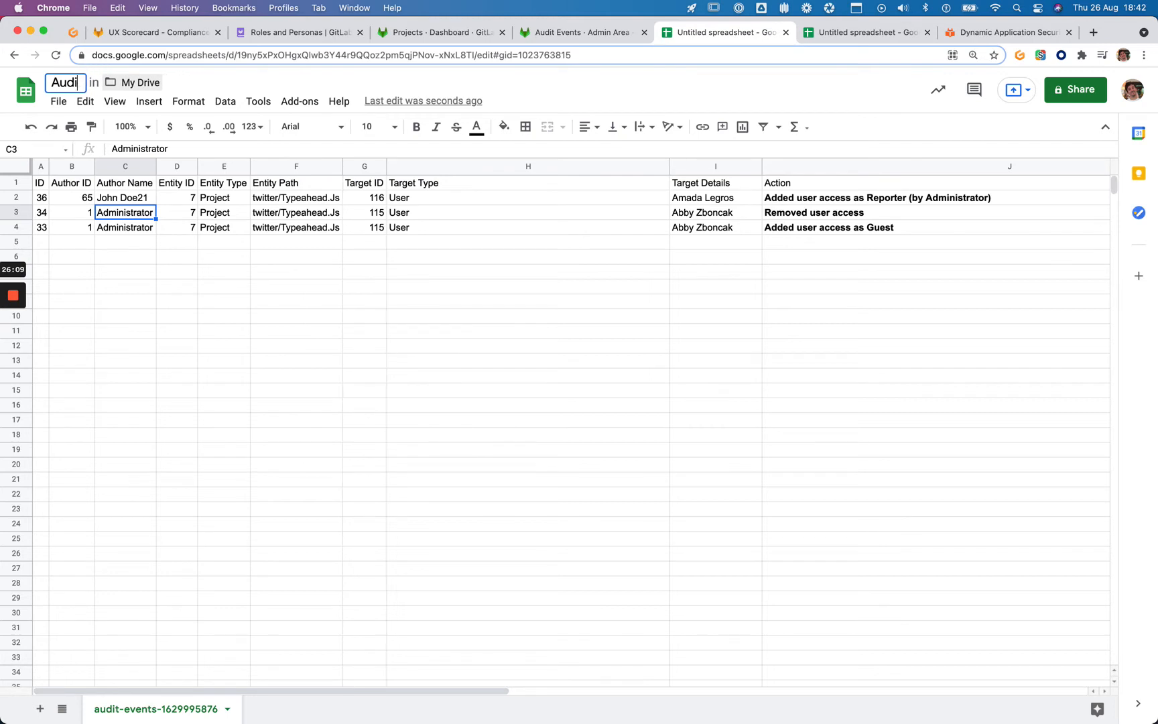
text(SOX Audit)
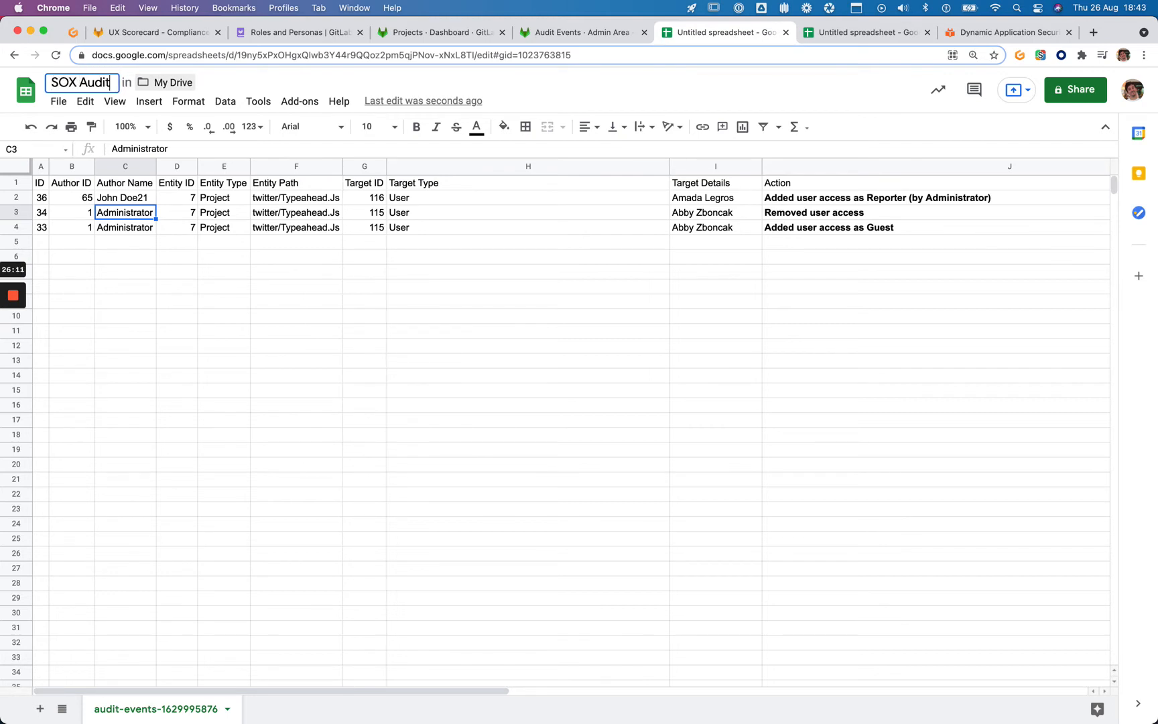
text( Report – Ty)
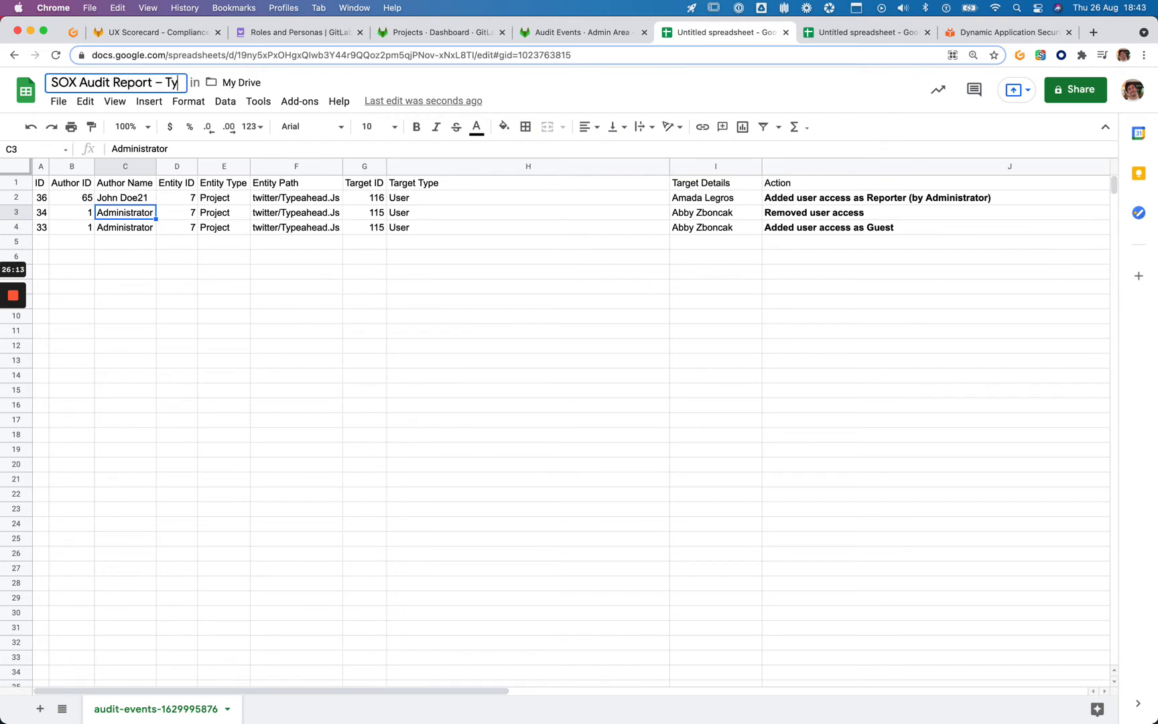
text(peAhead.js)
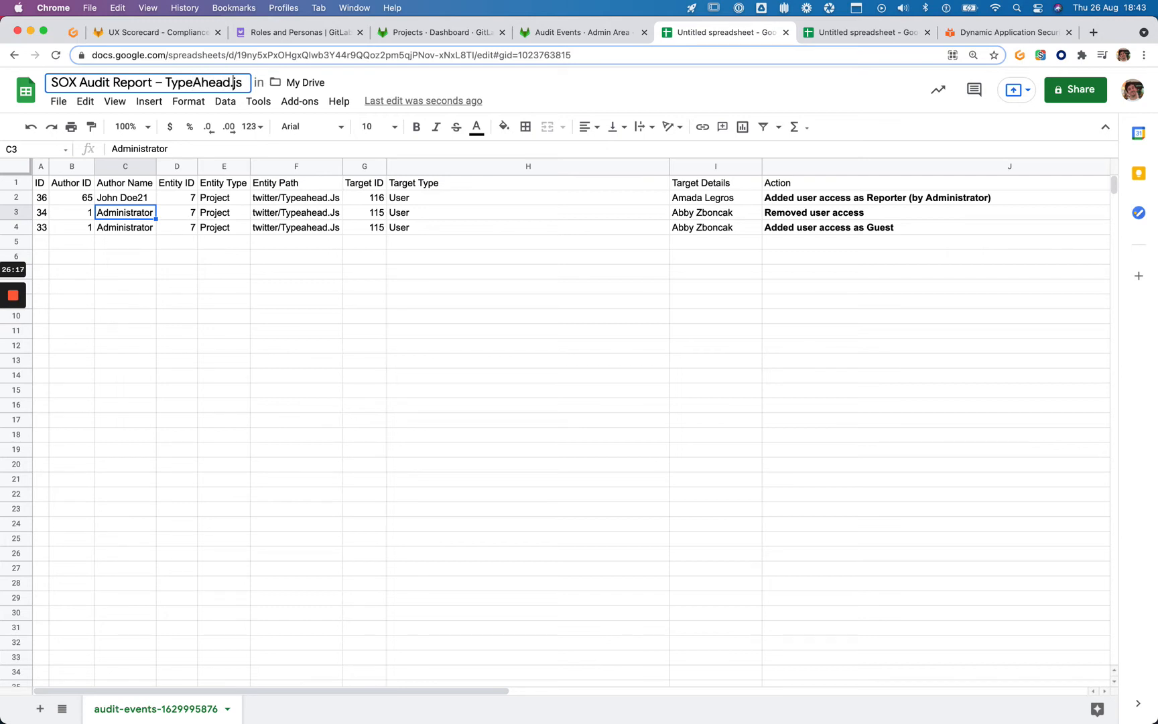
key(Right)
key(BackSpace)
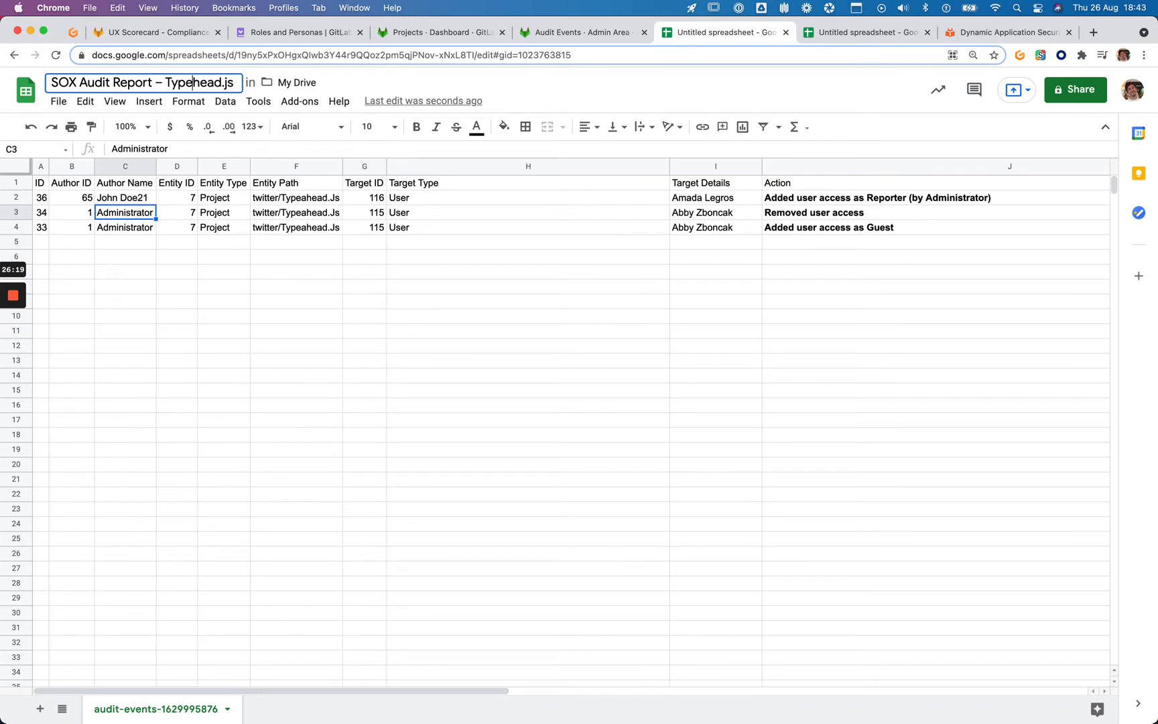
text(a)
key(Left)
key(Left)
text(tw)
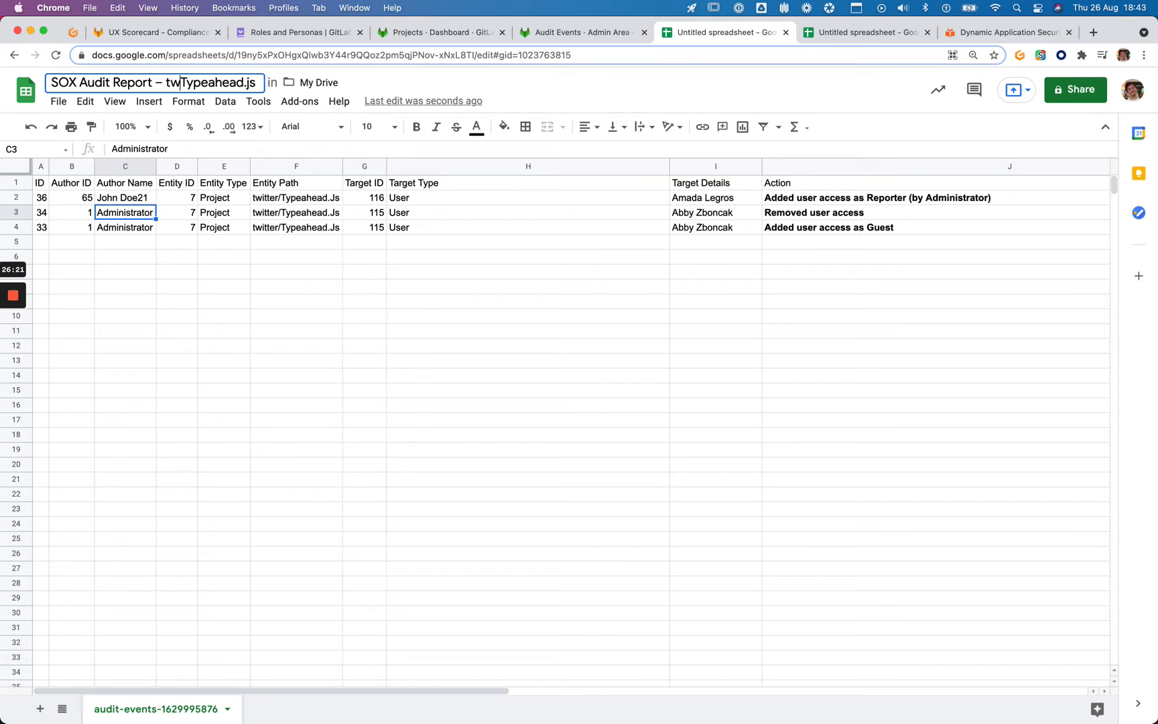
text(itter/)
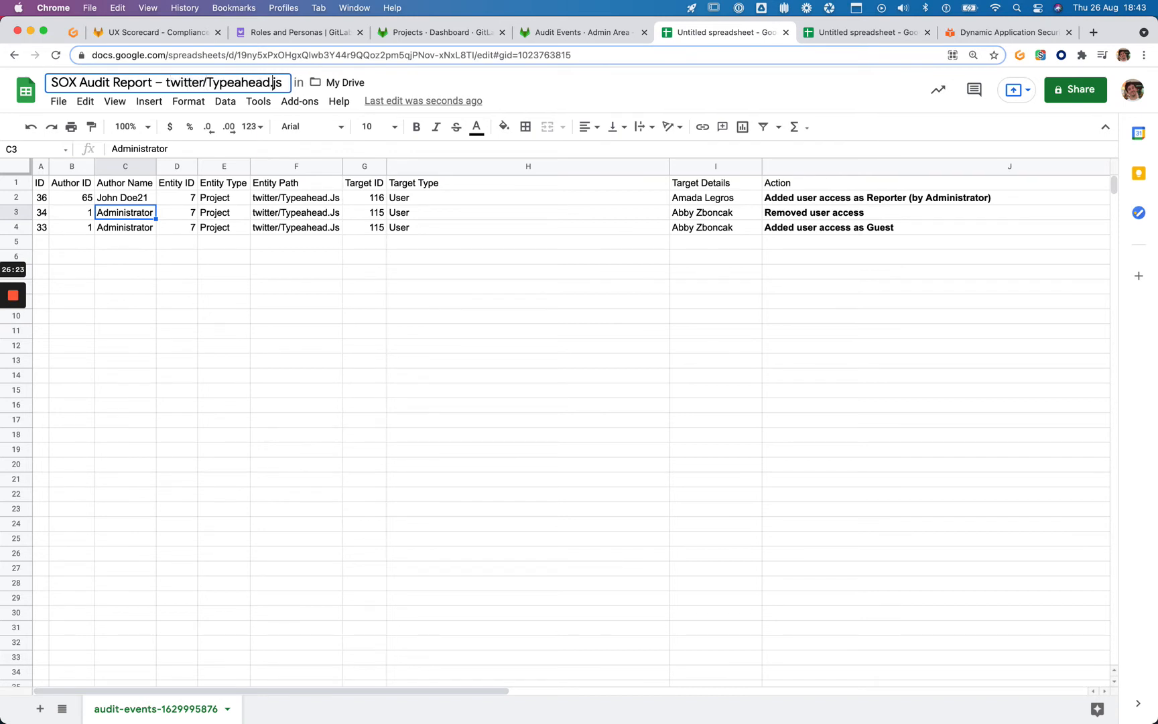
key(BackSpace)
text(J)
key(Return)
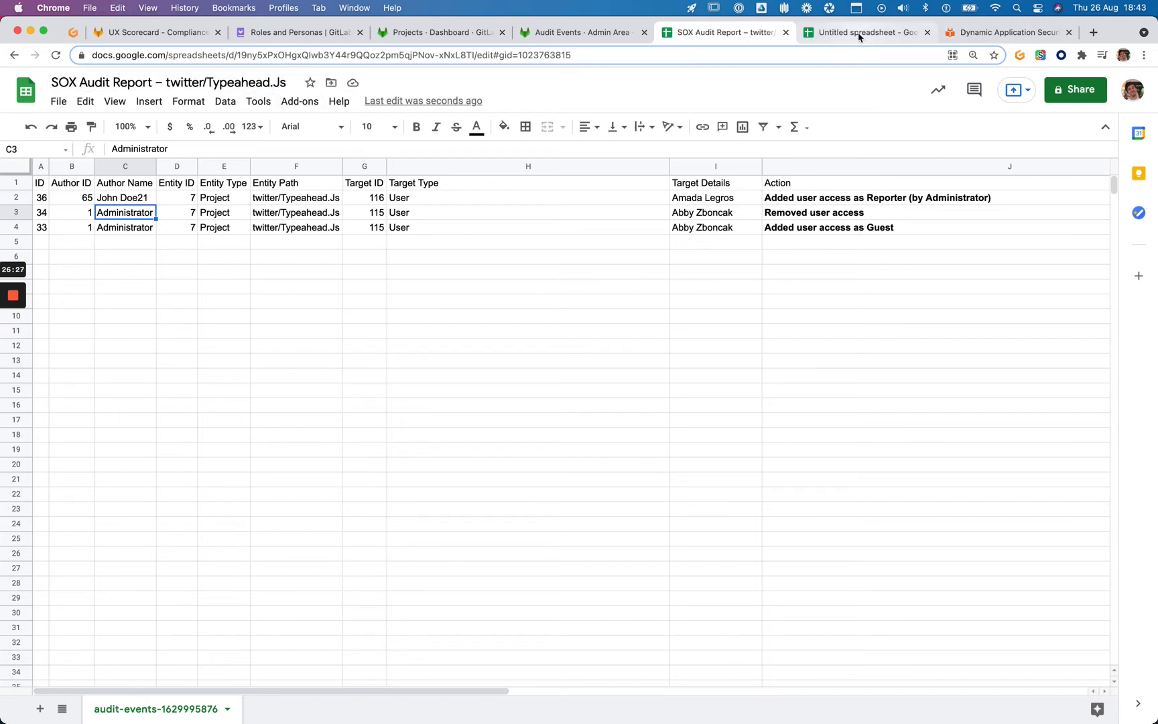
Rename the untitled gitlab-org spreadsheet to 'SOX Audit Report – gitlab-org/gitlab-test' using the pasted title
click(863, 41)
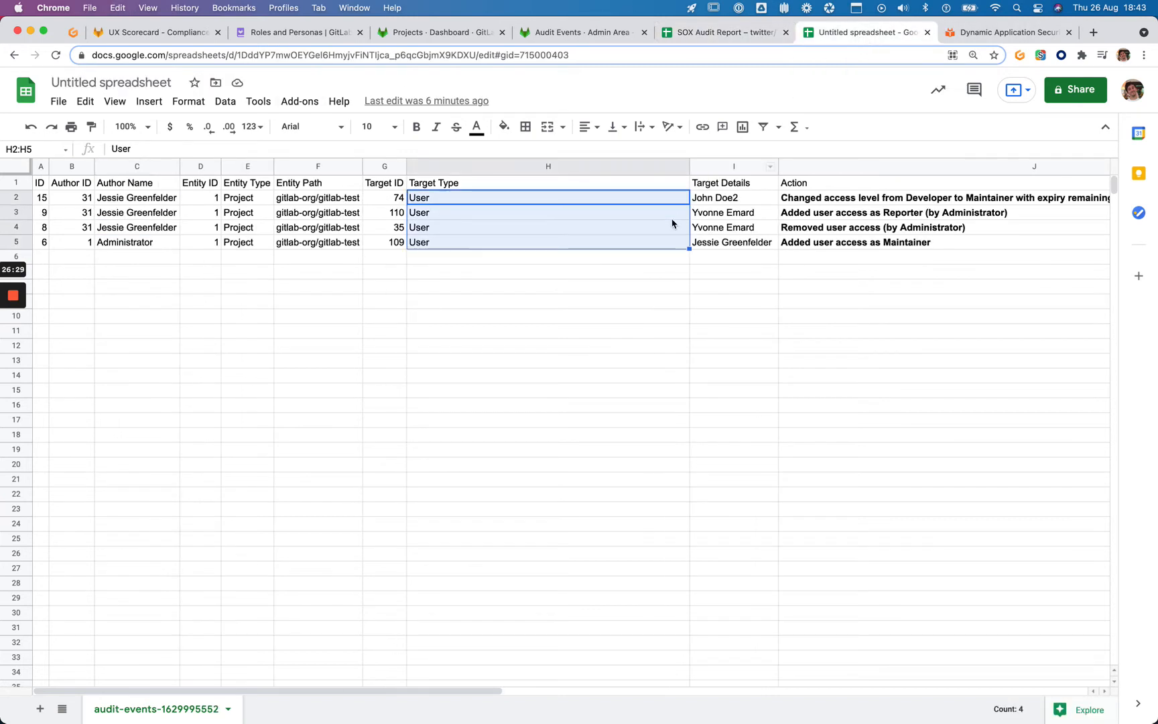
click(111, 82)
text(SOX Audit Report – twitter/Typeahead.Js)
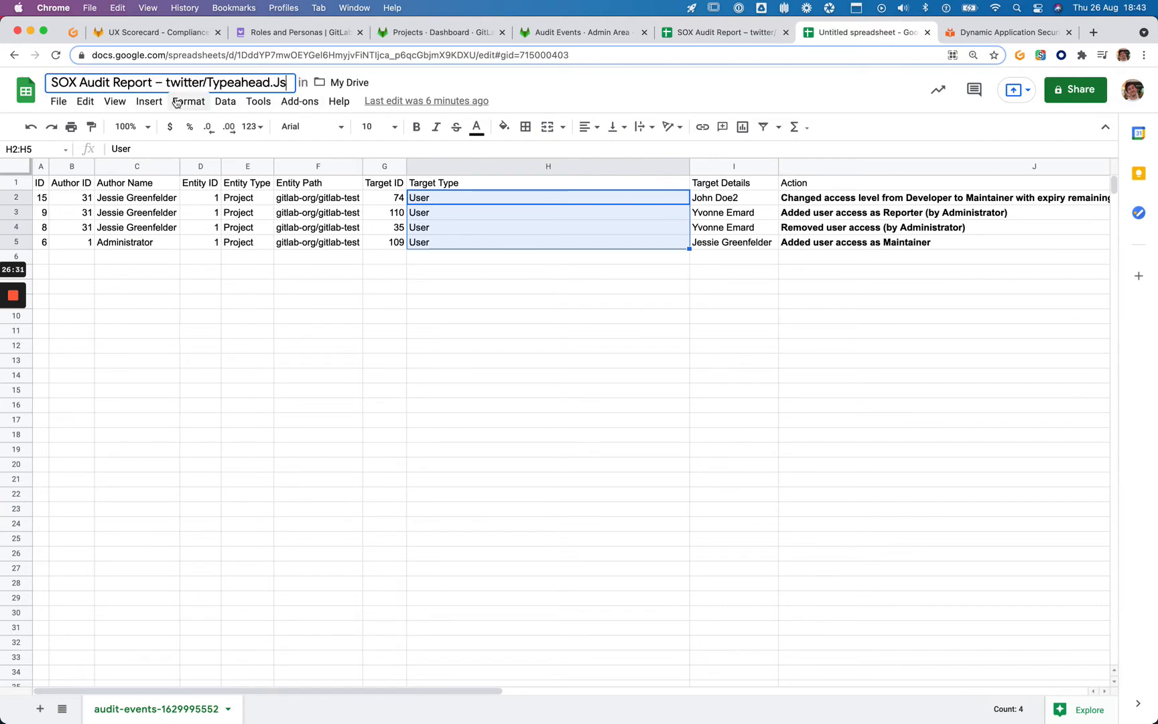
key(alt+shift+Left)
key(alt+shift+Left)
key(alt+shift+Left)
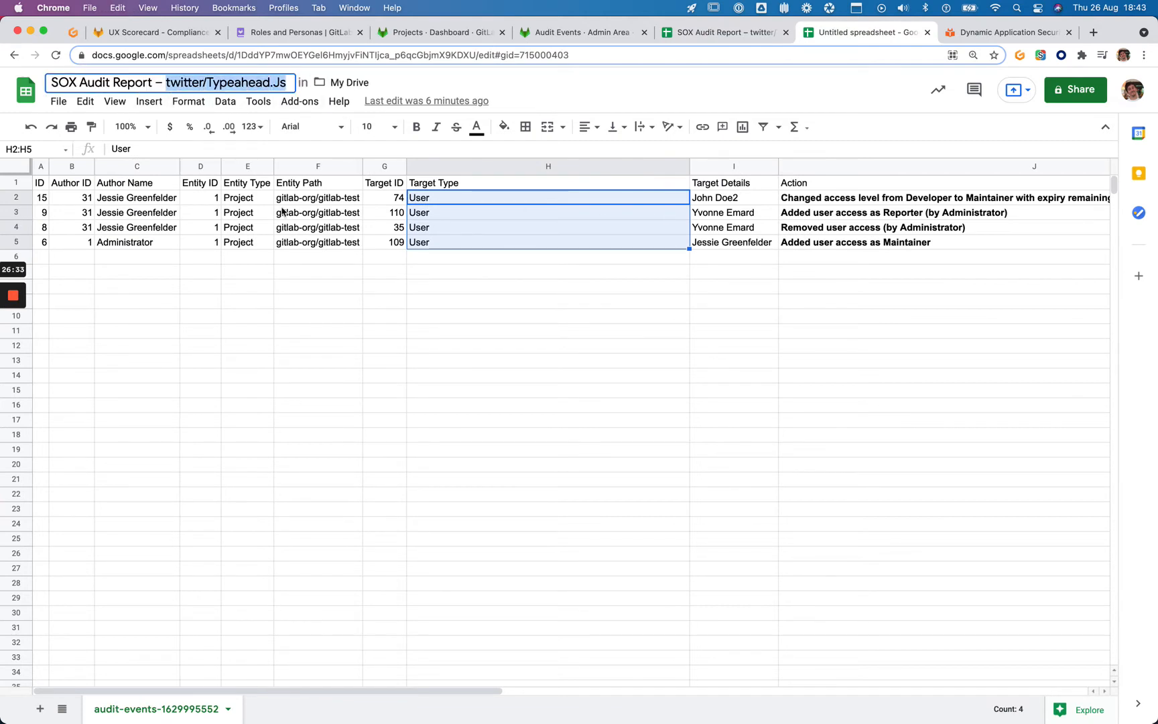
text(gitla)
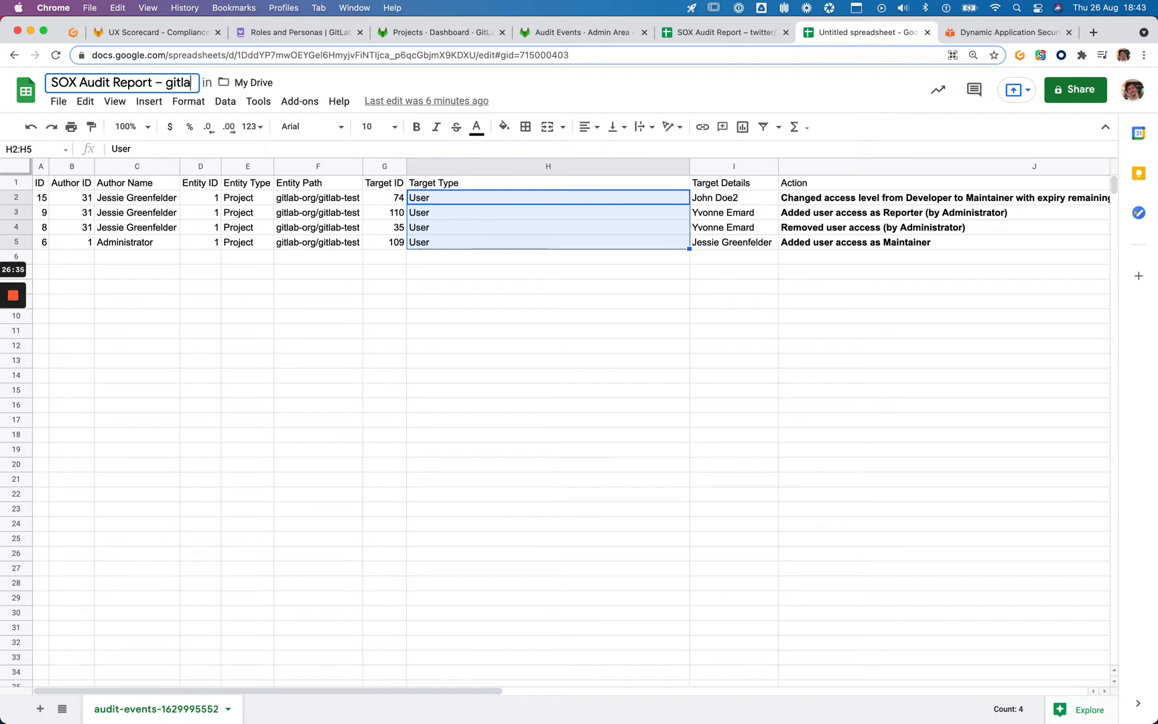
text(b-org/gitla)
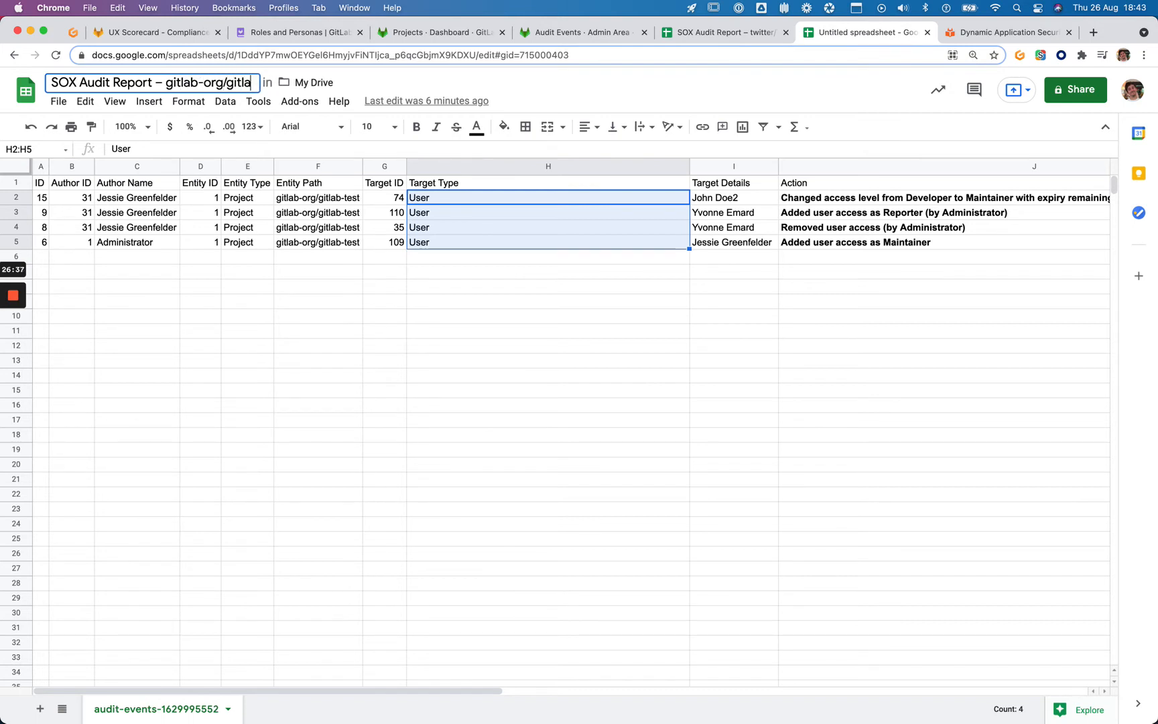
text(b-test)
key(Return)
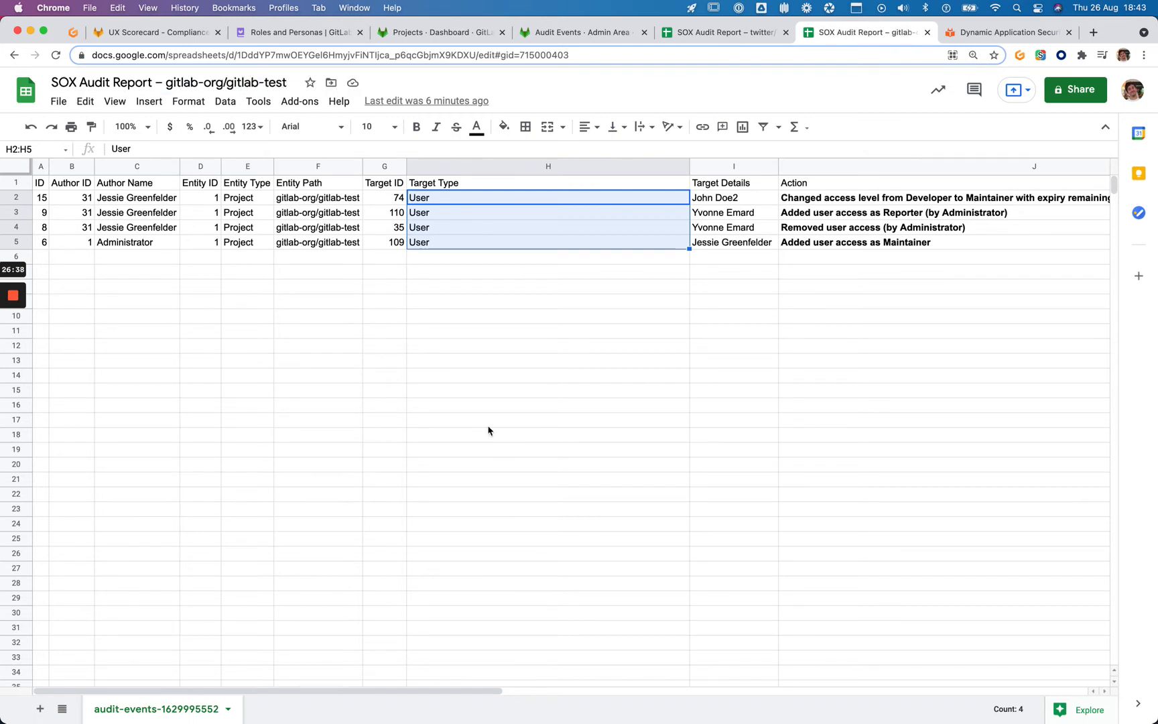
click(811, 333)
click(760, 34)
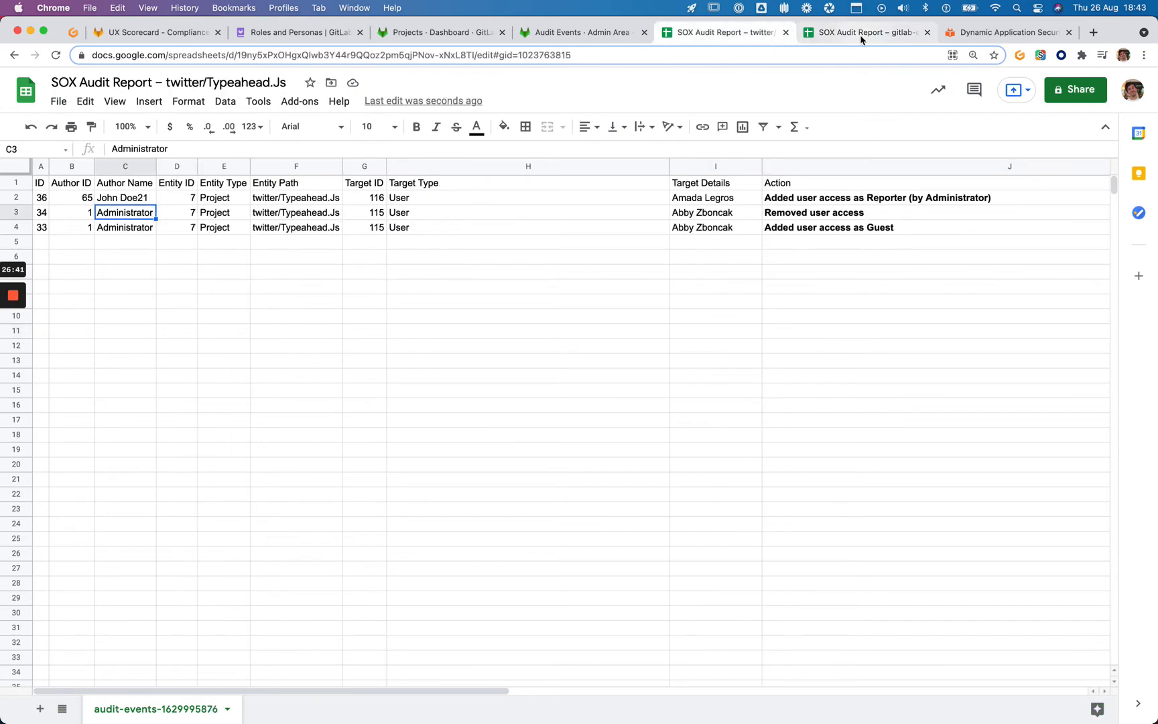
click(851, 39)
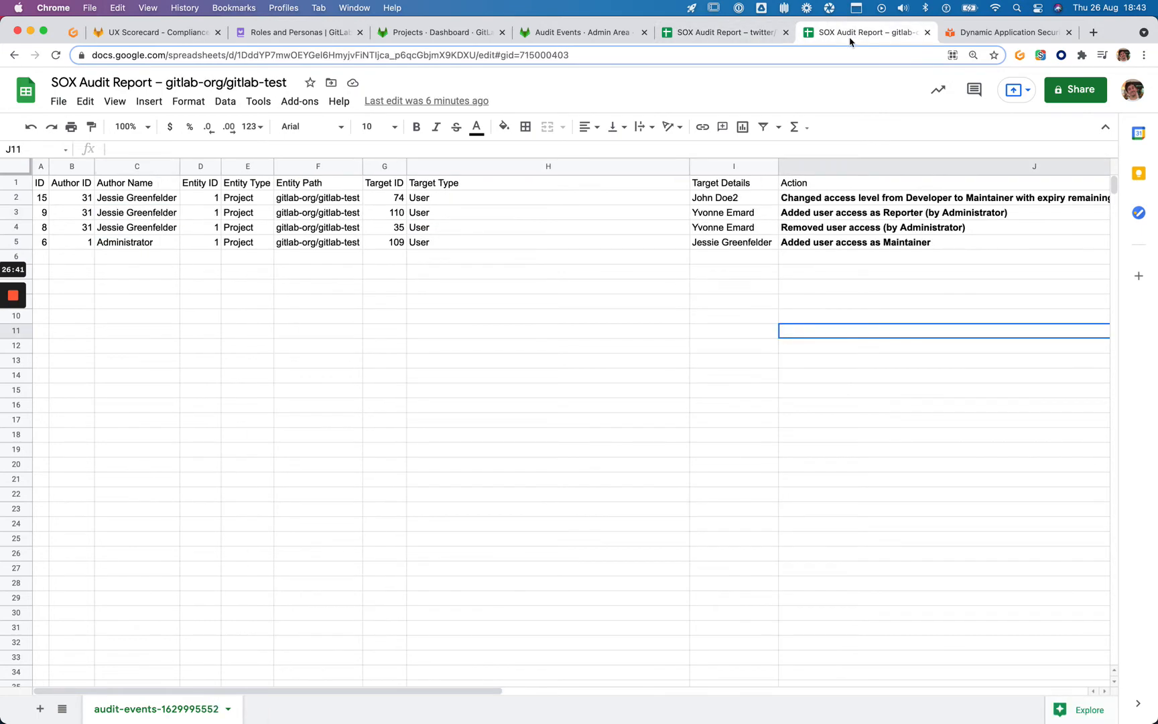
Check both SOX Audit Report sheets, close the Dynamic Application Security docs, and return to the UX Scorecard issue
click(158, 35)
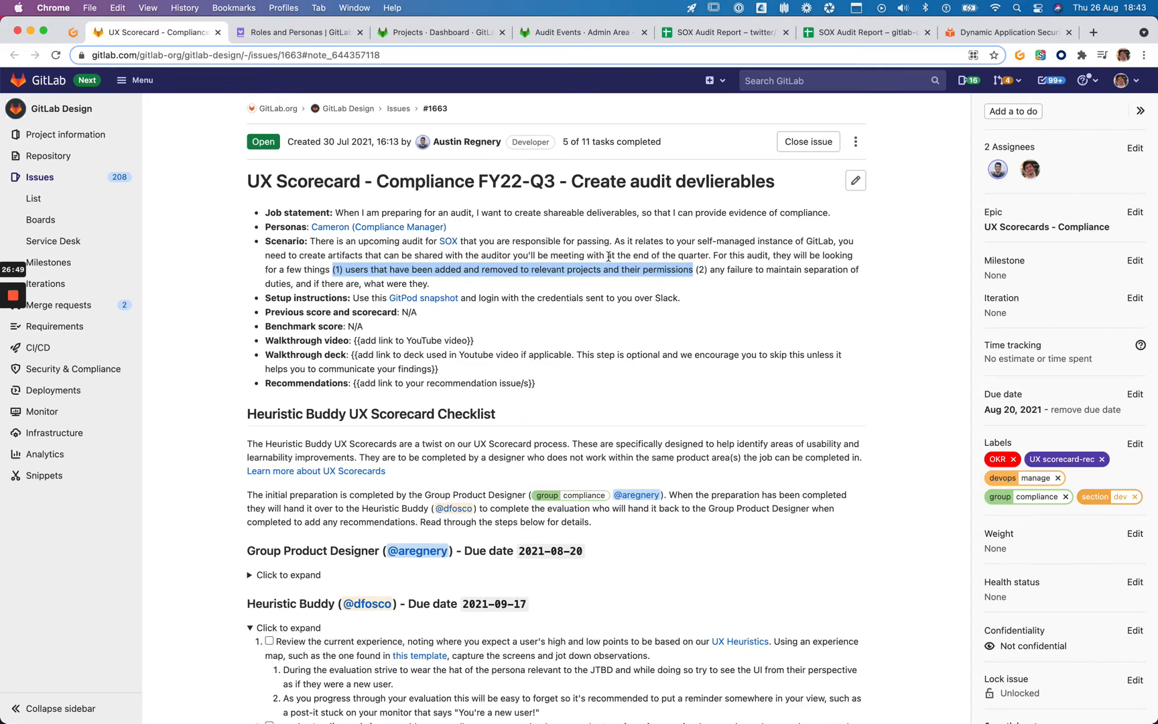
click(680, 41)
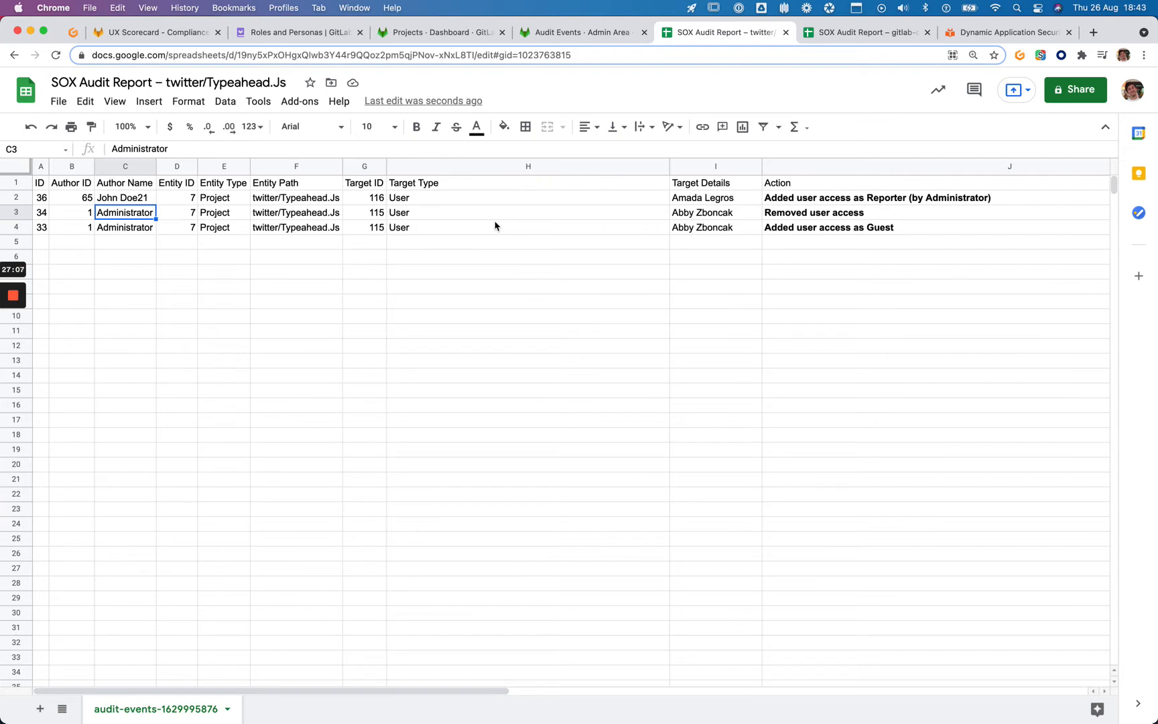
click(871, 34)
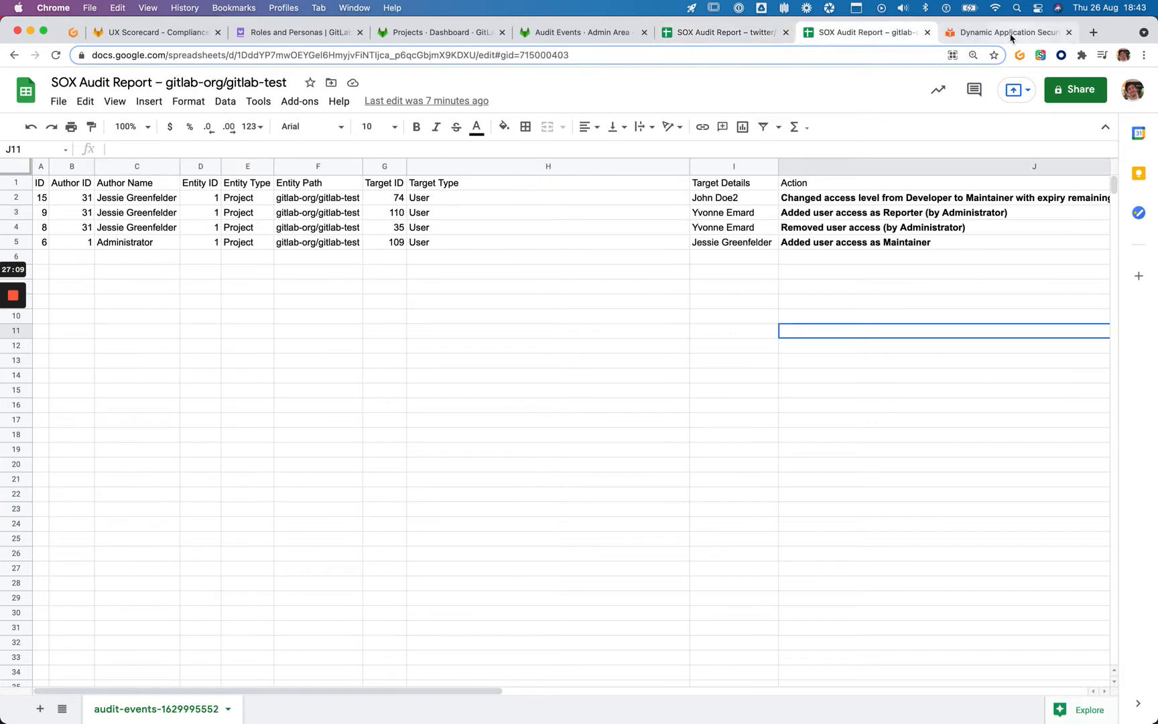
click(1068, 32)
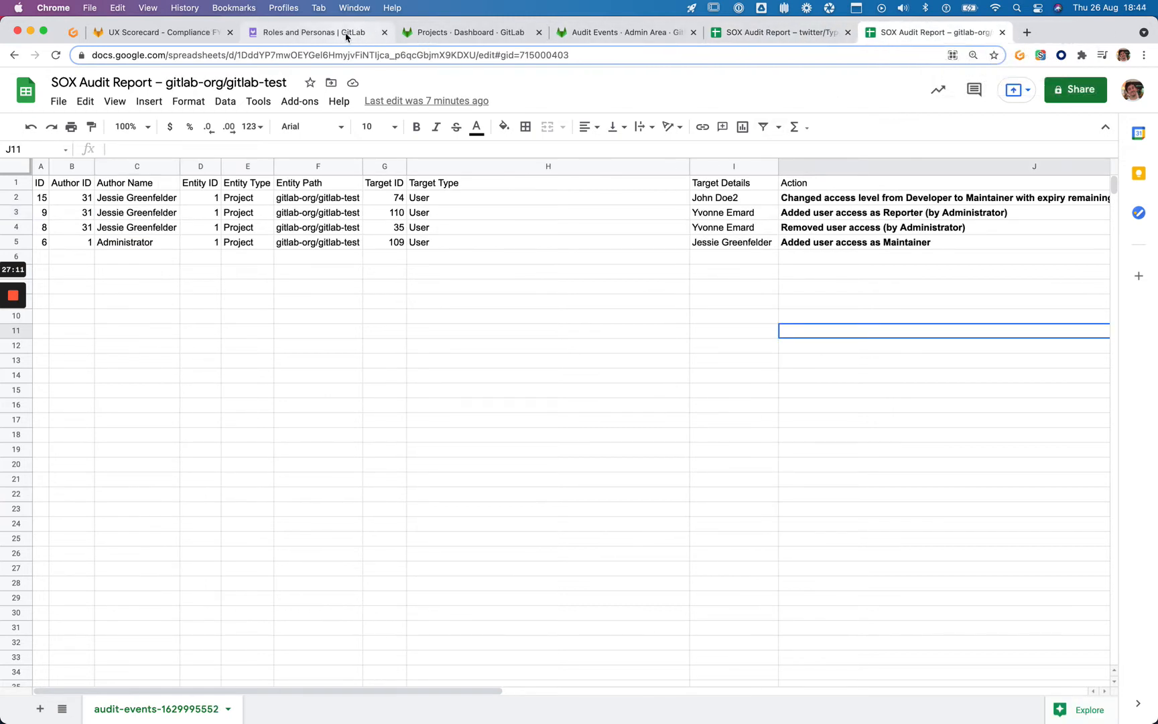
click(155, 32)
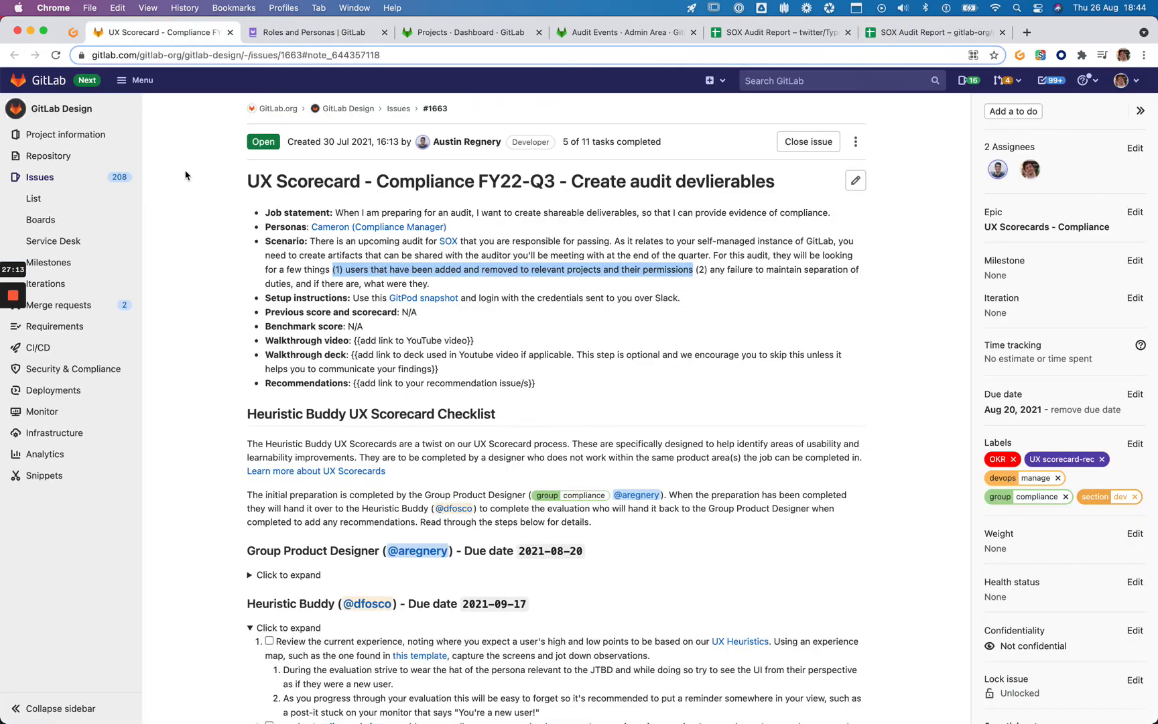
Highlight the '(2) any failure to maintain separation of duties' requirement in the Scenario bullet
drag(697, 270, 705, 282)
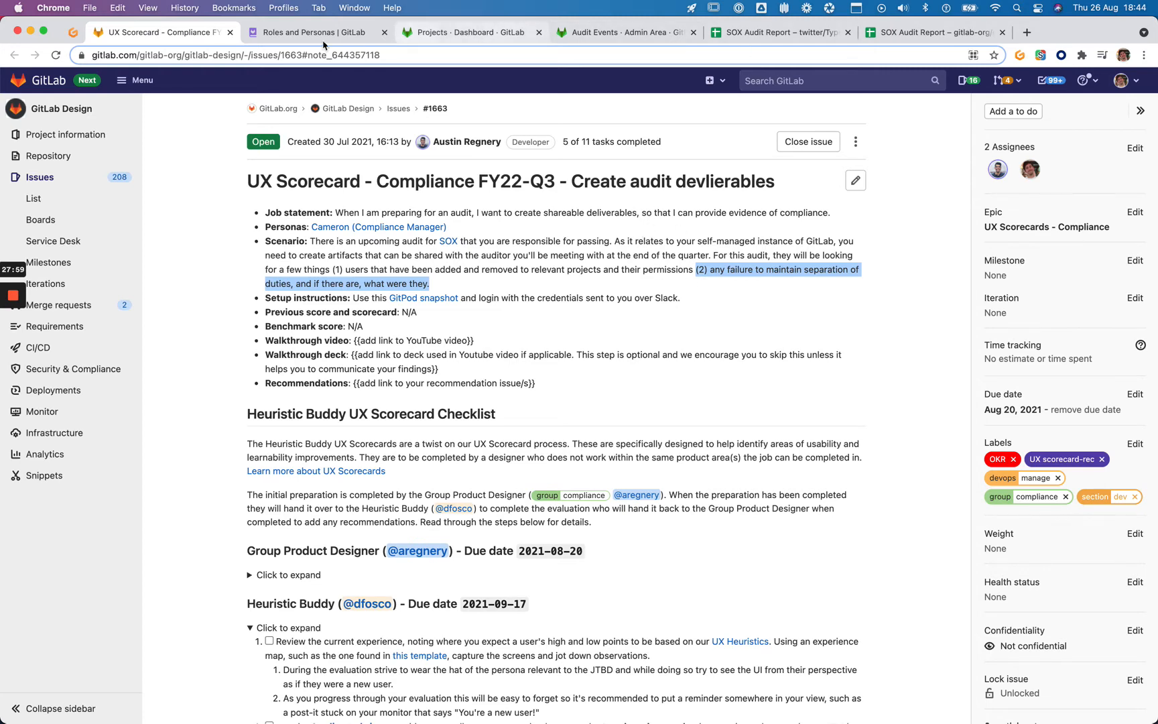
click(469, 32)
Highlight the 'Changed prevent merge request approval from authors' event, screenshot it, then clear the highlight
key(ctrl+Tab)
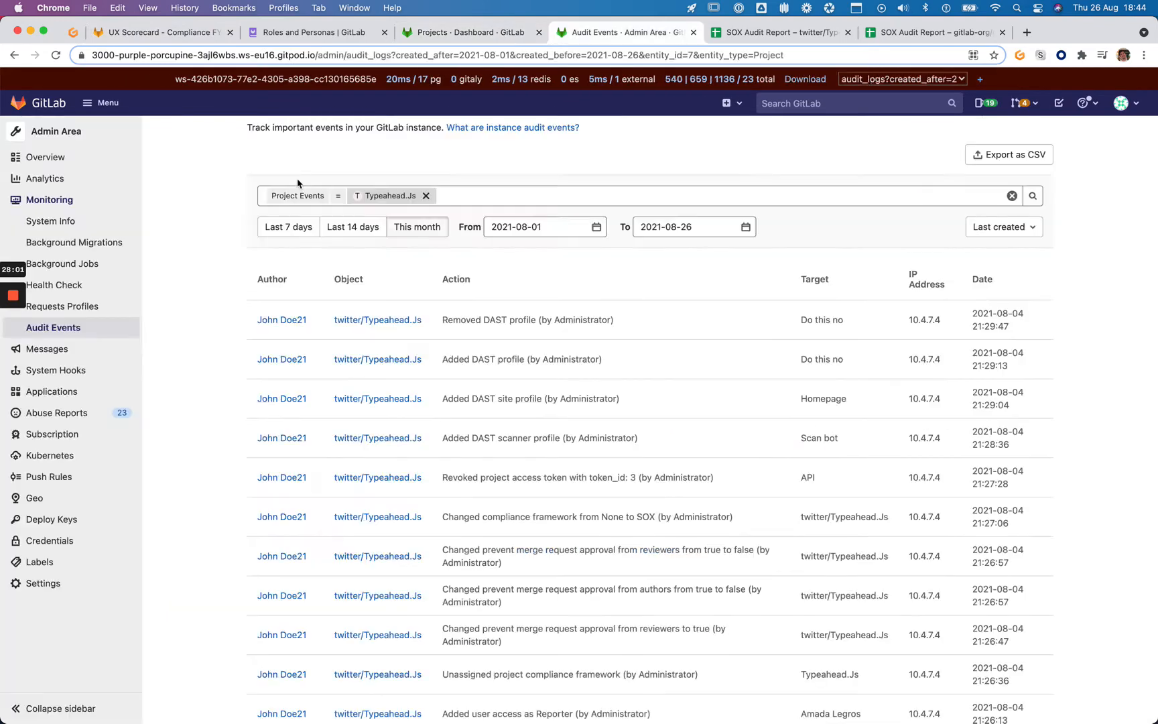
scroll(228, 175, down, 2)
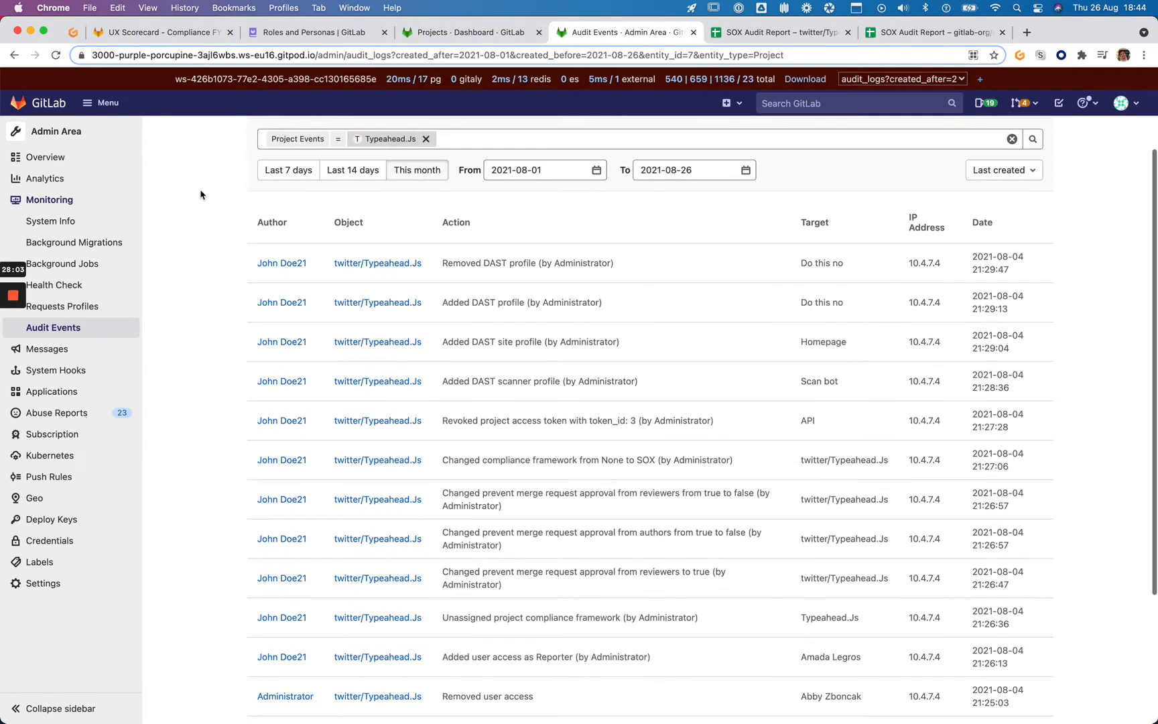
scroll(224, 177, down, 3)
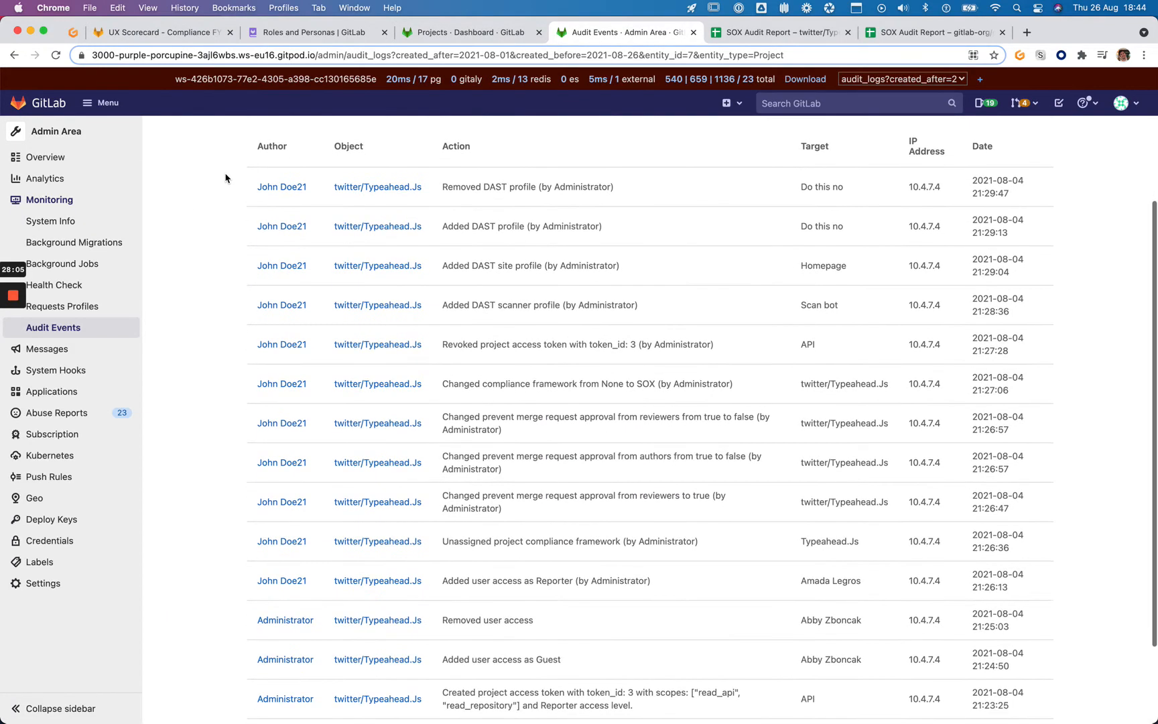
scroll(225, 178, down, 1)
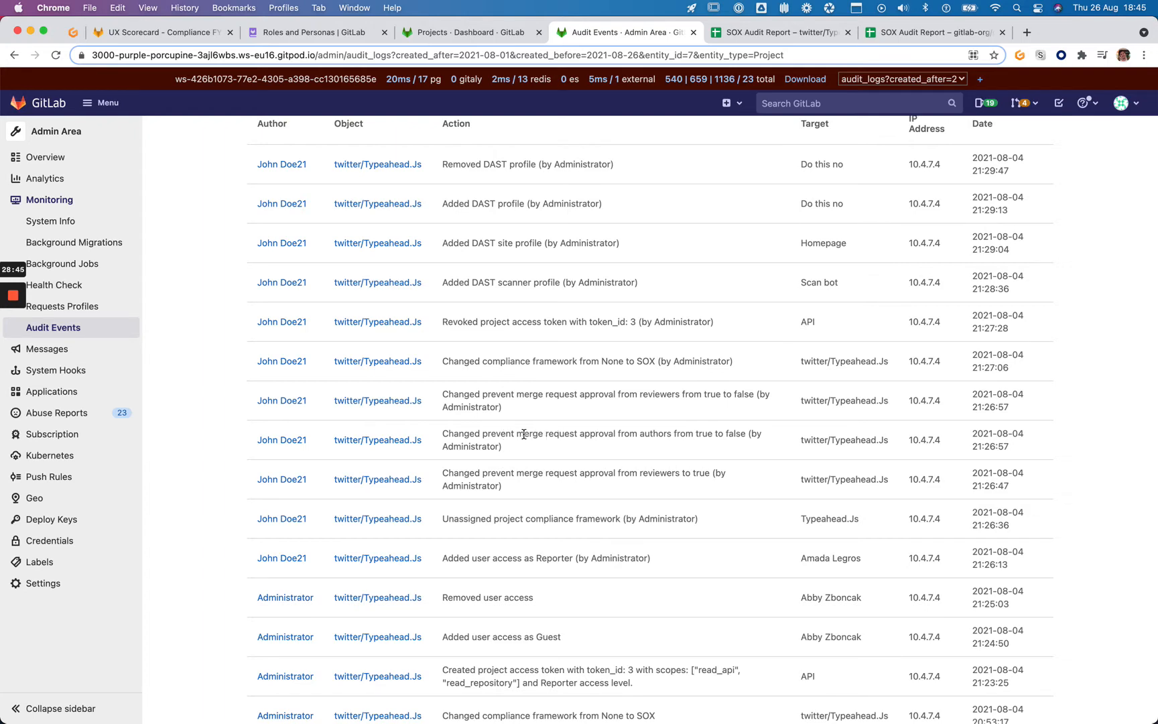
drag(442, 432, 556, 445)
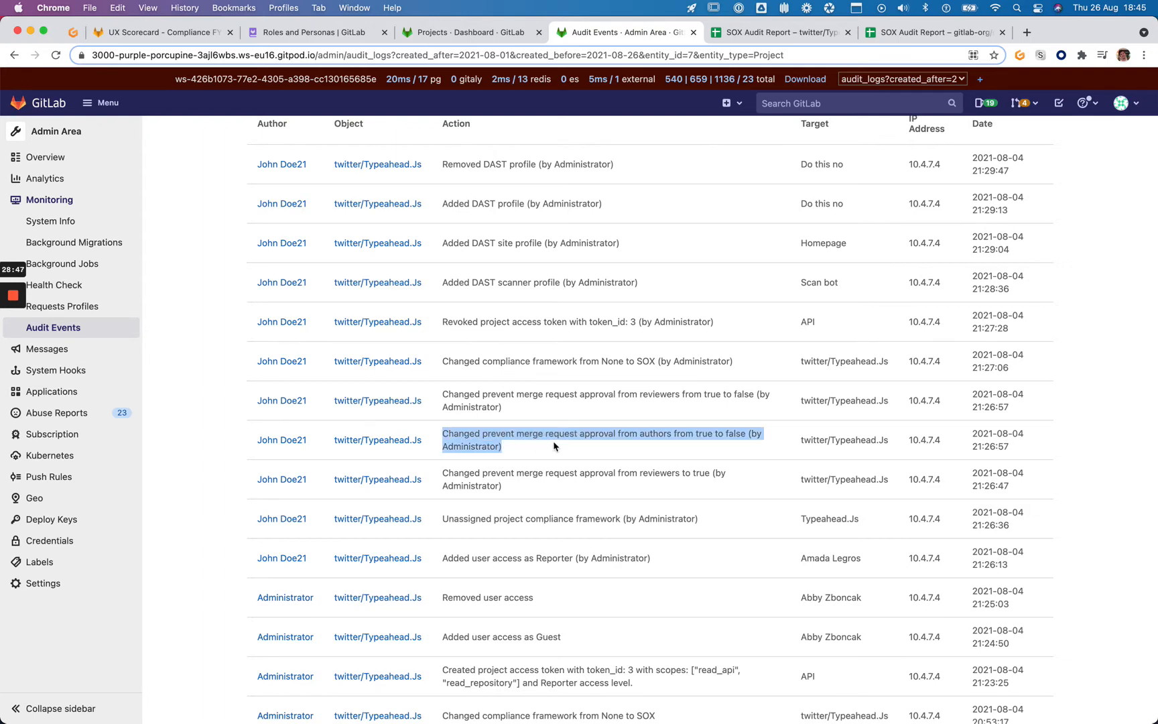
key(super+3)
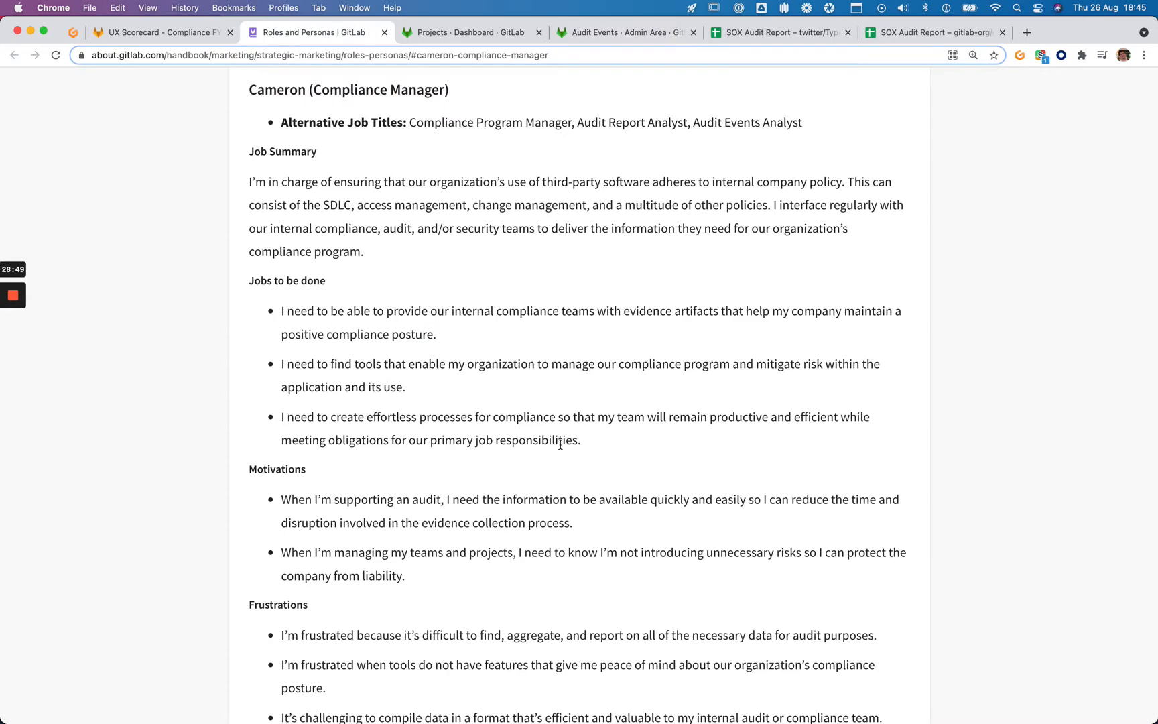
key(ctrl+Tab)
key(ctrl+Tab)
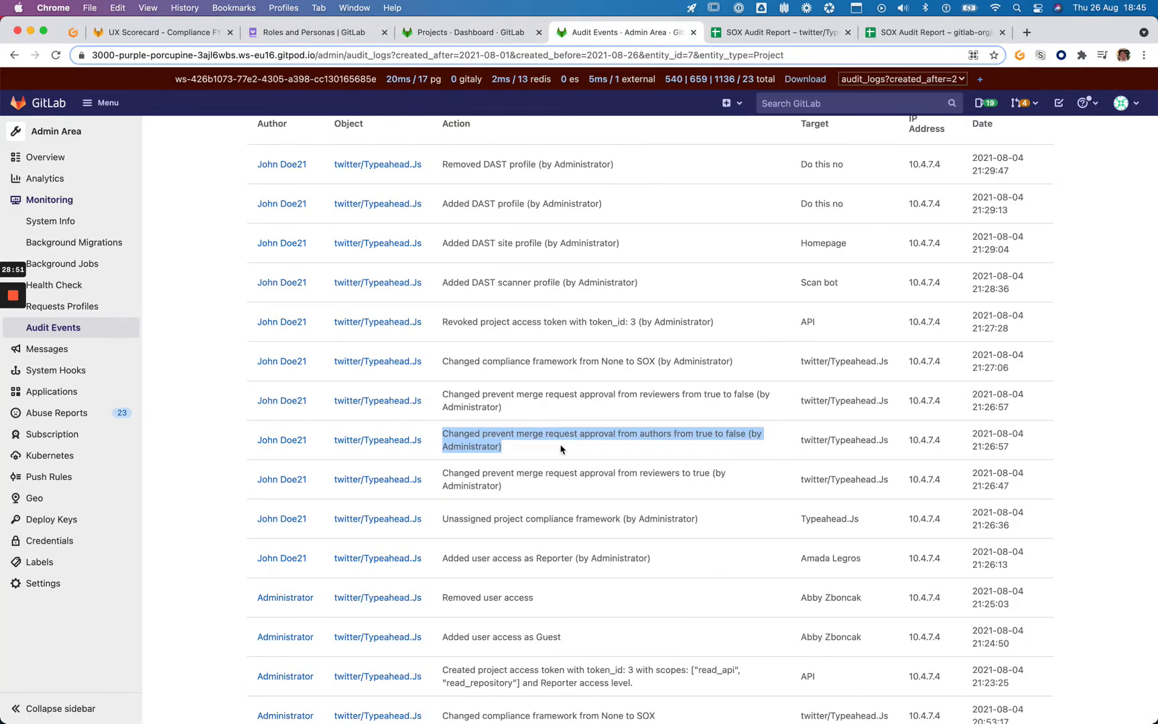
key(super+shift+3)
click(561, 449)
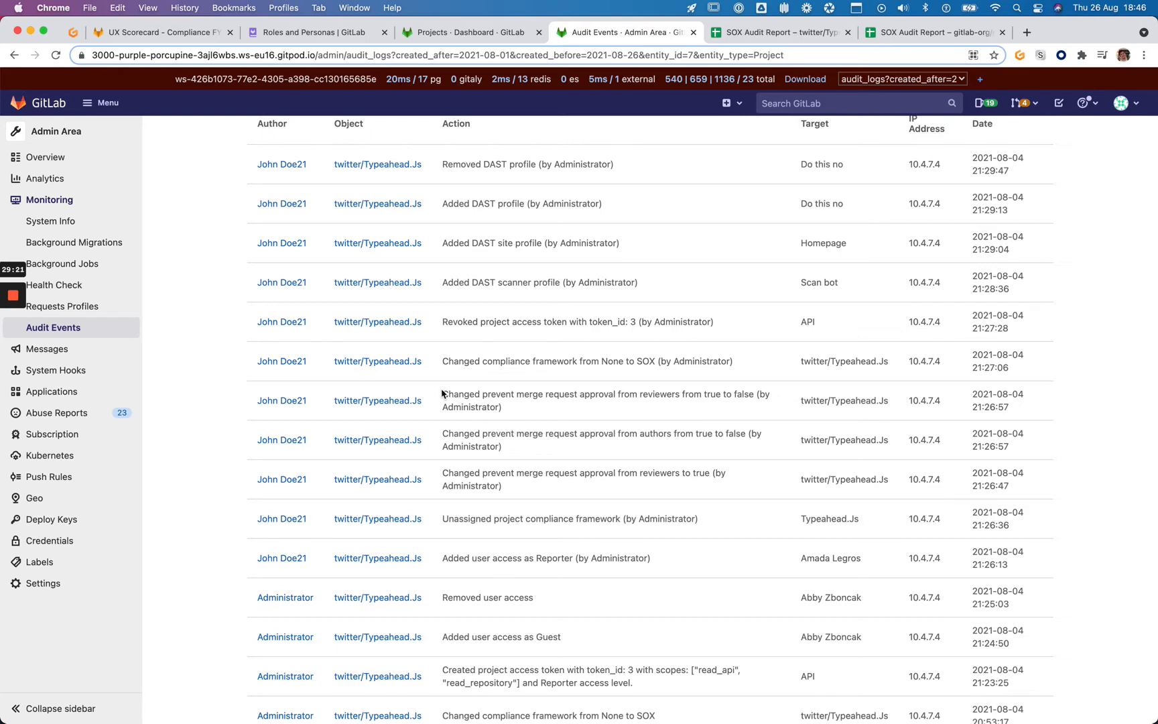
scroll(535, 439, up, 2)
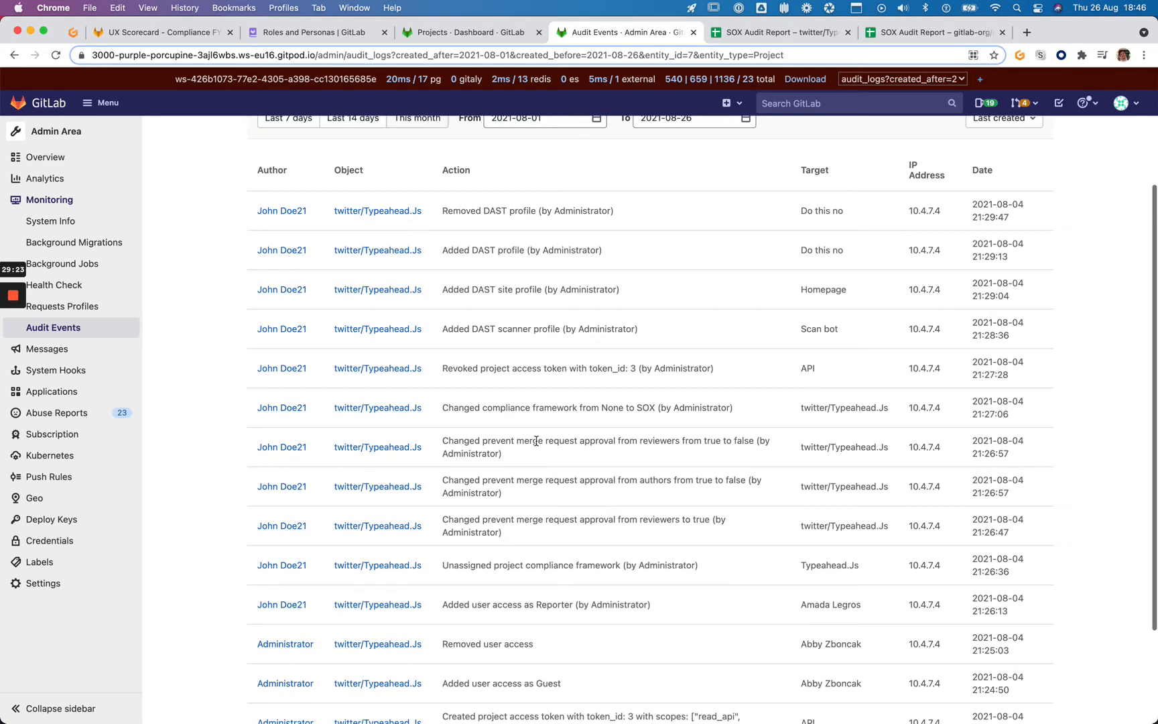
scroll(536, 441, up, 1)
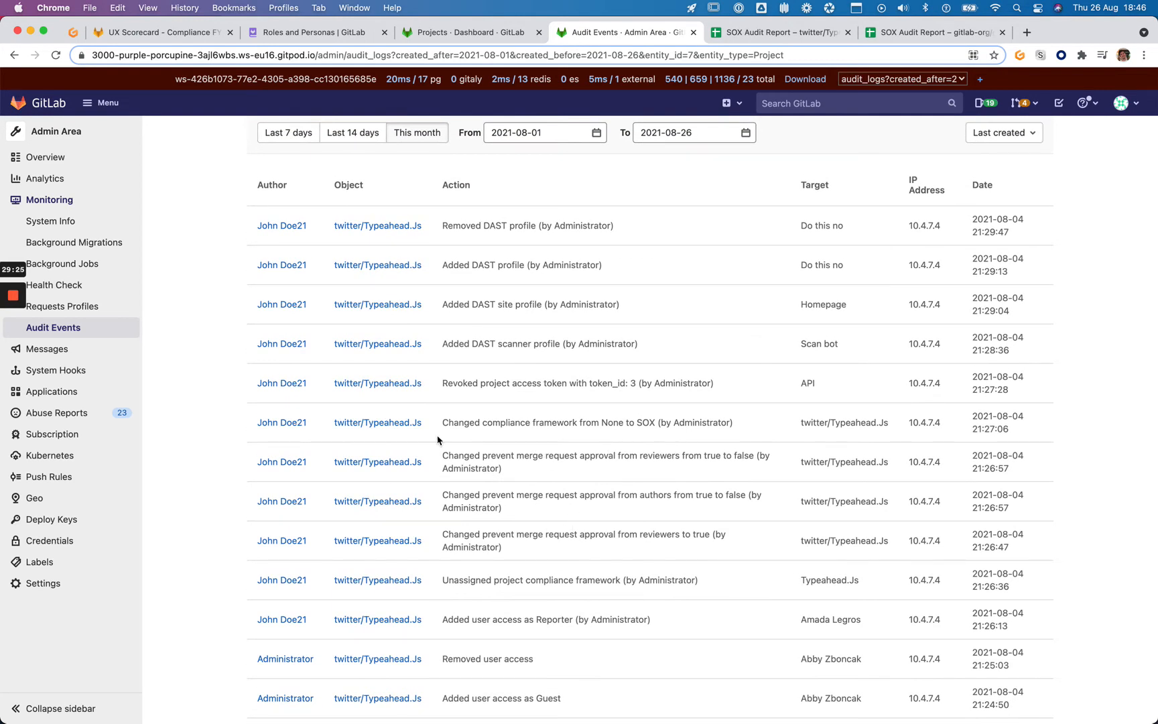
drag(442, 423, 652, 434)
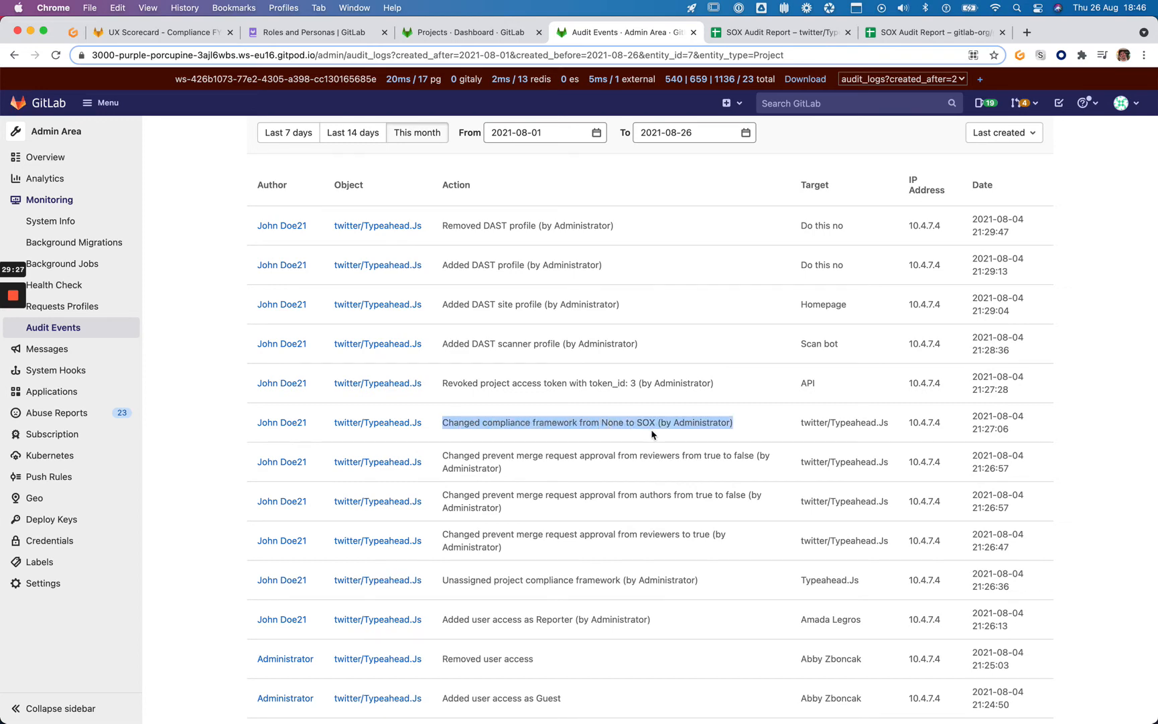
click(756, 437)
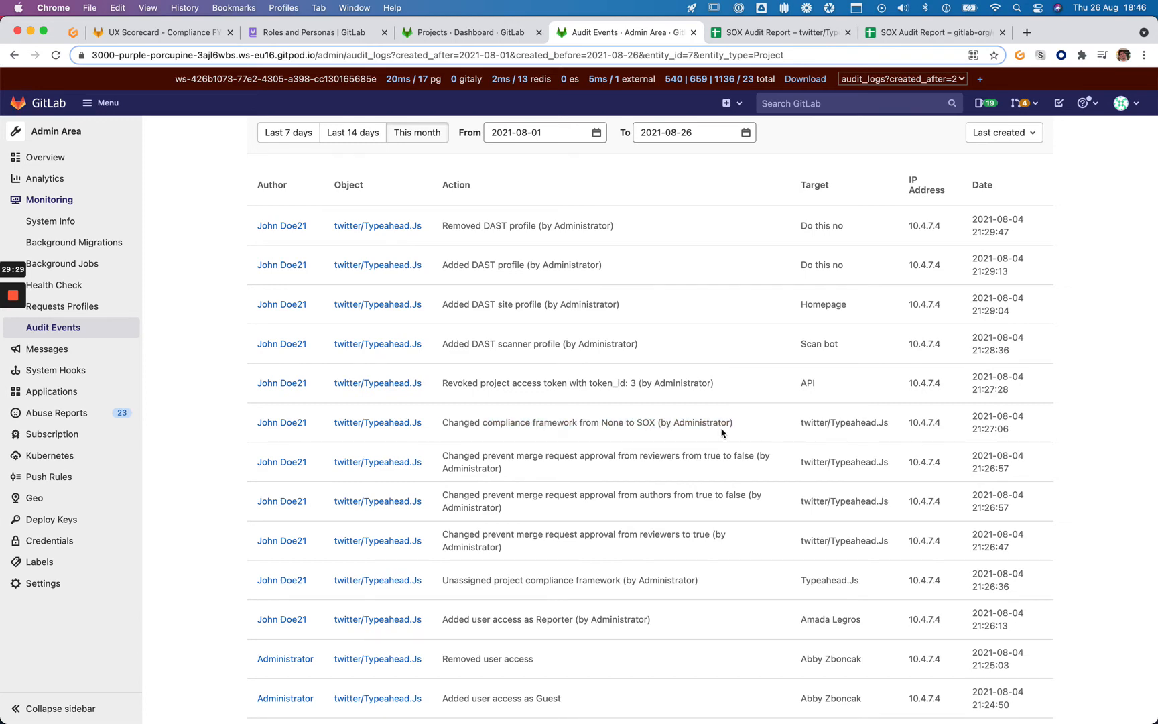
scroll(741, 427, down, 2)
scroll(740, 424, down, 1)
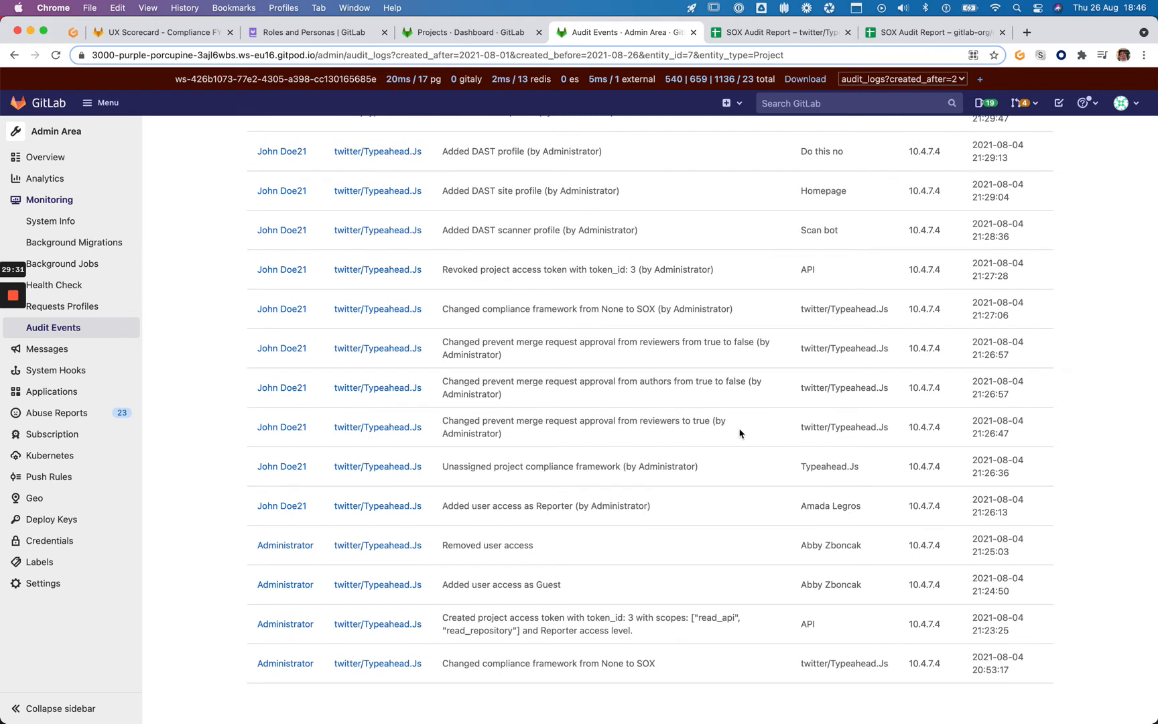
scroll(704, 670, up, 1)
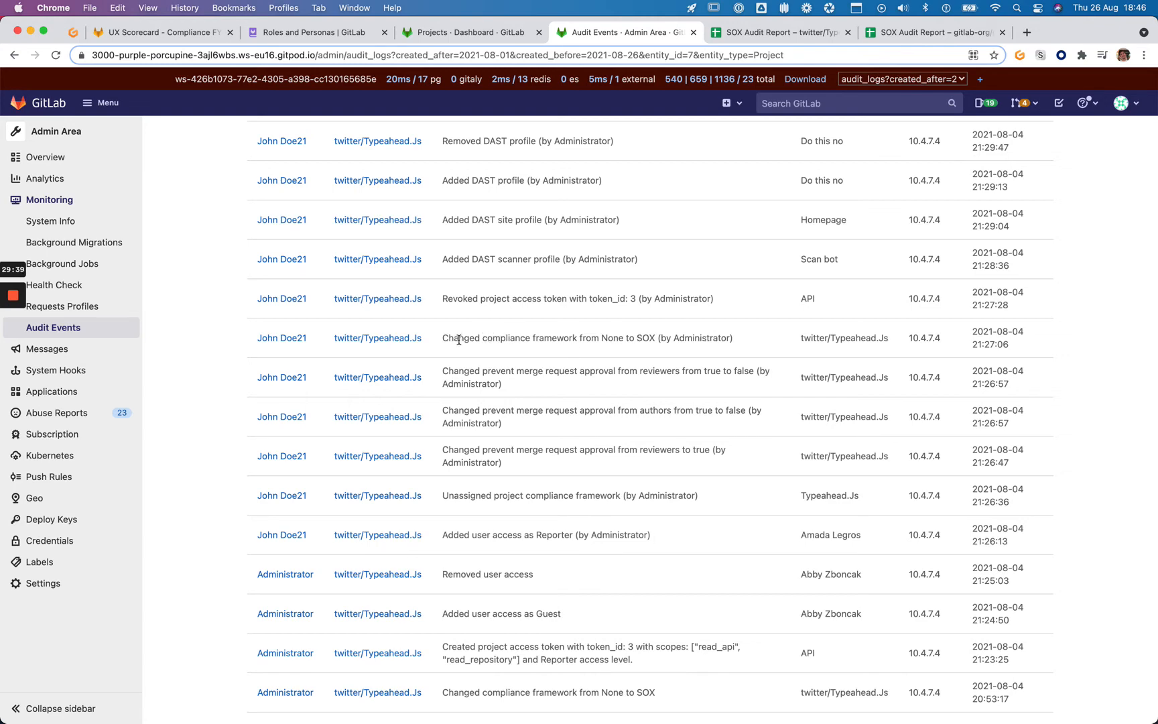
scroll(541, 367, up, 1)
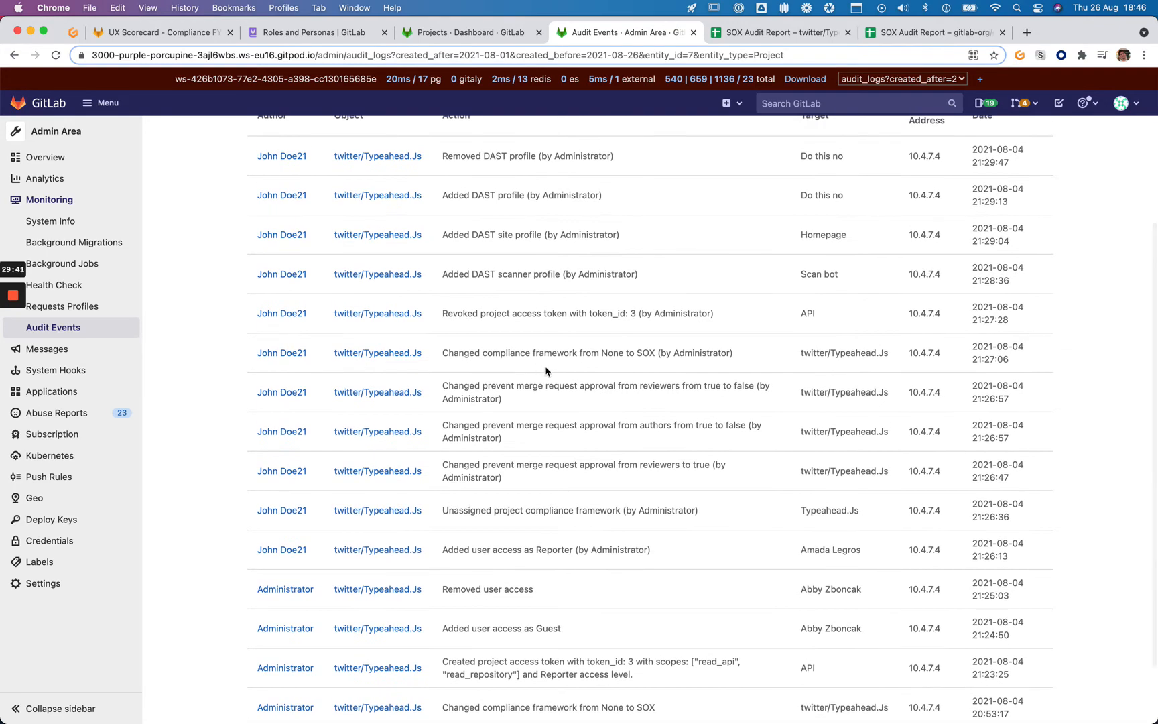
scroll(548, 369, up, 1)
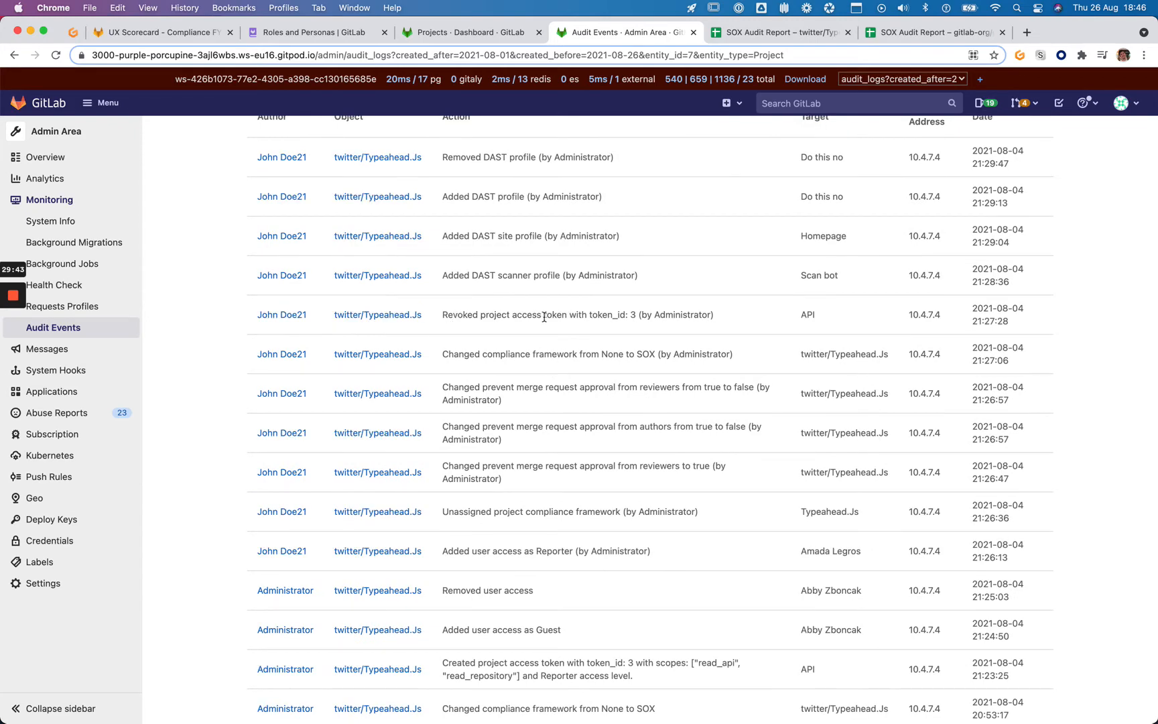
scroll(616, 315, up, 1)
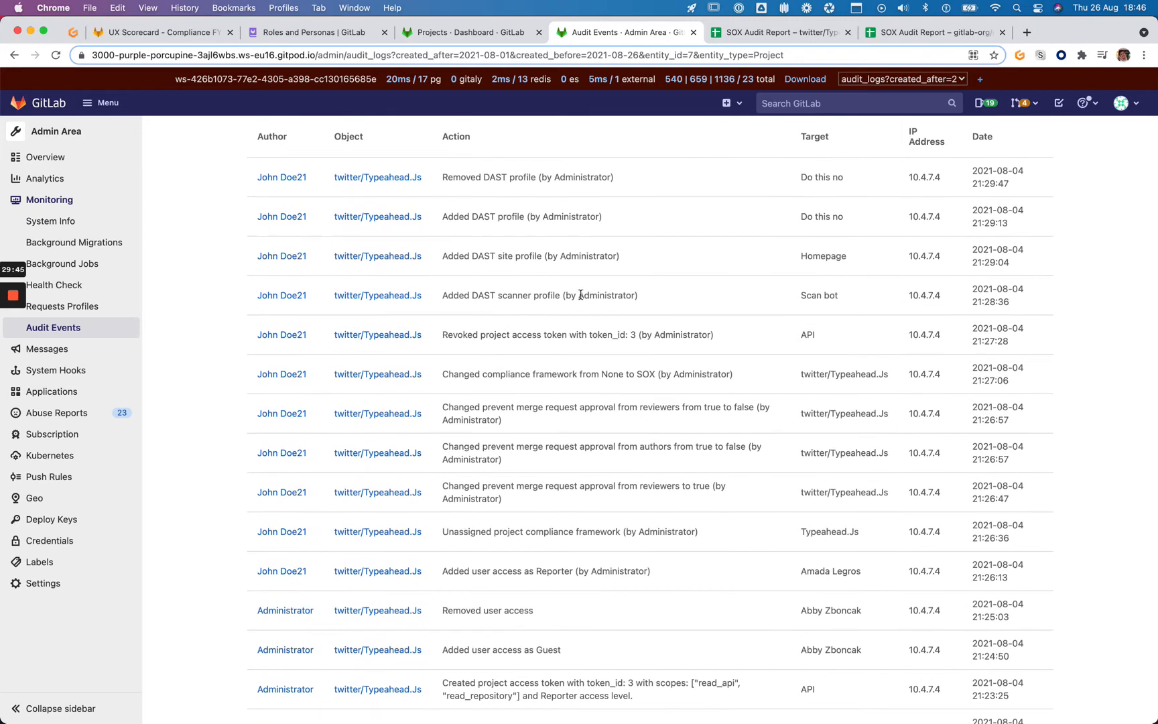
scroll(645, 300, up, 2)
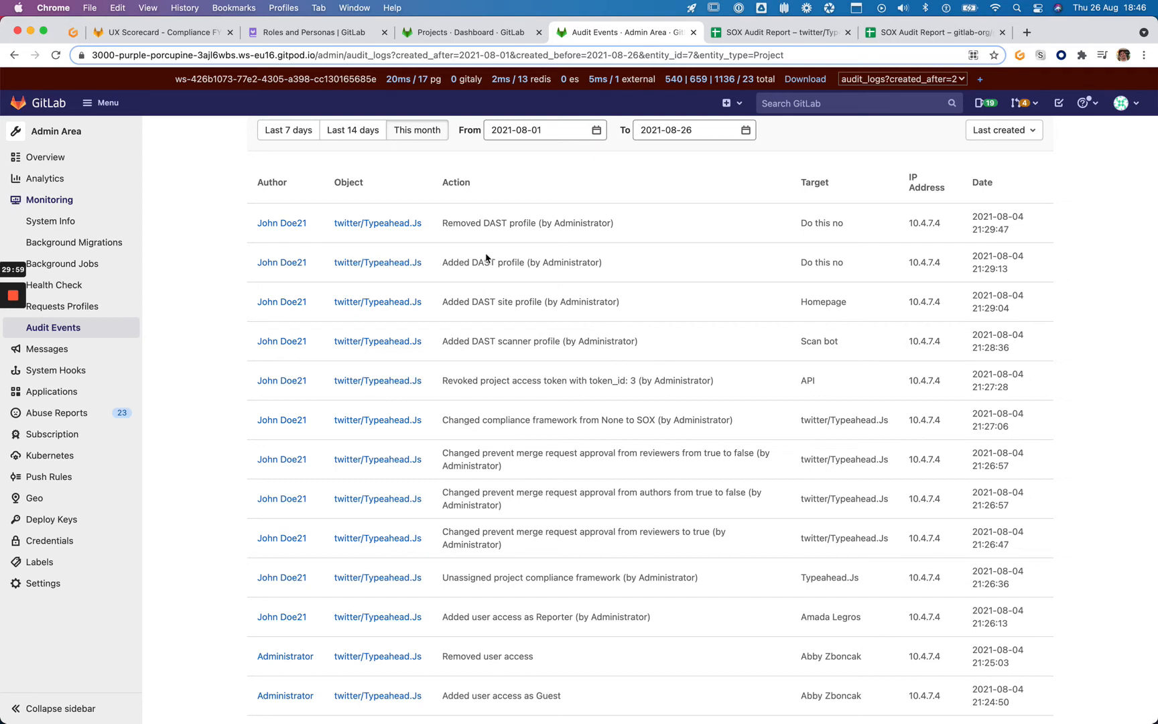
super+click(282, 224)
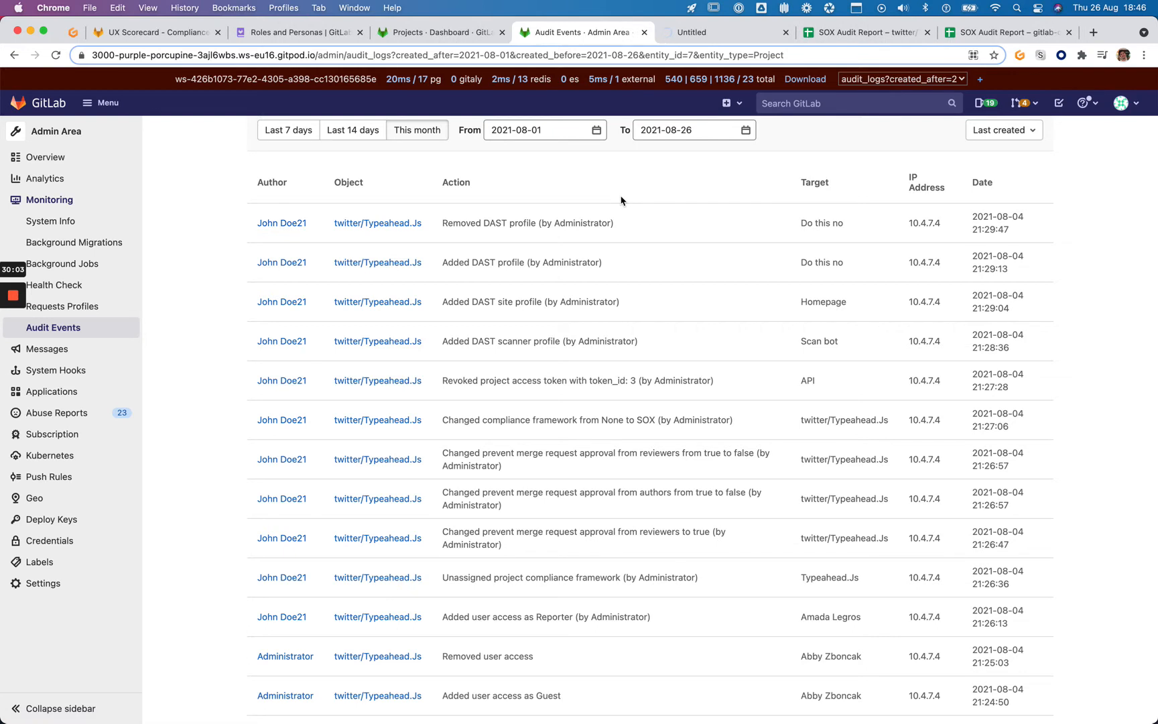
key(ctrl+Tab)
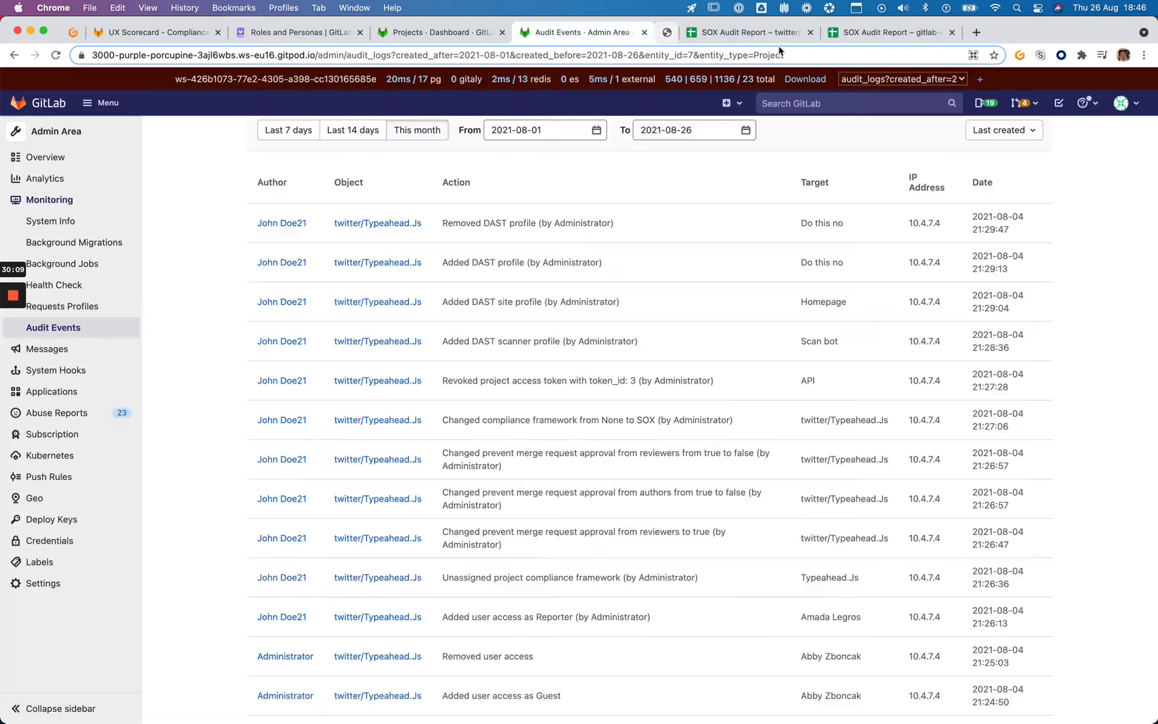
click(786, 33)
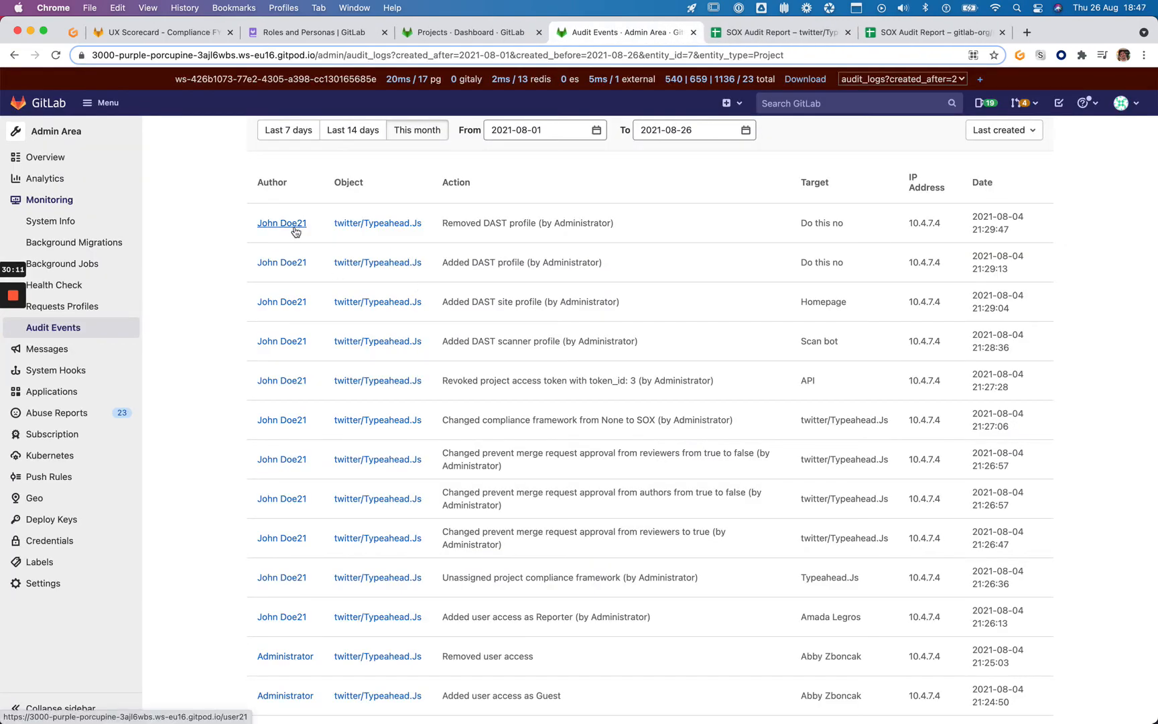
scroll(567, 417, down, 5)
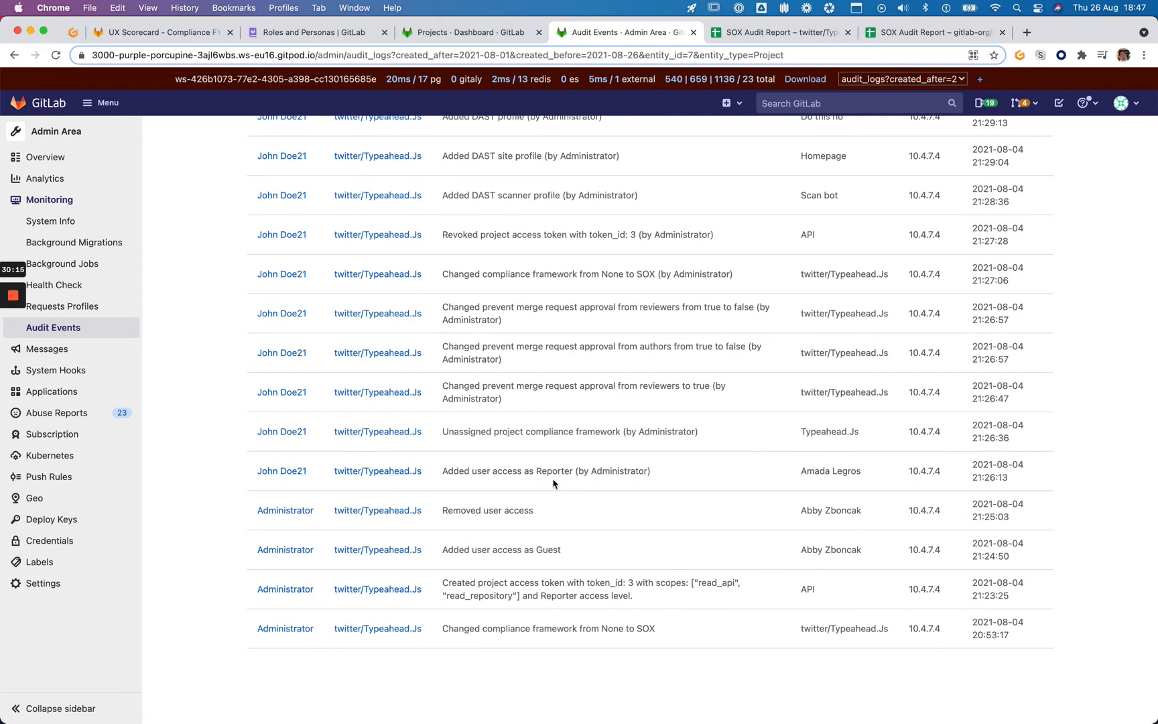
drag(444, 471, 680, 477)
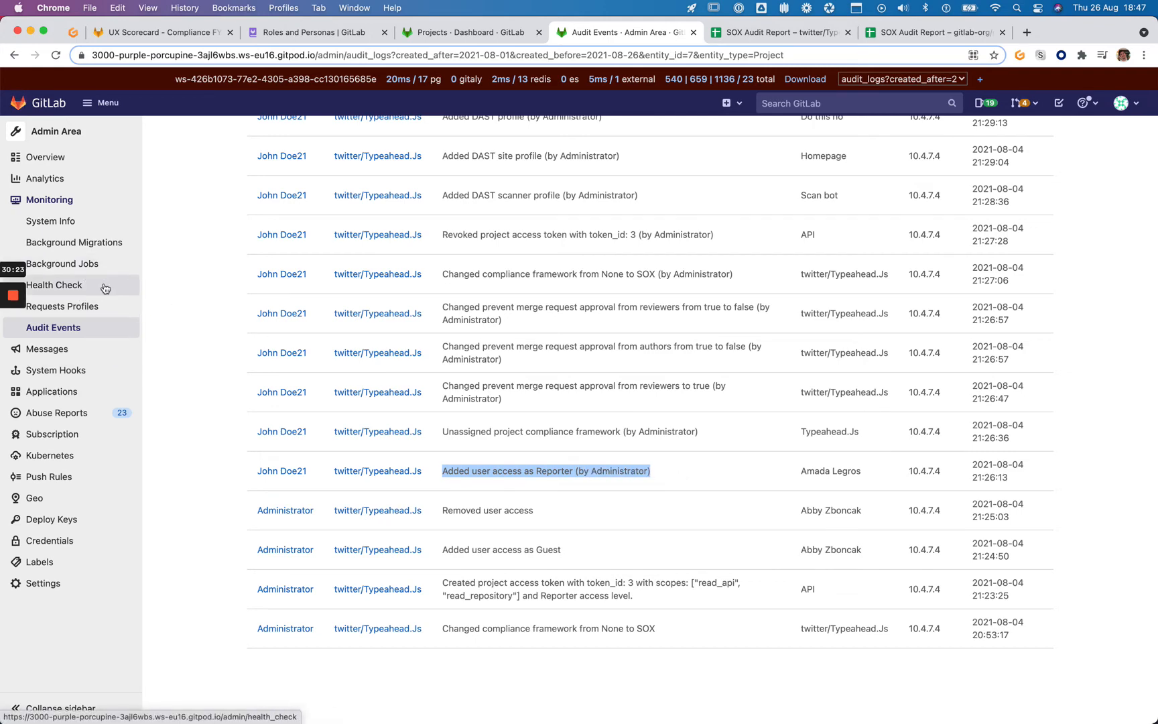
scroll(100, 288, up, 1)
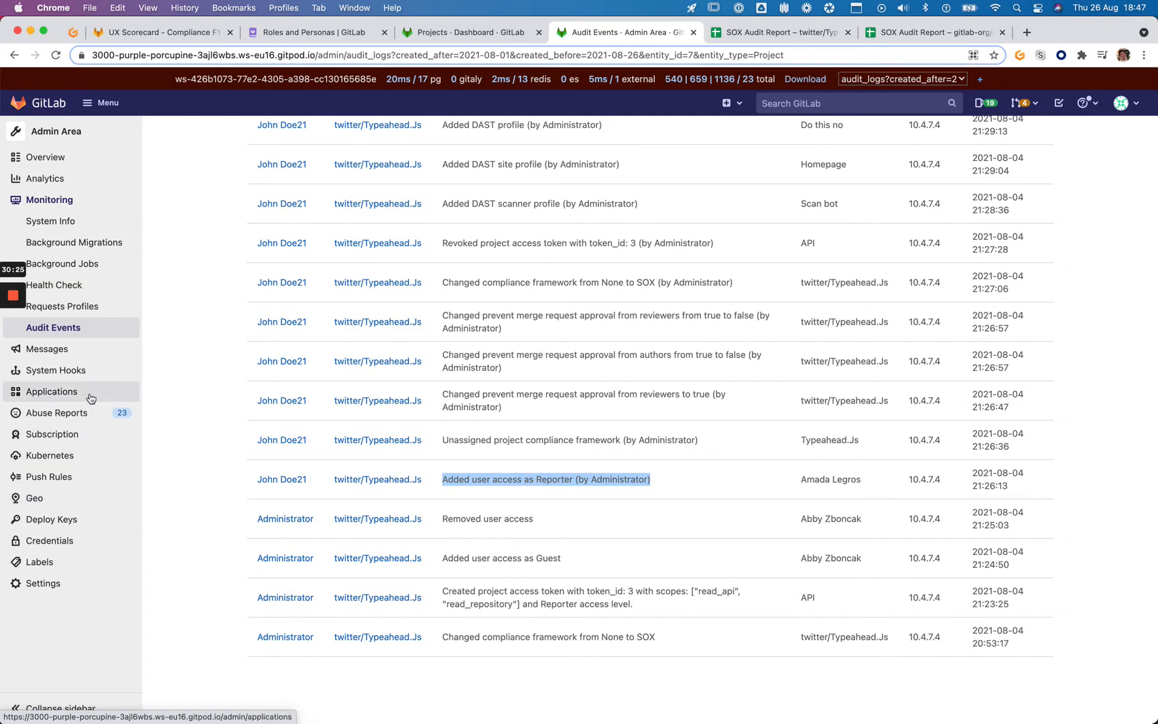
mouse_move(54, 158)
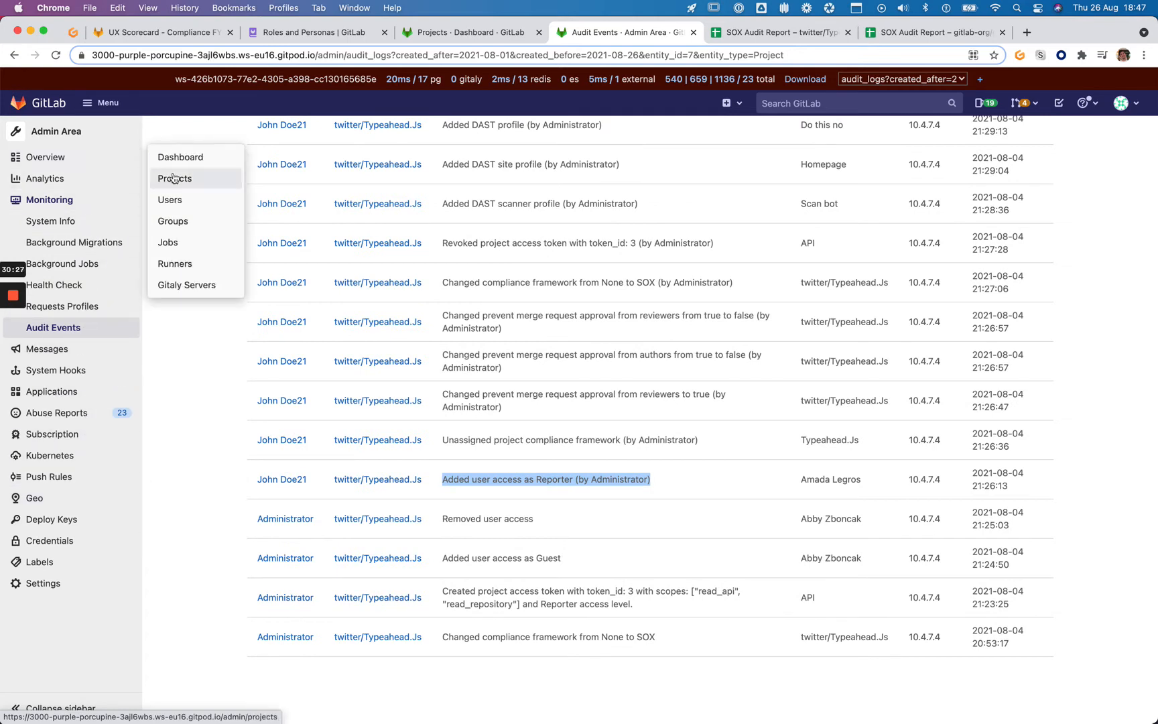
super+click(179, 197)
drag(729, 32, 607, 53)
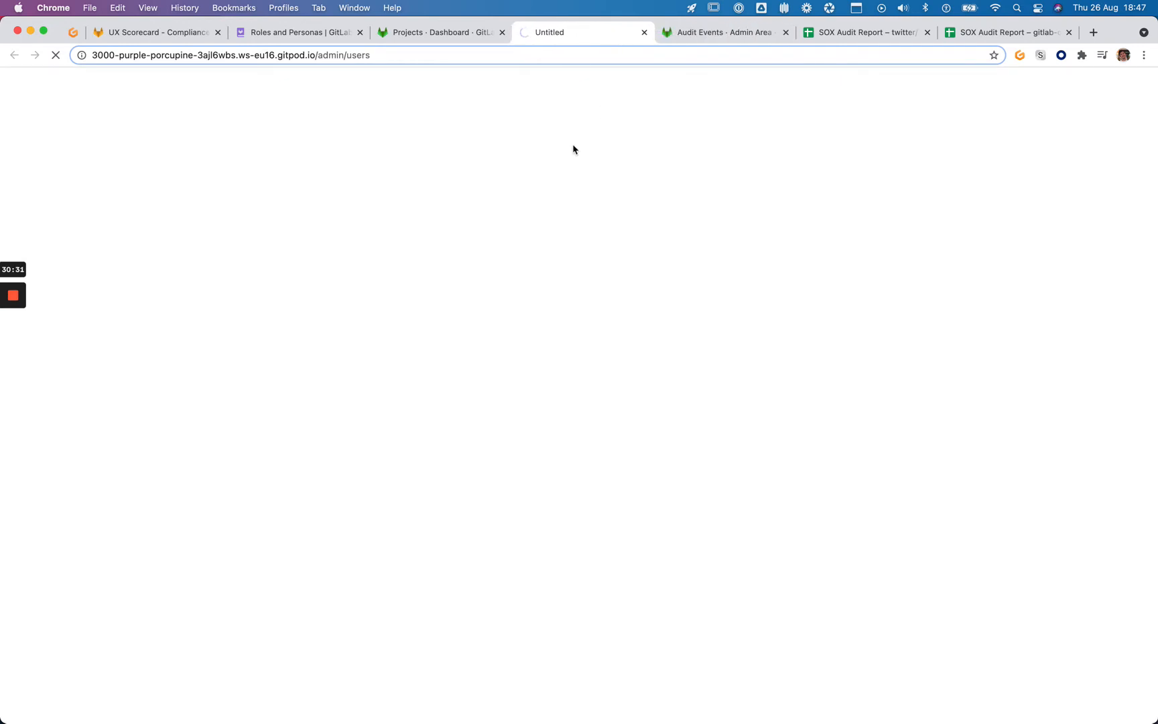
key(ctrl+Tab)
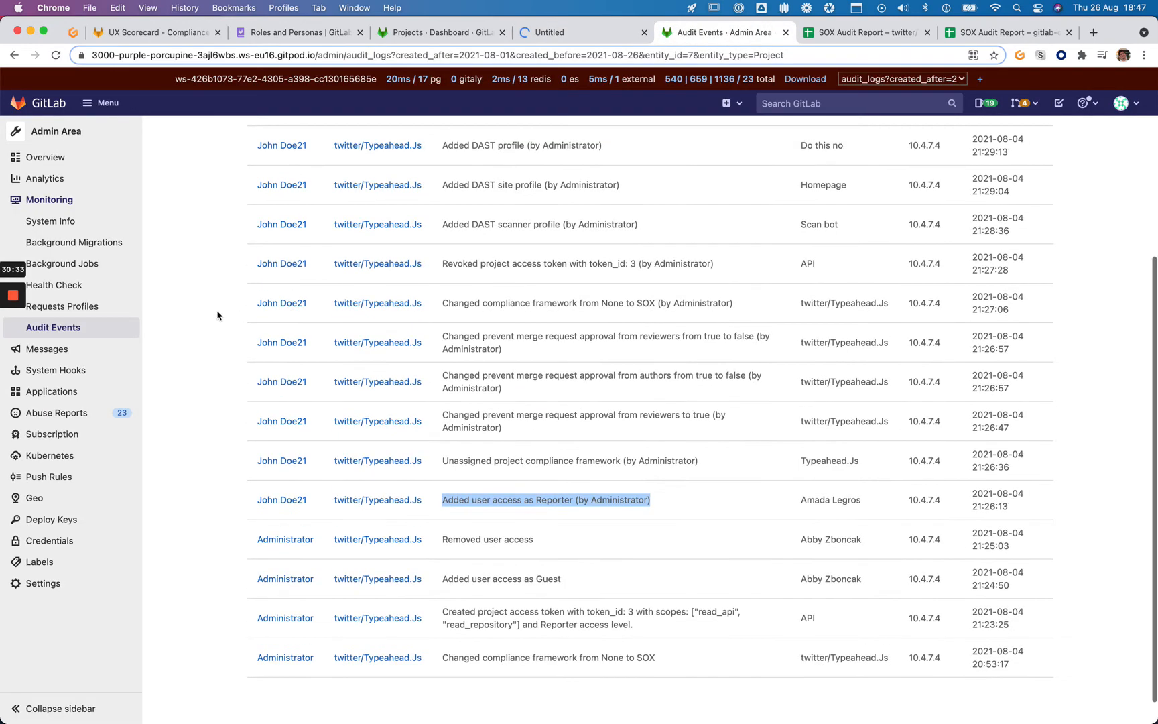
key(ctrl+shift+Tab)
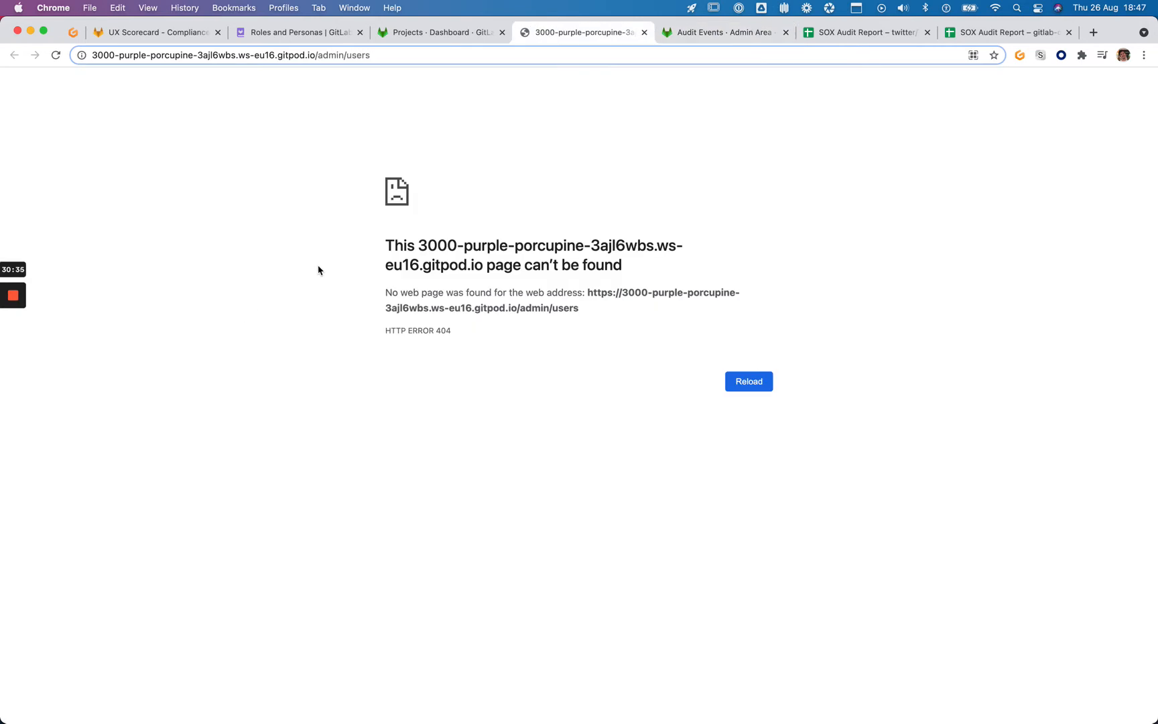
key(super+r)
key(ctrl+Tab)
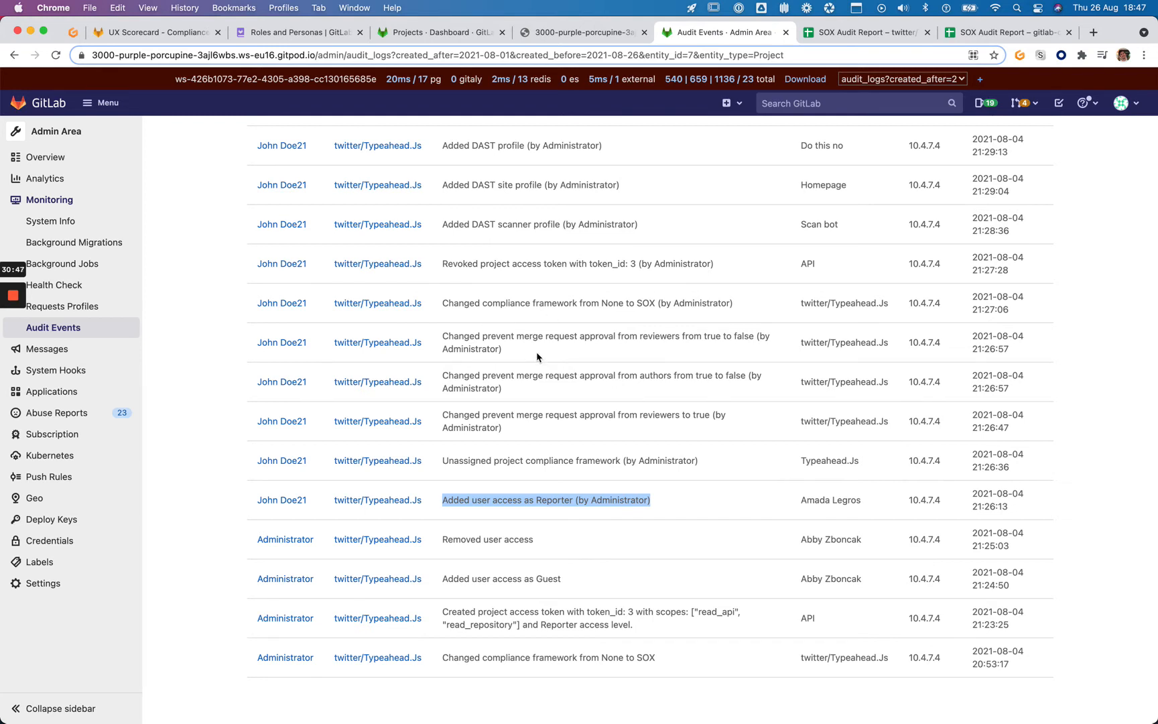
key(ctrl+shift+Tab)
key(super+r)
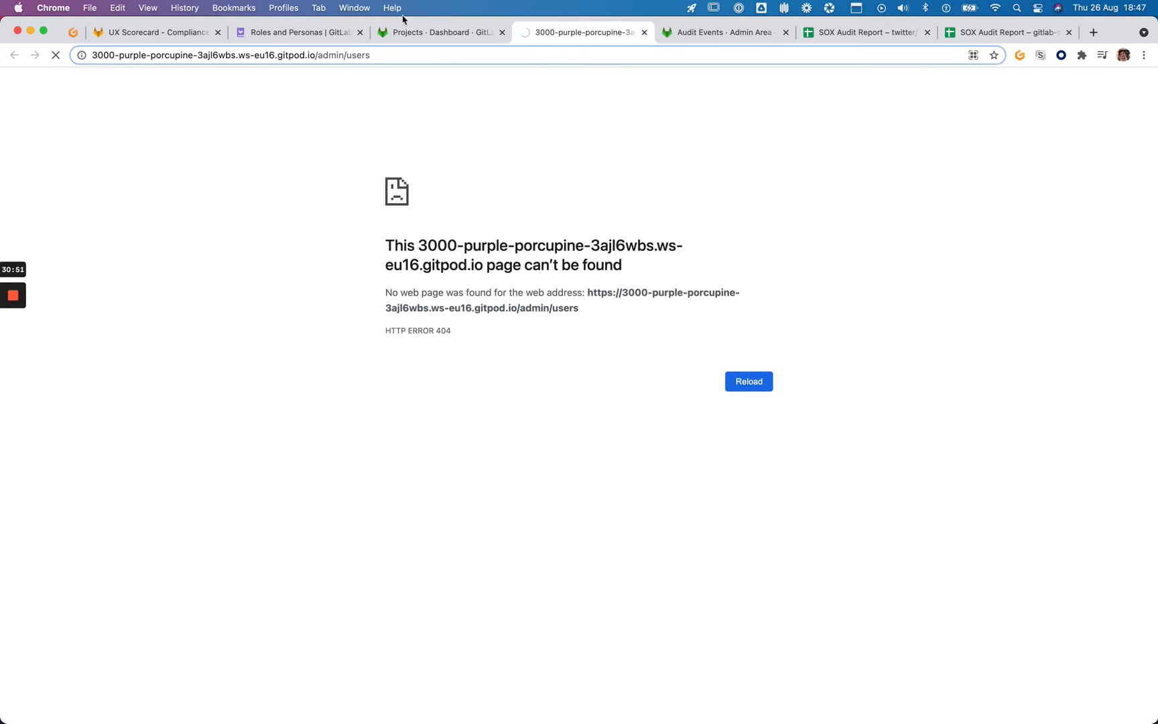
key(ctrl+Tab)
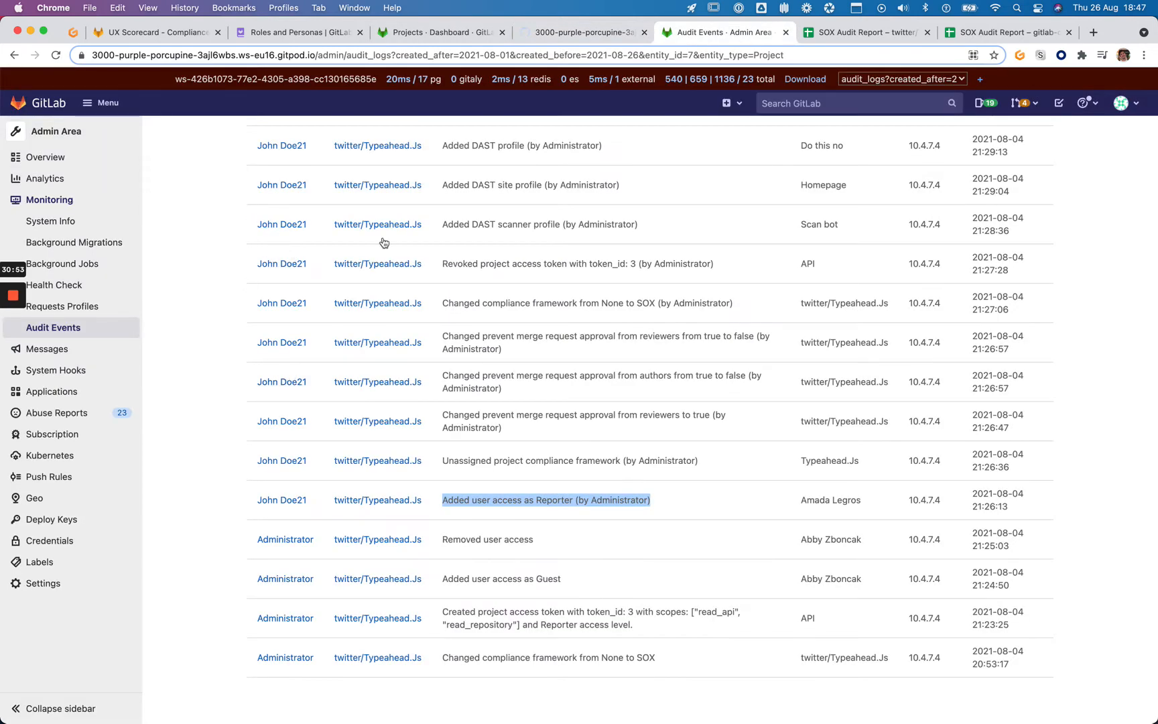
key(ctrl+Tab)
key(ctrl+shift+Tab)
key(ctrl+shift+Tab)
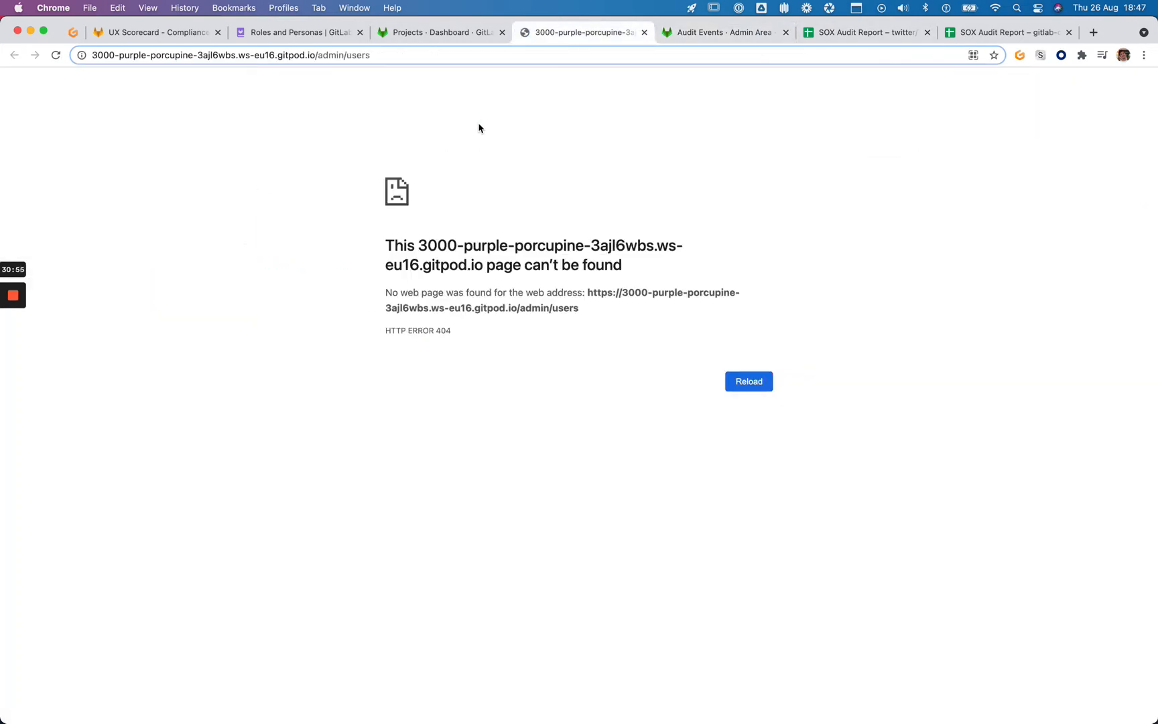
key(ctrl+Tab)
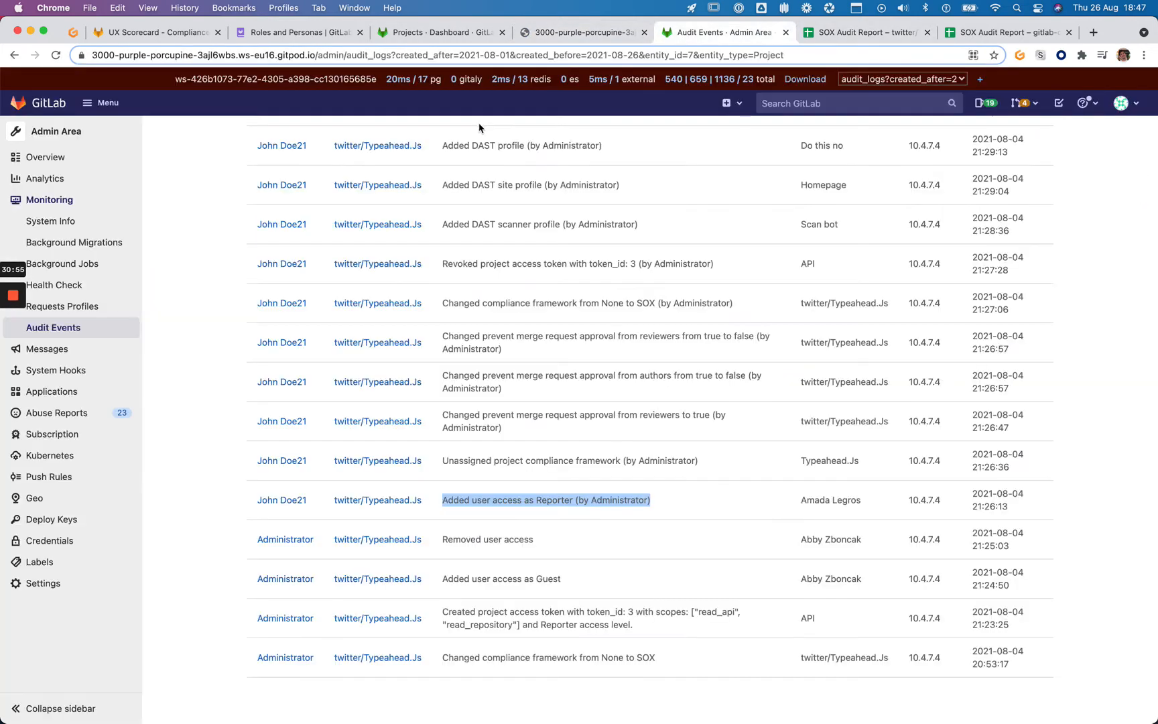
Keep the SOX Audit Report title unchanged and rename the data sheet to 'User Permissions and Changes'
click(838, 32)
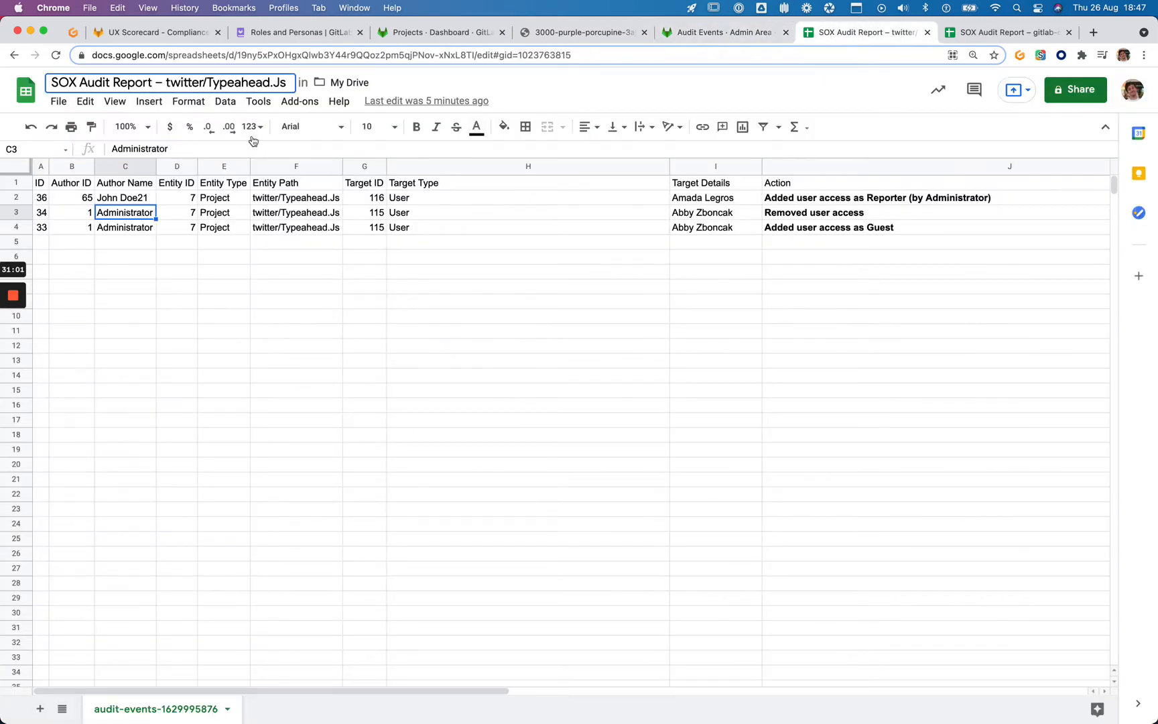
click(162, 82)
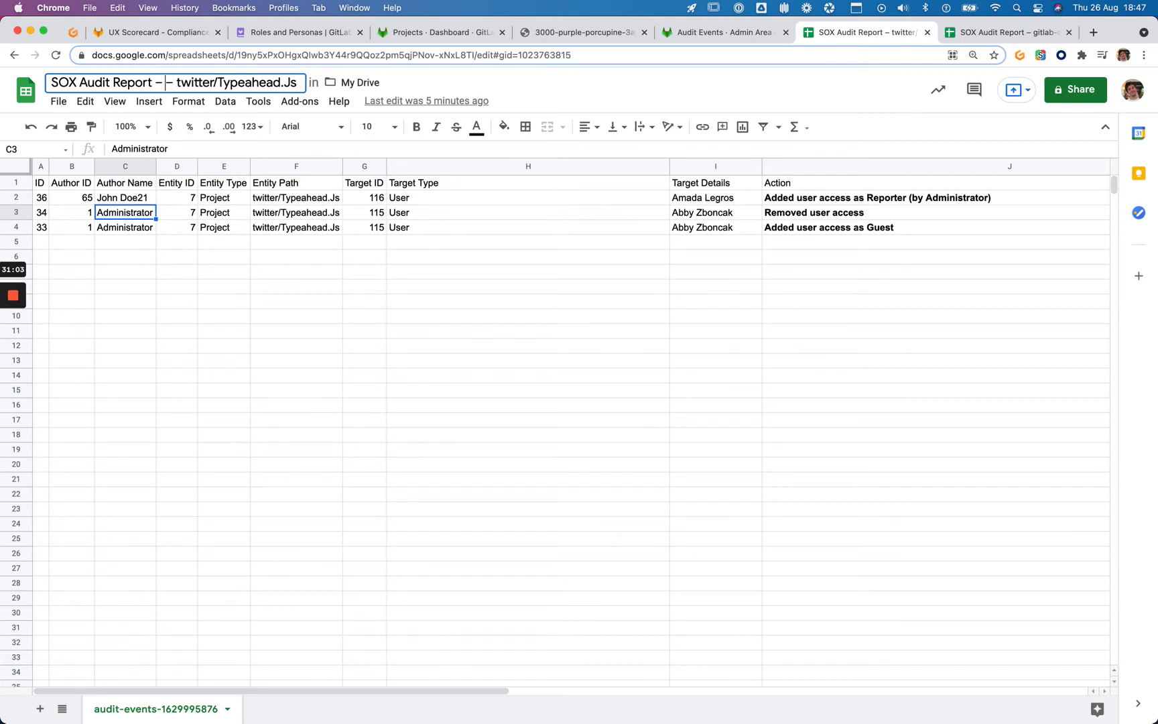
text(–)
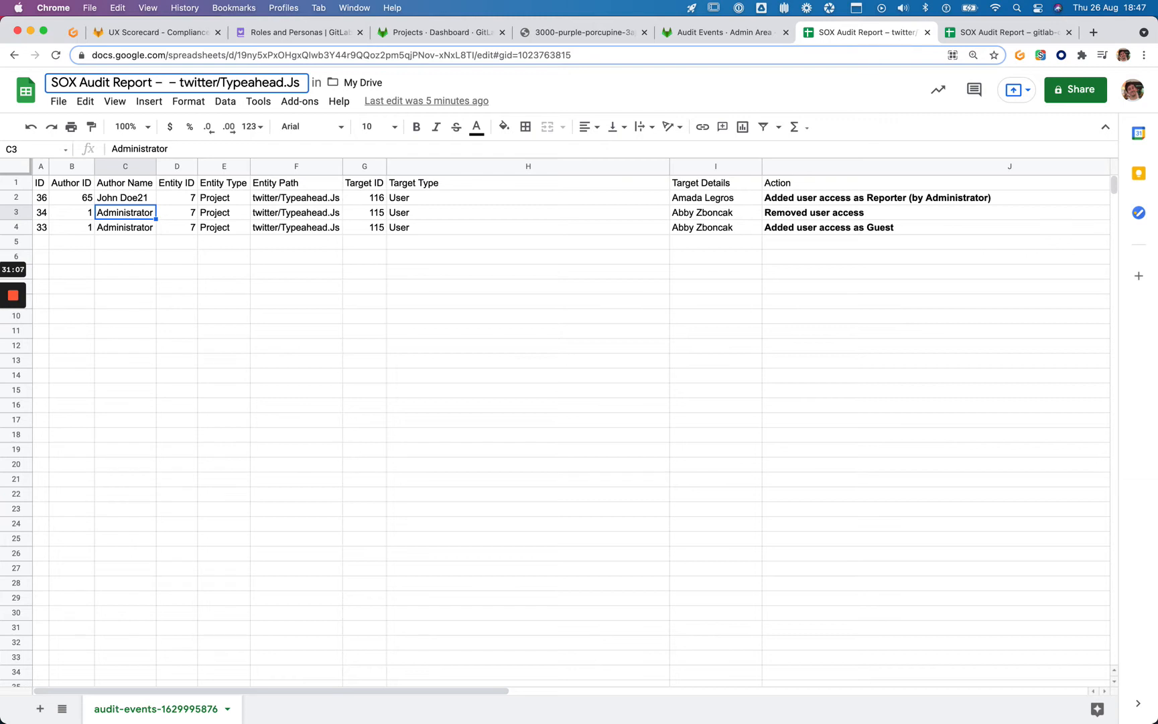
key(BackSpace)
key(BackSpace)
key(Return)
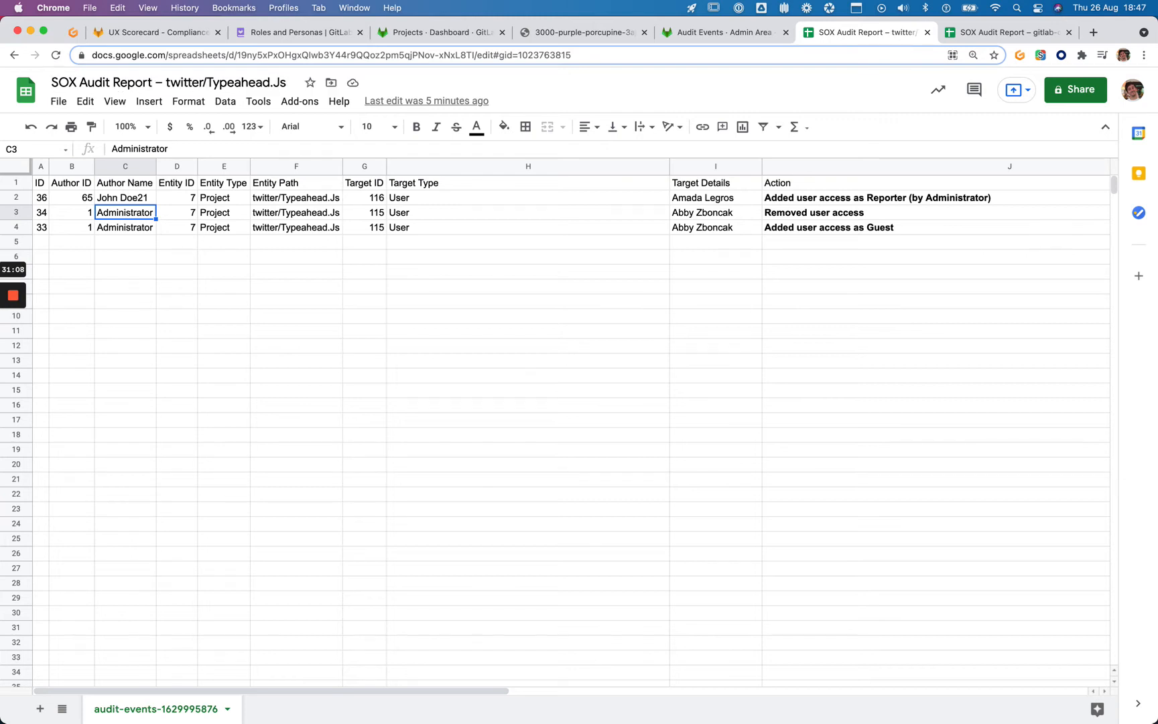
double_click(124, 710)
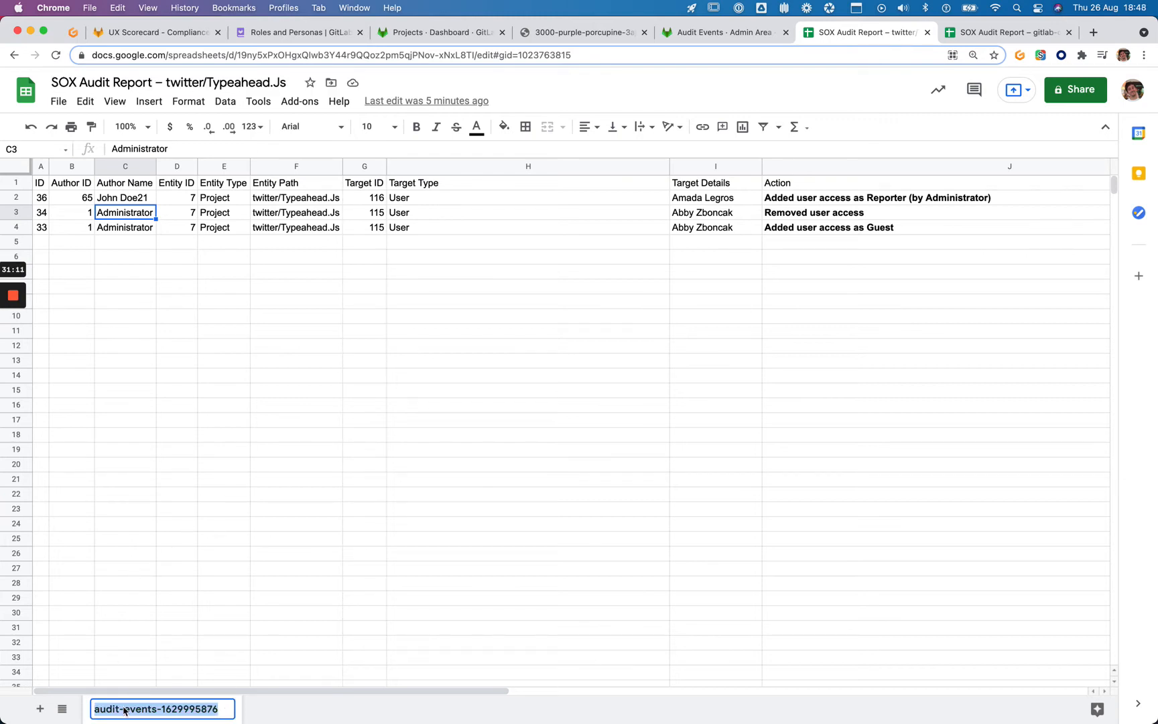
text(User)
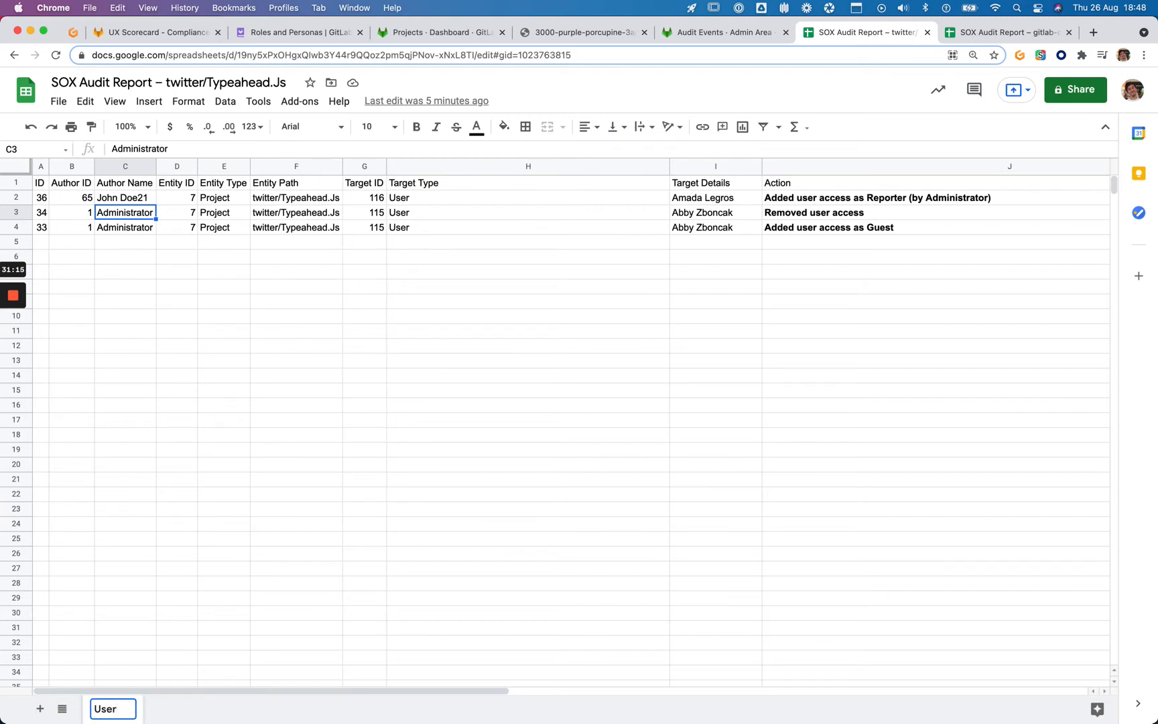
text( Permissions and Changes)
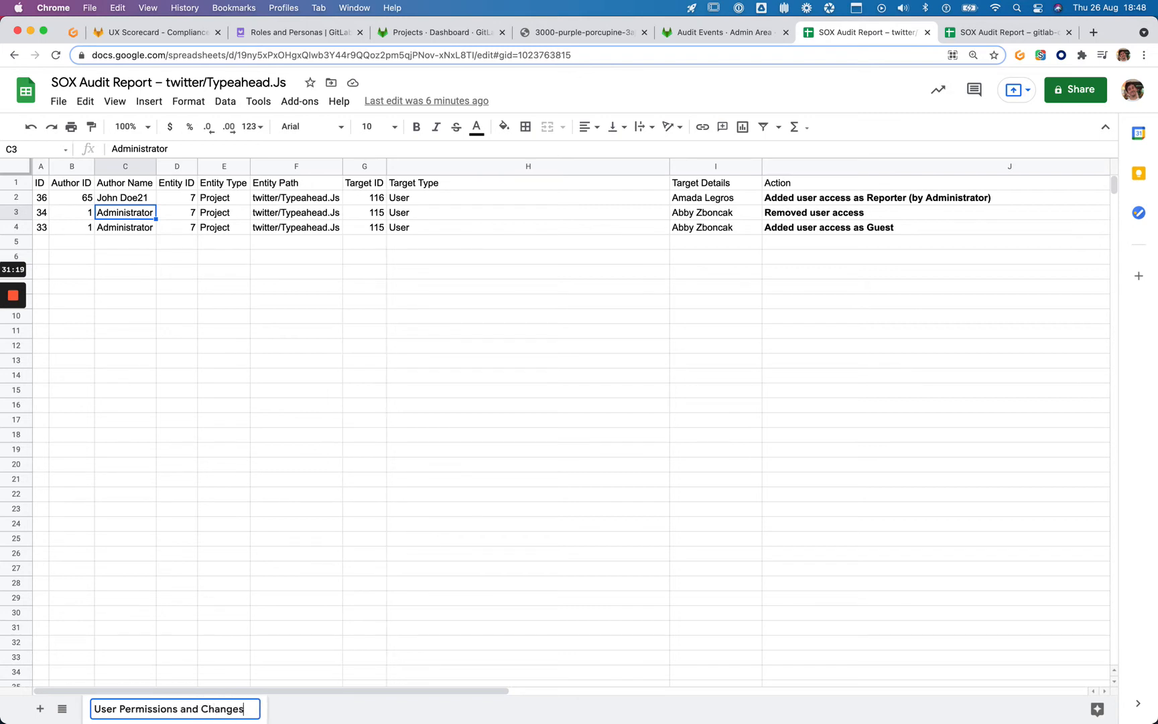
key(Return)
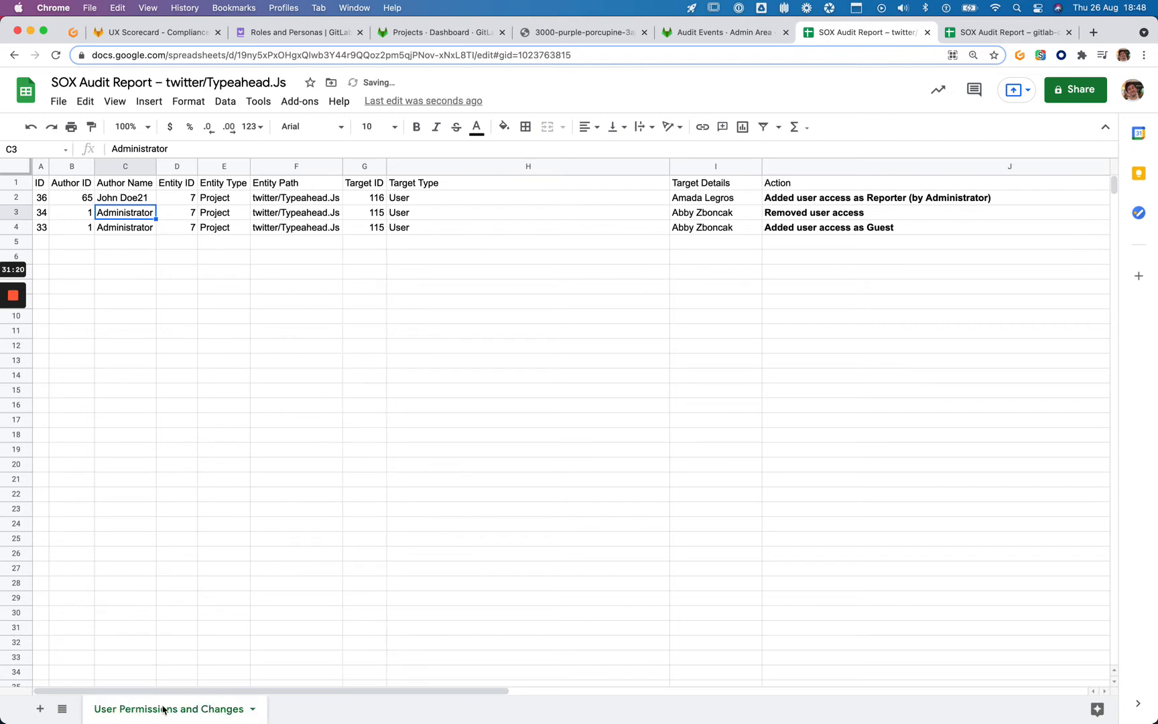
Add a new sheet named 'Potential Compliance Violations'
click(40, 708)
right_click(308, 714)
double_click(291, 711)
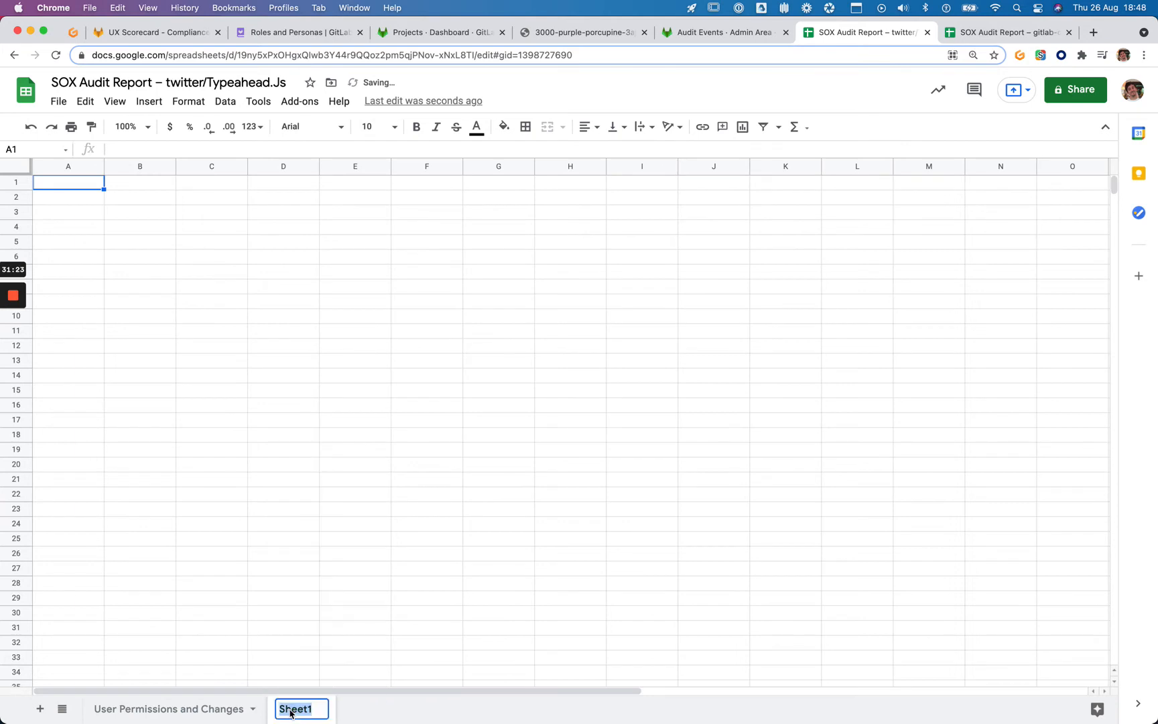
text(Potential Co)
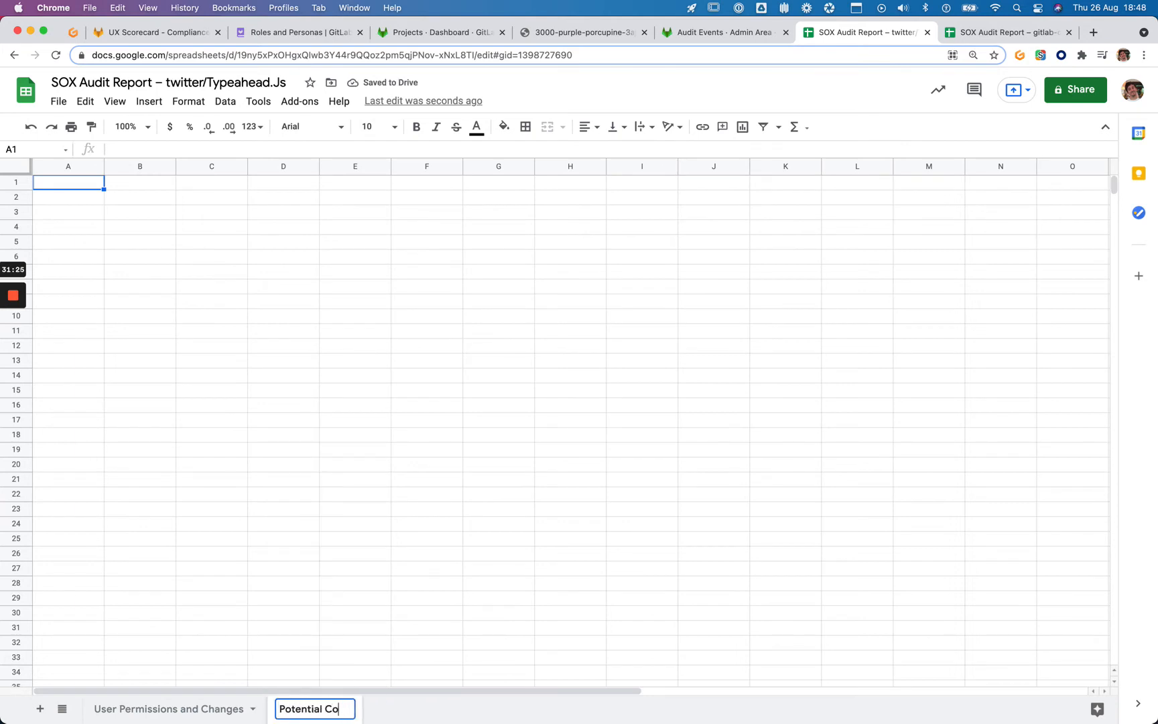
text(mpliance Violations)
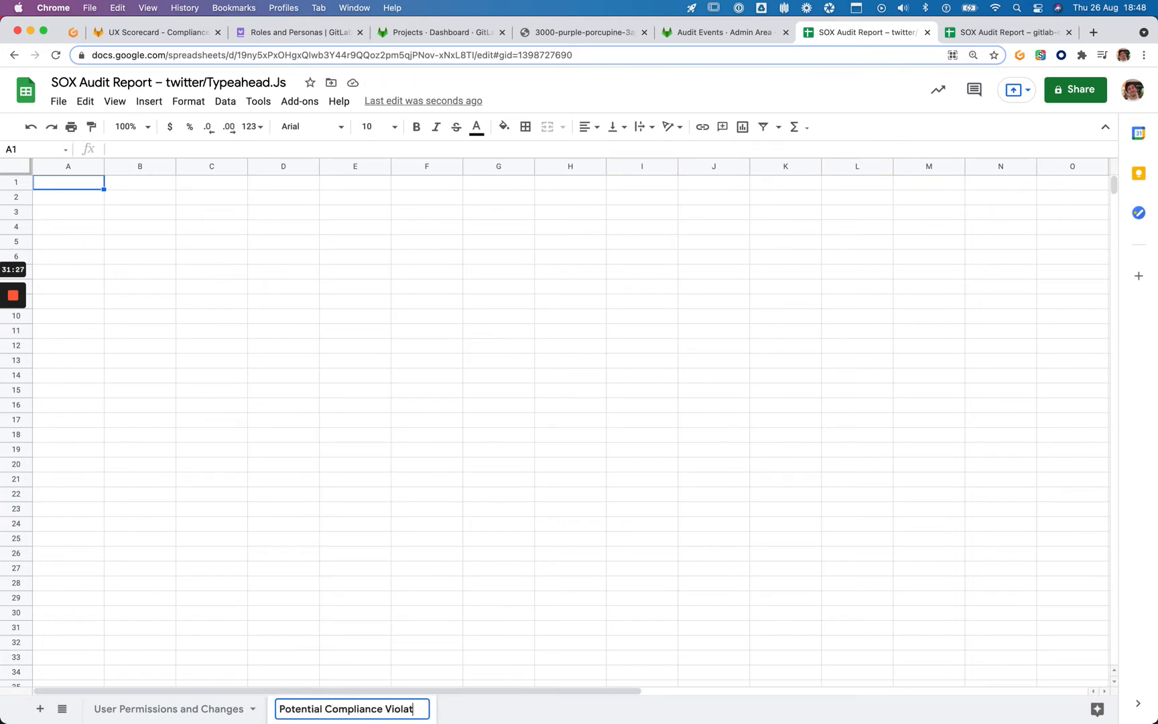
key(Return)
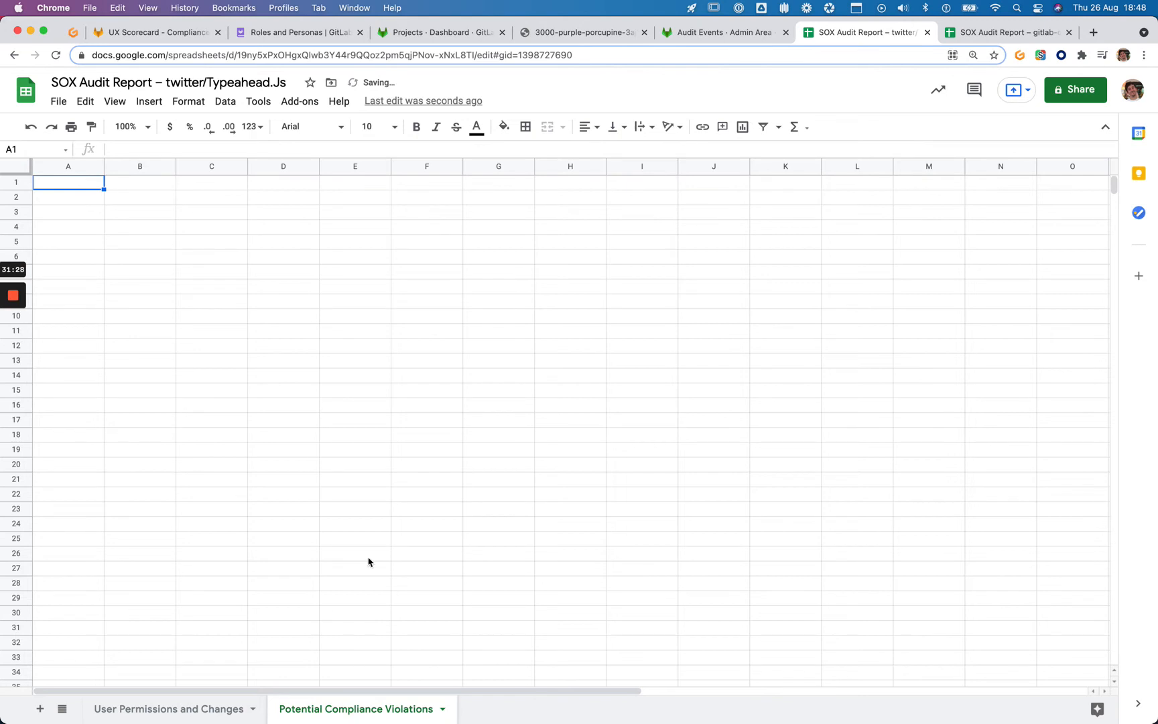
Upload audit-events-1629995876.csv from Downloads and import it with Replace current sheet
click(58, 101)
mouse_move(85, 101)
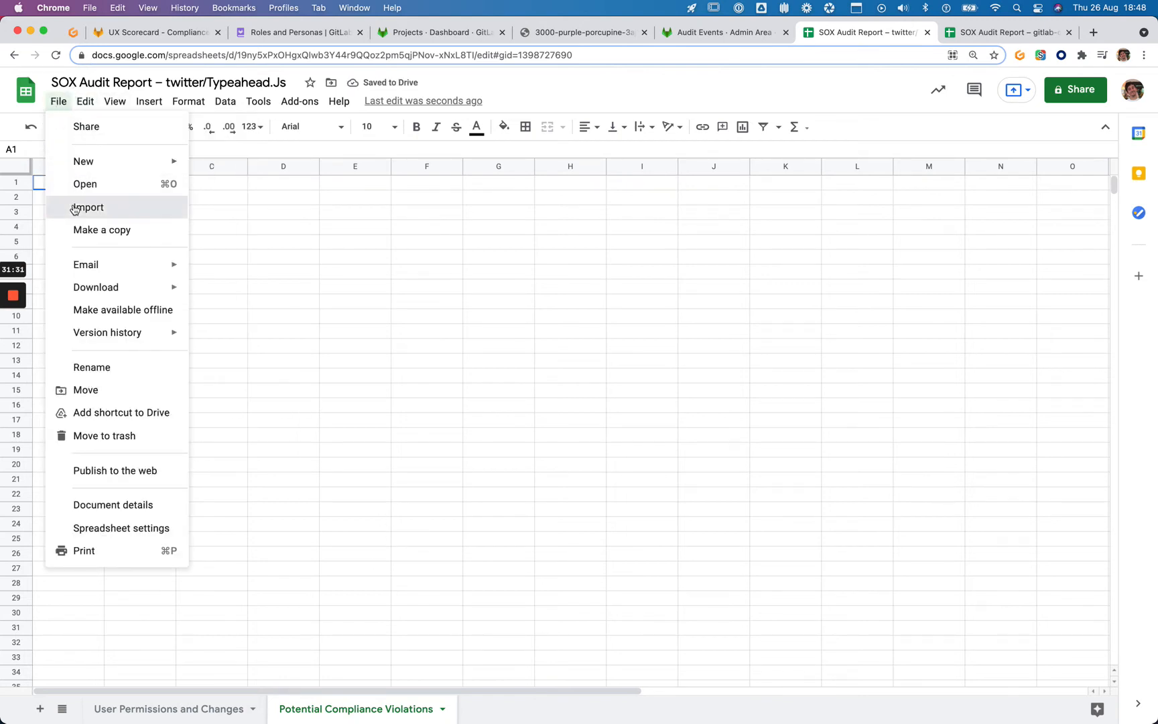
click(76, 209)
click(539, 223)
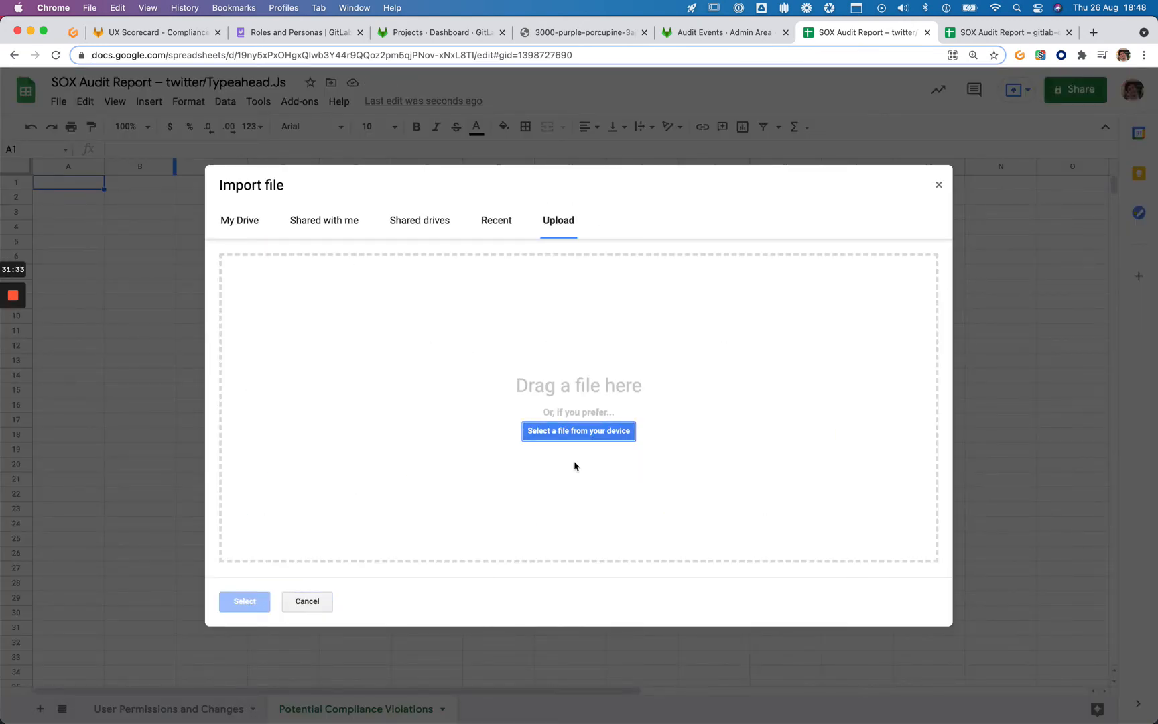
click(603, 432)
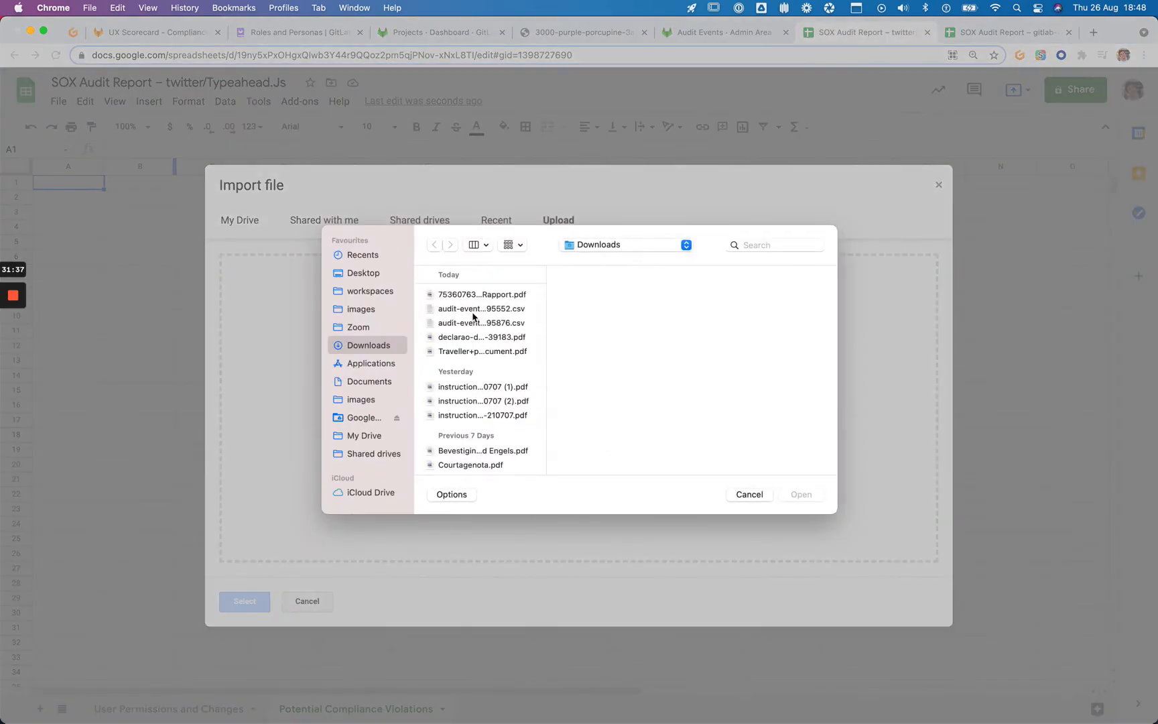
click(471, 313)
click(473, 324)
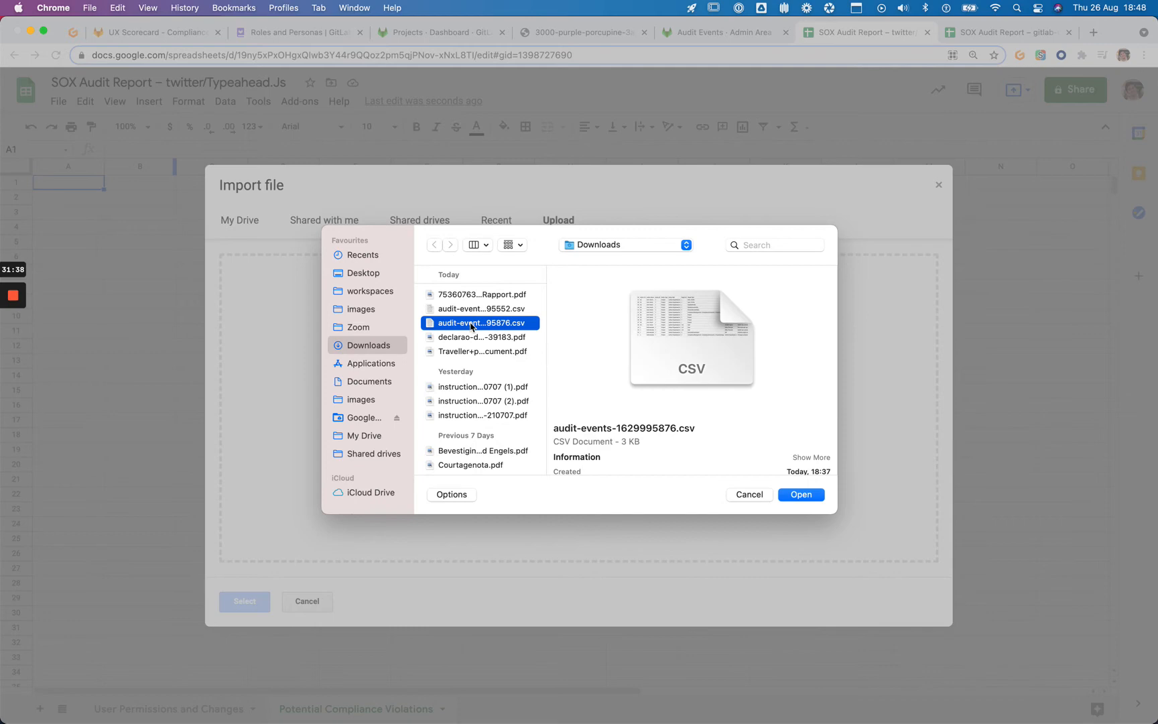
click(804, 497)
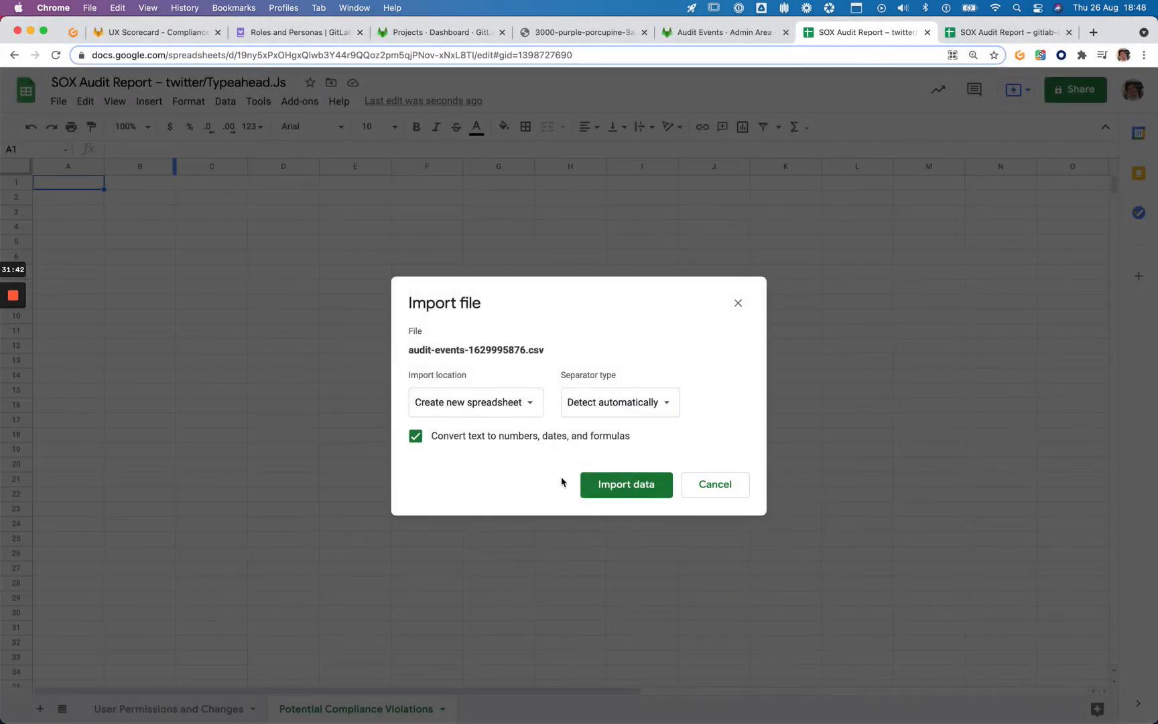
click(581, 482)
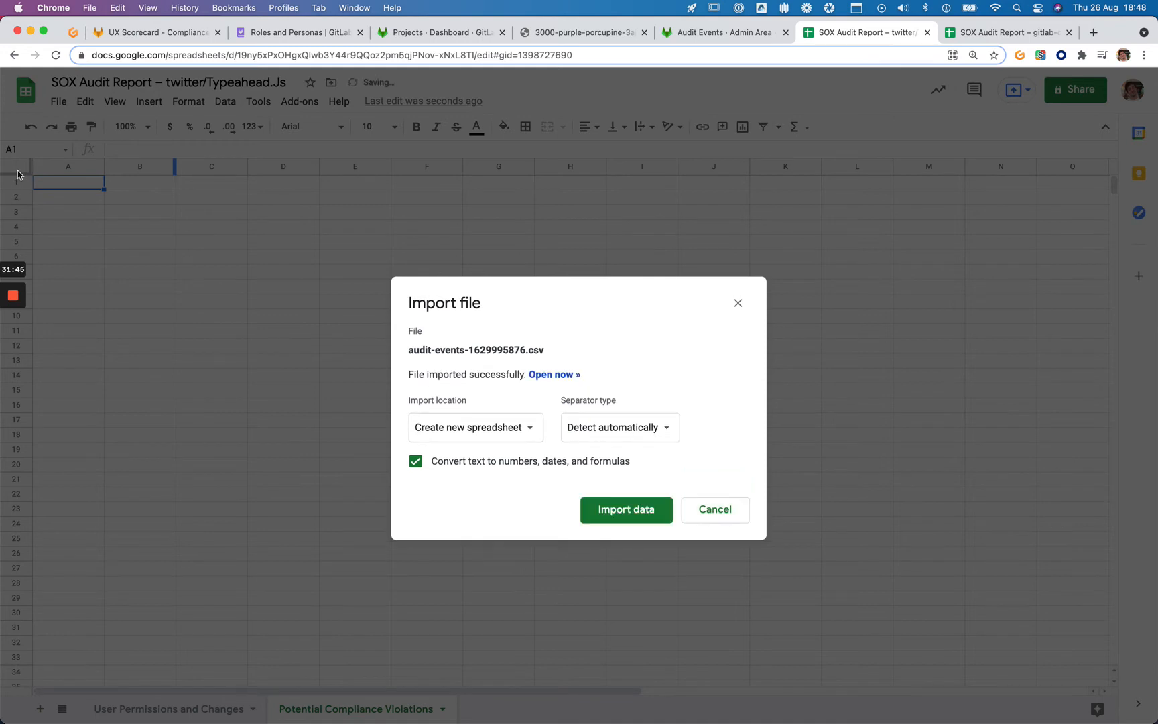
click(602, 512)
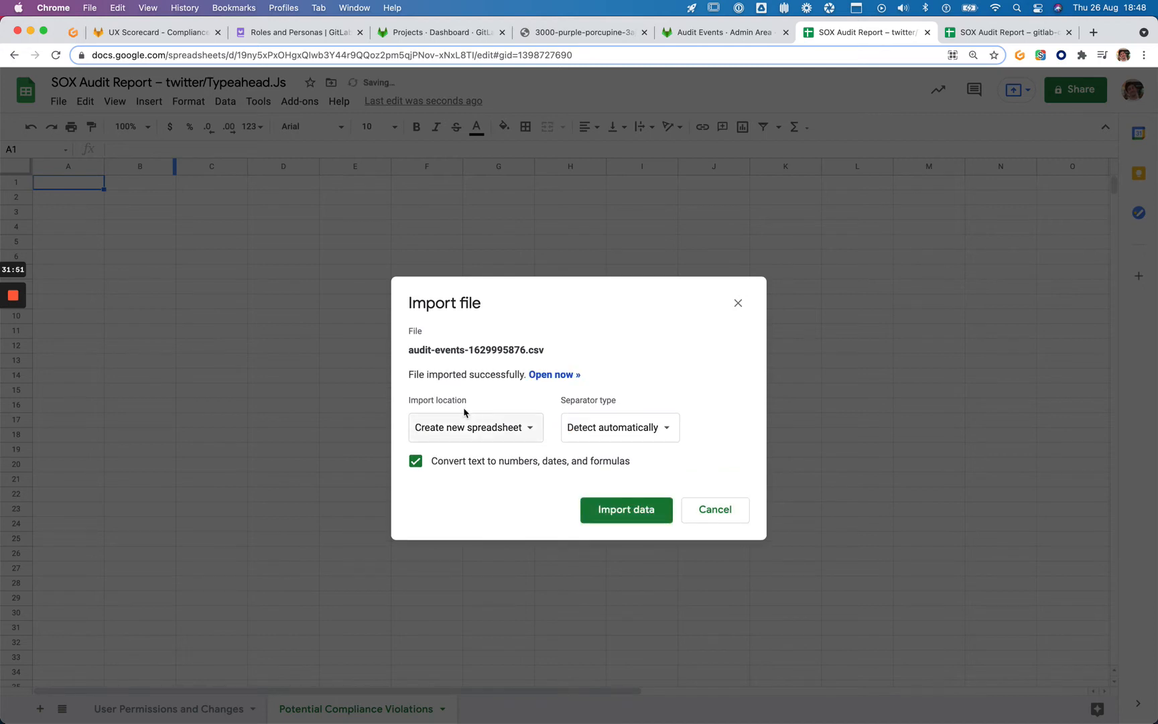
click(487, 427)
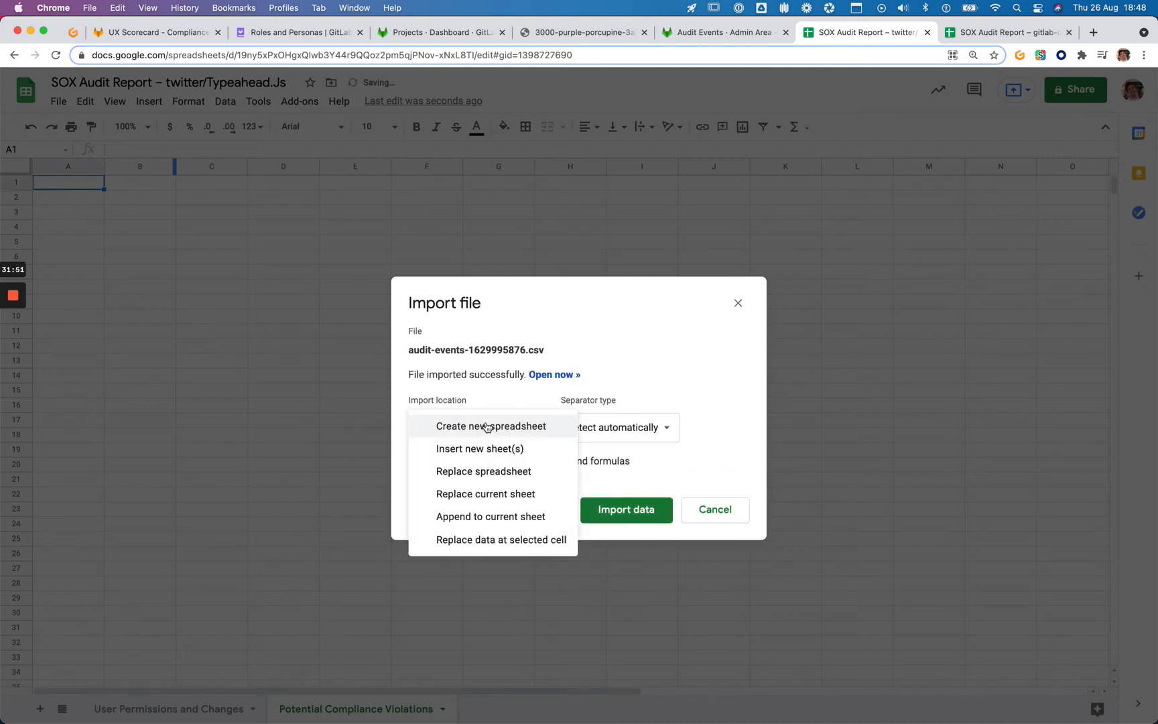
click(534, 493)
click(616, 509)
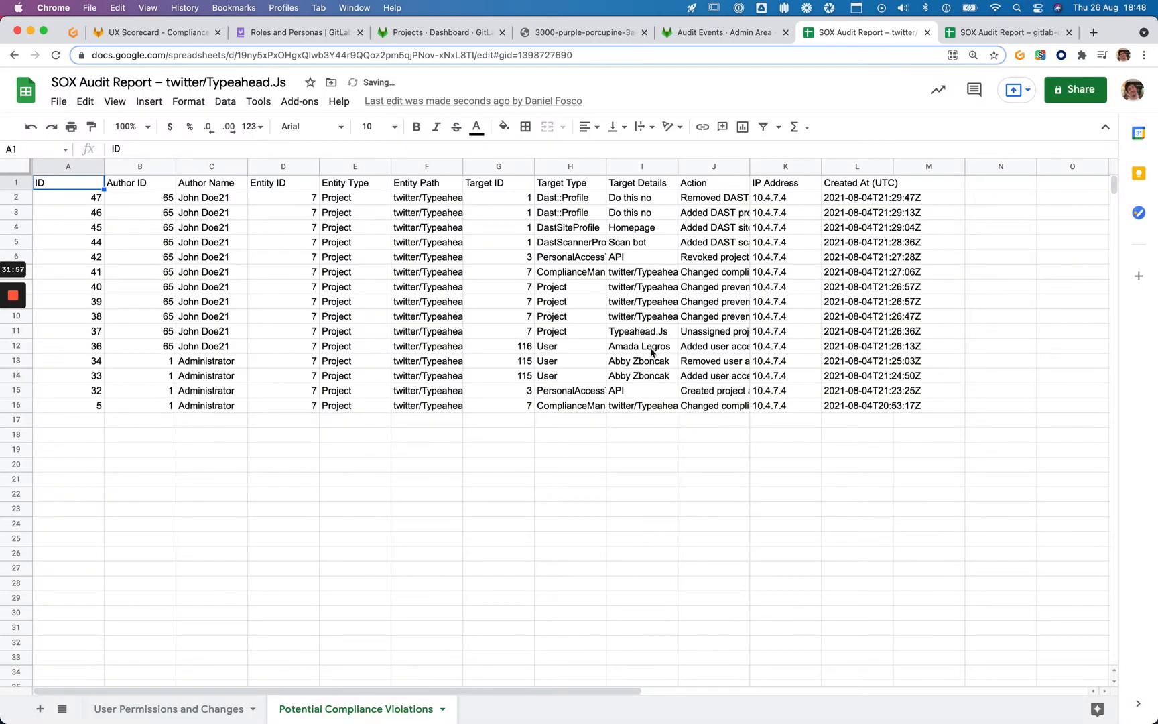
Auto-fit every column of the sheet to its contents
click(11, 170)
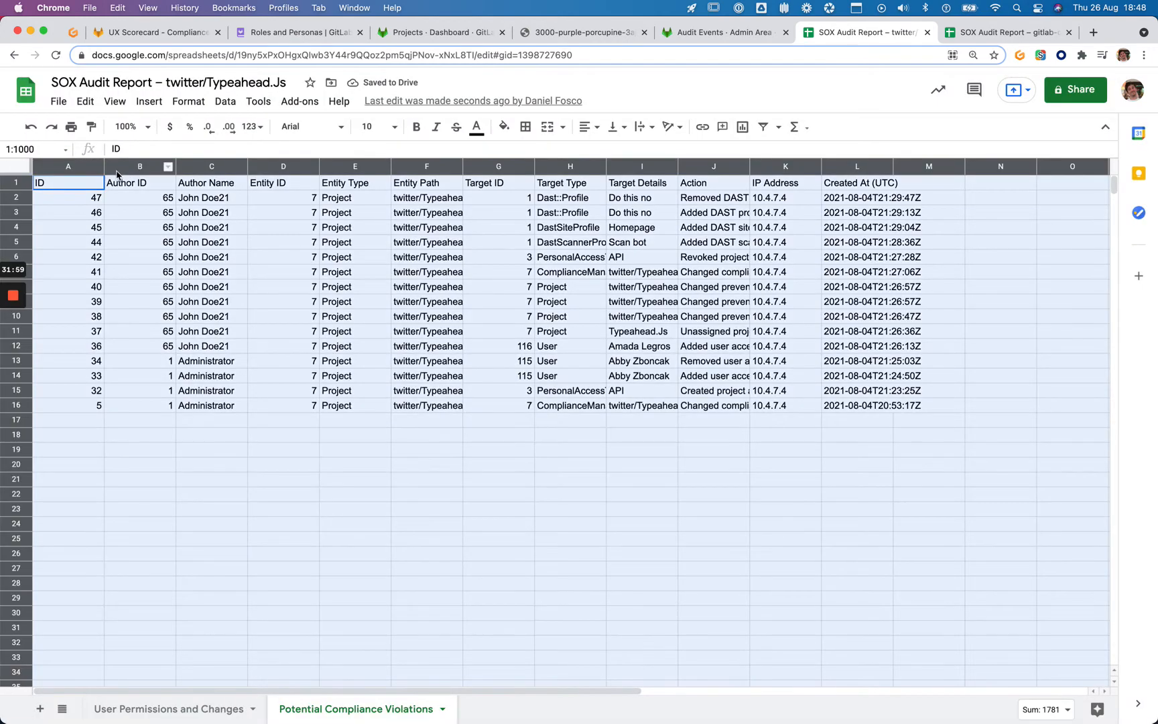
double_click(104, 173)
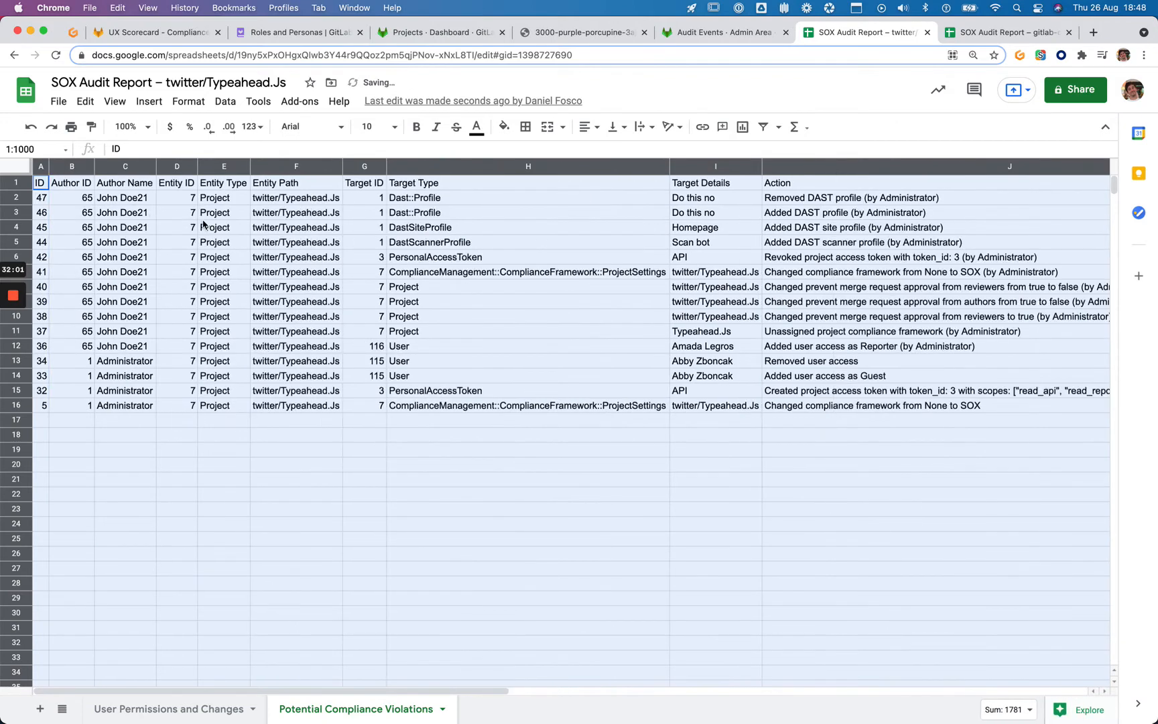
click(204, 216)
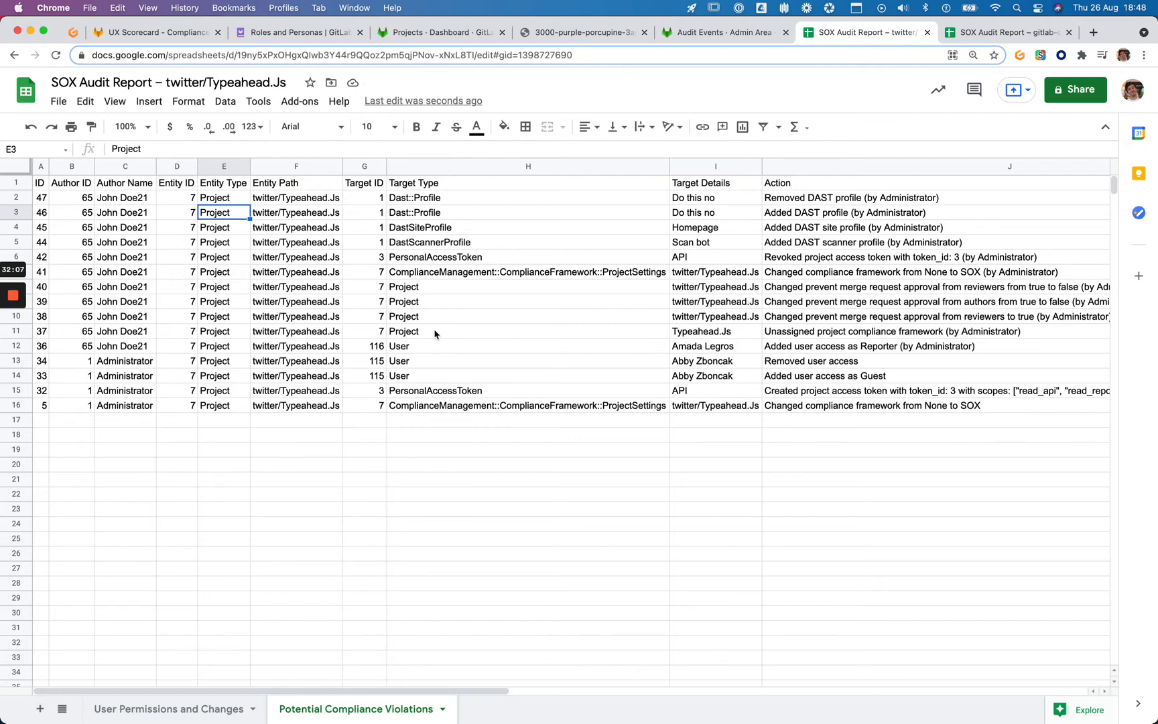
scroll(434, 333, right, 2)
scroll(394, 238, right, 3)
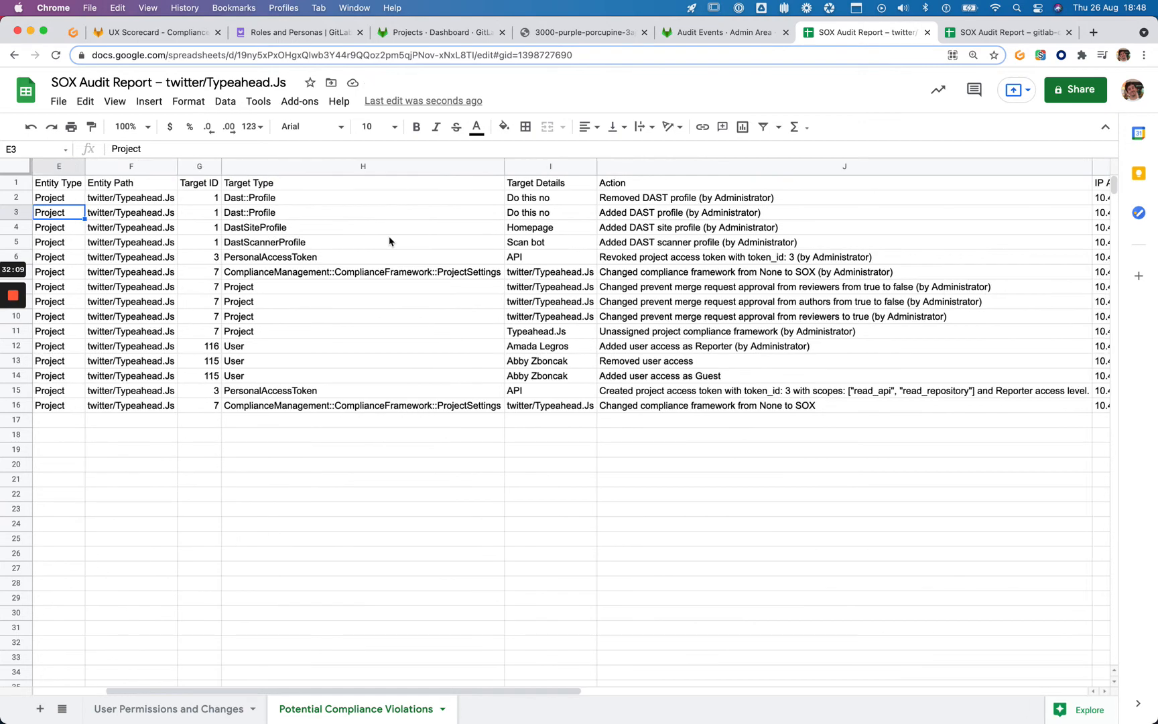
scroll(394, 240, left, 5)
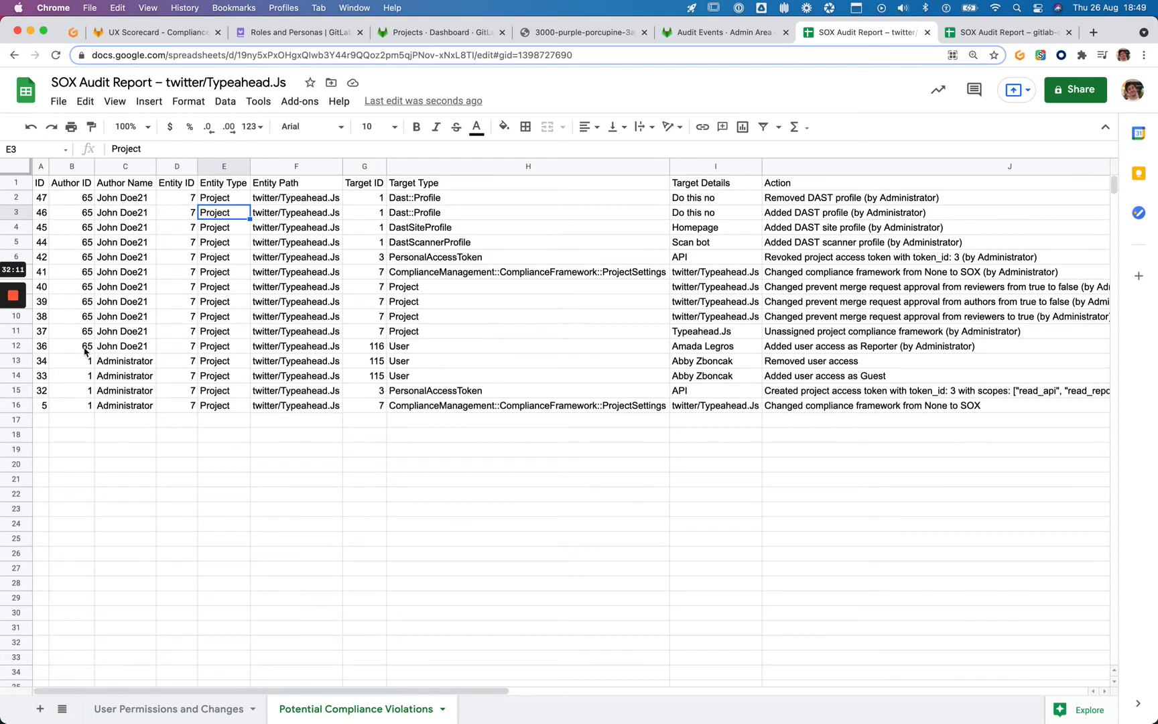
Inspect the API target and user removal entries, then select the Created At (UTC) column
click(695, 392)
key(Left)
key(Left)
key(Up)
key(Right)
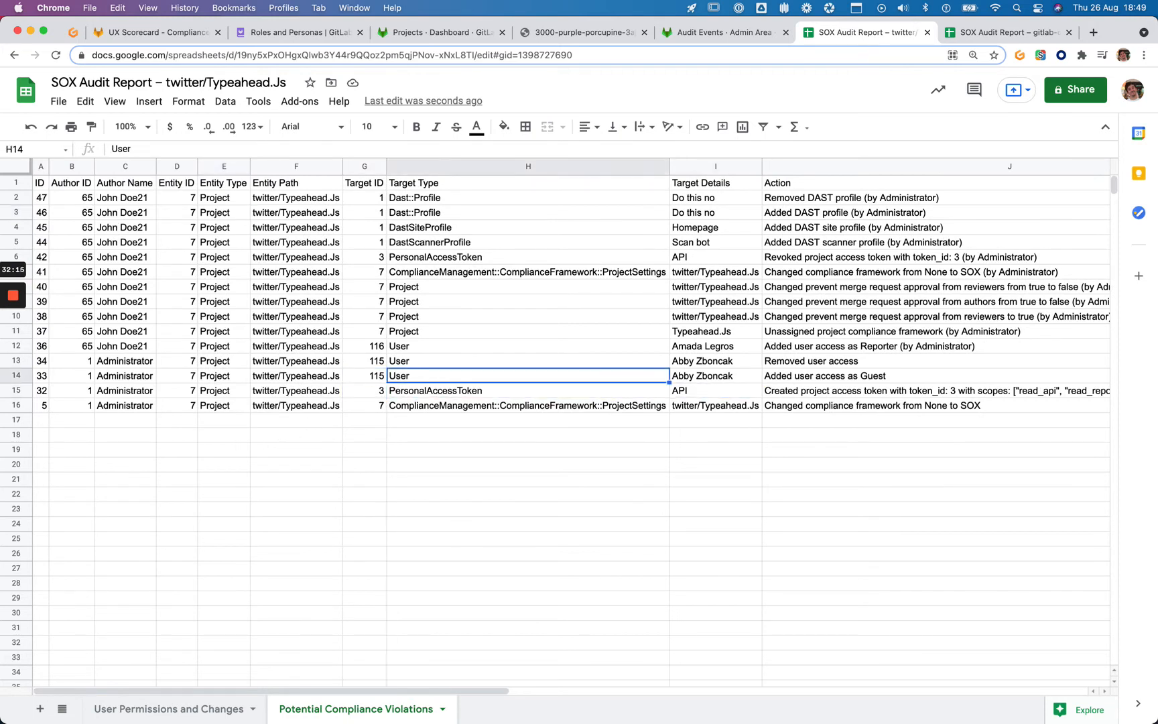
key(Up)
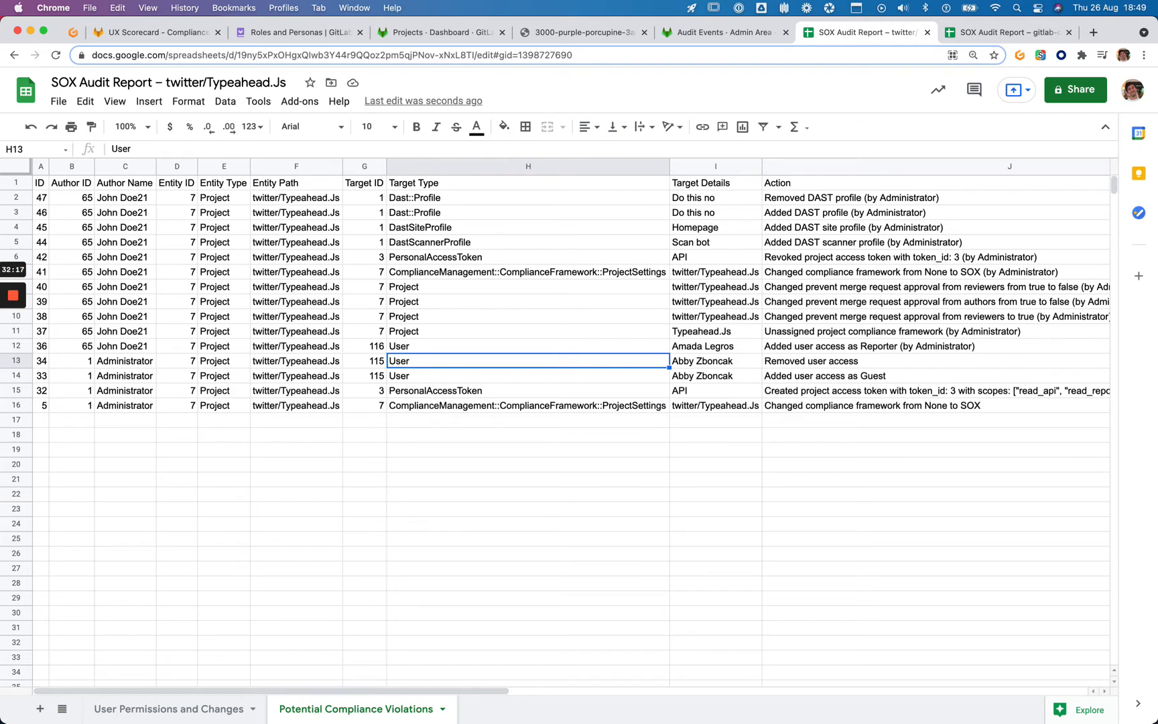
scroll(616, 362, right, 5)
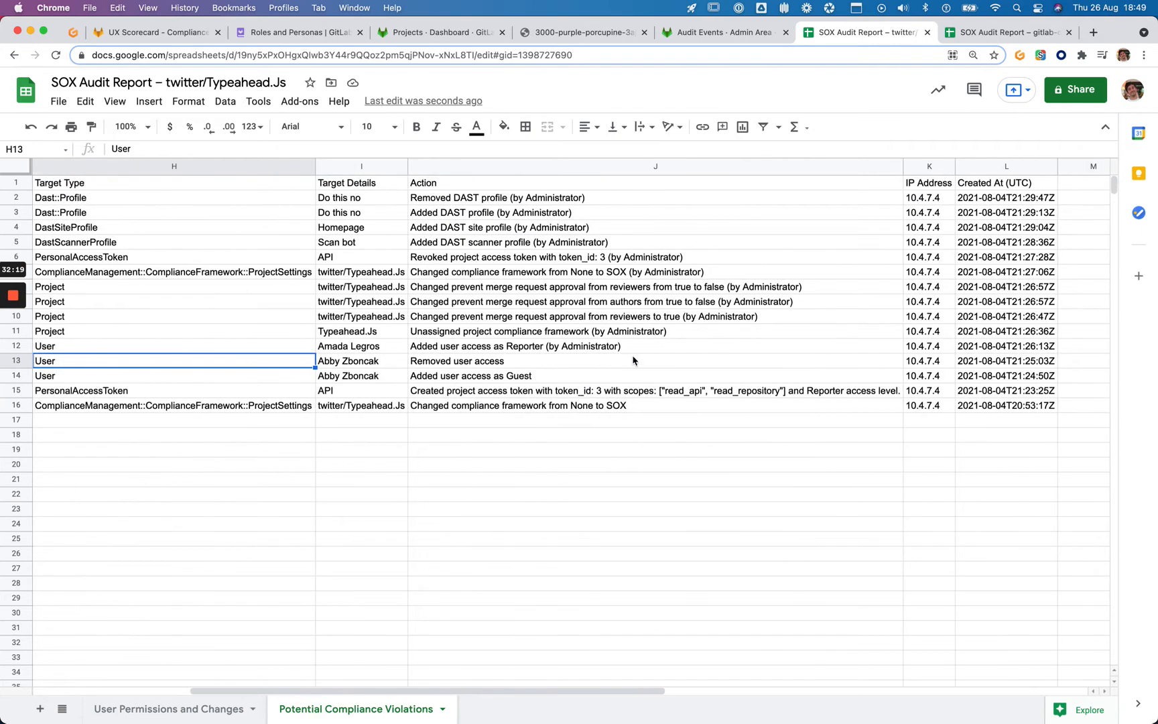
click(1031, 167)
Undo a premature sort, then bold the header row and freeze it at the top
right_click(1031, 167)
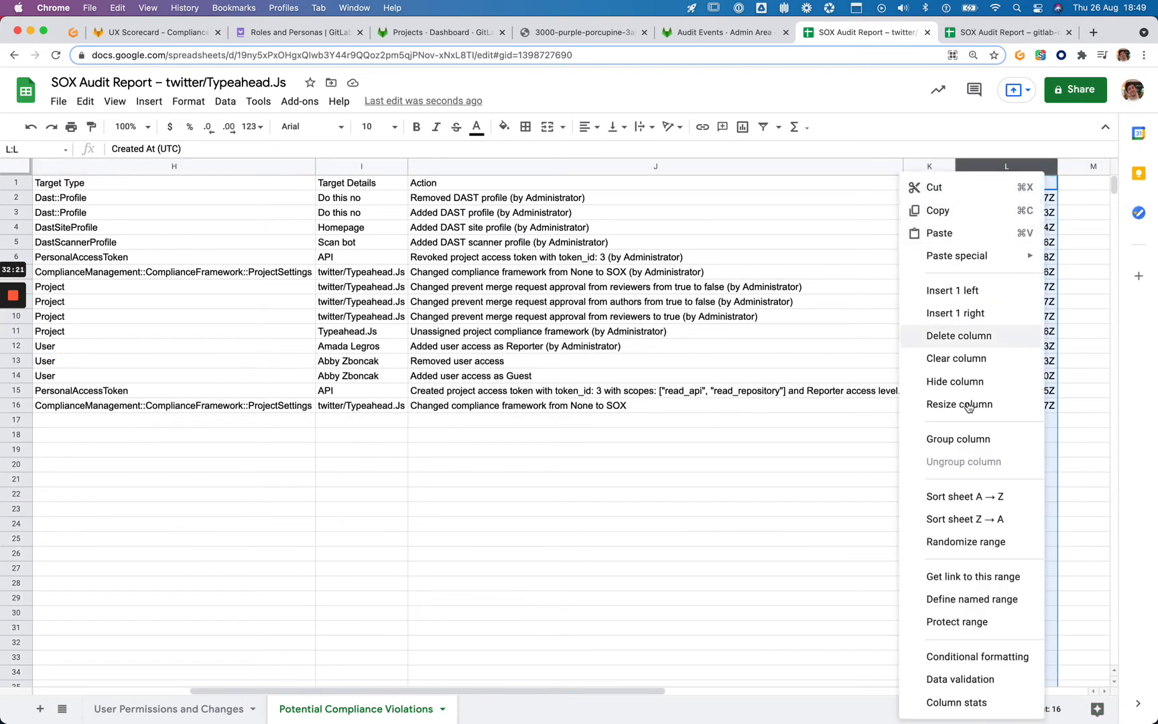
click(979, 497)
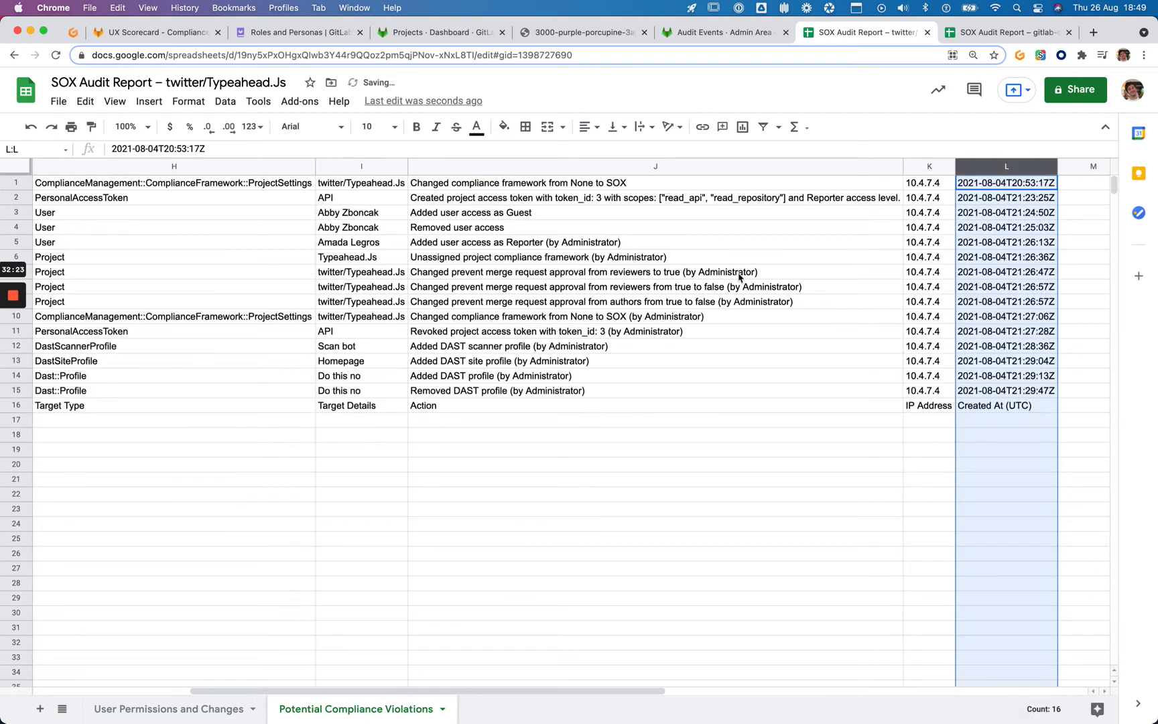
key(super+z)
click(687, 245)
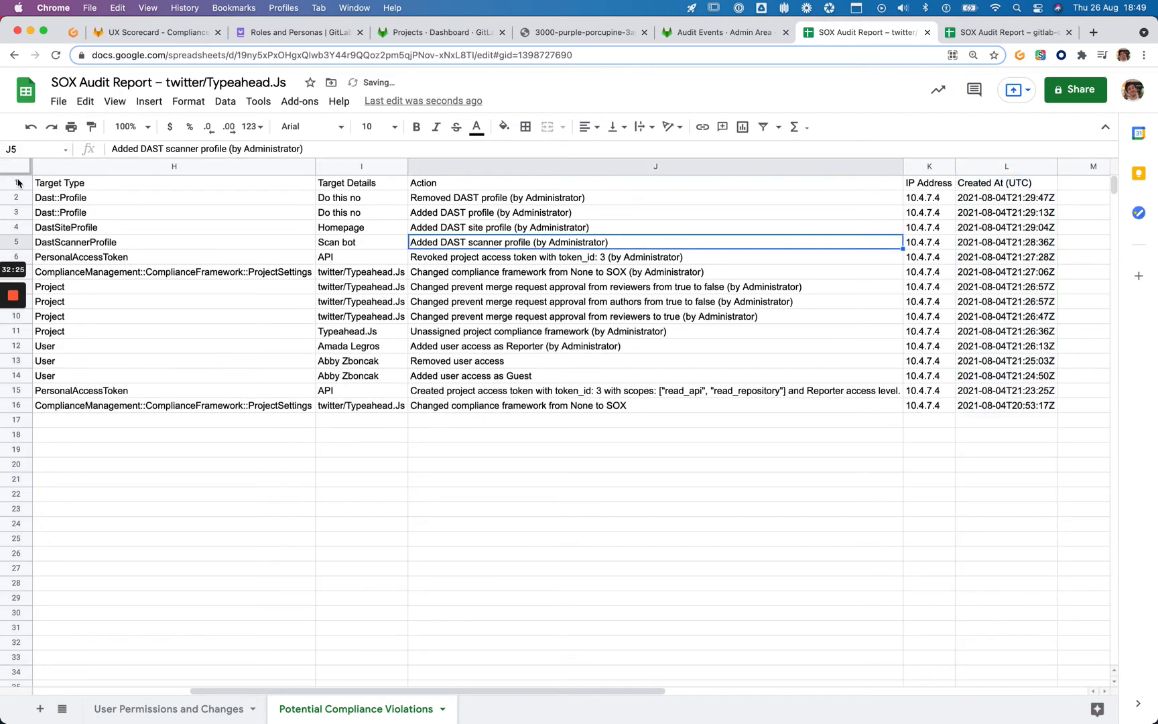
click(17, 181)
key(super+b)
click(173, 245)
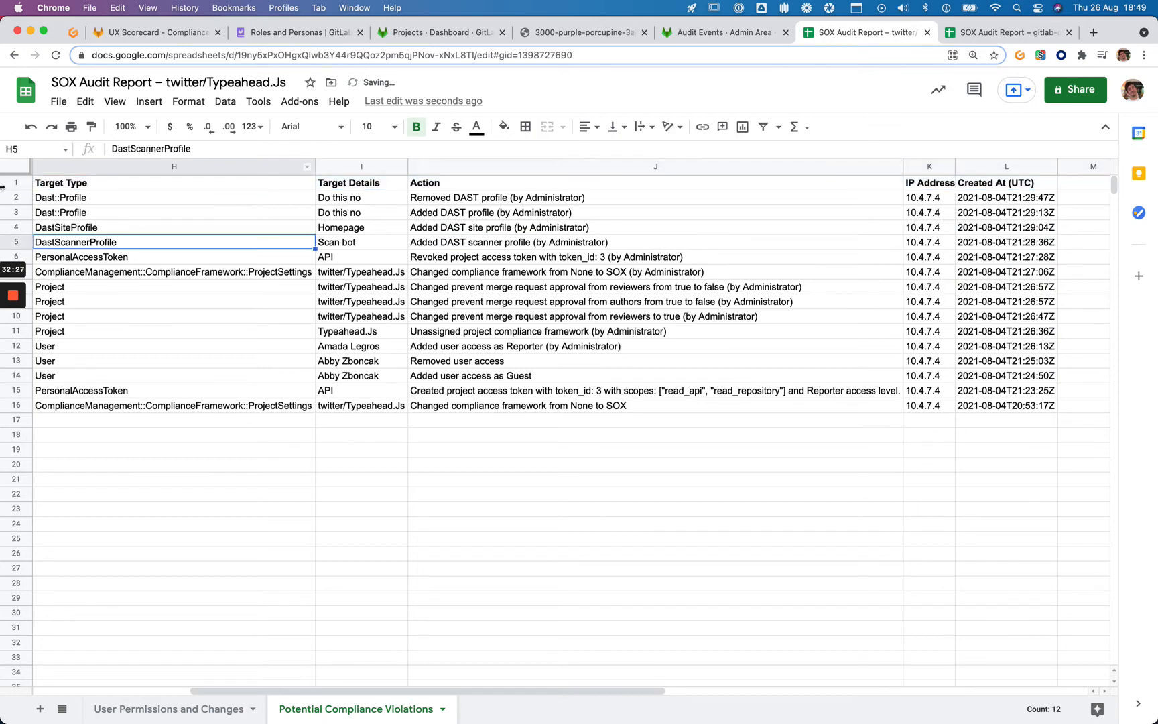
drag(11, 174, 12, 192)
click(736, 318)
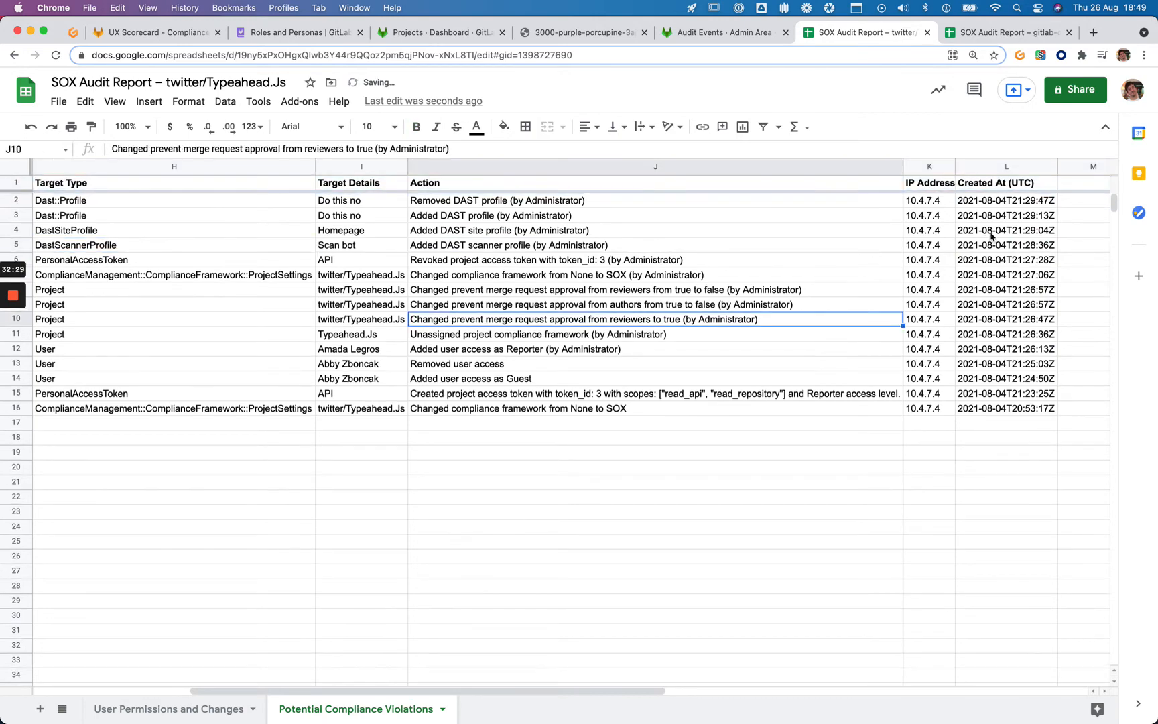
Sort the sheet A → Z by Created At (UTC), with 2021-08-04T20:53:17Z first
click(1029, 168)
click(1049, 167)
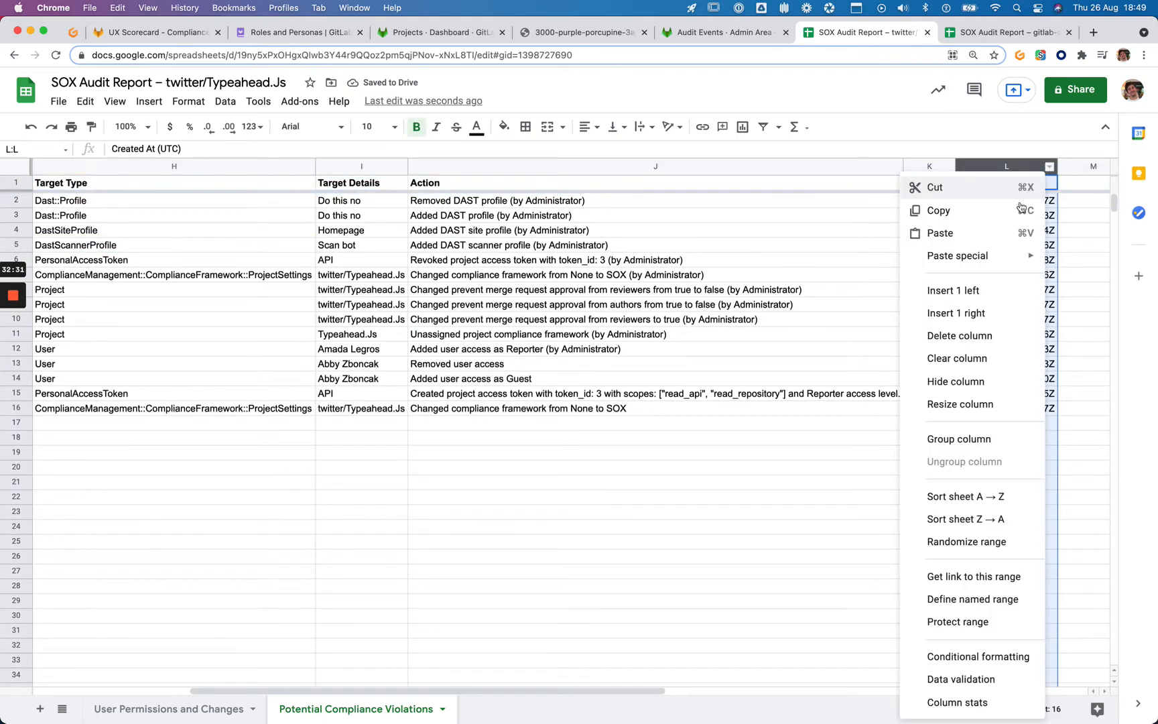
click(965, 496)
click(938, 263)
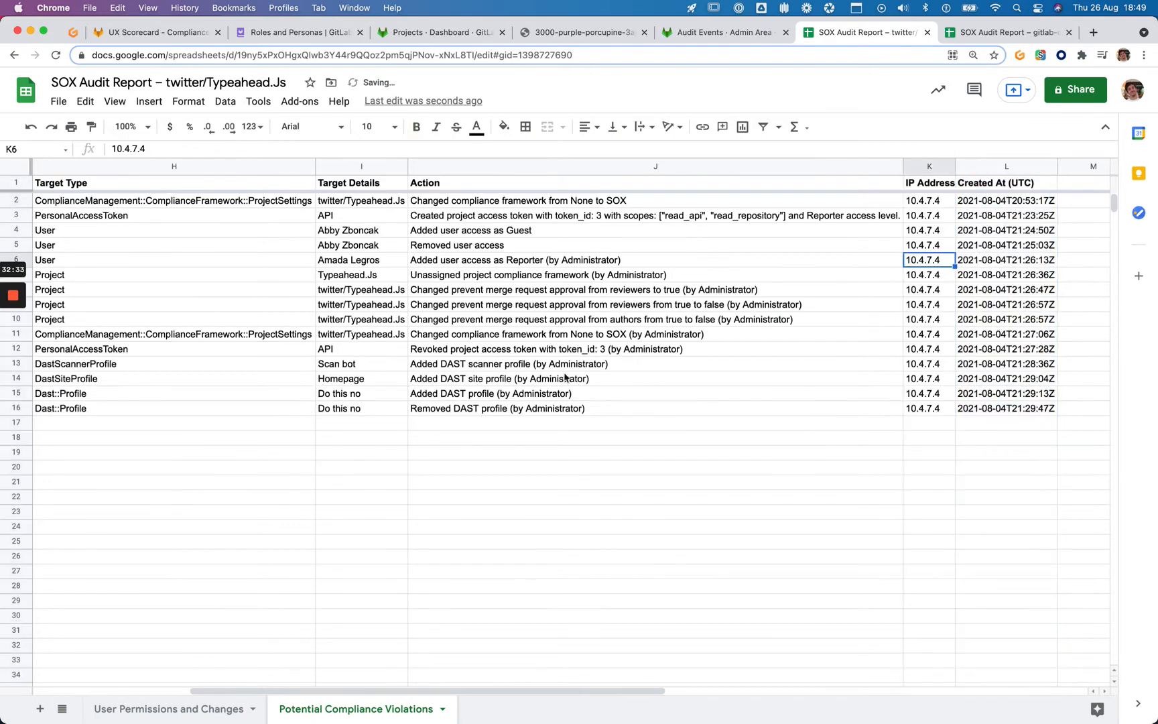
click(1020, 205)
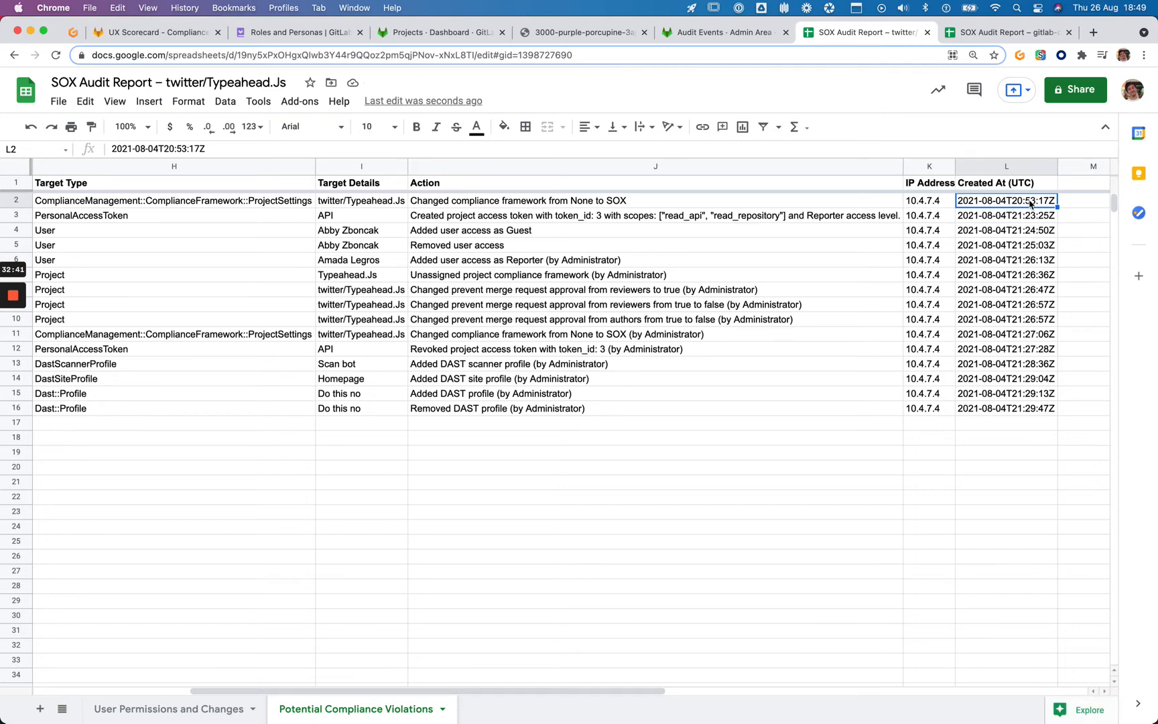
Review the earliest event's Target Type and action, then widen the Author Name column C
key(Home)
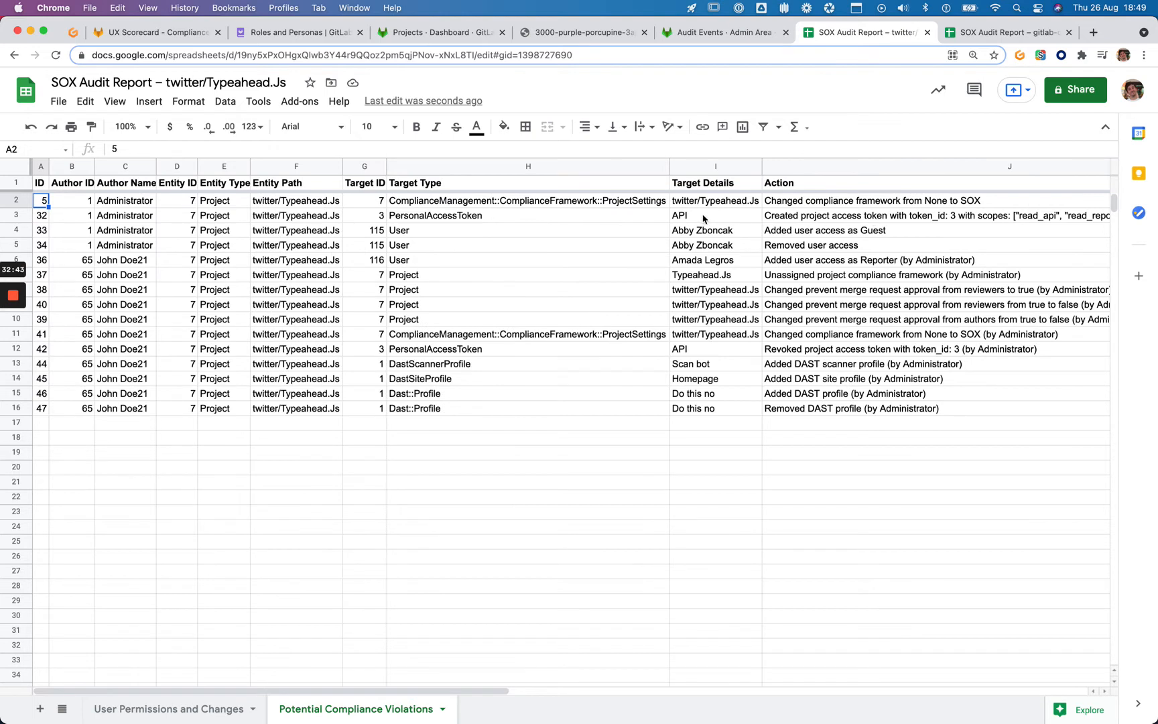
click(629, 203)
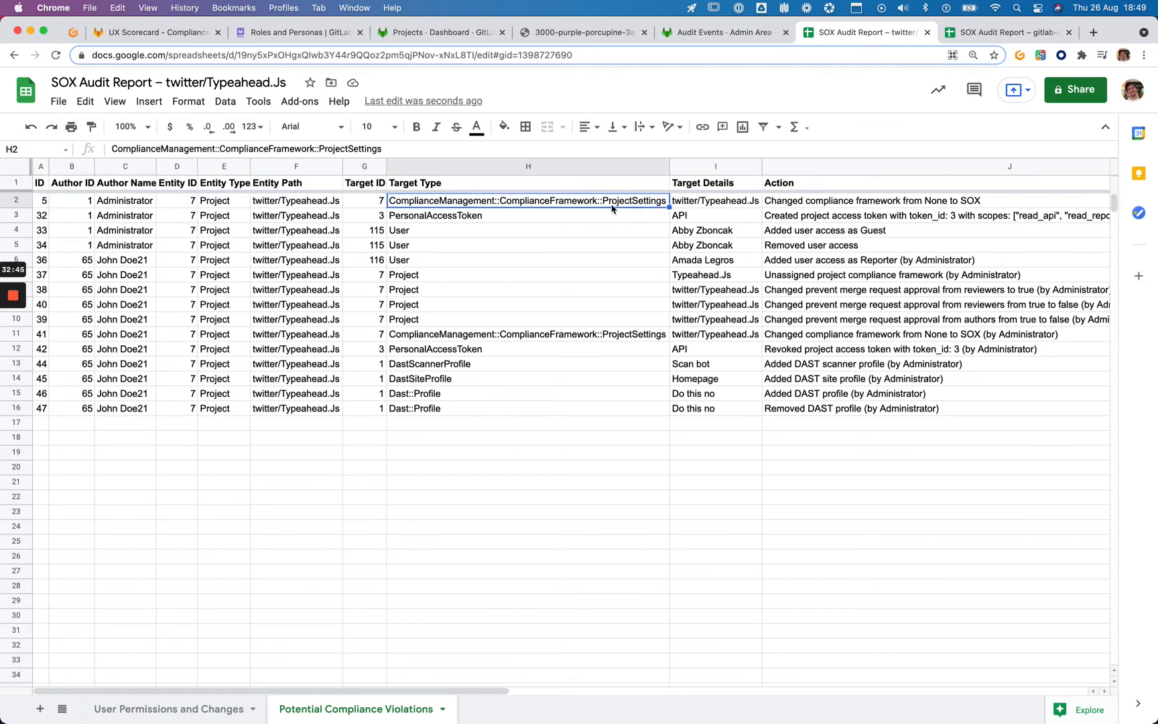
click(806, 205)
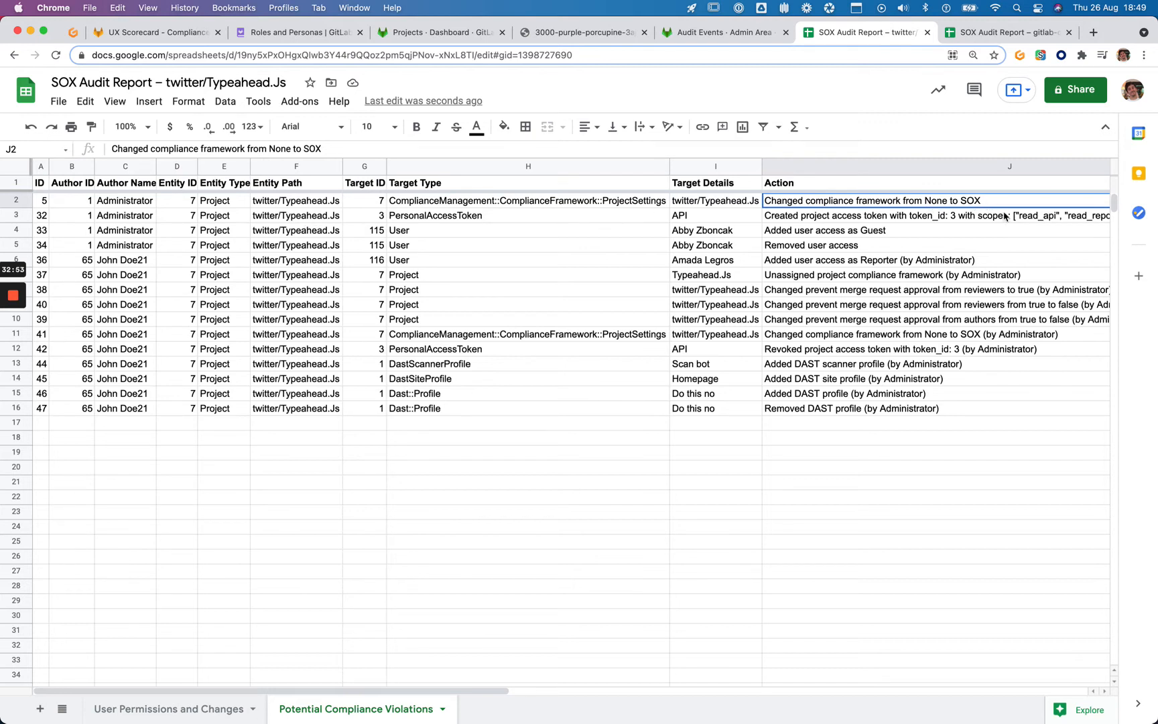
scroll(1003, 217, right, 2)
scroll(1003, 217, left, 2)
drag(156, 167, 172, 166)
click(142, 205)
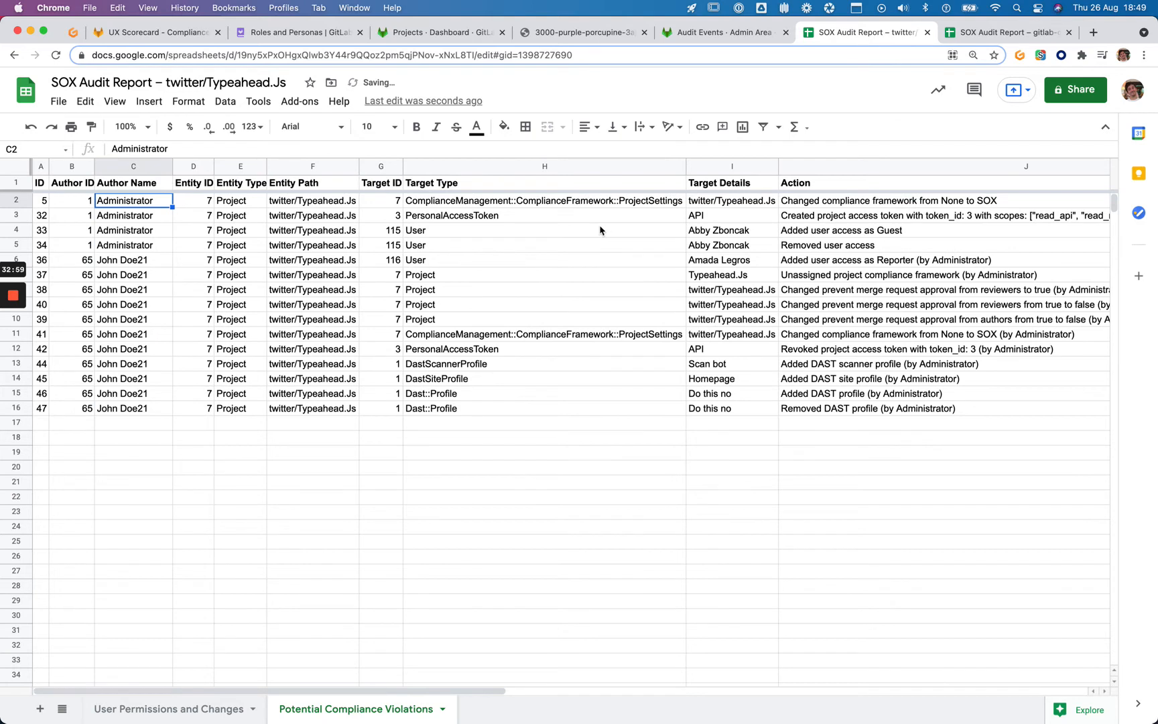
Read the row 4–7 actions: project access token, user access removal, Reporter access, unassigned compliance framework
click(863, 220)
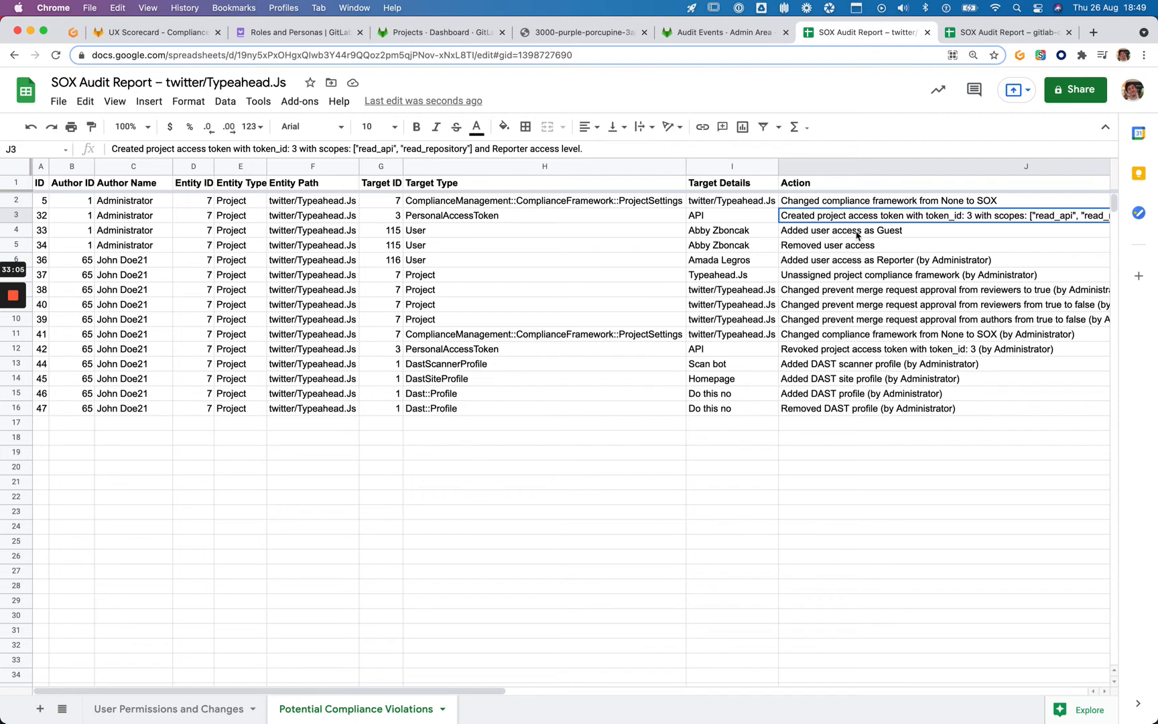
click(789, 246)
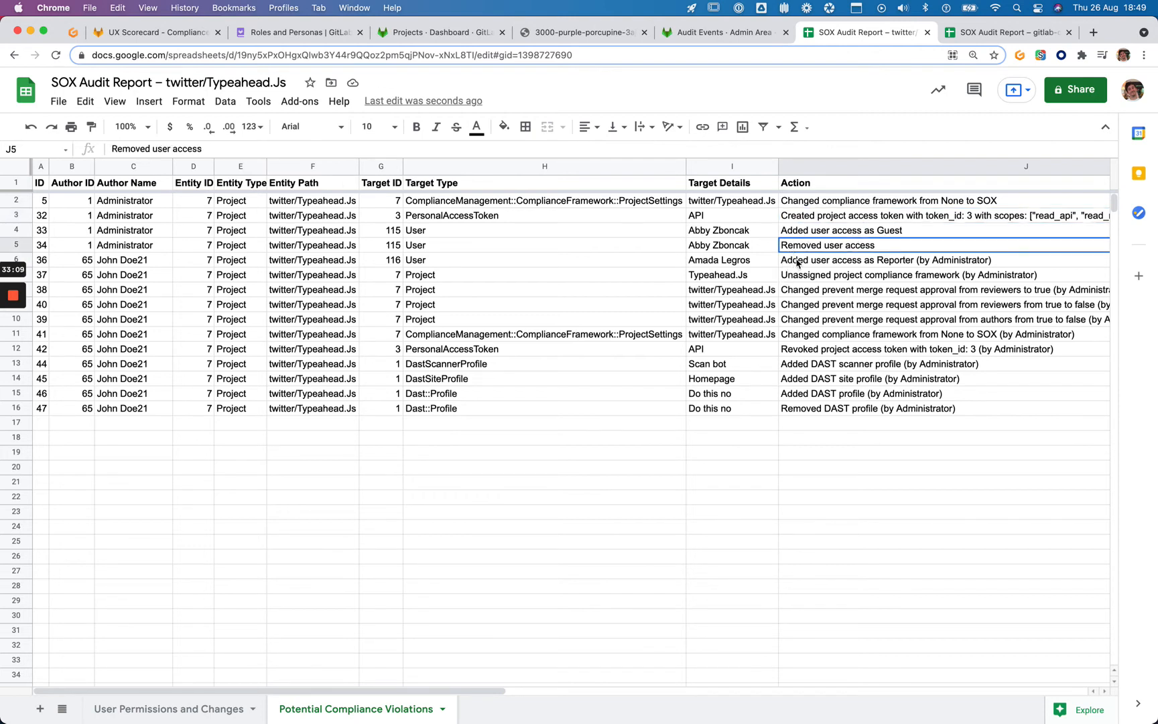
click(797, 263)
click(168, 261)
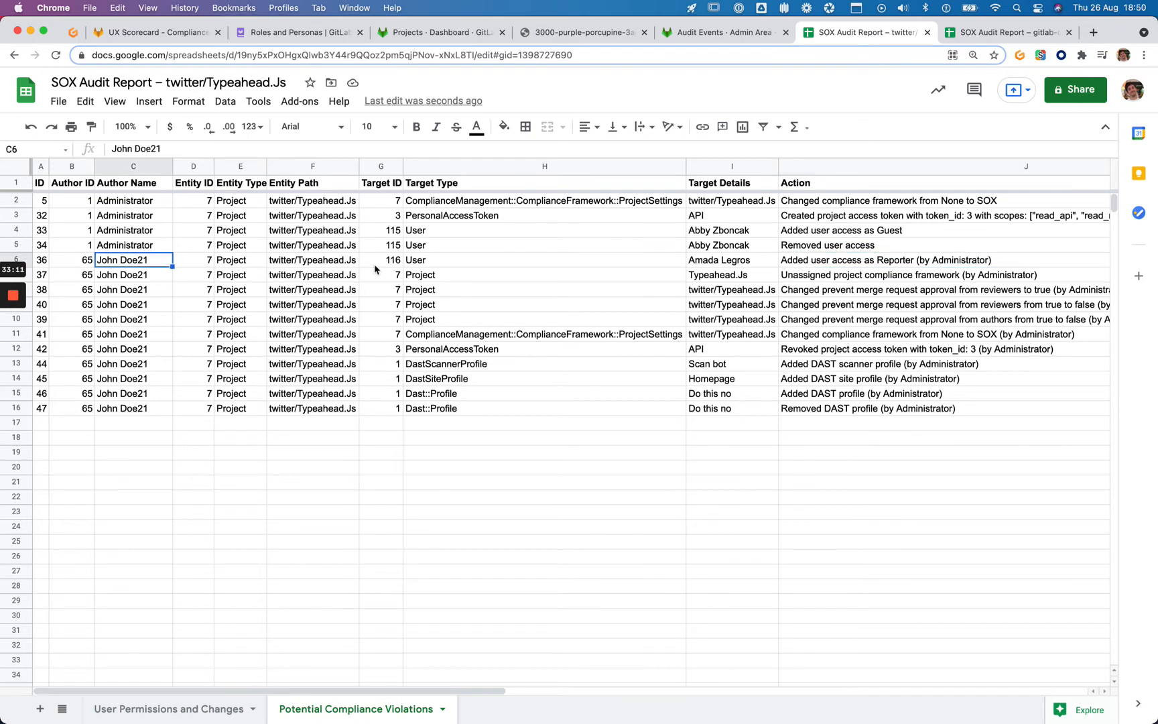
click(697, 263)
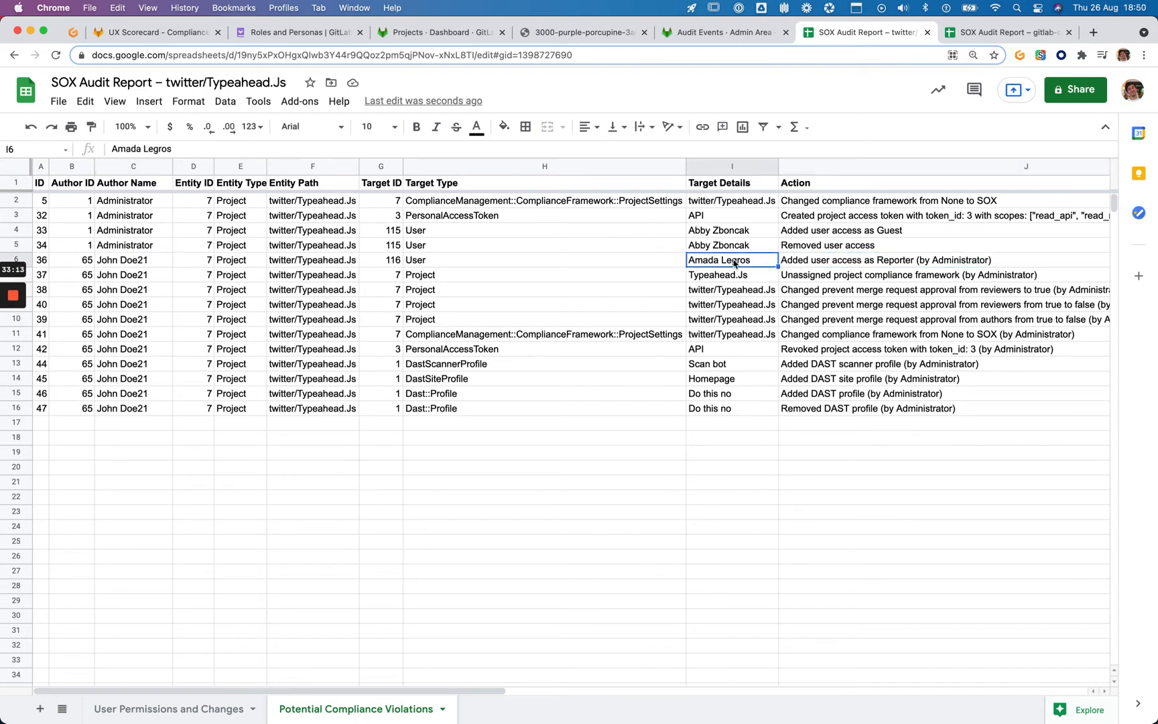
click(835, 265)
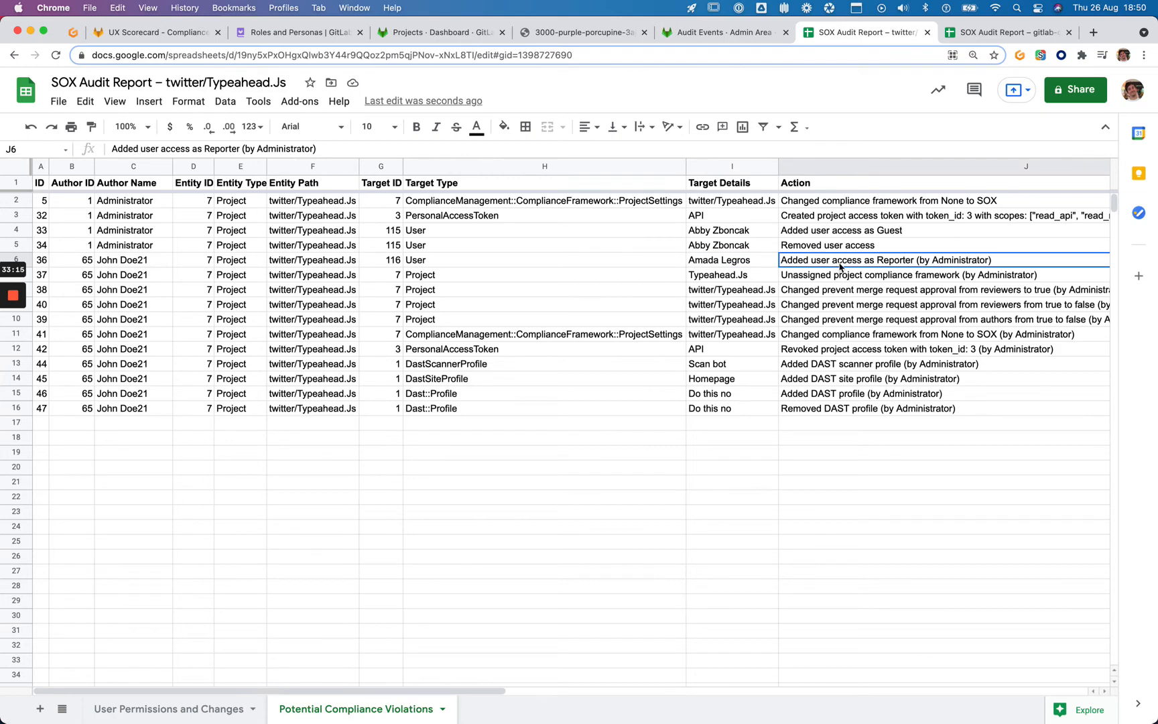
scroll(936, 268, right, 10)
scroll(936, 268, left, 10)
click(789, 279)
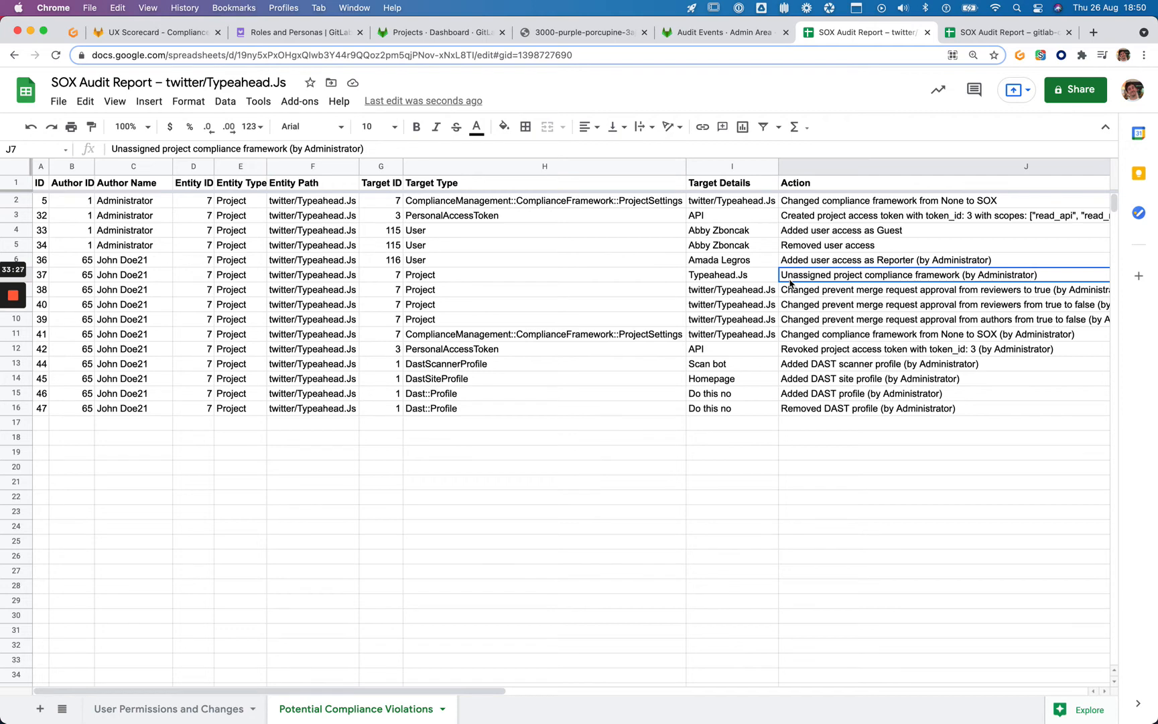
Edit cell J7 and select the '(by Administrator)' part of its text
double_click(996, 280)
double_click(871, 274)
drag(871, 274, 778, 274)
scroll(263, 303, left, 5)
scroll(262, 303, left, 1)
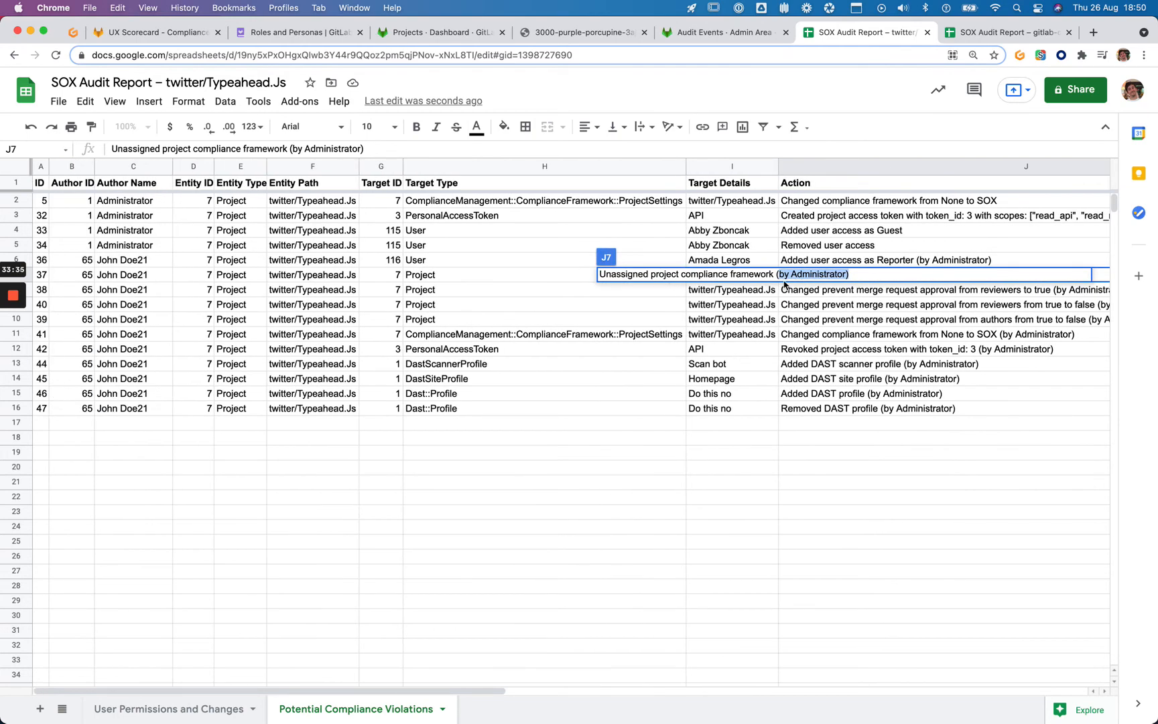
click(775, 275)
key(shift+super+Right)
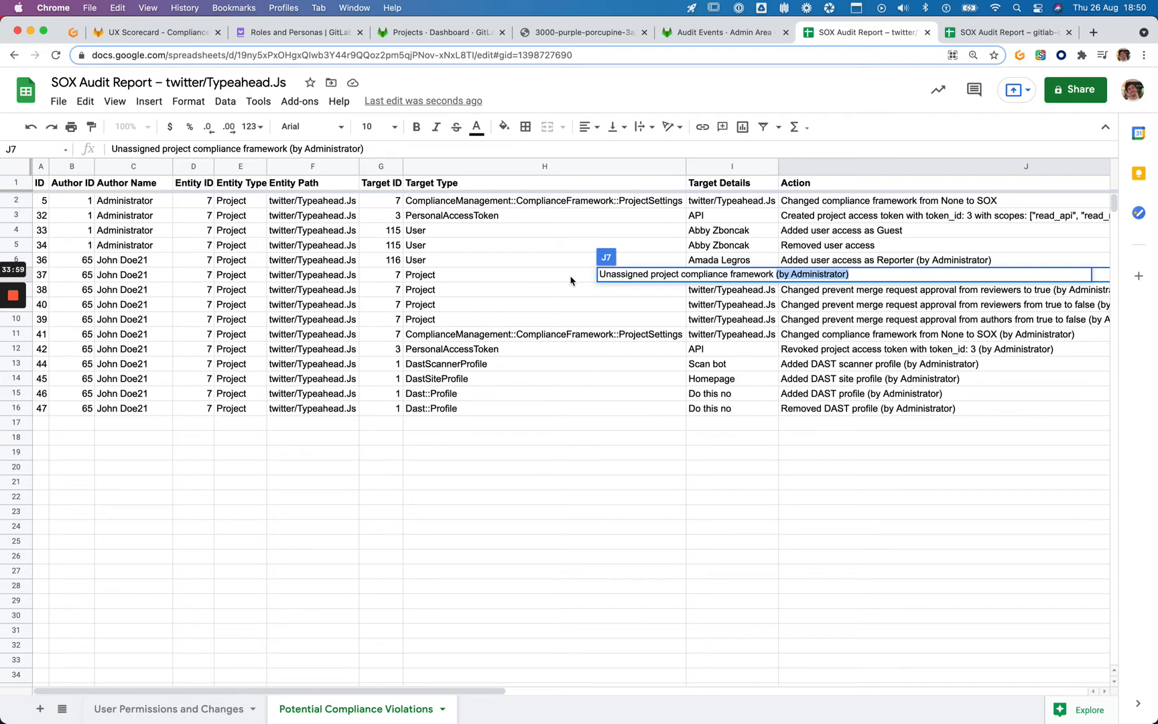
Bold the J7 'Unassigned project compliance framework (by Administrator)' action entry
key(Escape)
scroll(576, 279, right, 1)
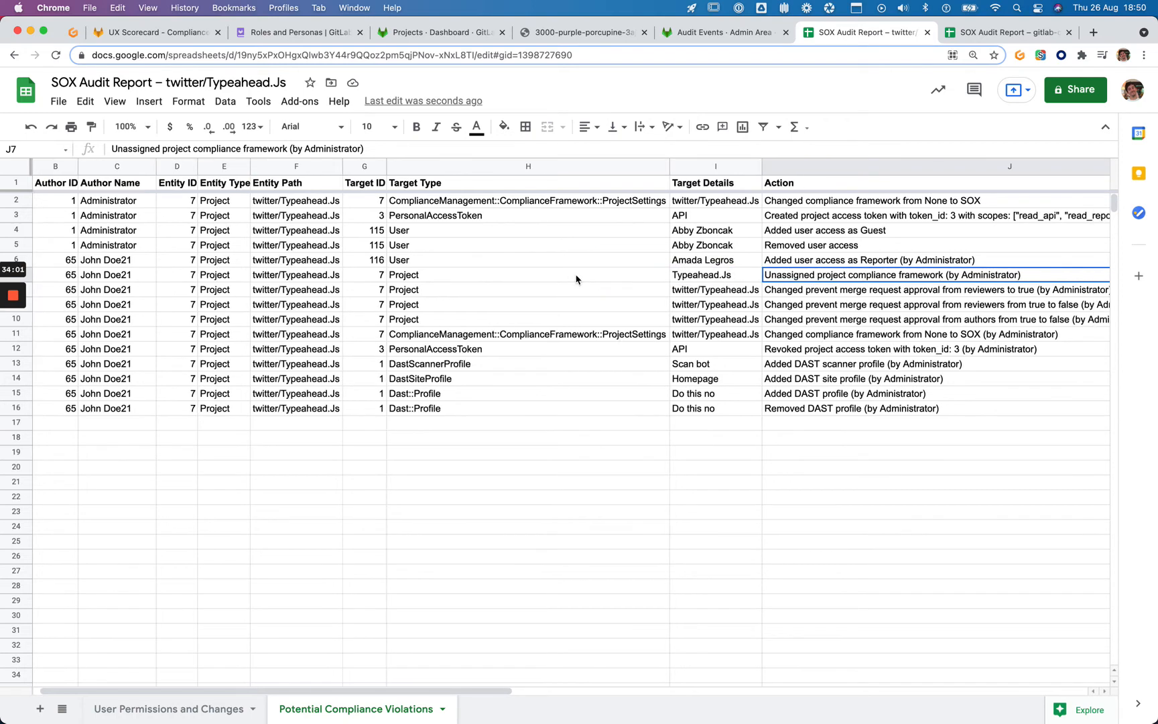
key(super+b)
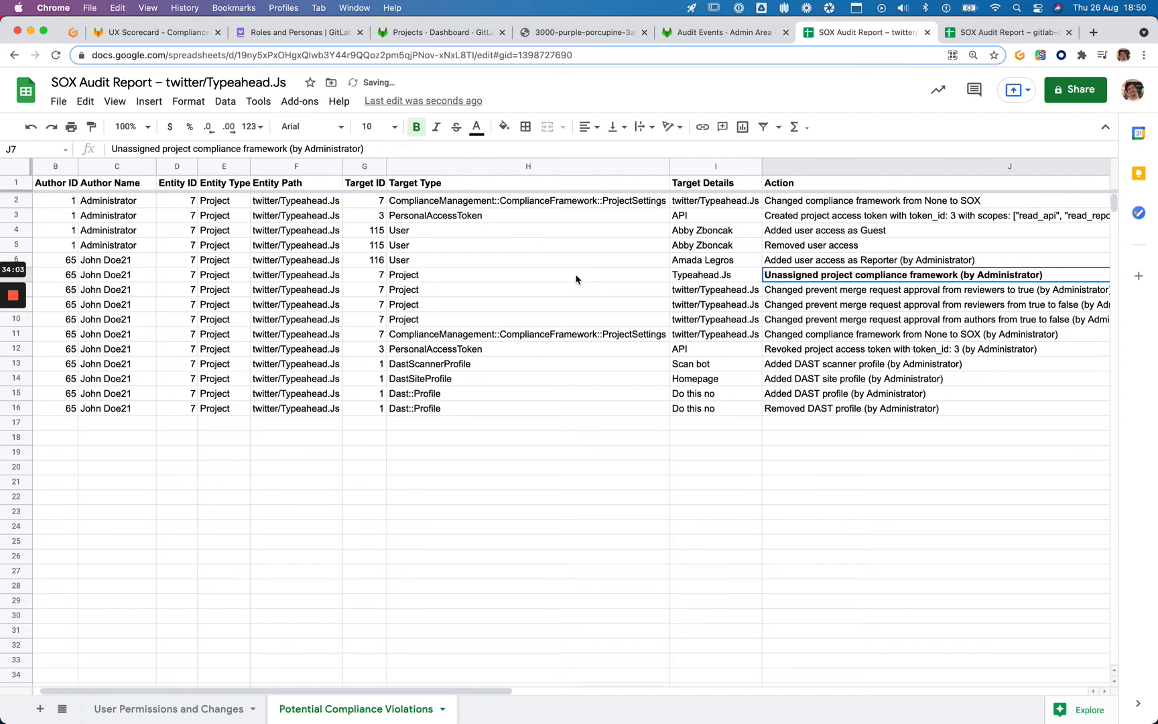
key(Down)
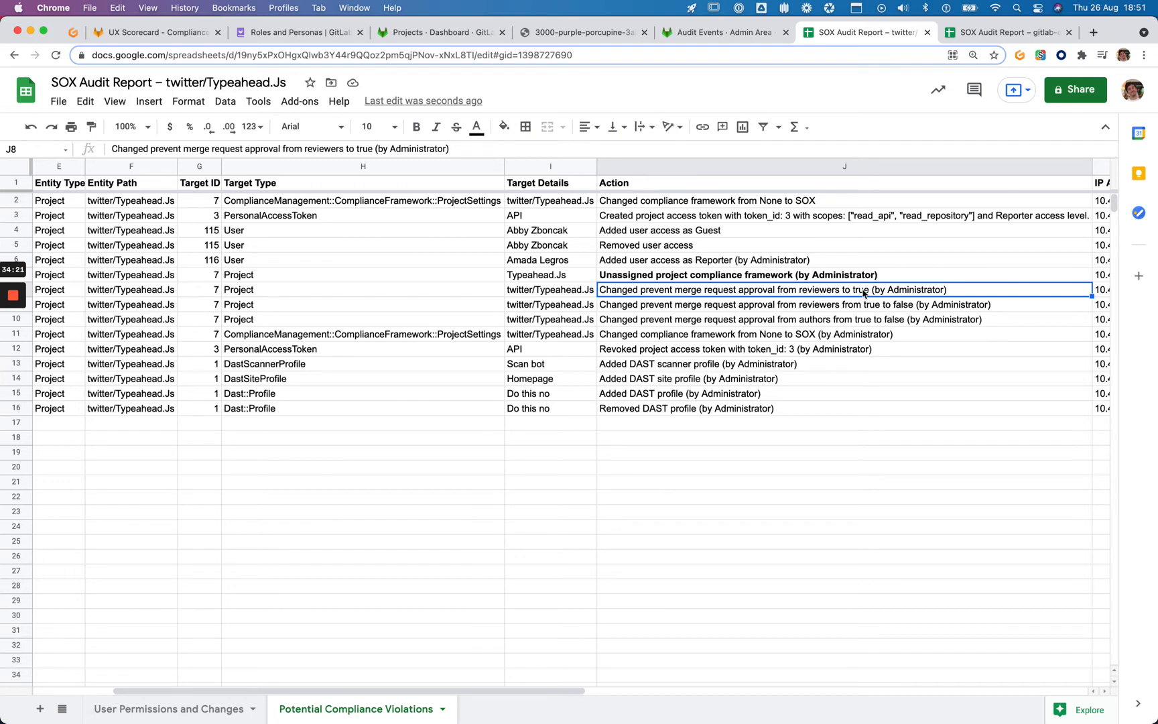
Copy the change phrase from the J8 action entry and open a new browser tab
double_click(811, 294)
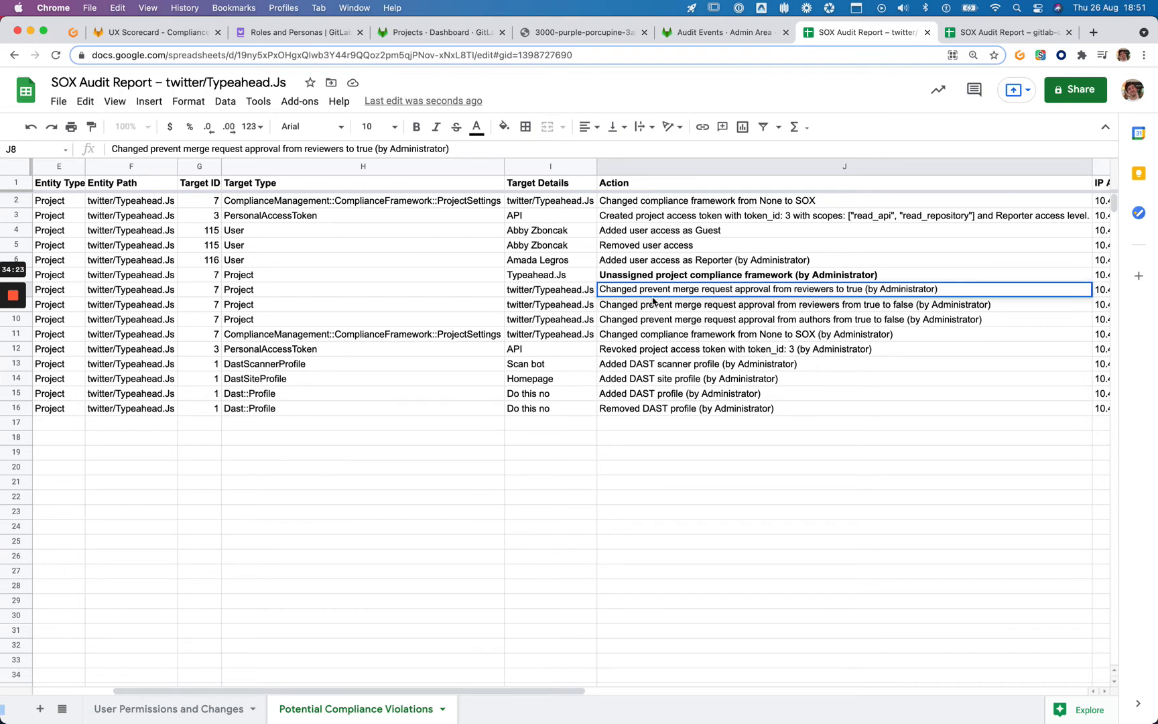
drag(639, 288, 863, 287)
key(super+c)
key(Escape)
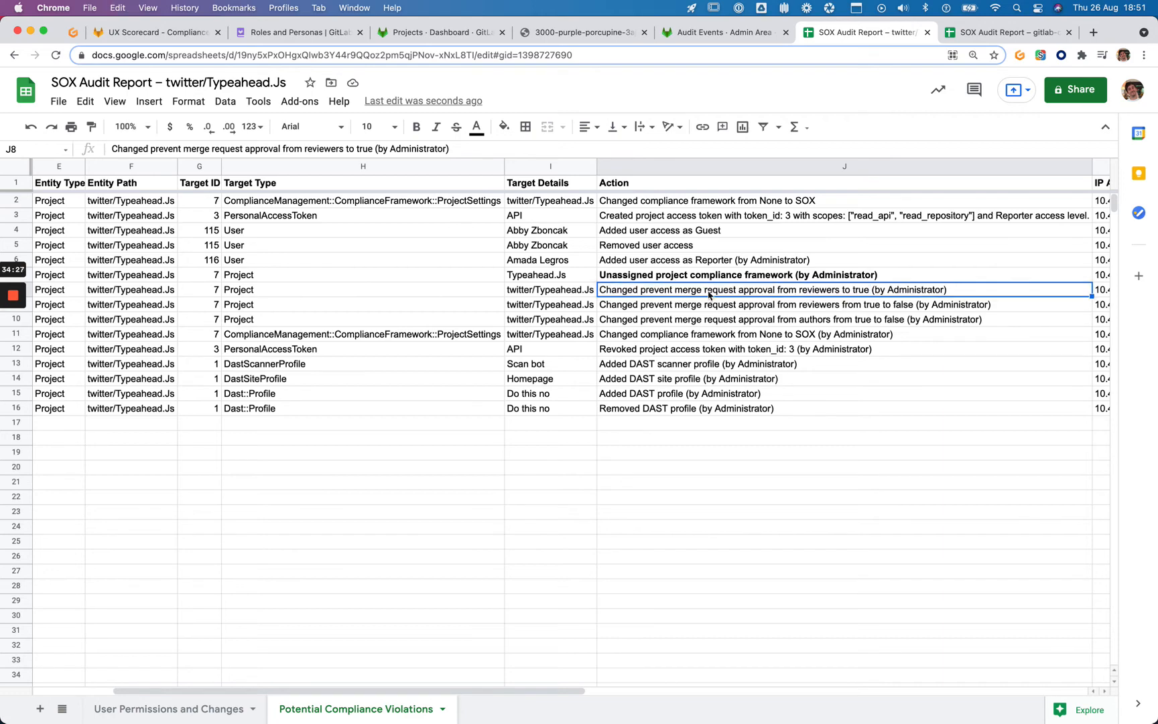
key(super+t)
Go to the GitLab Documentation site and search it for the copied J8 phrase
text(docs)
key(Down)
key(Down)
key(Down)
key(Down)
key(Down)
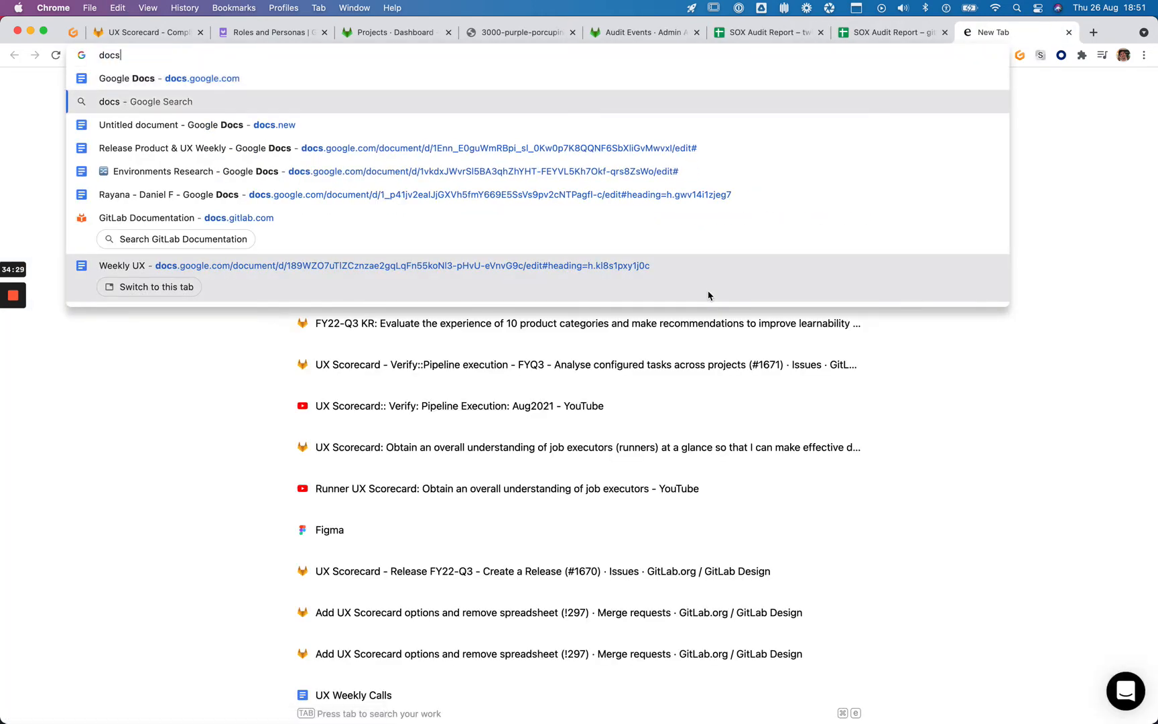
key(Down)
key(Return)
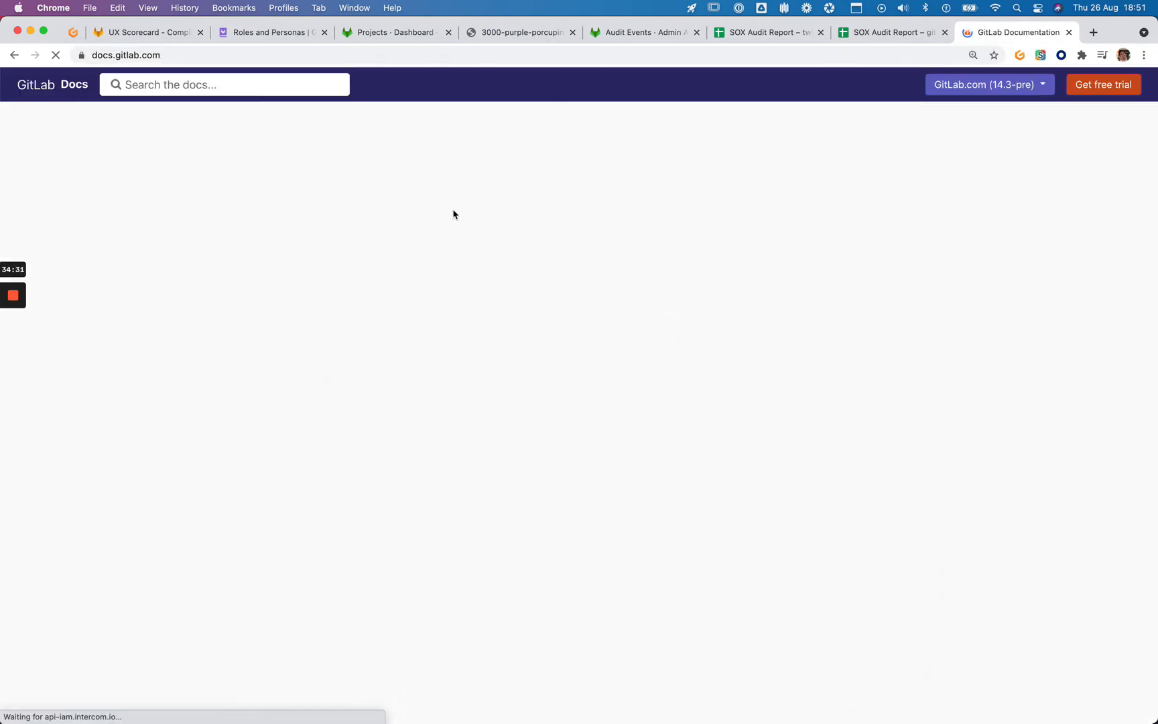
key(super+v)
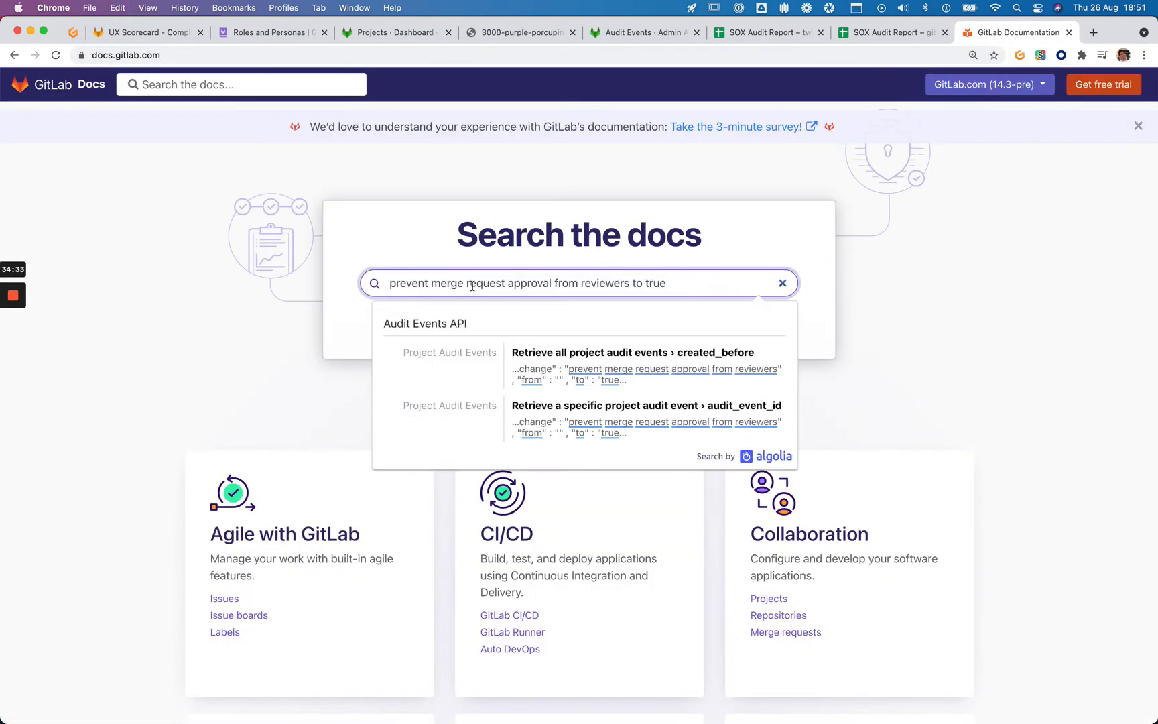
key(Return)
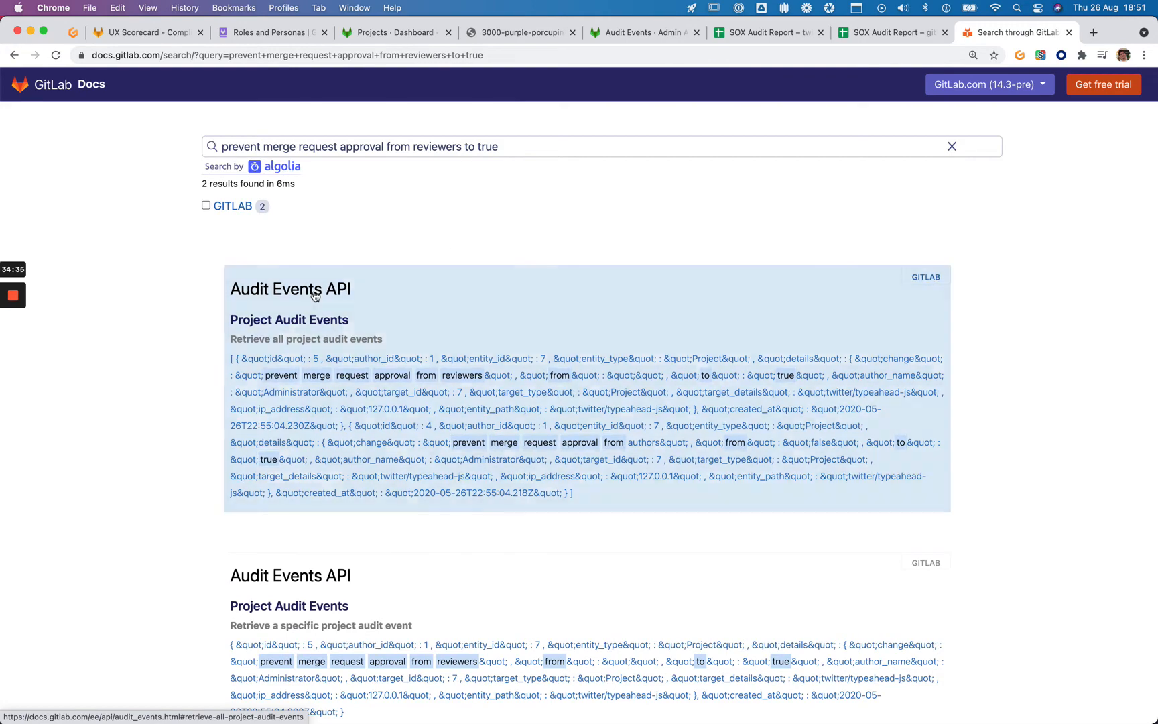
Look for the copied phrase on the Audit Events API page, cycling through its matches
scroll(268, 295, down, 3)
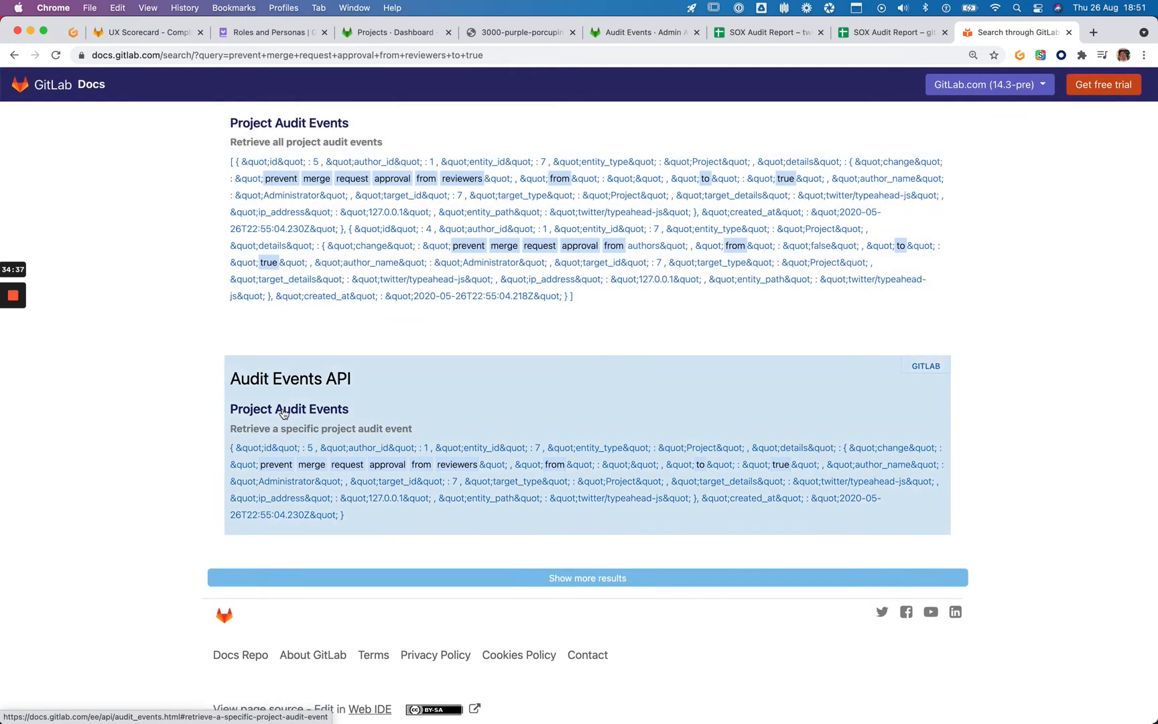
click(280, 412)
key(super+f)
text(approval from reviewers to true)
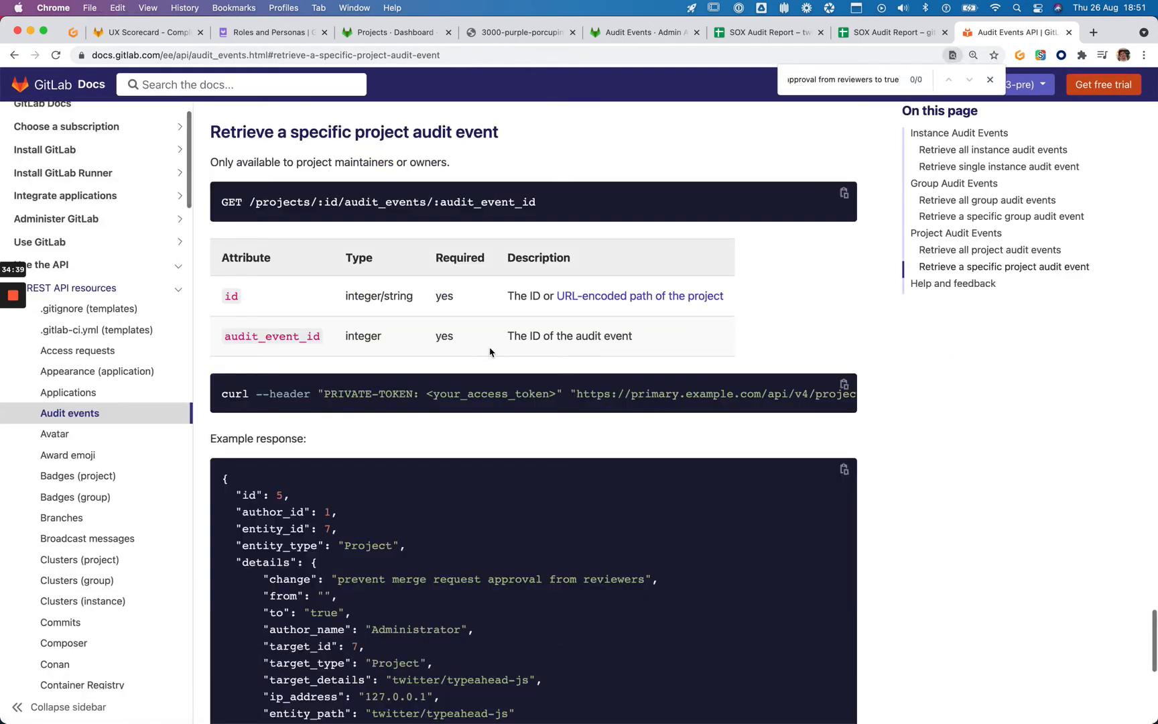
key(super+Left)
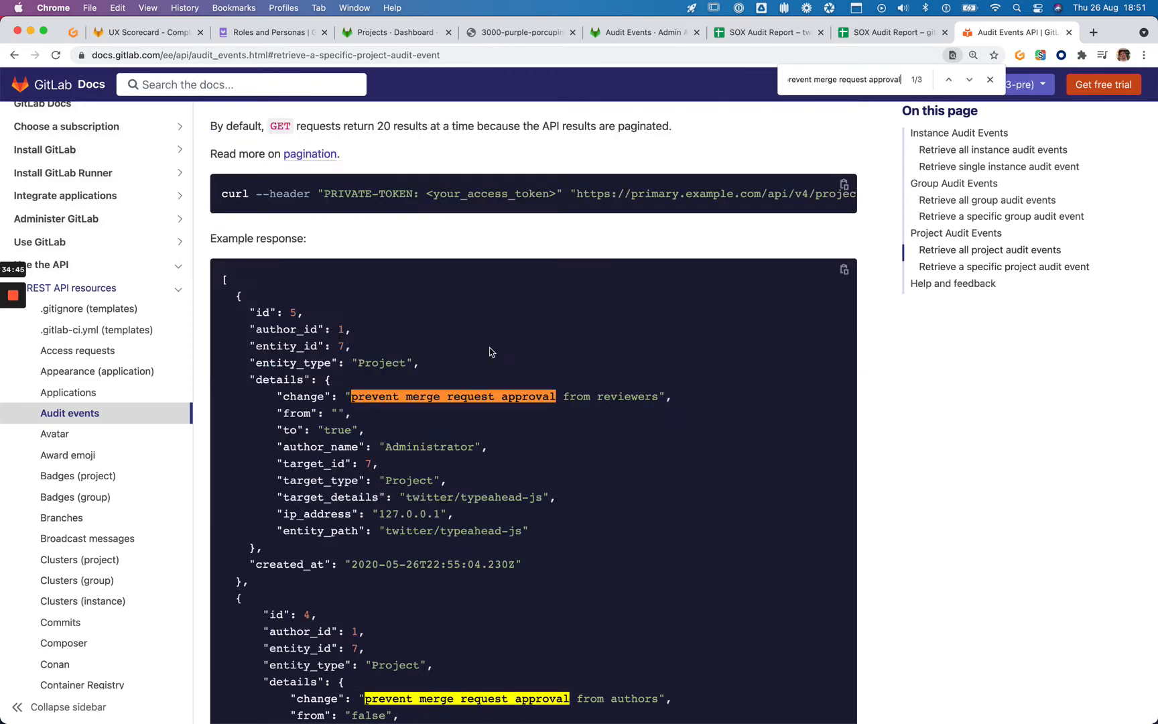
key(Return)
key(Return)
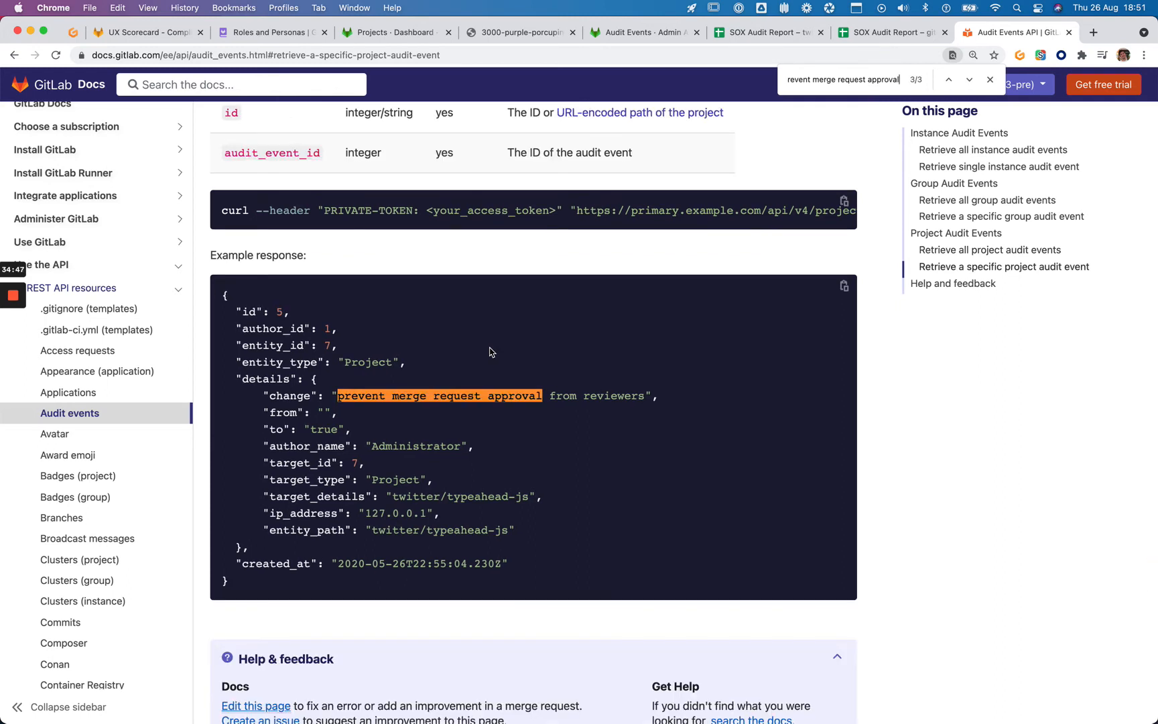
key(Return)
key(super+f)
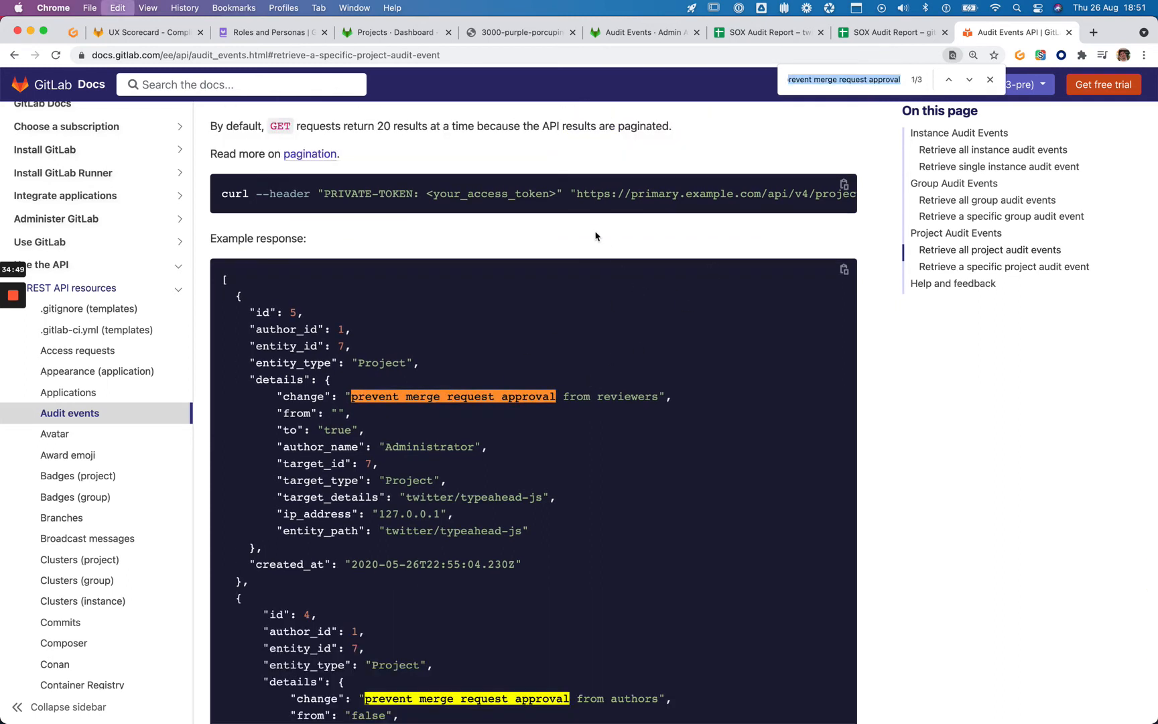
key(super+x)
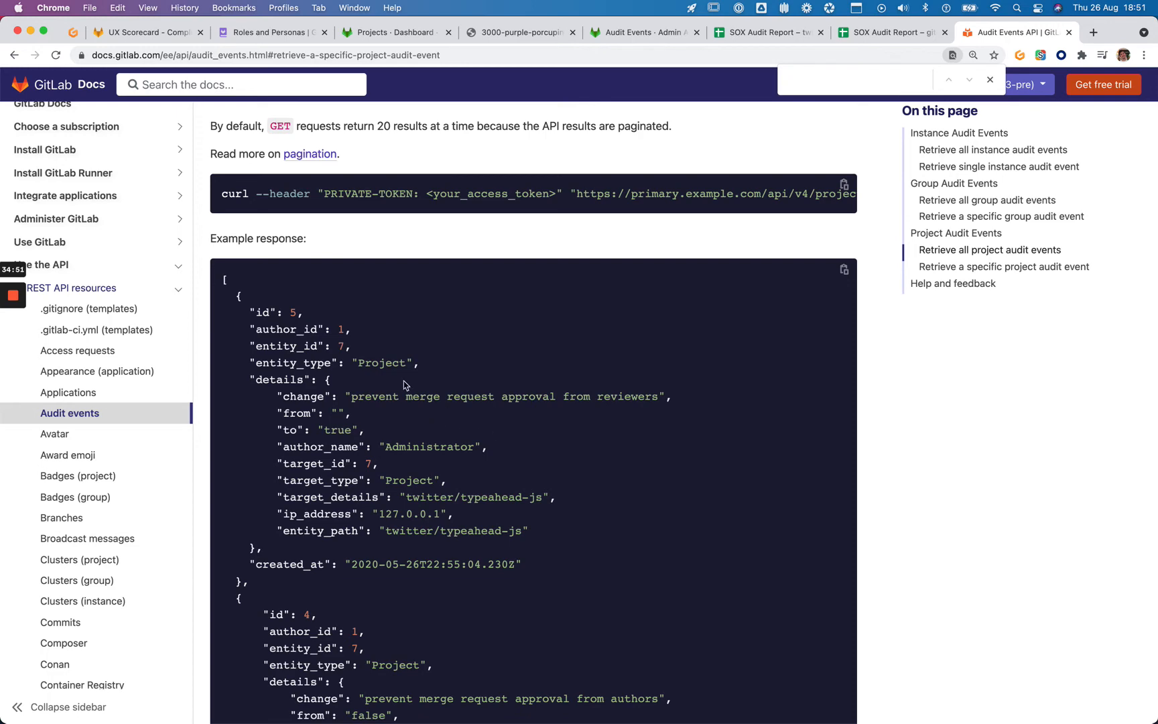
Search the docs for the shorter phrase and find it on the Edit merge request approval settings page
click(258, 89)
key(super+v)
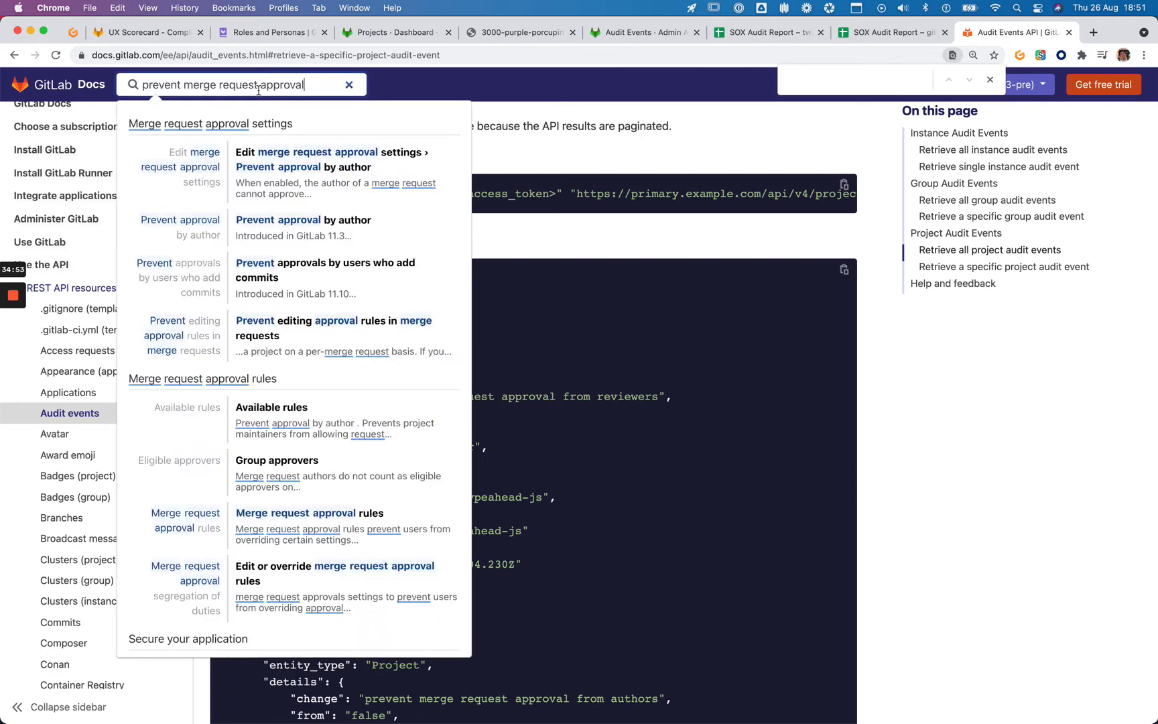
click(324, 158)
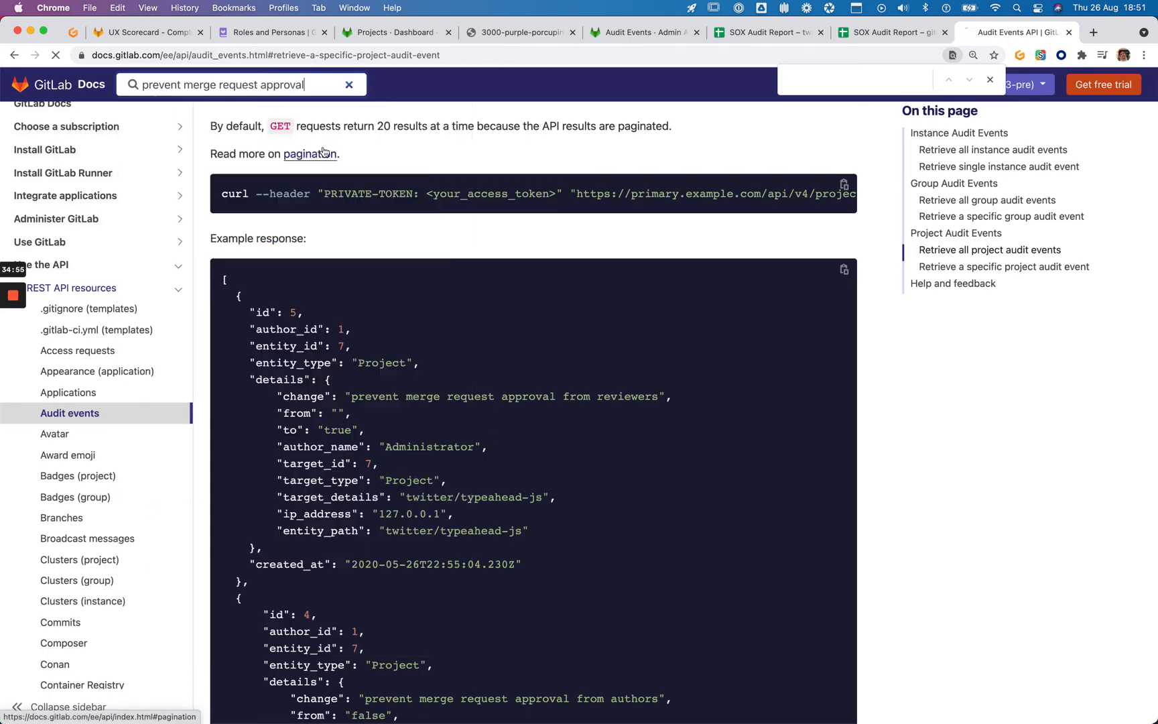
key(super+f)
key(super+v)
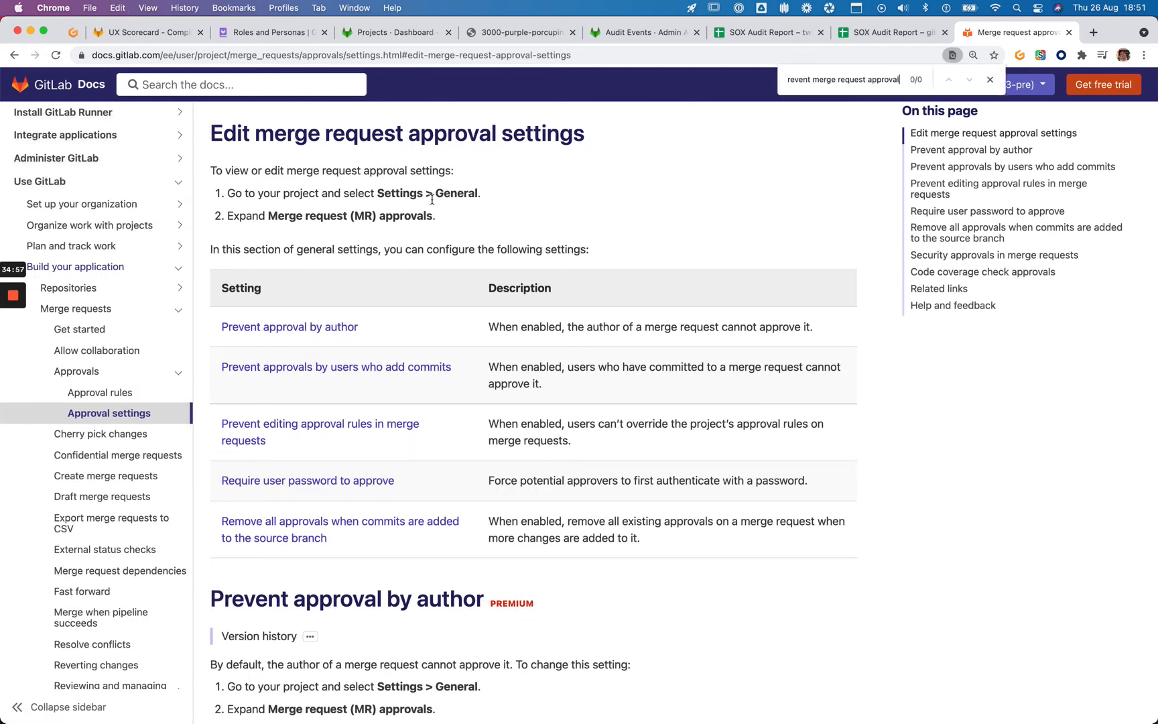
Glance at the gitlab-test and Typeahead.Js audit sheets, then return to the approval settings docs
key(super+Left)
key(super+alt+Left)
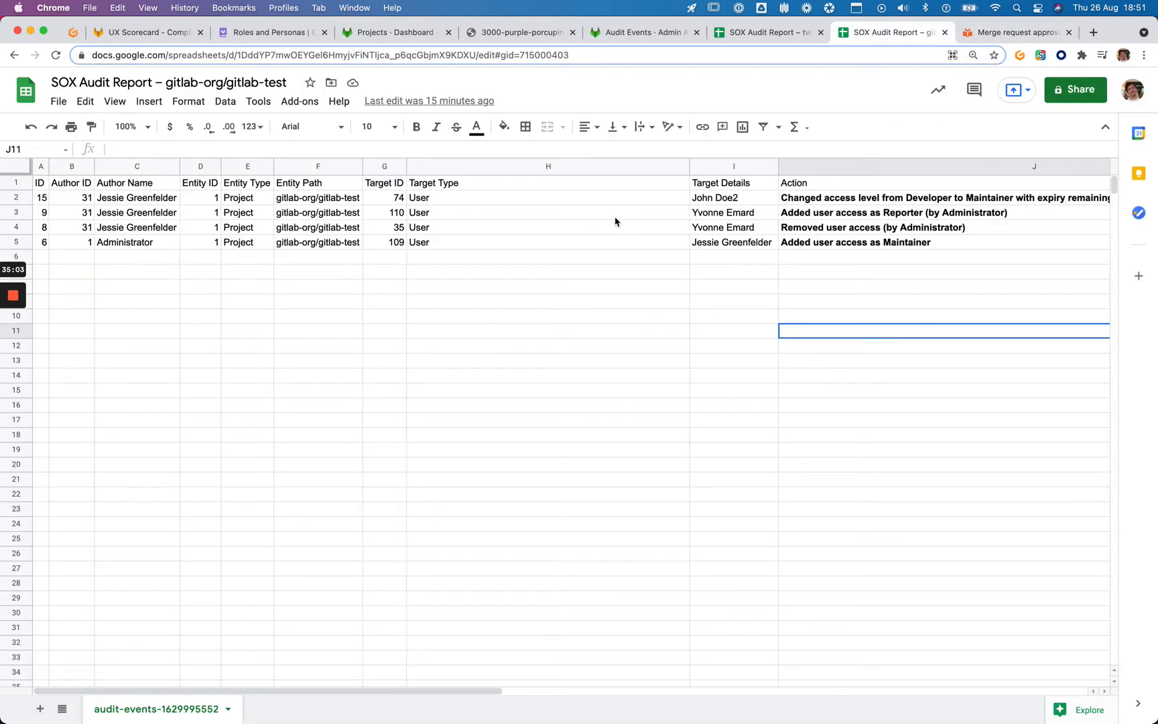
key(super+alt+Left)
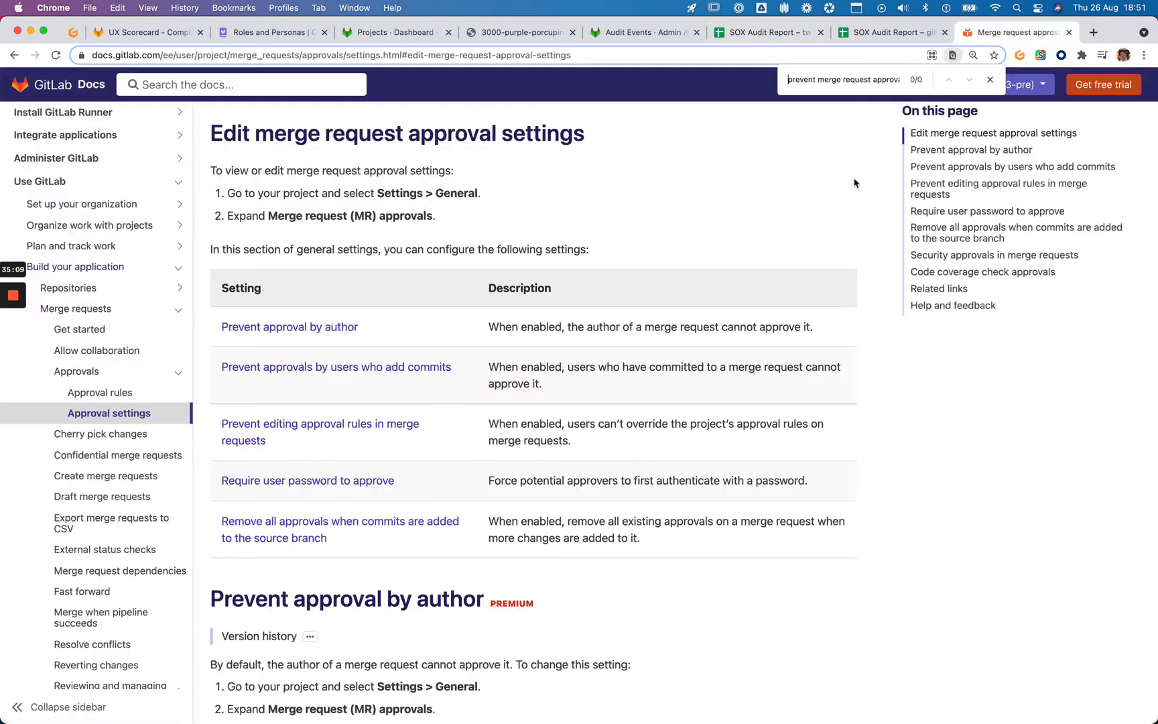
click(992, 32)
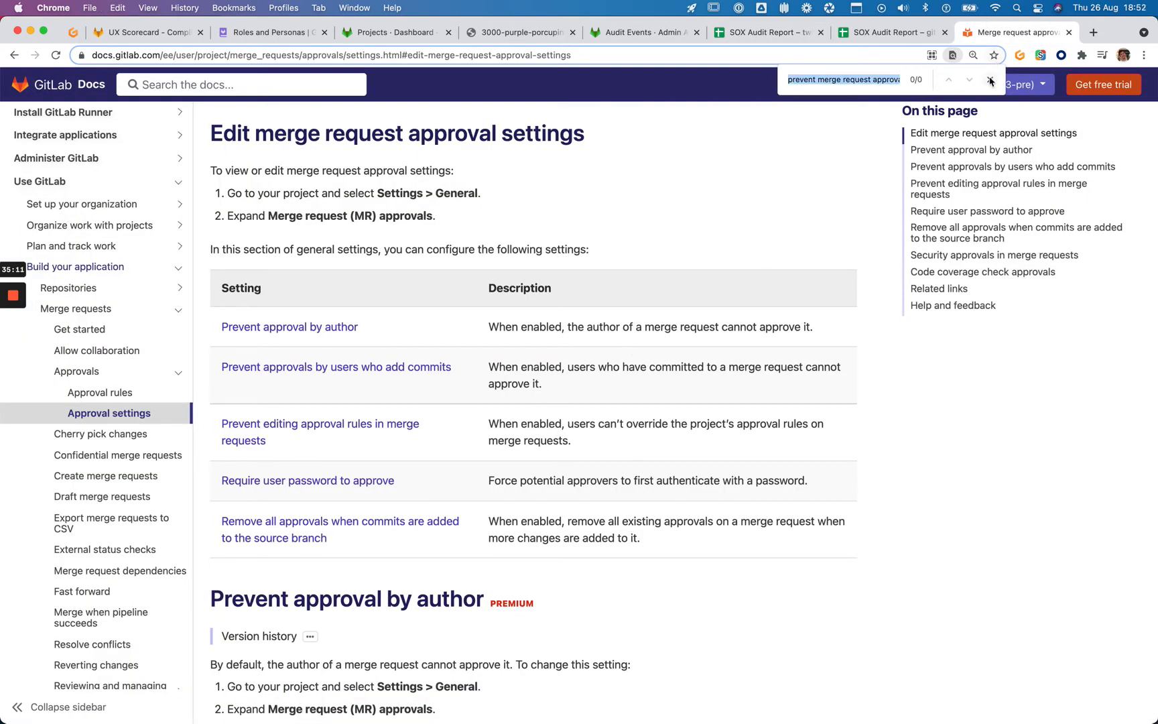
click(990, 79)
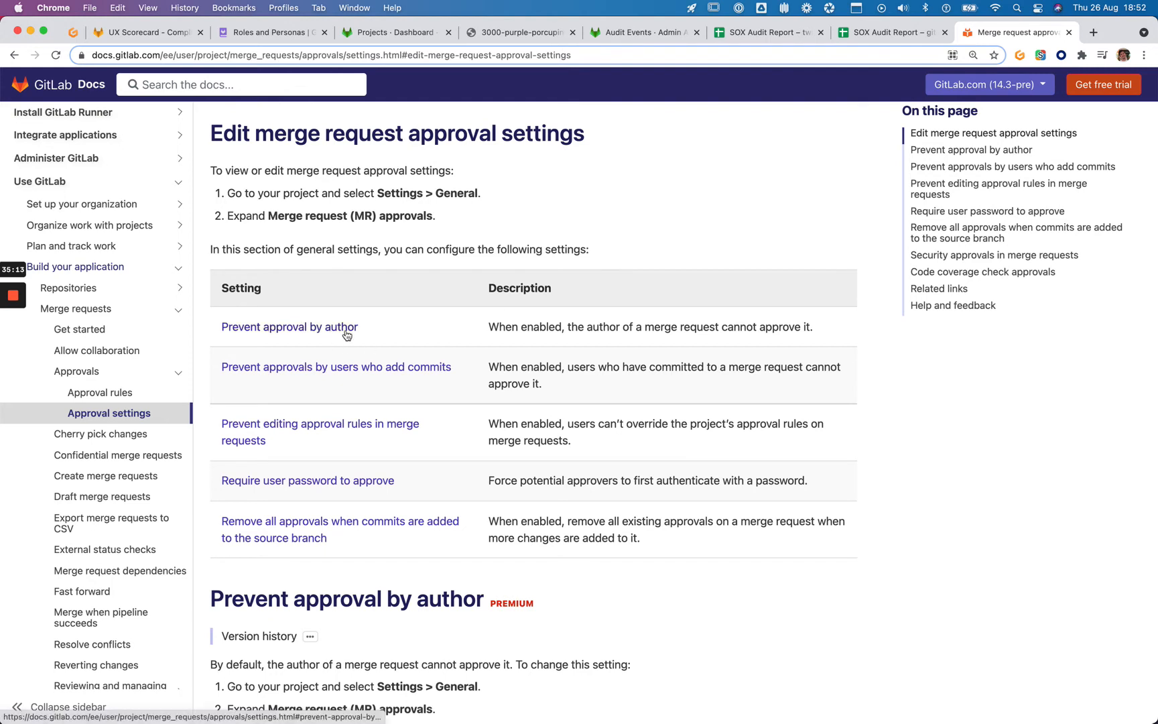
Select the Prevent approval by author description and search the page for 'reviewer'
drag(488, 327, 828, 329)
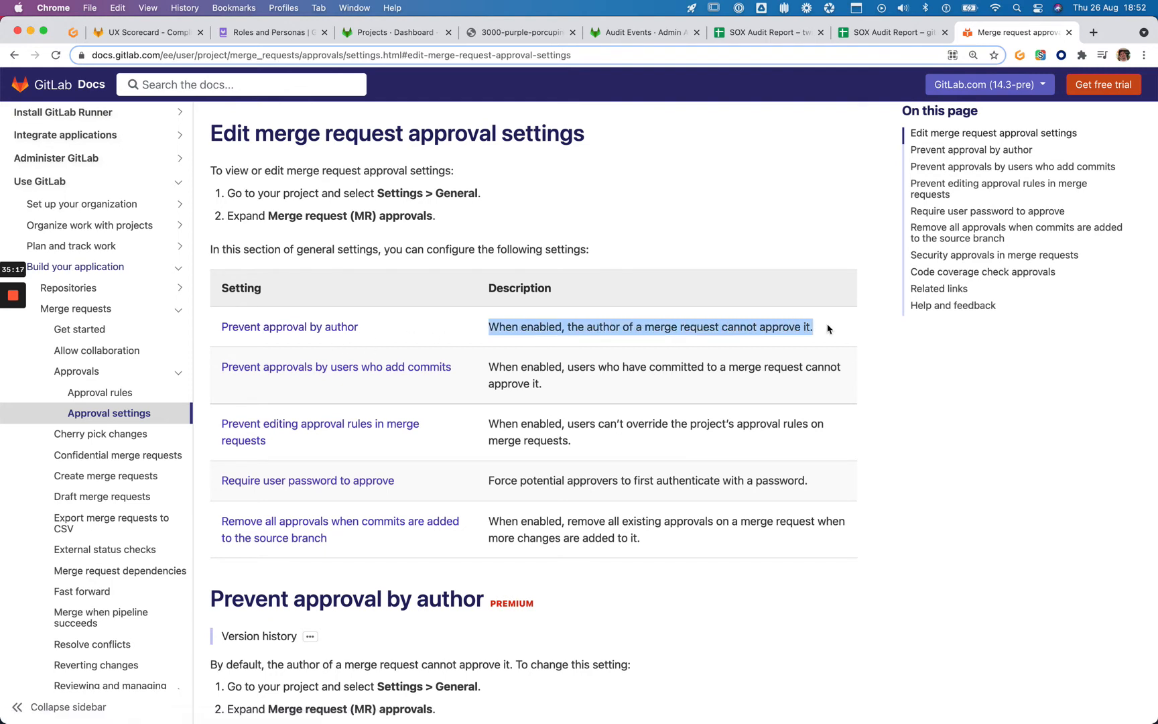
scroll(811, 331, down, 10)
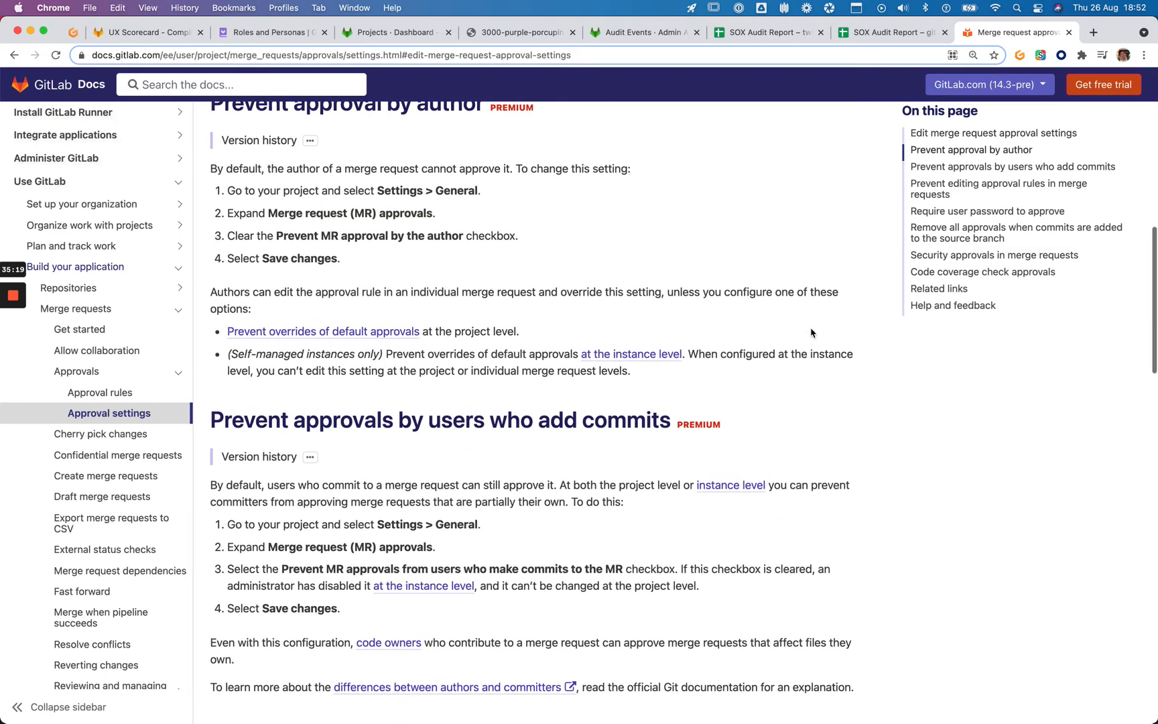
key(super+f)
text(revie)
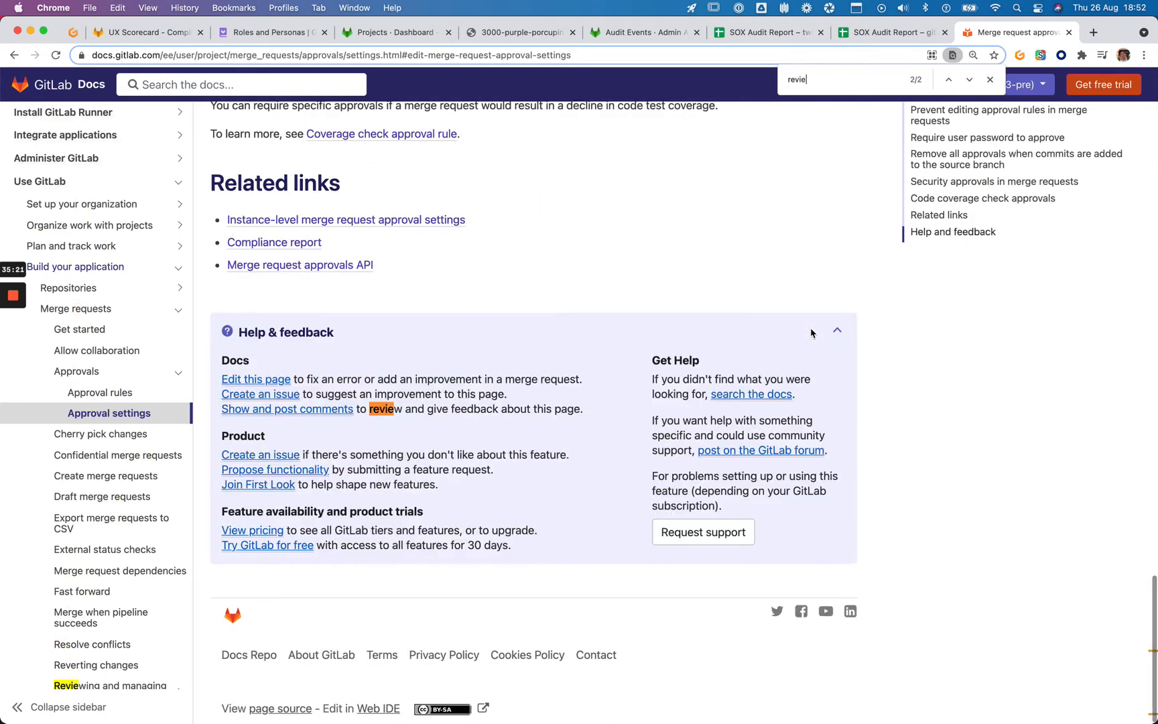
text(wer)
key(Escape)
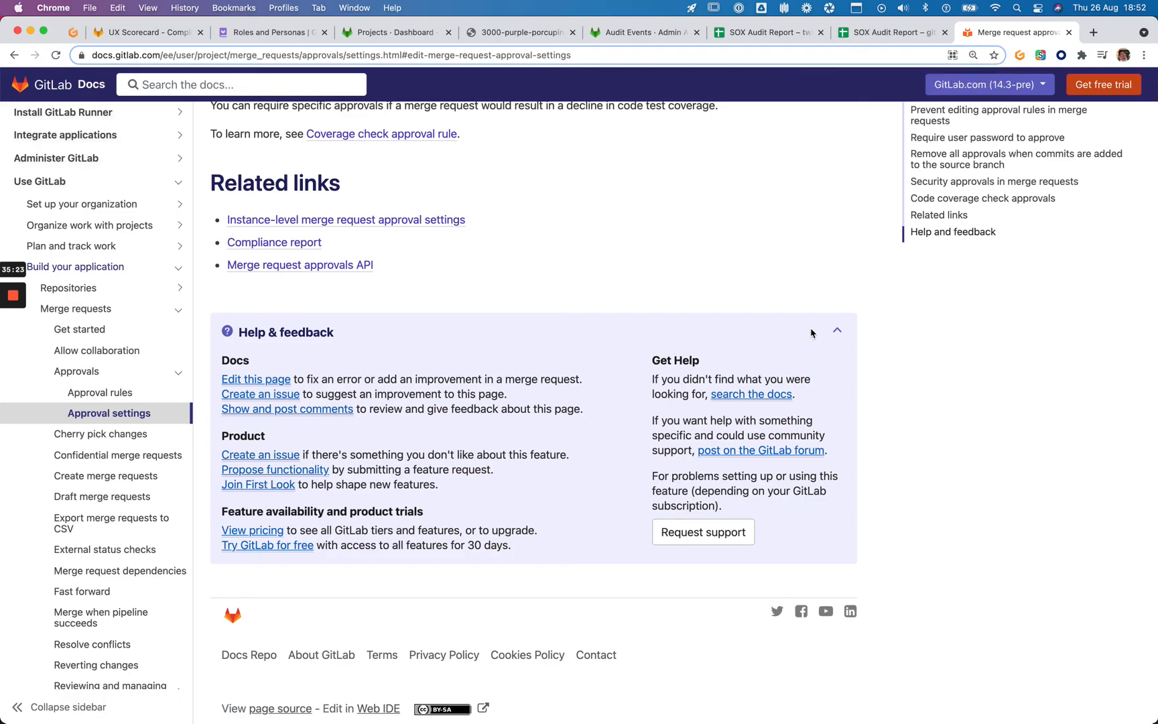
Reread the Prevent approval by author description, then open Approval rules in a new tab
scroll(811, 333, up, 15)
scroll(810, 333, up, 6)
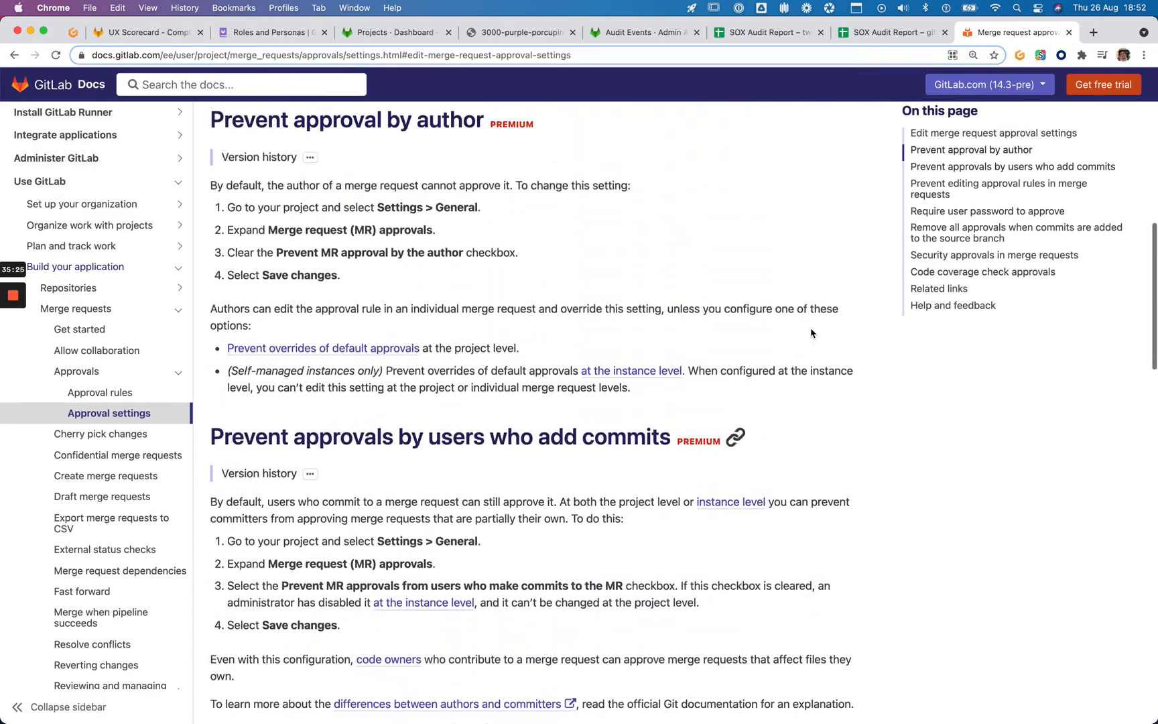
scroll(810, 333, down, 7)
scroll(811, 333, down, 5)
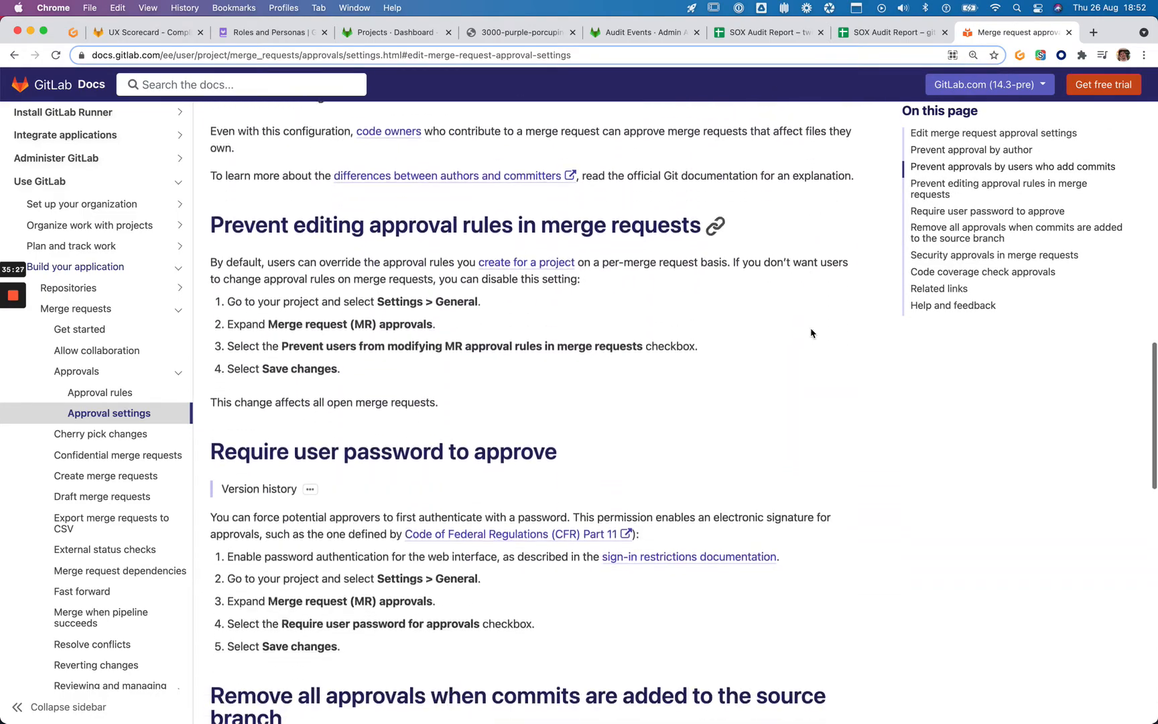
scroll(811, 333, up, 8)
scroll(811, 333, up, 10)
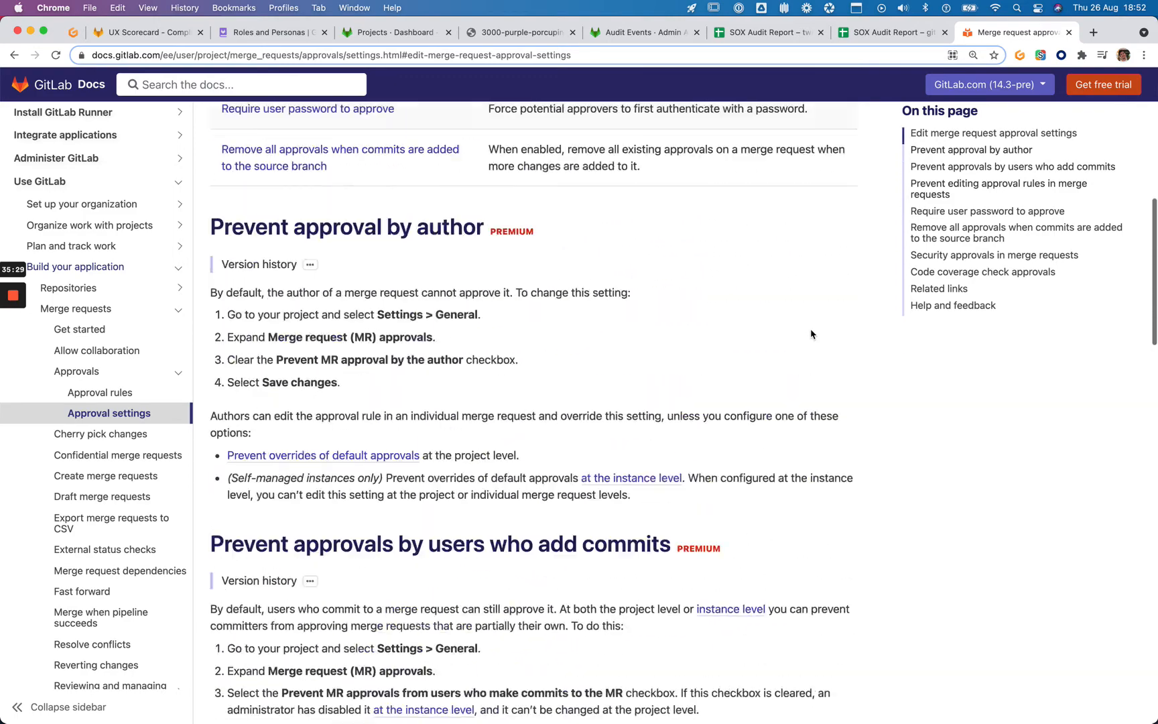
scroll(811, 333, down, 2)
scroll(811, 333, up, 5)
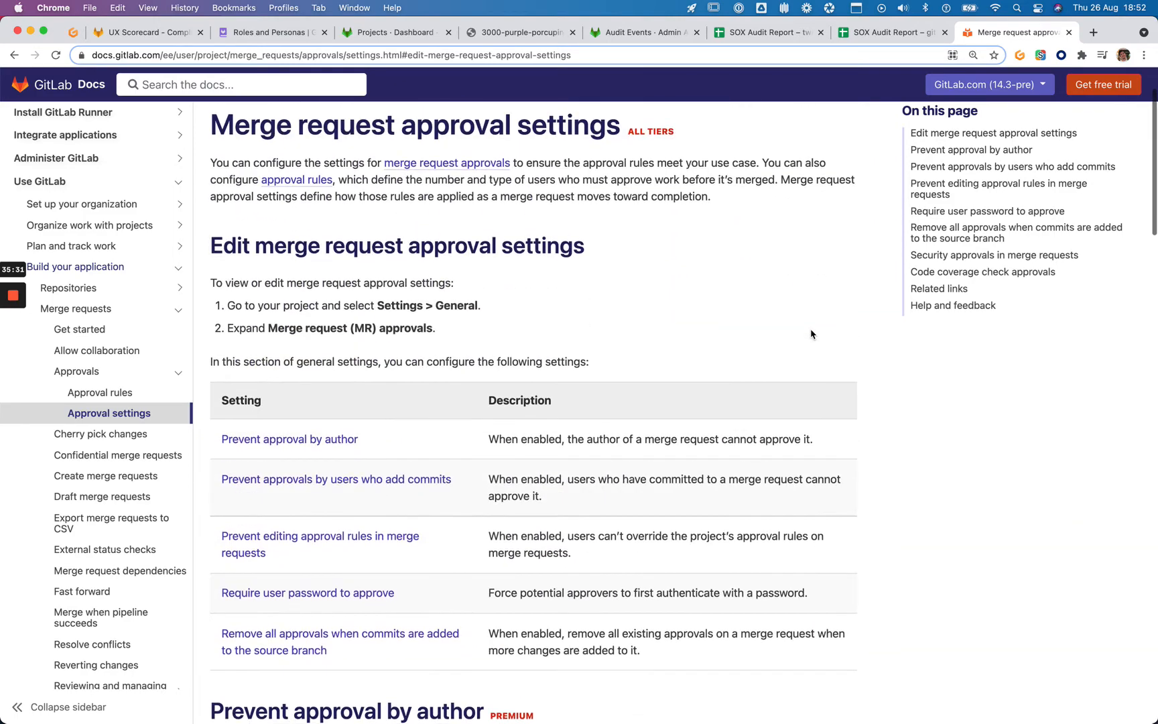
scroll(217, 434, down, 1)
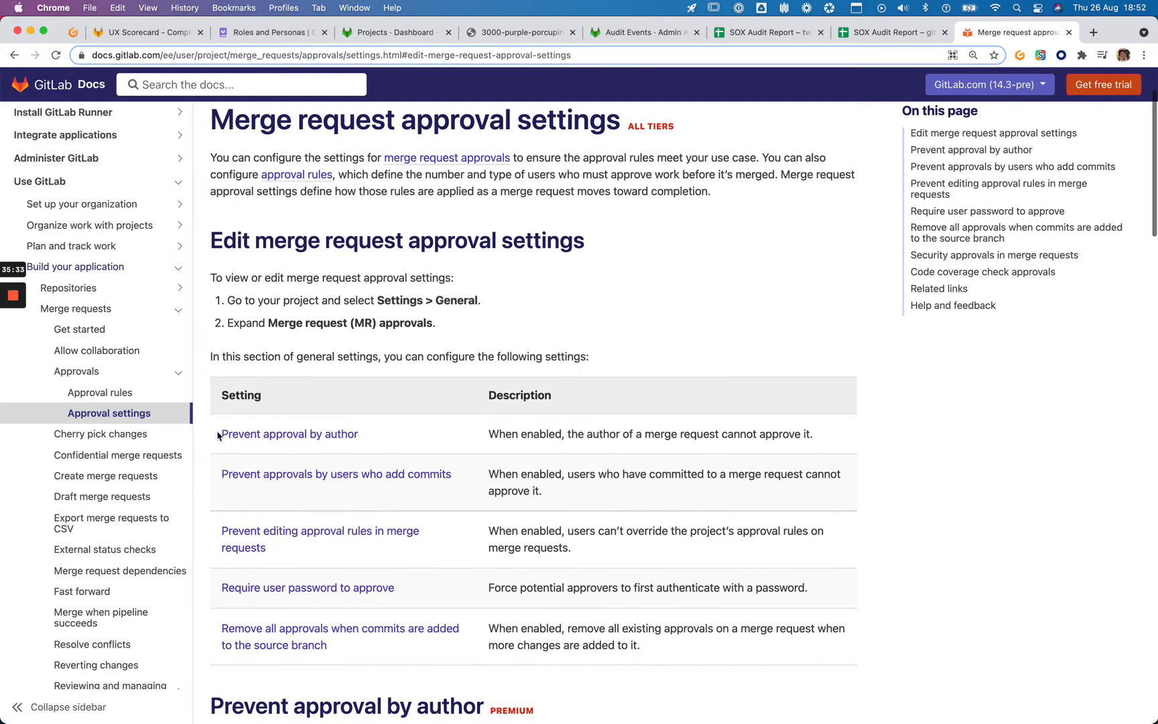
drag(218, 433, 383, 434)
click(402, 428)
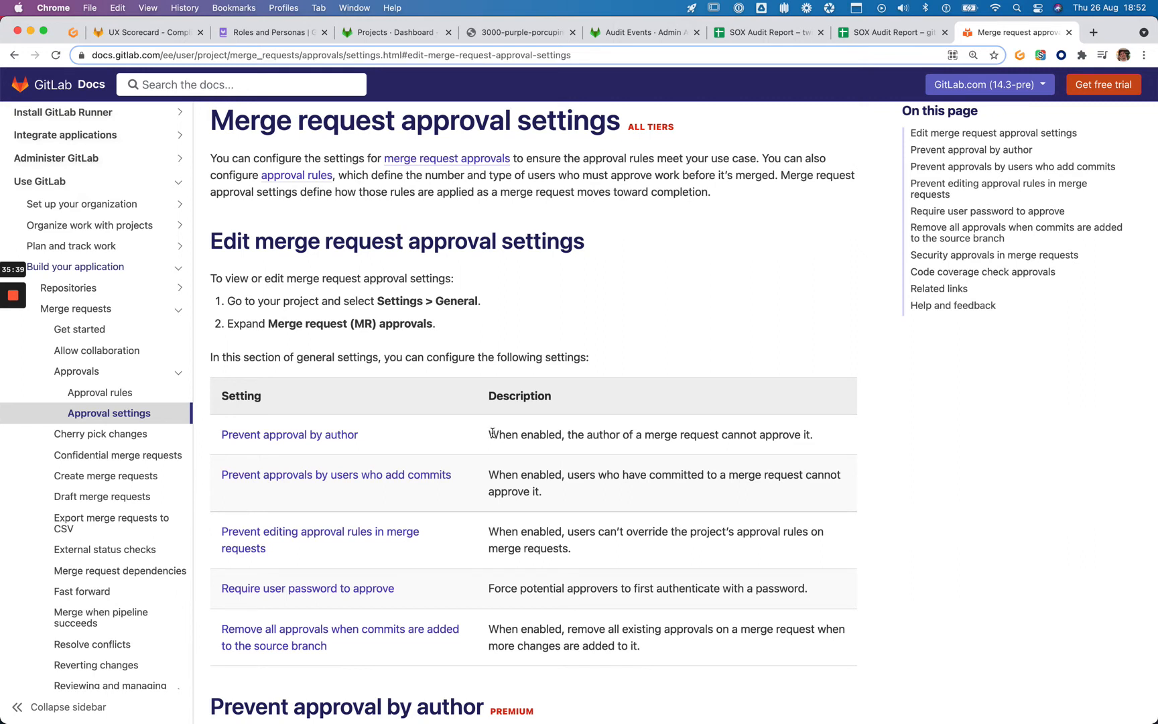
drag(491, 433, 790, 438)
click(817, 448)
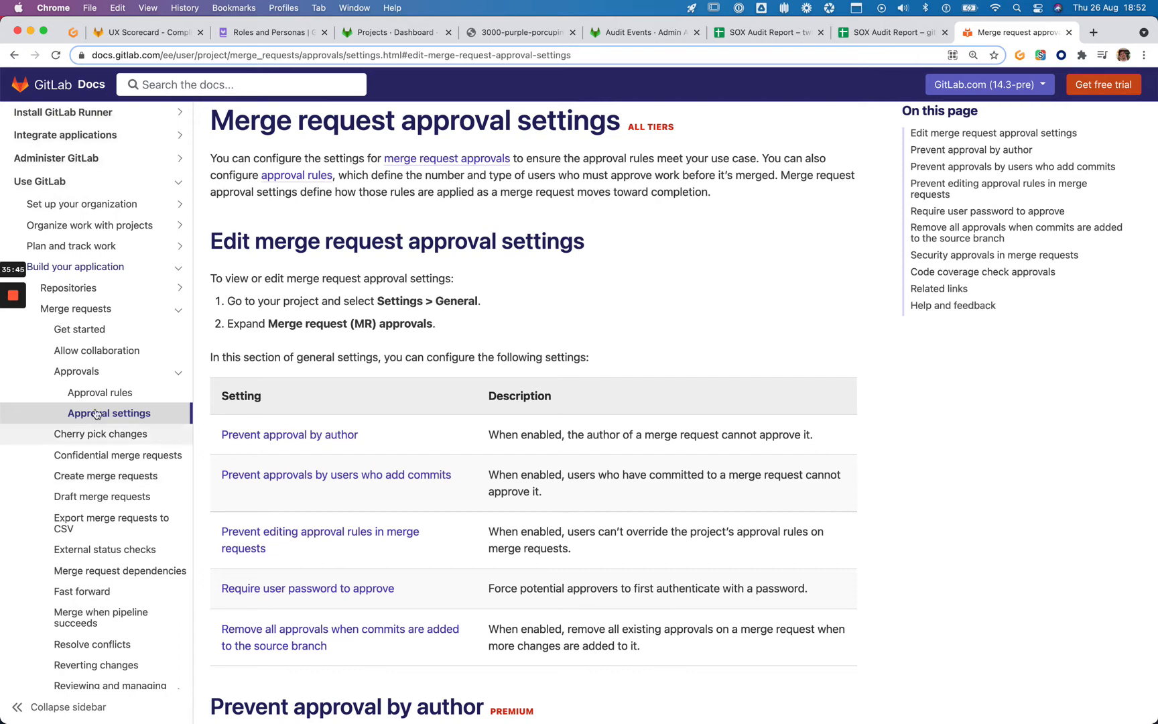
super+click(142, 394)
Search the Merge request approval rules page for mentions of 'reviewer'
key(ctrl+Tab)
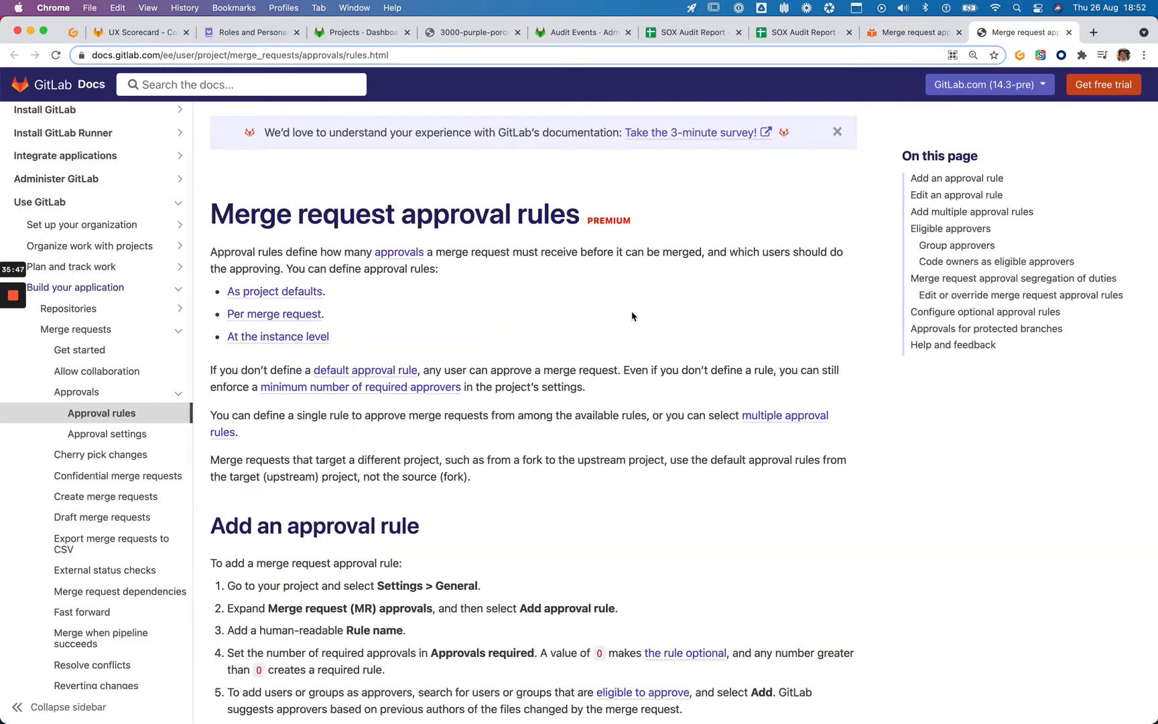
key(super+f)
text(reviewer)
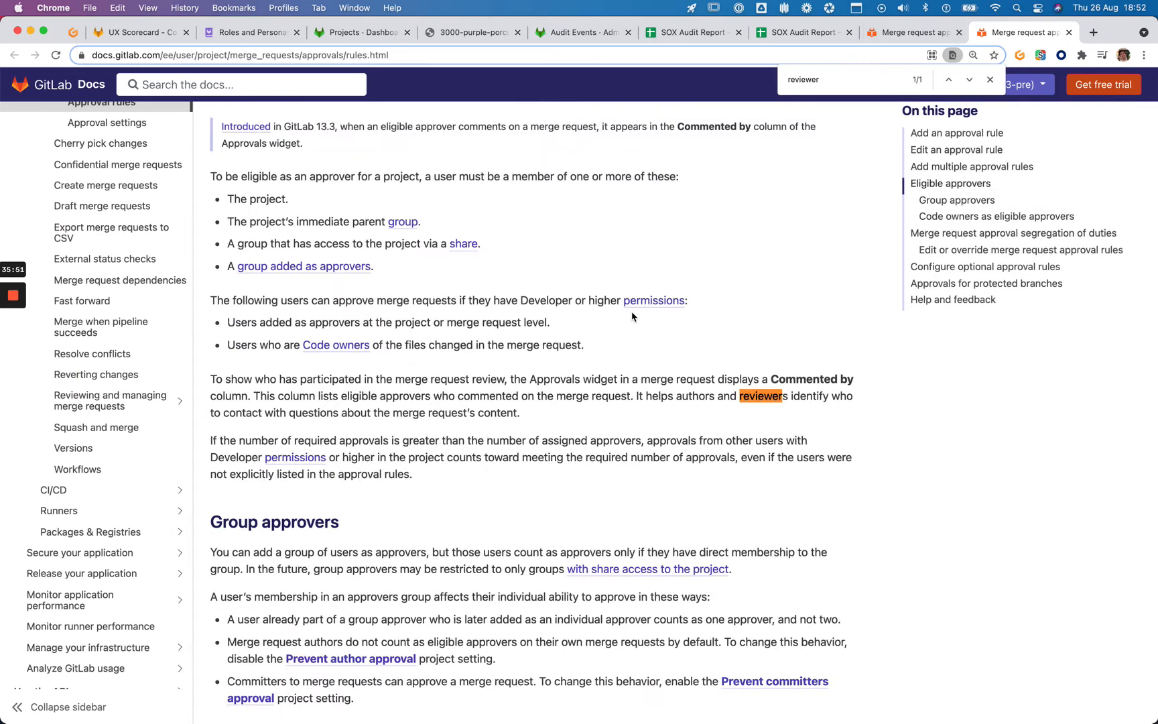
scroll(632, 316, up, 2)
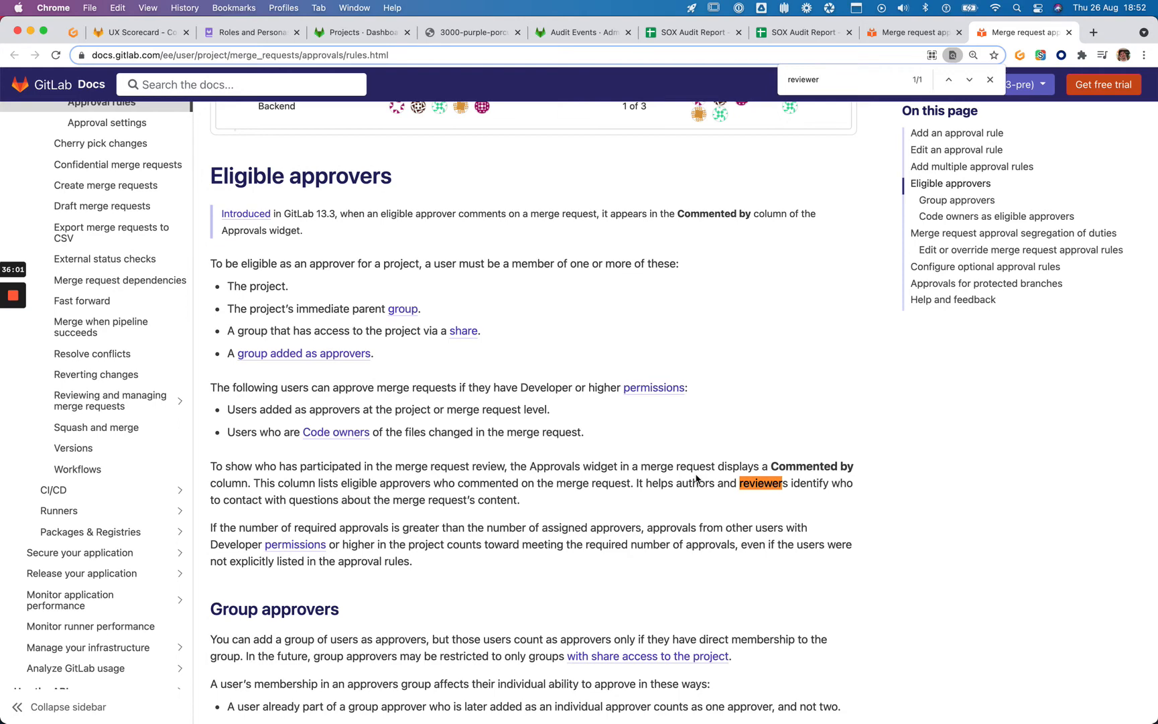
key(Escape)
scroll(596, 391, up, 5)
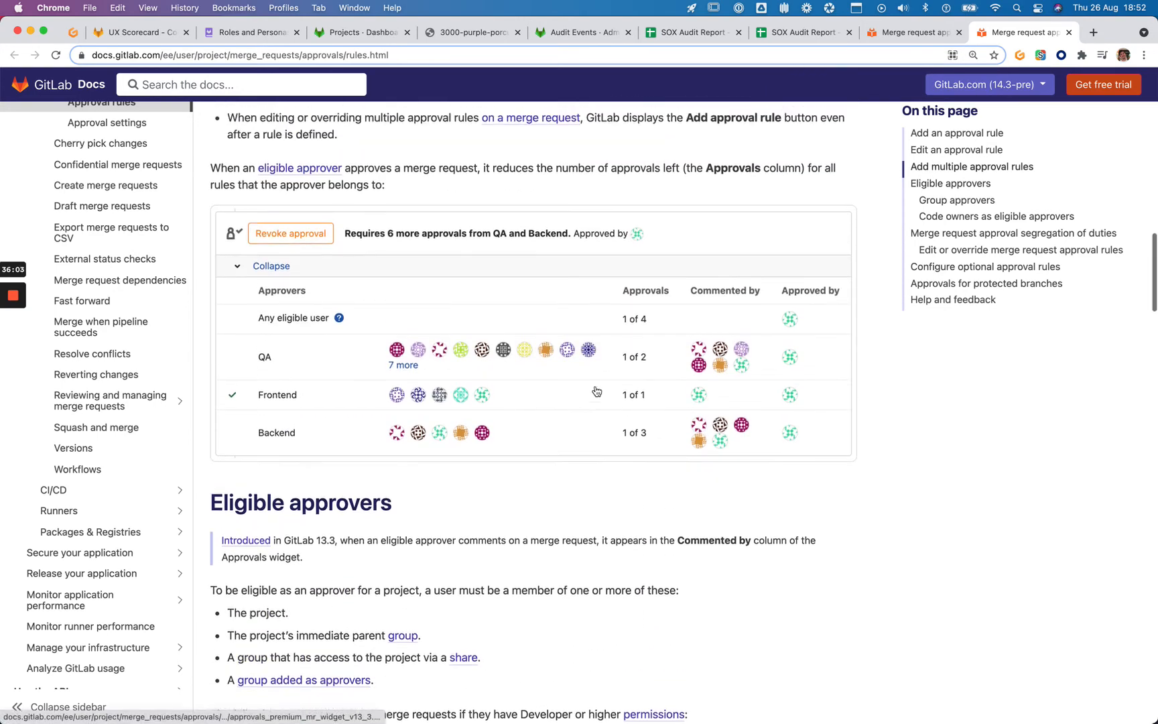
scroll(596, 392, up, 2)
scroll(596, 392, down, 5)
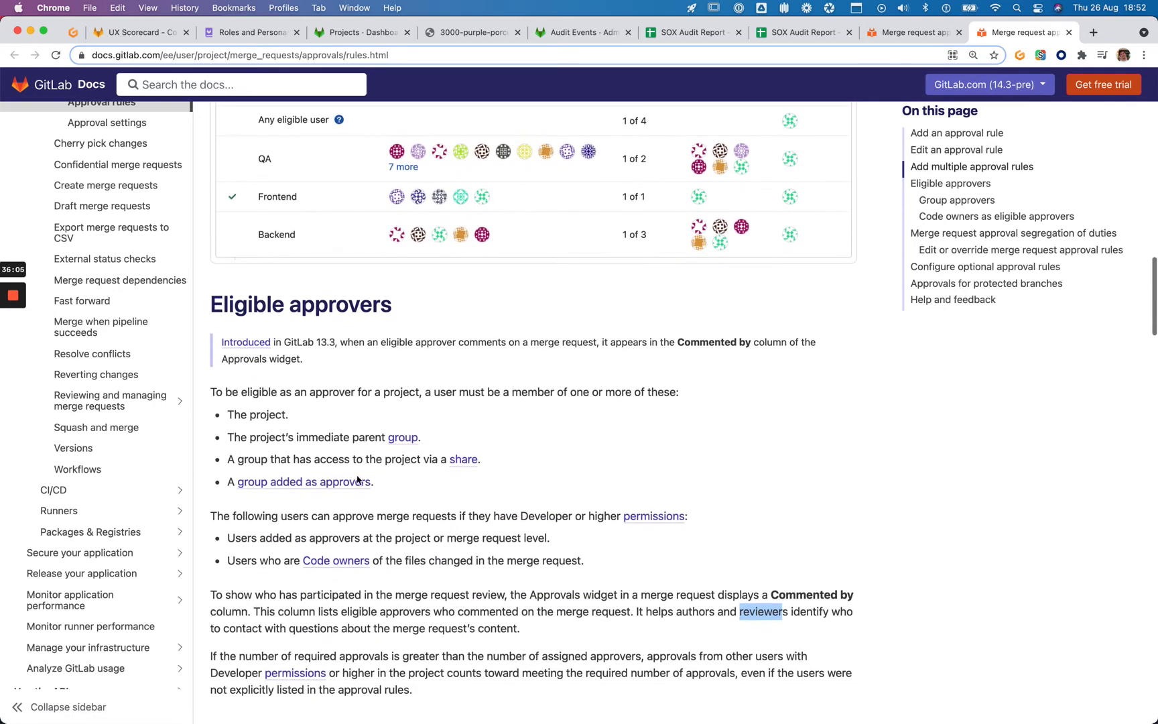
Highlight the Prevent approval by author description on the settings page, then return to the SOX Audit Report
key(ctrl+shift+Tab)
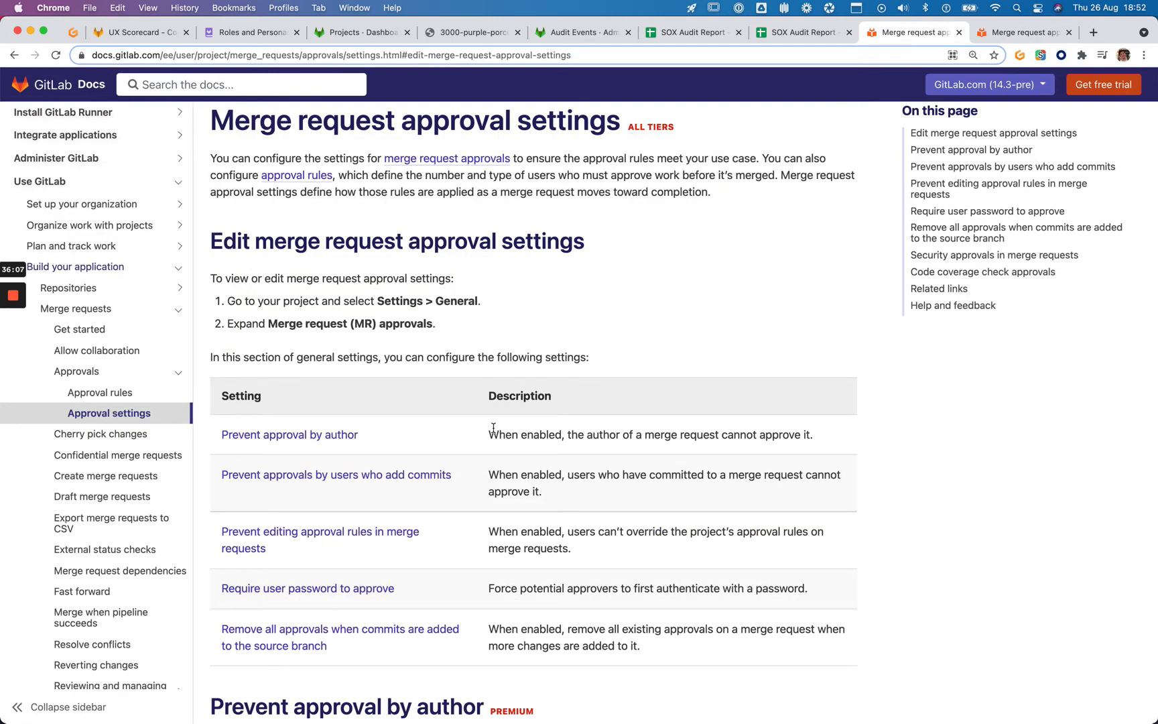
drag(490, 429, 827, 430)
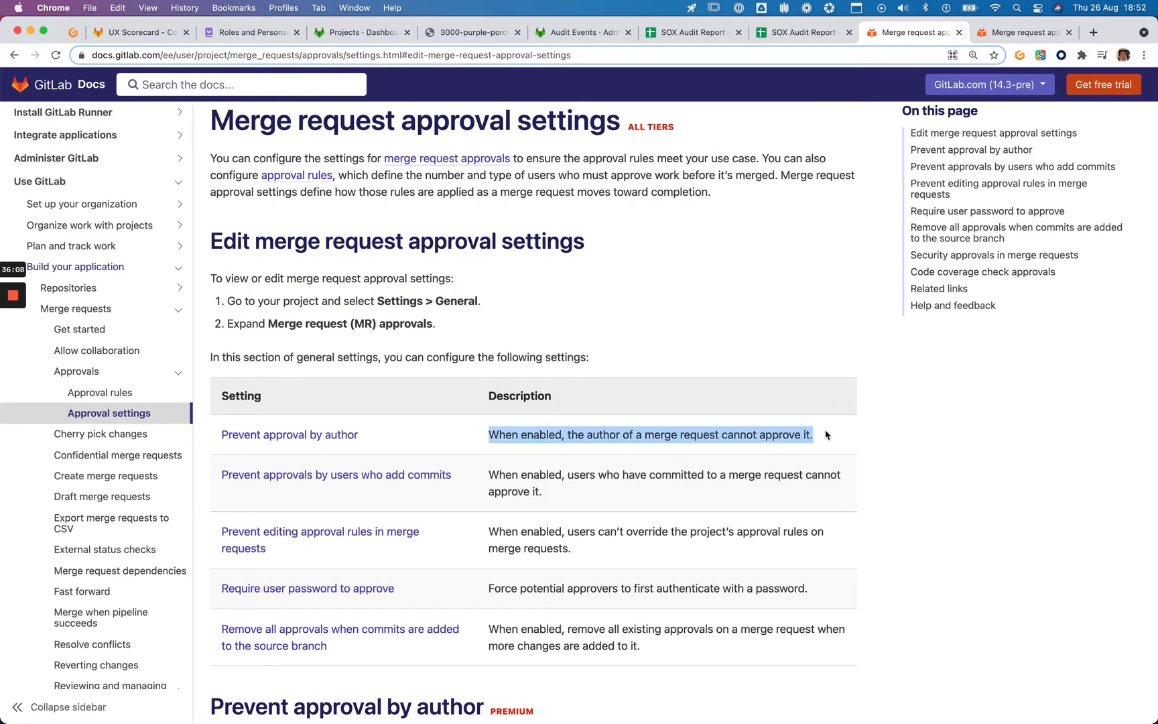
click(685, 38)
In the second SOX Audit Report, bold the reviewers and authors true-to-false entries in J9 and J10
click(778, 33)
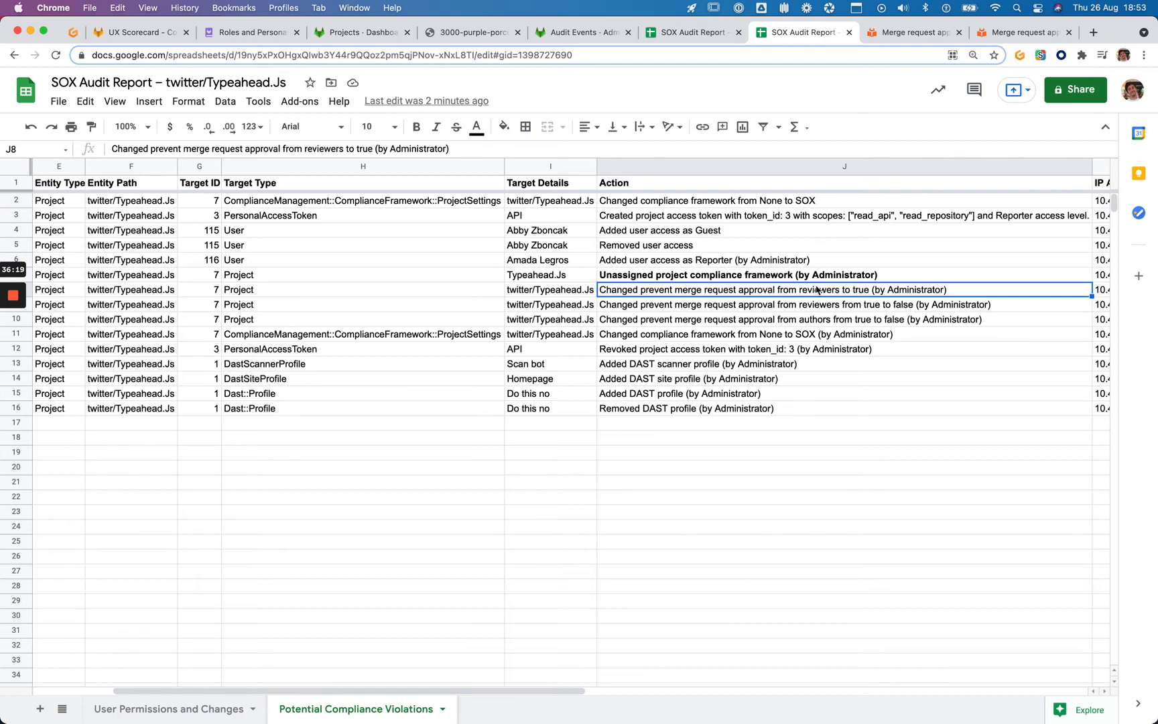
scroll(817, 290, right, 2)
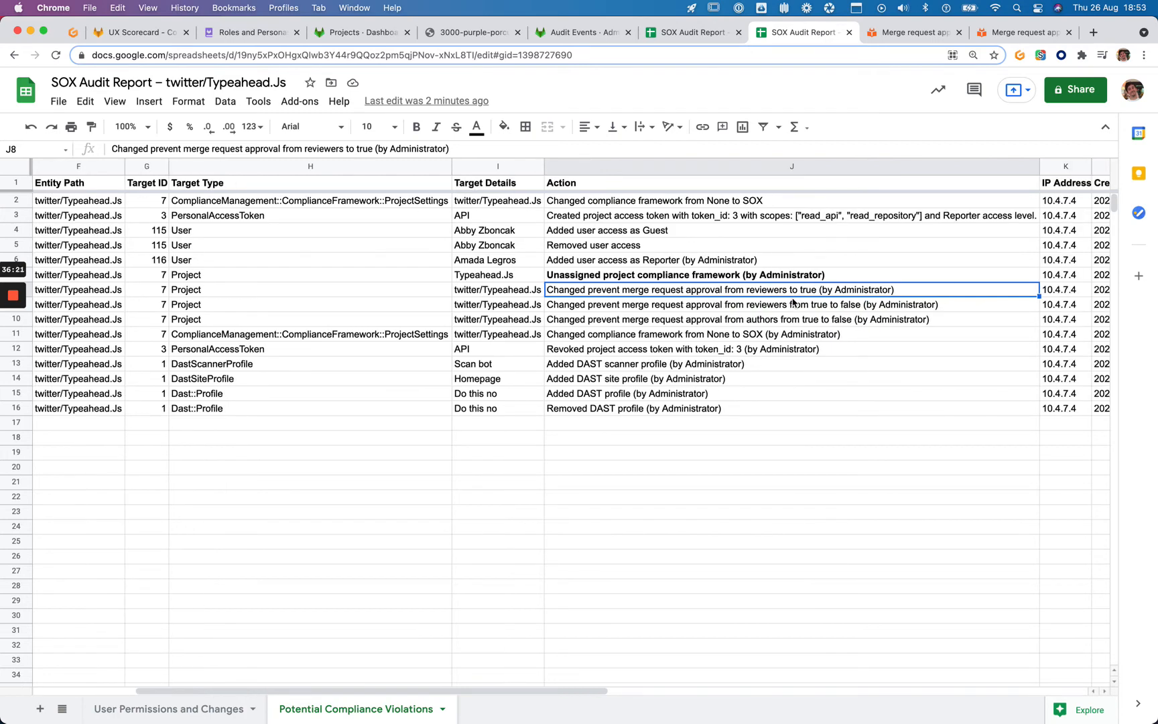
scroll(793, 302, left, 2)
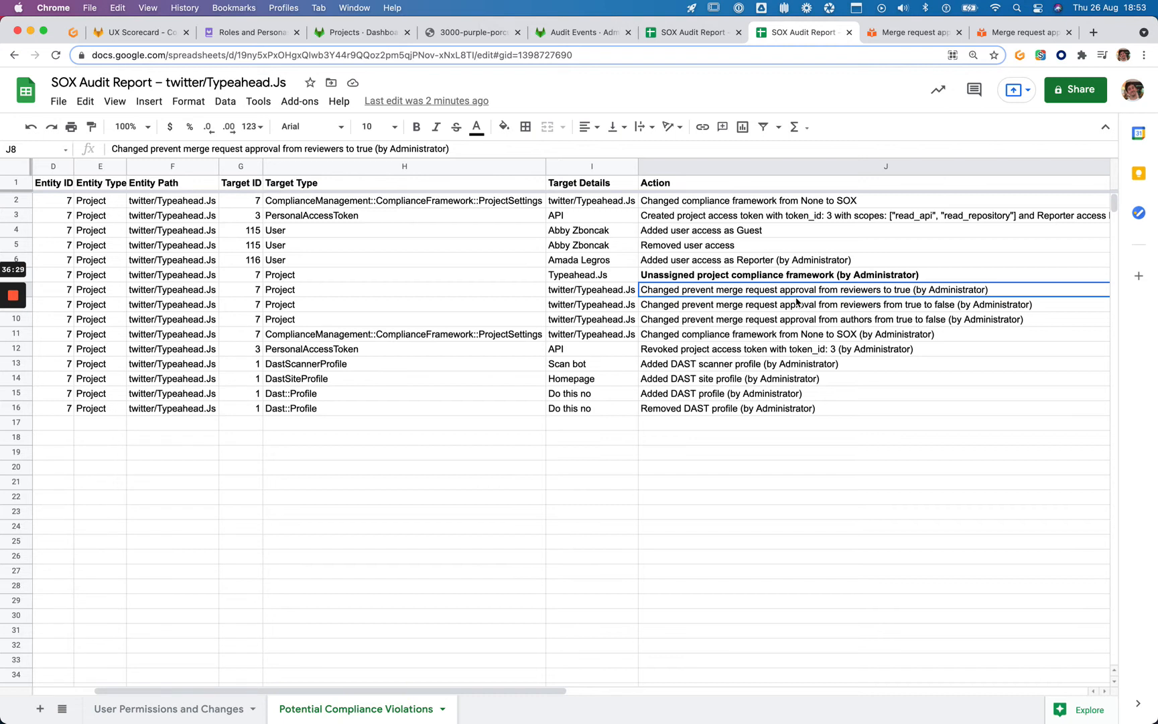
click(713, 309)
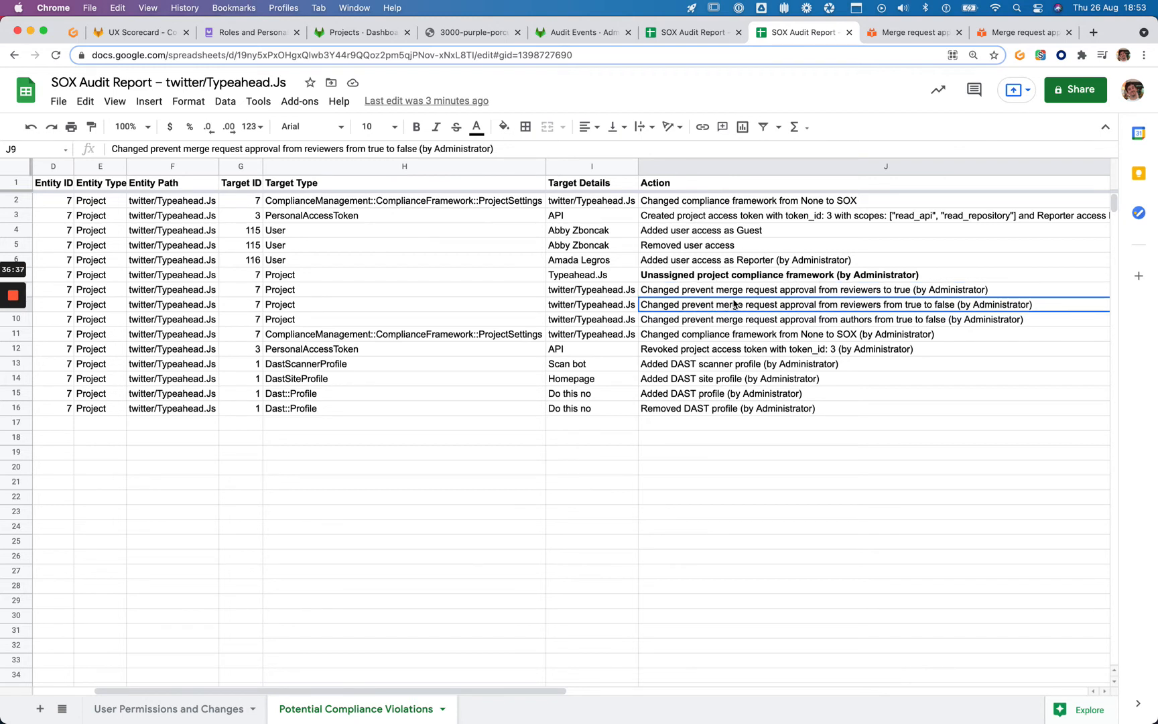
key(cmd+b)
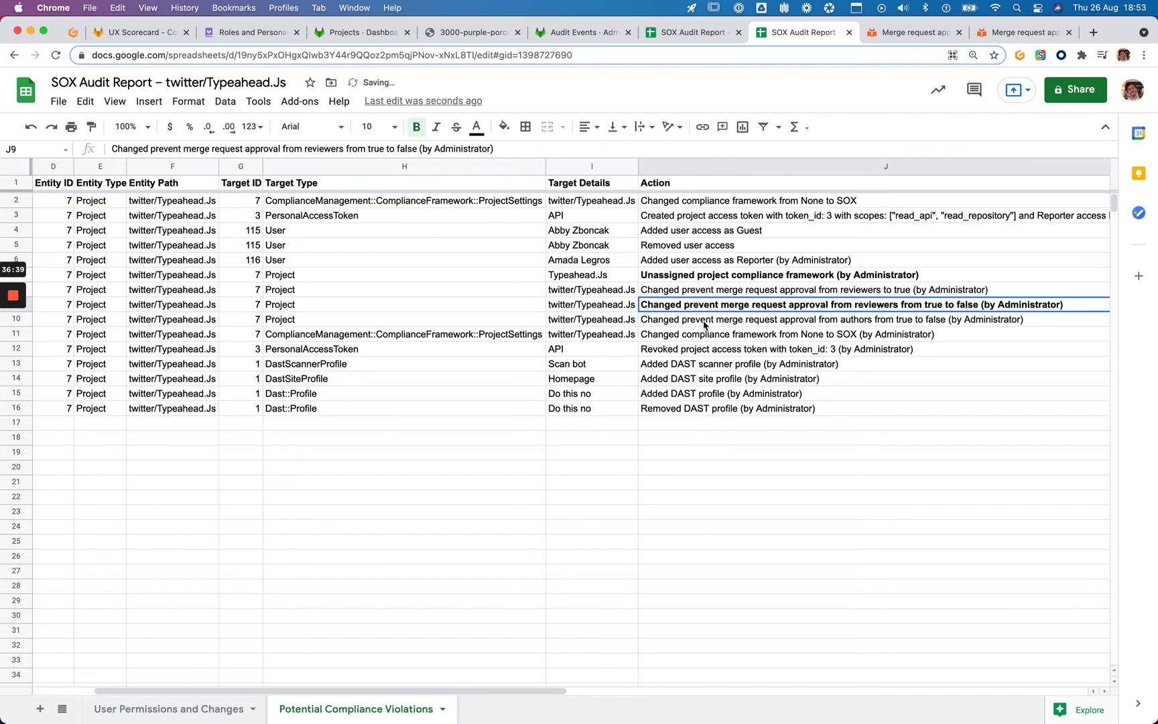
click(774, 323)
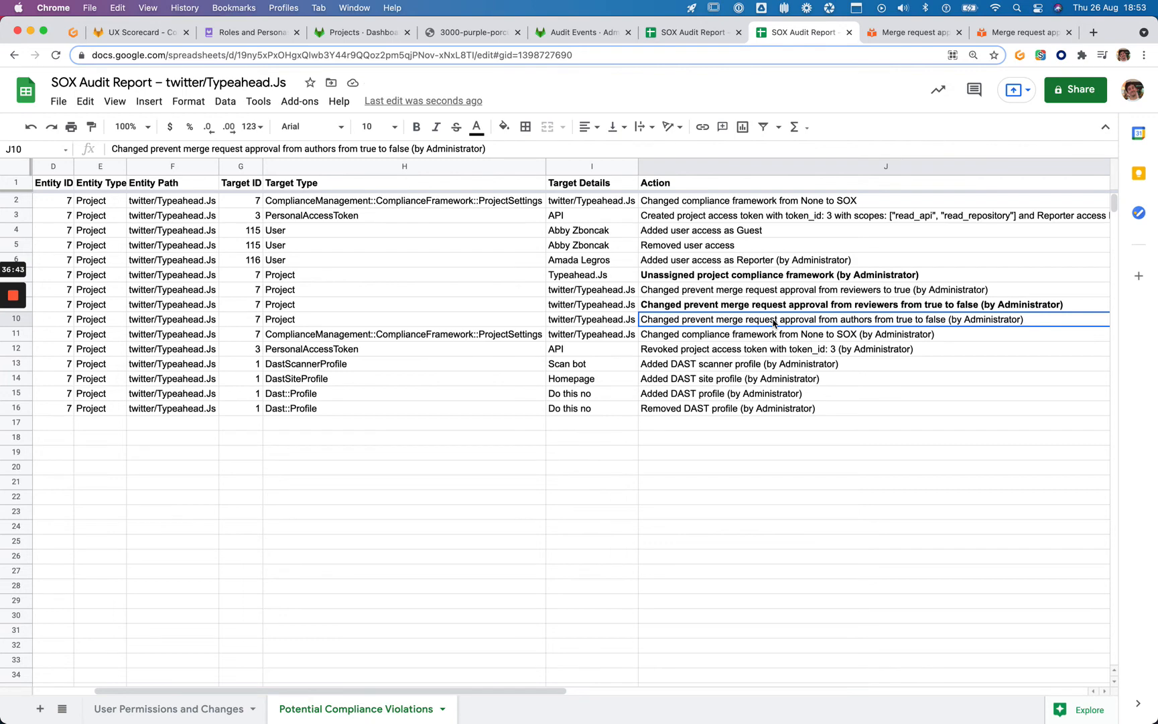
key(super+b)
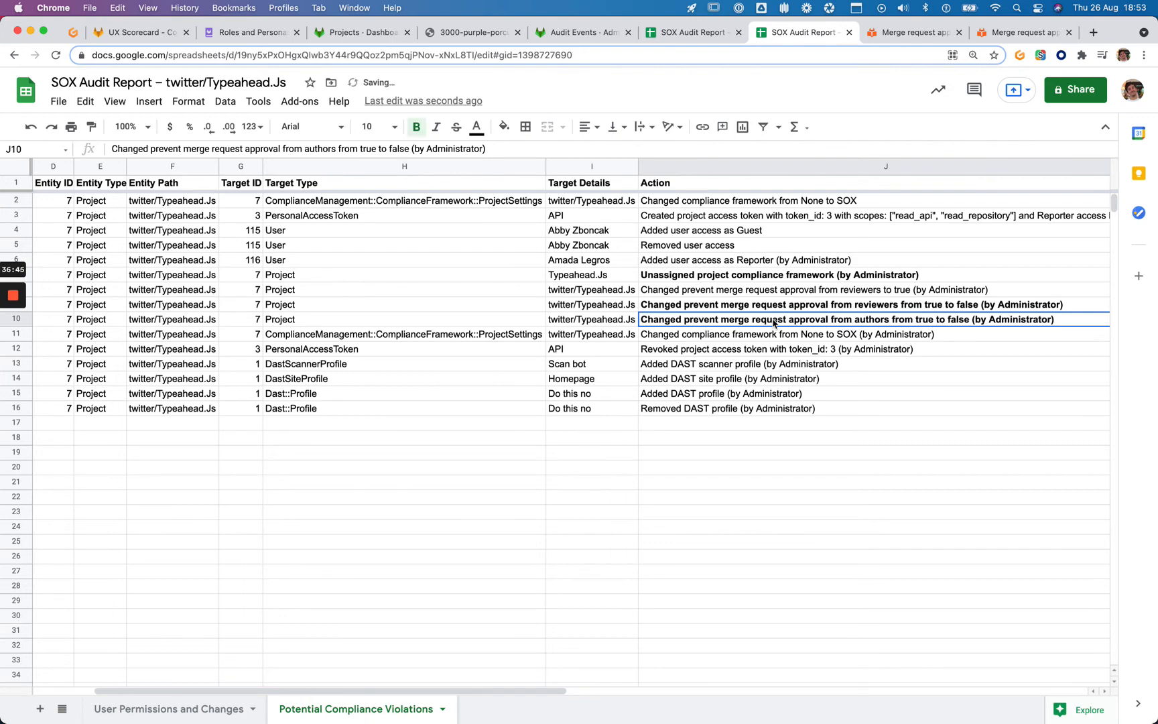
Compare the J8 to J10 action entries and take a screenshot of the audit sheet
key(Up)
key(Up)
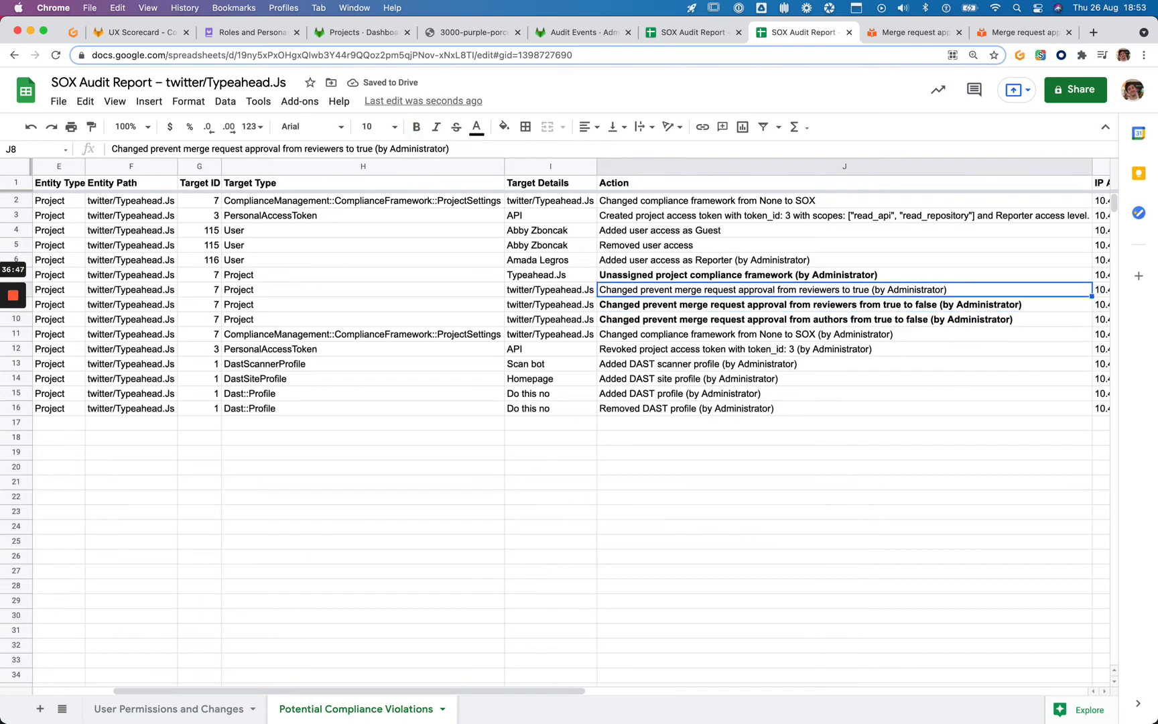
key(Down)
key(Down)
key(Up)
key(Down)
key(Up)
key(Down)
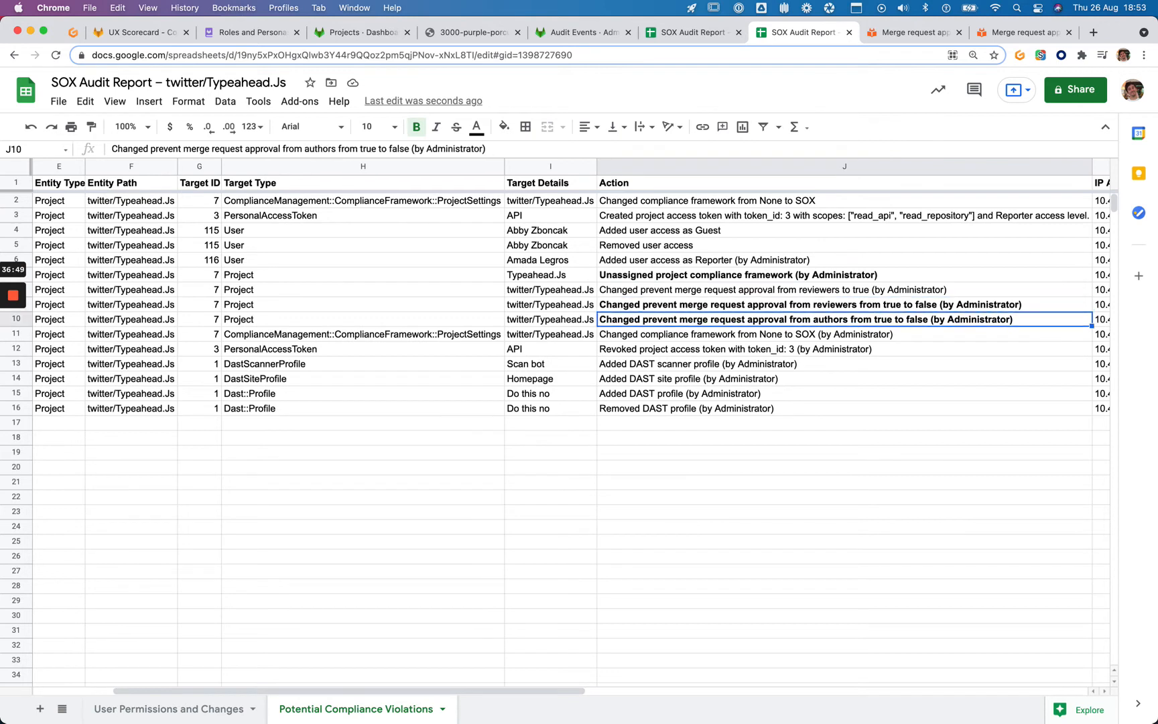
key(Up)
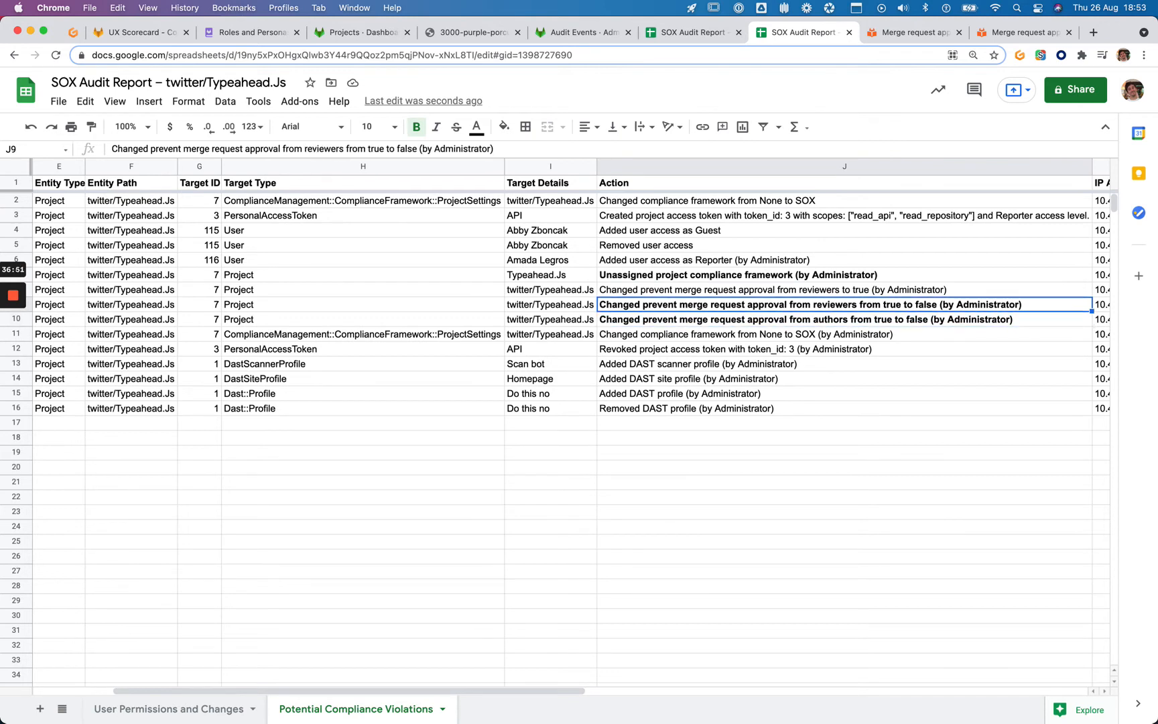
click(845, 319)
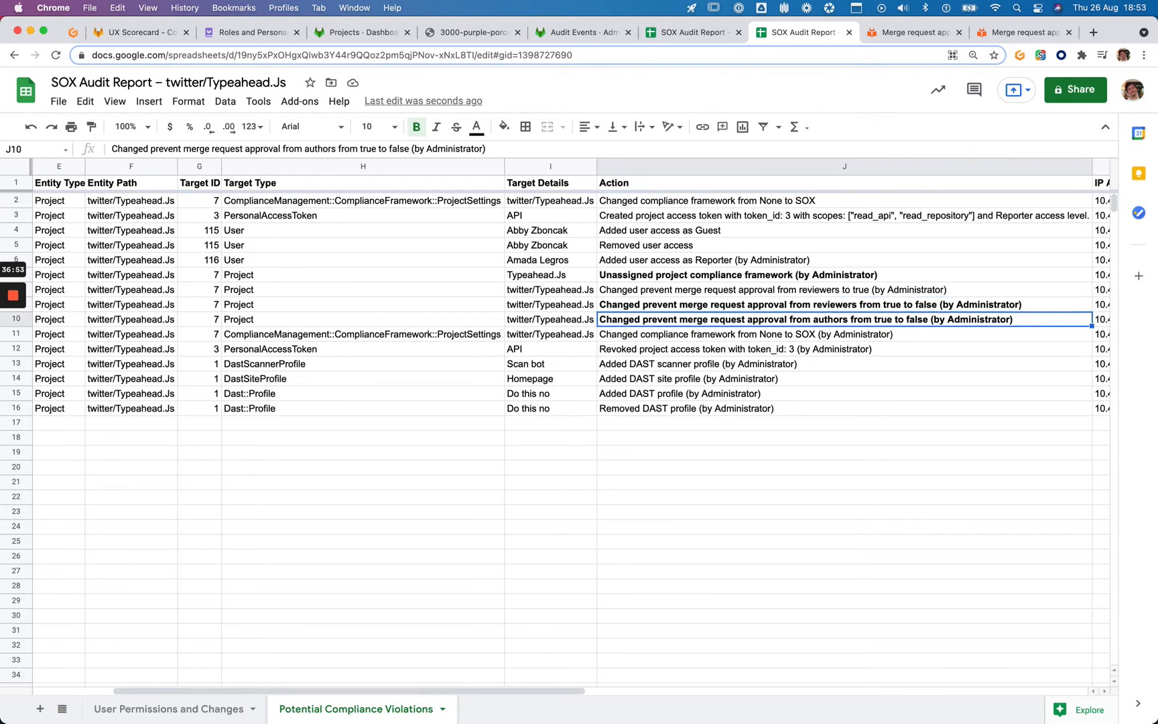
key(super+shift+3)
Compare the compliance framework entries in J2, J7 and J11 and screenshot them
click(710, 335)
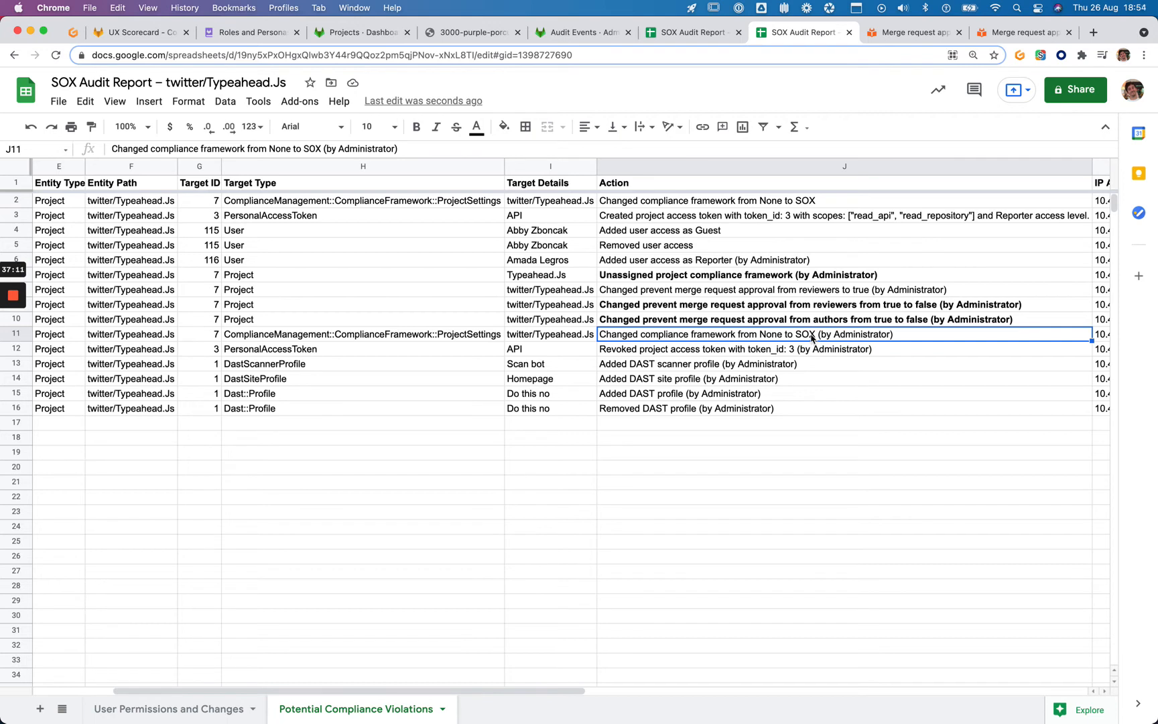
super+click(799, 278)
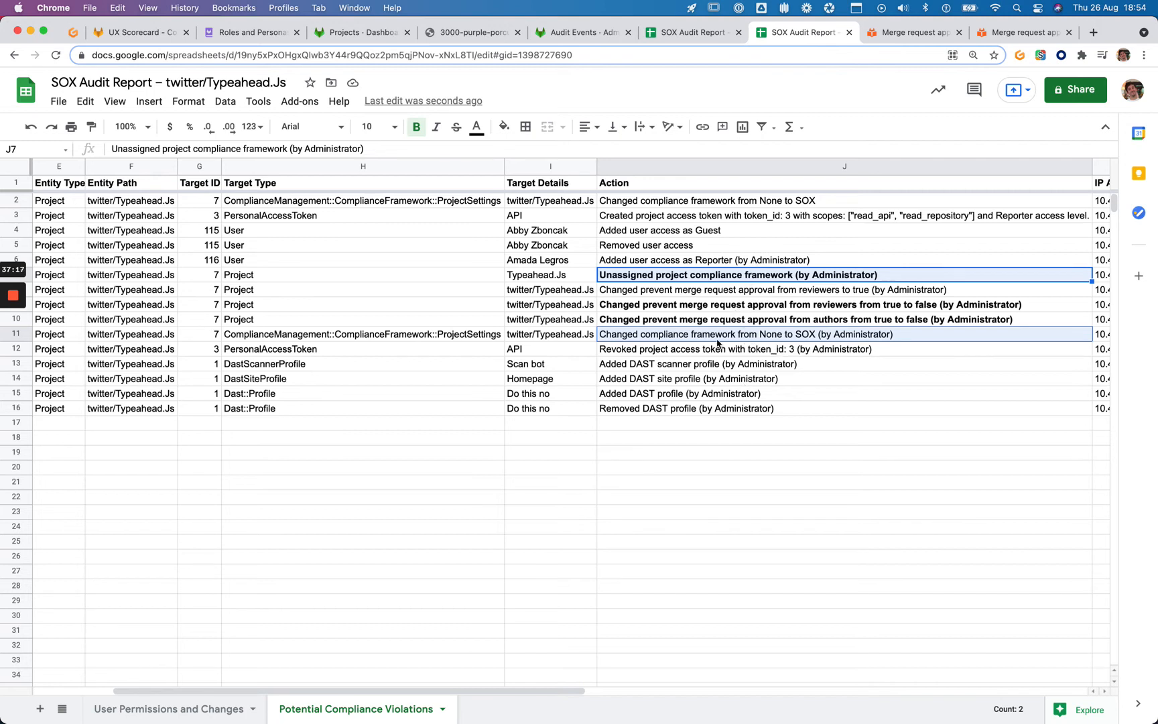
click(679, 201)
scroll(271, 199, left, 5)
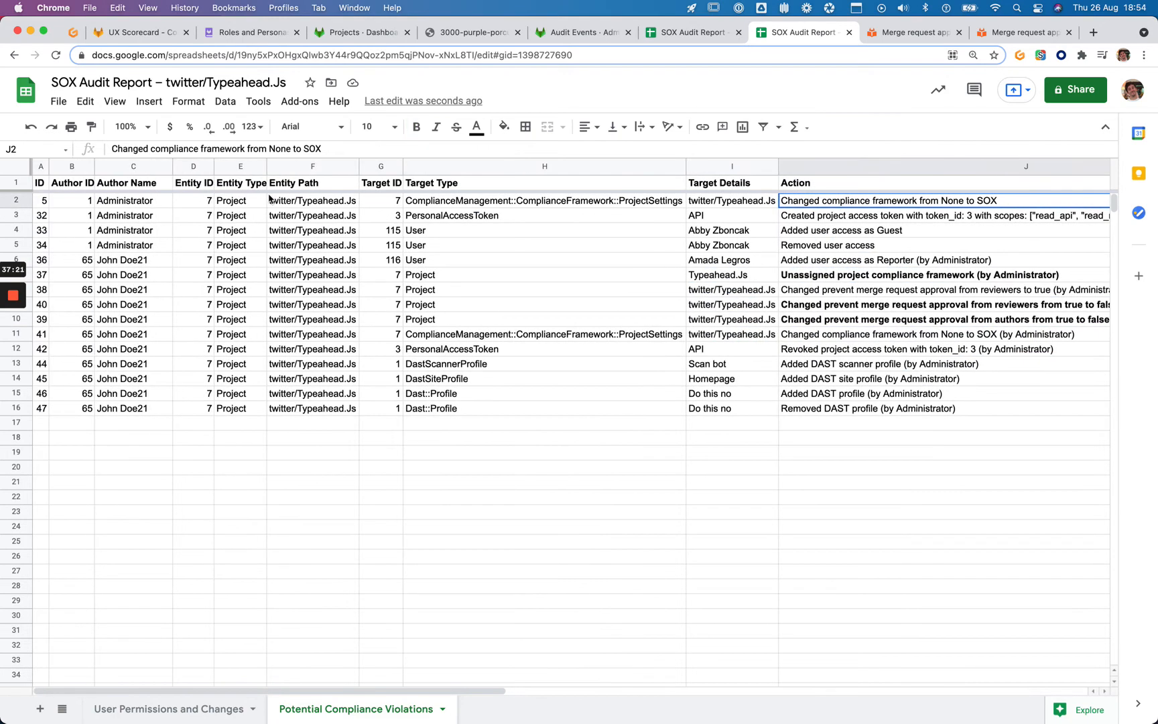
scroll(469, 215, right, 10)
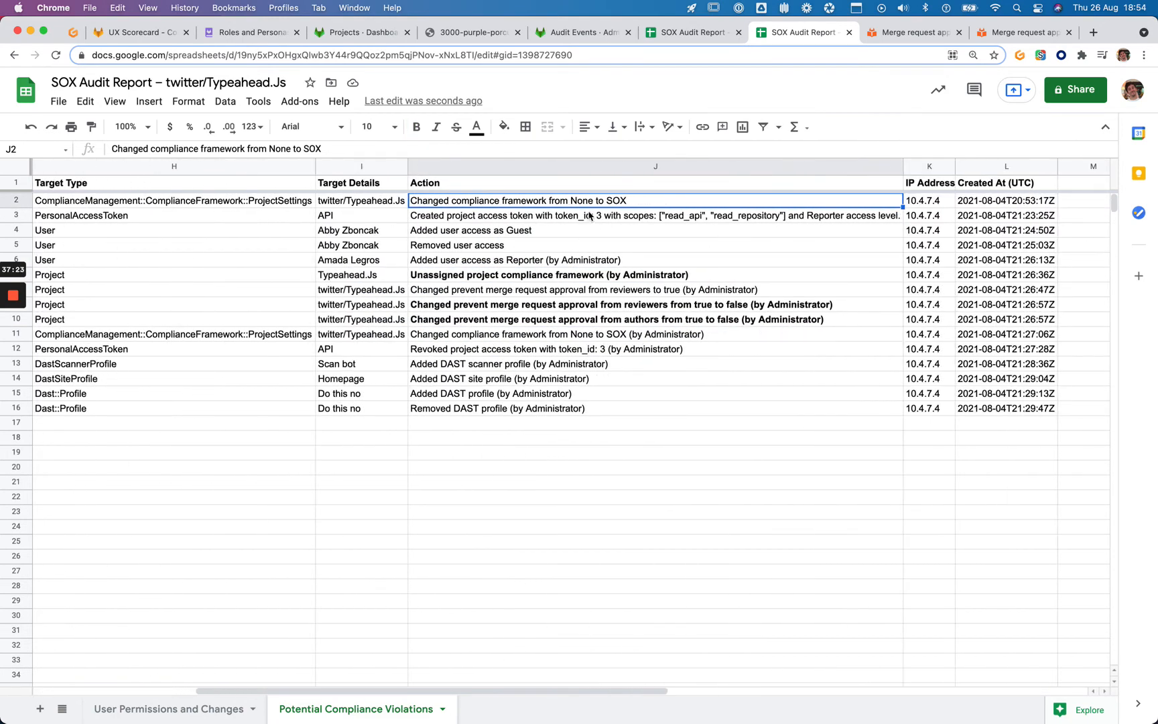
super+click(663, 335)
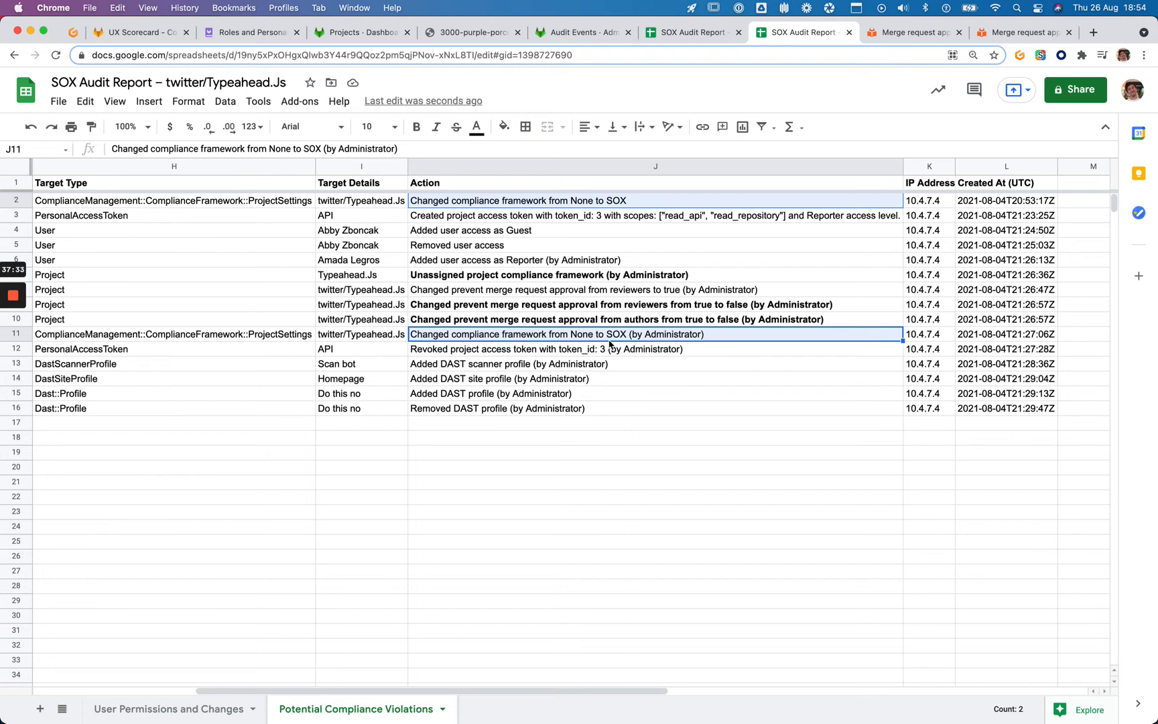
super+click(628, 276)
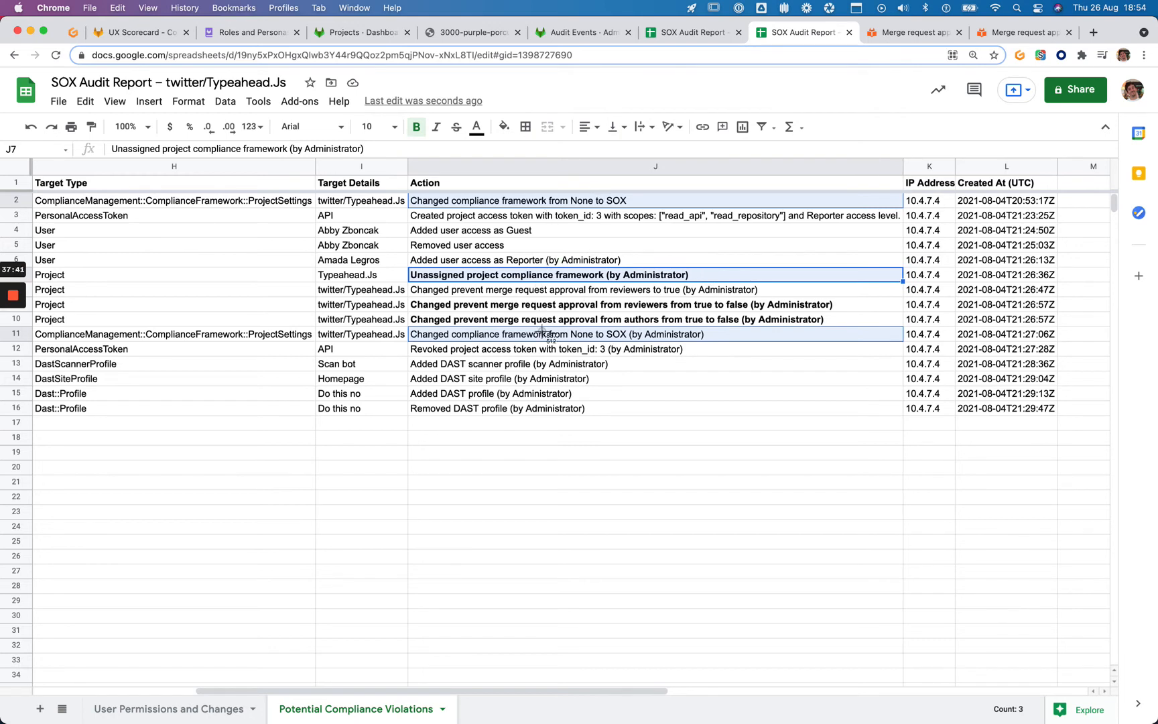
key(super+shift+3)
Bold the J11 'Changed compliance framework from None to SOX' entry
click(543, 335)
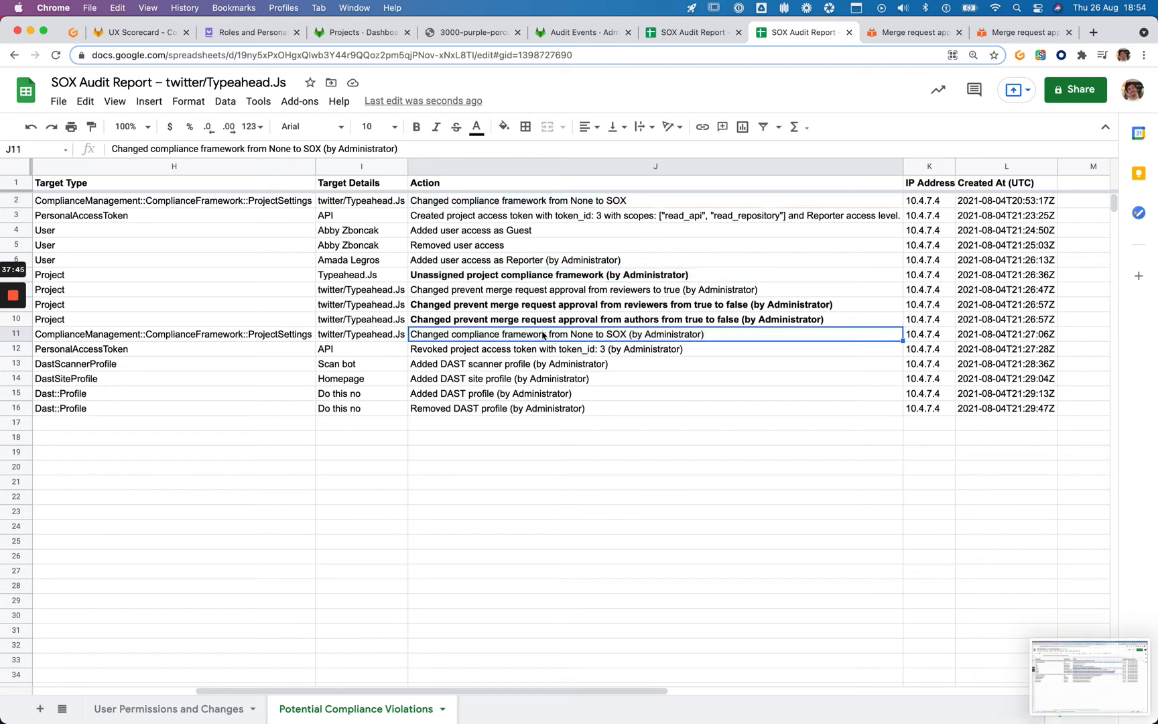
key(super+b)
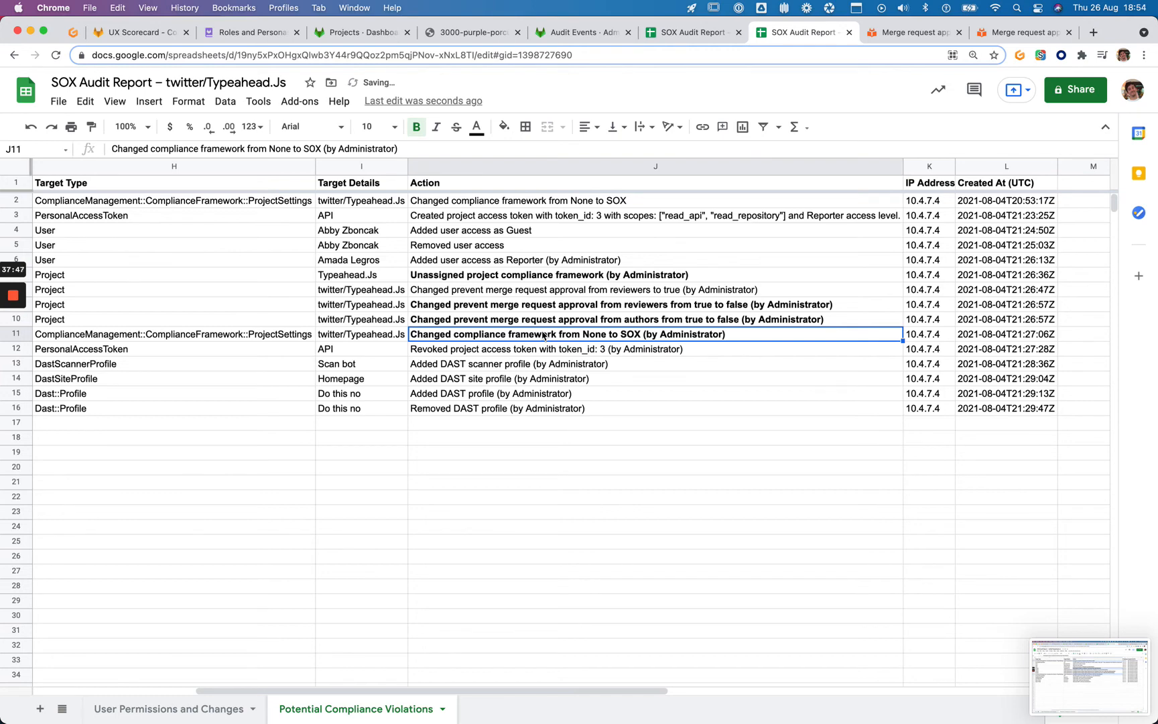
scroll(544, 335, left, 5)
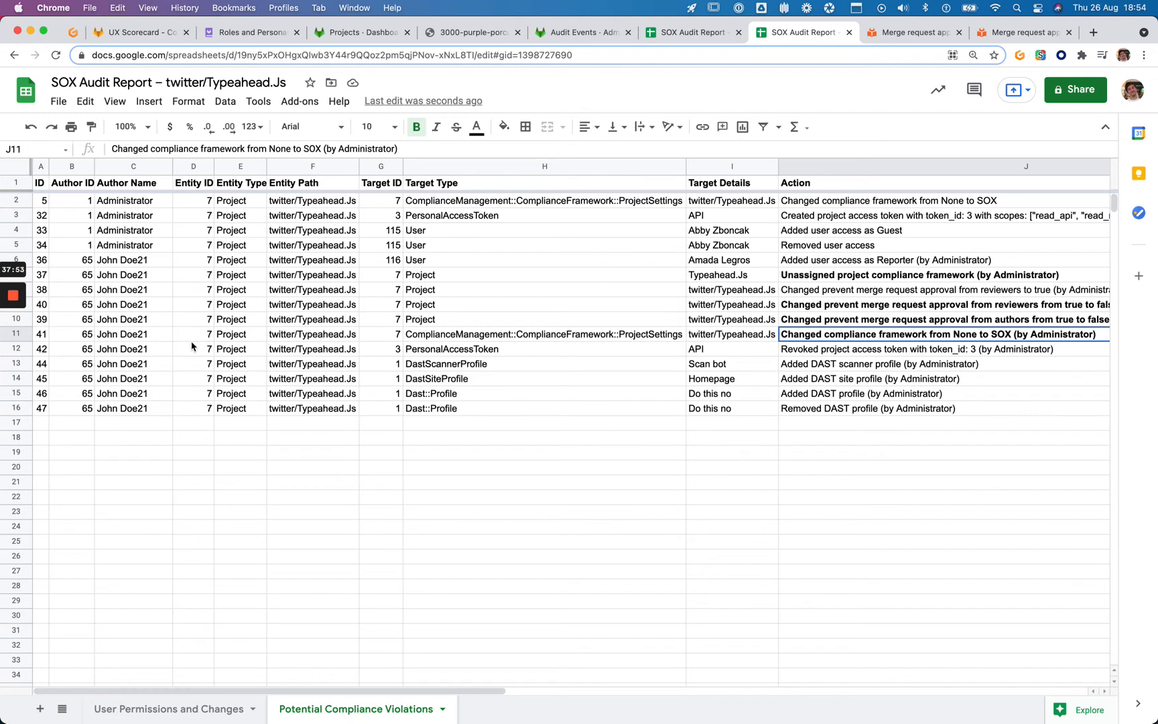
Review the token, Reporter access, compliance framework and DAST profile actions in the Action column
click(802, 354)
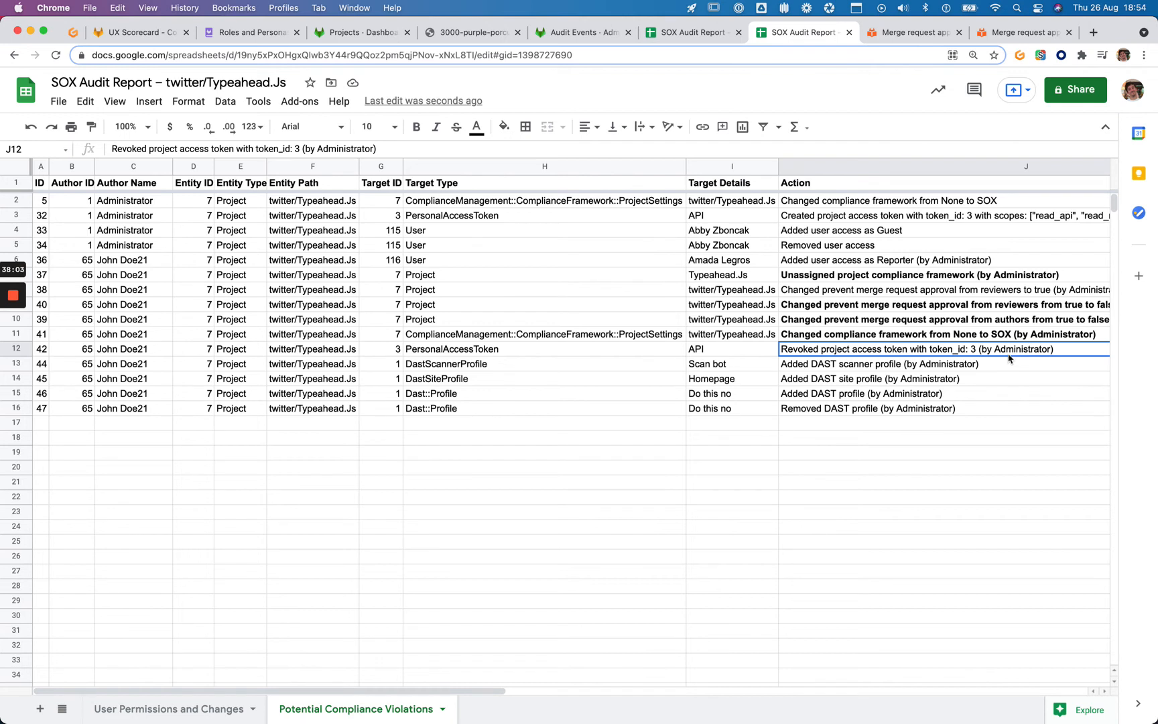
click(967, 367)
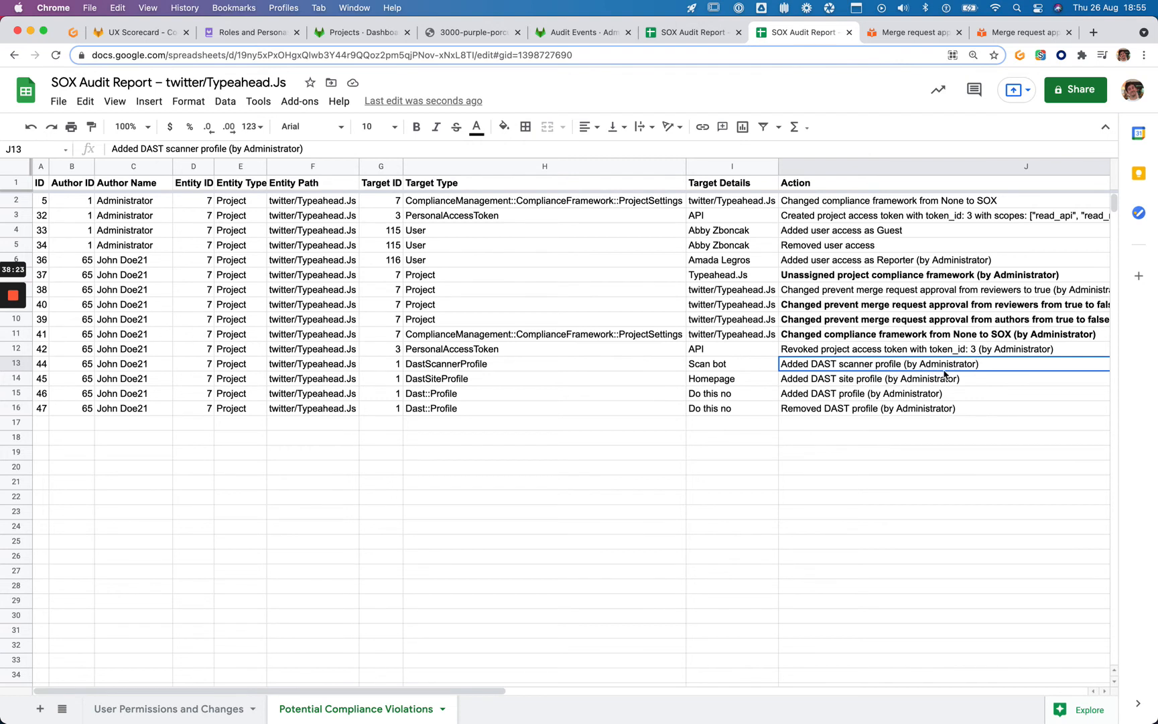
scroll(894, 375, right, 2)
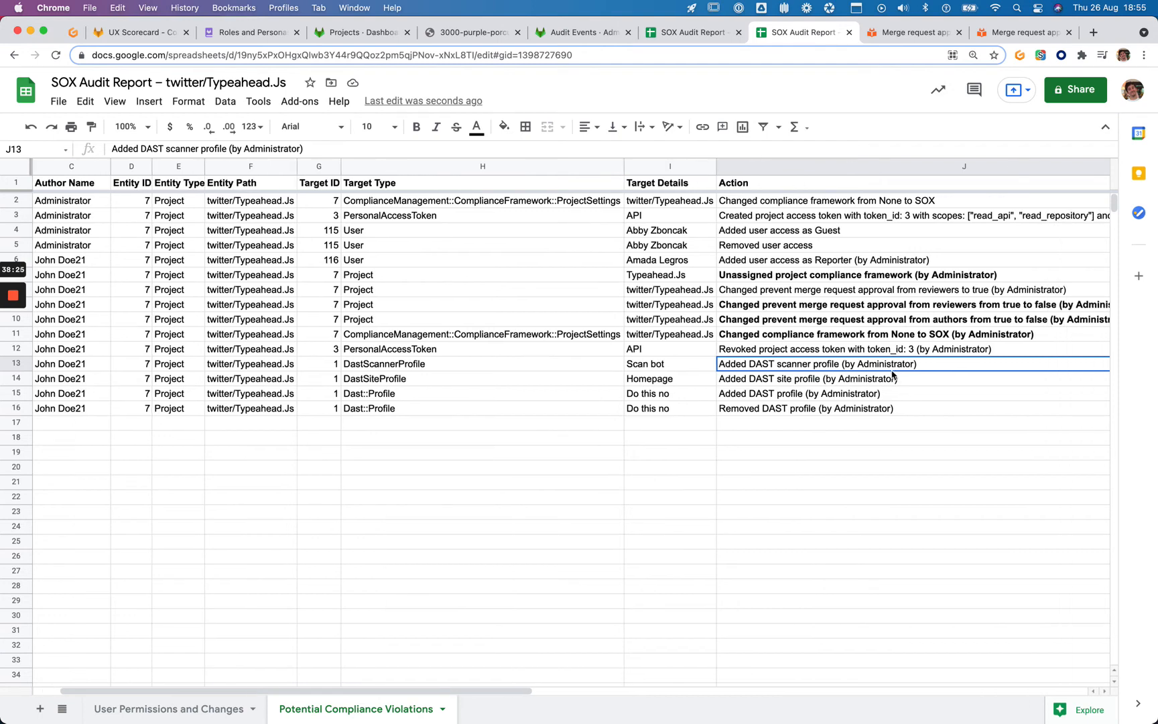
scroll(733, 358, left, 2)
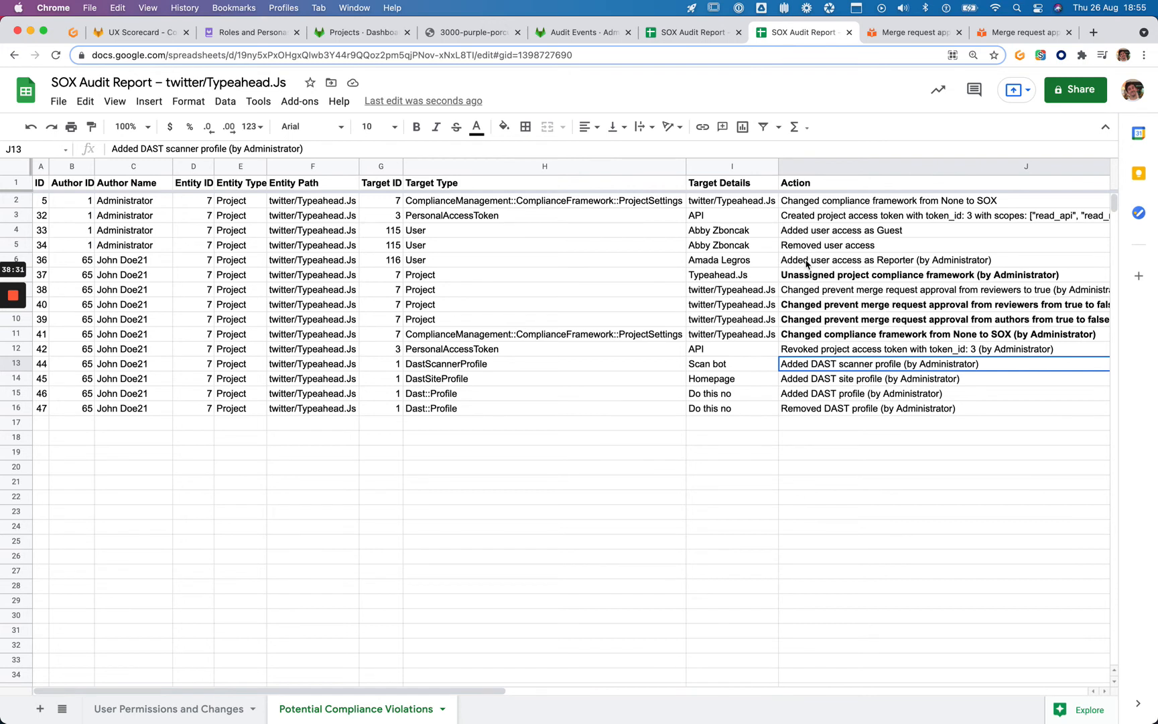
click(719, 263)
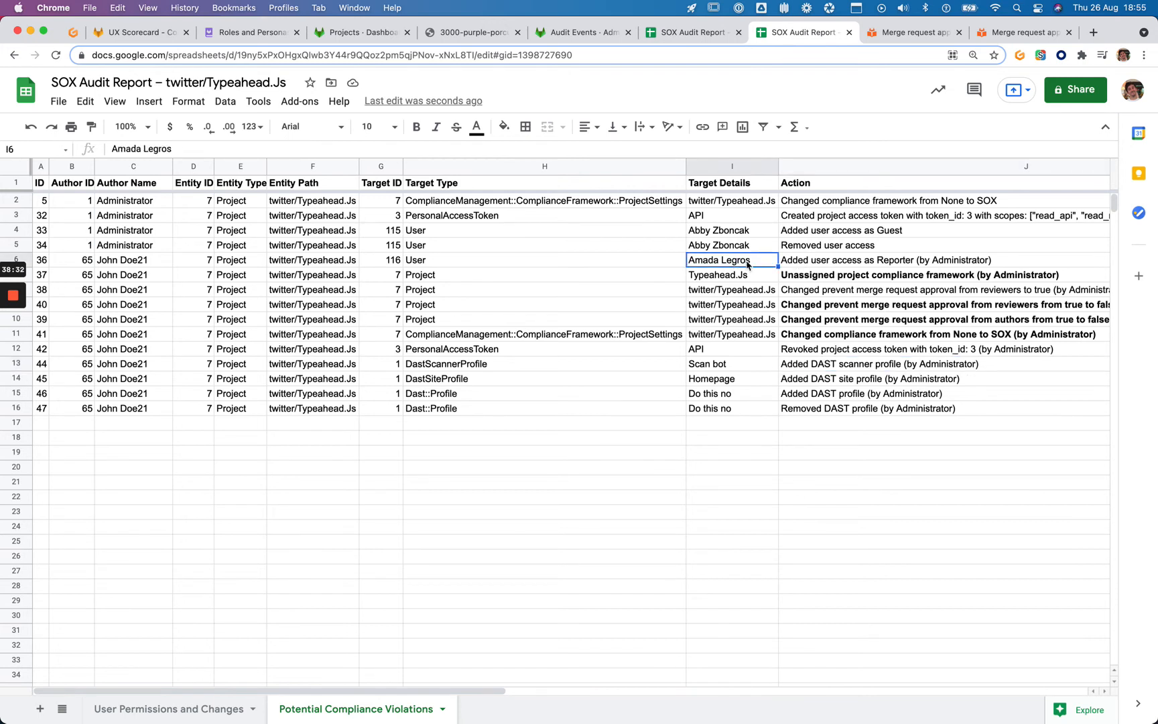
click(904, 263)
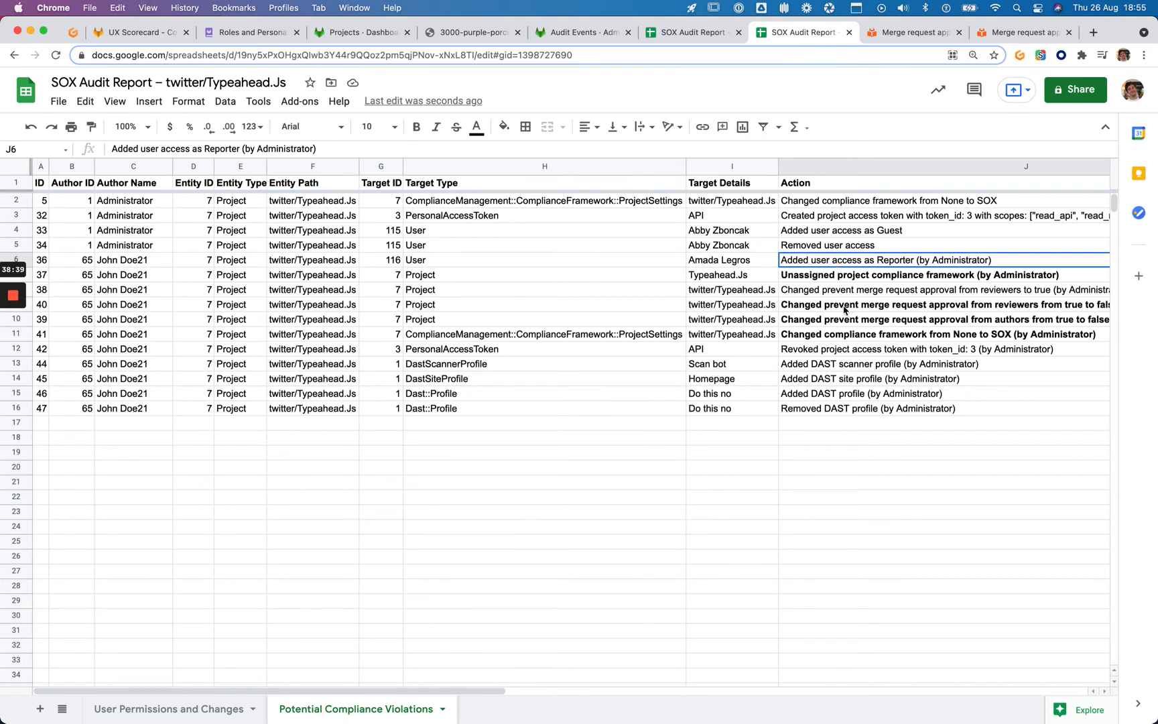
scroll(843, 313, right, 1)
click(843, 281)
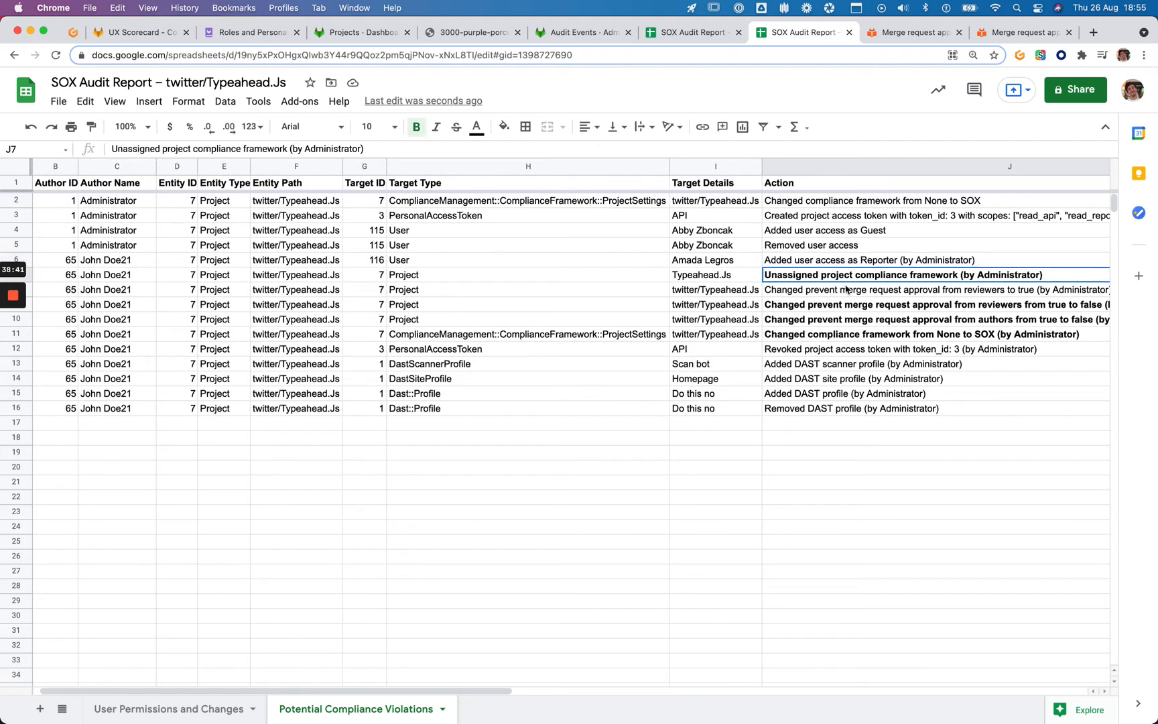
scroll(864, 305, right, 1)
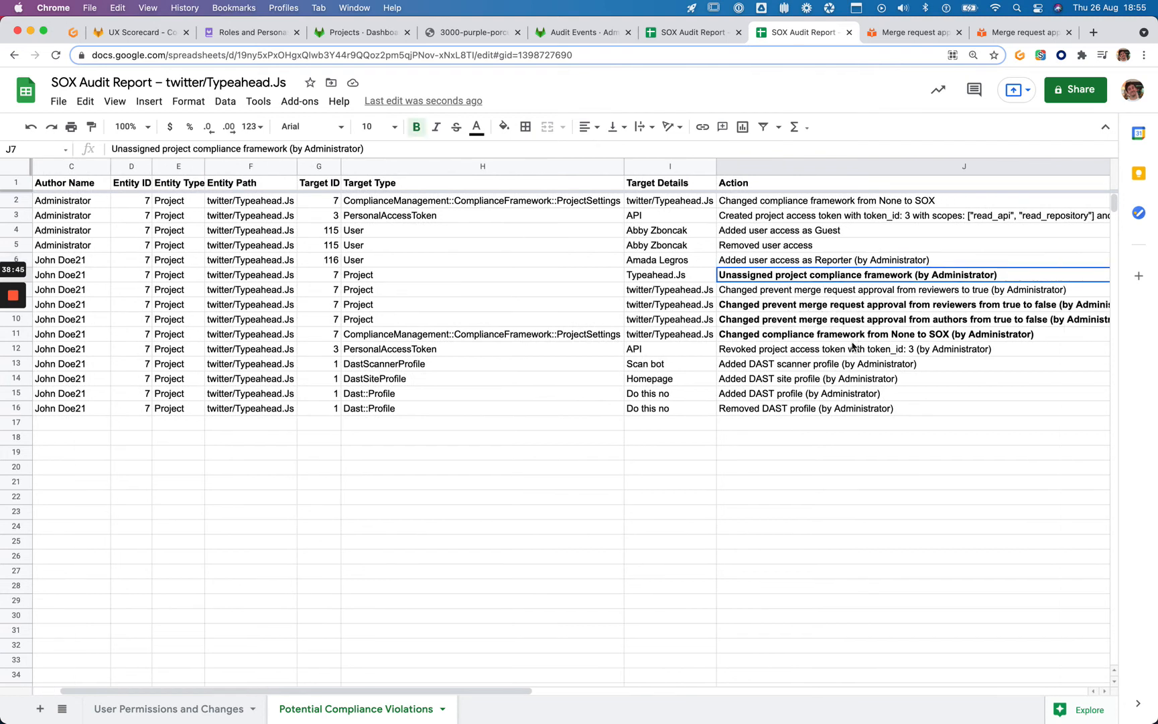
scroll(786, 373, left, 1)
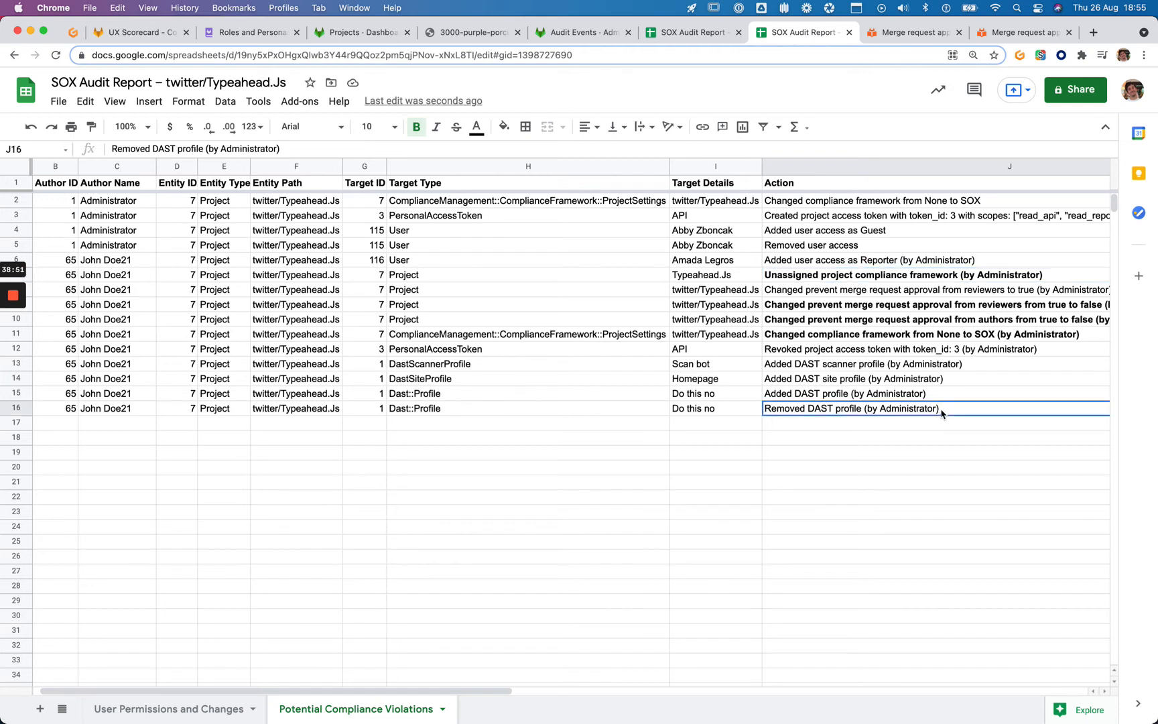
click(917, 408)
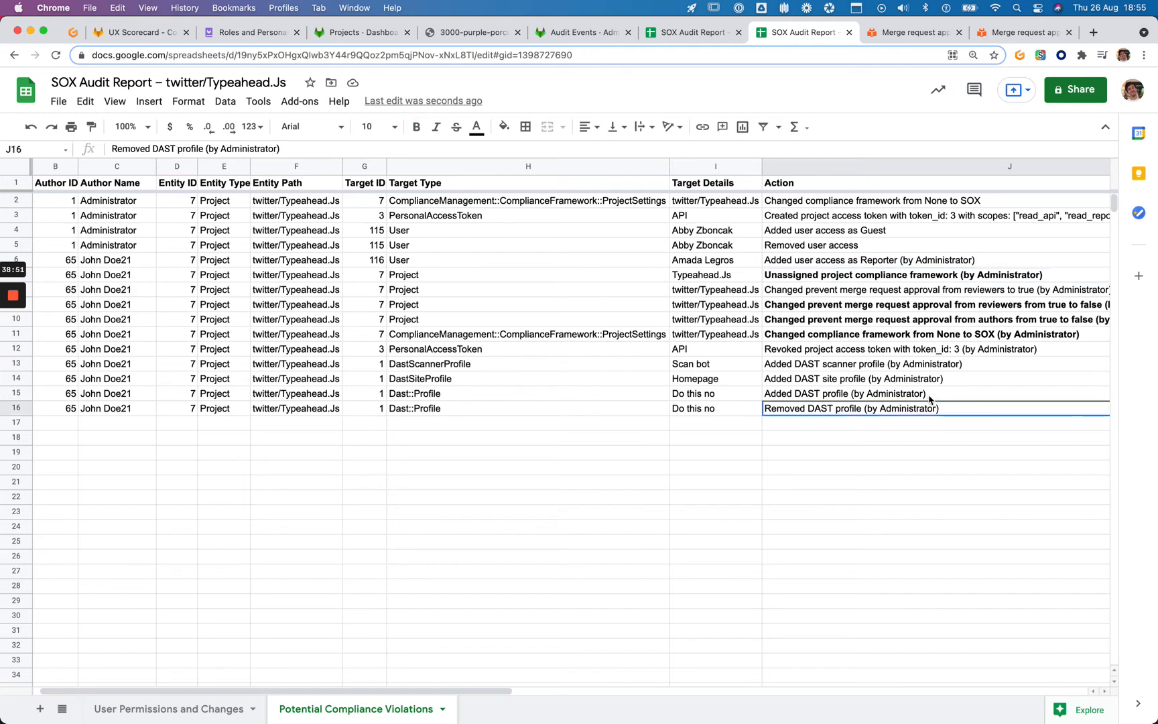
click(861, 362)
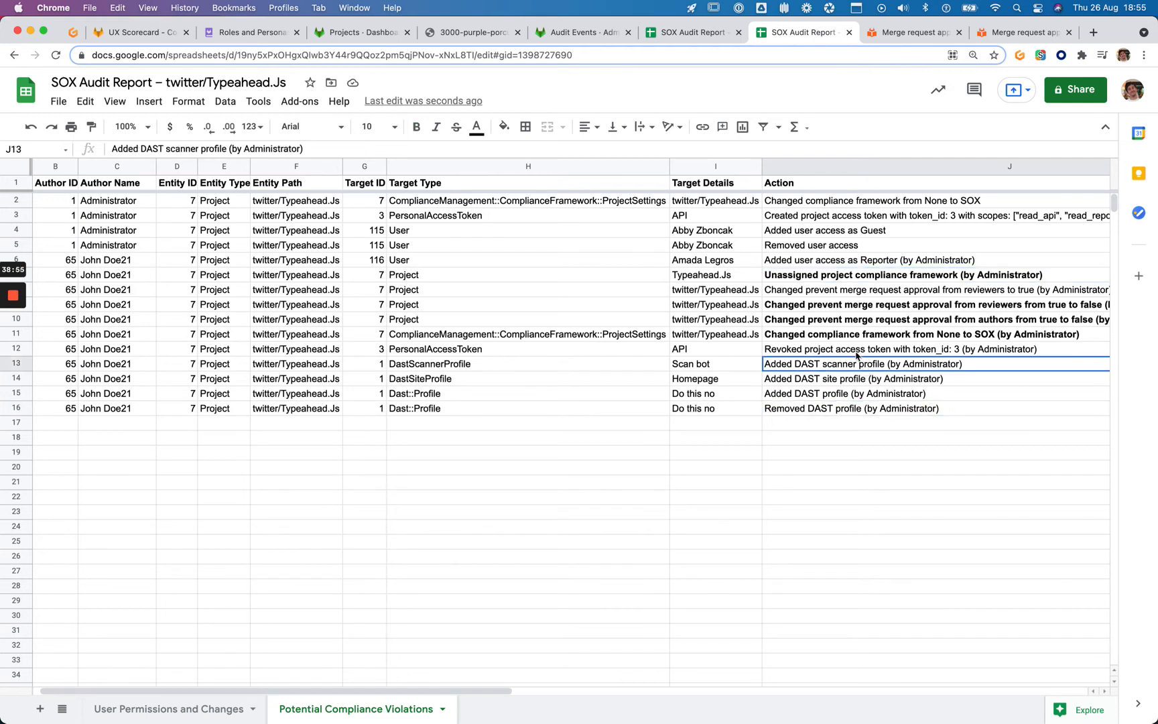
Bold the J12:J16 action entries, from the revoked project access token to the removed DAST profile
drag(857, 354, 861, 410)
key(ctrl+b)
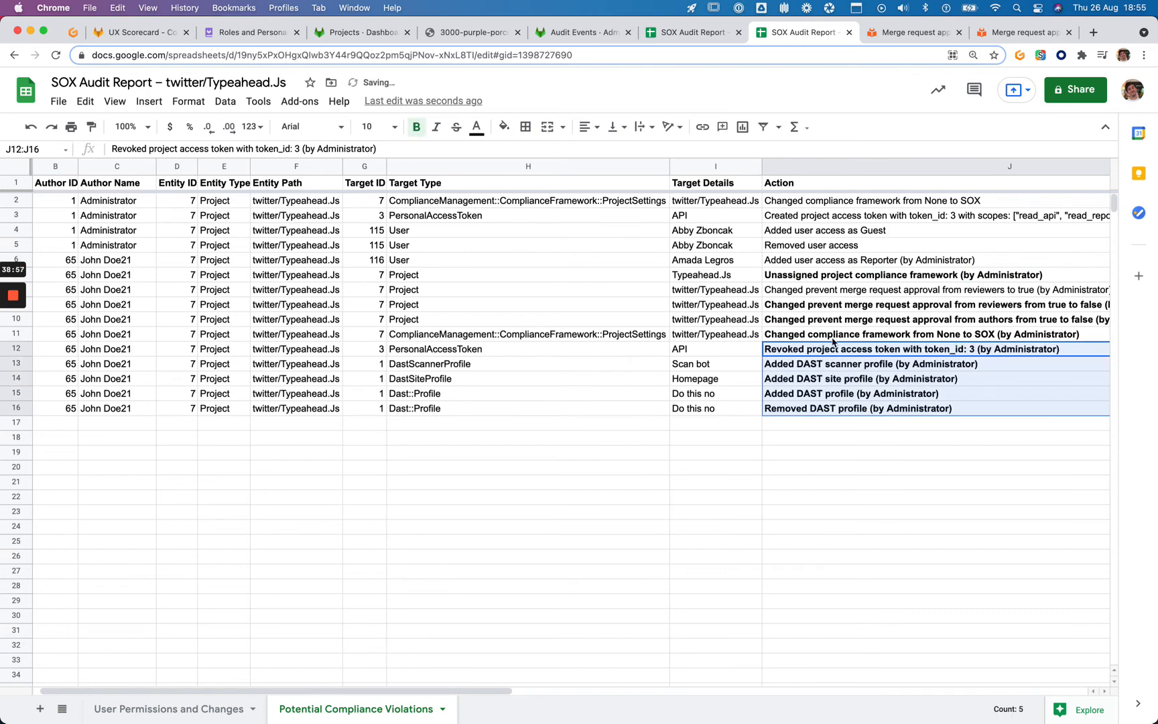
click(832, 339)
scroll(831, 341, right, 5)
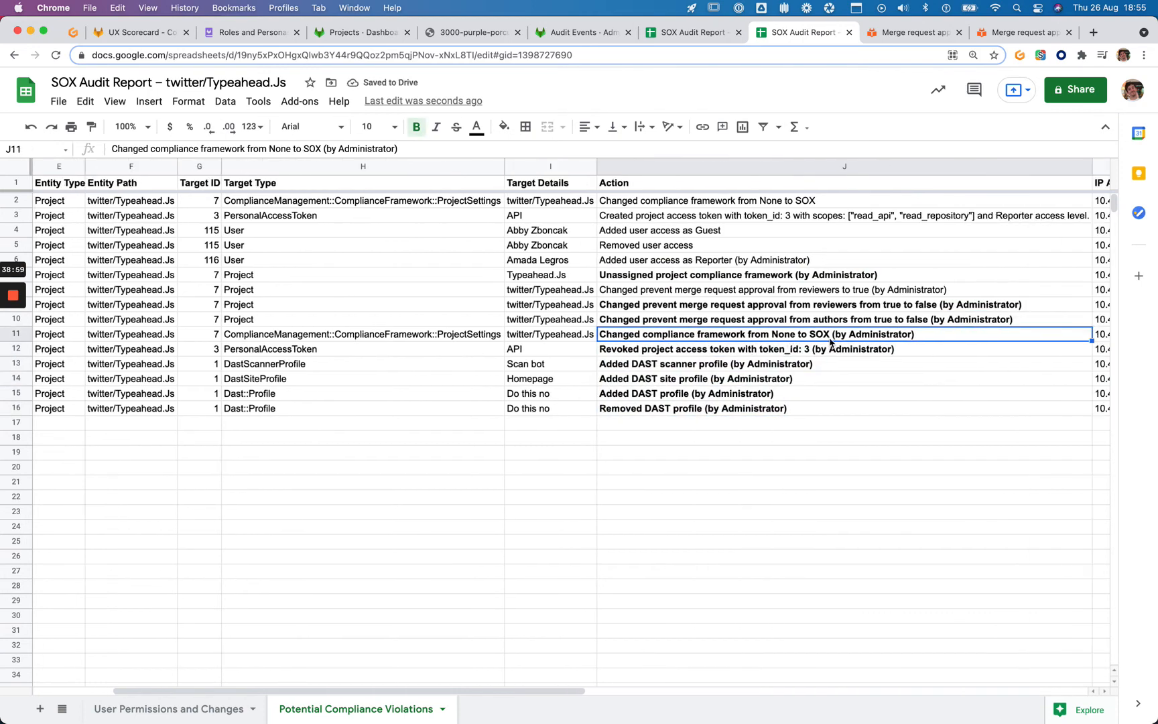
click(777, 294)
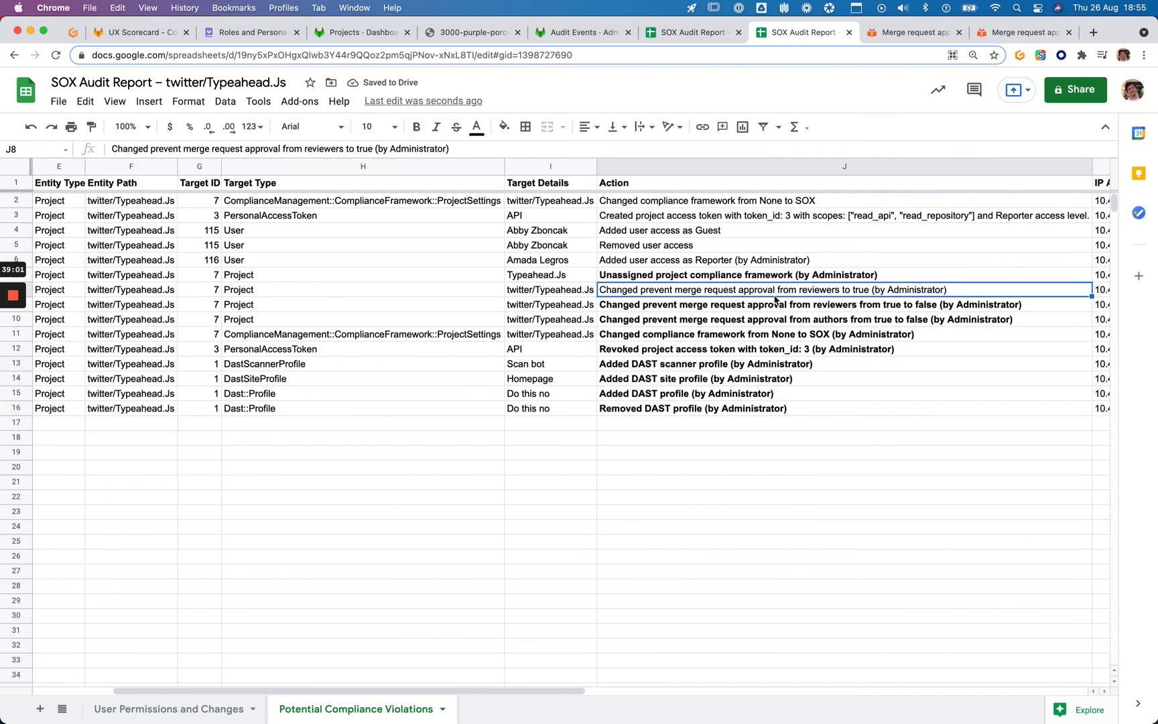
scroll(775, 299, left, 5)
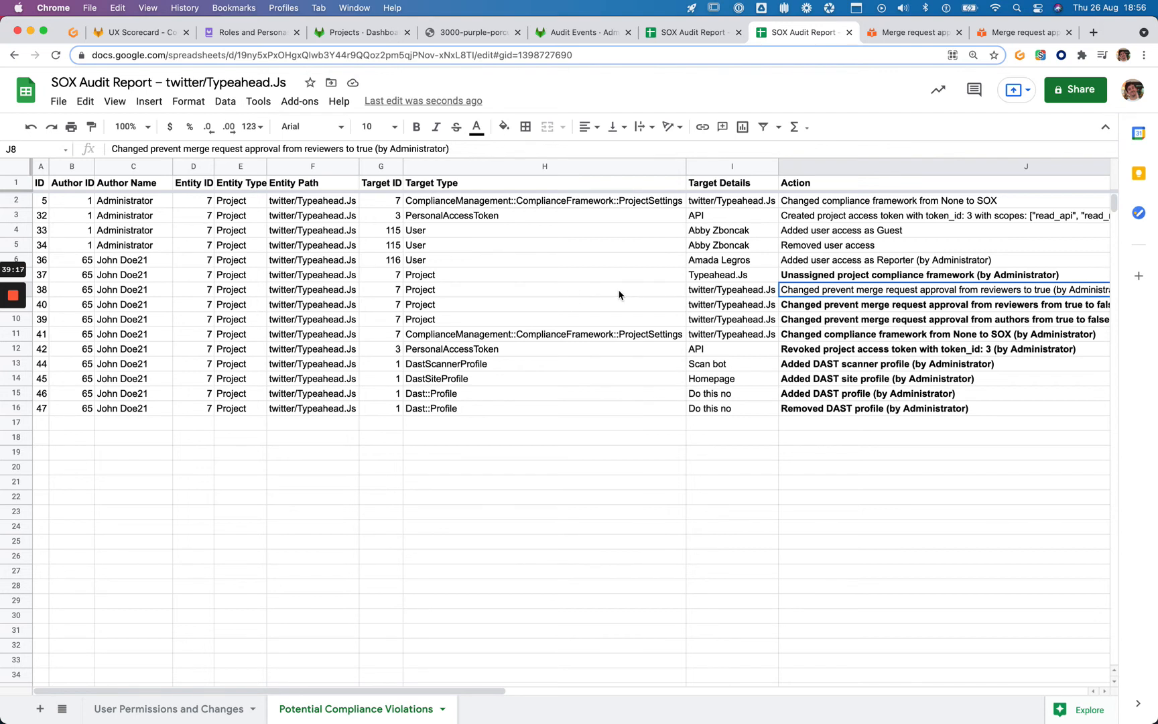
Delete row 8, the ID 38 entry
key(Left)
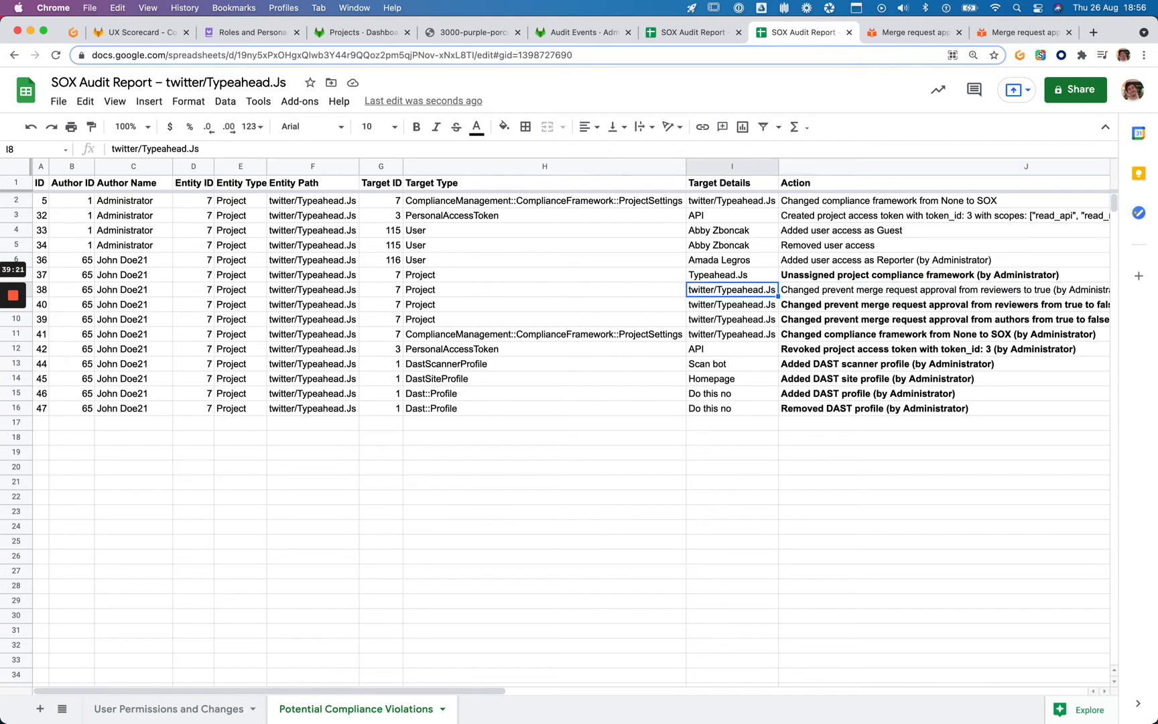
mouse_move(37, 292)
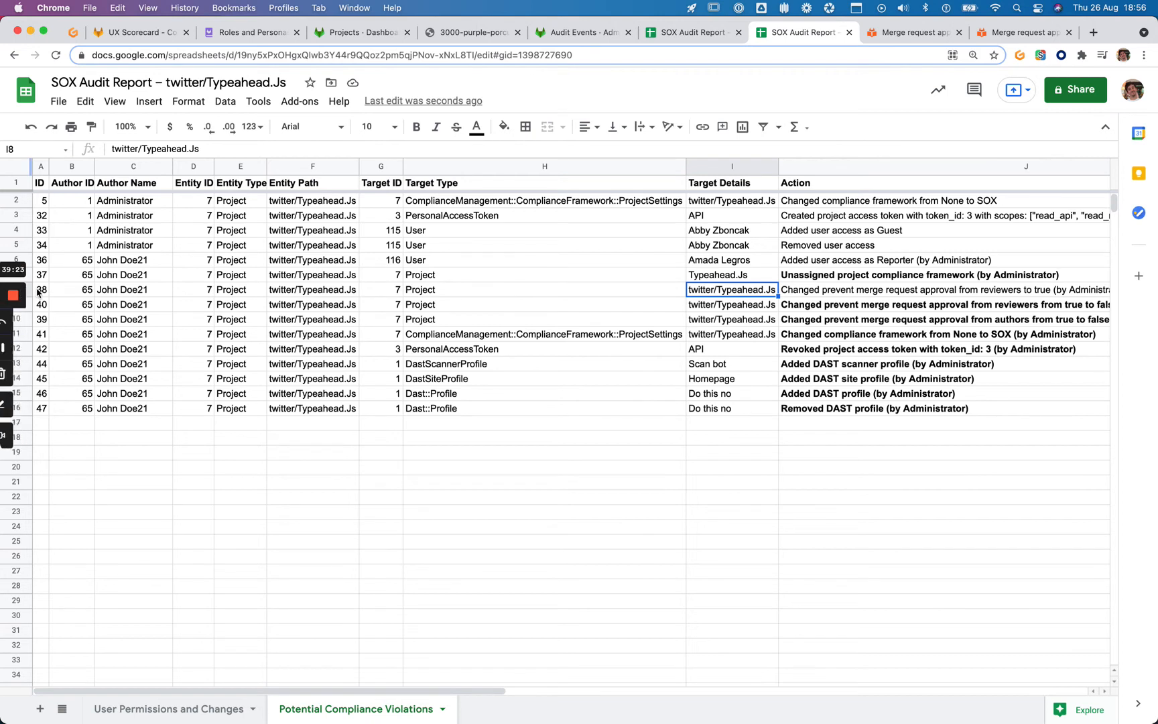
scroll(37, 292, down, 1)
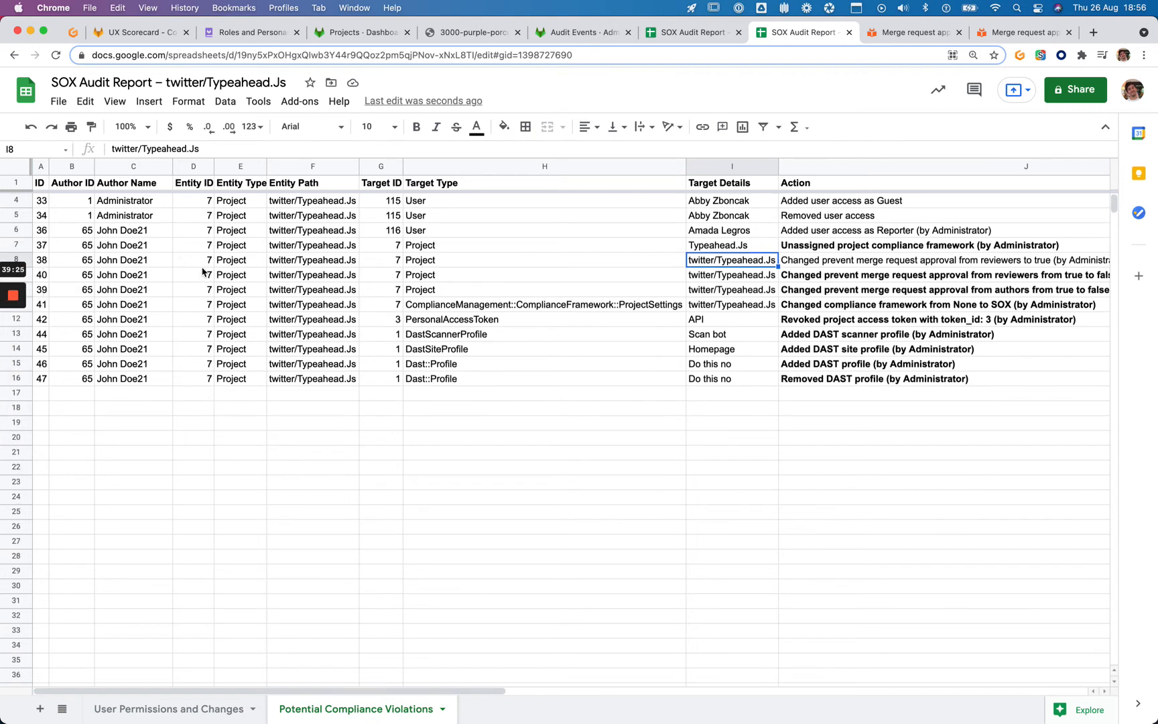
key(Left)
key(super+shift+Left)
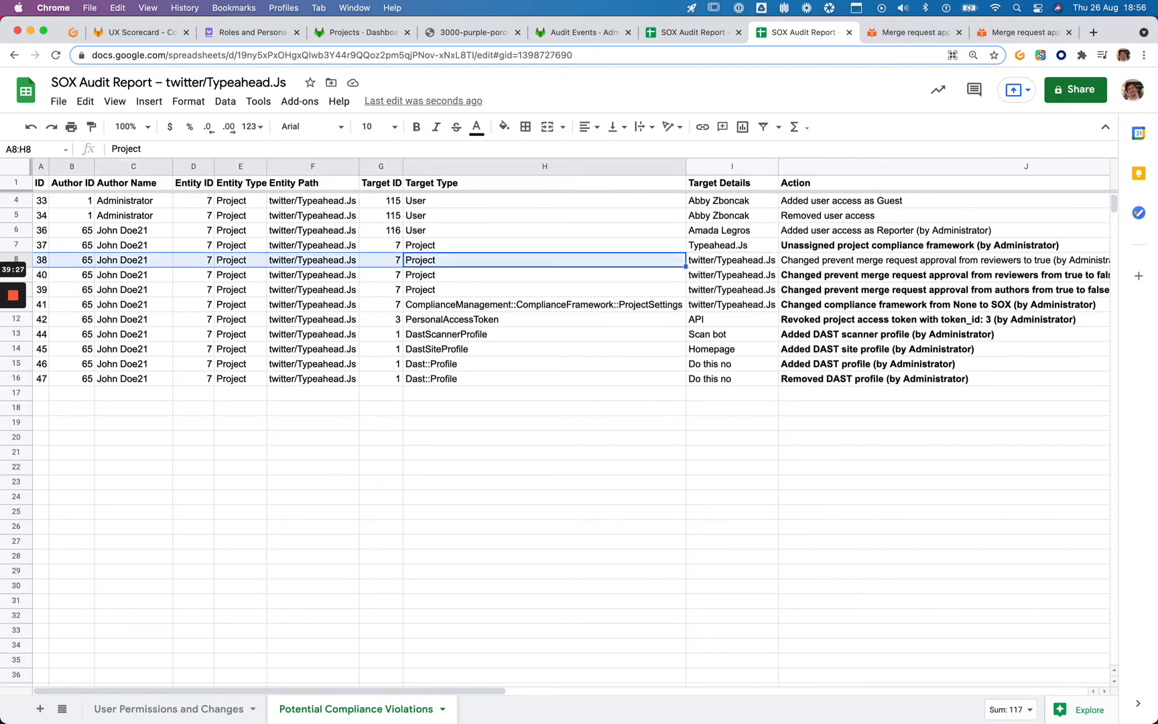
mouse_move(26, 264)
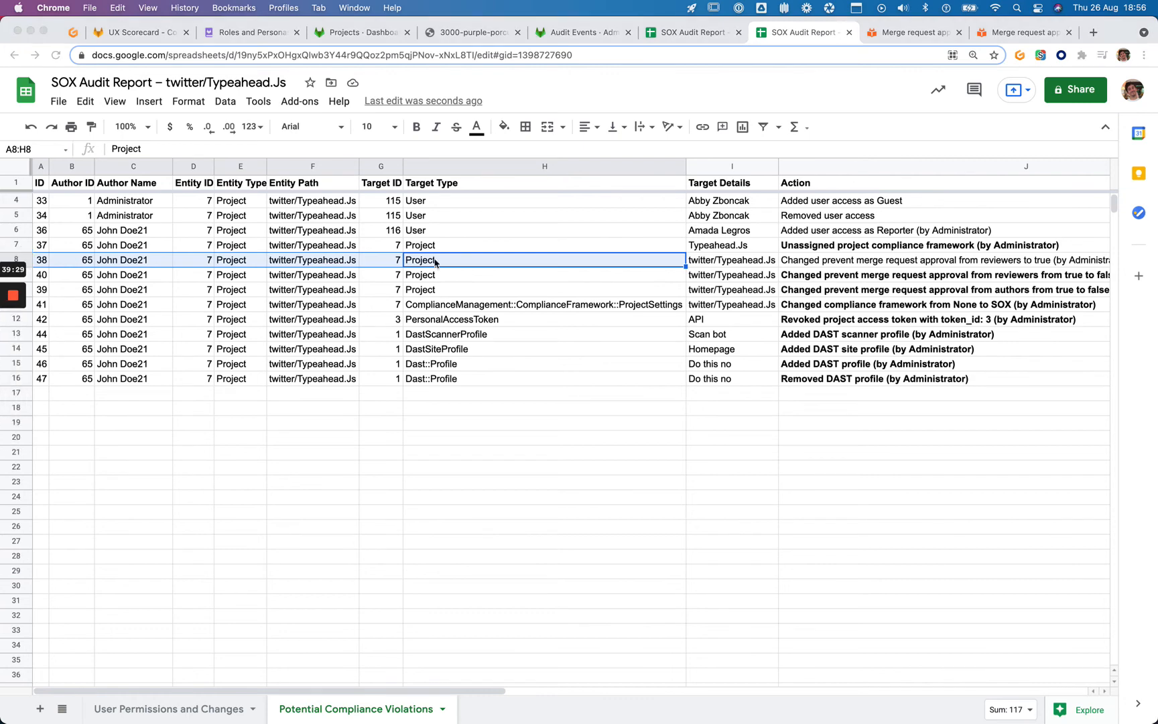
scroll(20, 237, down, 1)
right_click(20, 234)
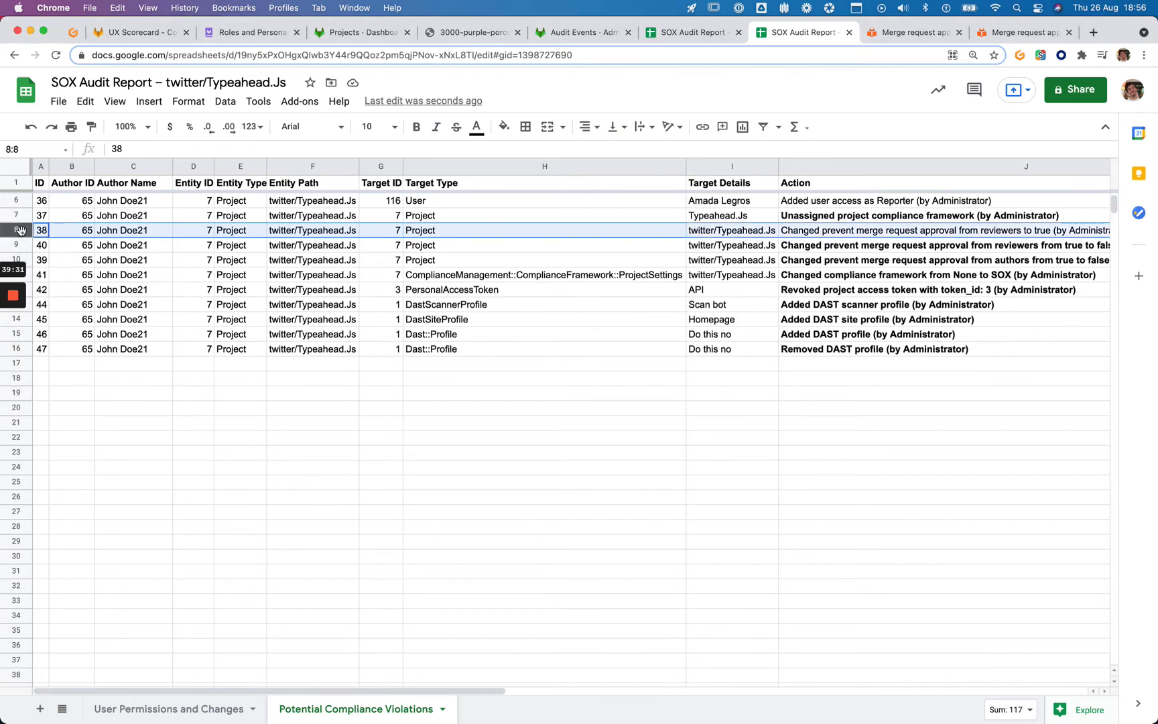
click(135, 402)
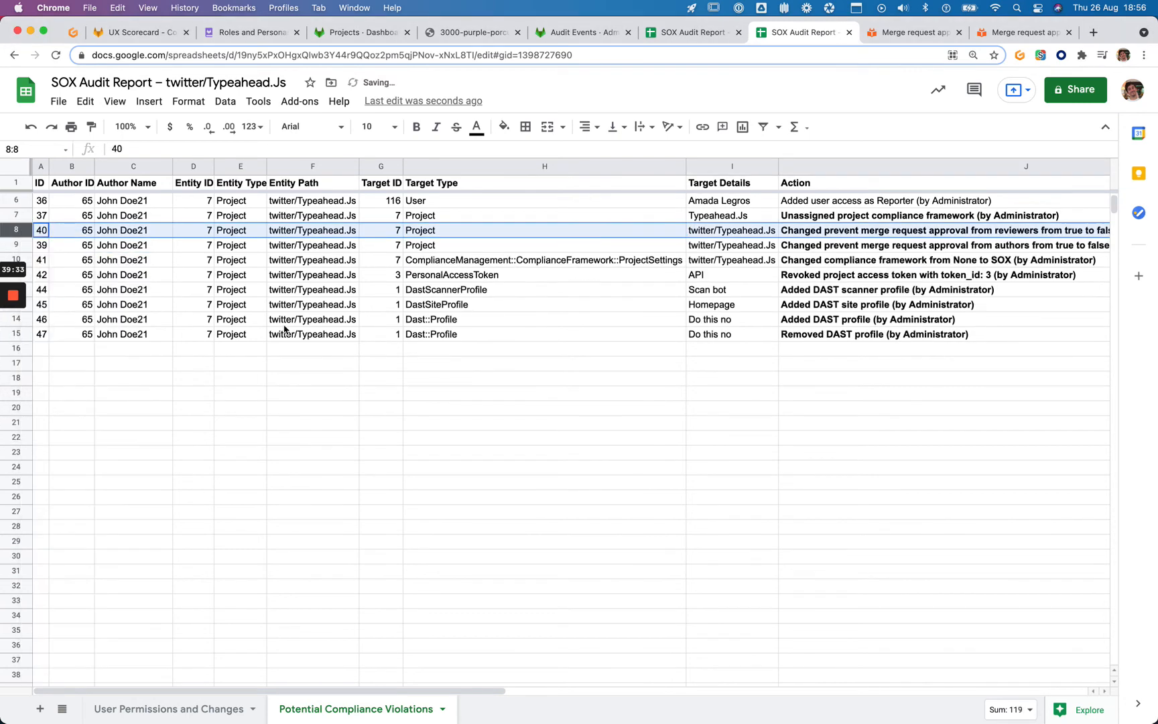
Delete rows 2 to 5, the entries for IDs 5, 32, 33 and 34
scroll(280, 329, up, 2)
click(22, 199)
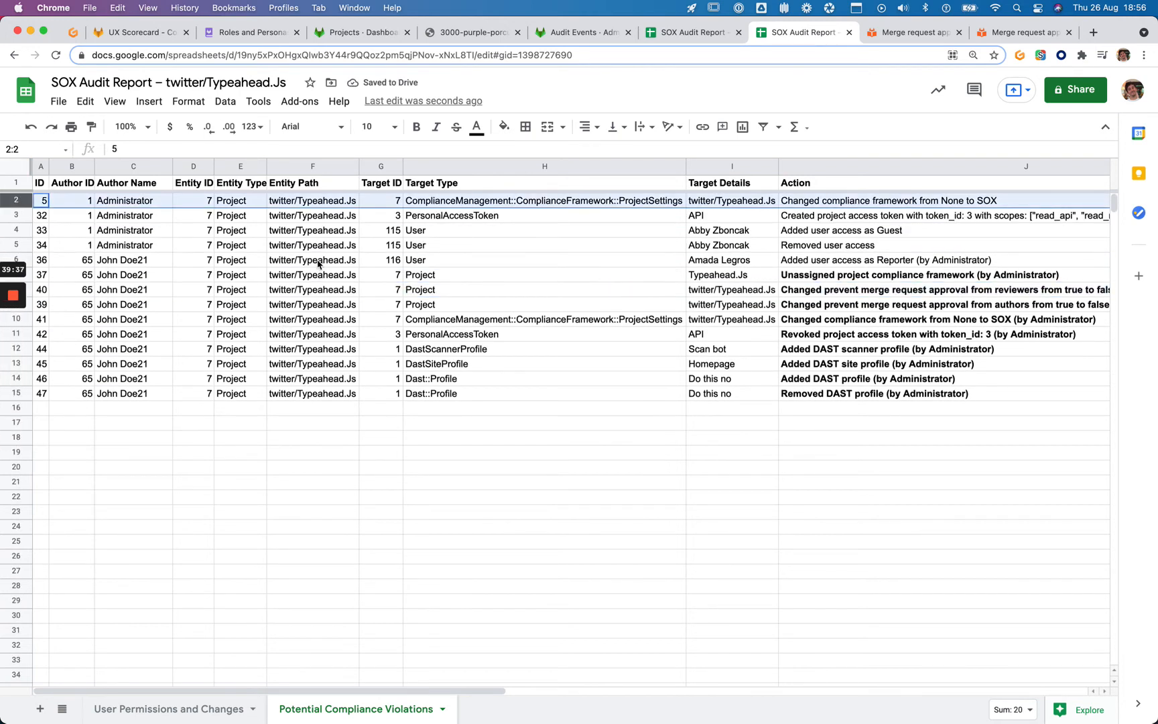
key(shift+Down)
key(shift+Down)
key(shift+Down)
key(shift+Down)
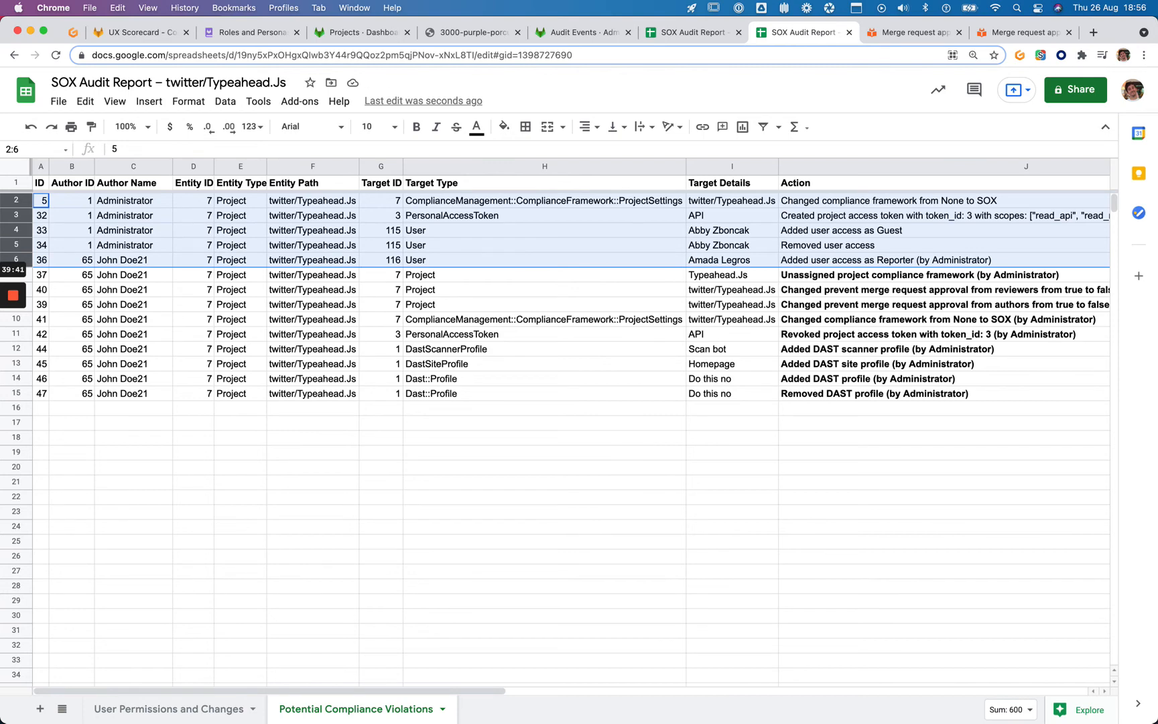
key(shift+Up)
right_click(711, 215)
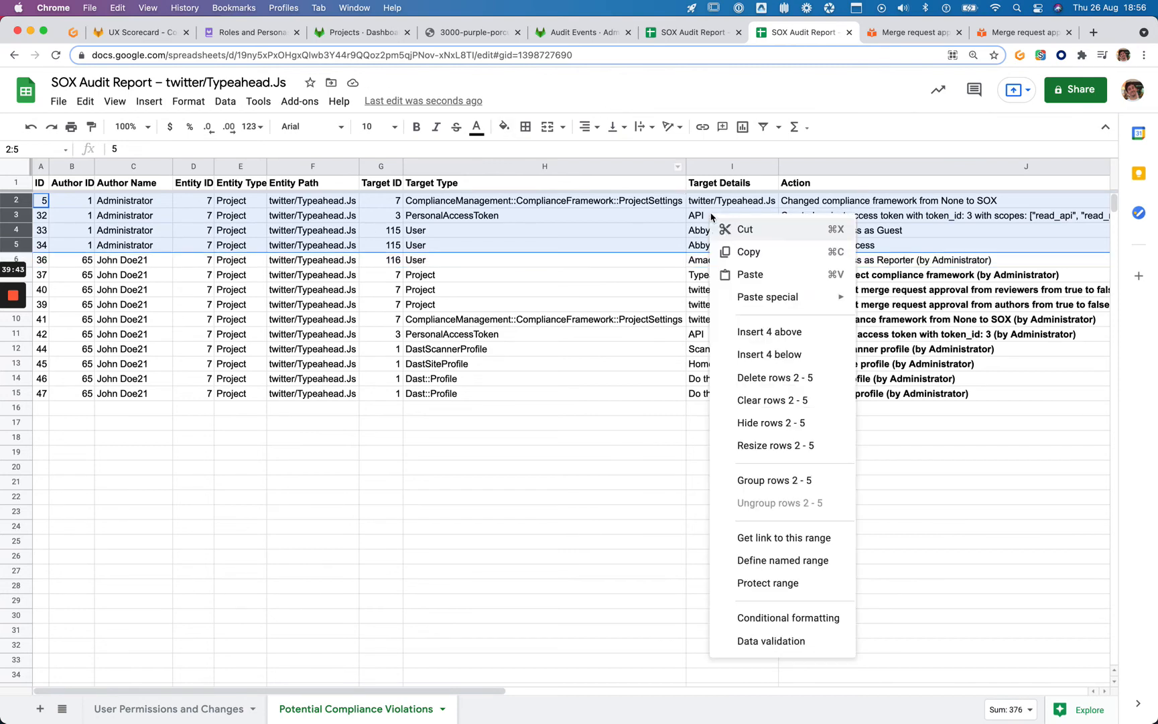
click(731, 378)
Select the 'Added user access as Reporter' action in J2
click(776, 201)
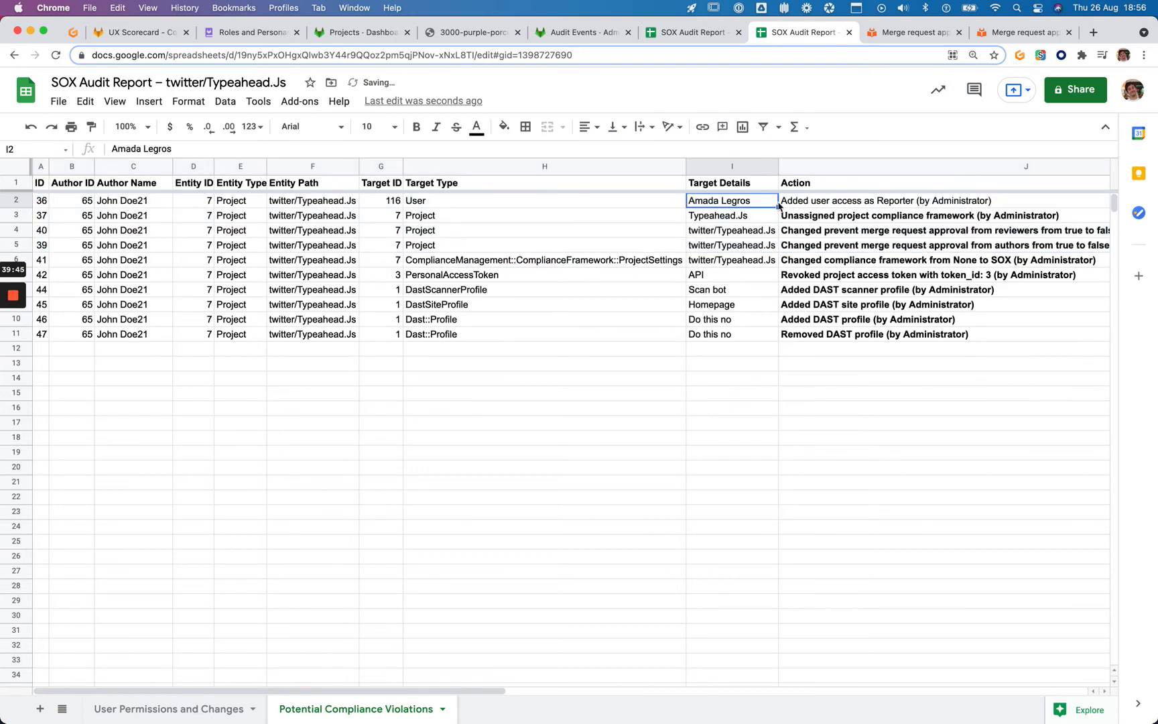
click(801, 207)
key(super+alt+b)
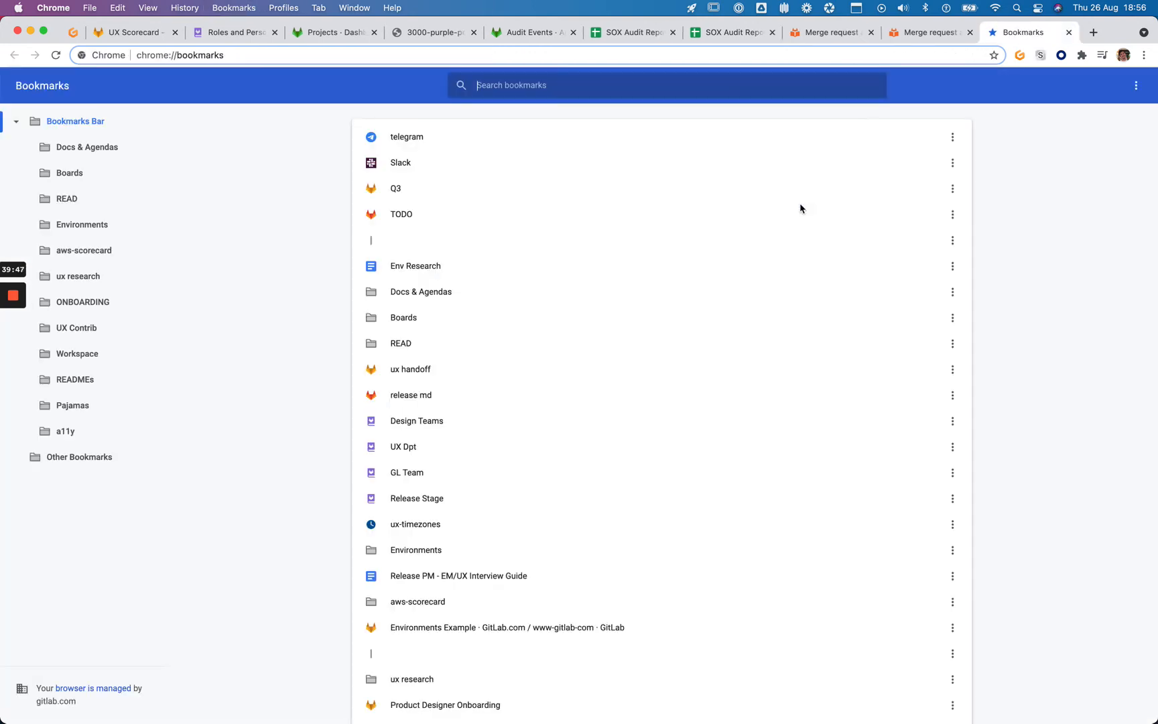
Close the stray Bookmarks tab and bold the J2 'Added user access as Reporter' action
key(super+w)
key(super+b)
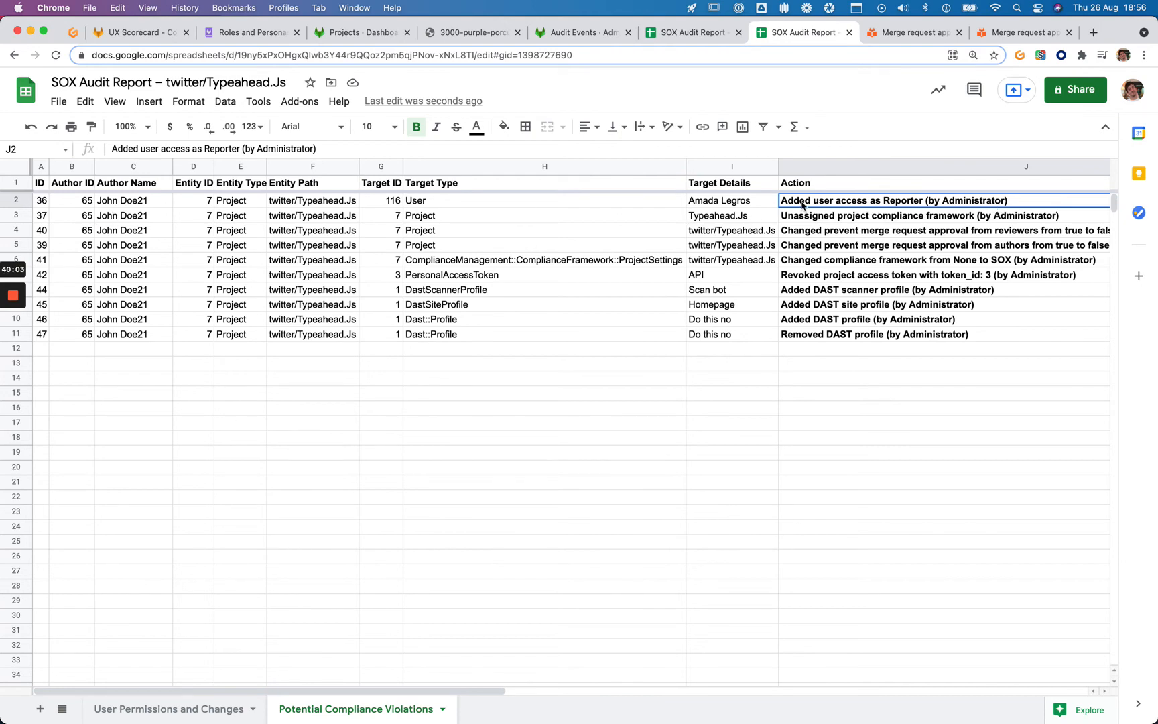
Try replacing the '(by Administrator)' suffix in J2, then cancel the edit
scroll(938, 208, right, 5)
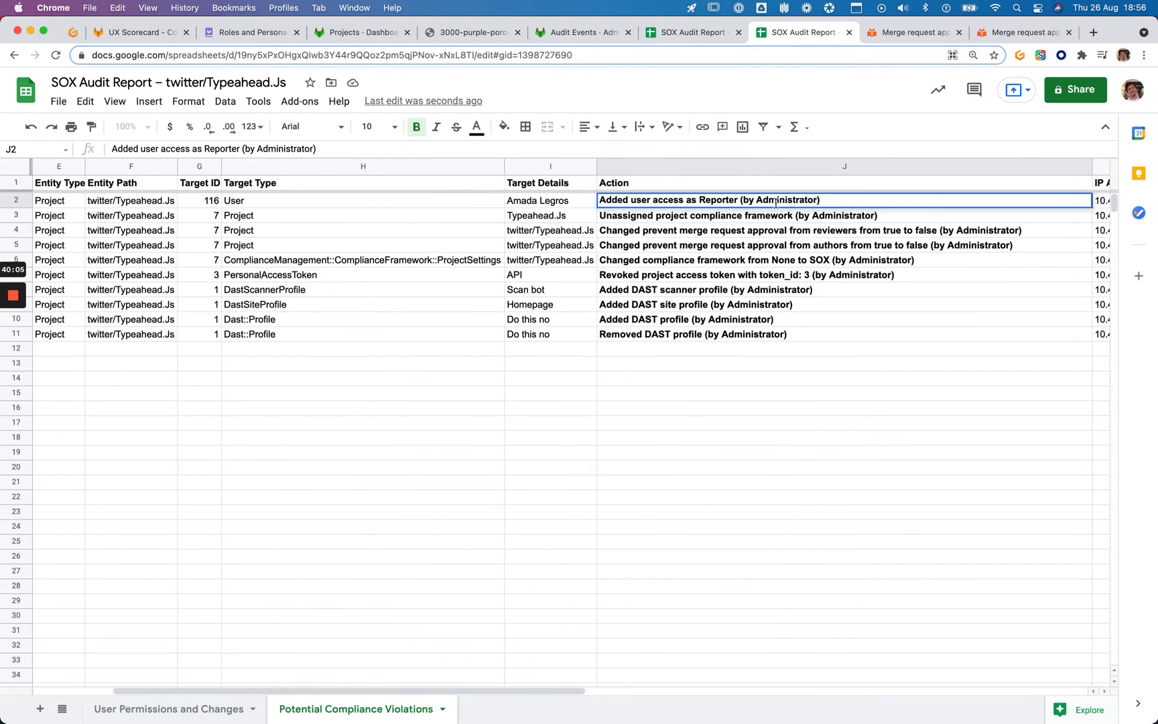
drag(740, 200, 856, 203)
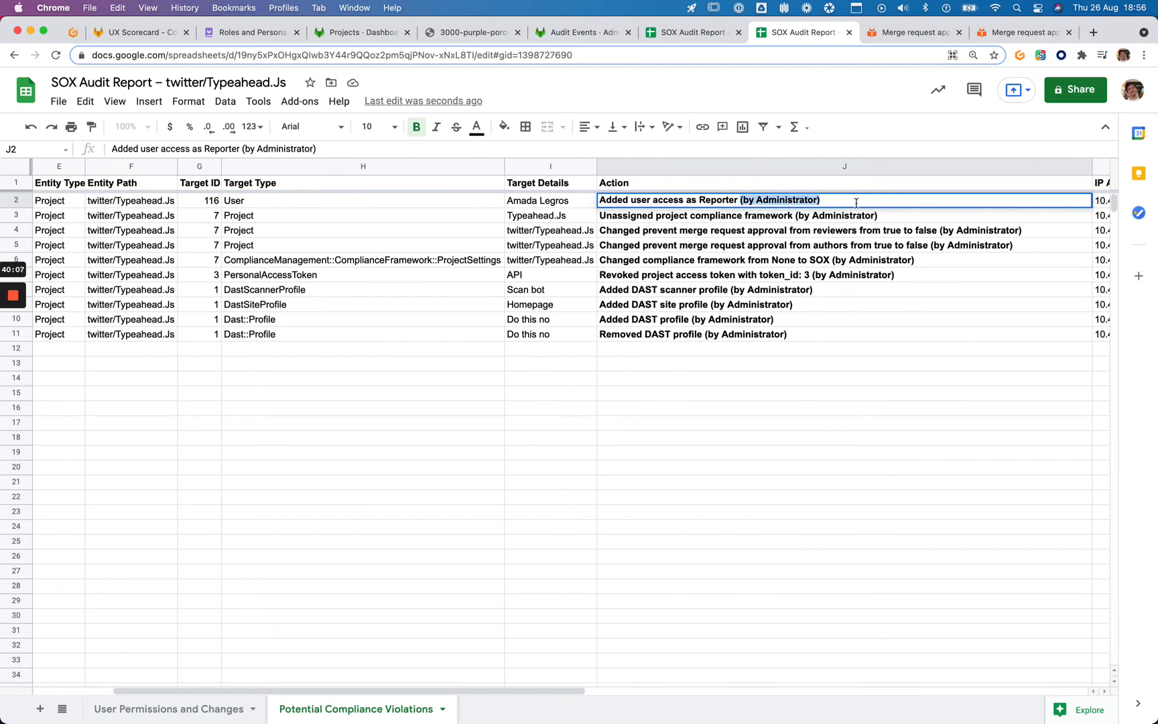
key(BackSpace)
text(#)
key(Escape)
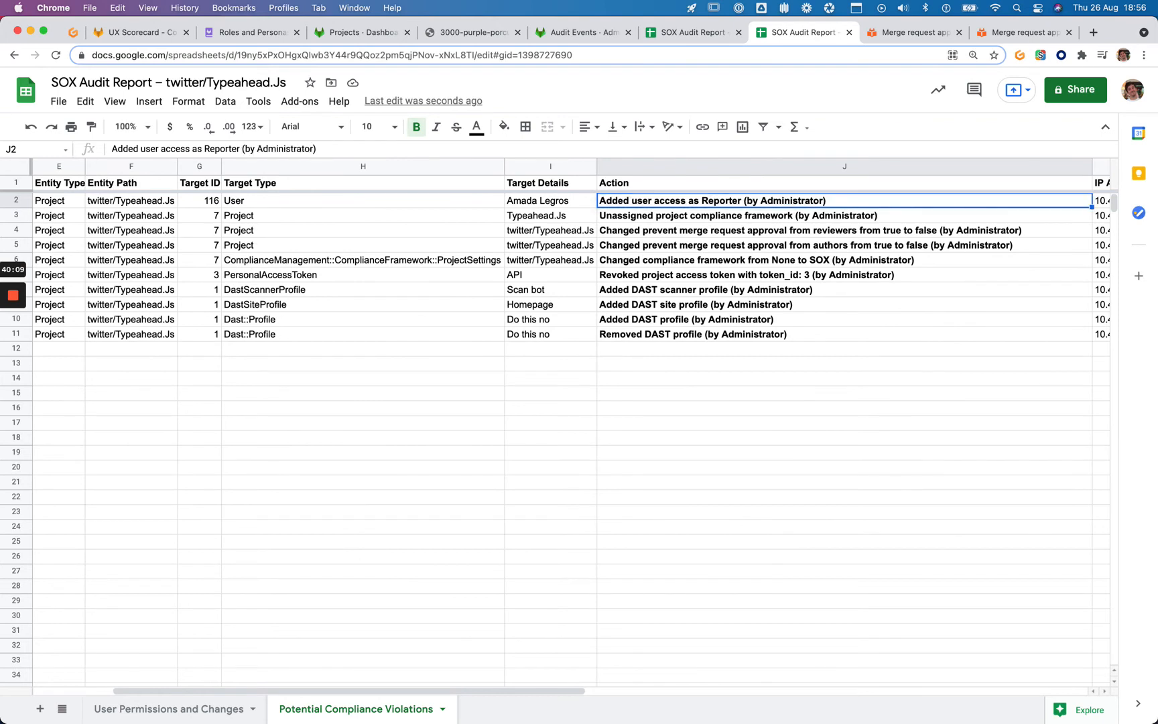
Screenshot J2 with its '(by Administrator)' text highlighted, then switch to the gitlab-org/gitlab-test report
drag(820, 199, 740, 200)
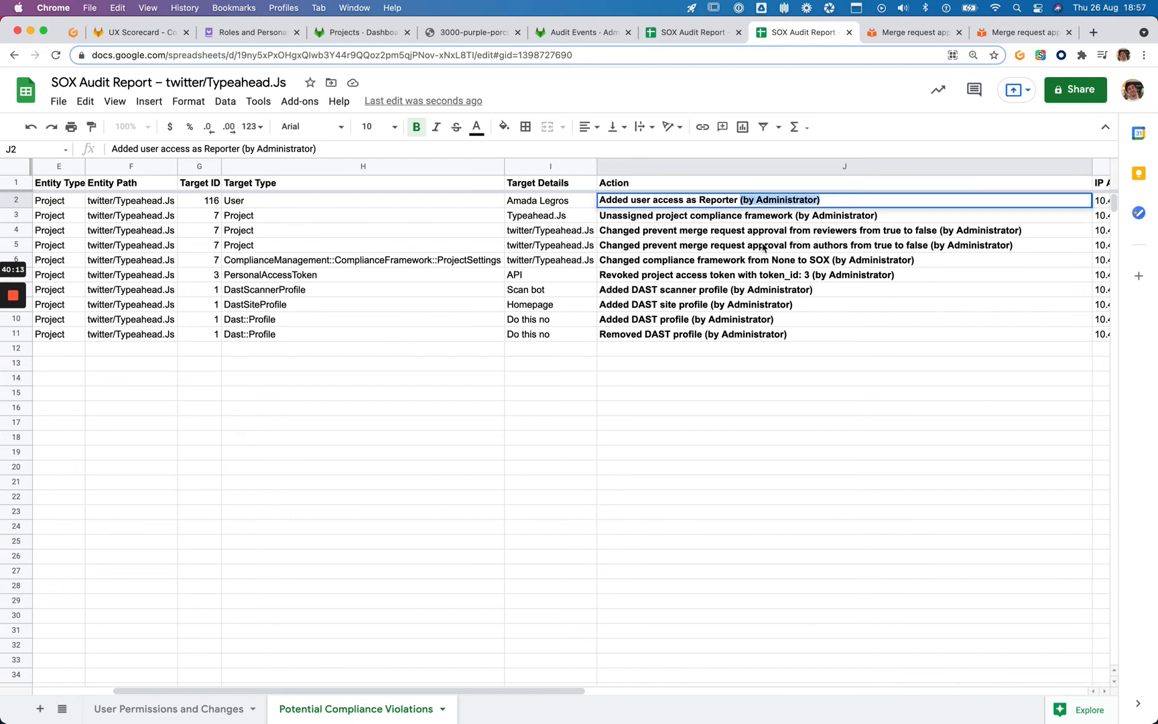
key(super+shift+3)
key(Escape)
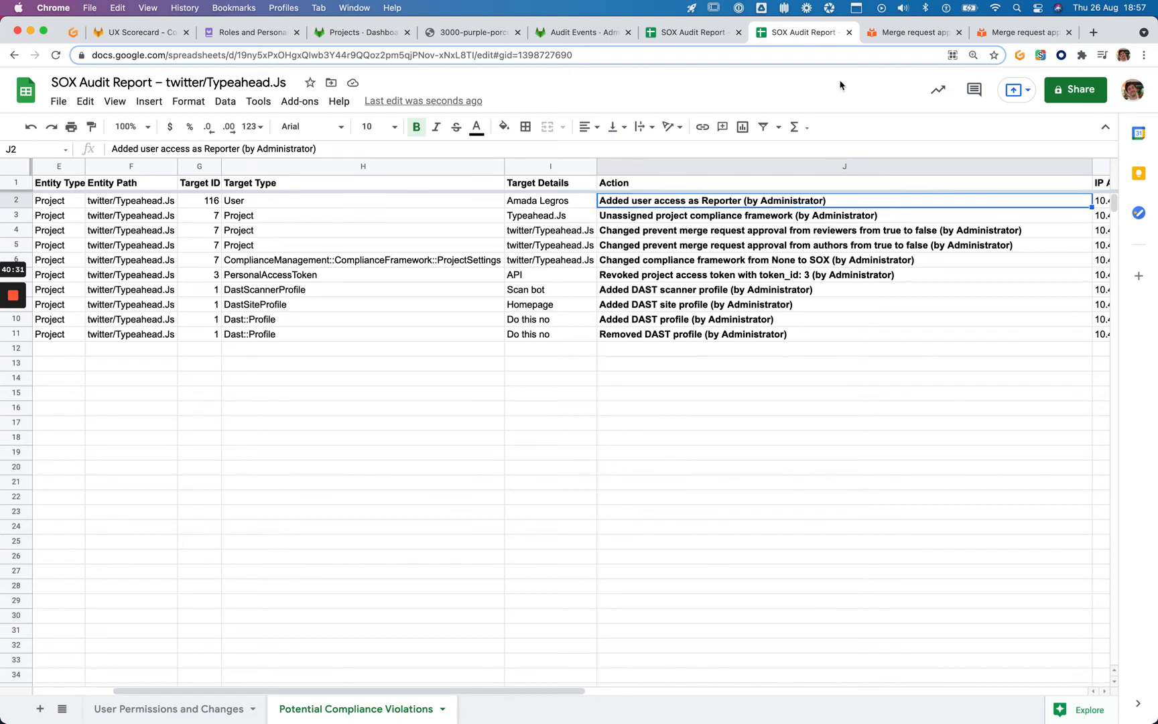
click(690, 35)
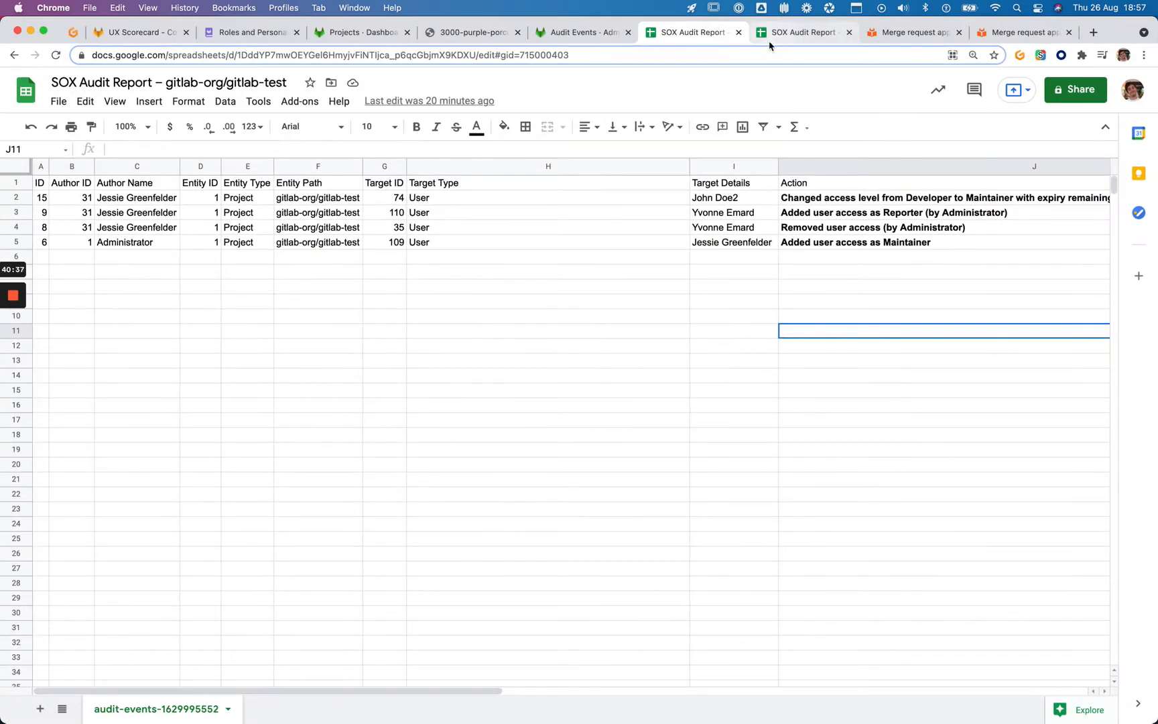
click(769, 43)
double_click(208, 711)
key(super+c)
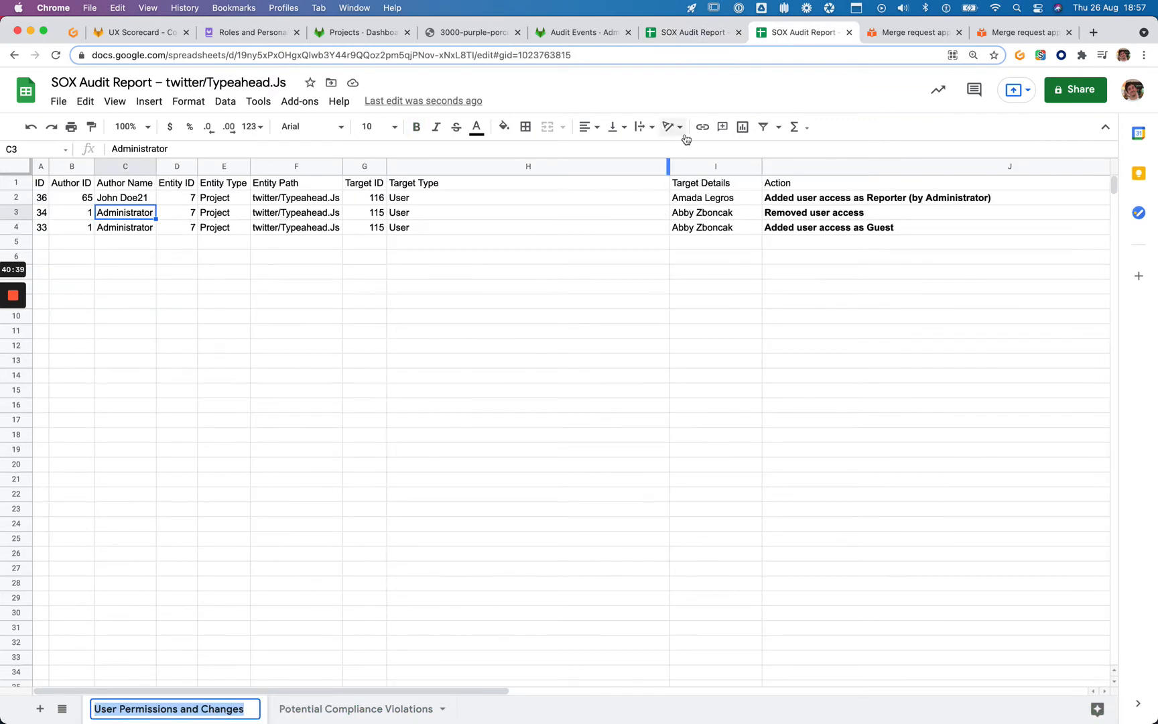
click(695, 35)
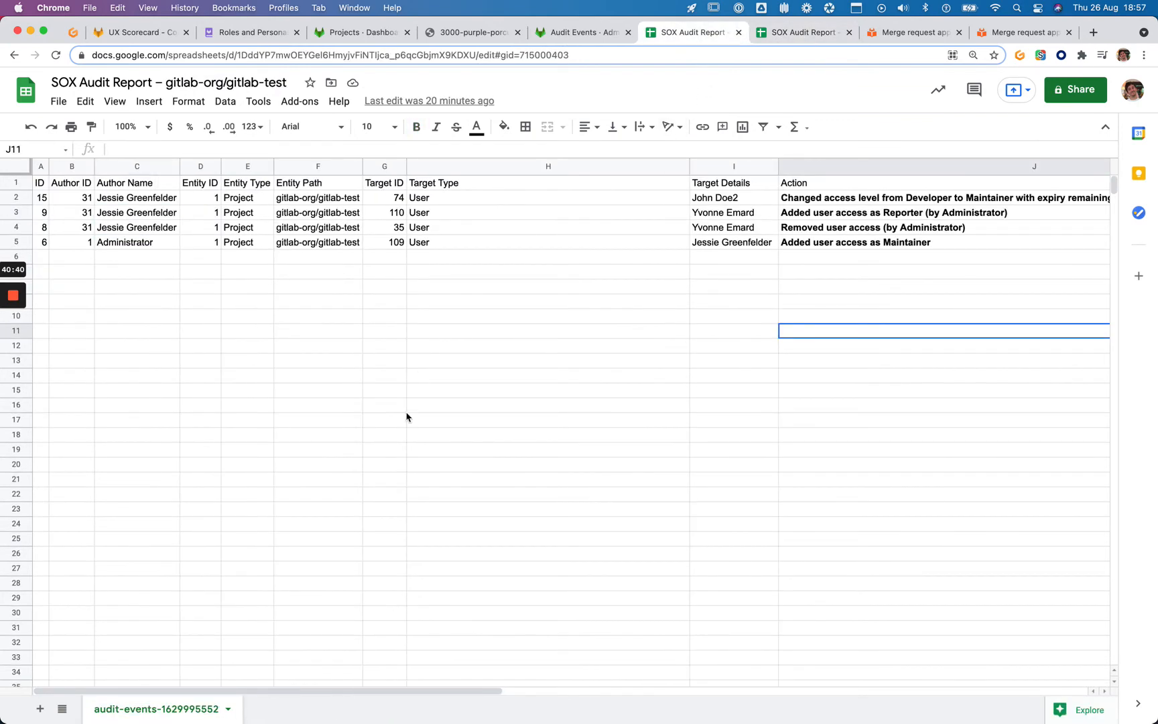
double_click(161, 710)
key(super+v)
click(359, 618)
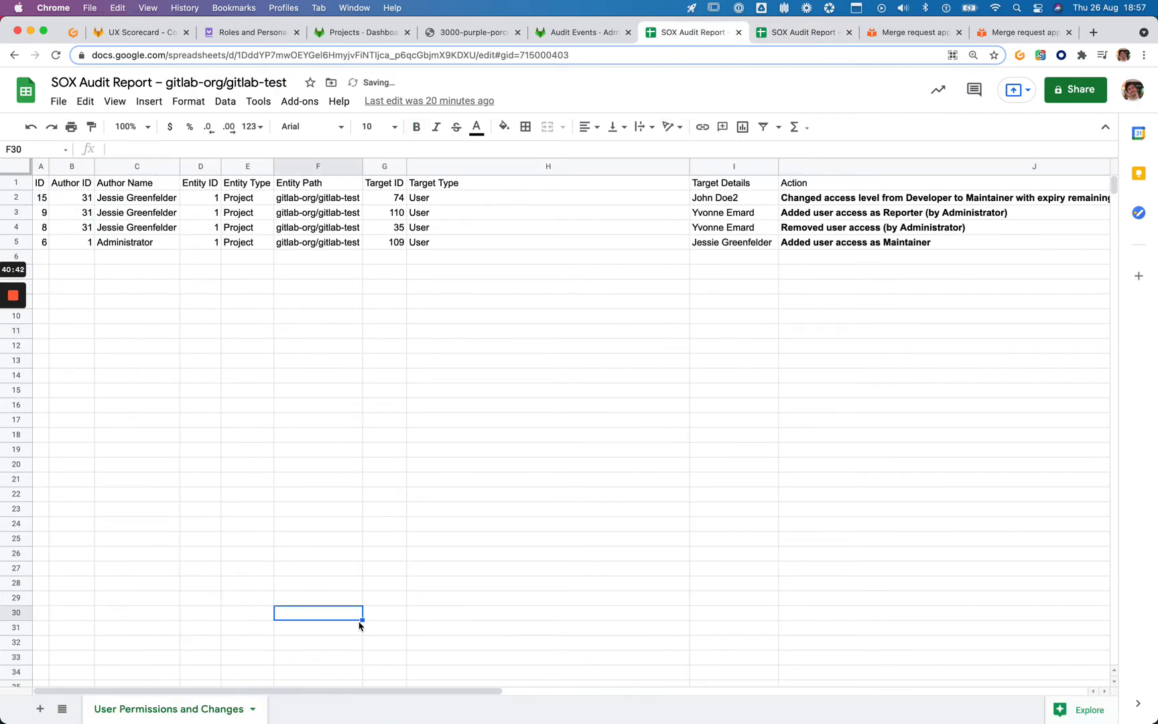
Add a new sheet and rename Sheet1 to 'Potential Compliance Violations'
click(39, 708)
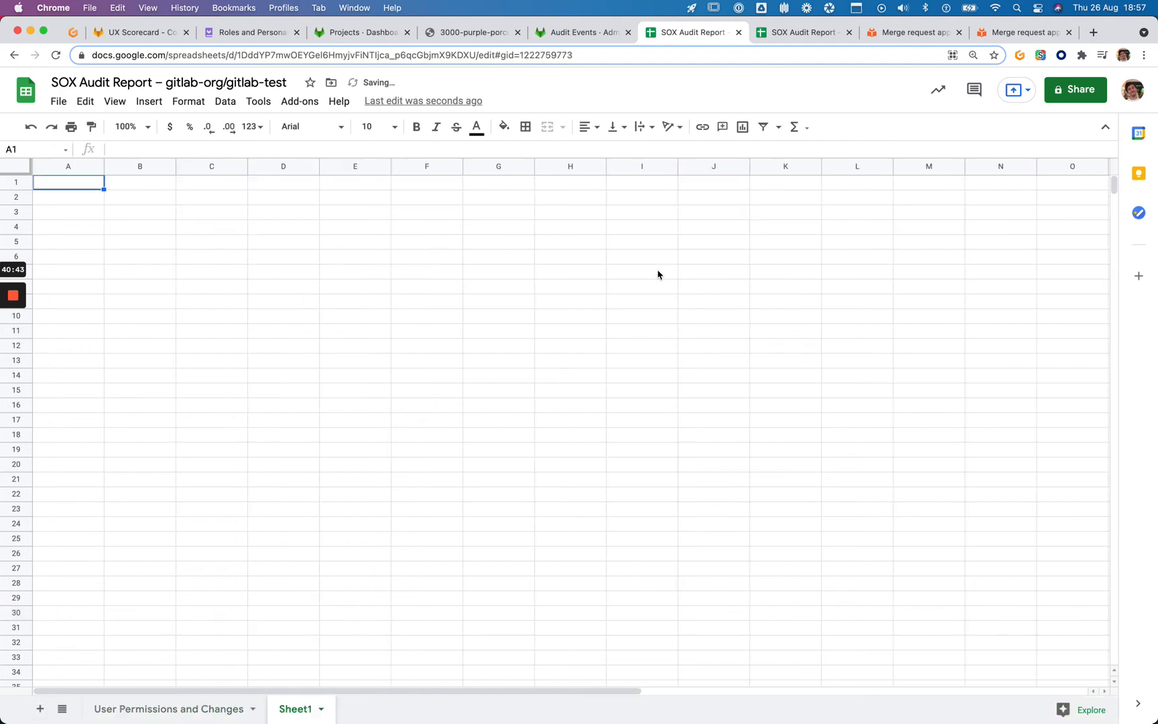
click(799, 33)
double_click(365, 710)
key(super+c)
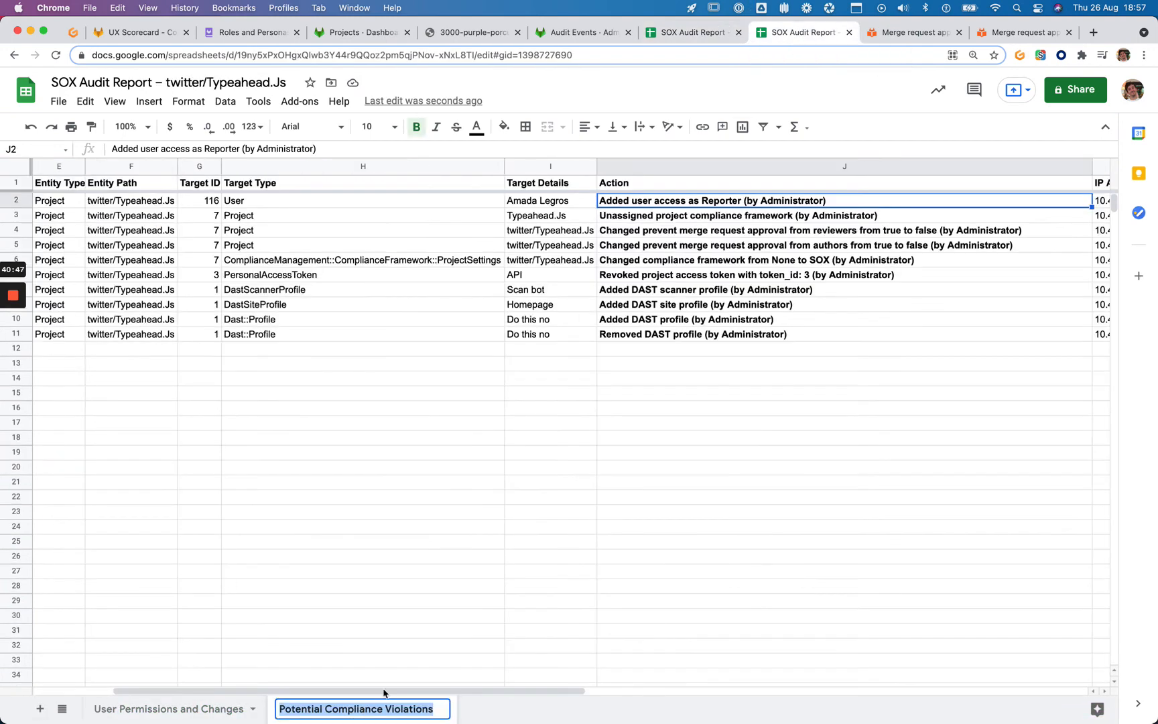
key(Return)
click(410, 546)
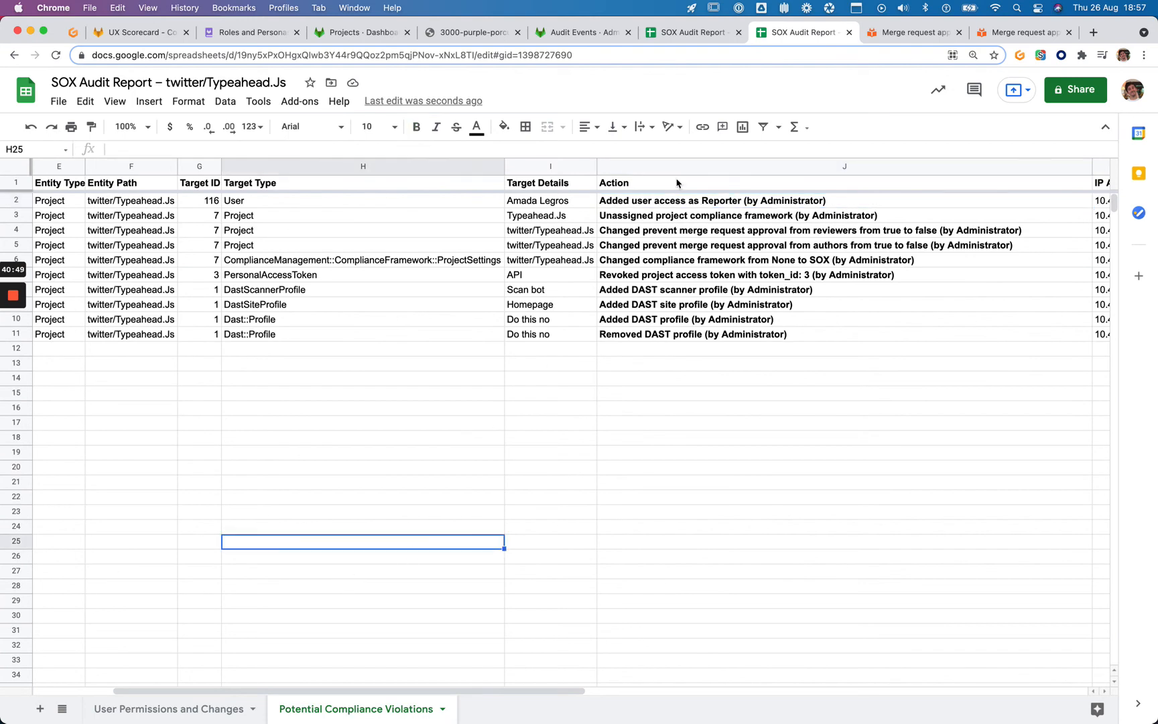
click(690, 32)
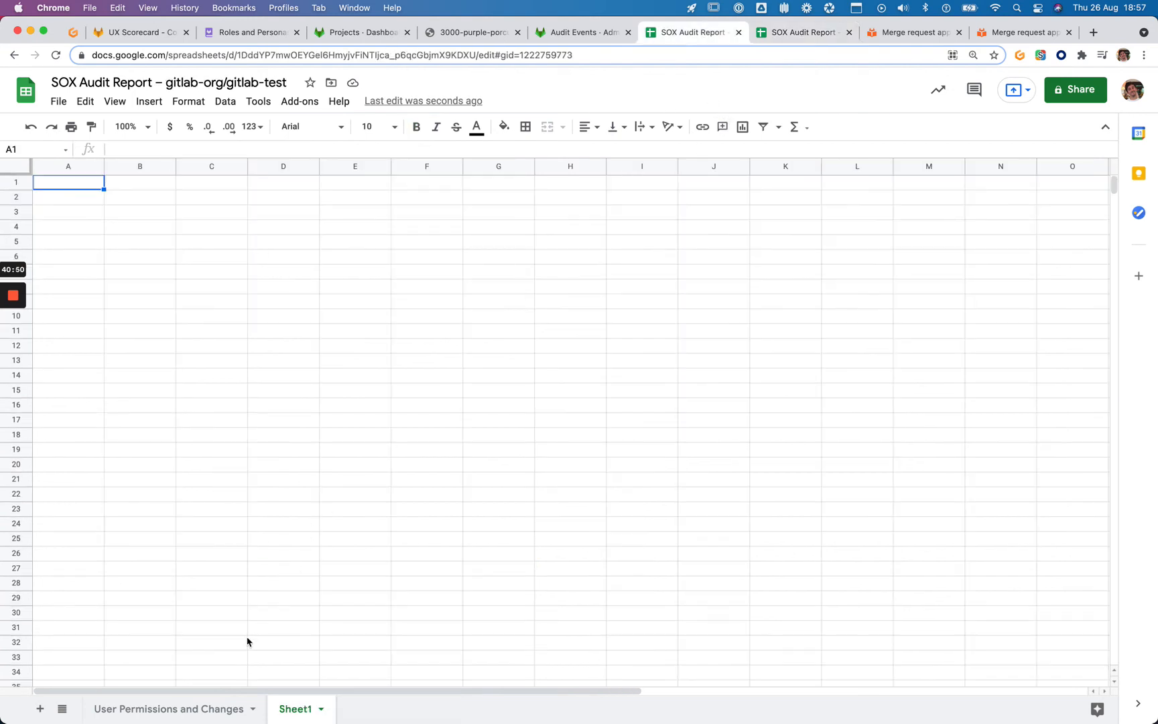
double_click(300, 708)
key(super+v)
key(Return)
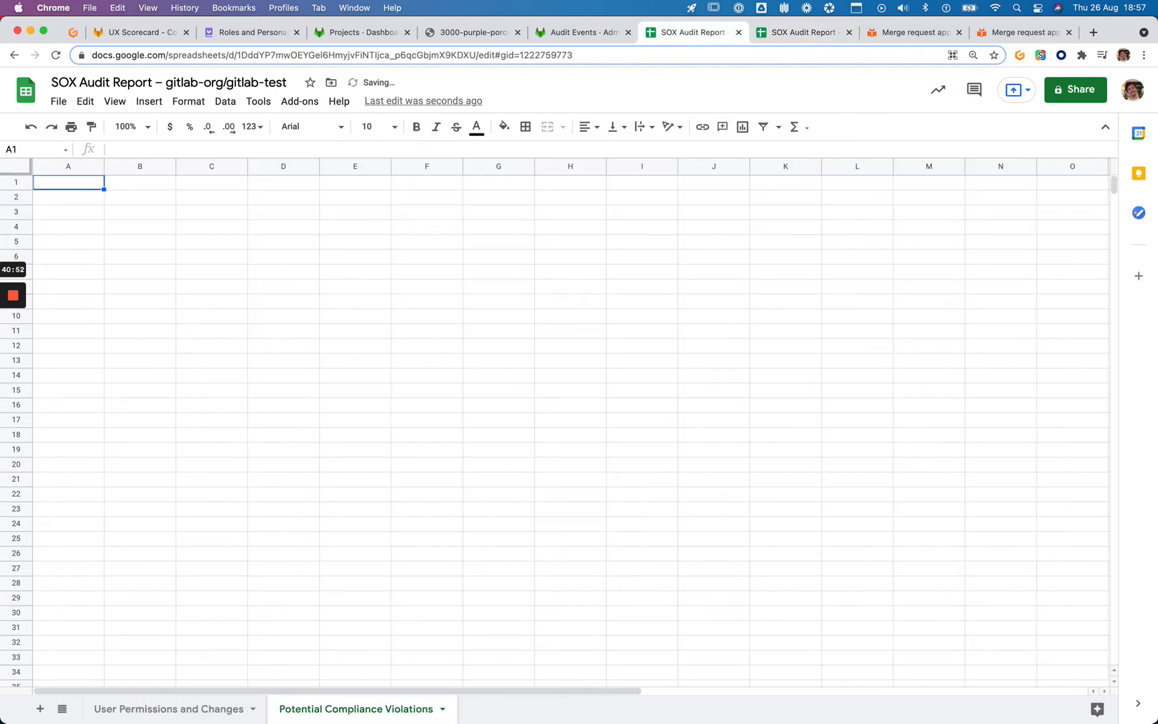
click(335, 452)
click(82, 188)
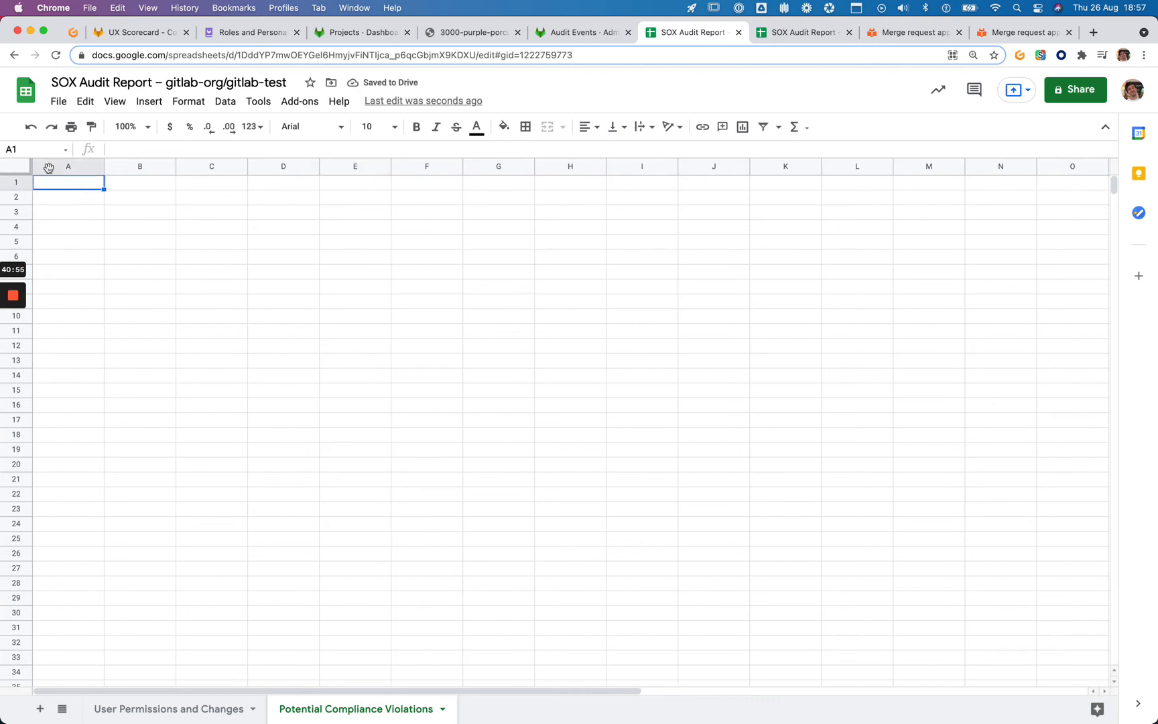
click(59, 102)
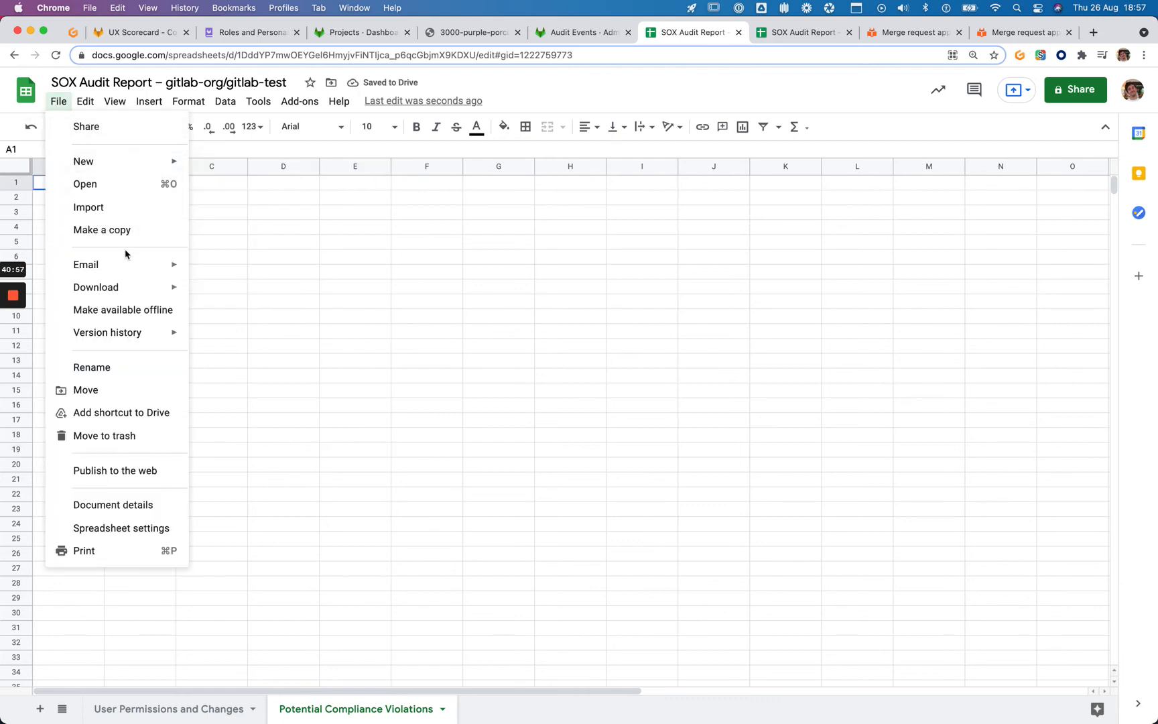
Upload and import audit-events-1629995552.csv with Import location set to Replace current sheet
click(124, 207)
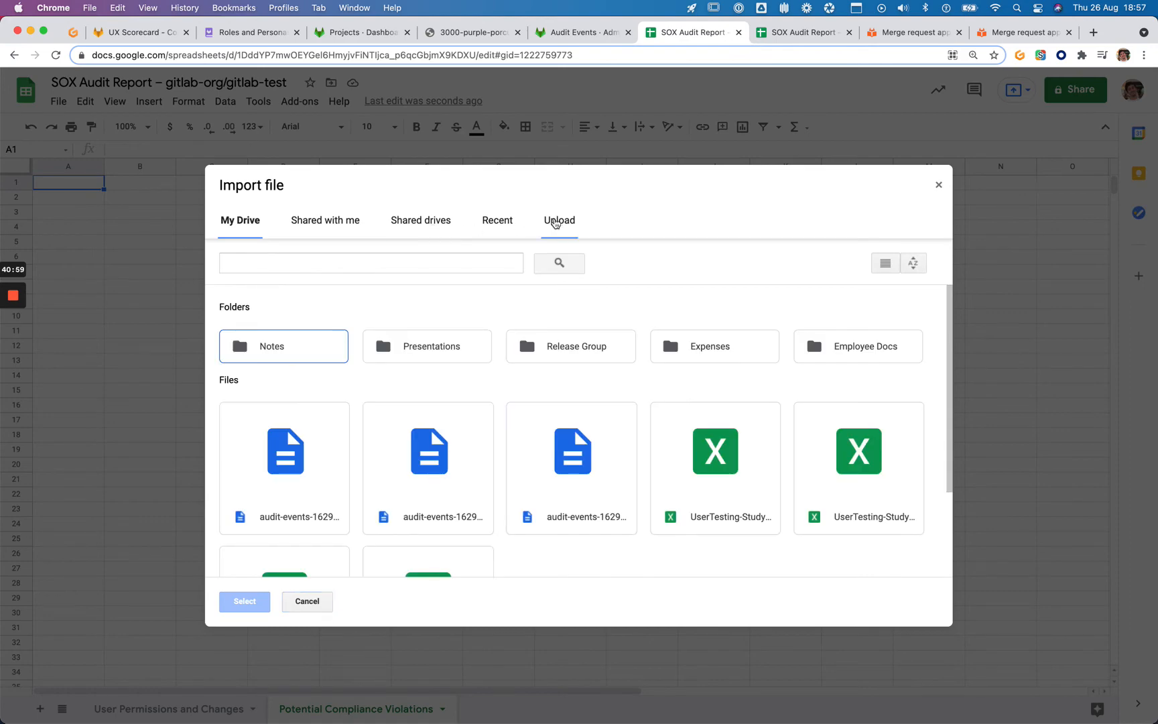
click(556, 223)
click(569, 434)
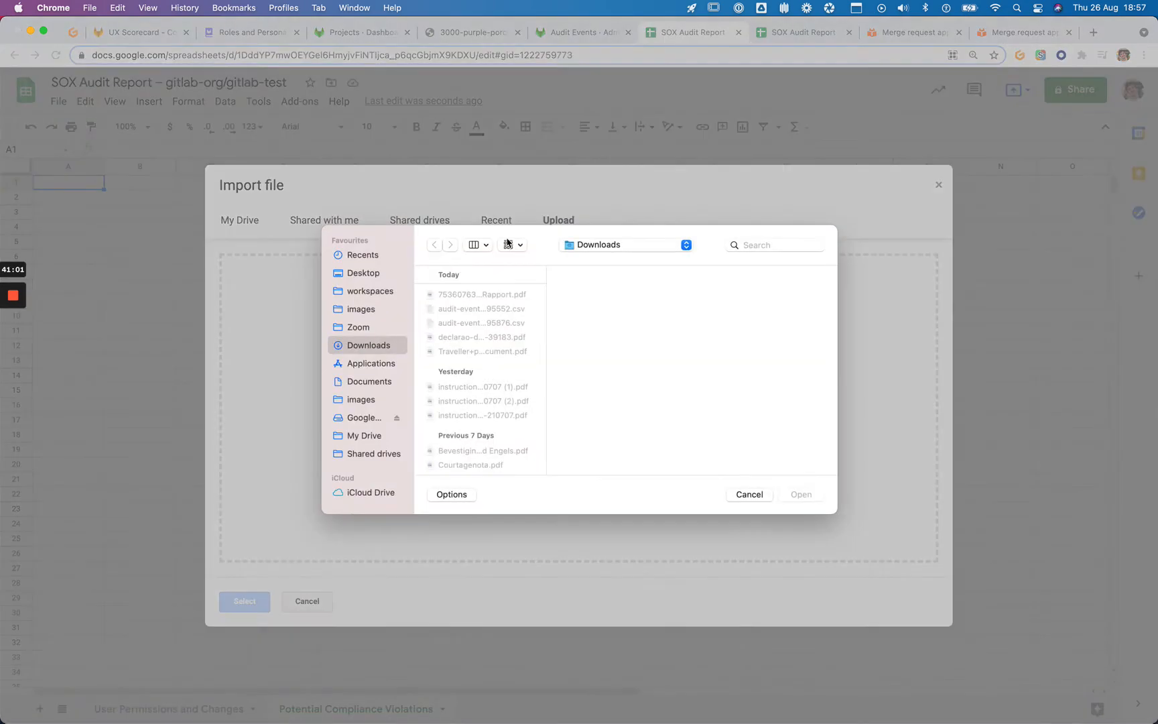
click(507, 310)
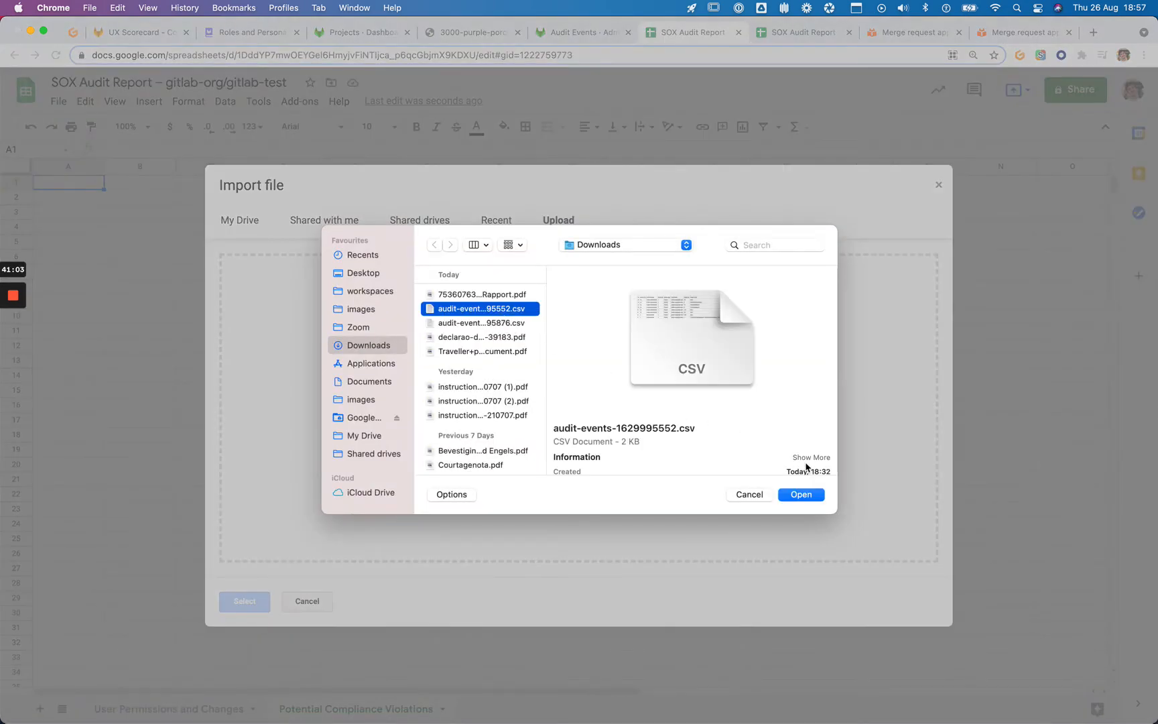
click(473, 323)
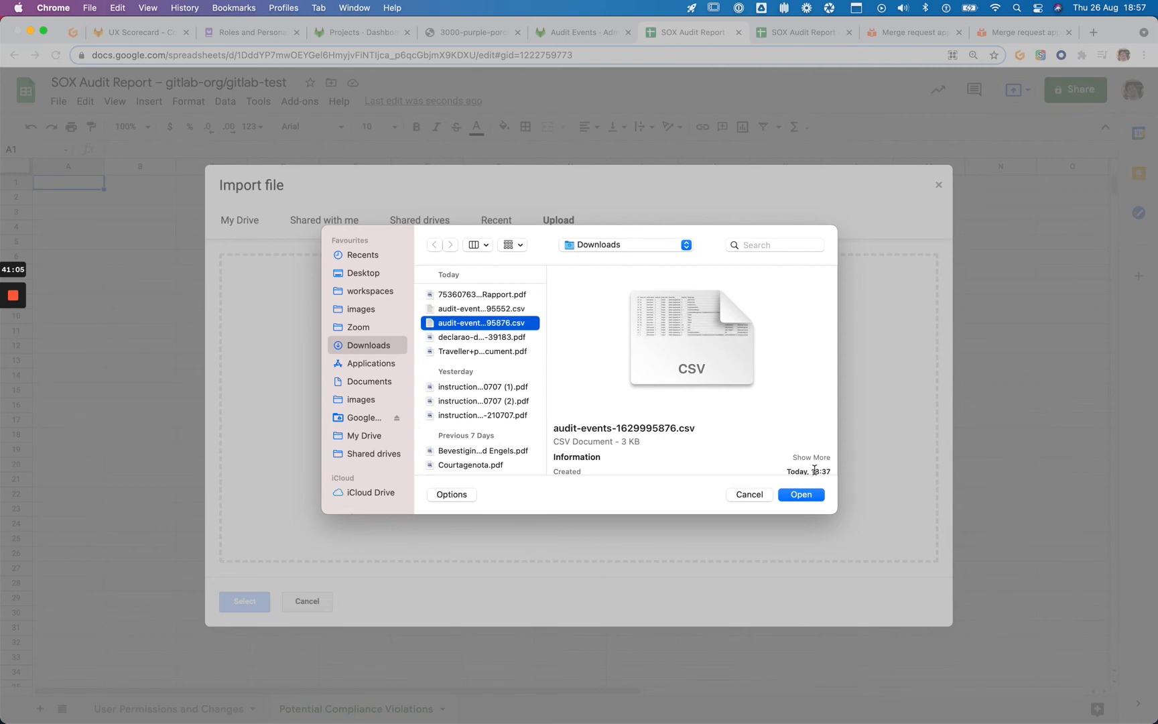
click(464, 308)
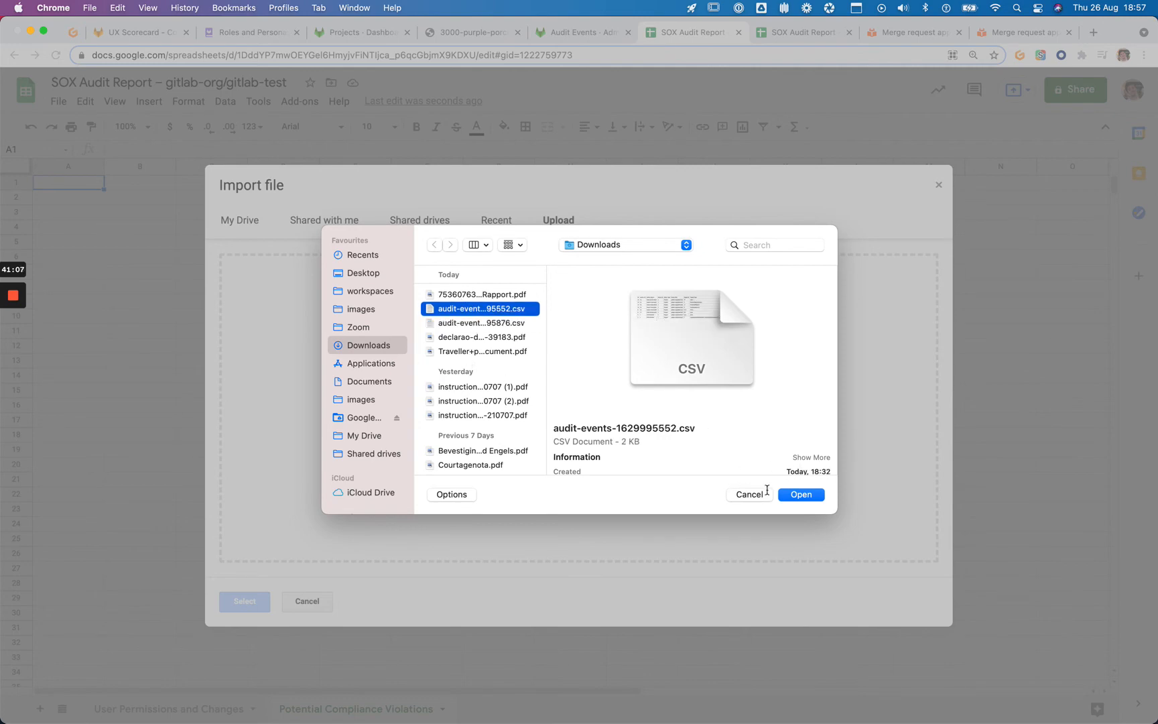
click(801, 494)
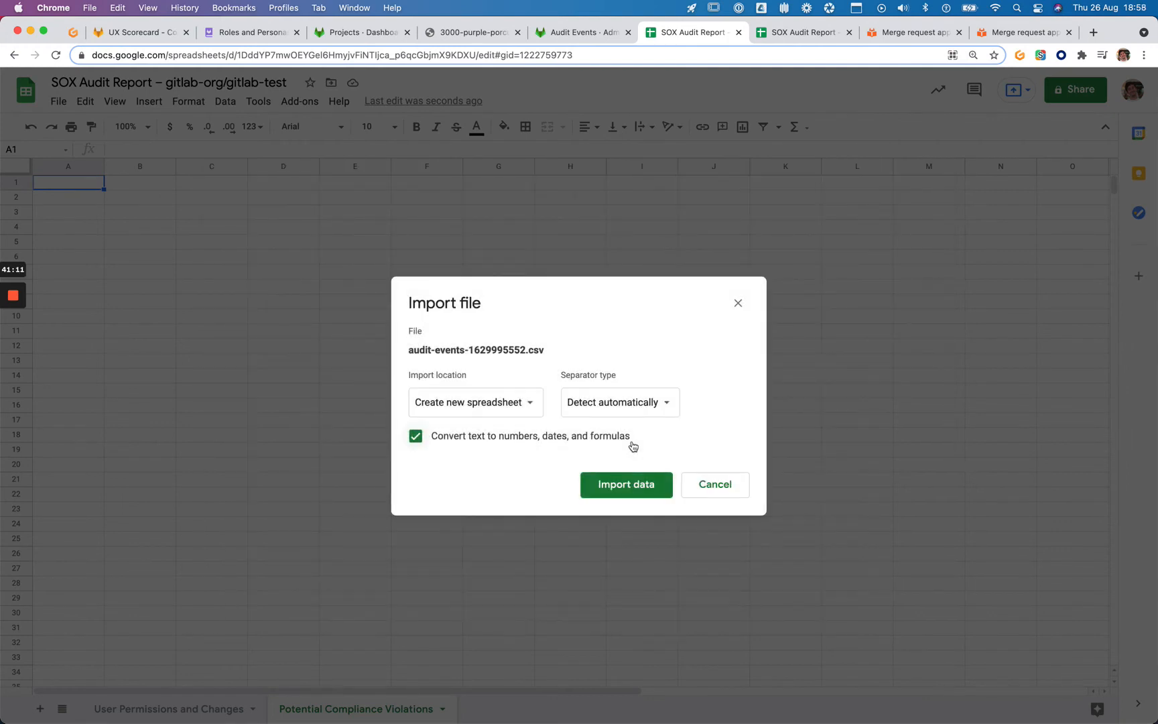
click(514, 406)
click(514, 423)
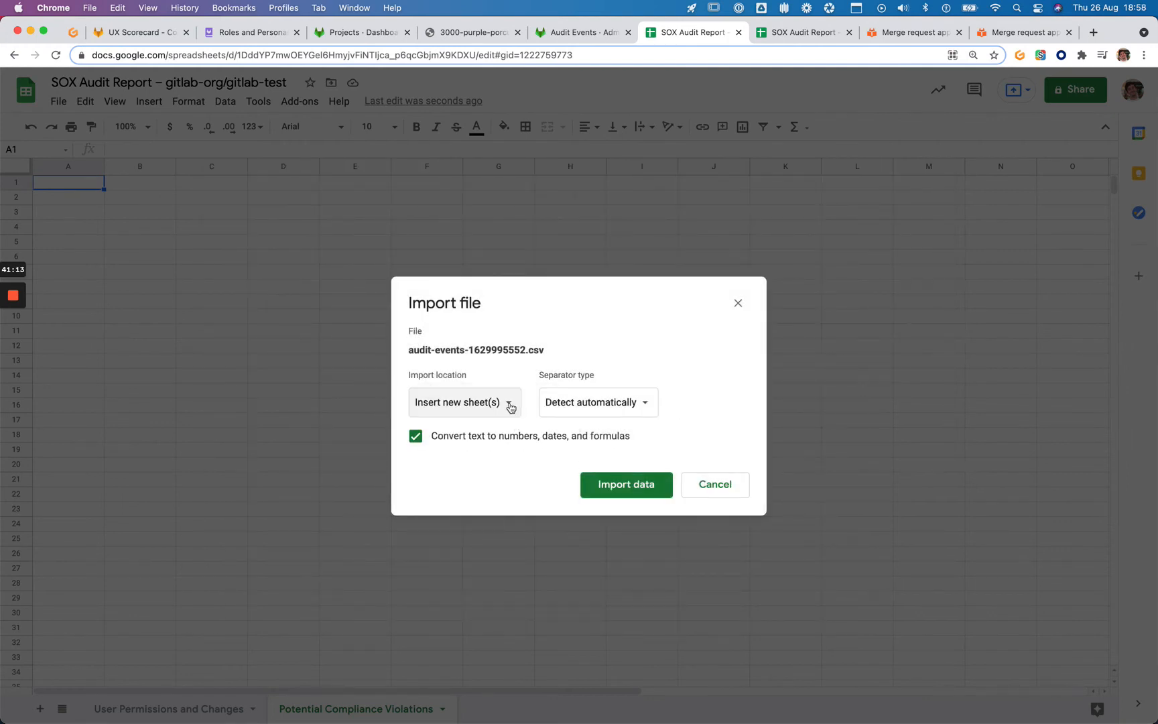
click(510, 405)
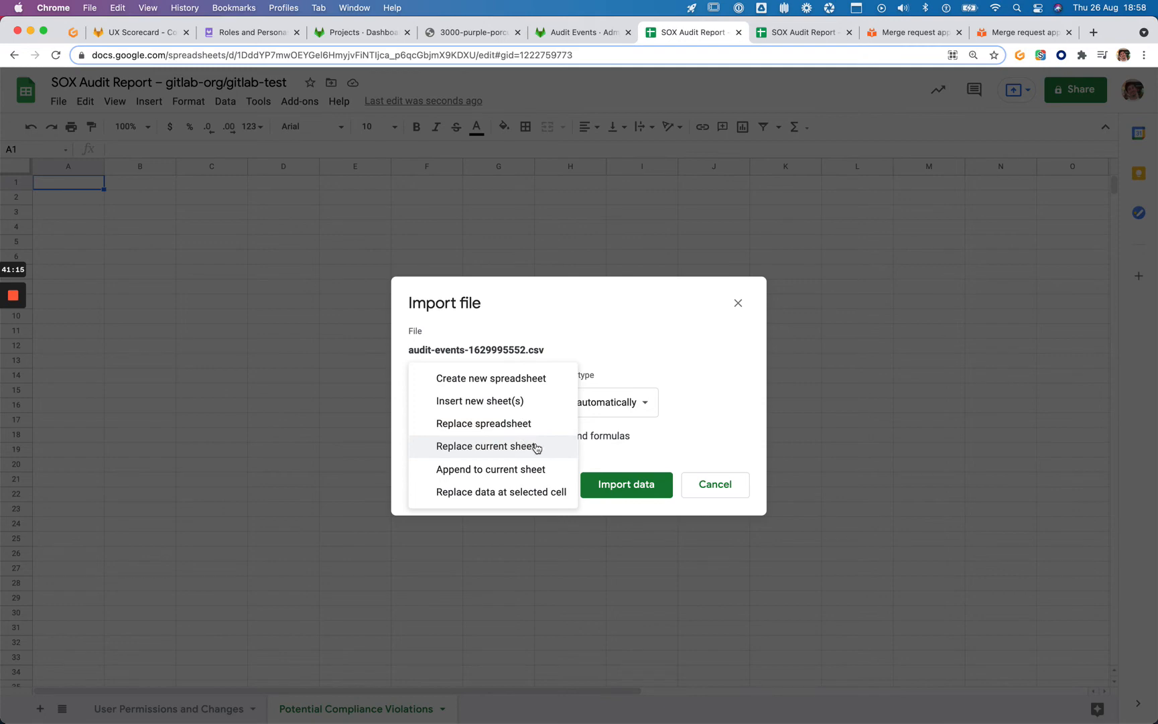
click(537, 447)
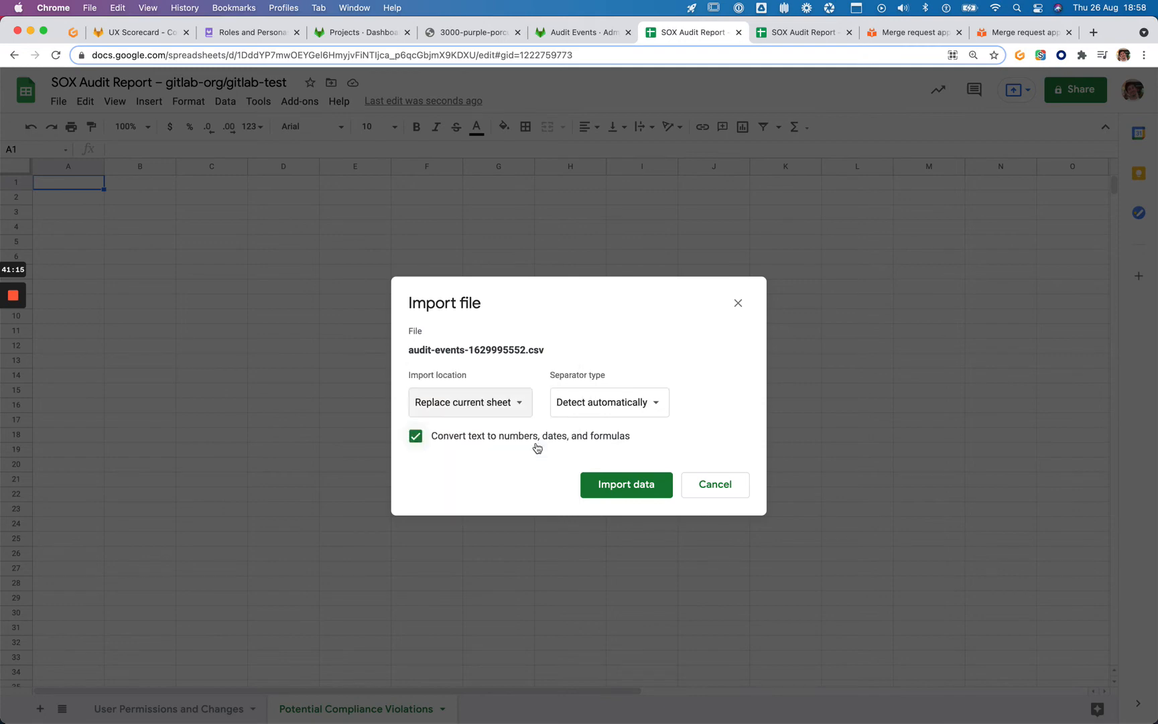
click(618, 492)
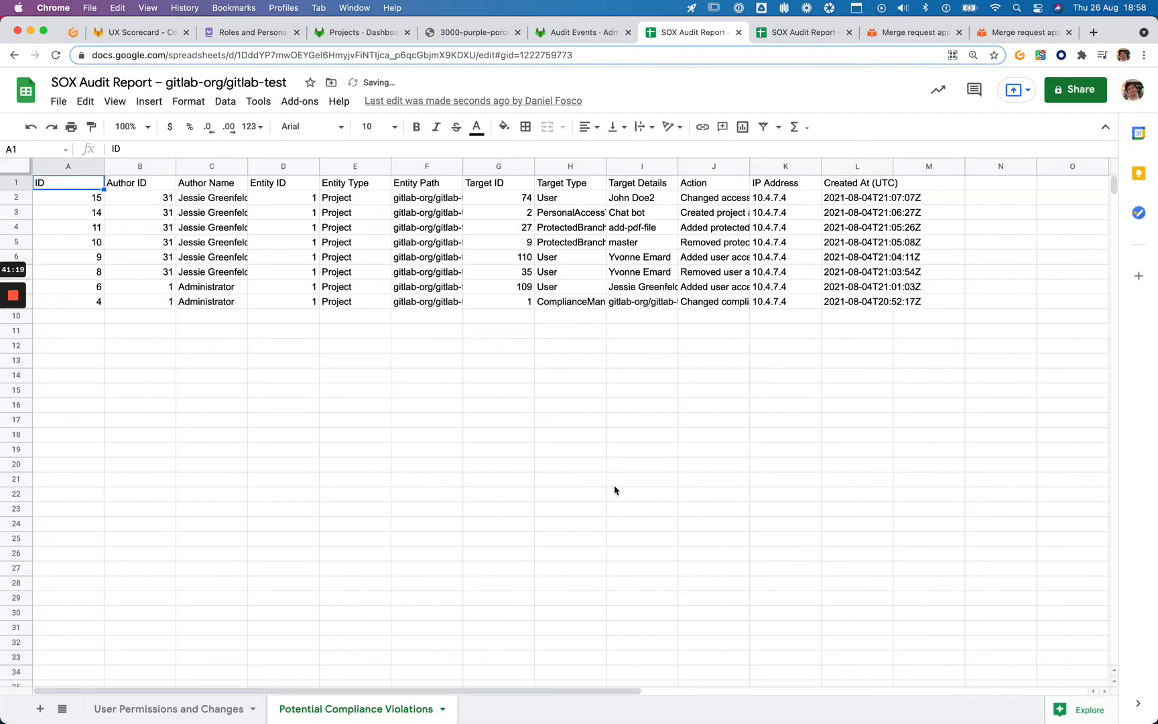
Auto-fit all column widths and make the header row bold
click(17, 165)
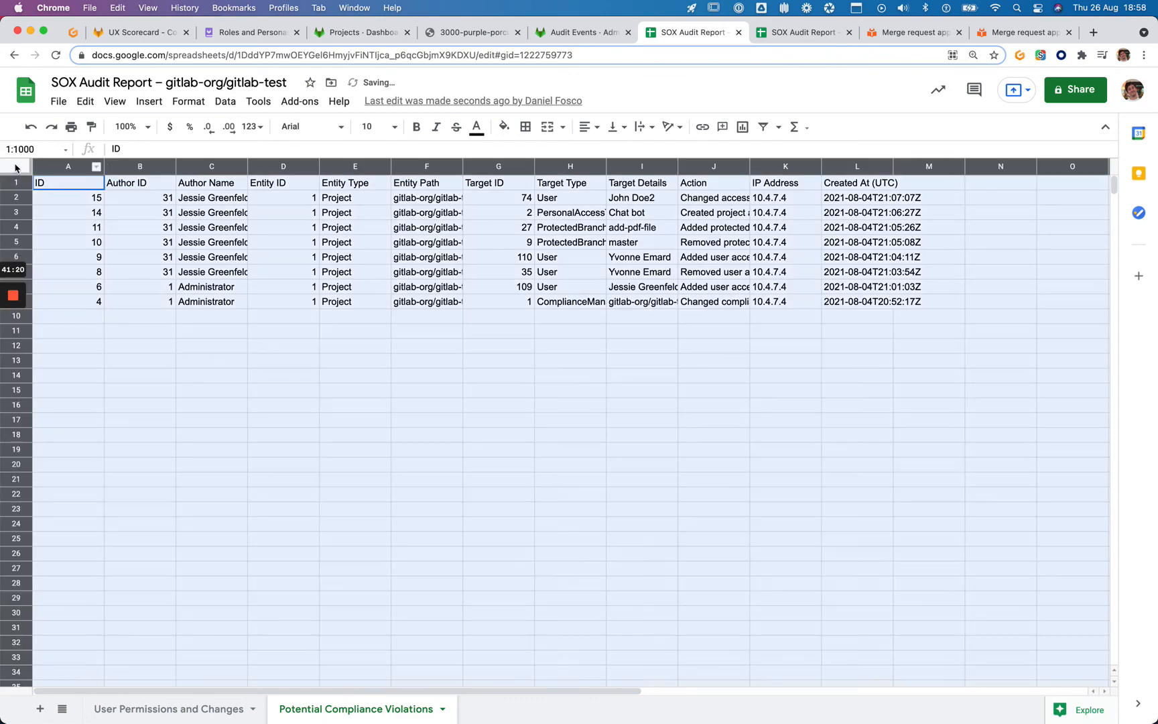
double_click(106, 167)
click(188, 272)
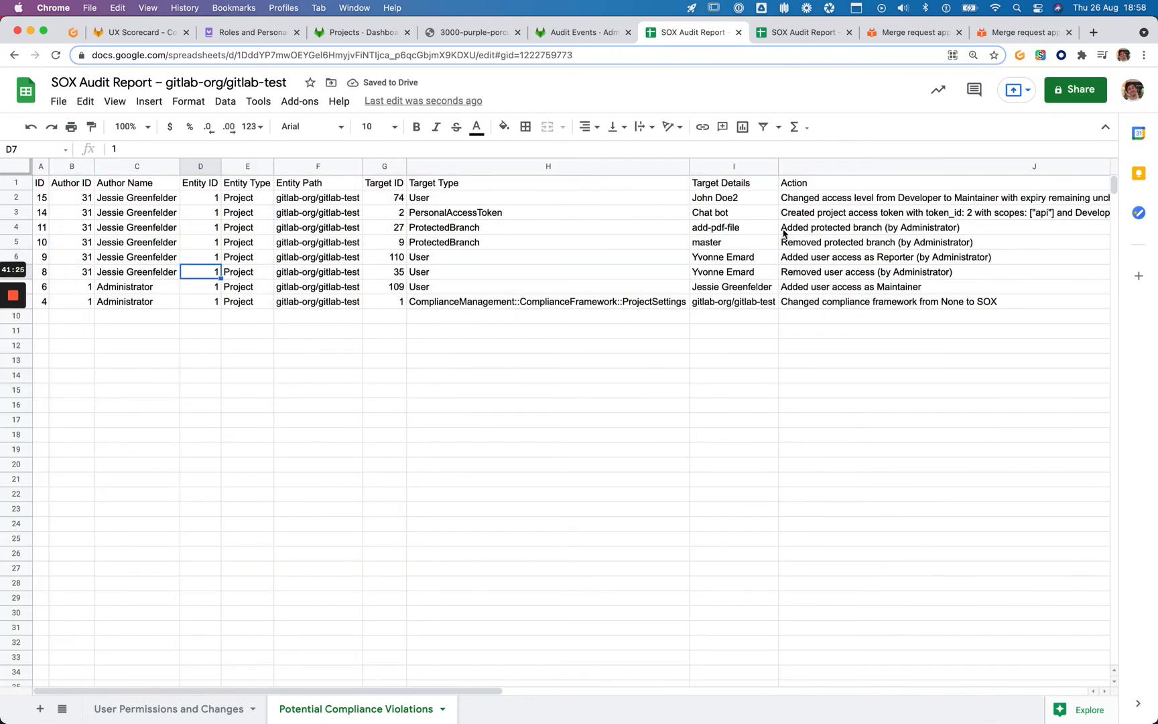
scroll(779, 233, right, 5)
scroll(779, 233, right, 2)
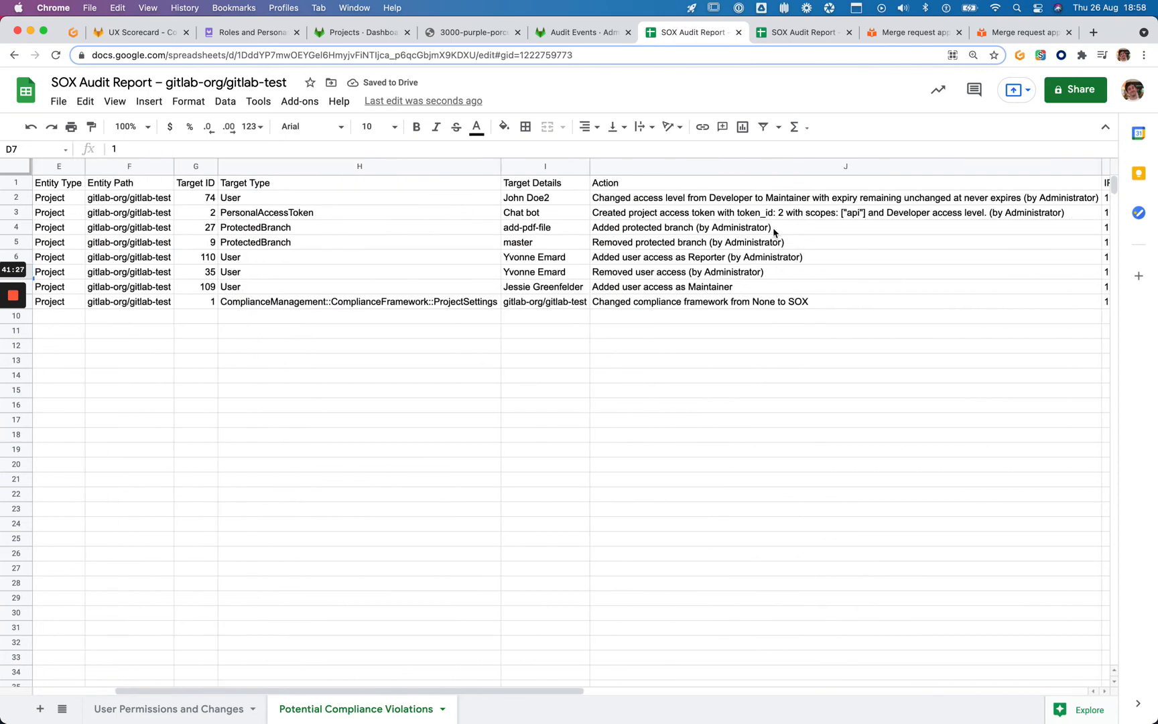
scroll(774, 232, left, 7)
click(161, 215)
scroll(897, 230, right, 1)
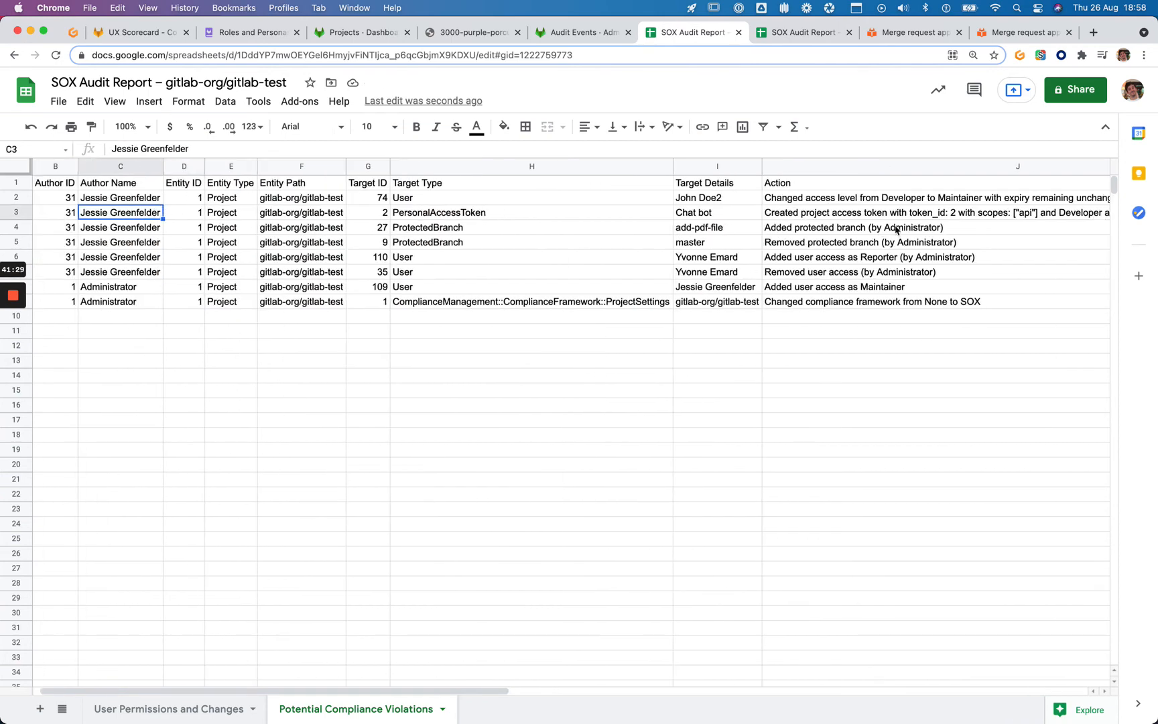
scroll(896, 230, right, 5)
drag(13, 174, 17, 185)
click(3, 187)
key(ctrl+b)
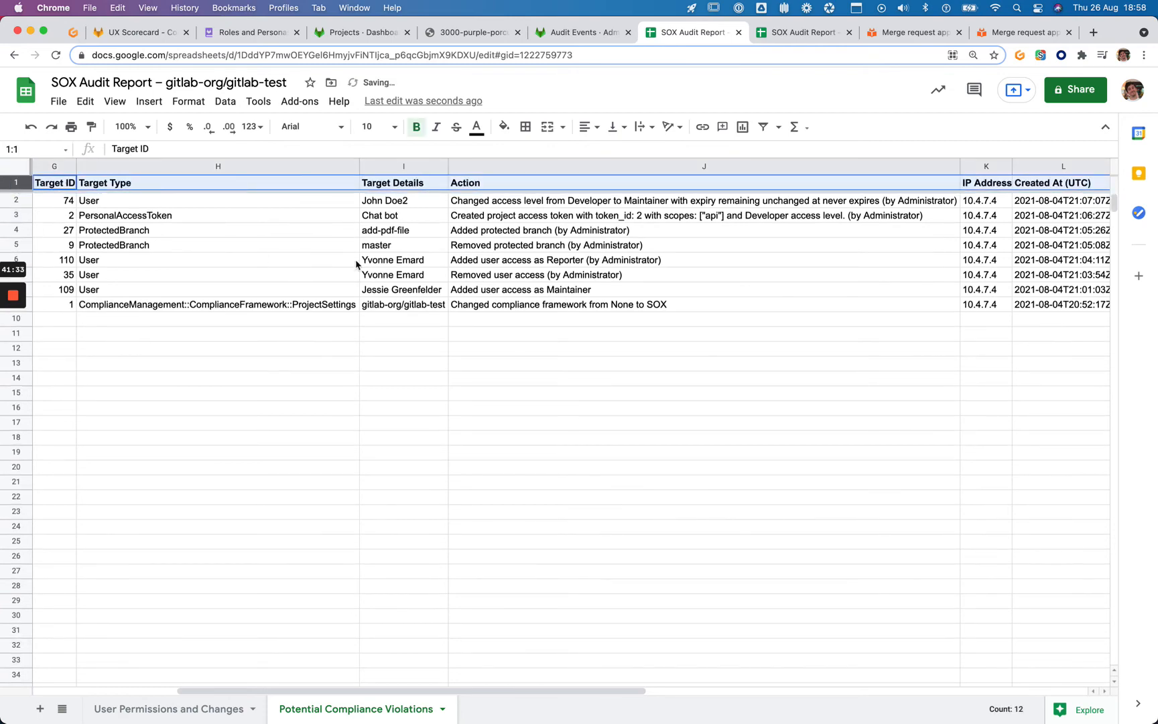
click(518, 260)
Sort the sheet A→Z by the Created At (UTC) column, earliest first
scroll(627, 229, right, 2)
click(779, 167)
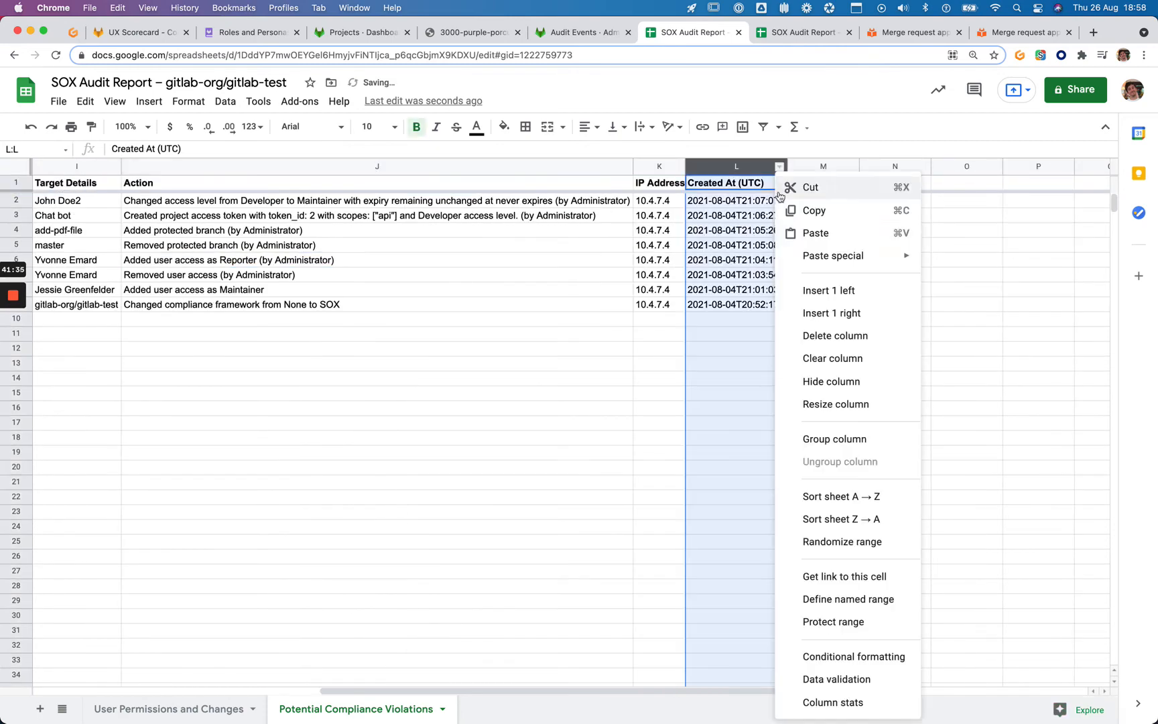
click(834, 495)
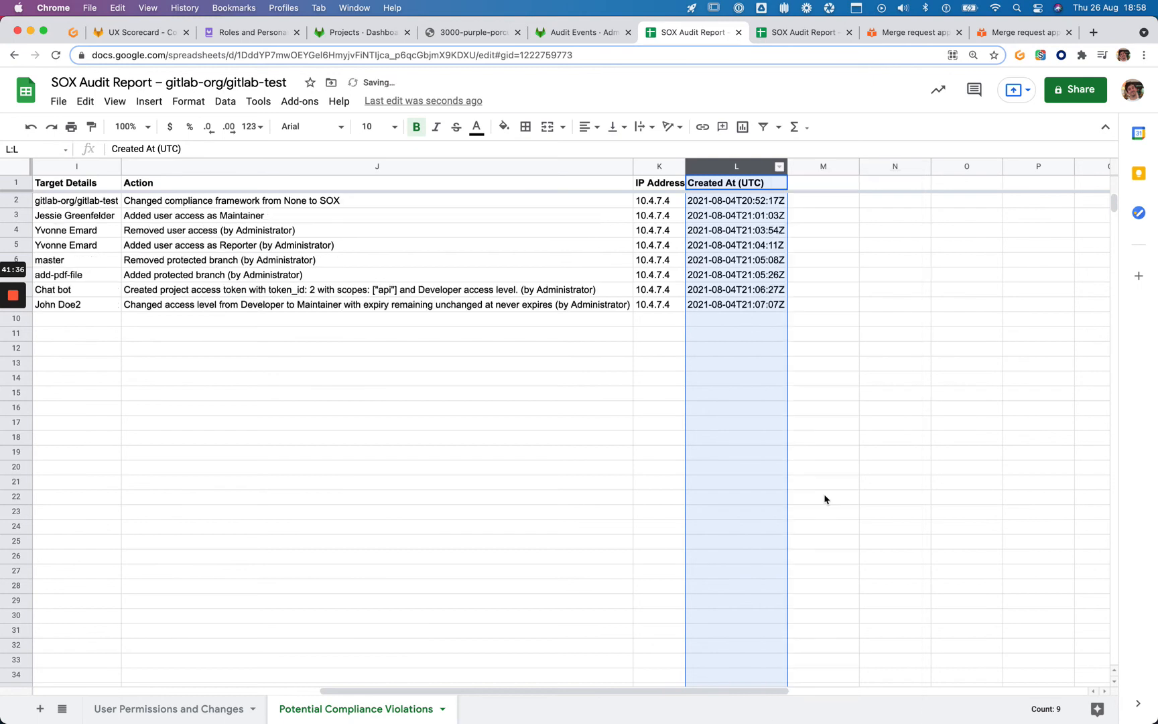
click(665, 362)
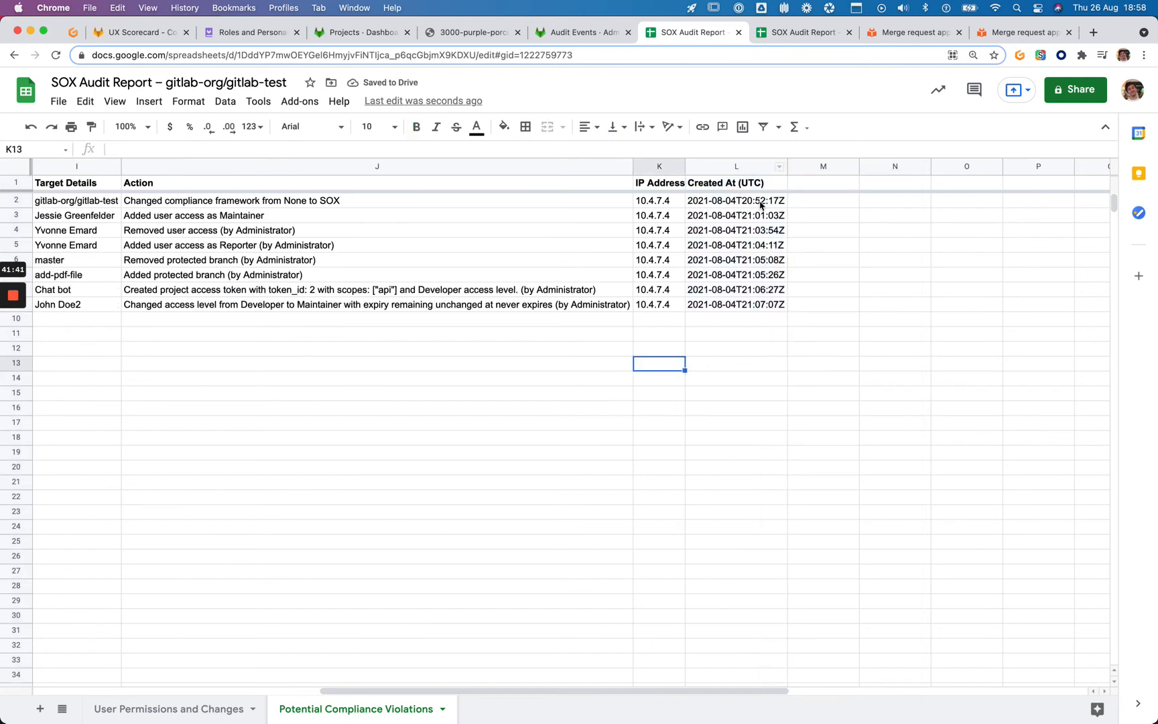
Review the first three events' timestamp, author, target user and action cells
click(735, 205)
scroll(637, 231, left, 10)
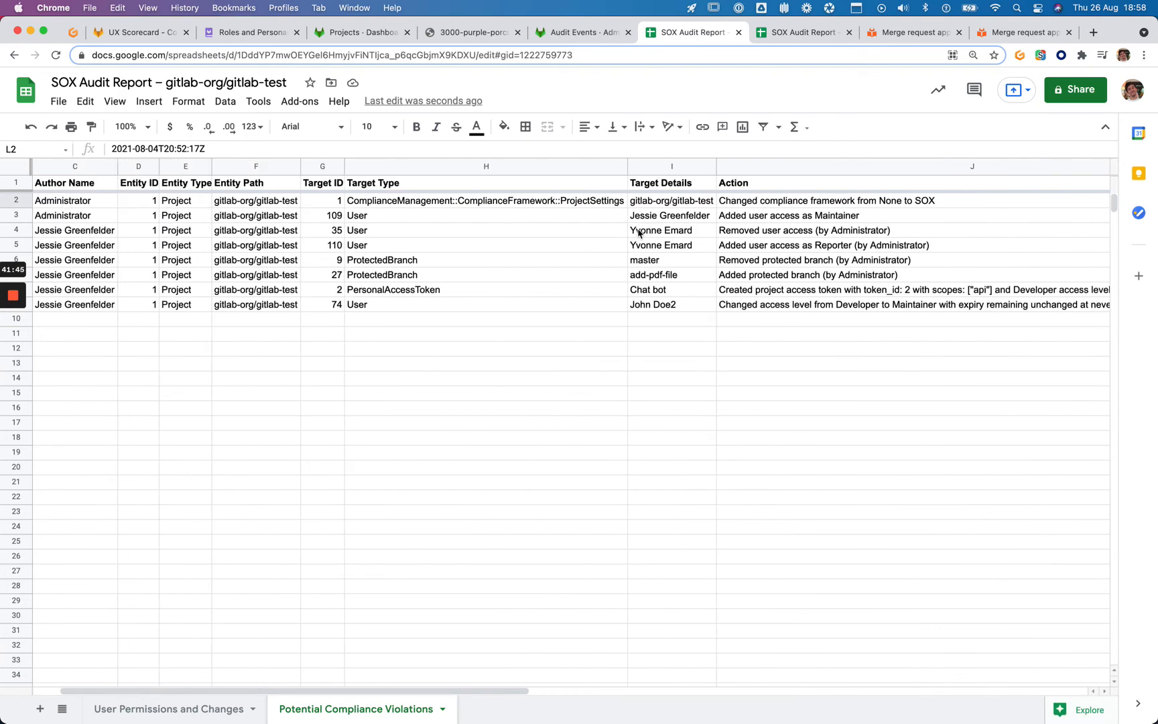
scroll(632, 234, left, 2)
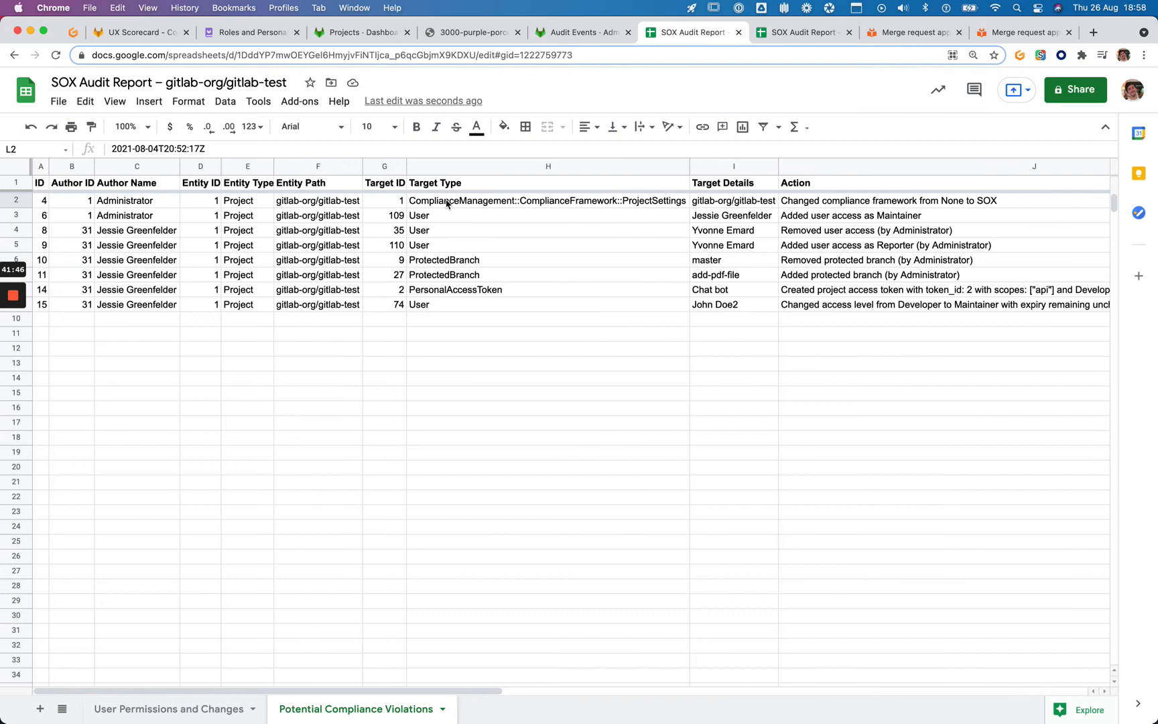
click(111, 205)
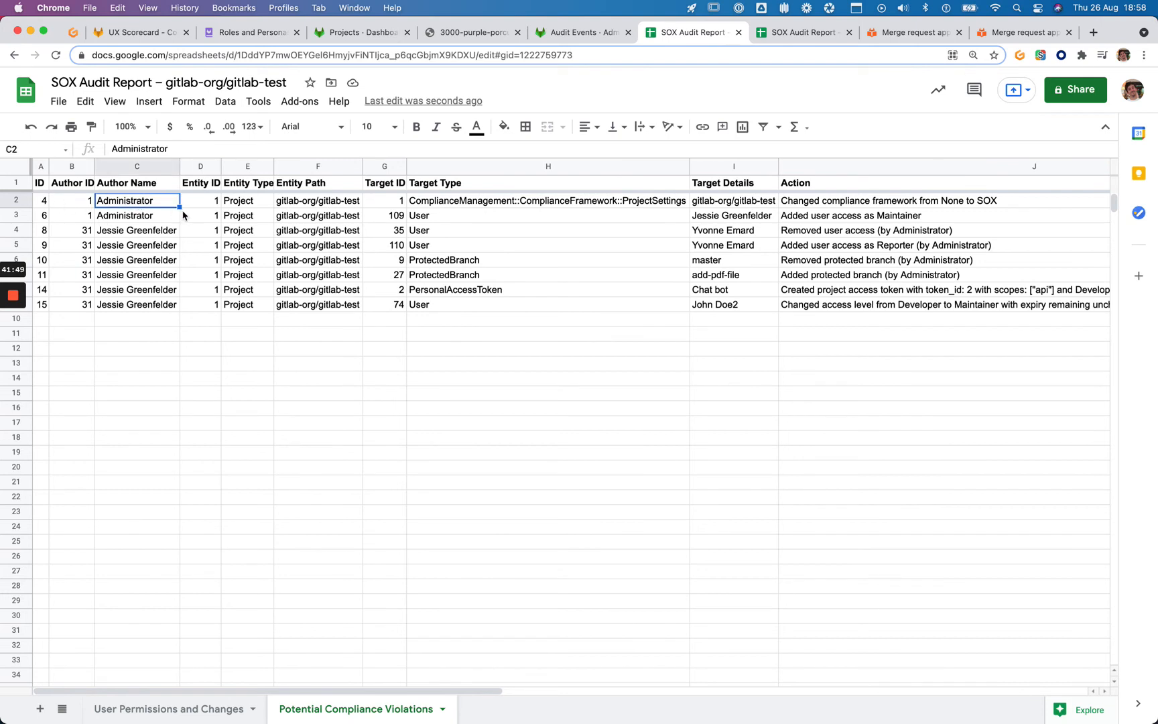
click(823, 203)
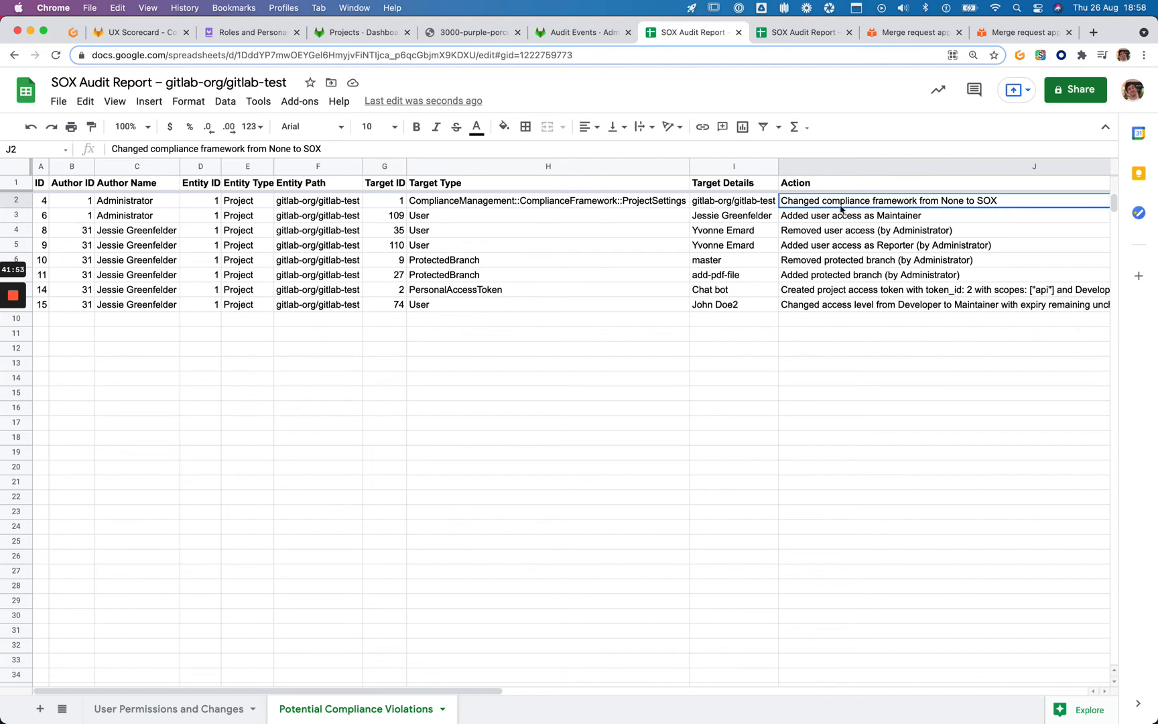
click(762, 216)
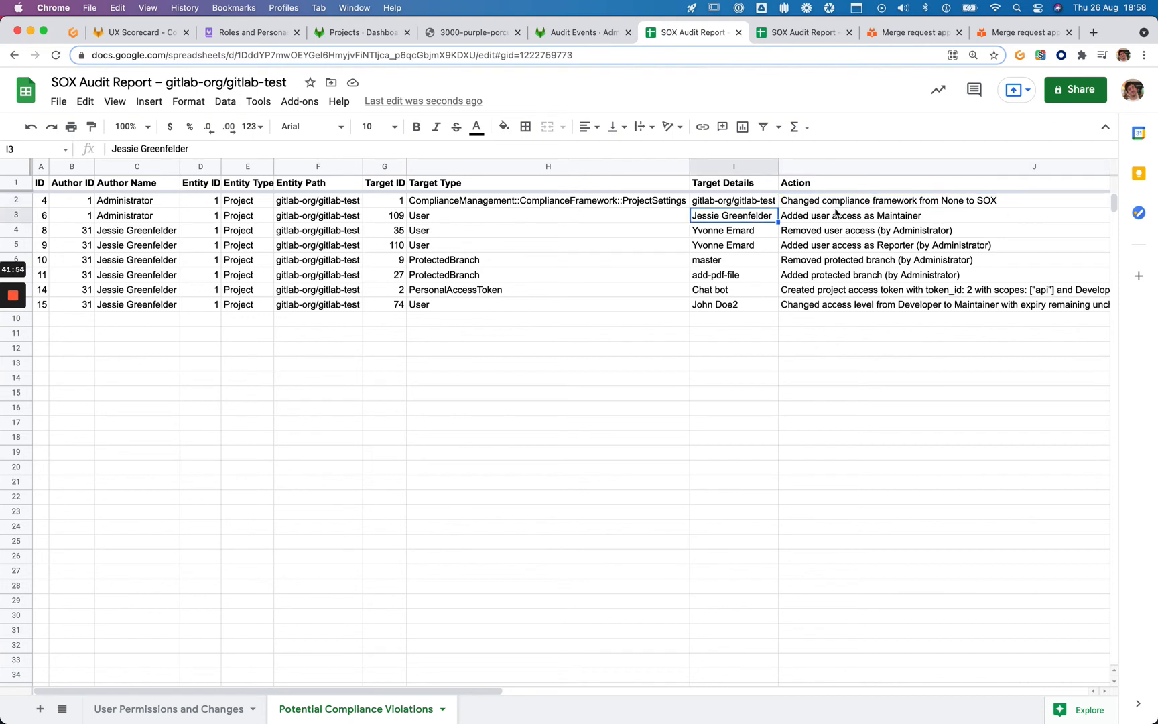
click(895, 218)
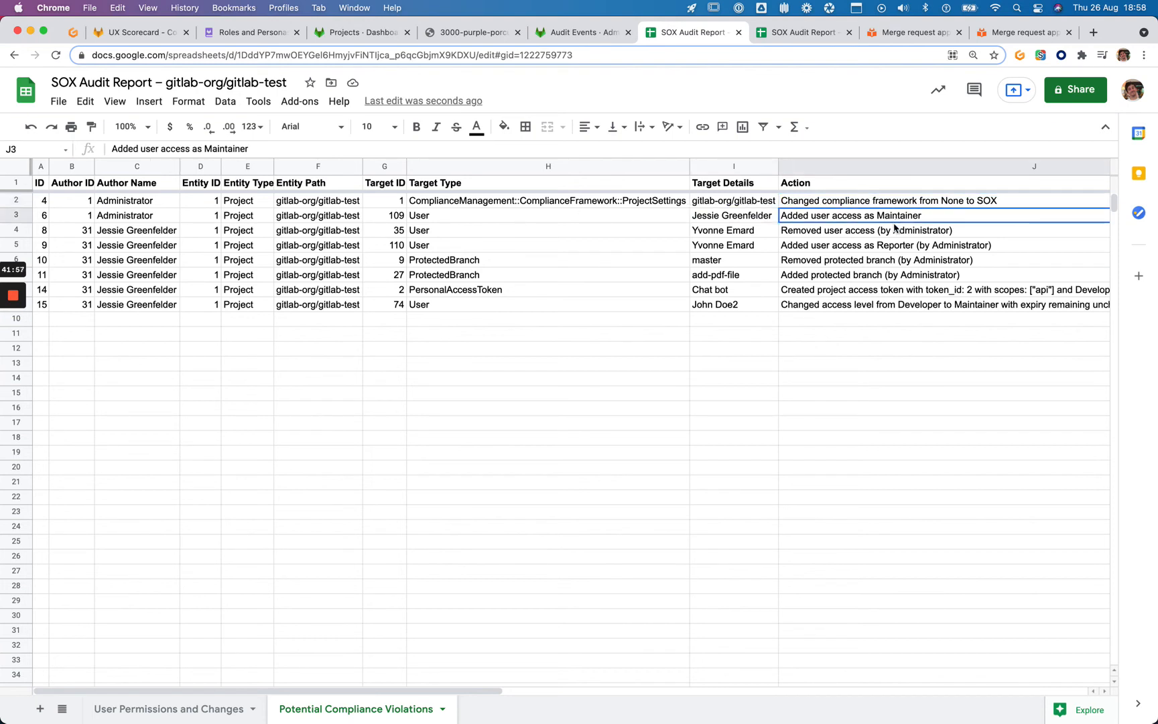
click(894, 235)
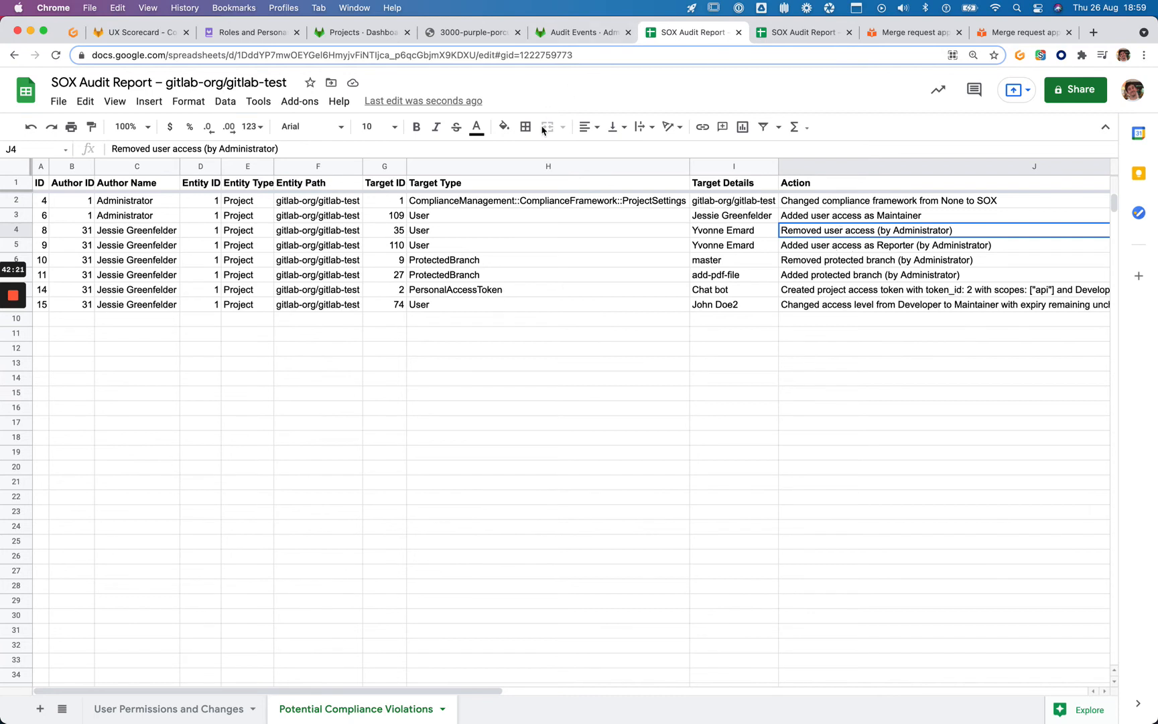
Review the Reporter access and removed protected branch rows, then go to the approval settings docs
click(846, 247)
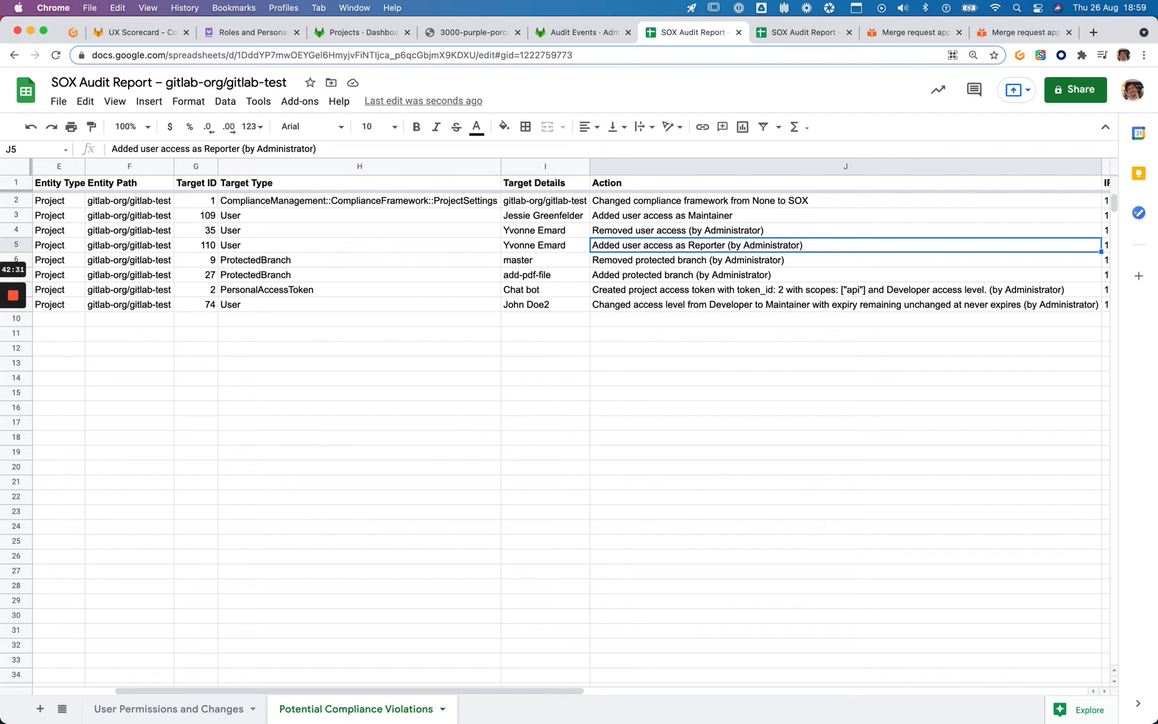
click(846, 260)
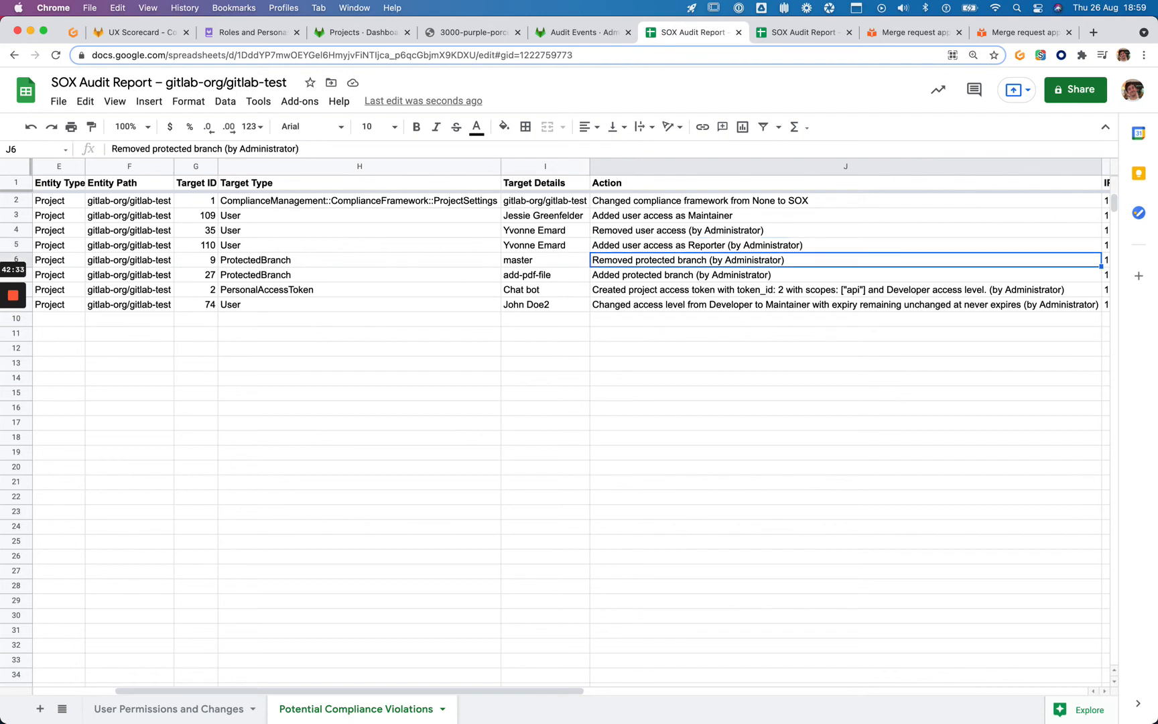
key(Left)
key(Left)
key(Left)
key(Left)
key(Left)
key(Left)
key(Left)
key(Left)
key(Left)
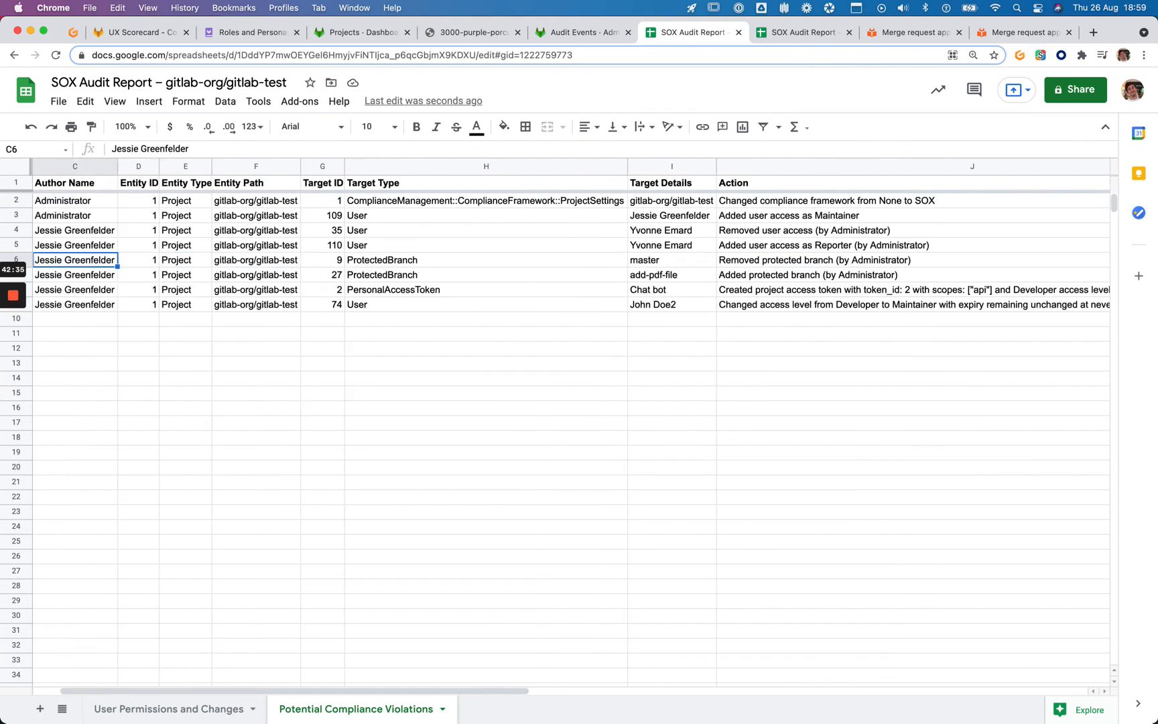
key(Right)
key(Right)
key(Right)
key(Right)
key(Right)
key(Right)
key(Right)
key(Right)
key(Right)
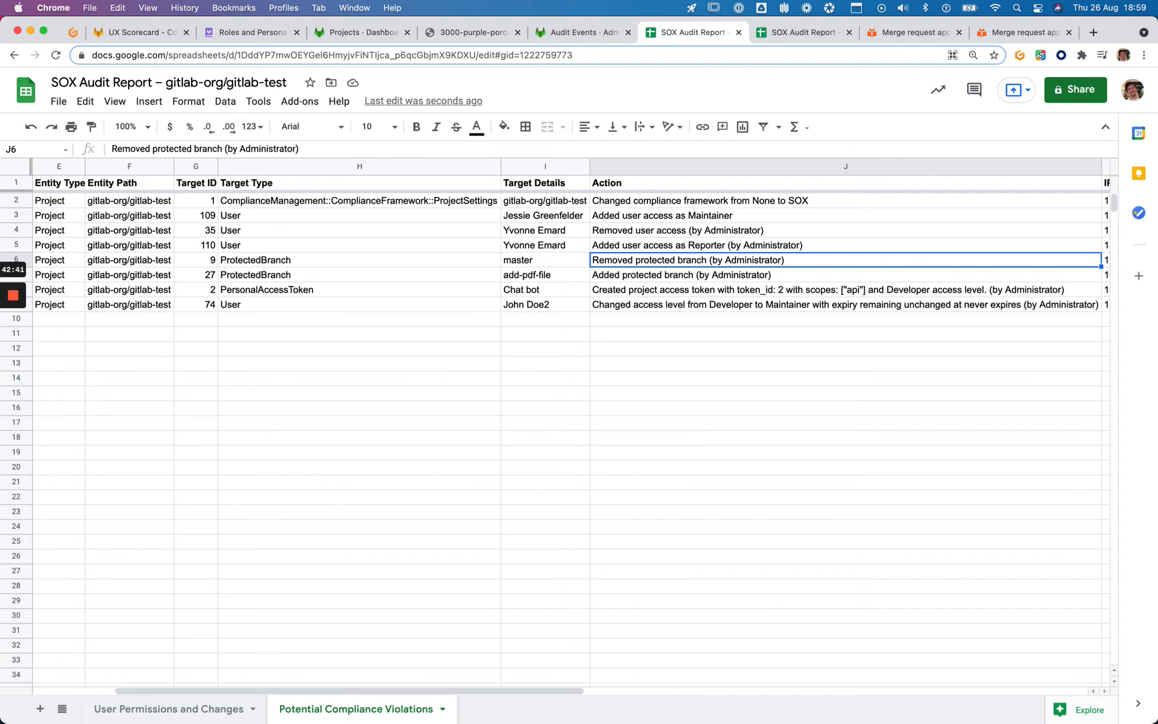
key(Left)
key(Left)
key(Left)
key(Left)
key(Left)
key(Left)
key(Left)
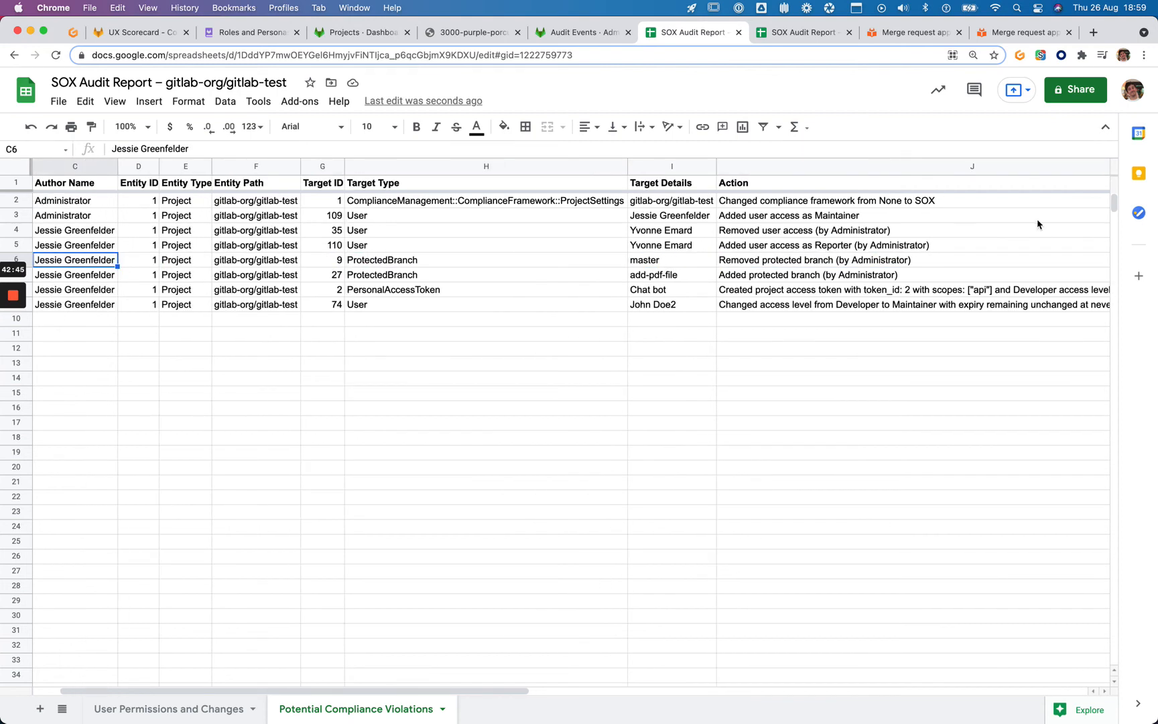
click(912, 249)
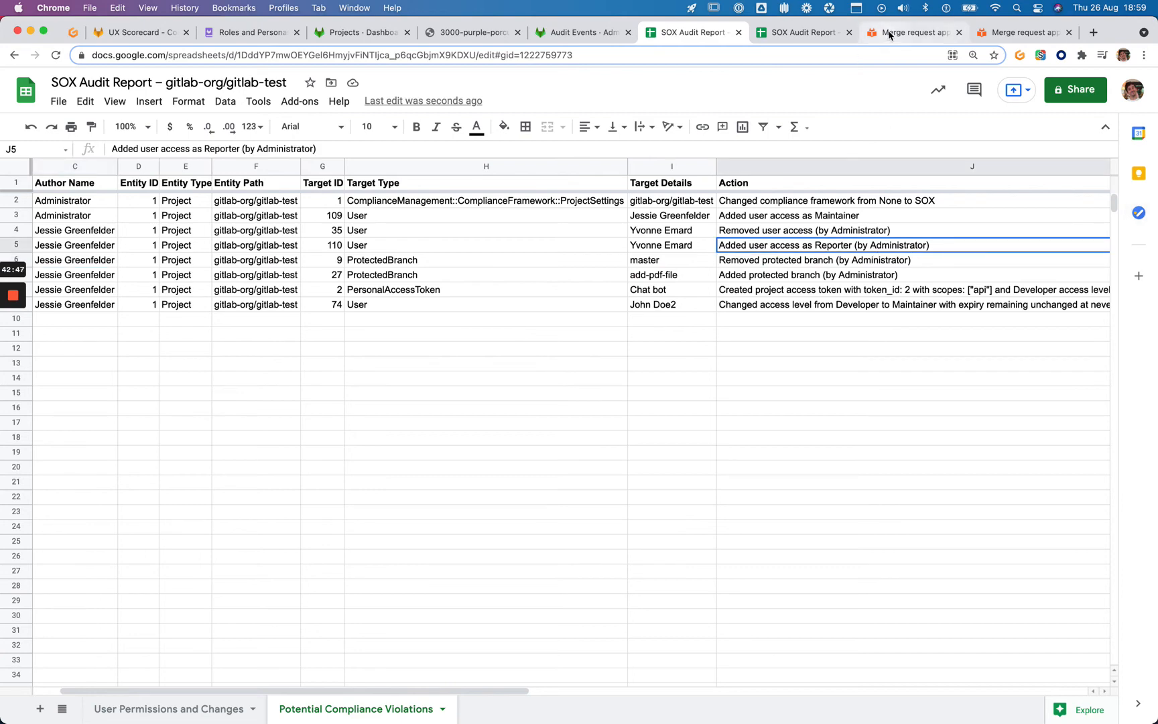
click(914, 32)
Search the docs for 'Reporter' and open the permissions guide's Members section
click(216, 84)
text(report)
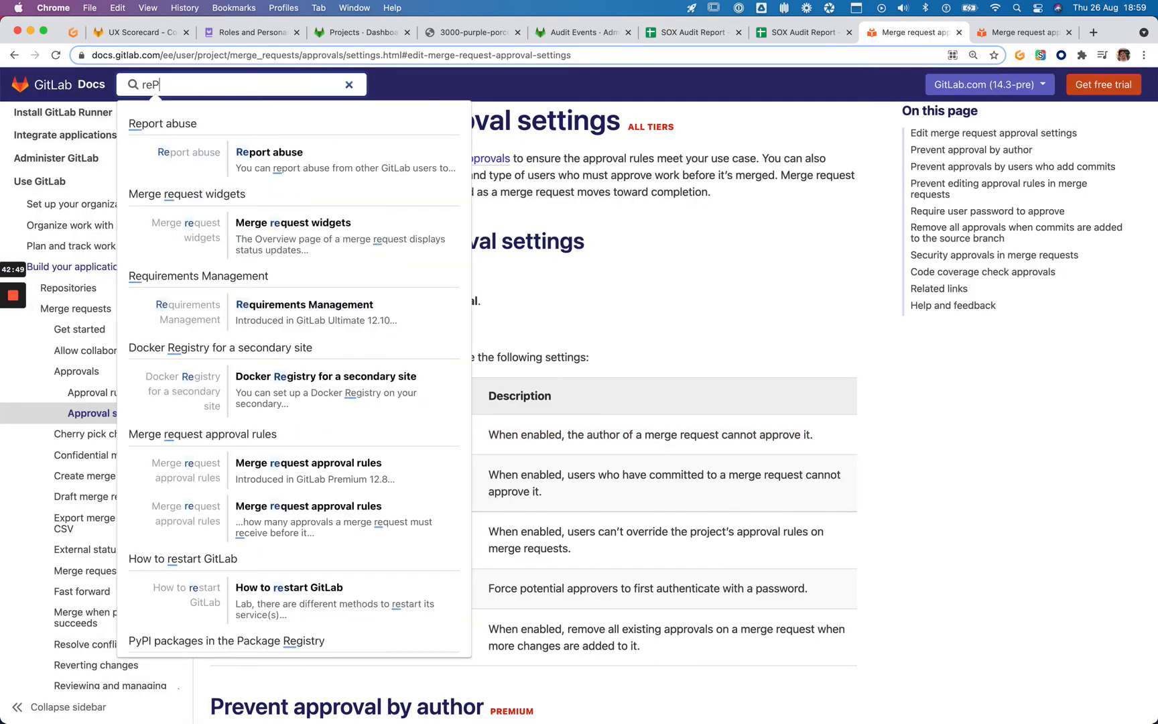
key(super+a)
text(Reporter)
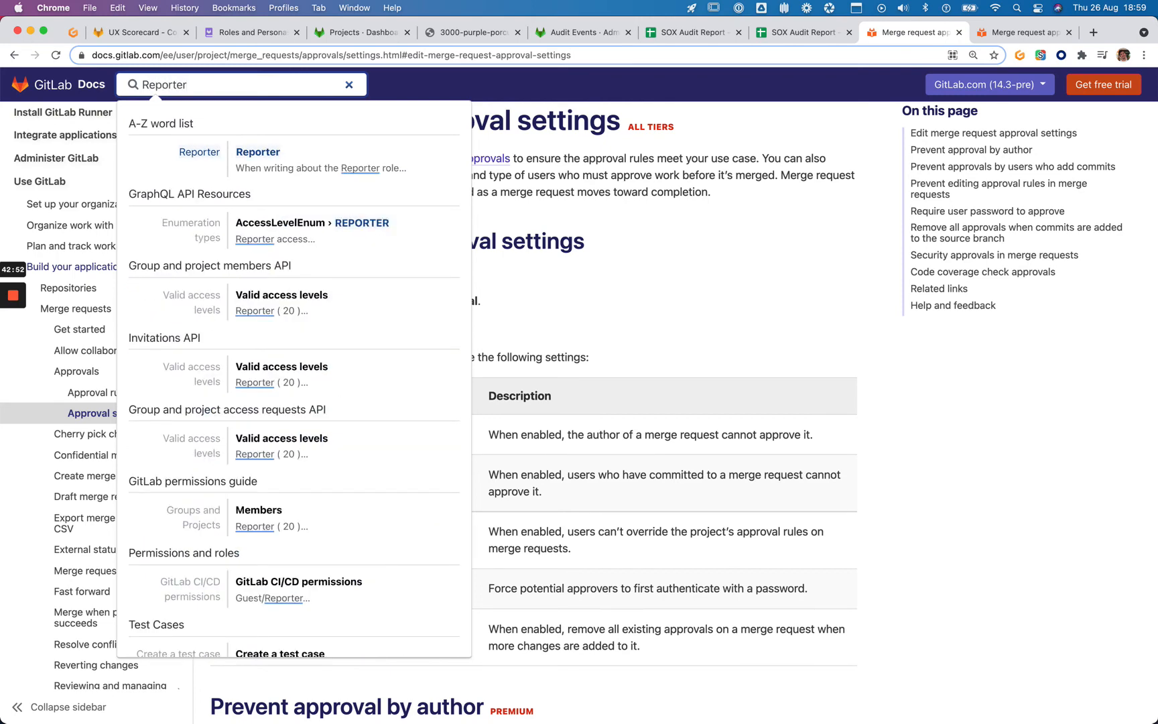
click(277, 154)
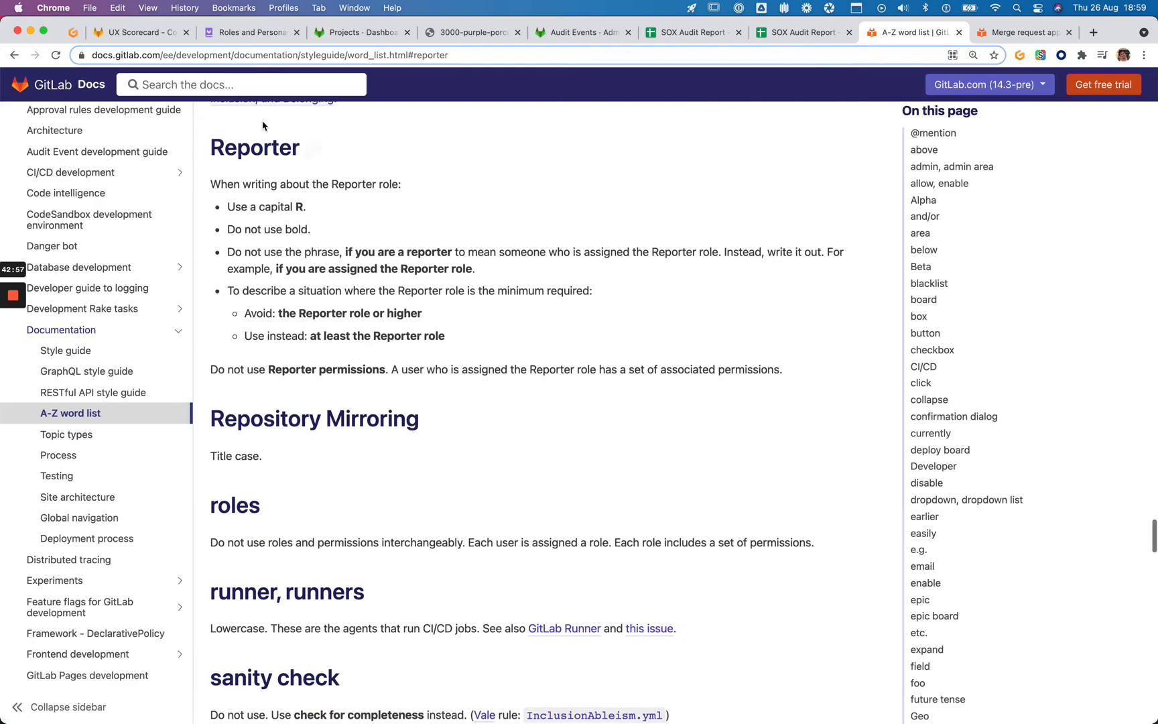
click(221, 84)
text(rePORTER)
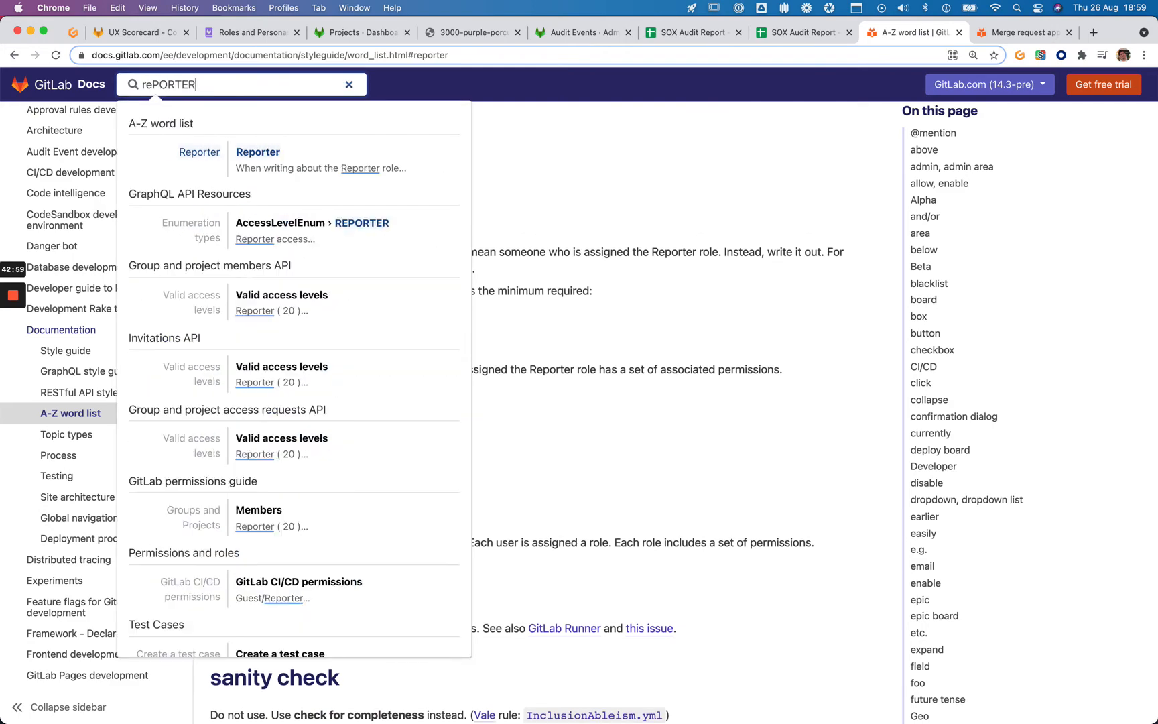
key(super+a)
text(Reporter)
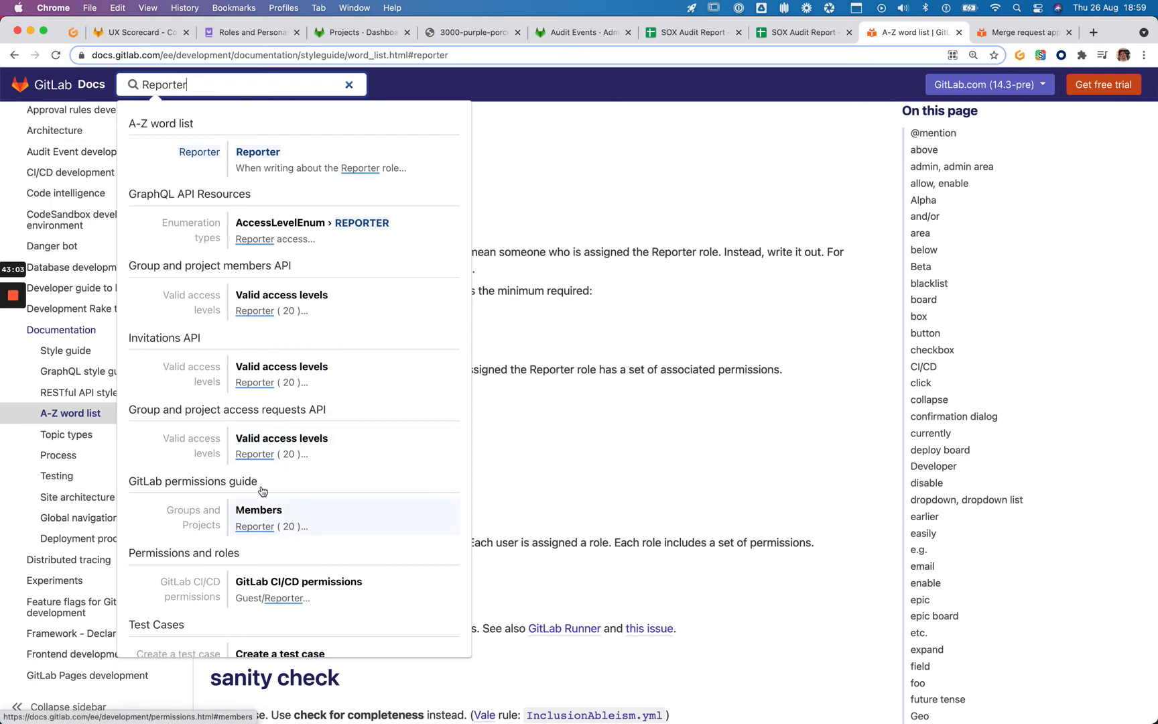
click(258, 511)
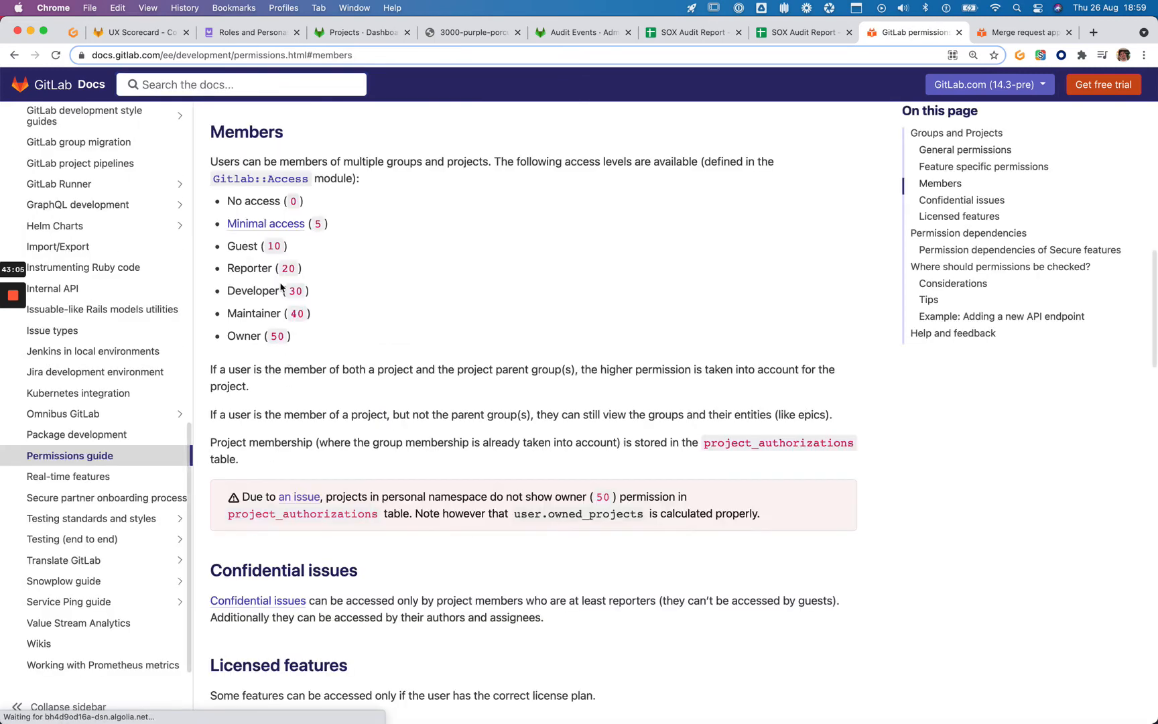
Find 'reporter' on the permissions page and scroll through its mentions
key(super+f)
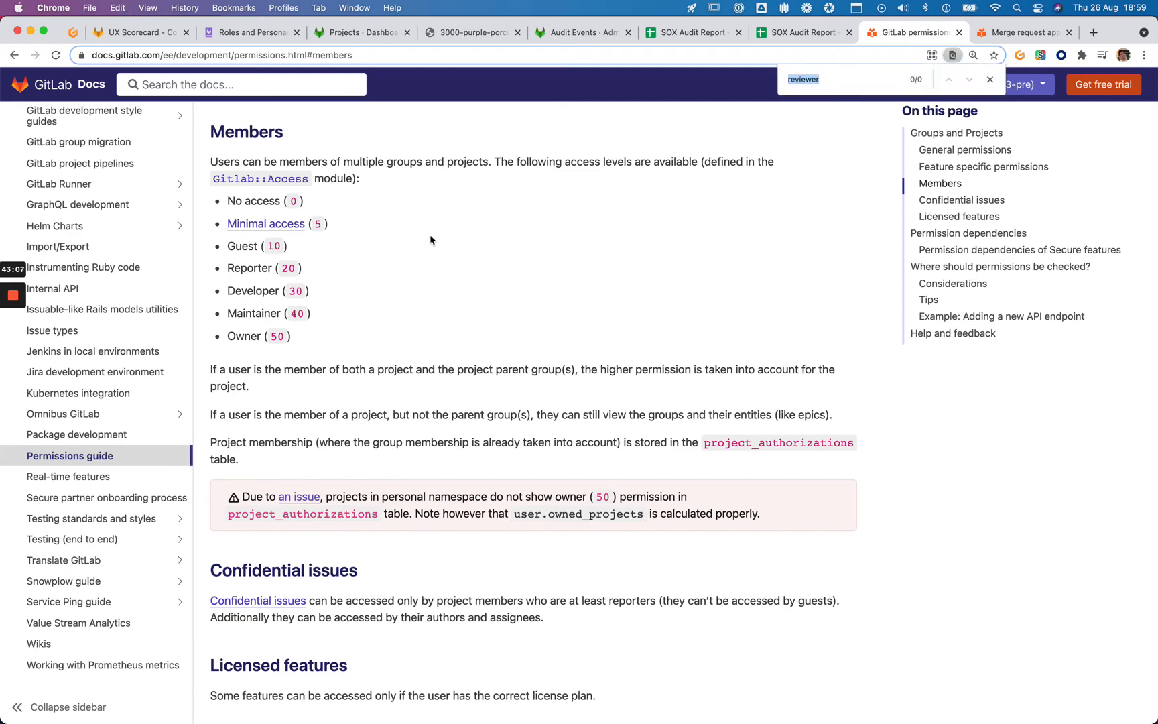
text(reporer)
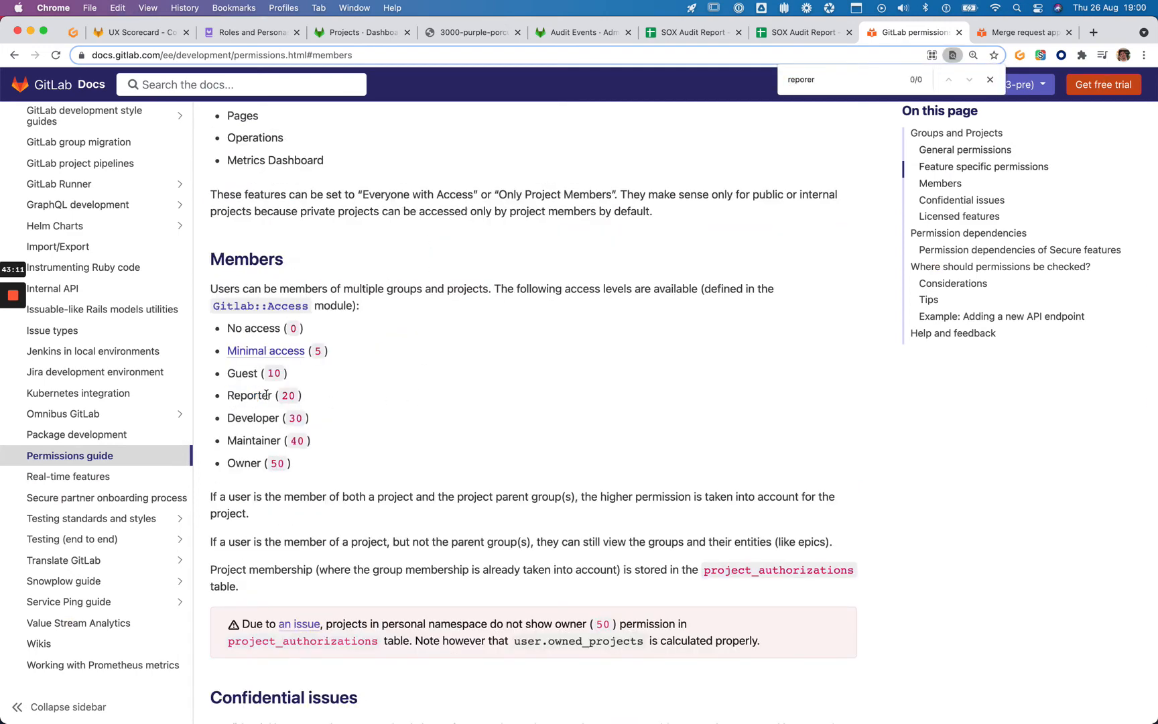
key(super+f)
text(reporter)
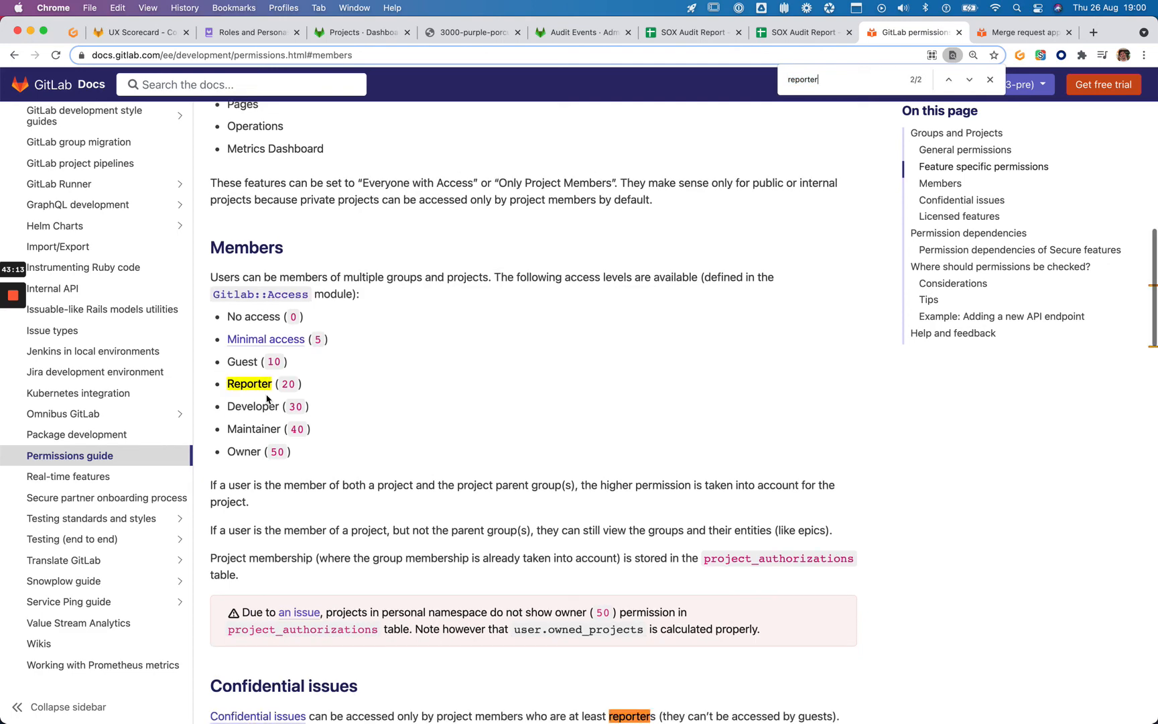
scroll(266, 399, down, 5)
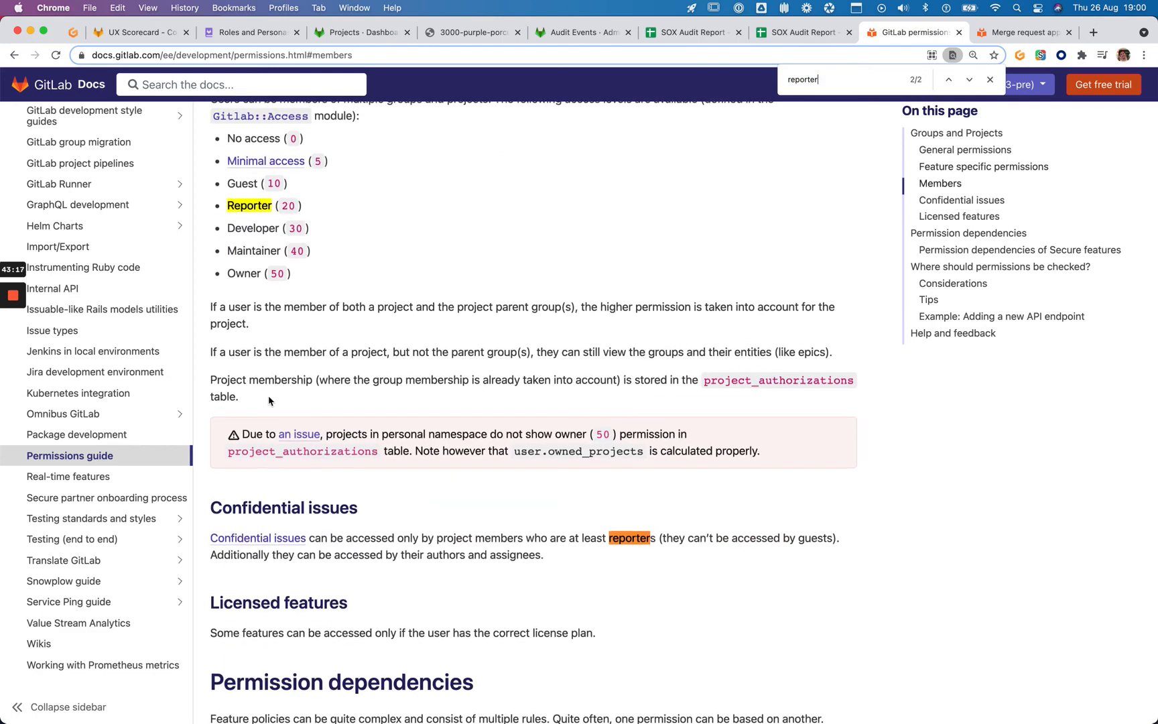
scroll(561, 540, down, 8)
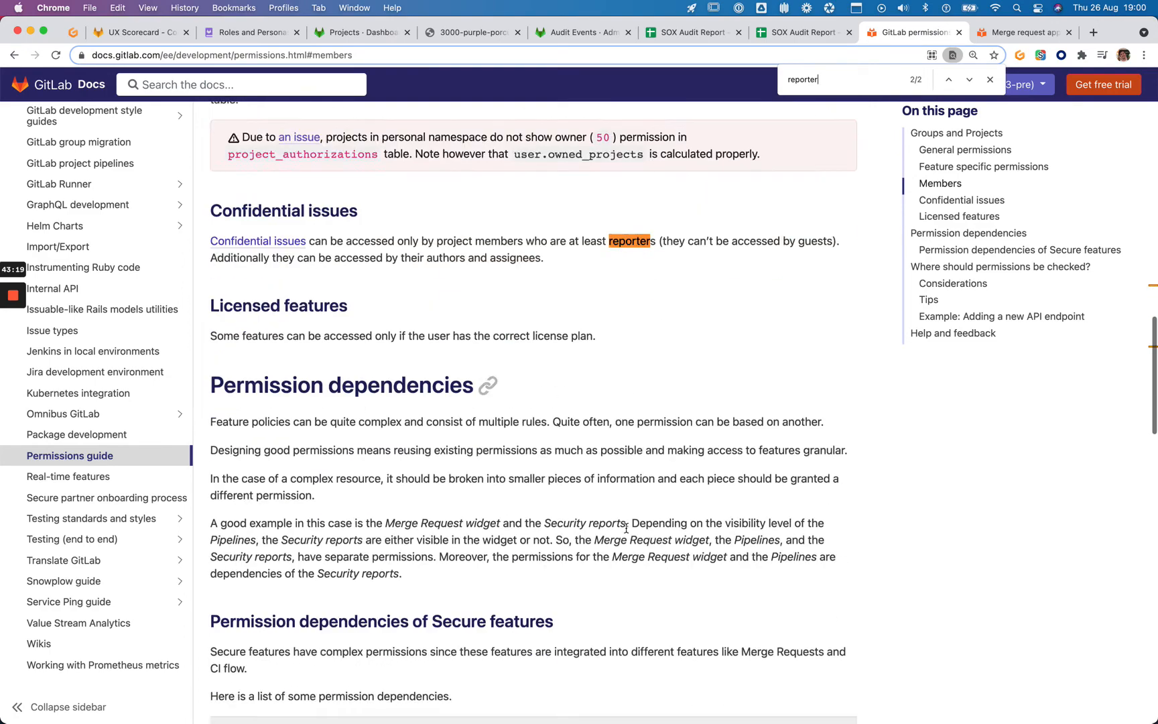
scroll(627, 528, down, 12)
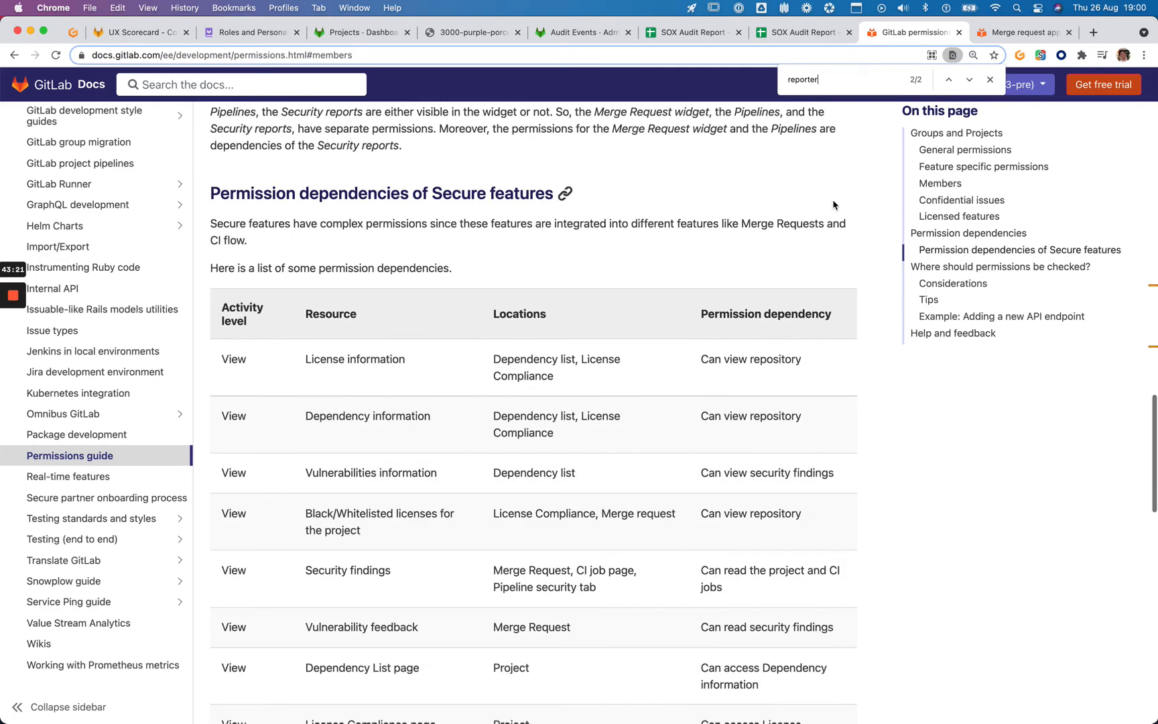
scroll(833, 204, down, 2)
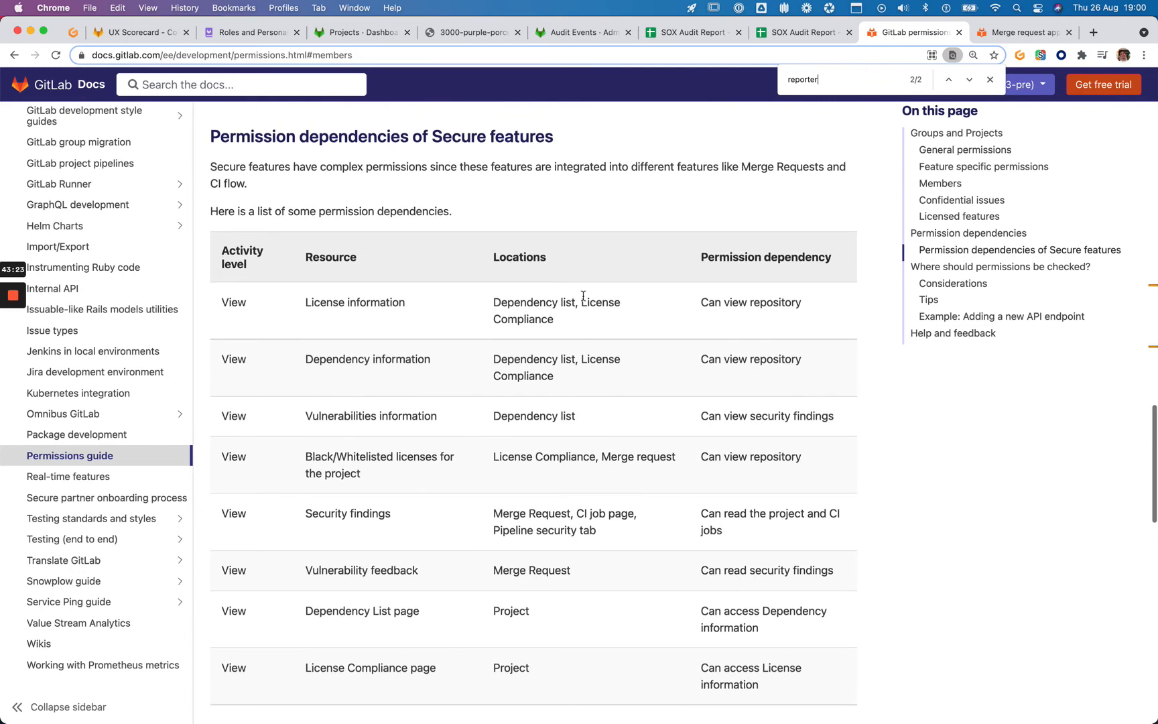
scroll(583, 296, down, 1)
scroll(661, 402, right, 1)
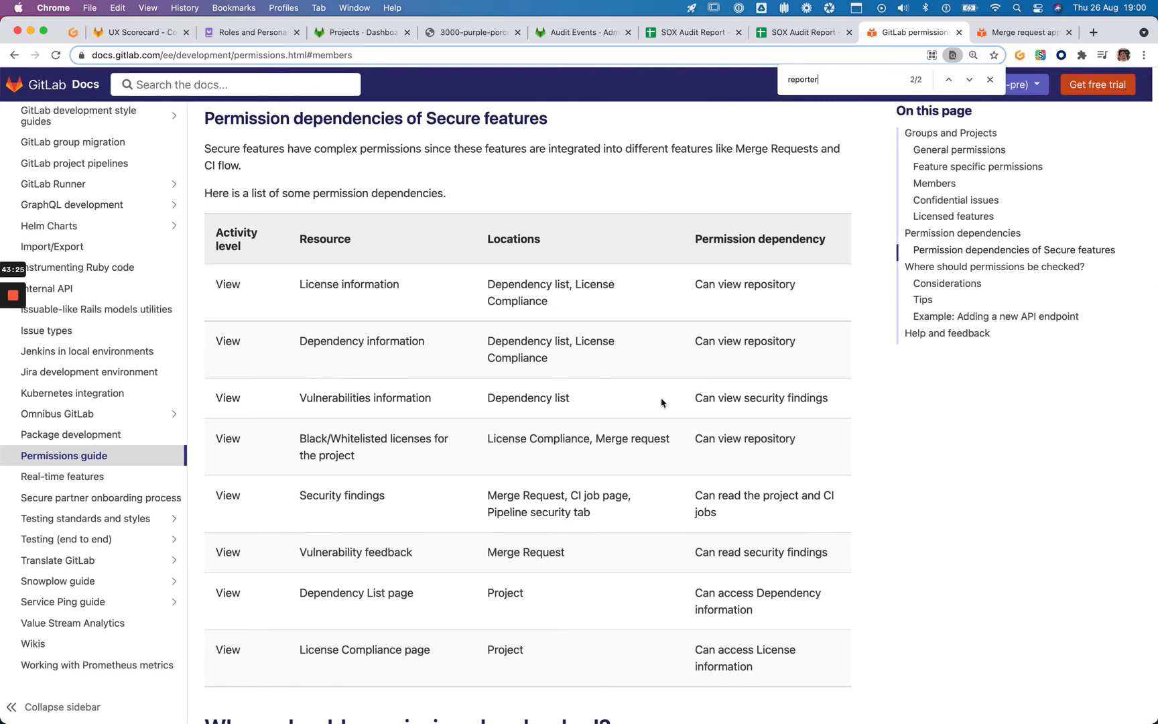
scroll(661, 402, left, 1)
scroll(569, 392, up, 1)
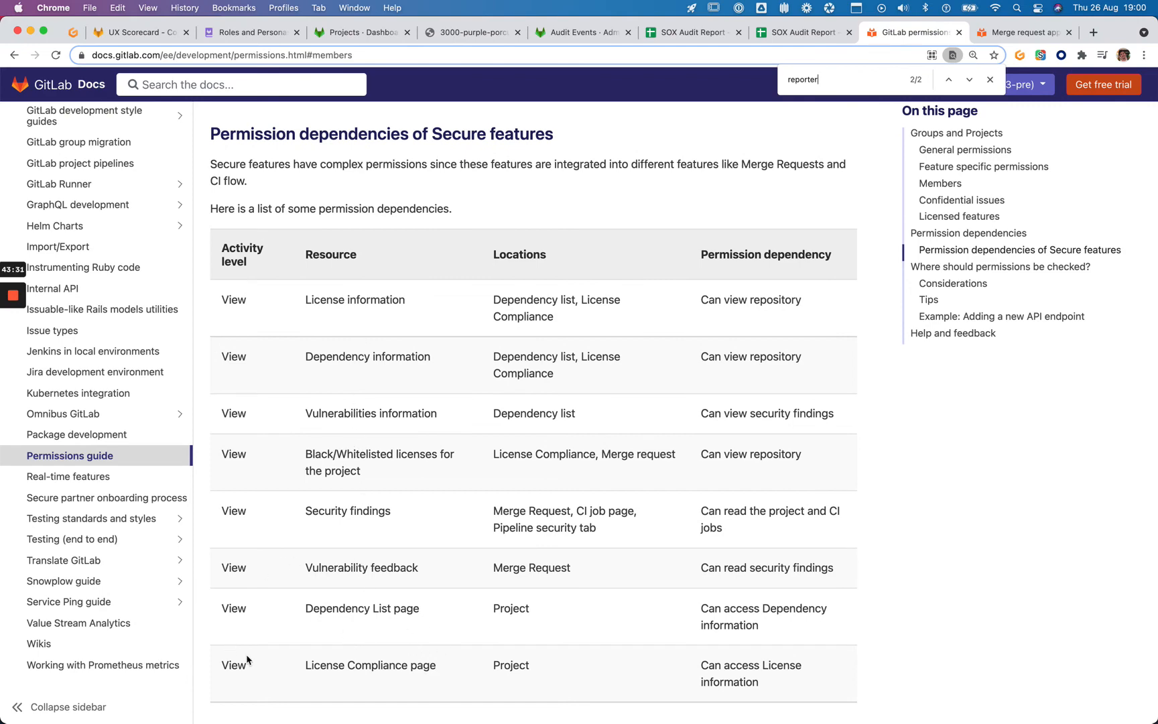
scroll(530, 334, up, 5)
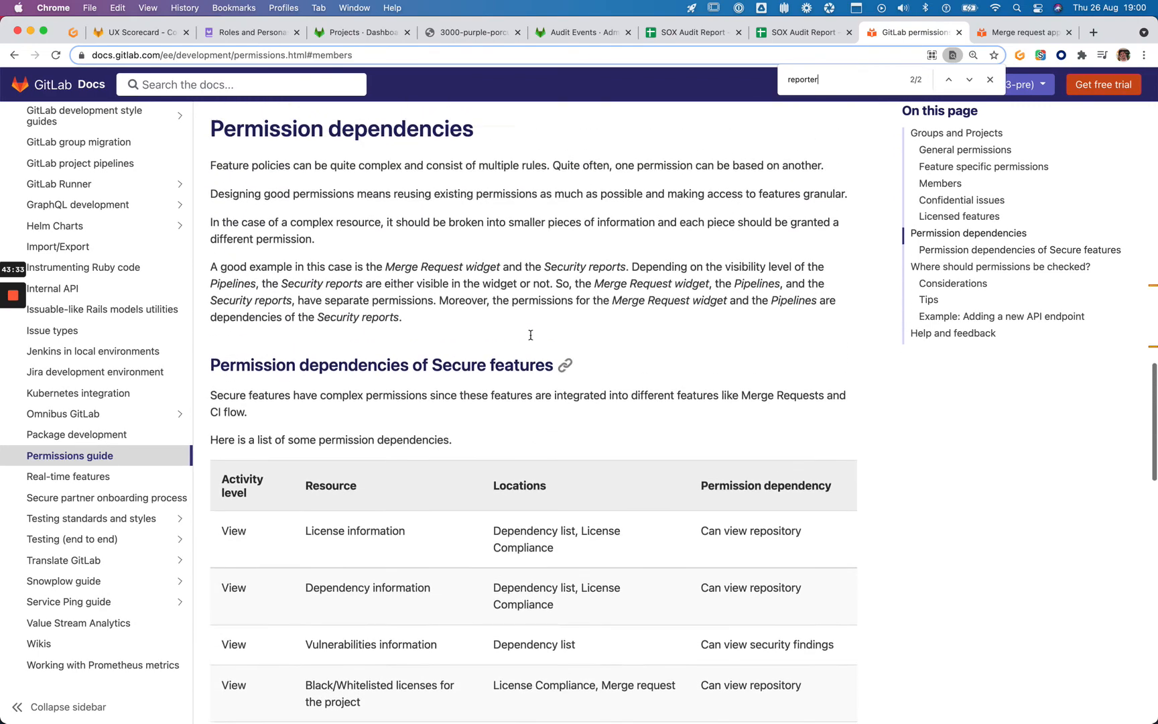
scroll(530, 334, up, 5)
scroll(520, 444, down, 7)
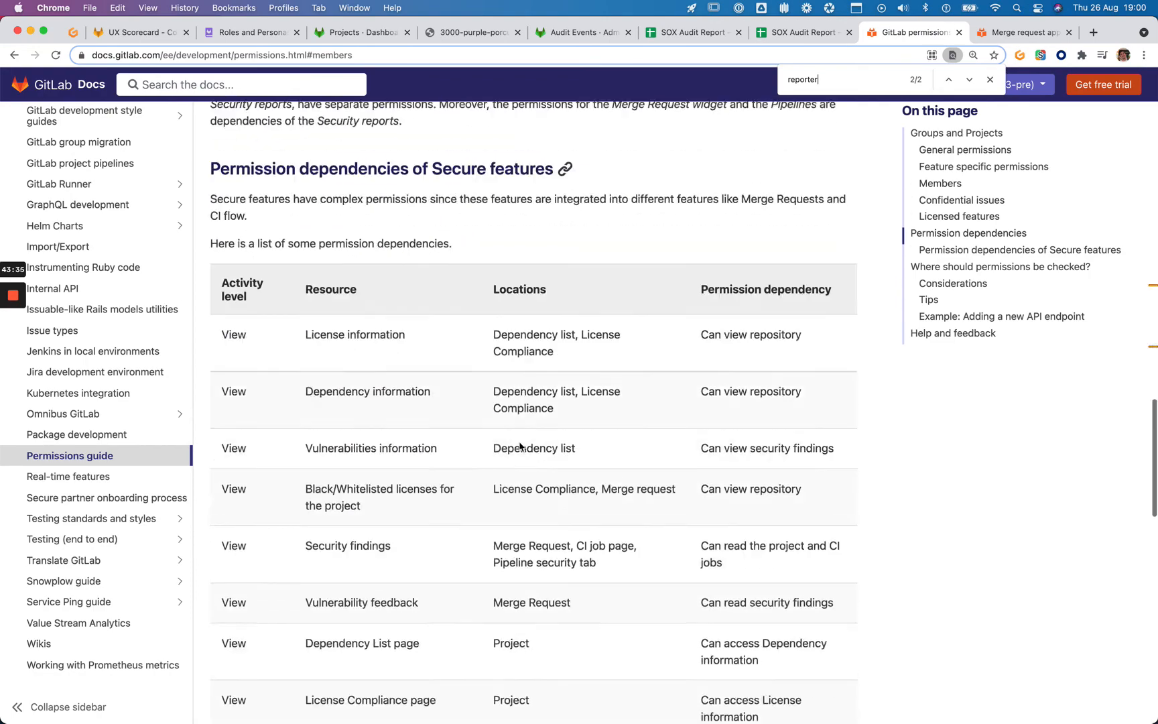
scroll(520, 444, down, 8)
scroll(520, 444, up, 4)
scroll(481, 564, down, 1)
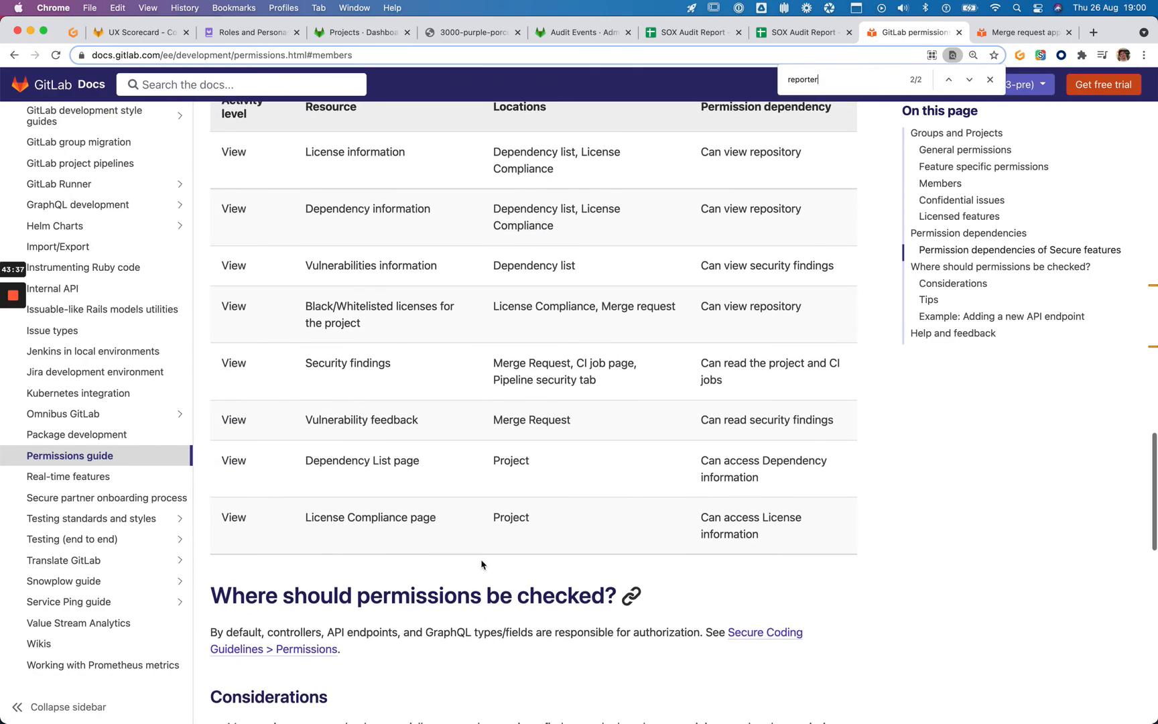
Open the 'Secure Coding Guidelines > Permissions' link in a new tab and view it
super+click(736, 638)
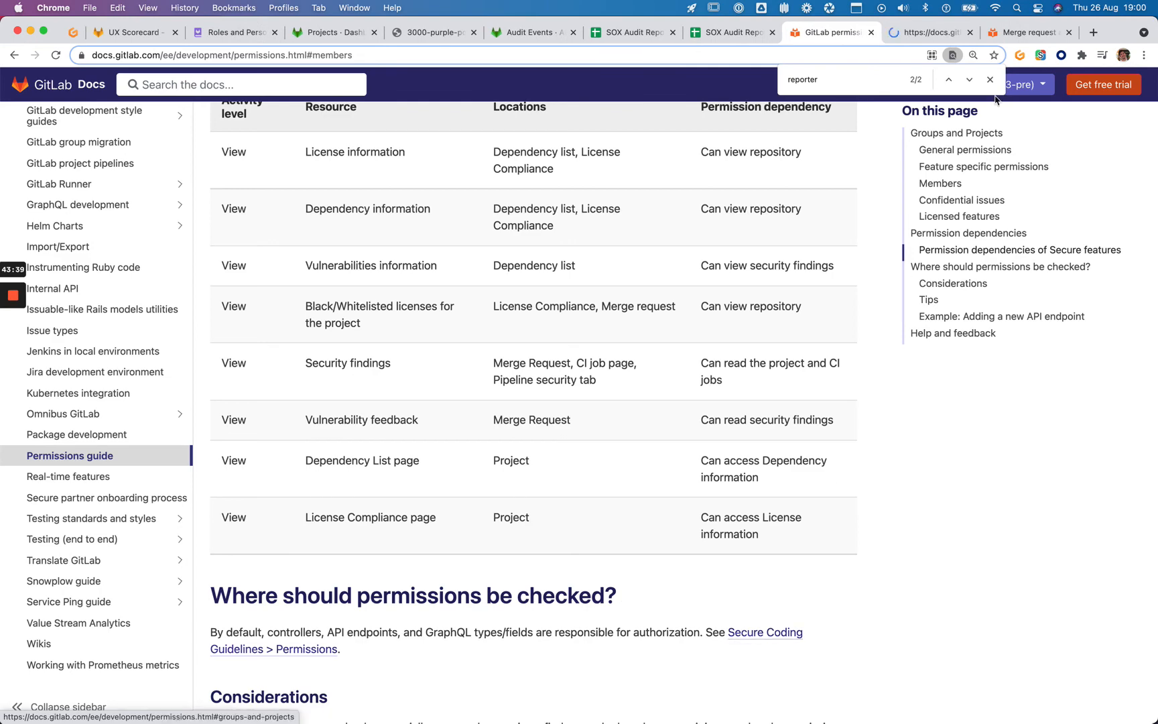
click(990, 80)
click(919, 32)
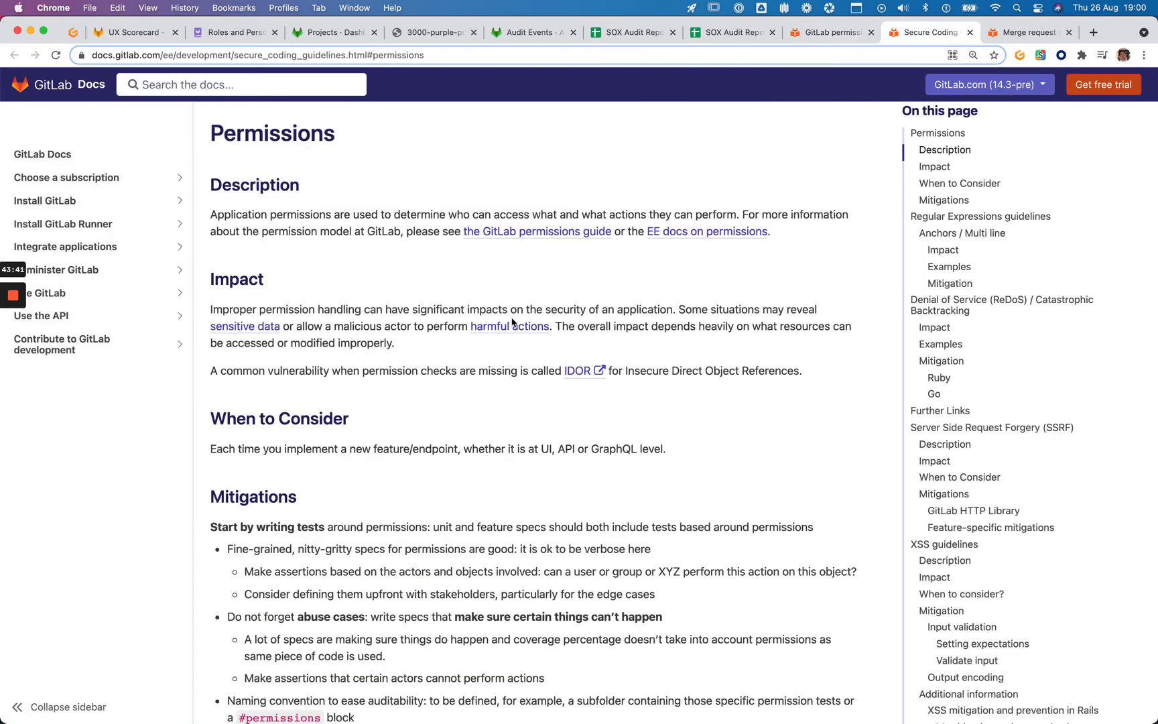
Return to the permissions guide tab and take a screenshot of the screen
scroll(511, 323, down, 10)
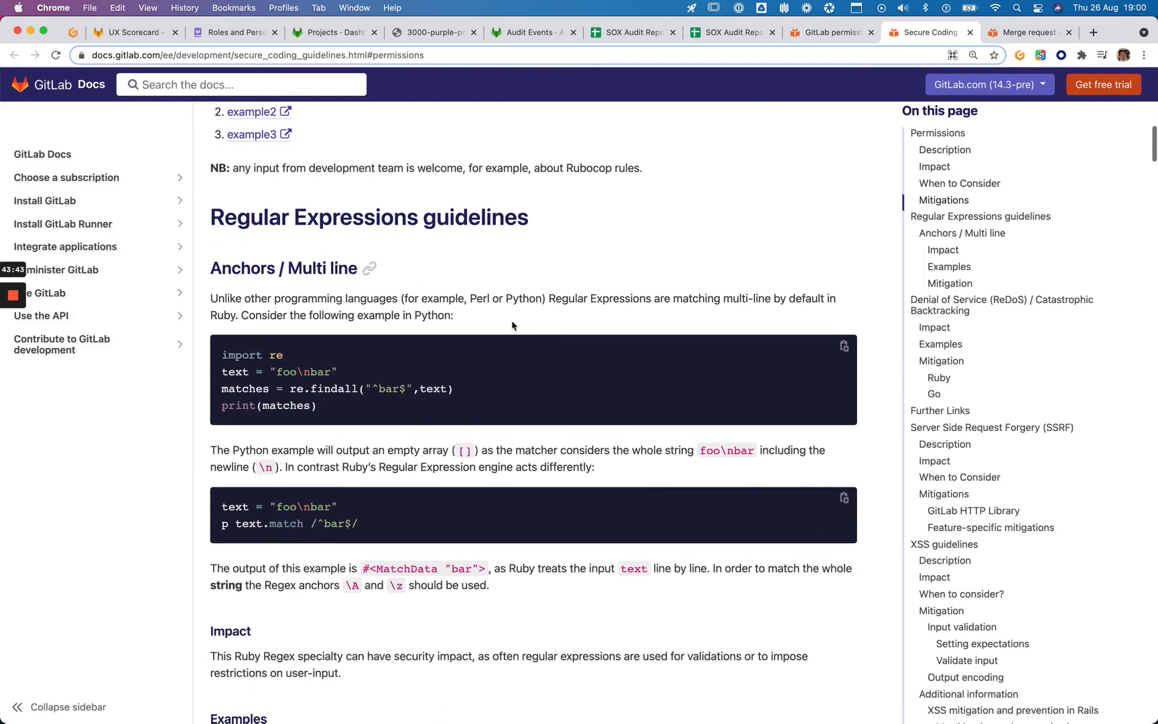
key(ctrl+shift+Tab)
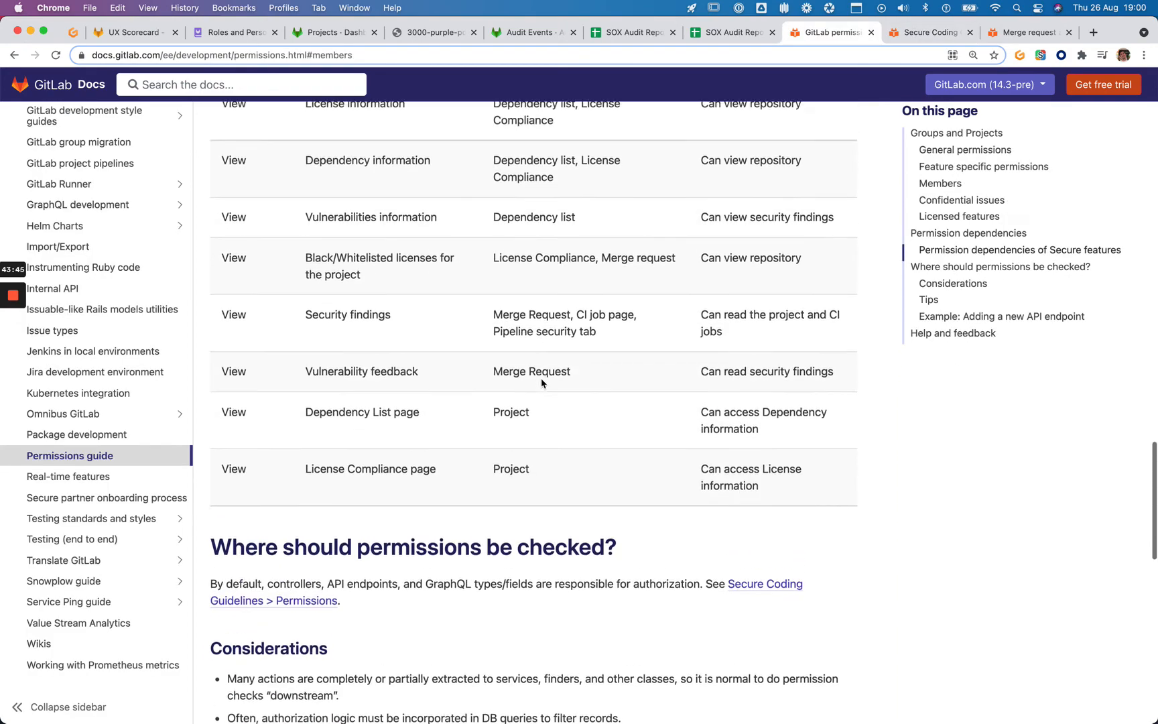
scroll(541, 382, up, 10)
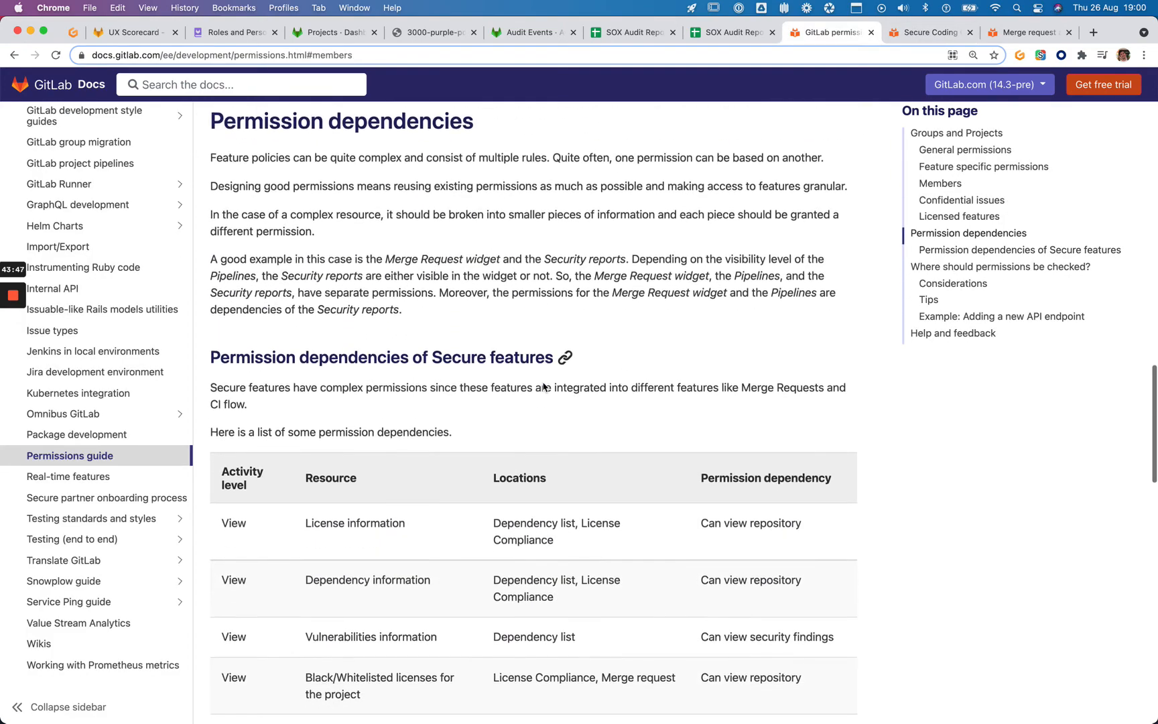
scroll(867, 477, up, 1)
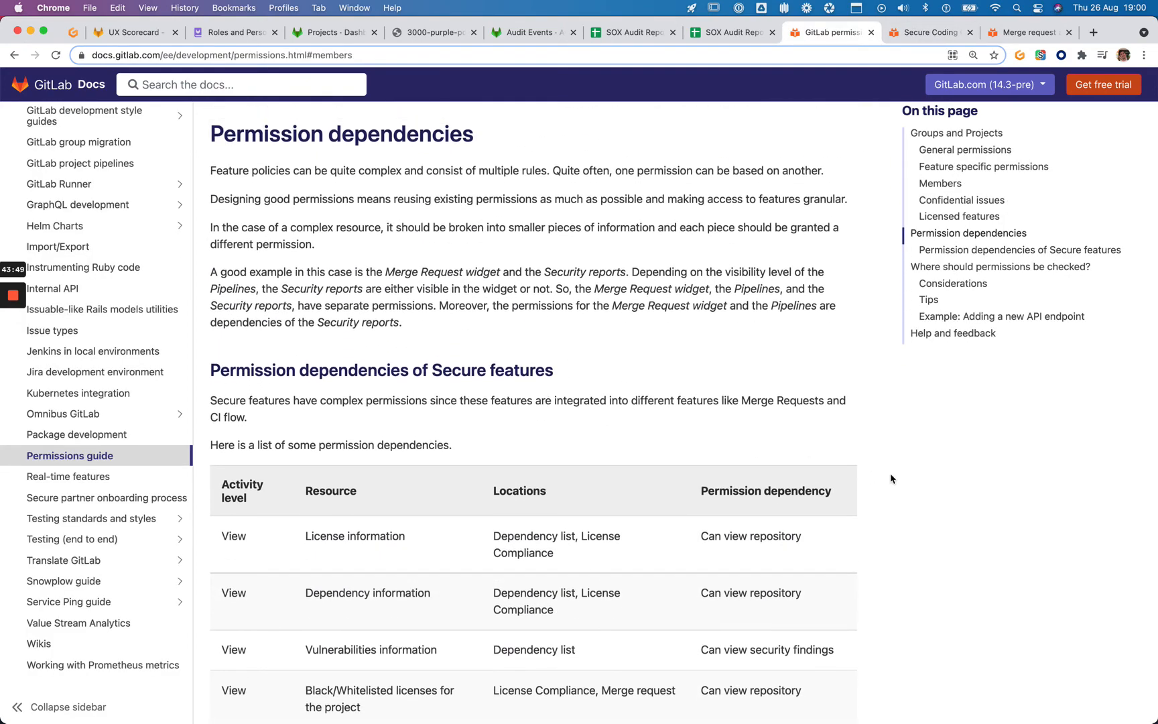
key(super+shift+3)
Scroll up to the Members access levels and highlight 'Reporter (20)'
scroll(719, 465, up, 2)
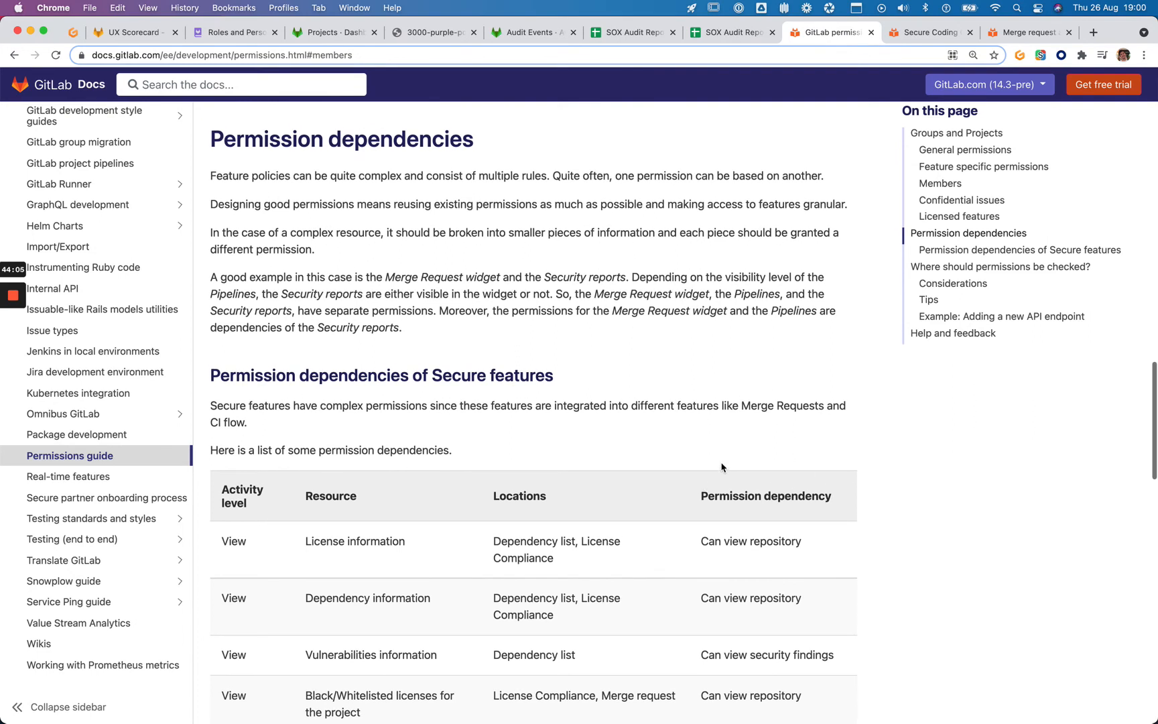
scroll(928, 444, down, 1)
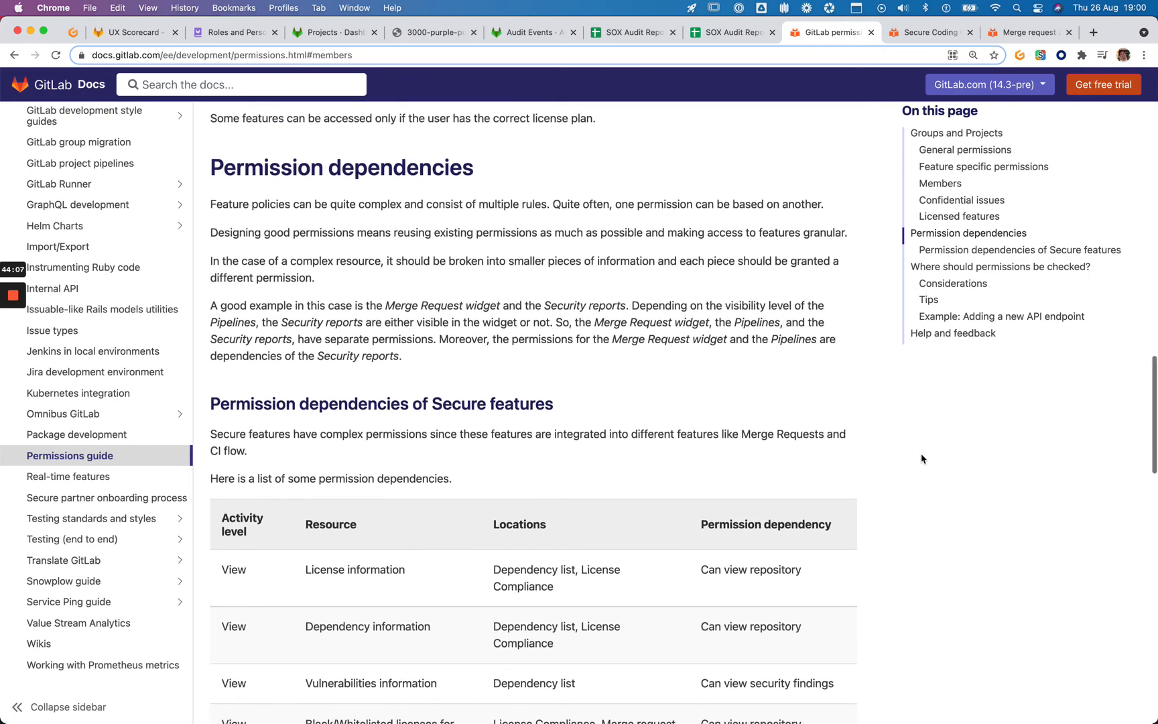
scroll(922, 459, down, 1)
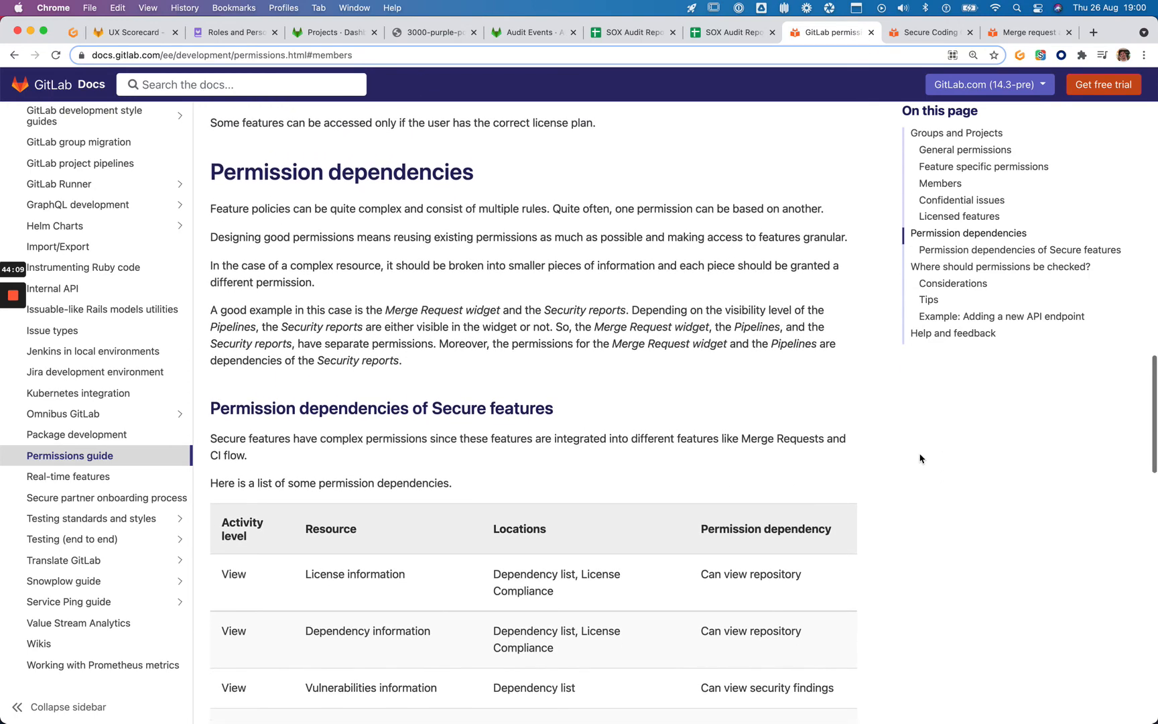
scroll(920, 459, up, 1)
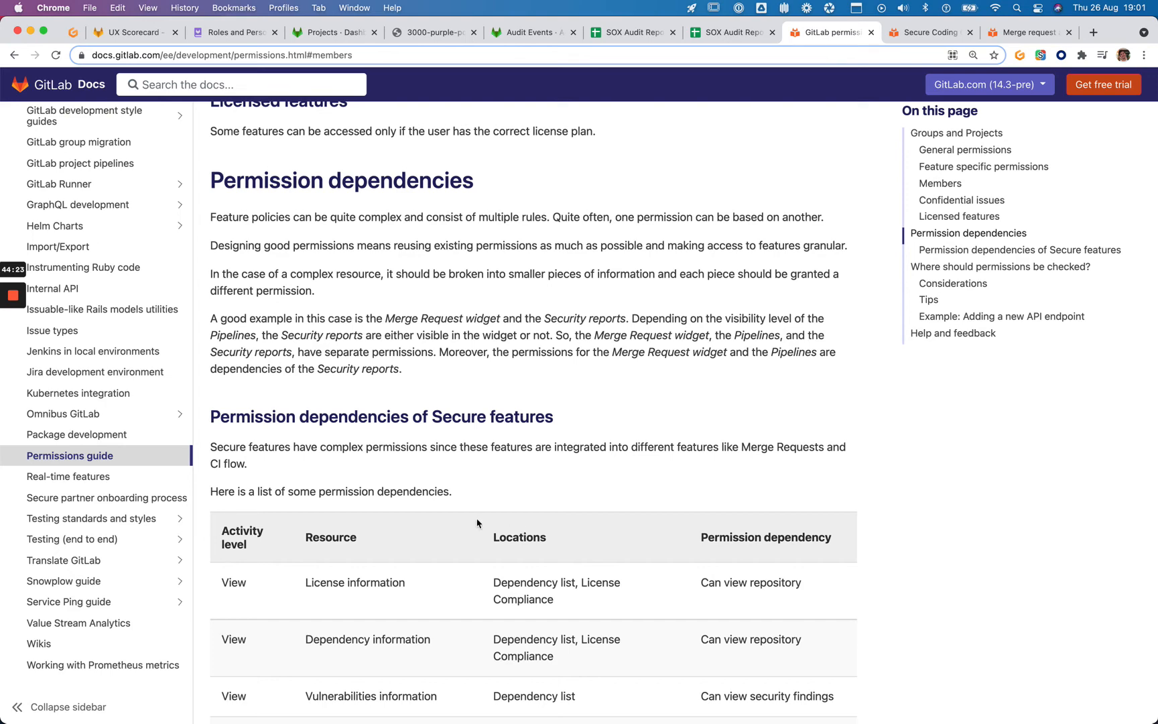
scroll(757, 74, up, 3)
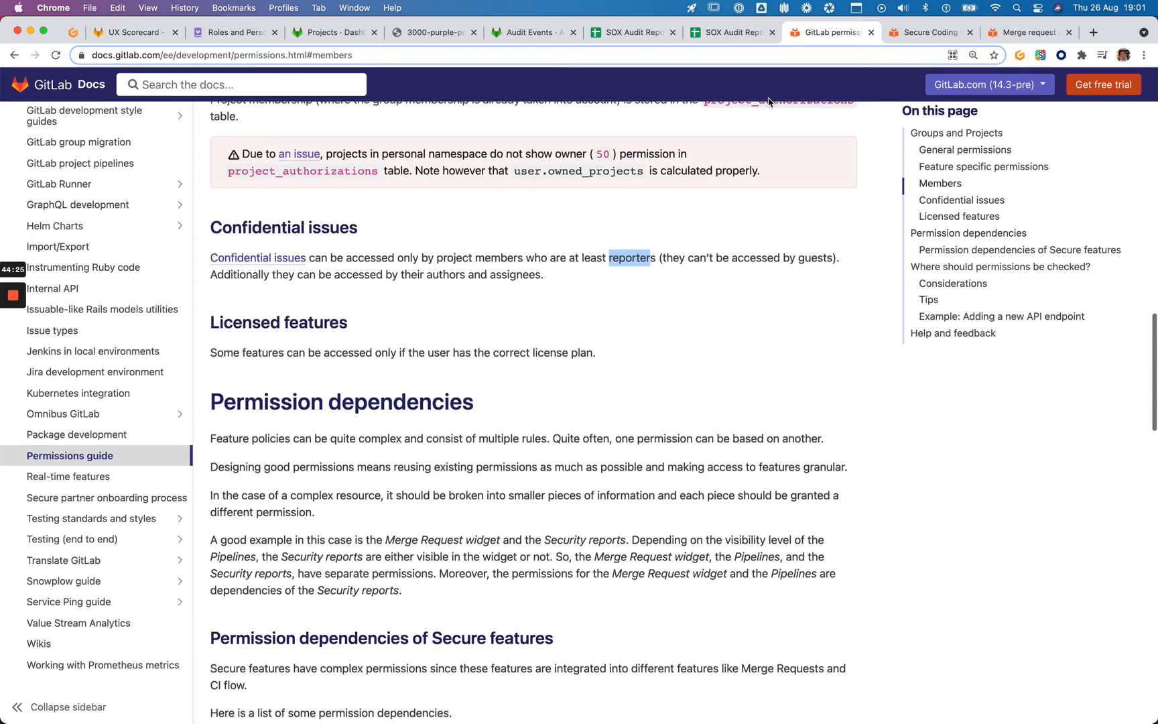
scroll(757, 161, up, 3)
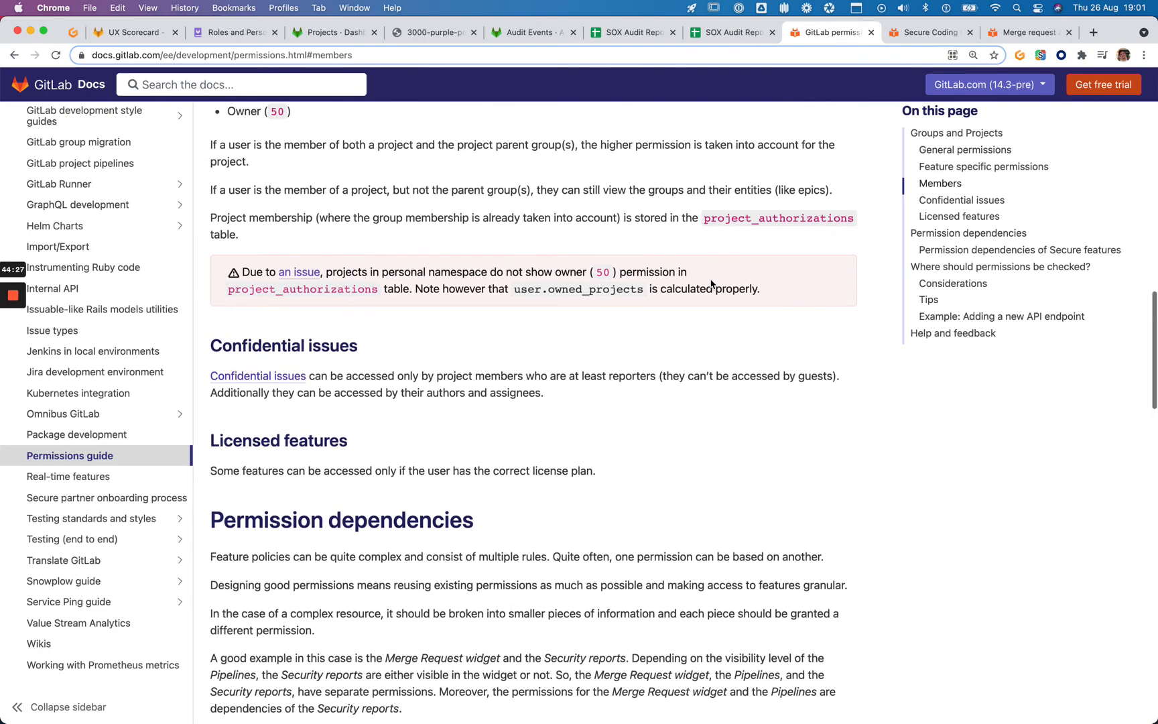
scroll(675, 315, up, 4)
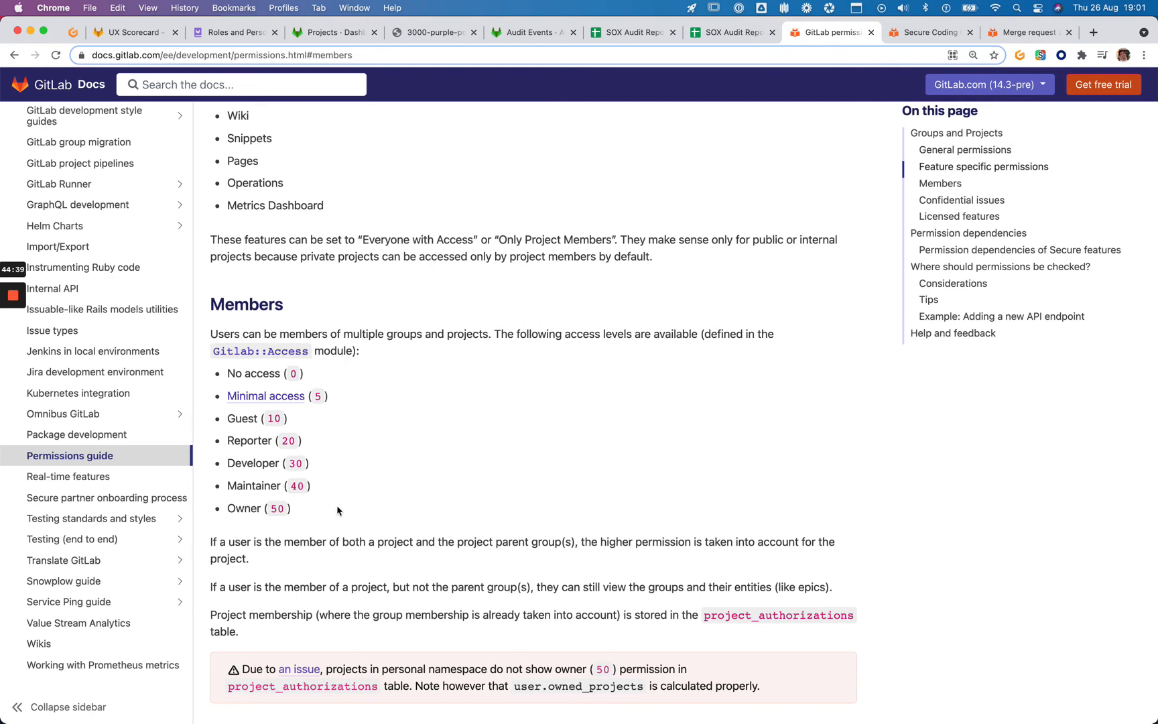
drag(387, 439, 219, 439)
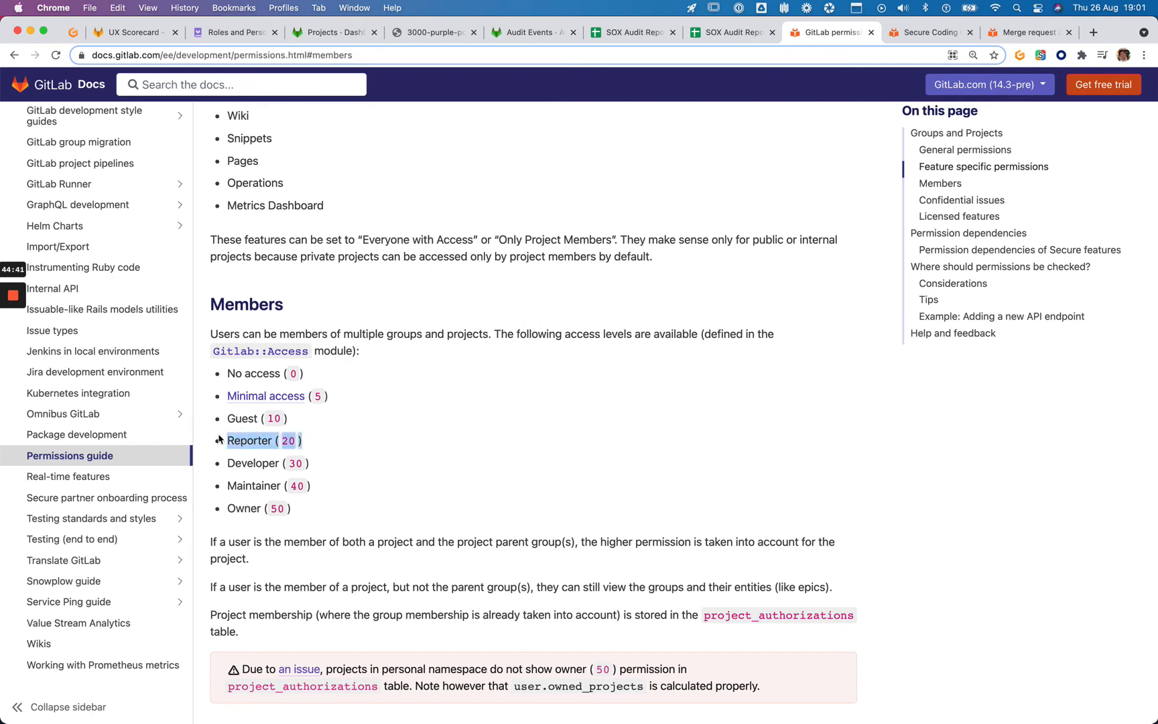
click(733, 34)
Return to the gitlab-test SOX Audit Report and inspect the removed protected branch row on master
click(627, 35)
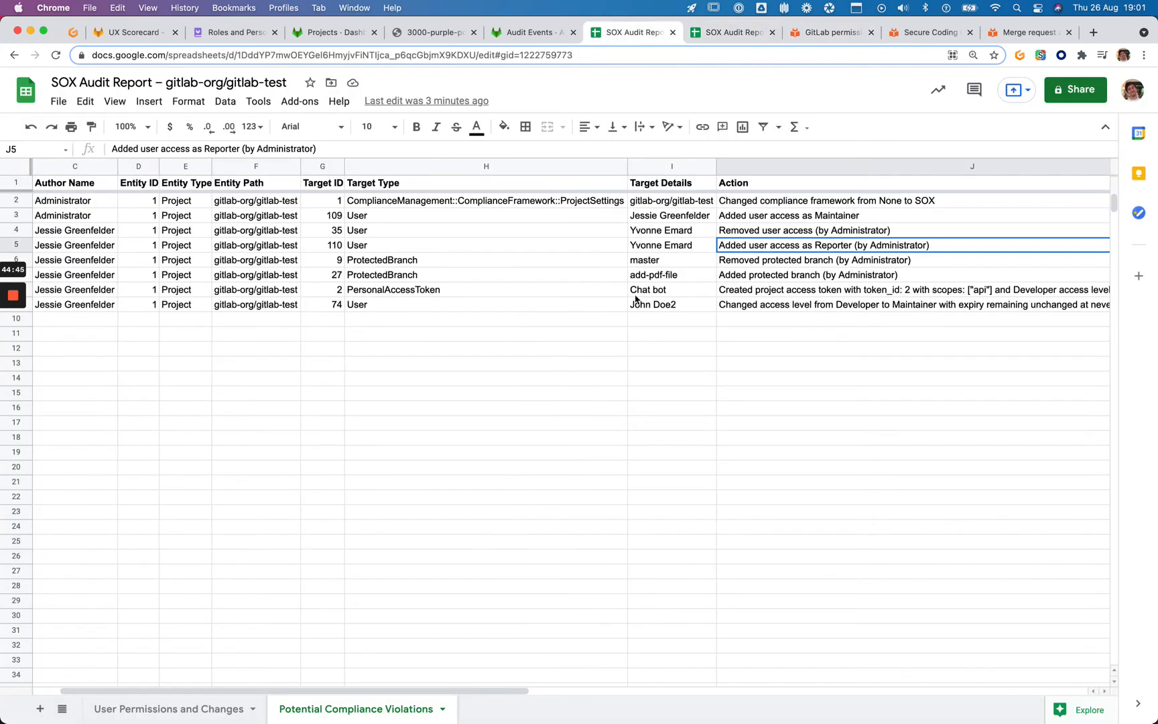
key(Down)
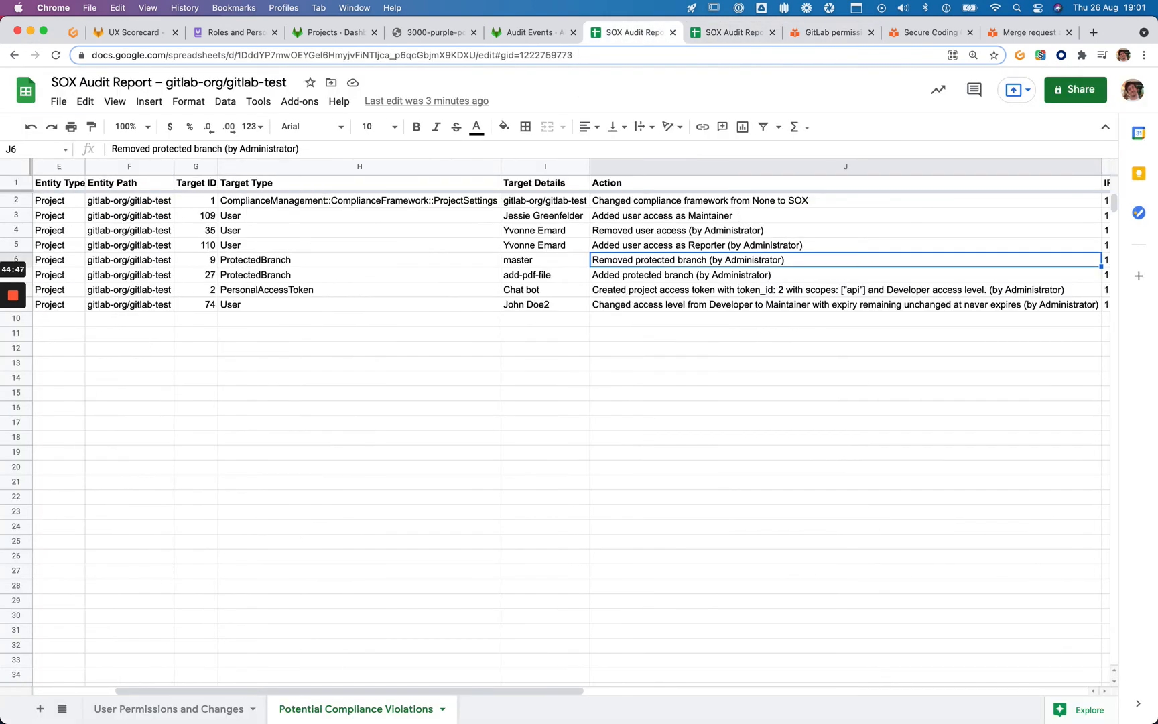
key(Right)
key(Left)
key(Left)
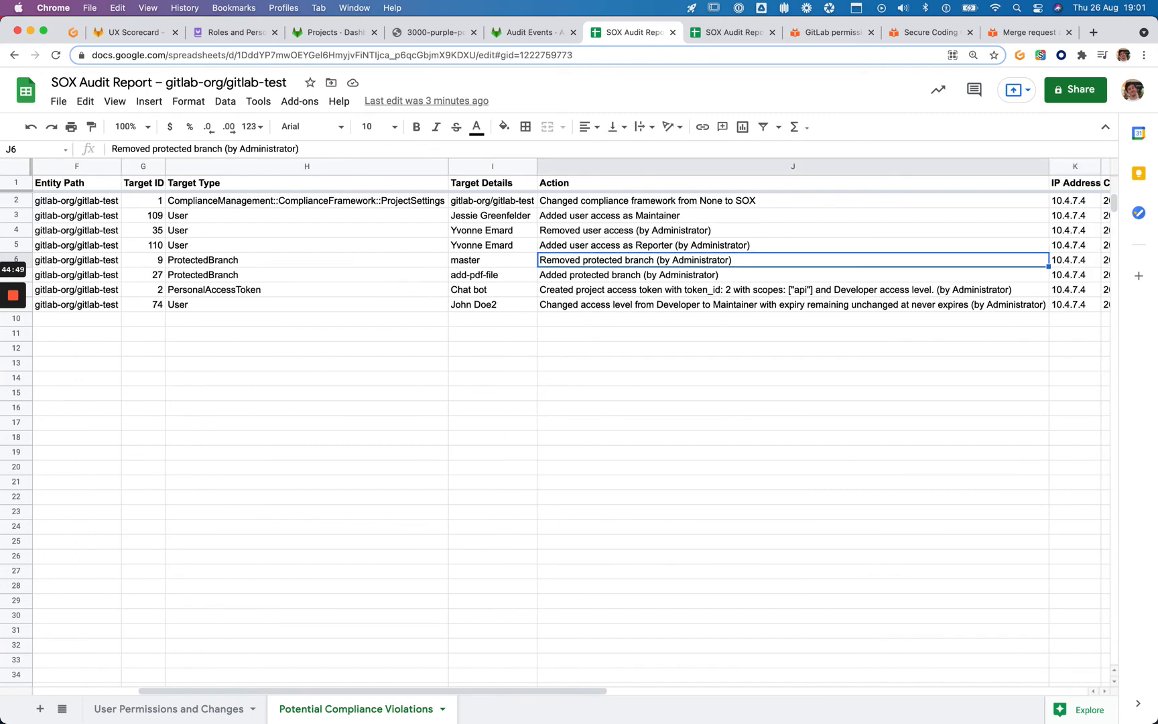
scroll(804, 261, left, 5)
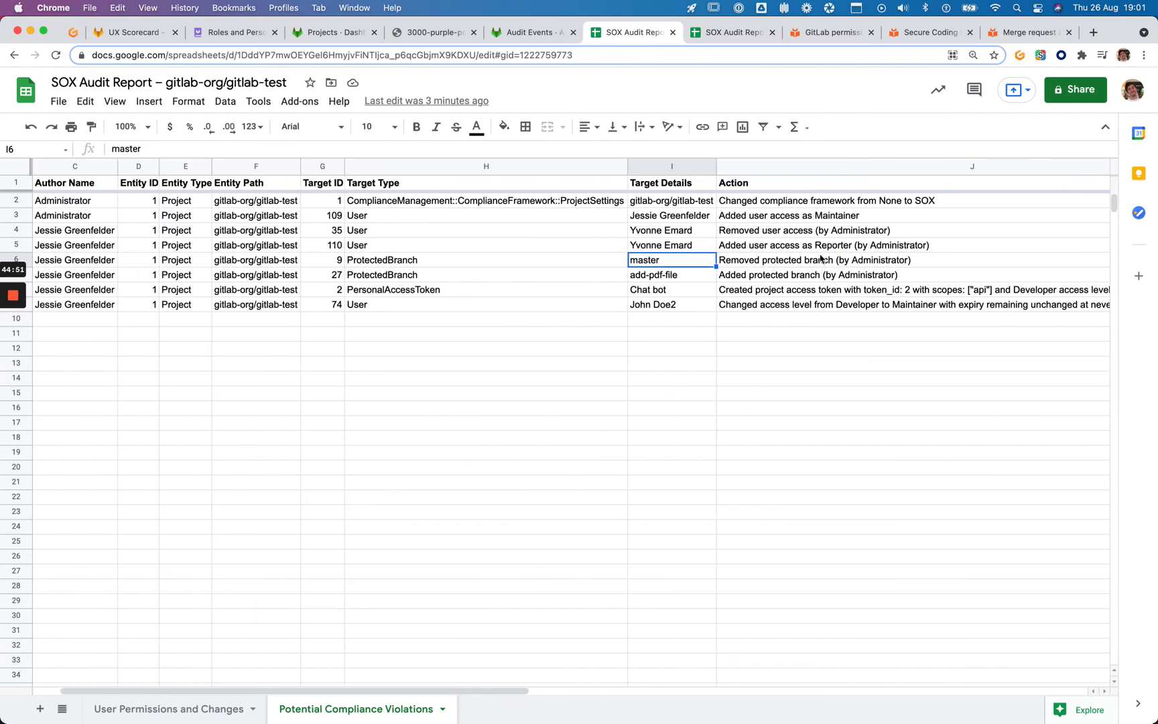
Point out the removed user, Maintainer and Reporter grants, and the add-pdf-file protected branch actions
click(797, 233)
click(685, 217)
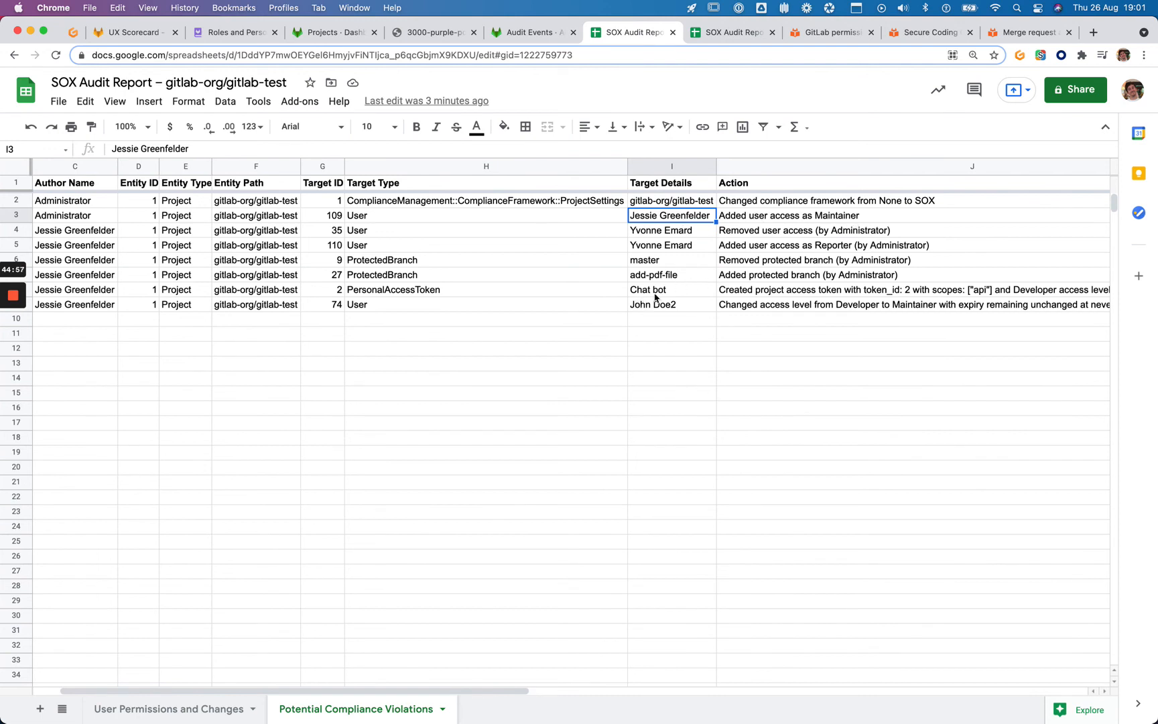
click(749, 249)
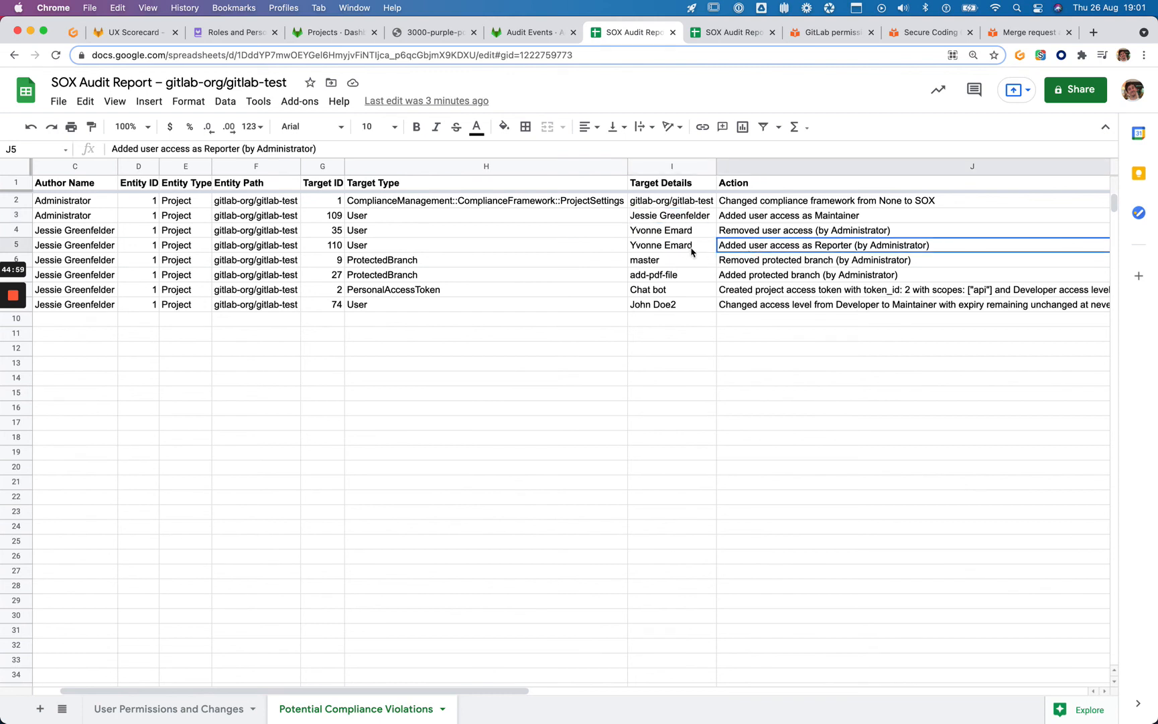
click(685, 248)
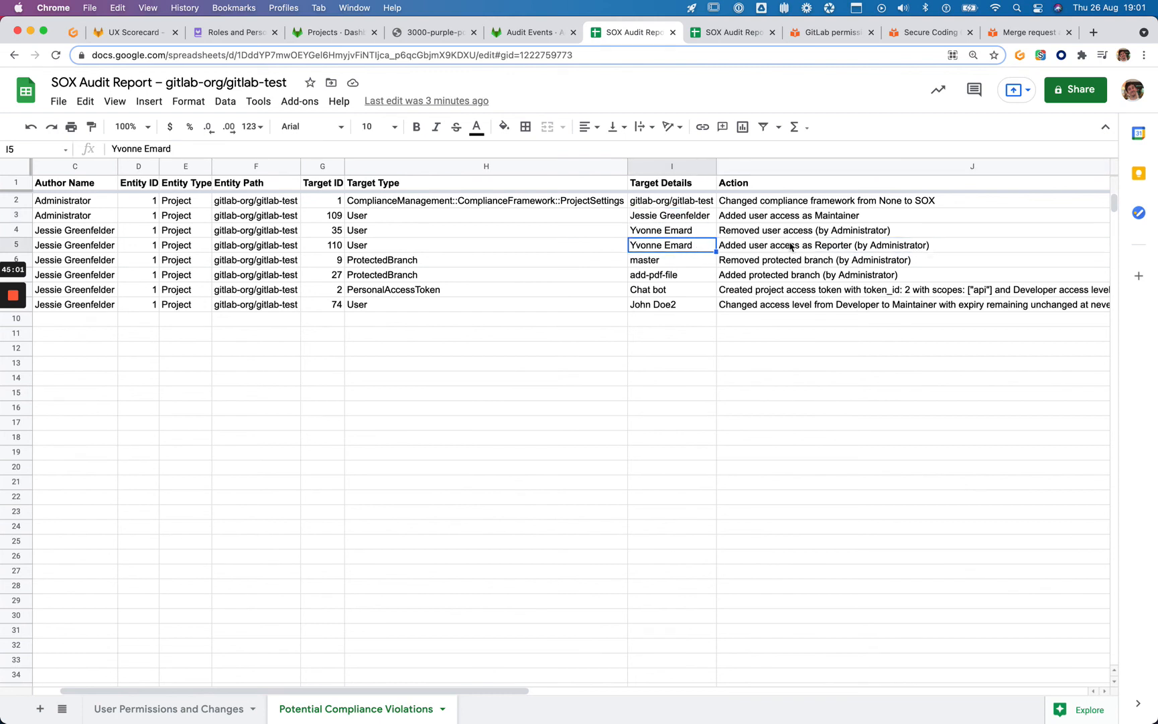
click(106, 264)
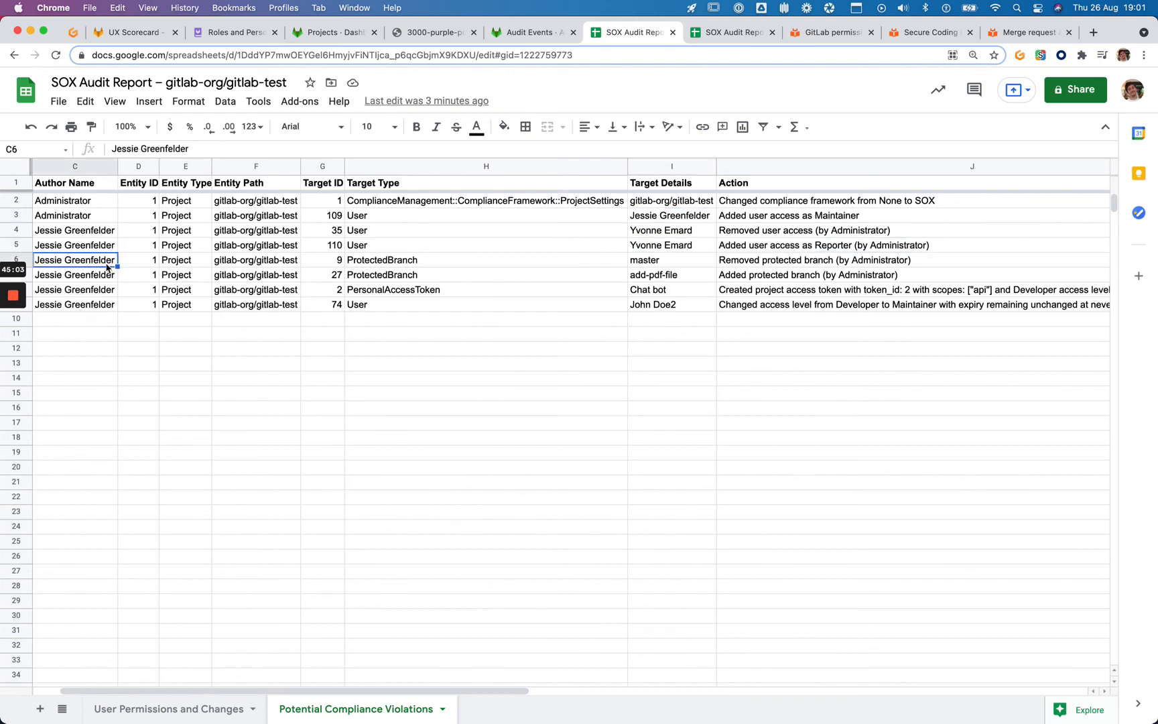
click(774, 264)
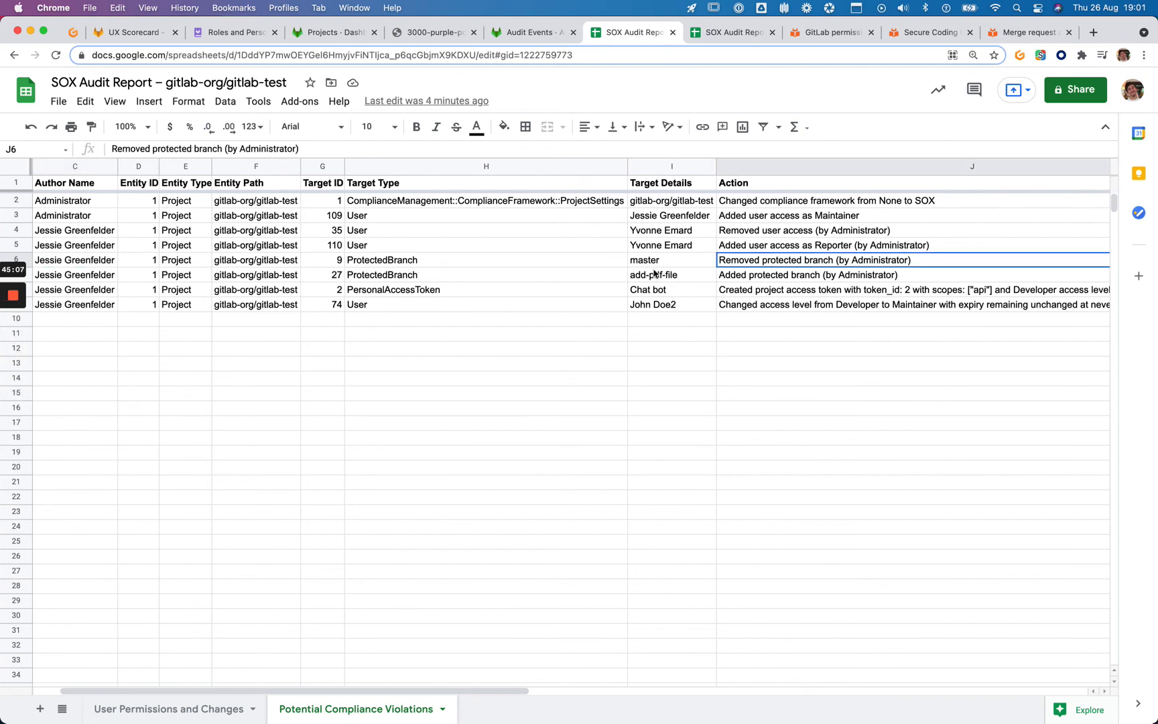
click(755, 273)
click(670, 278)
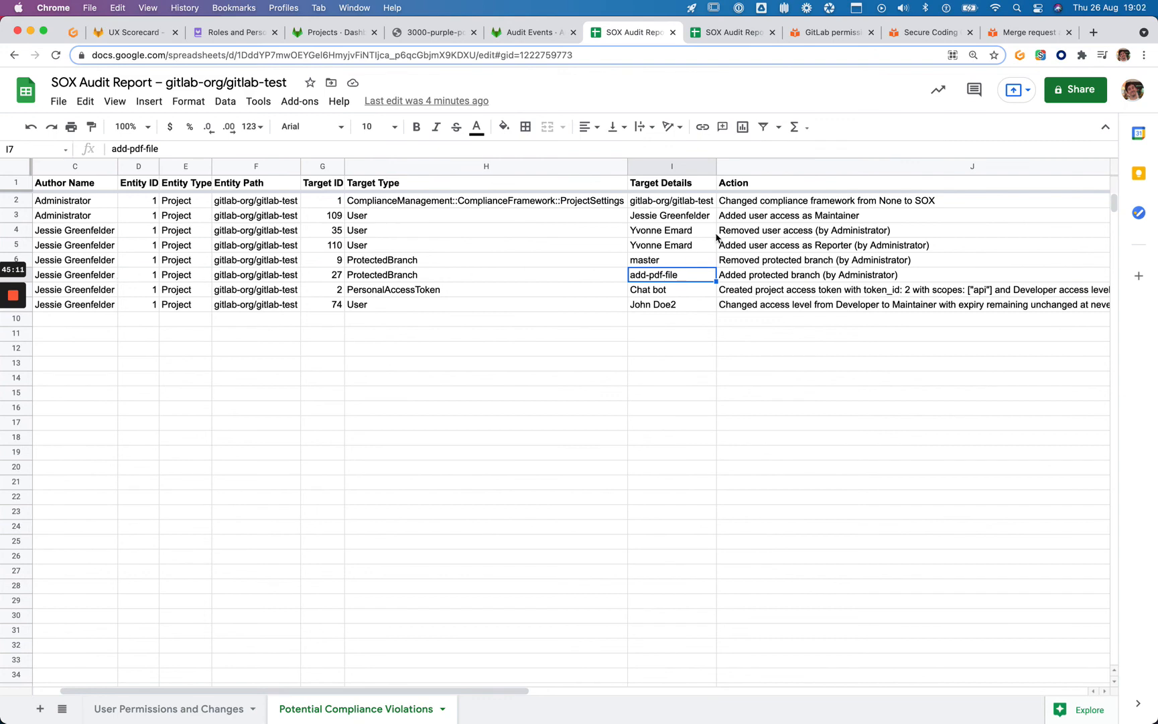
Point out the Maintainer access addition and highlight 'Maintainer (40)' in the permissions guide
click(747, 219)
click(838, 32)
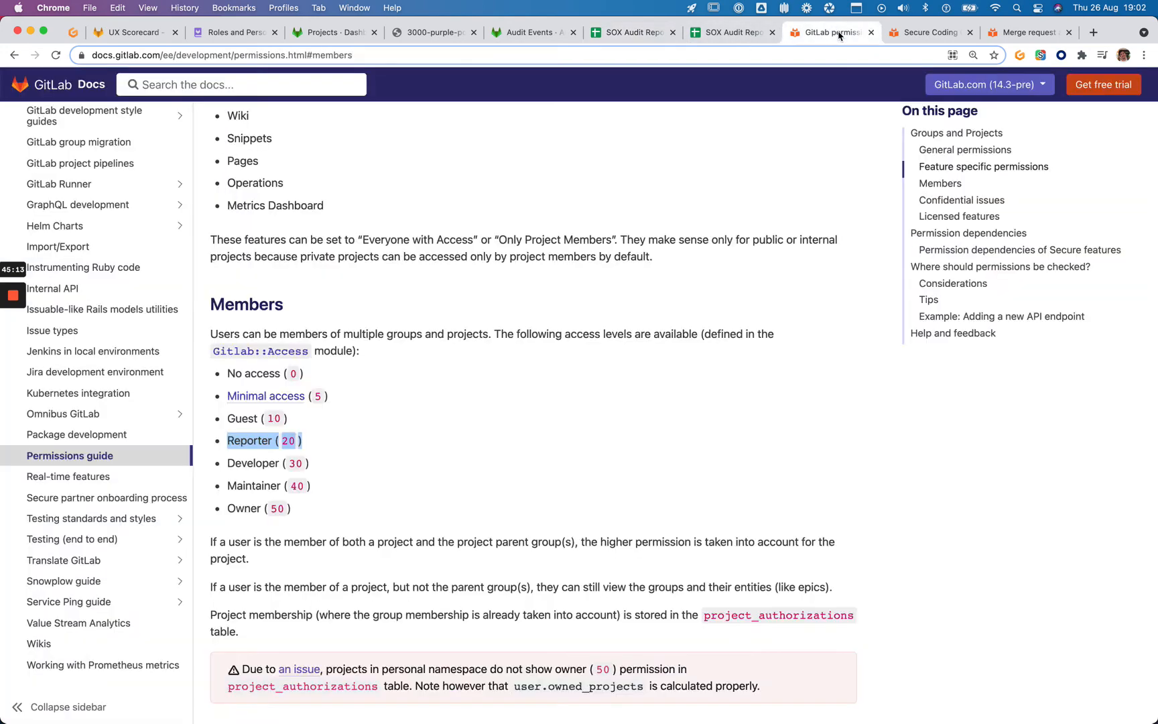
triple_click(249, 485)
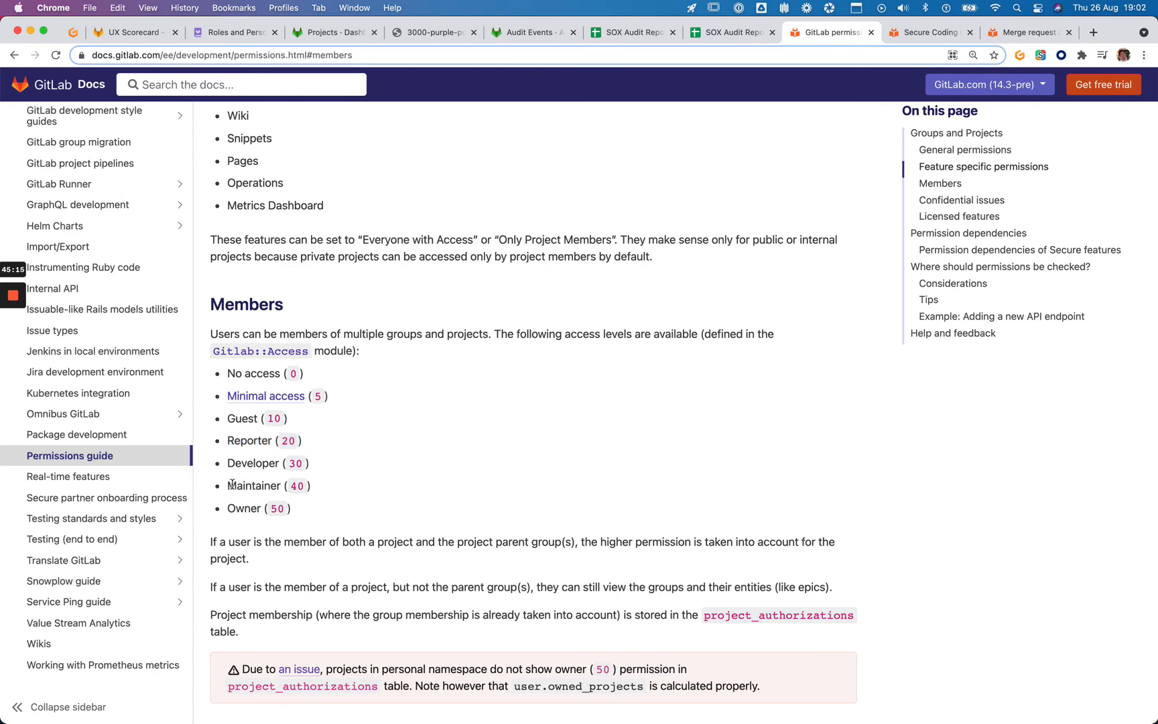
click(372, 488)
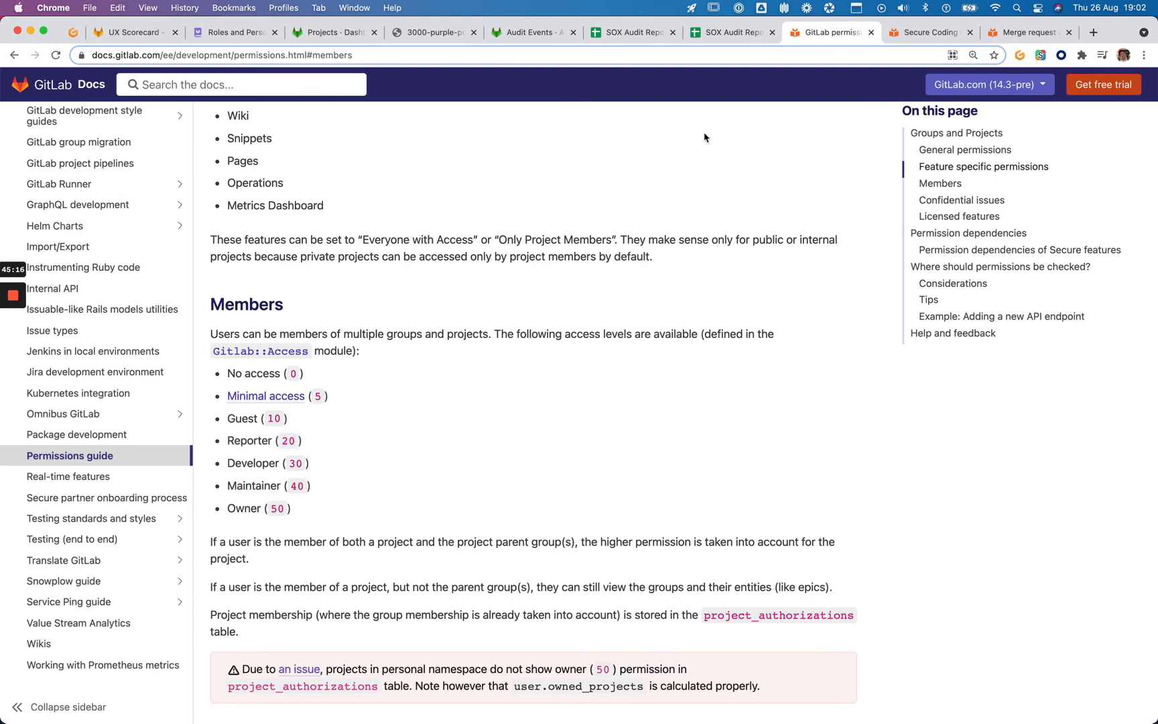
click(654, 37)
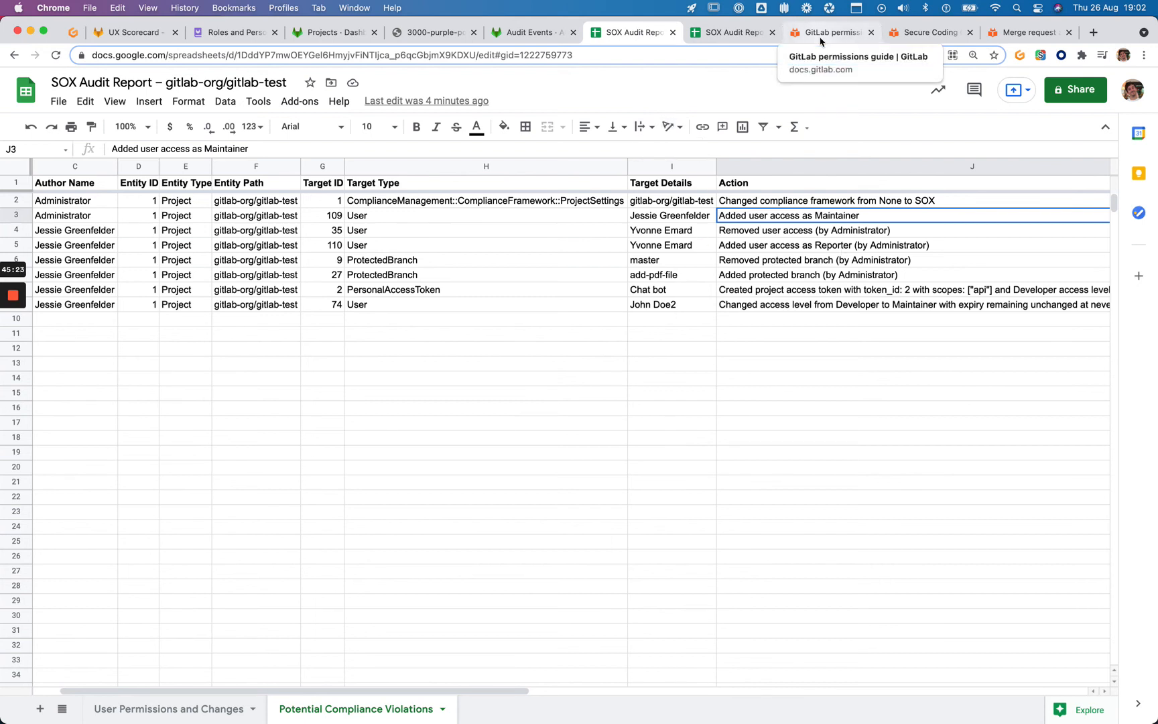
click(761, 260)
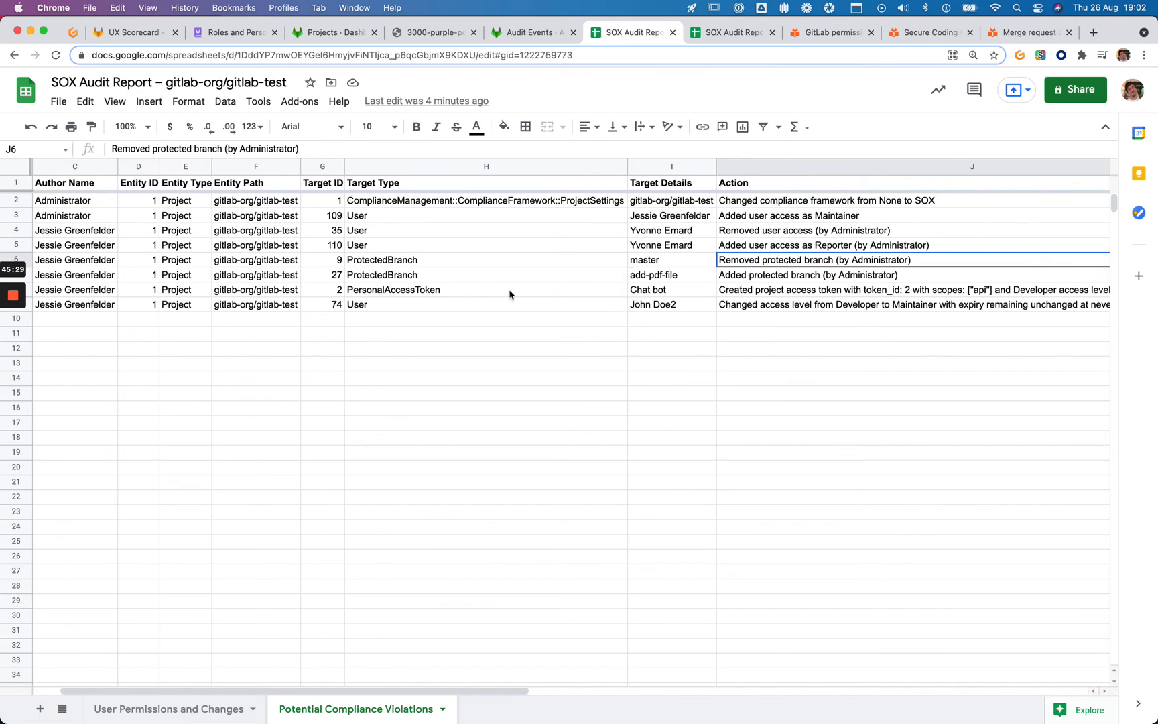
scroll(689, 303, right, 3)
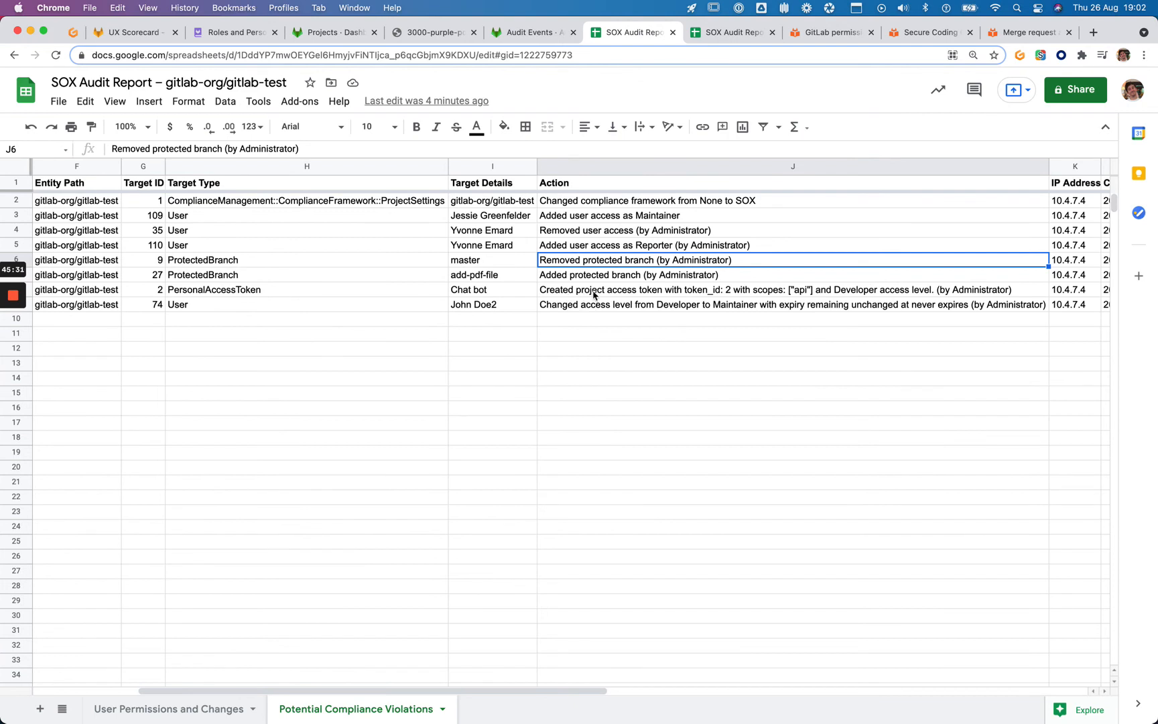
click(617, 294)
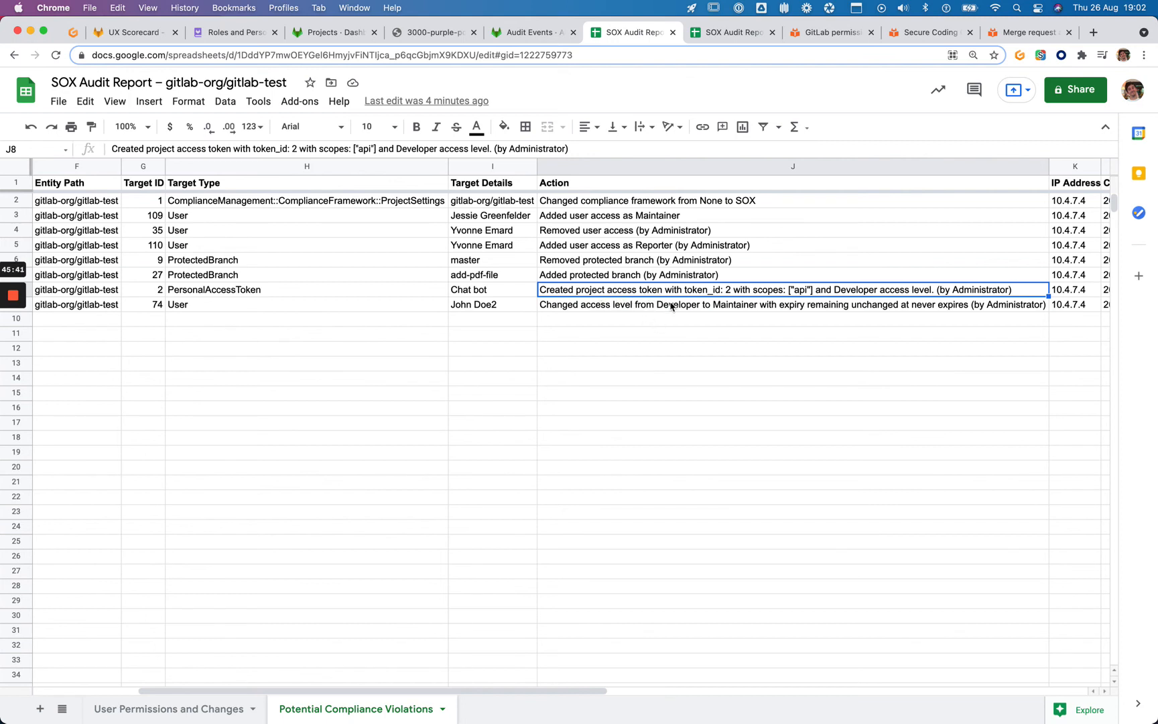
click(638, 312)
scroll(603, 308, left, 5)
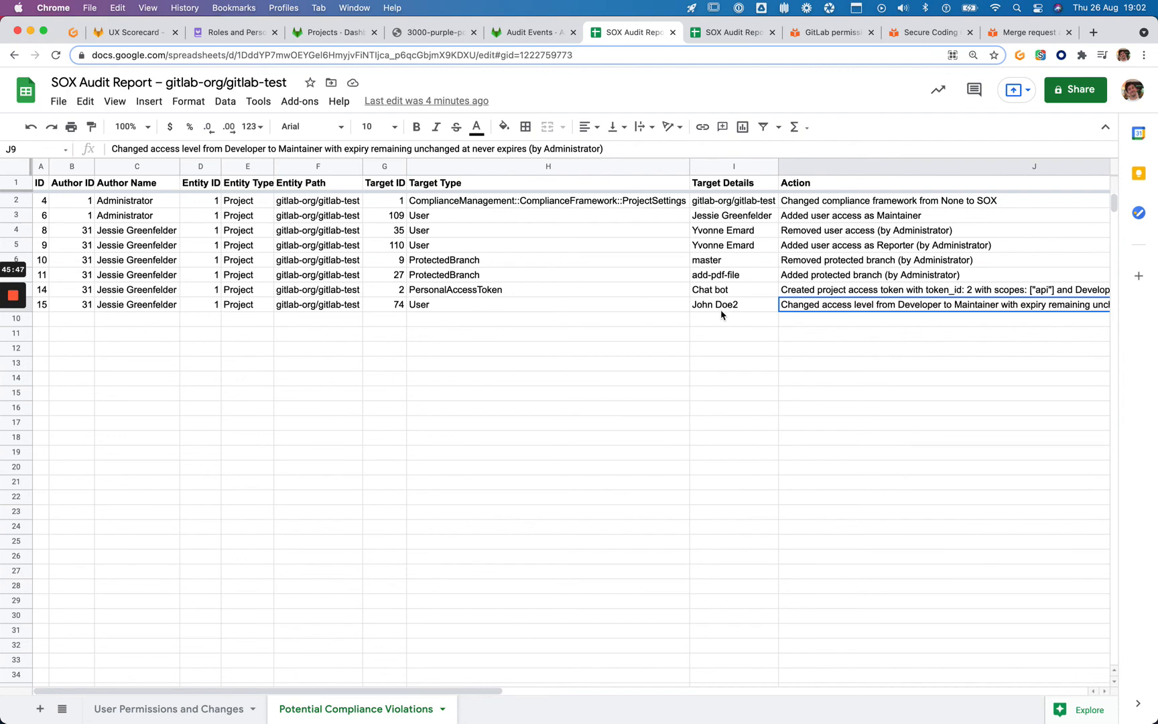
scroll(719, 314, right, 5)
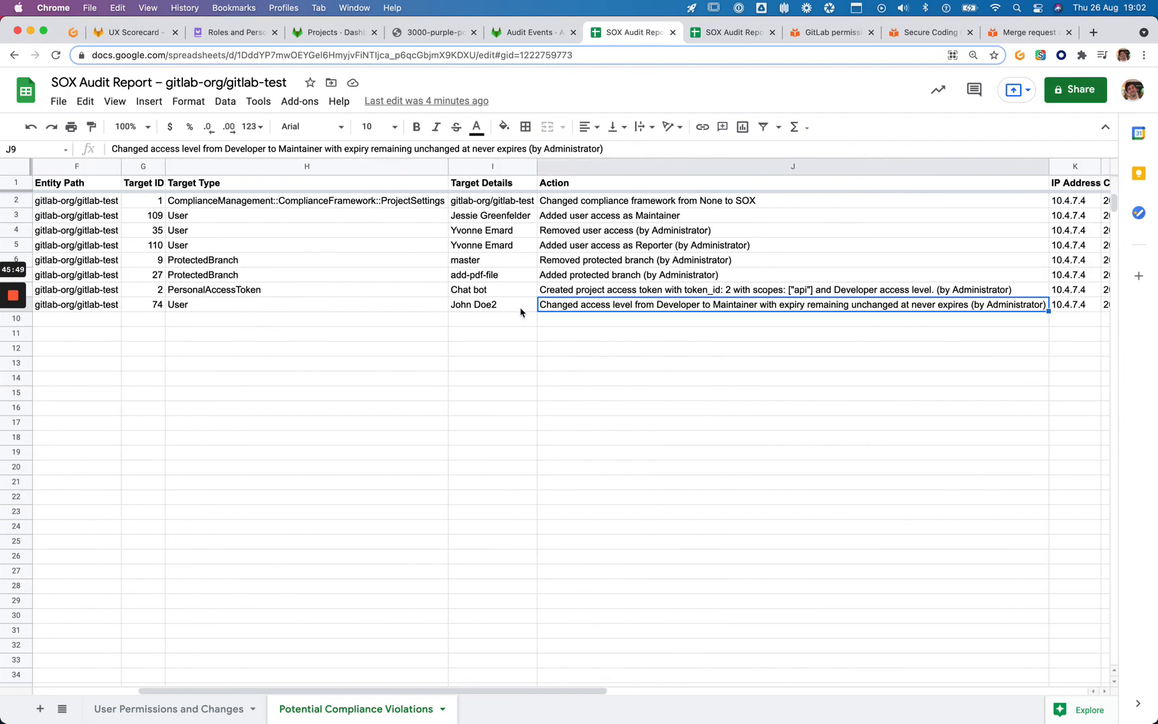
scroll(540, 310, right, 2)
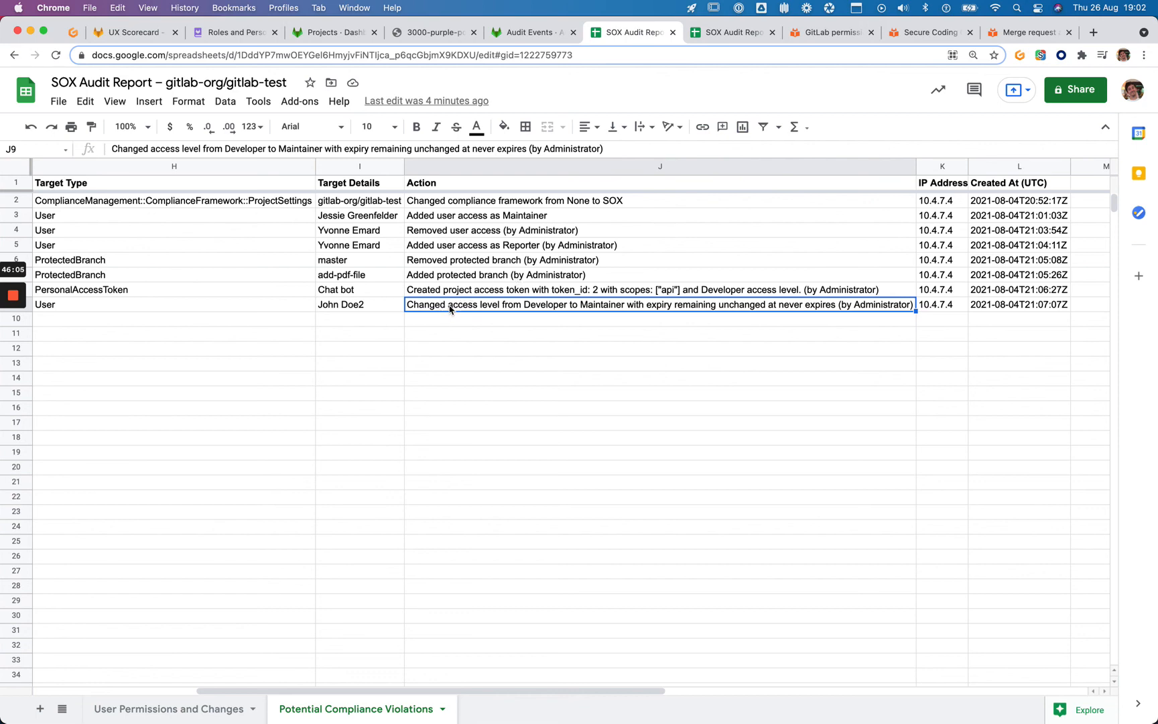
scroll(450, 308, left, 5)
scroll(450, 308, right, 2)
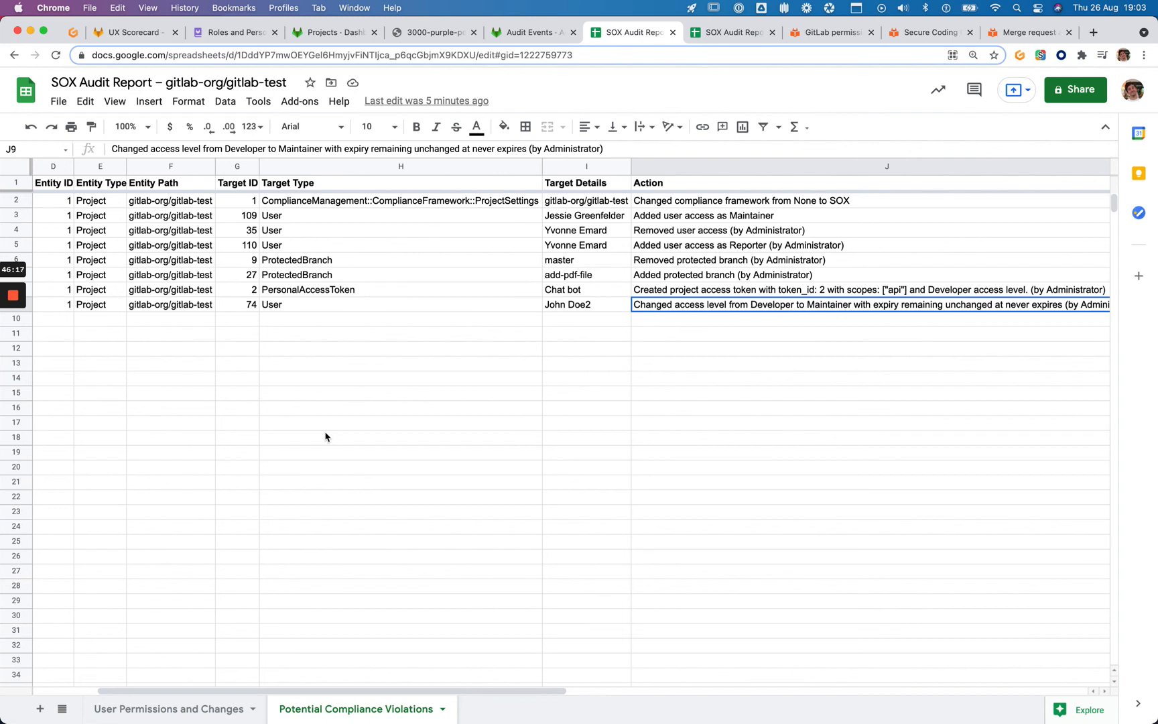
click(434, 248)
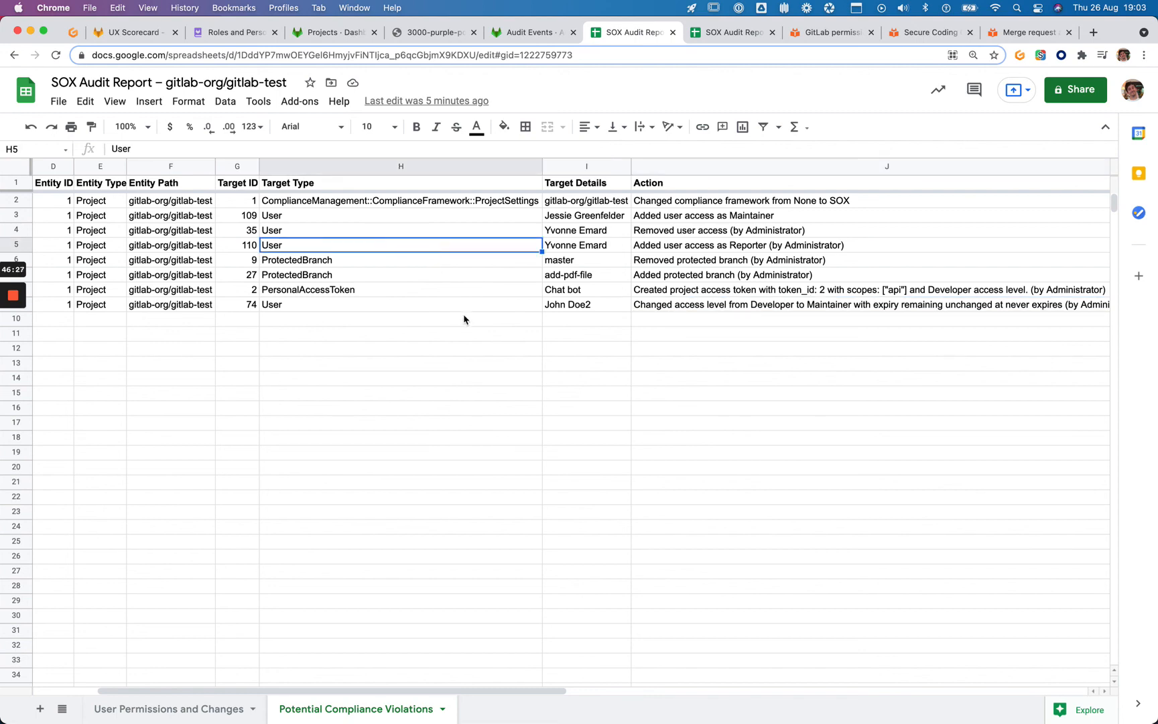
key(ctrl+Tab)
click(492, 384)
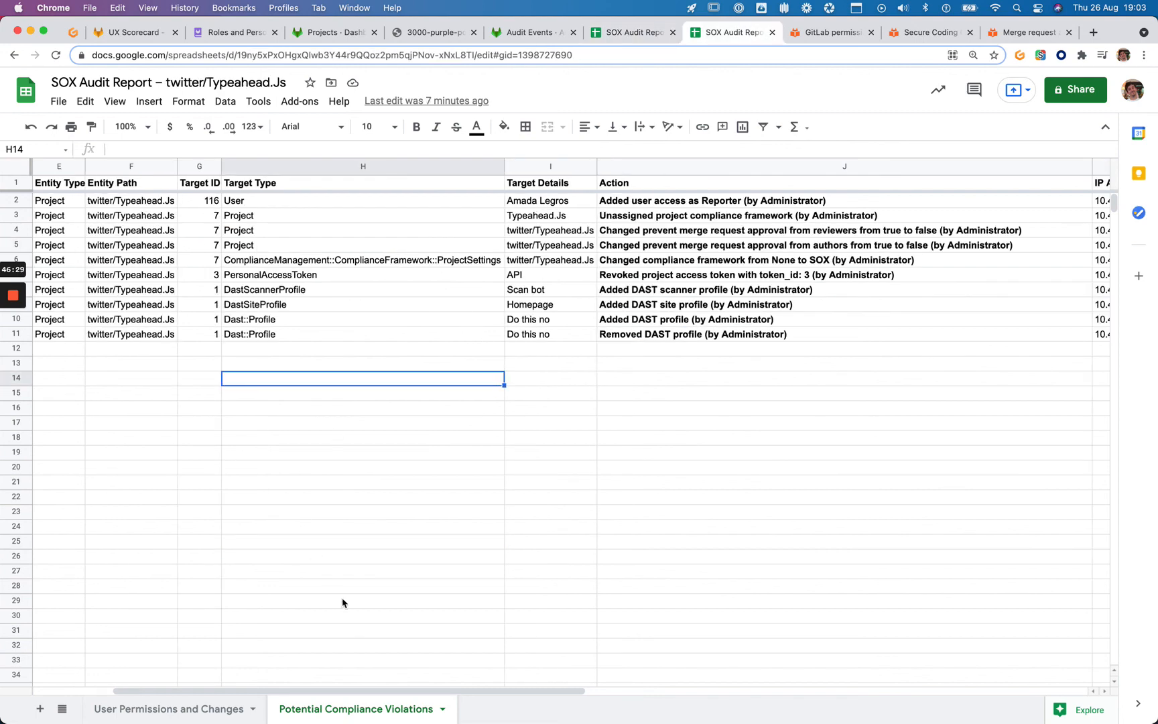
scroll(238, 522, left, 5)
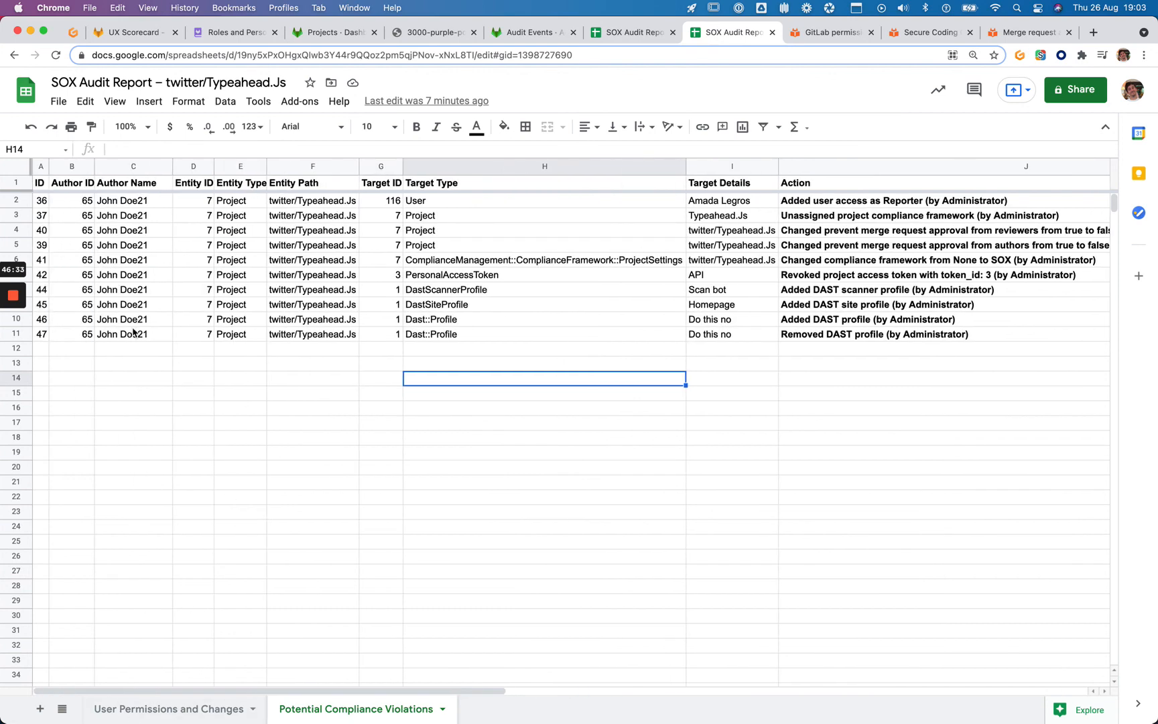
key(ctrl+shift+Tab)
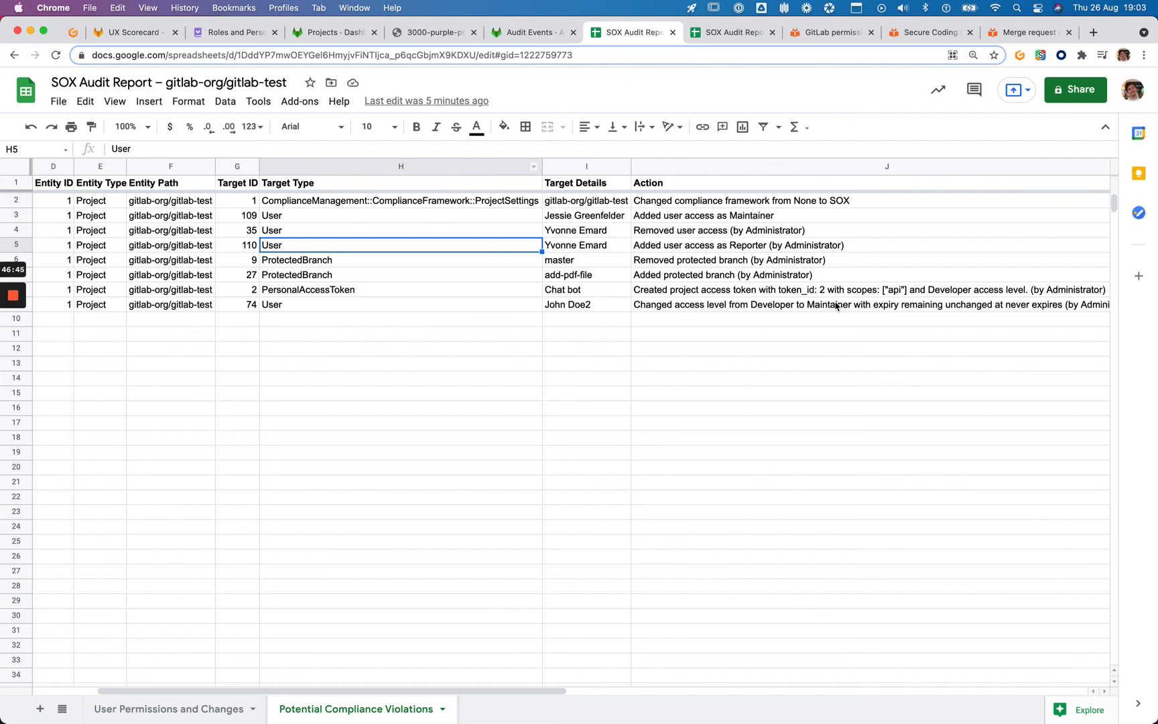
Delete rows 2–9 so only the header row remains, then switch to the UX Scorecard issue
click(8, 199)
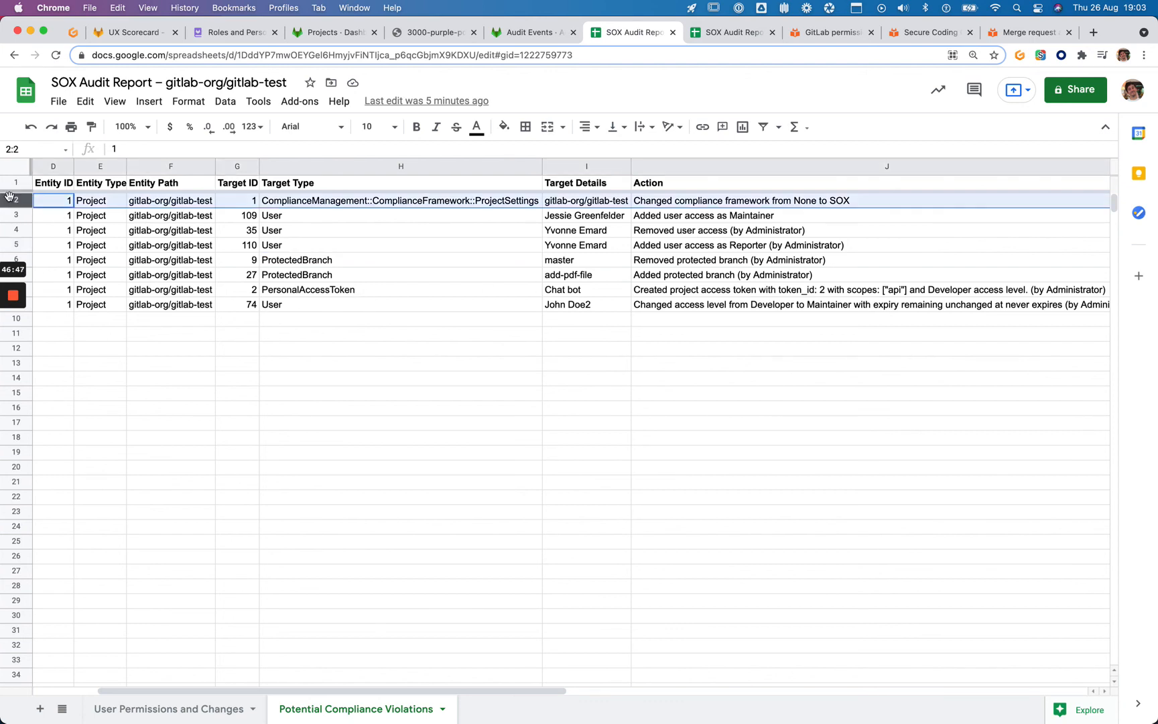
mouse_move(8, 199)
mouse_down()
mouse_move(12, 263)
mouse_move(17, 213)
mouse_up()
scroll(39, 301, down, 5)
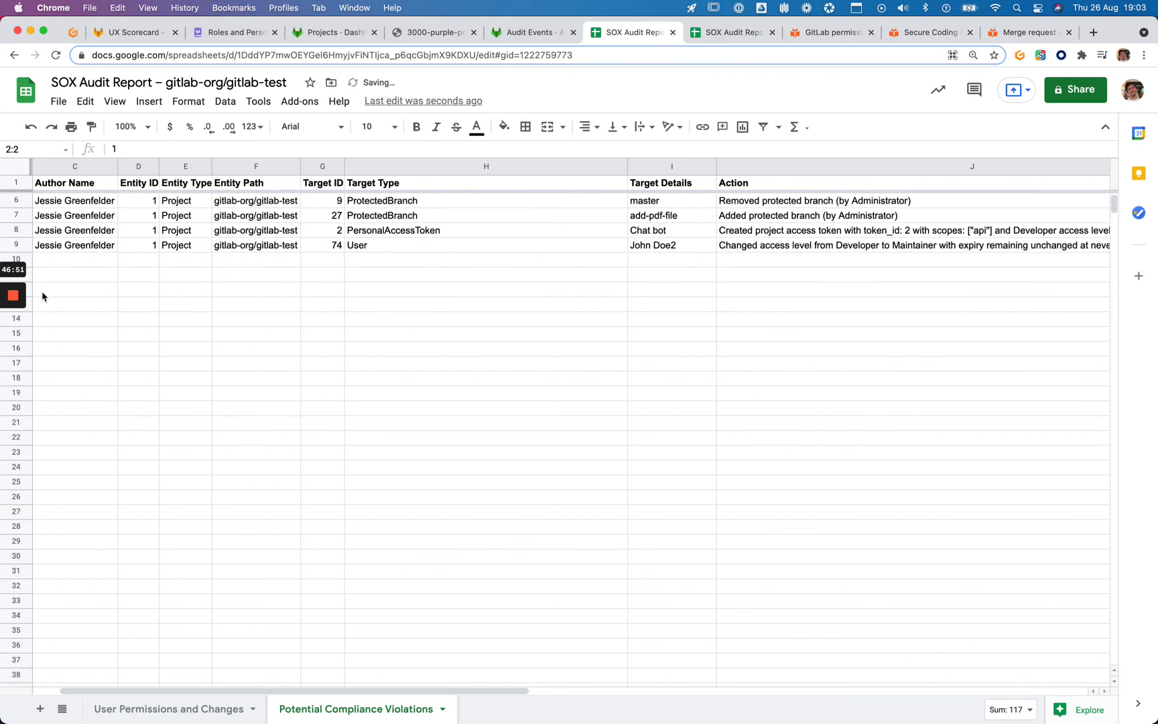
scroll(16, 254, up, 5)
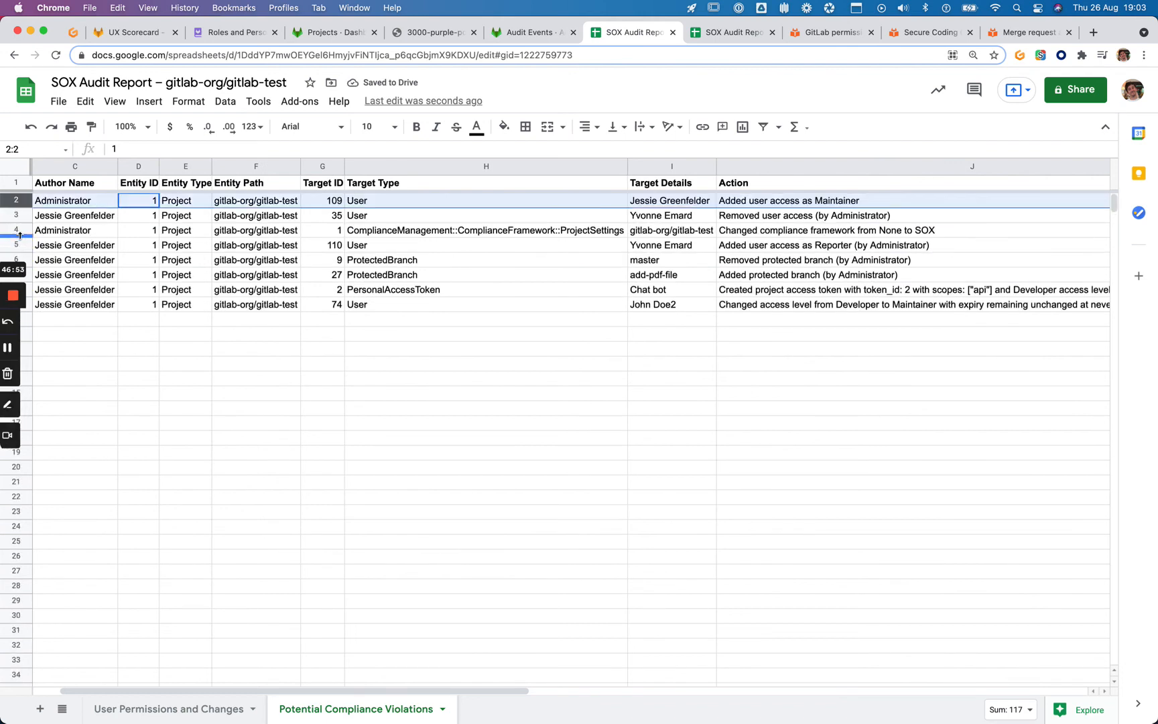
scroll(20, 268, down, 1)
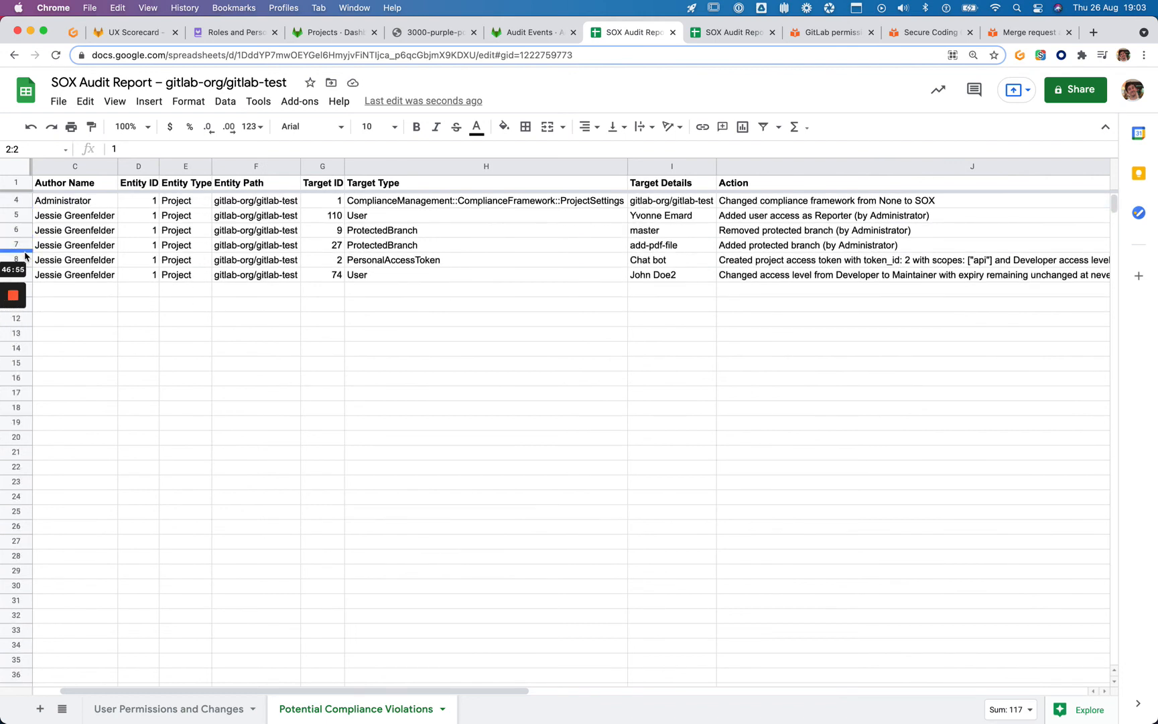
scroll(25, 255, down, 2)
shift+click(16, 215)
right_click(21, 216)
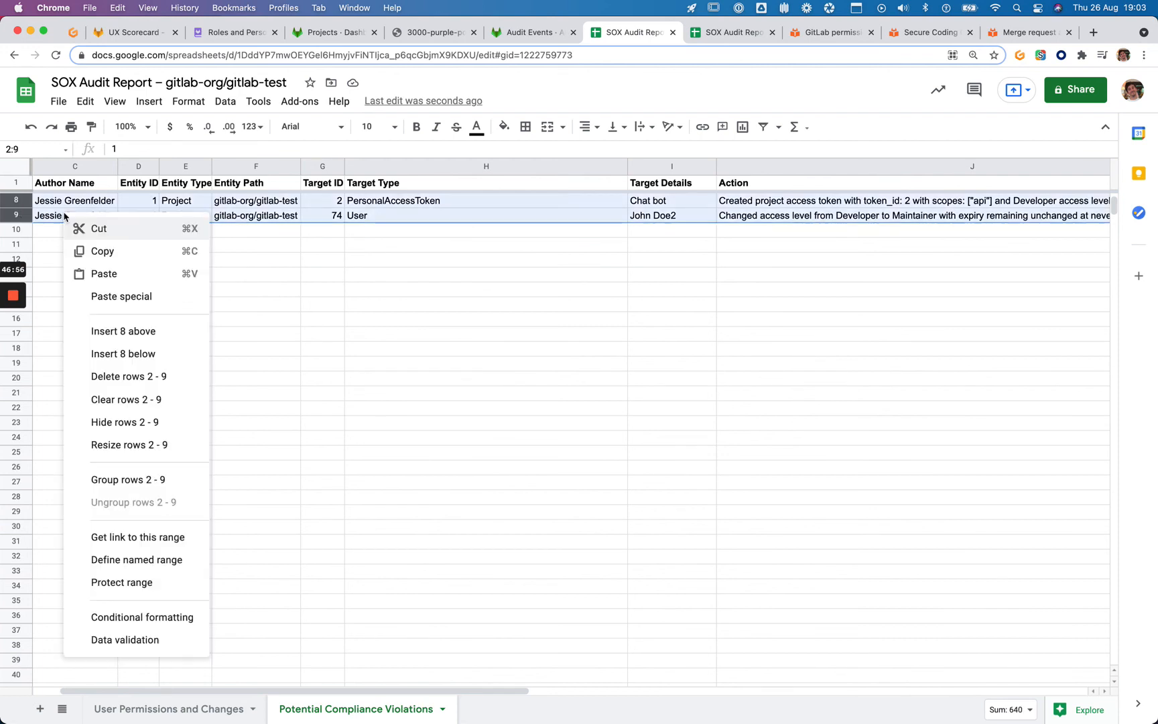
click(101, 377)
click(147, 368)
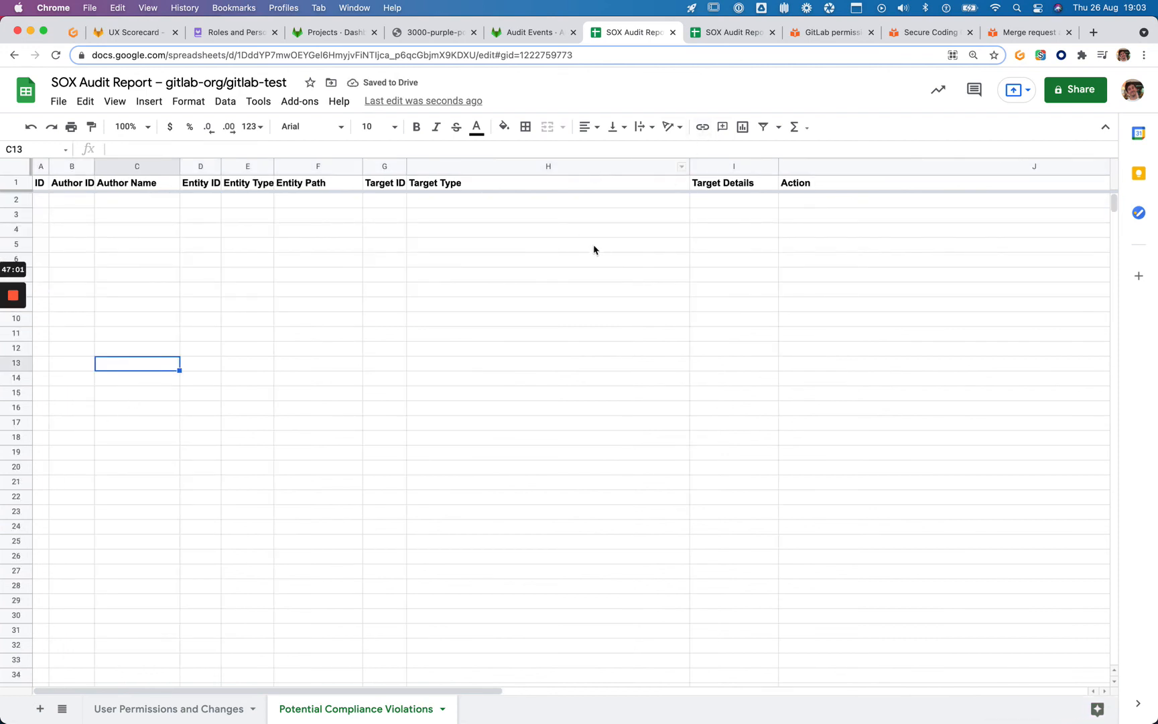
drag(136, 33, 530, 32)
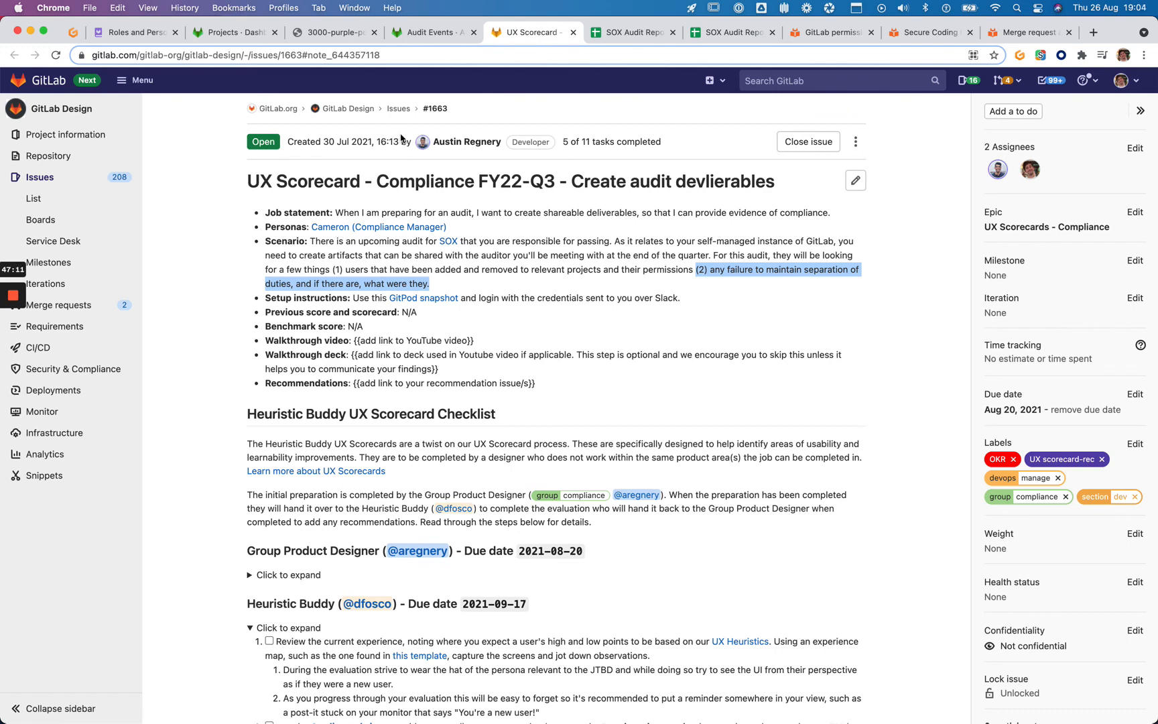
Scroll the GitLab issue to its Scenario and highlight the whole paragraph
scroll(460, 328, down, 3)
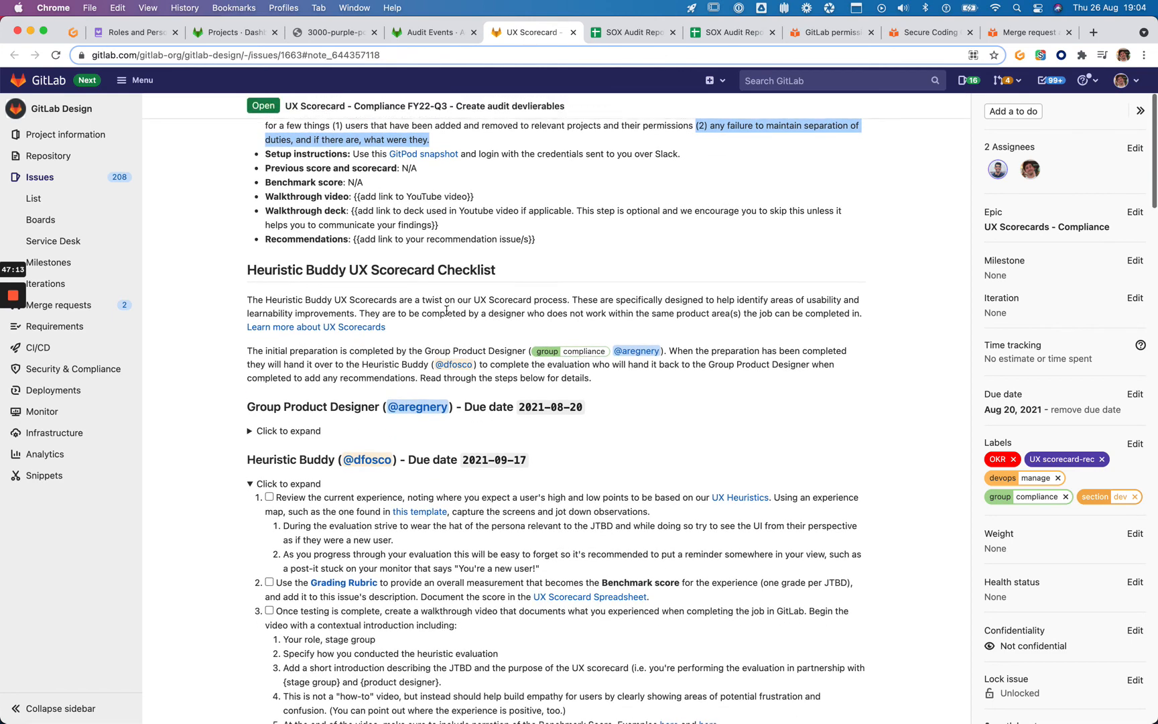
scroll(470, 406, up, 1)
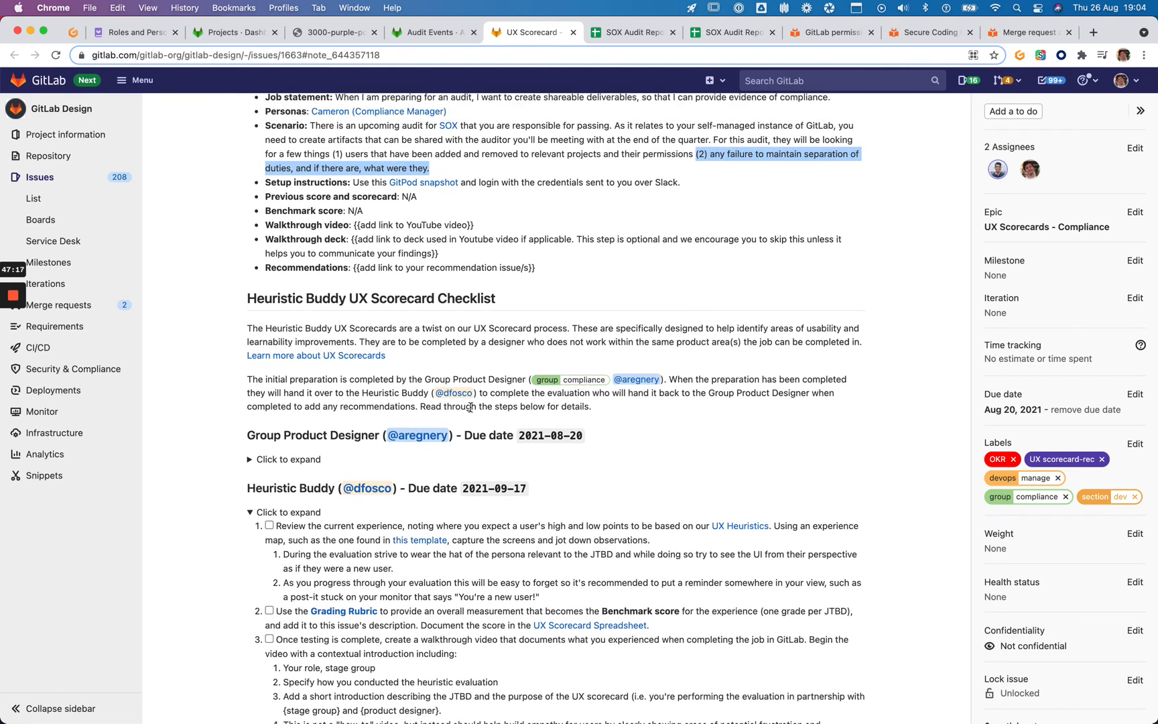
scroll(668, 333, up, 1)
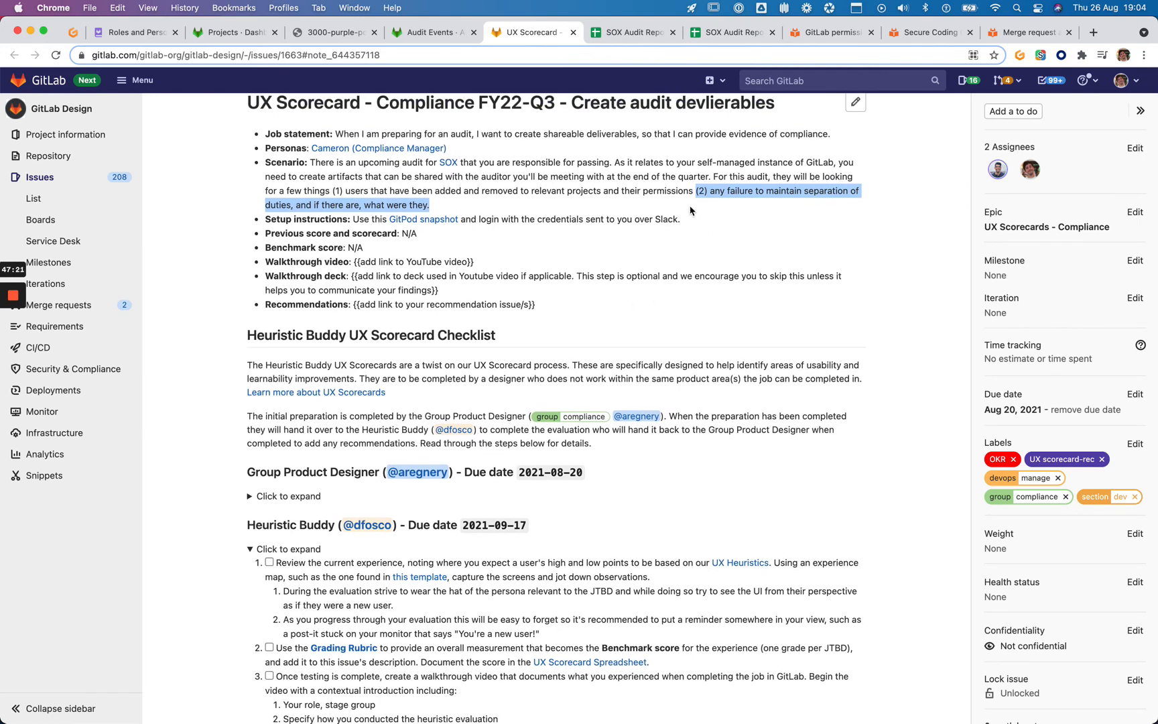
click(666, 201)
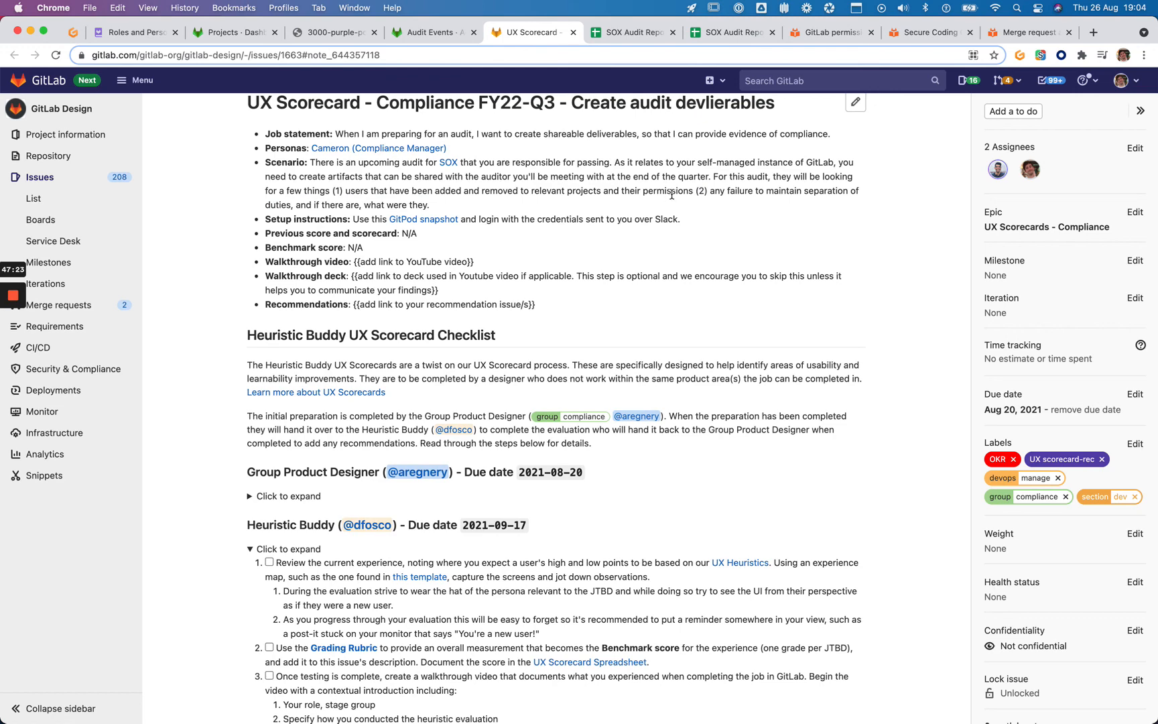
drag(433, 204, 312, 159)
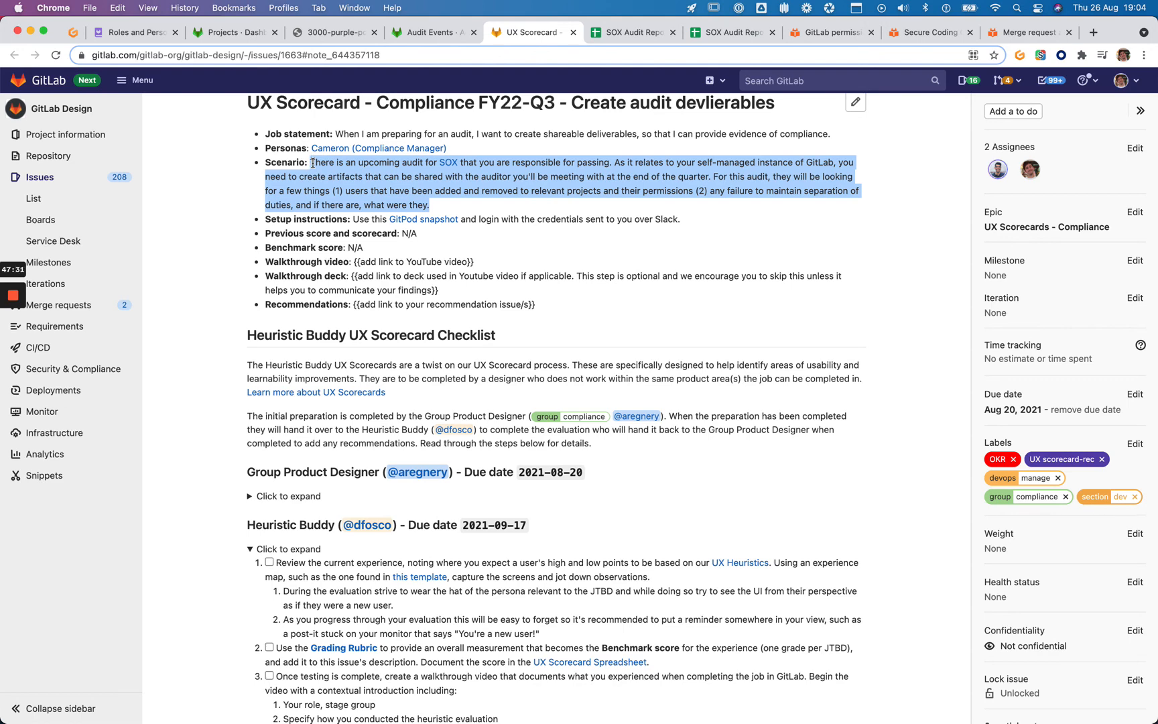
Highlight the phrase 'create artifacts', then return to the gitlab-test SOX Audit Report
click(306, 178)
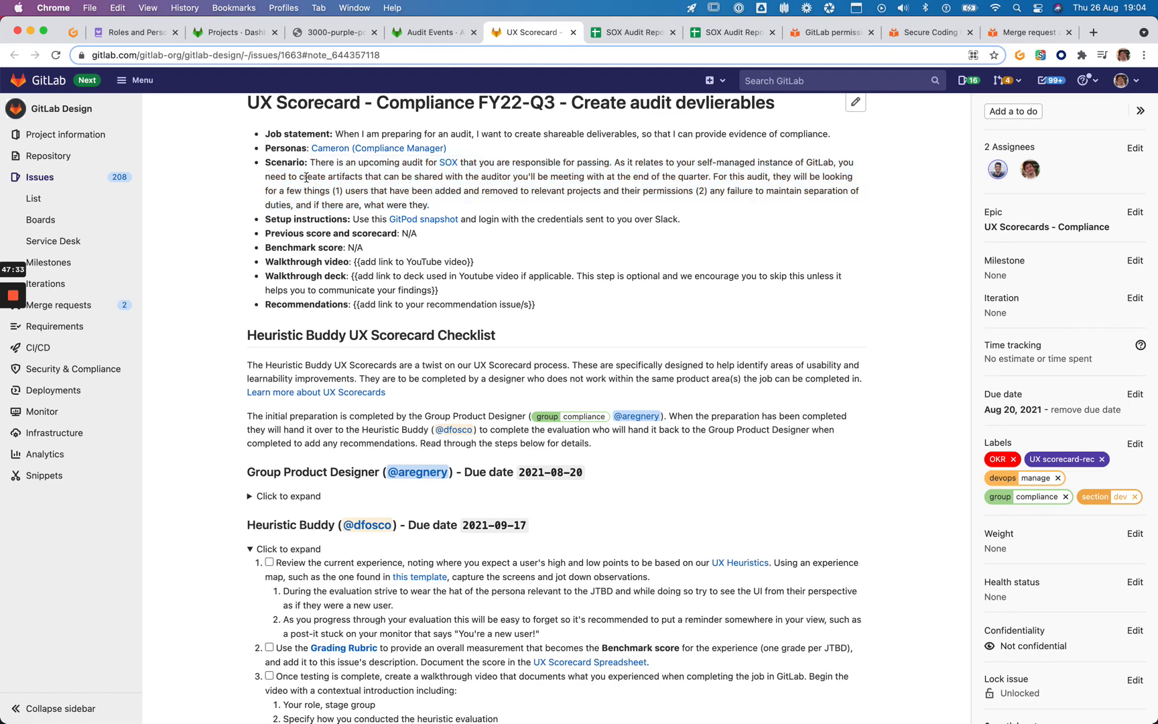
drag(300, 176, 364, 173)
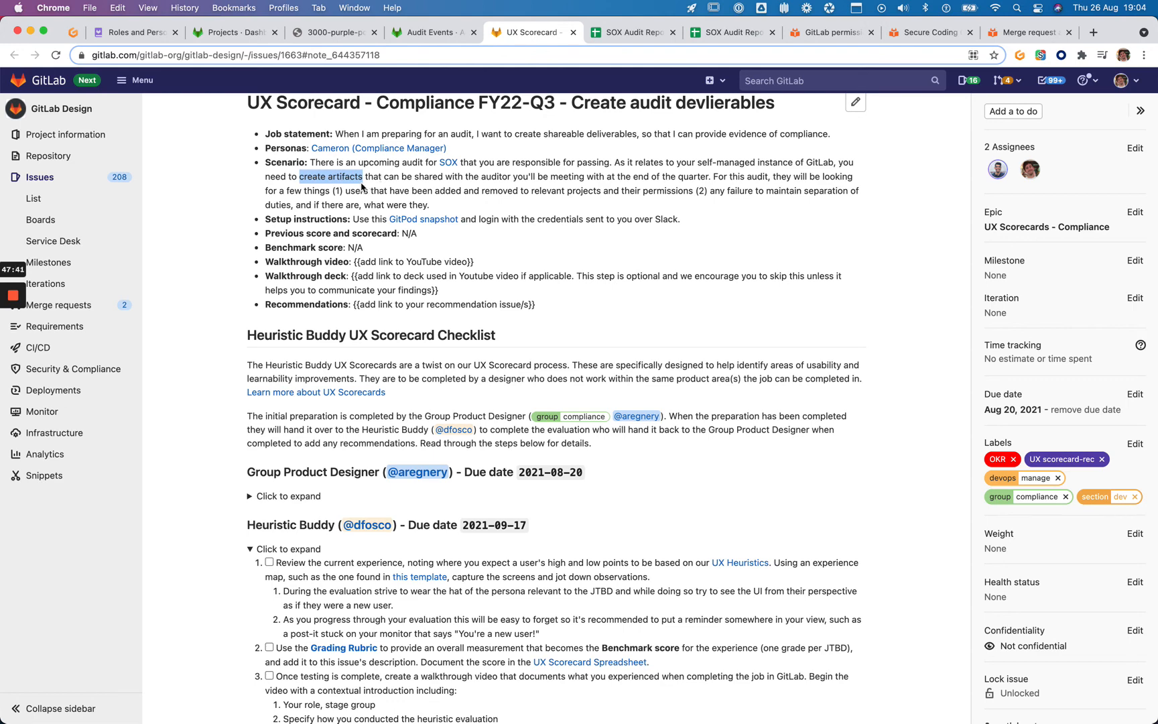
click(633, 32)
Download the User Permissions and Changes sheet as a CSV file
click(130, 714)
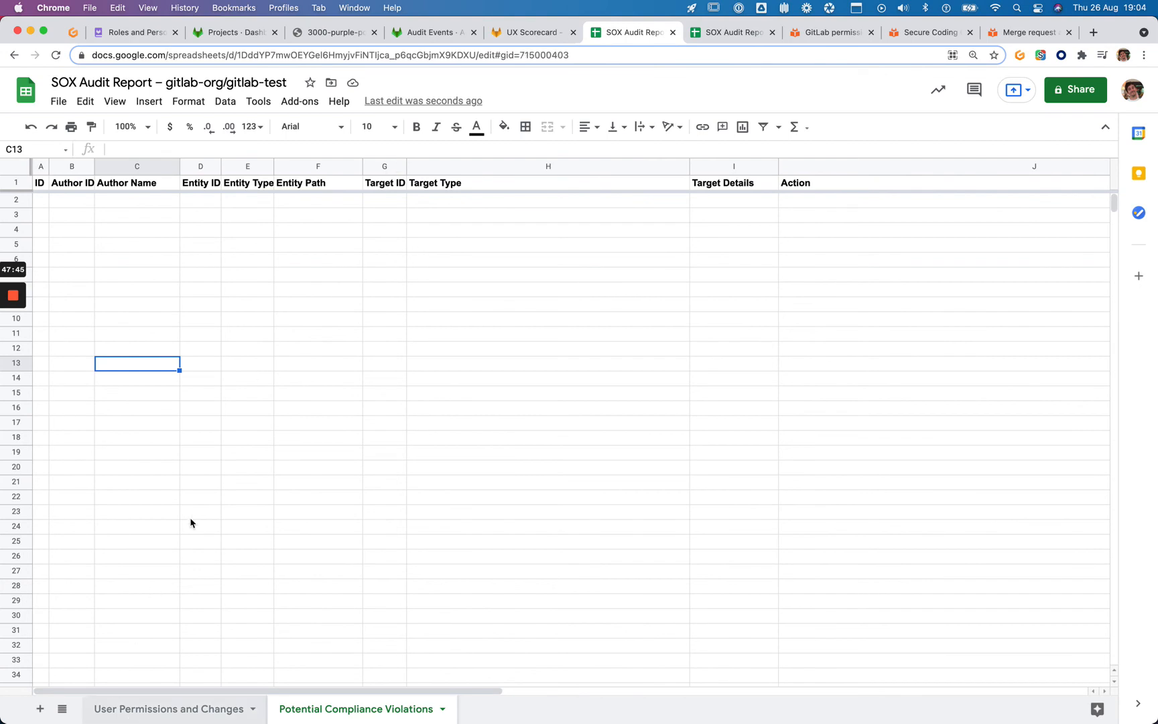
click(182, 250)
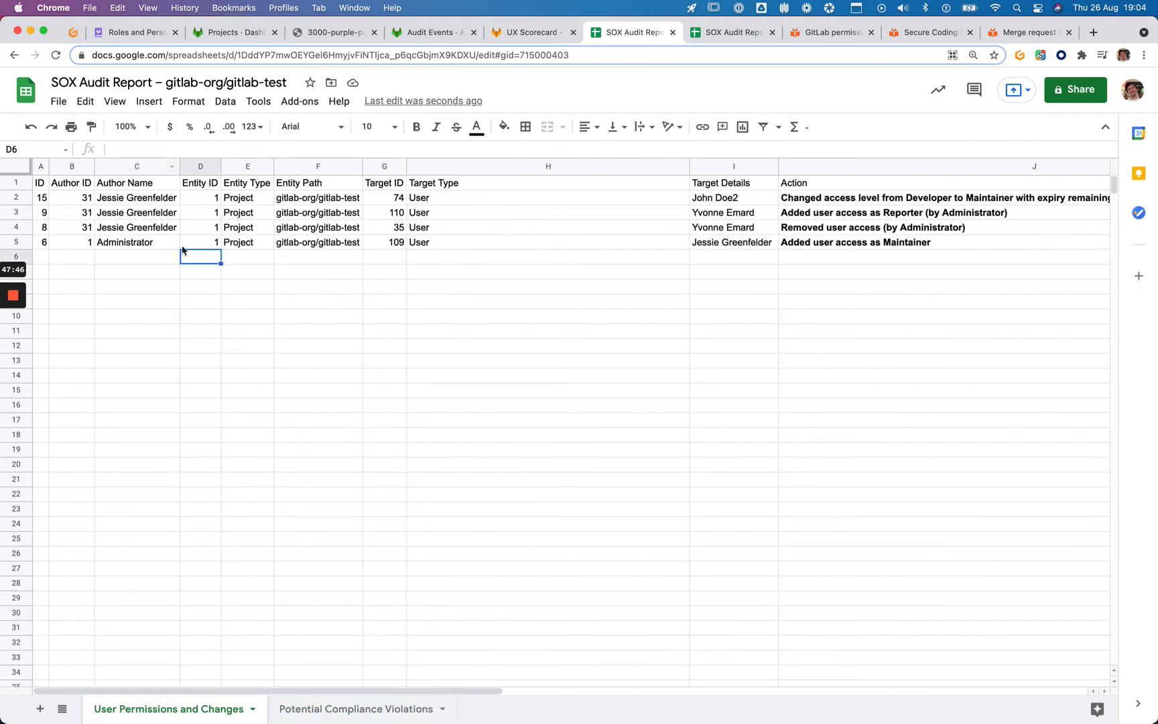
click(58, 101)
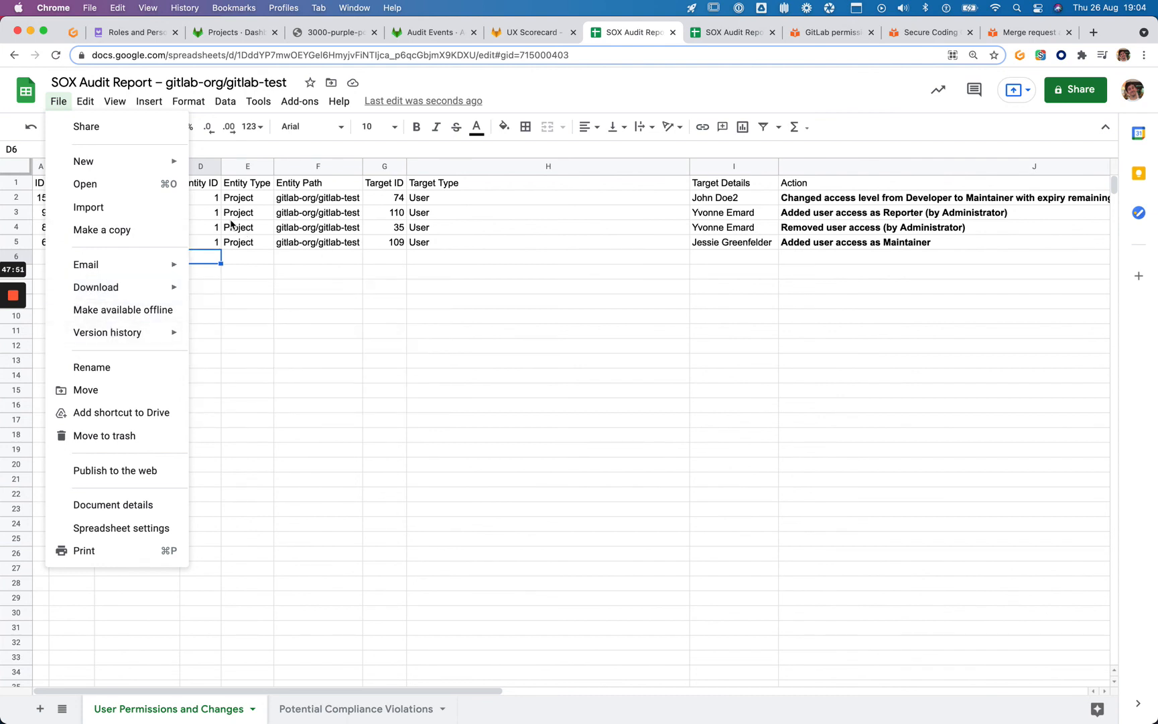
mouse_move(143, 292)
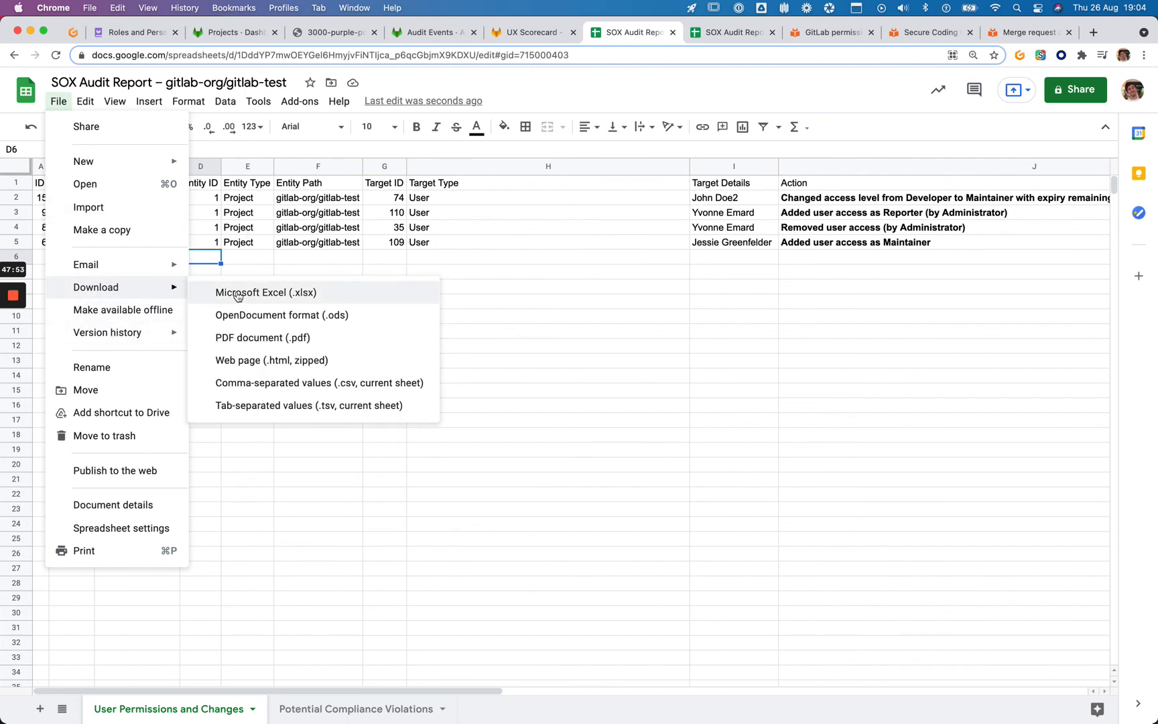
click(256, 387)
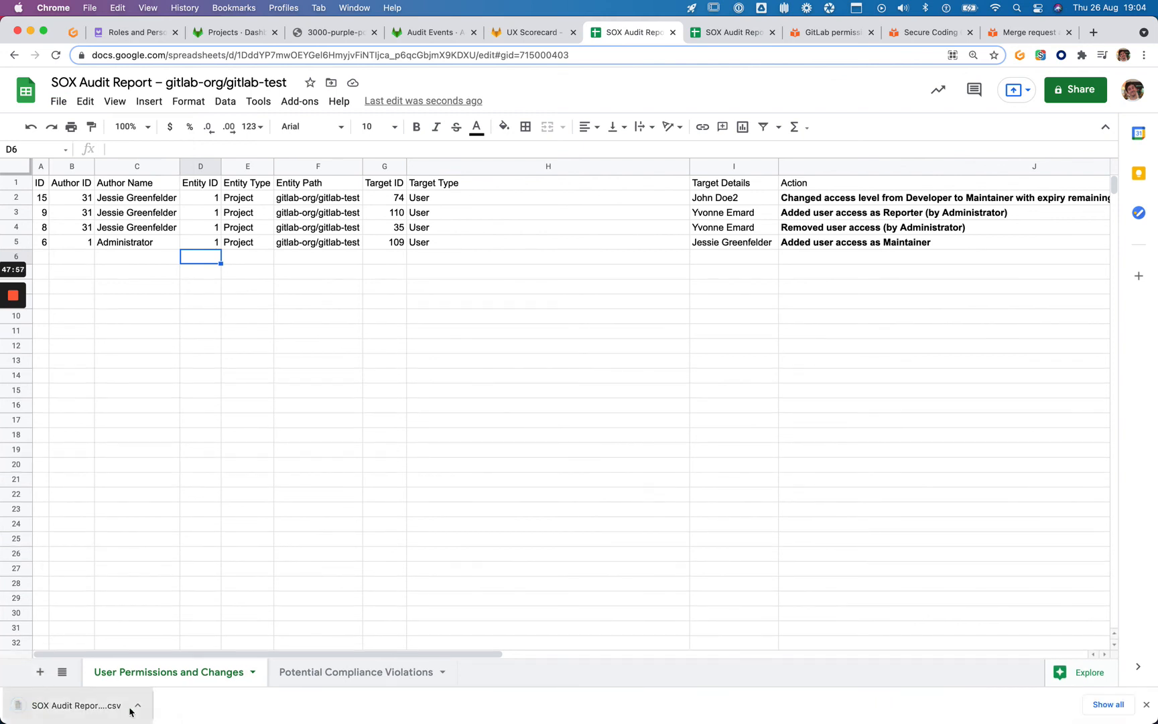
Check the header-only Potential Compliance Violations sheet, then show the downloaded CSV in Finder
click(212, 513)
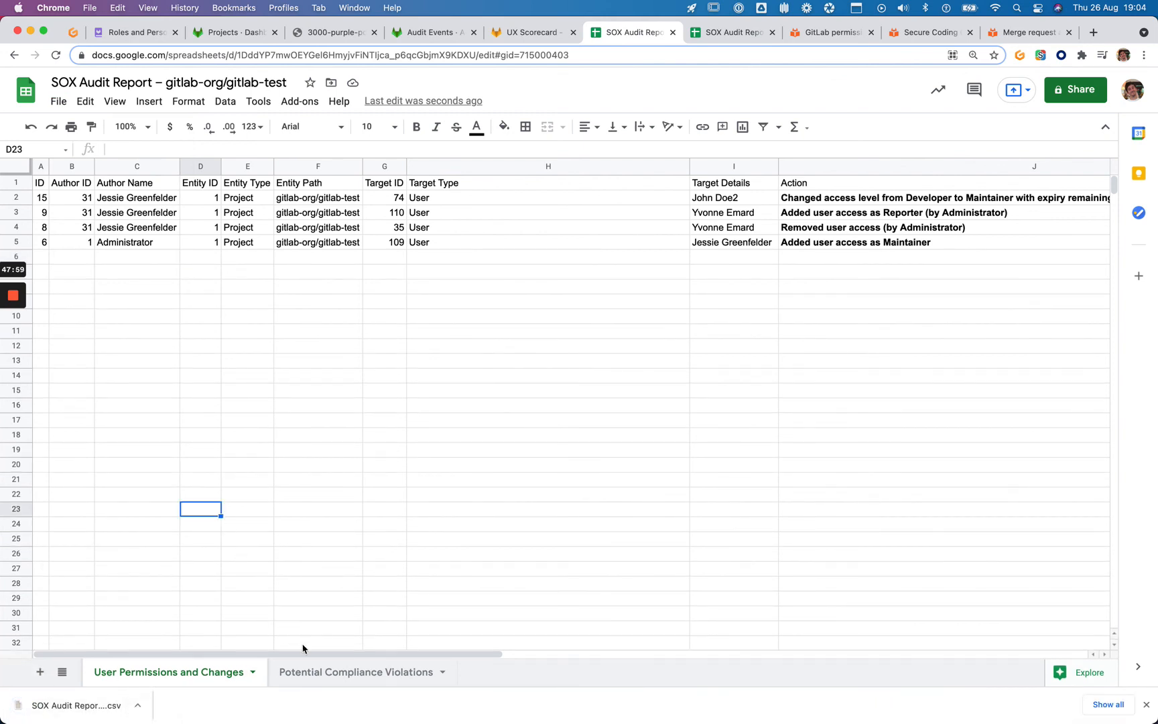
click(315, 672)
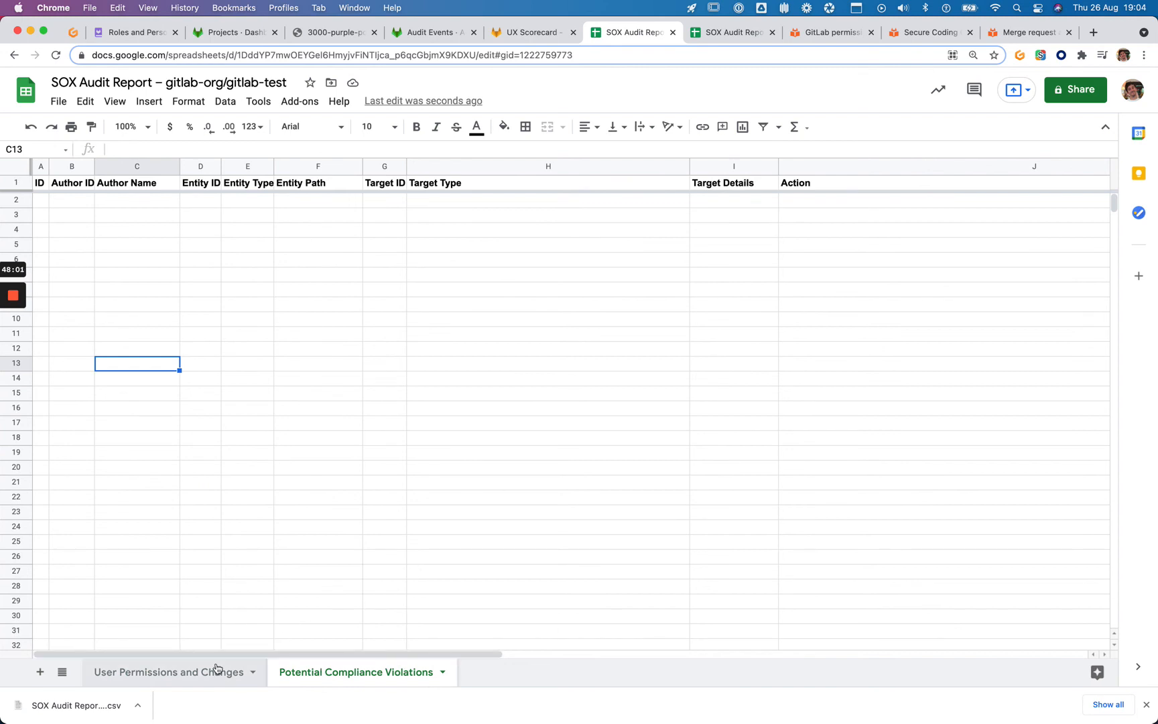
click(137, 705)
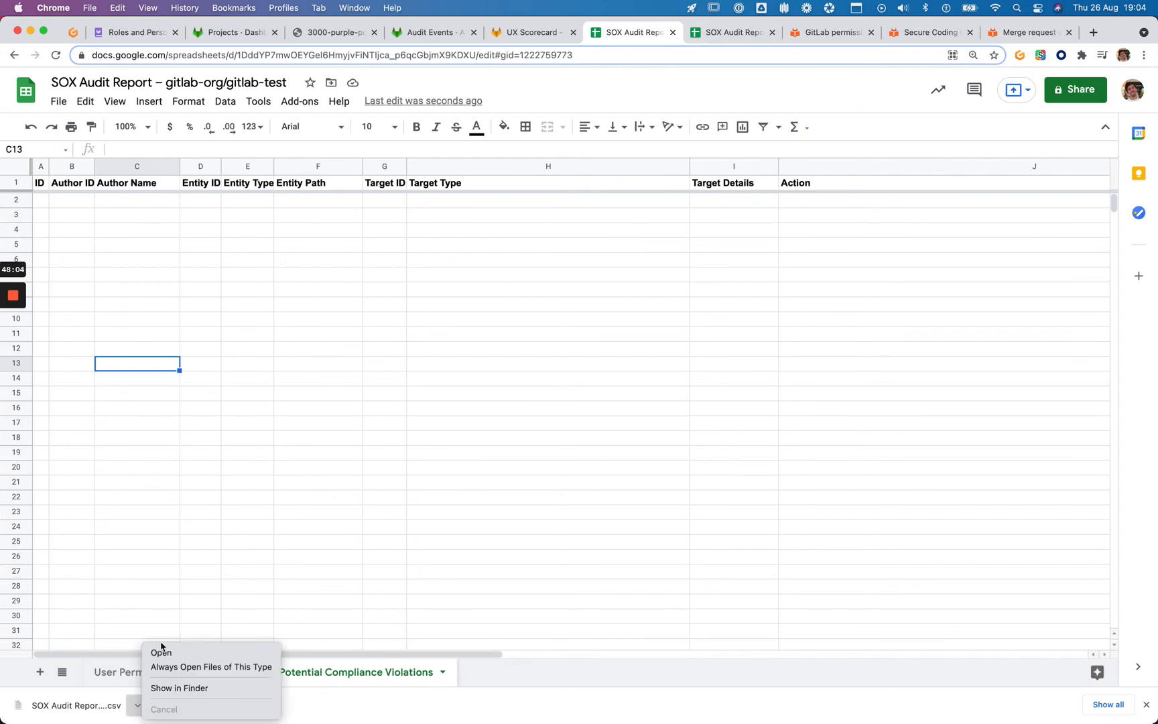
click(165, 687)
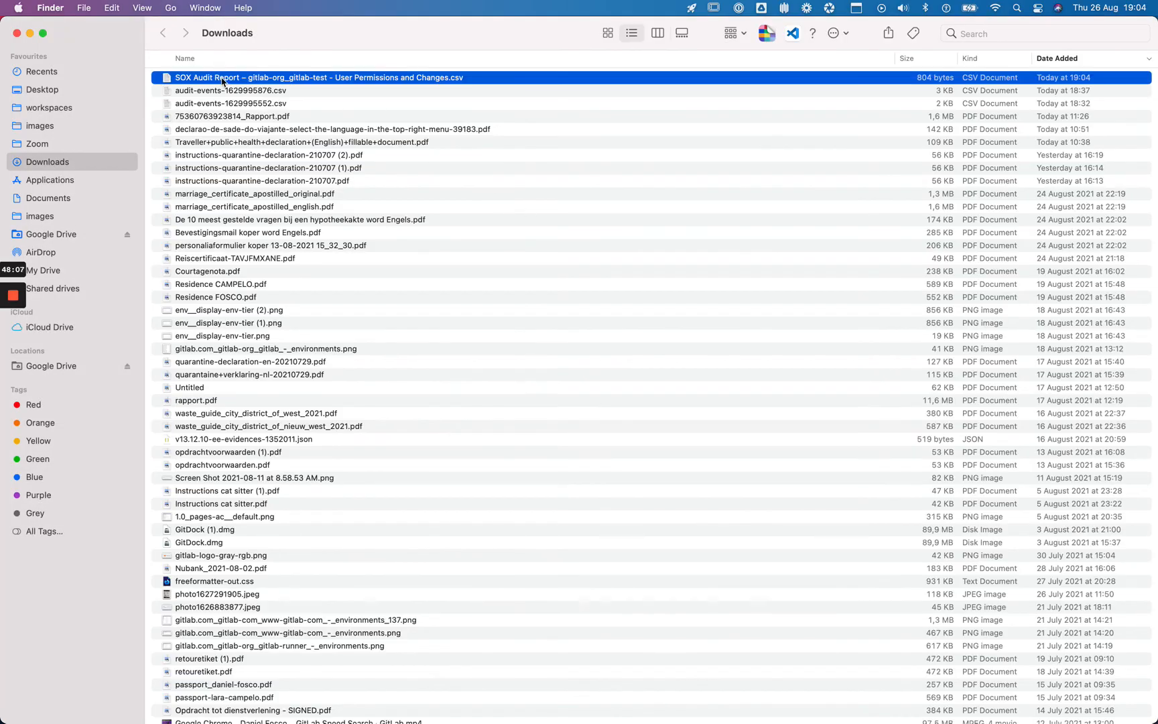
Open the downloaded User Permissions CSV in VS Code from Downloads, then close Finder
drag(224, 79, 607, 697)
click(17, 33)
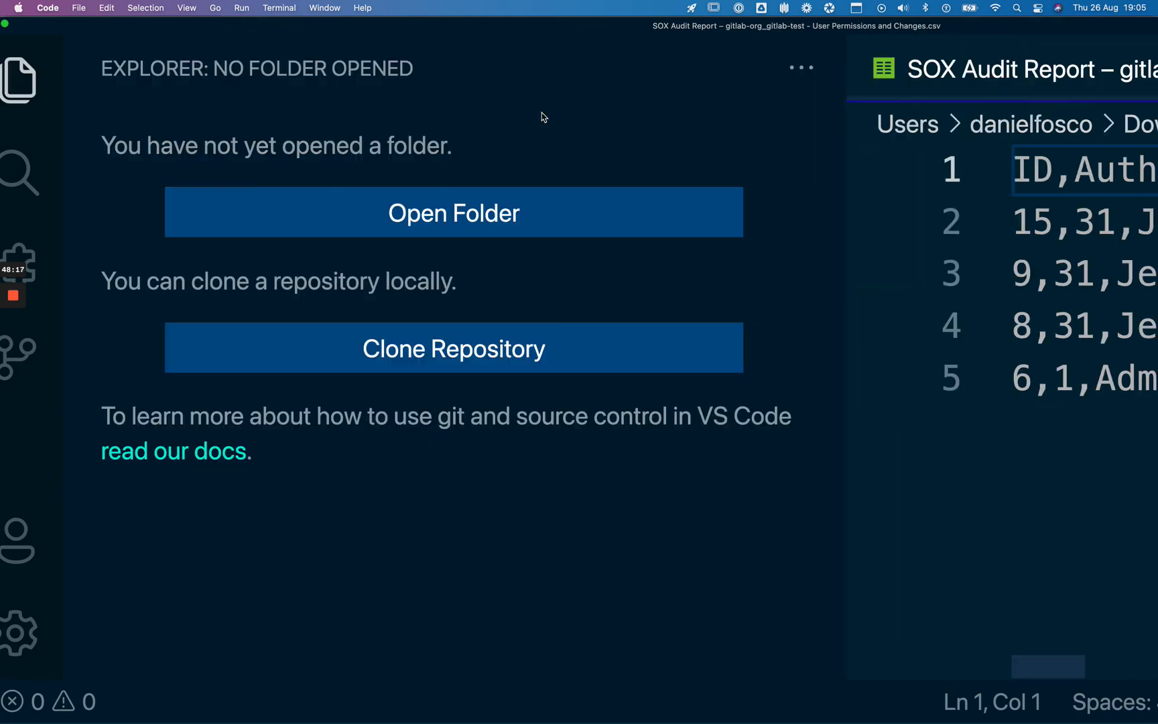
Select the CSV's four data rows in VS Code, then switch back to the browser
click(749, 266)
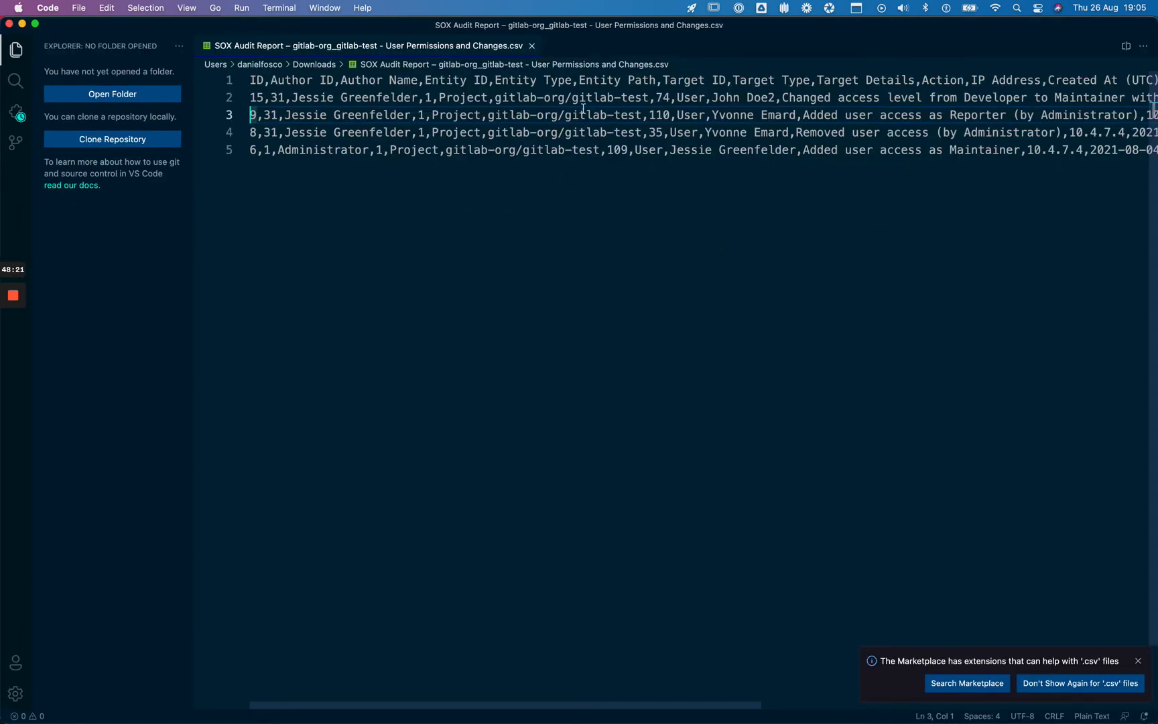
key(Up)
key(shift+Down)
key(shift+Down)
key(shift+Down)
key(shift+Down)
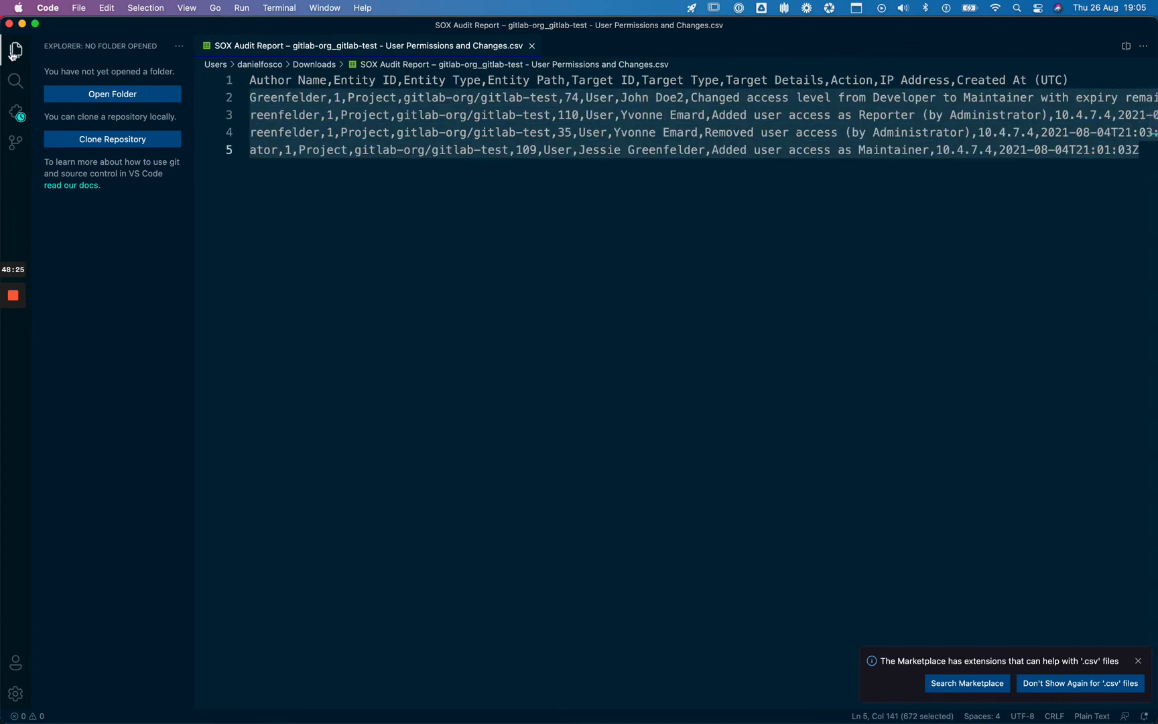
key(super+Tab)
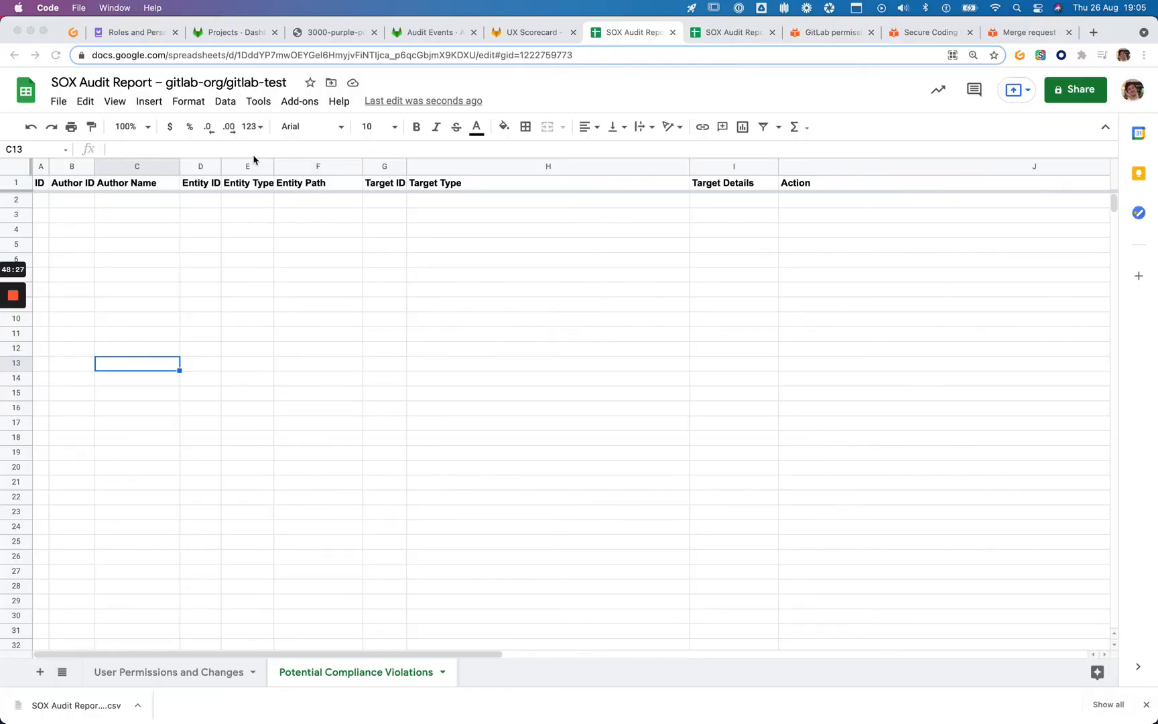
Recheck the gitlab-test sheets and issue, then open the twitter/Typeahead.Js report's User Permissions sheet
click(192, 672)
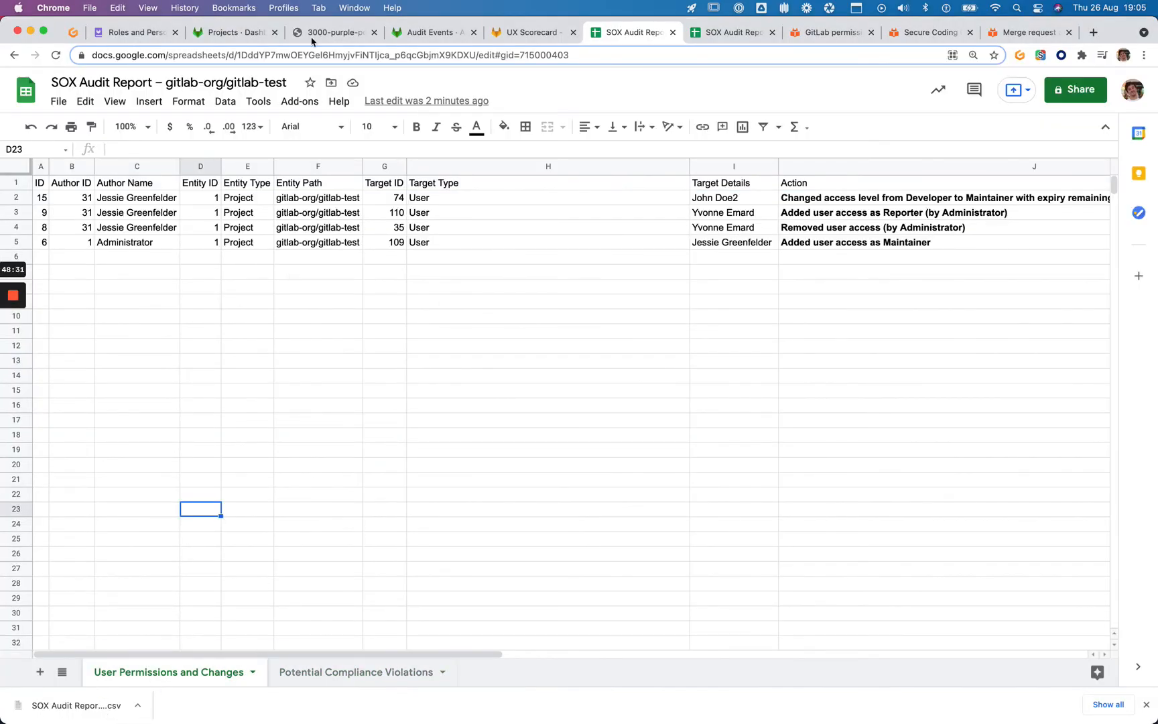
click(540, 31)
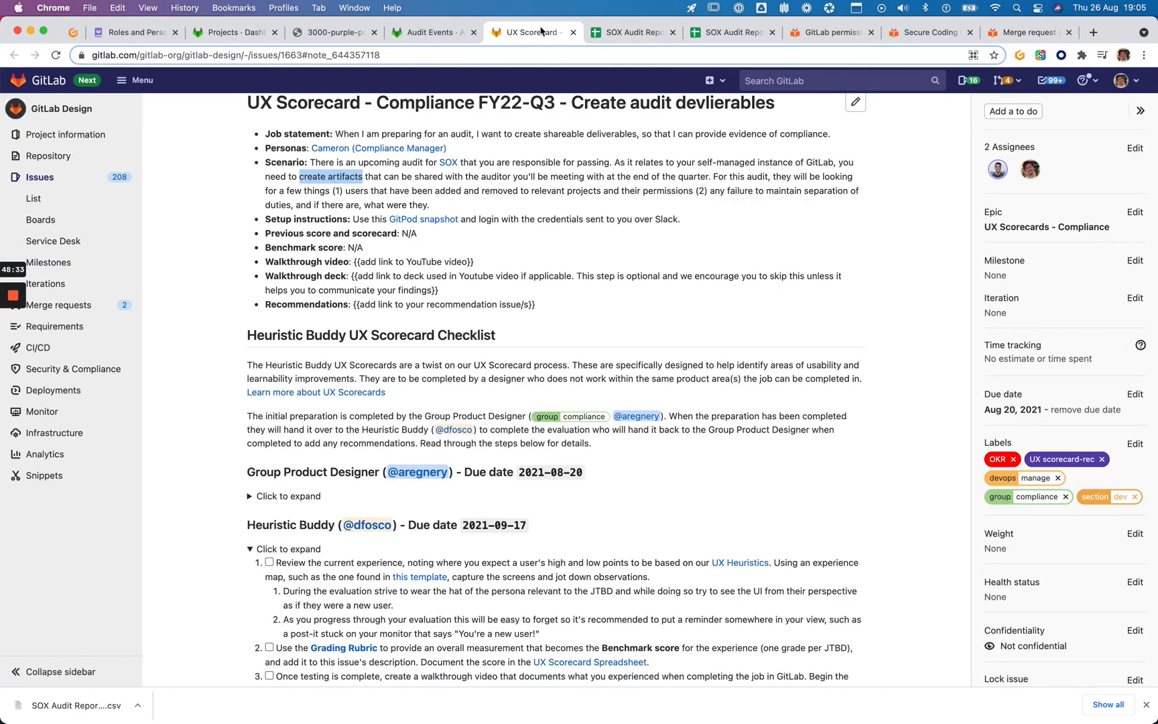
click(634, 32)
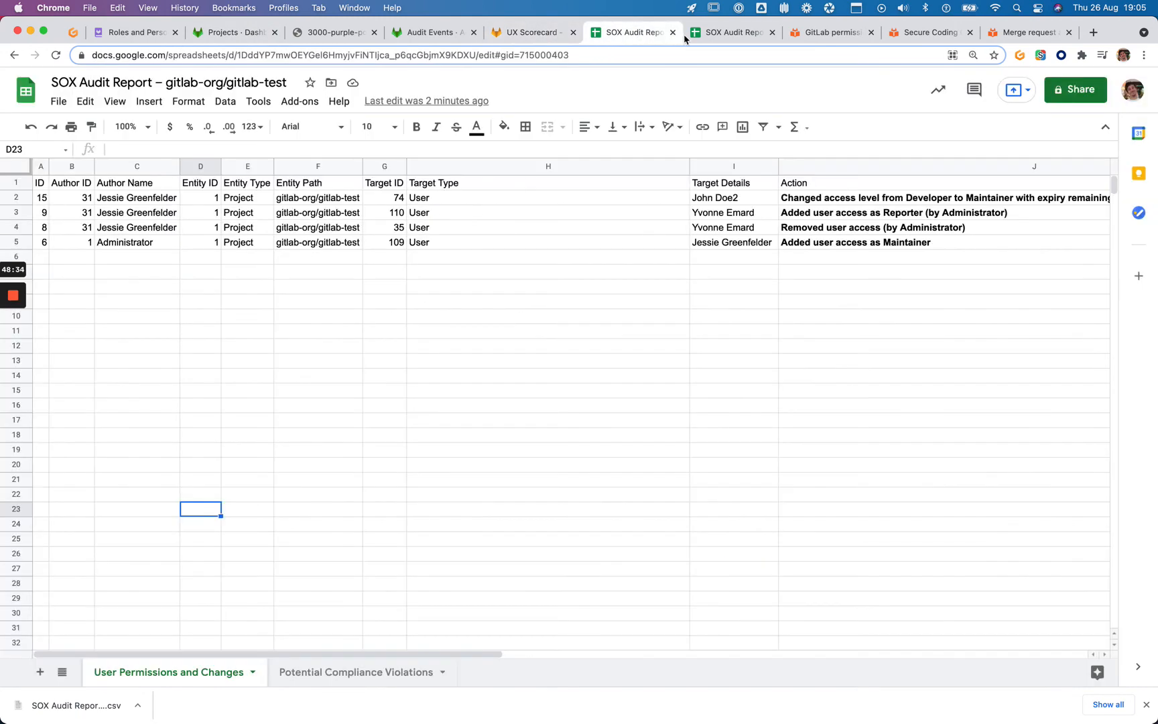
click(336, 671)
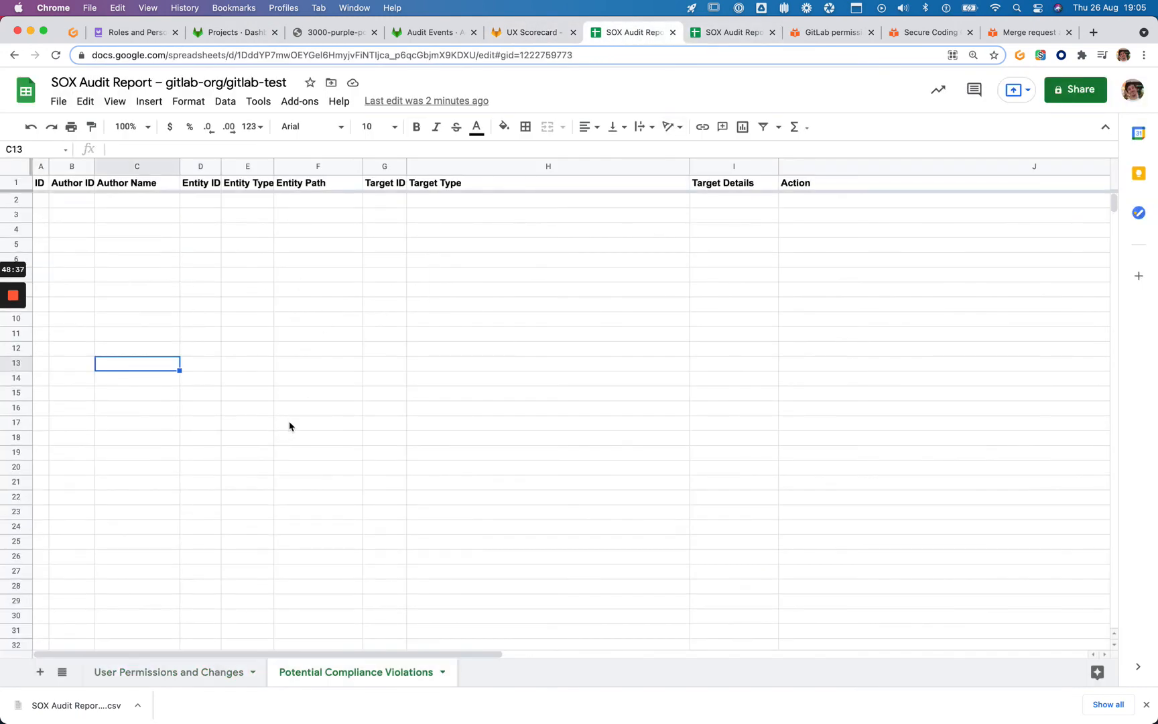
click(724, 33)
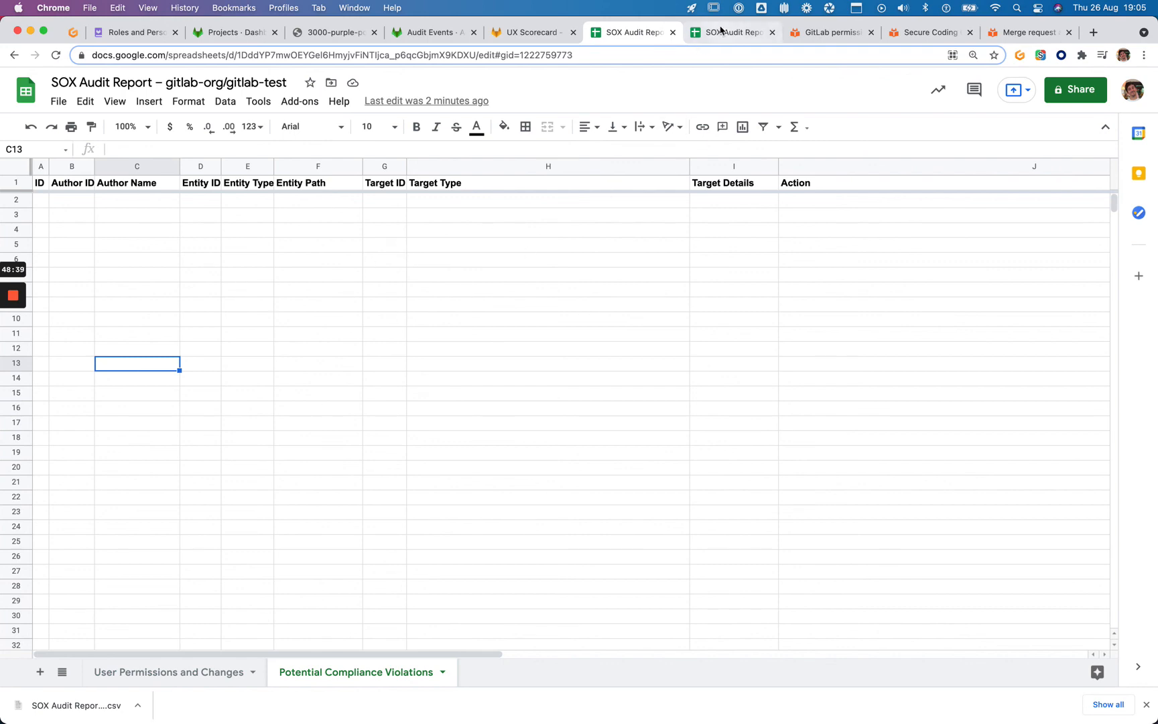
click(167, 671)
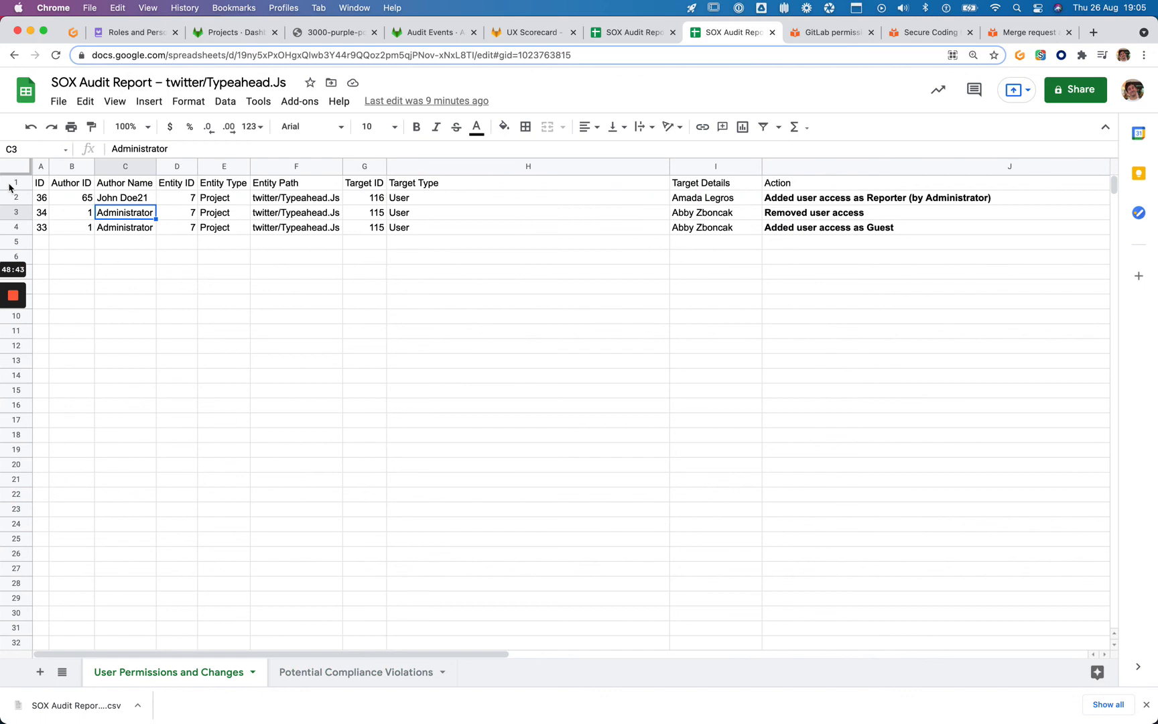
Download the User Permissions and Changes sheet as comma-separated values (.csv)
click(59, 102)
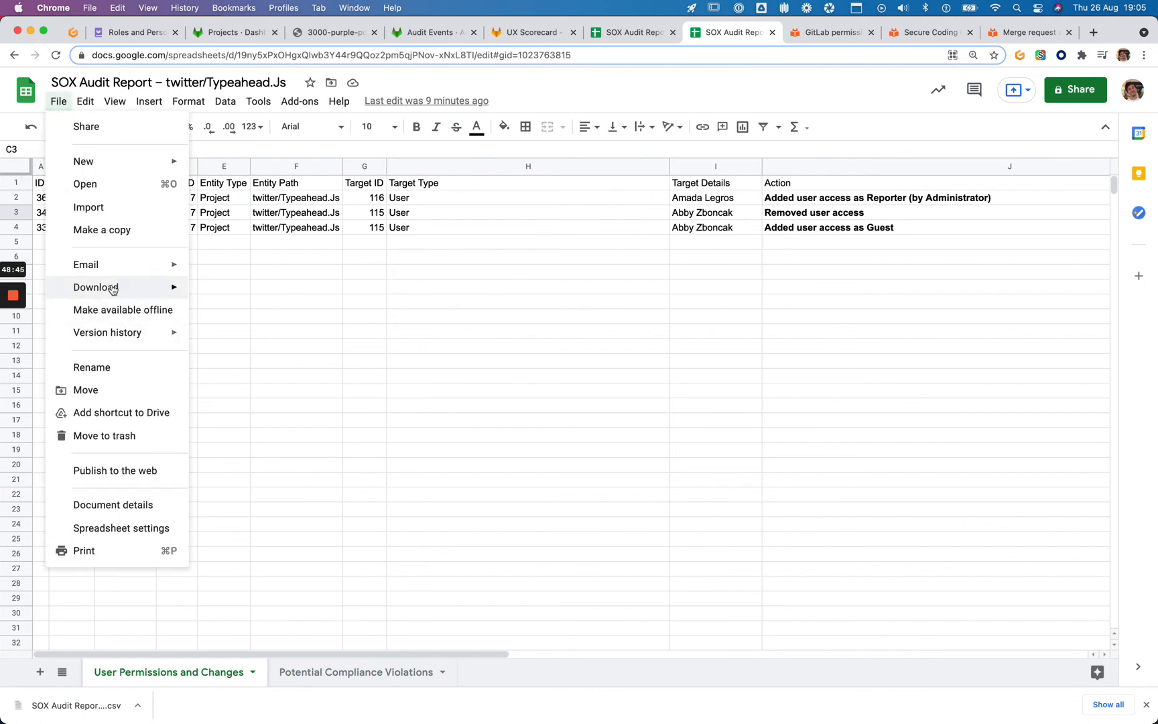
mouse_move(113, 288)
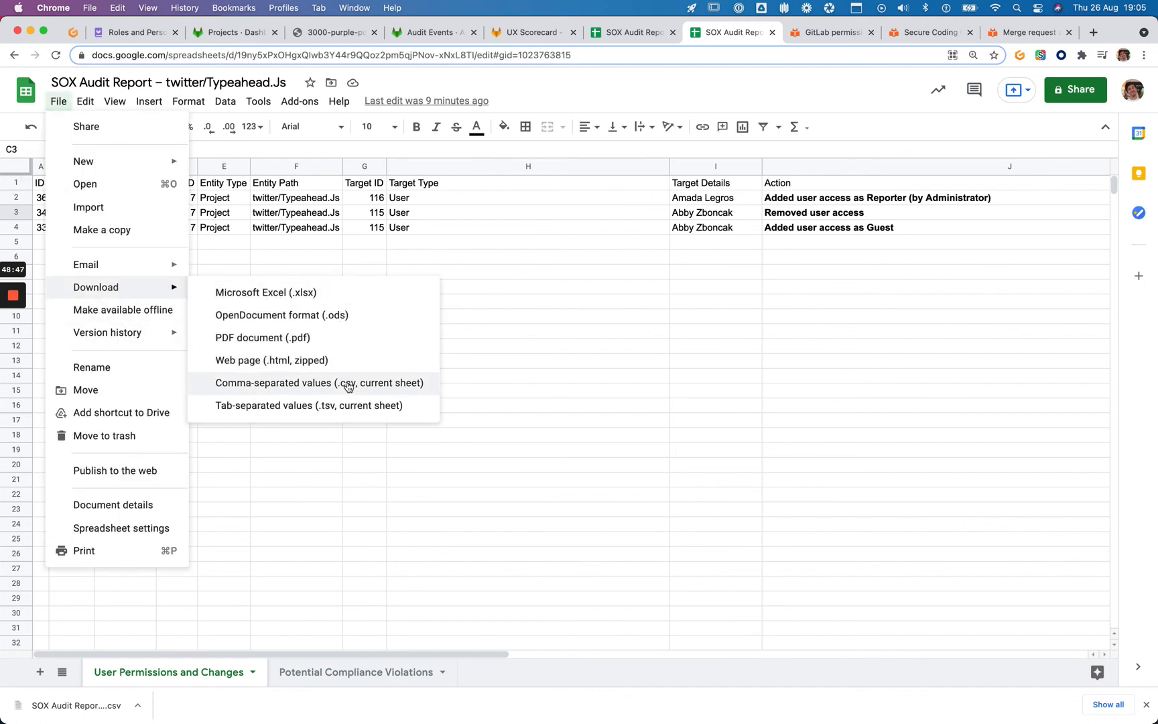
click(389, 383)
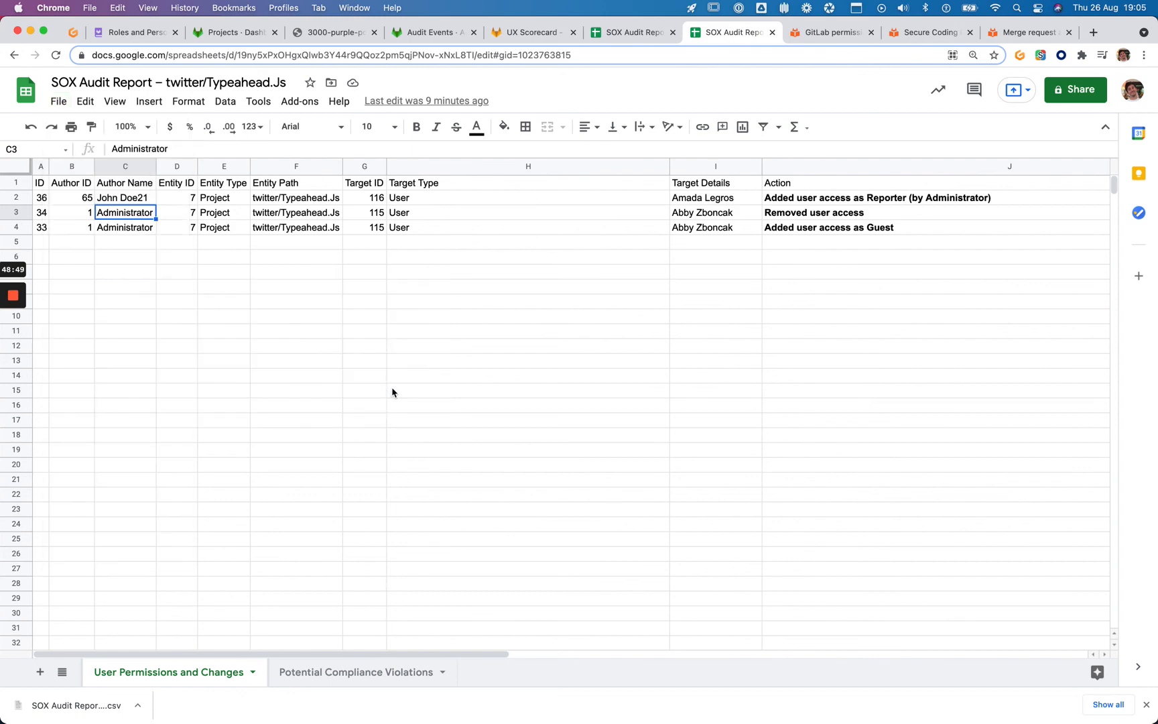
Download the Potential Compliance Violations sheet as a CSV too
click(348, 672)
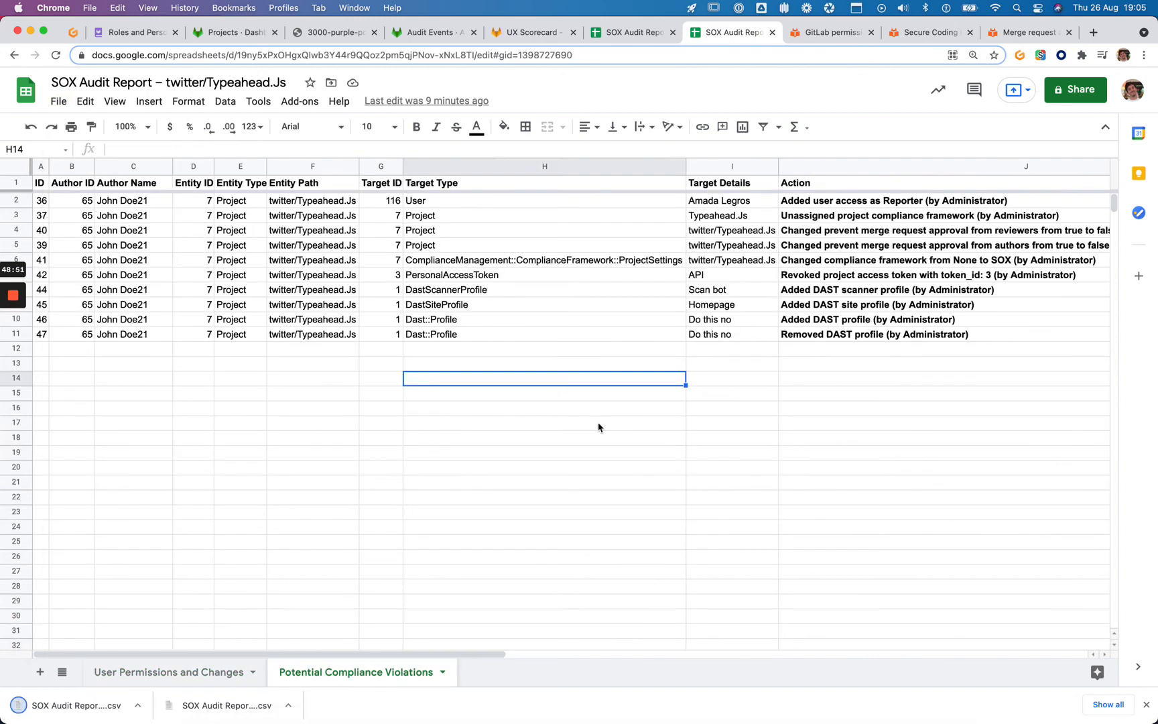
click(182, 436)
click(59, 102)
mouse_move(101, 284)
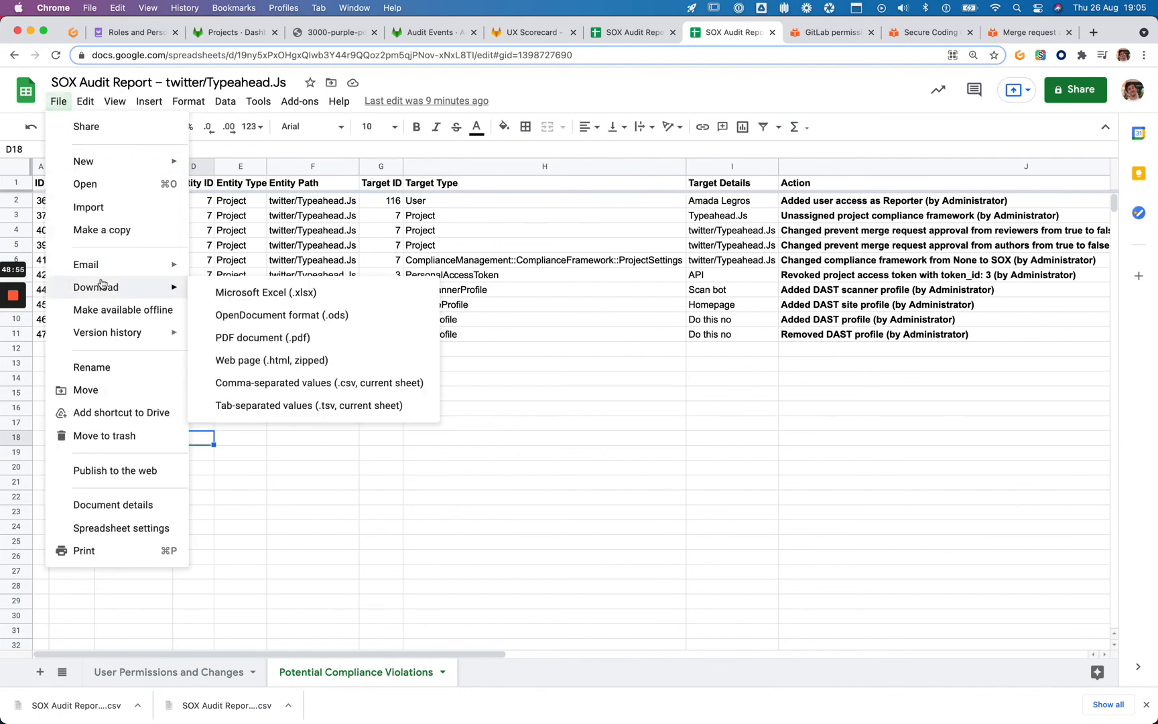
click(321, 392)
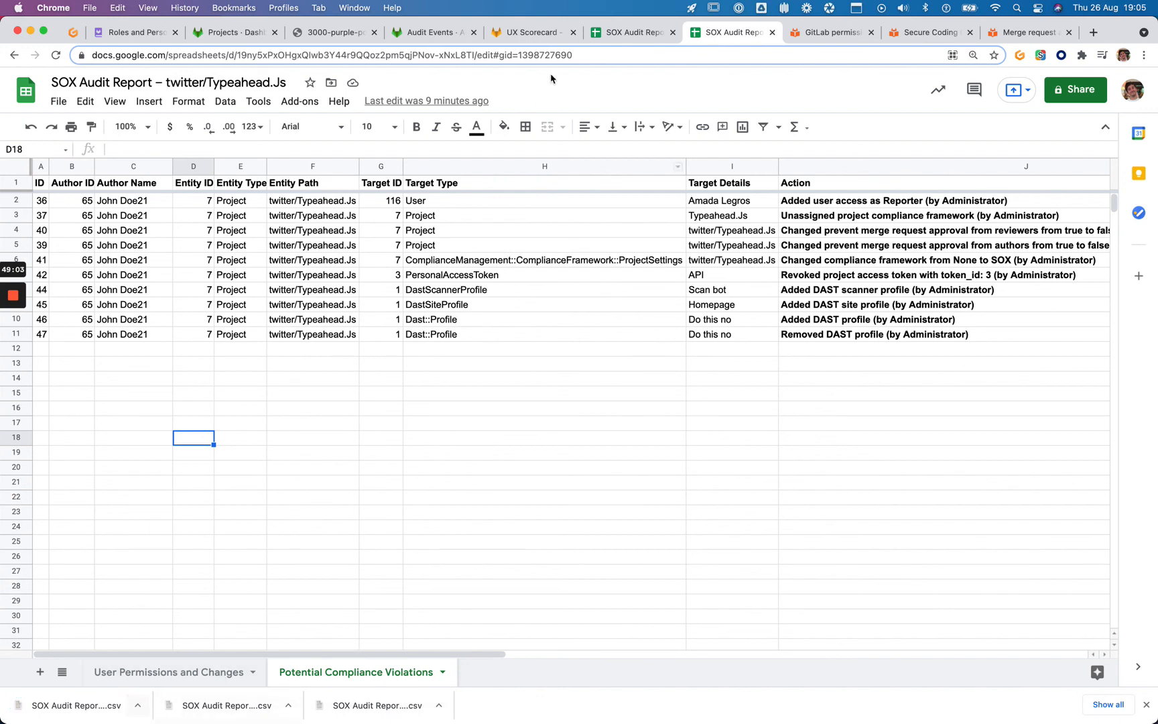
Reread the UX Scorecard issue description, highlighting the word 'auditor'
click(520, 35)
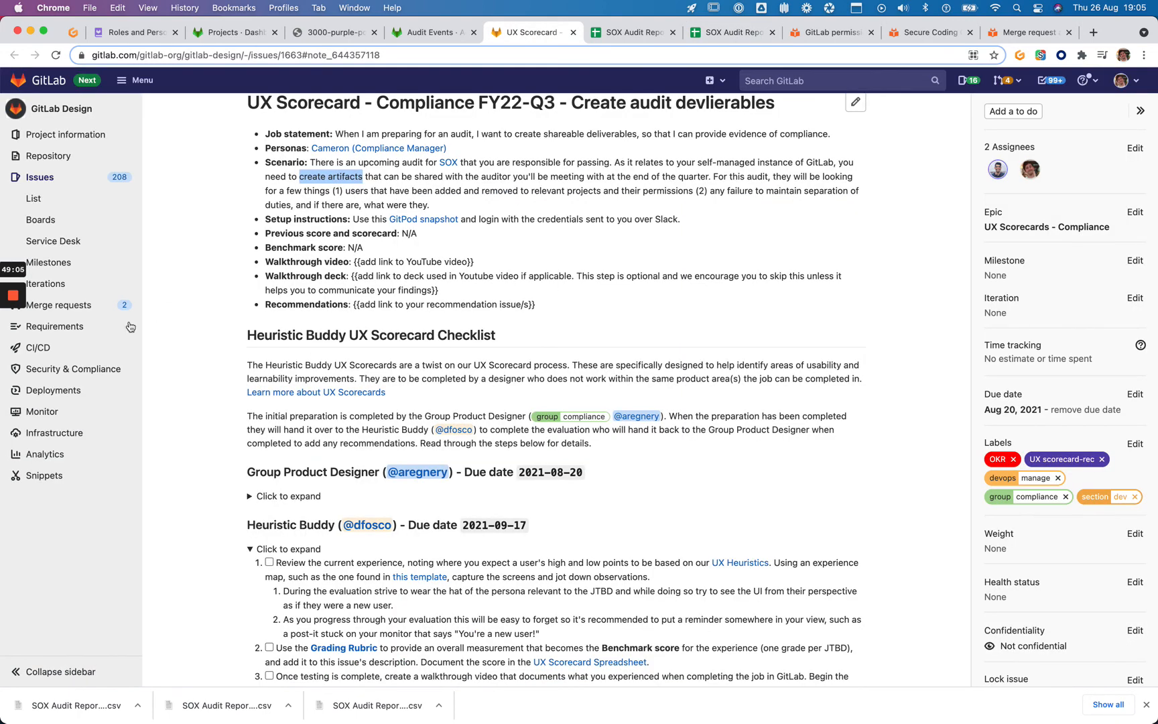
scroll(311, 317, down, 3)
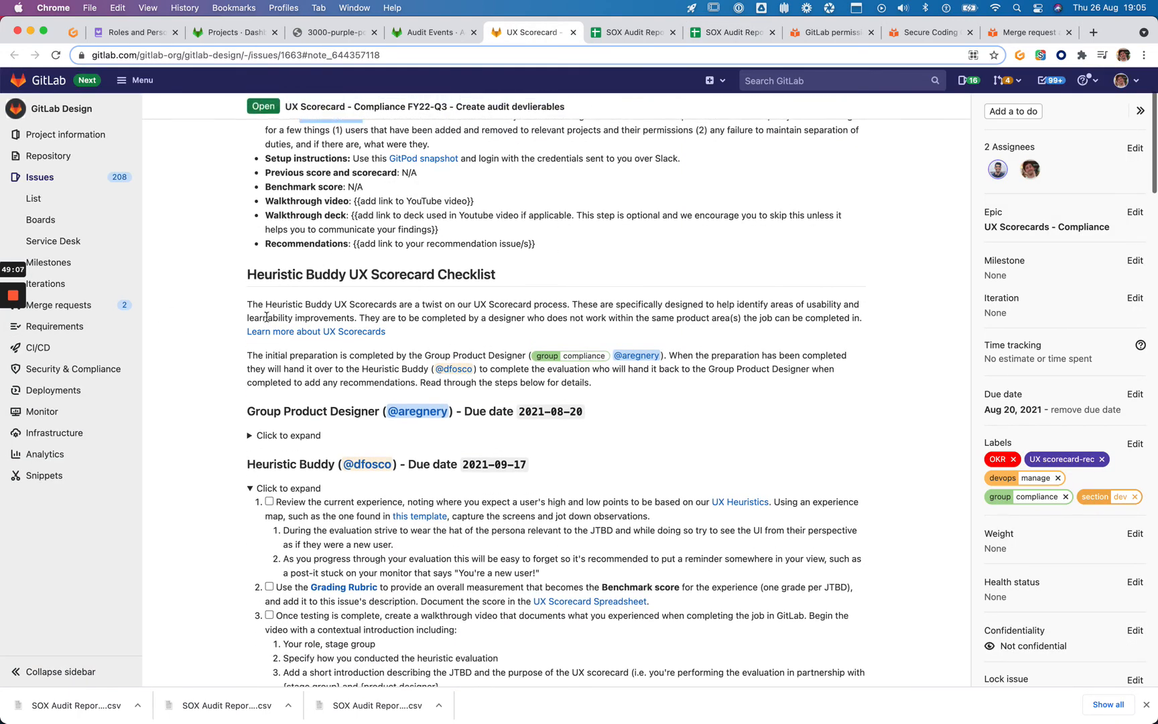
scroll(265, 317, down, 3)
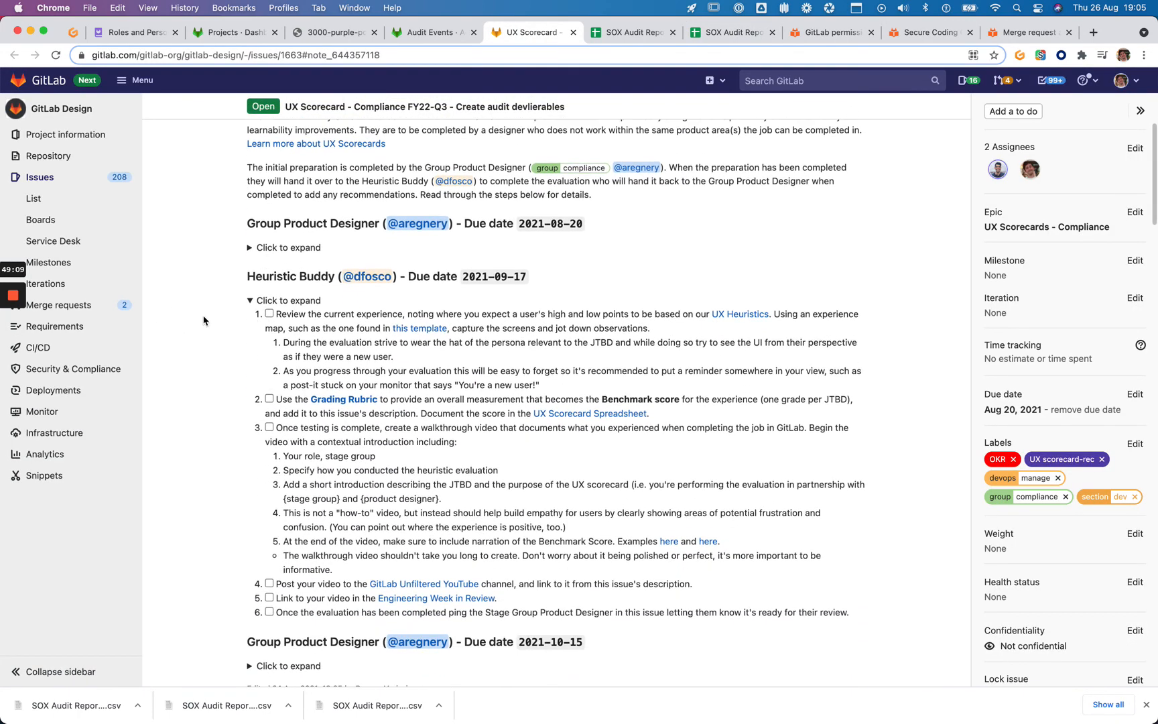
scroll(204, 315, up, 2)
scroll(211, 313, up, 5)
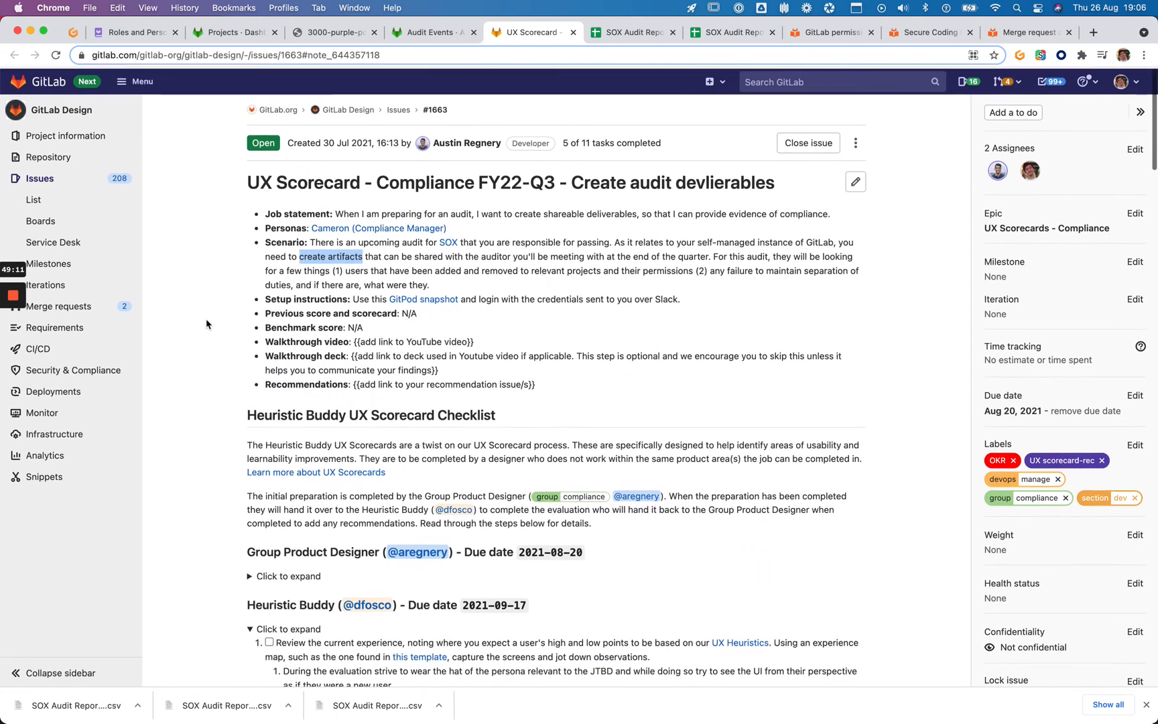
click(558, 266)
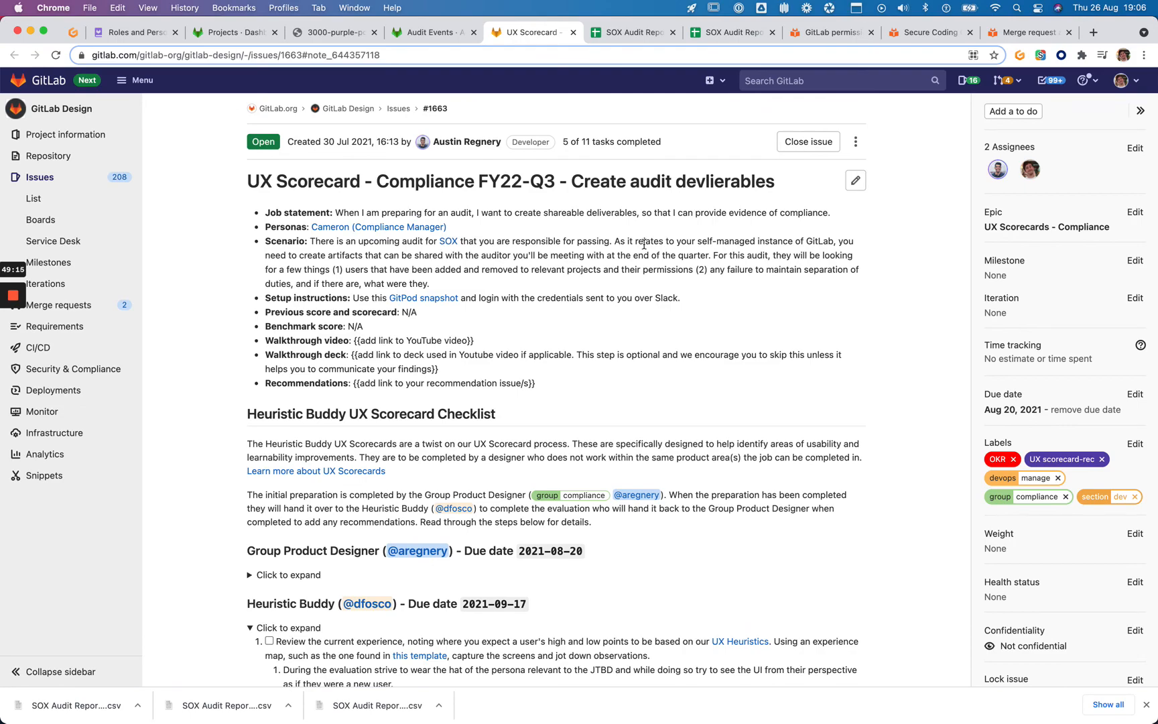
double_click(503, 251)
click(213, 255)
scroll(220, 258, down, 5)
scroll(220, 258, down, 20)
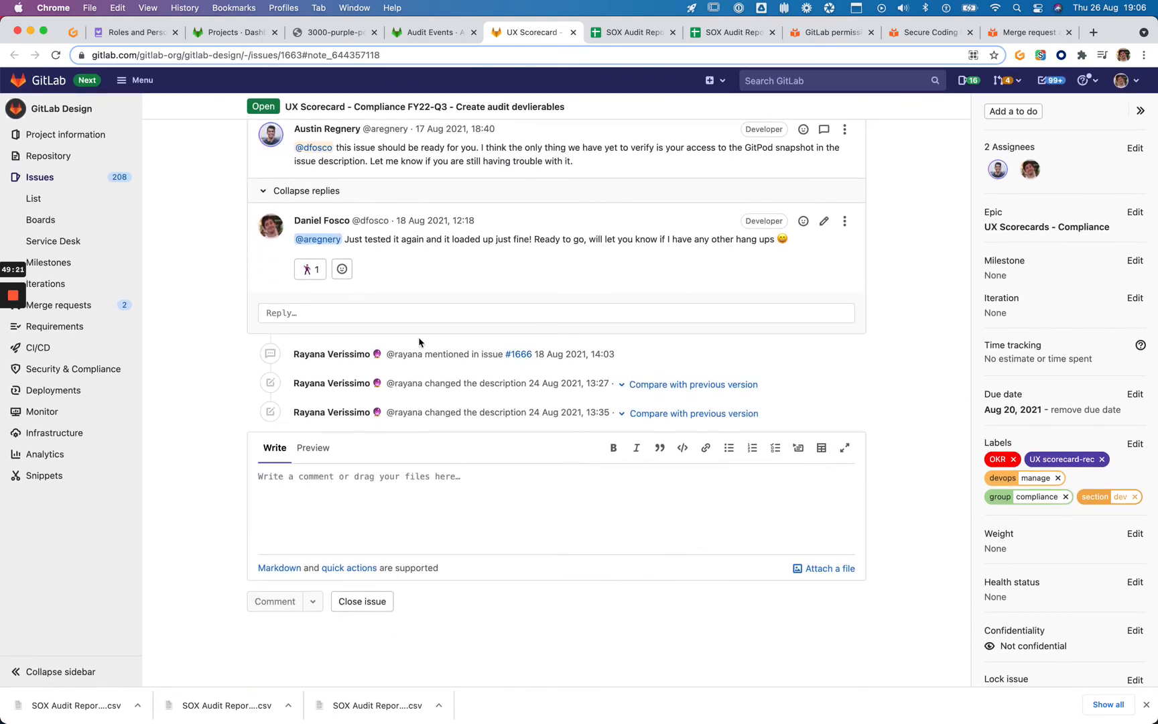
Start a reply and drop the three SOX Audit Report CSVs into it from Finder
click(443, 312)
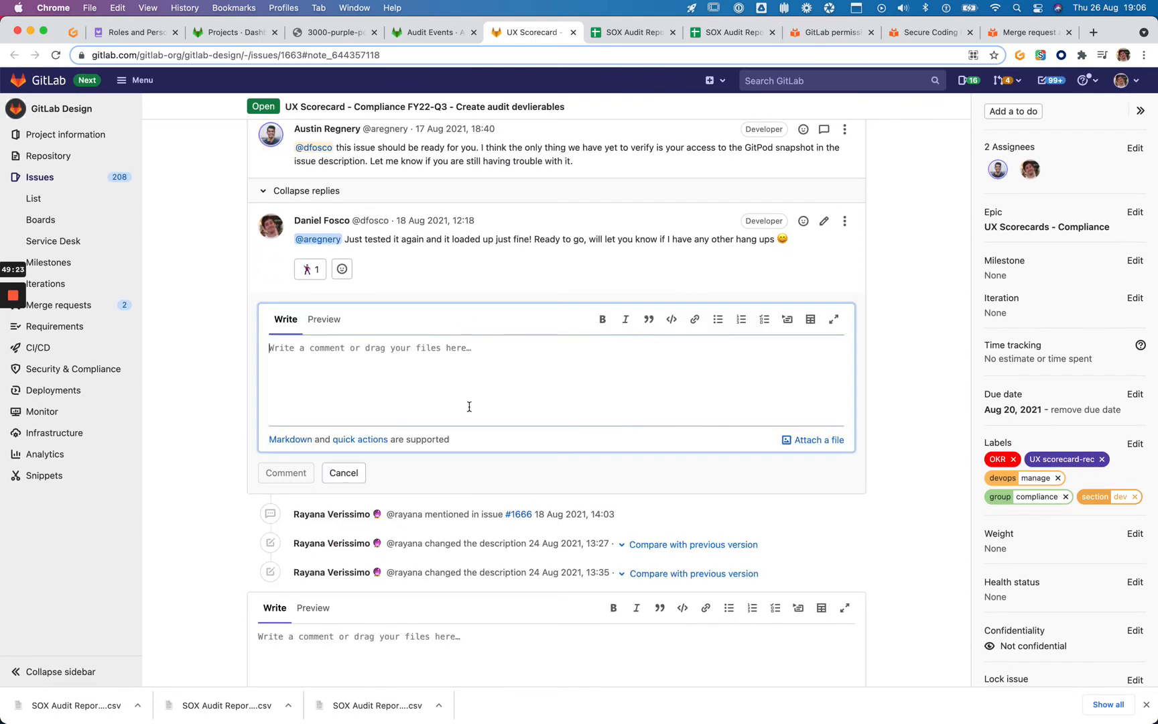
scroll(328, 516, down, 3)
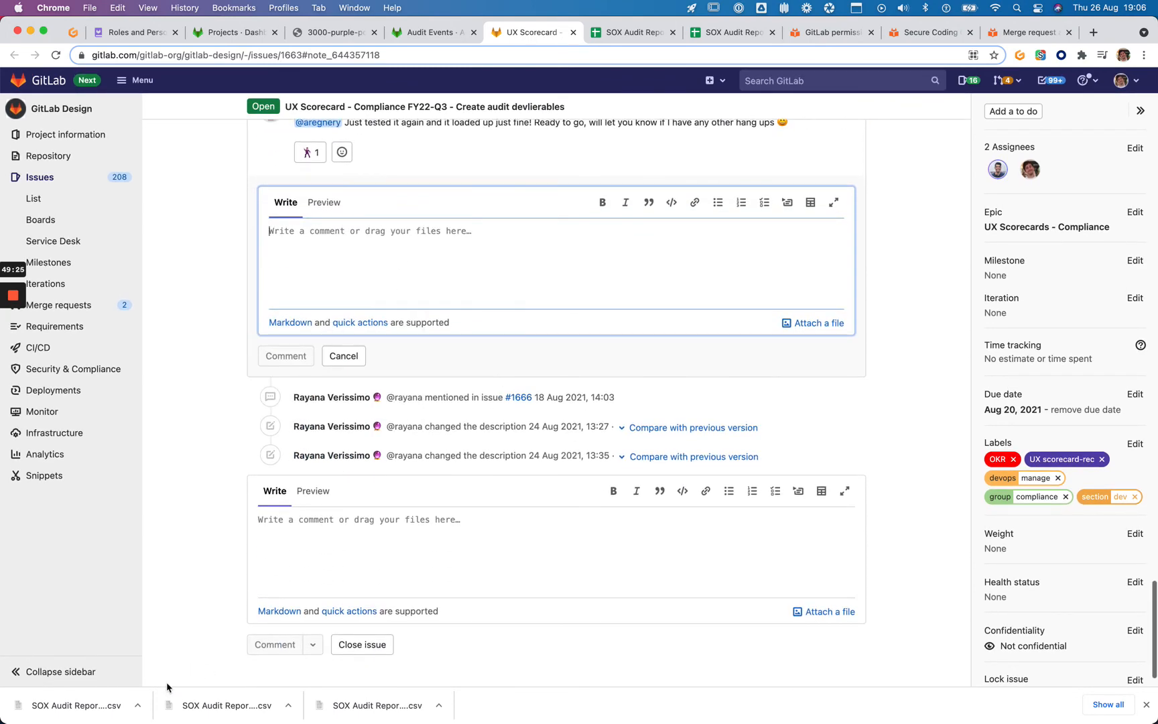
click(138, 704)
click(167, 688)
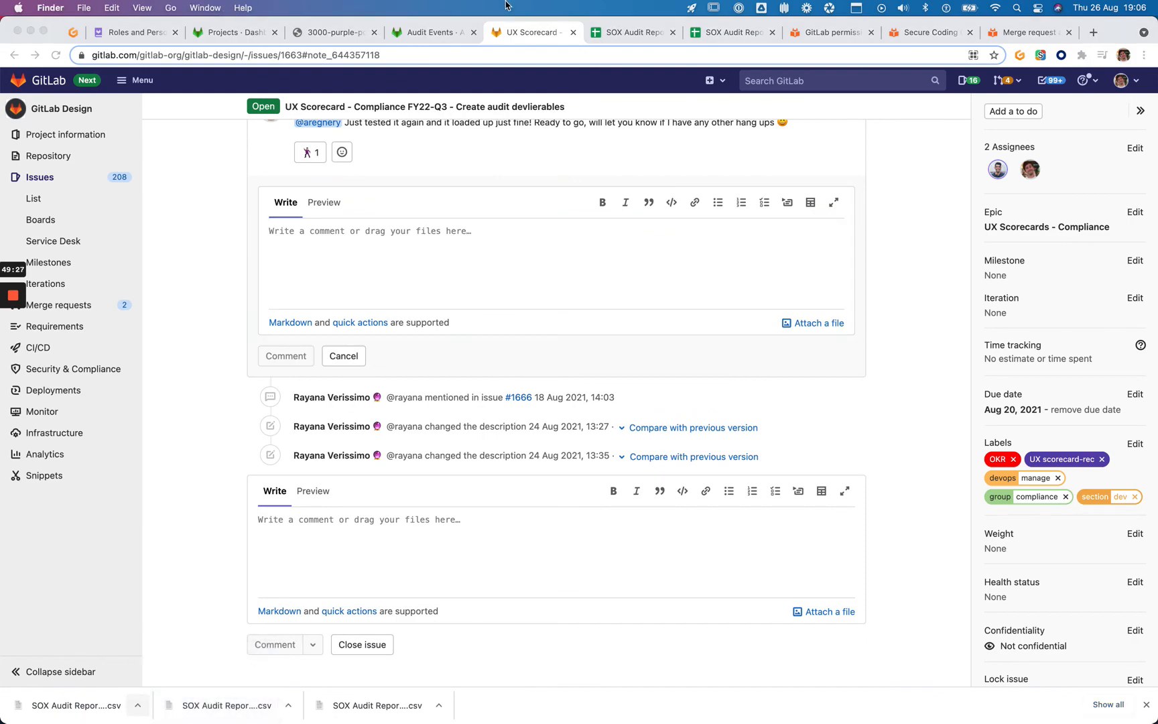
key(shift+Down)
key(shift+Down)
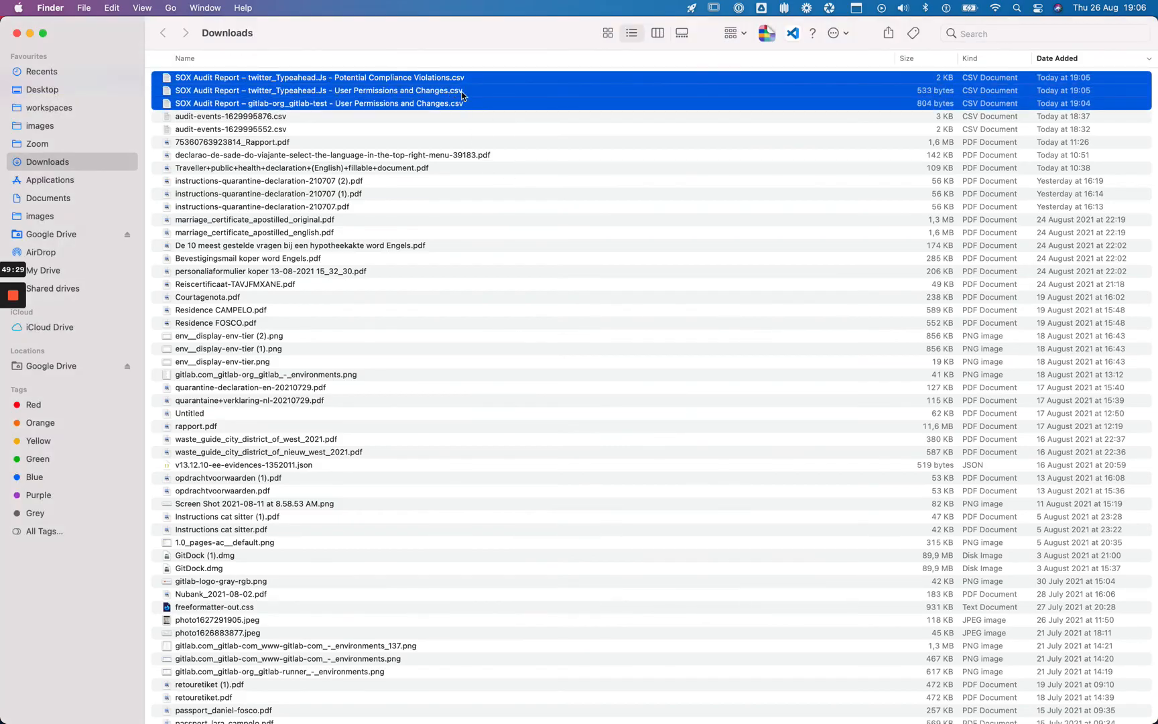
key(super+Tab)
drag(457, 91, 587, 246)
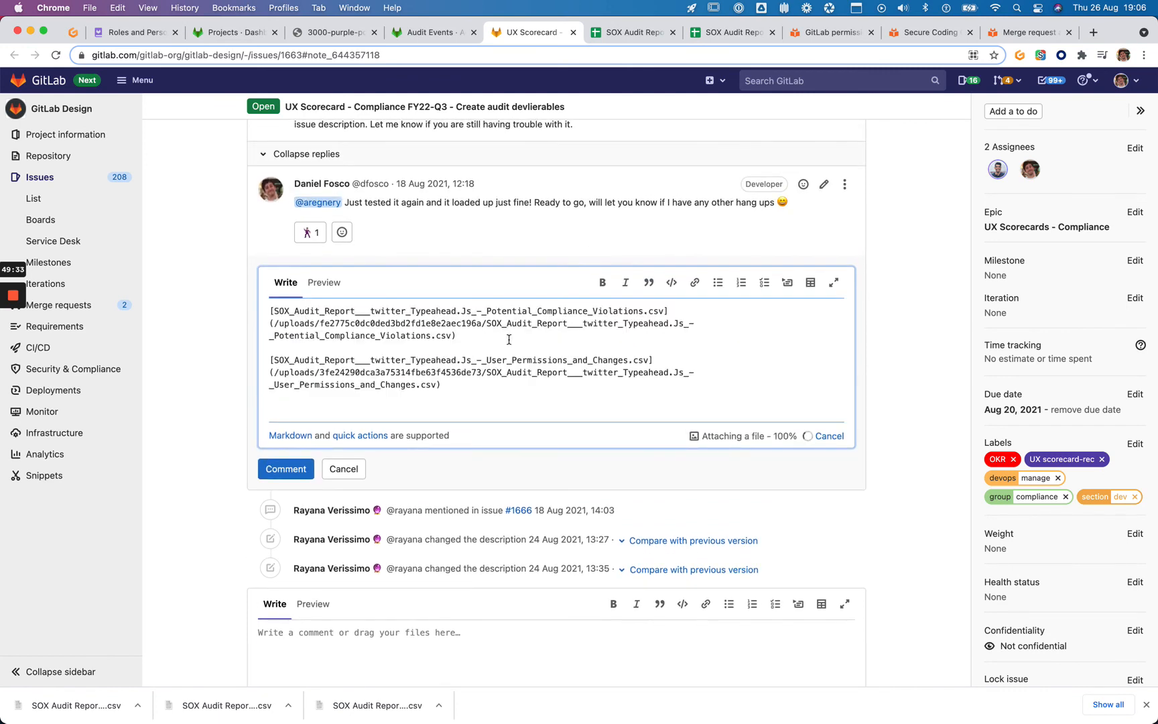
key(super+Up)
key(Return)
key(Return)
Type an intro mentioning the reviewer: 'As part of the UX Scorecard / Heuristic Evaluation, here's the exported artifacts'
key(Up)
key(Up)
text(@)
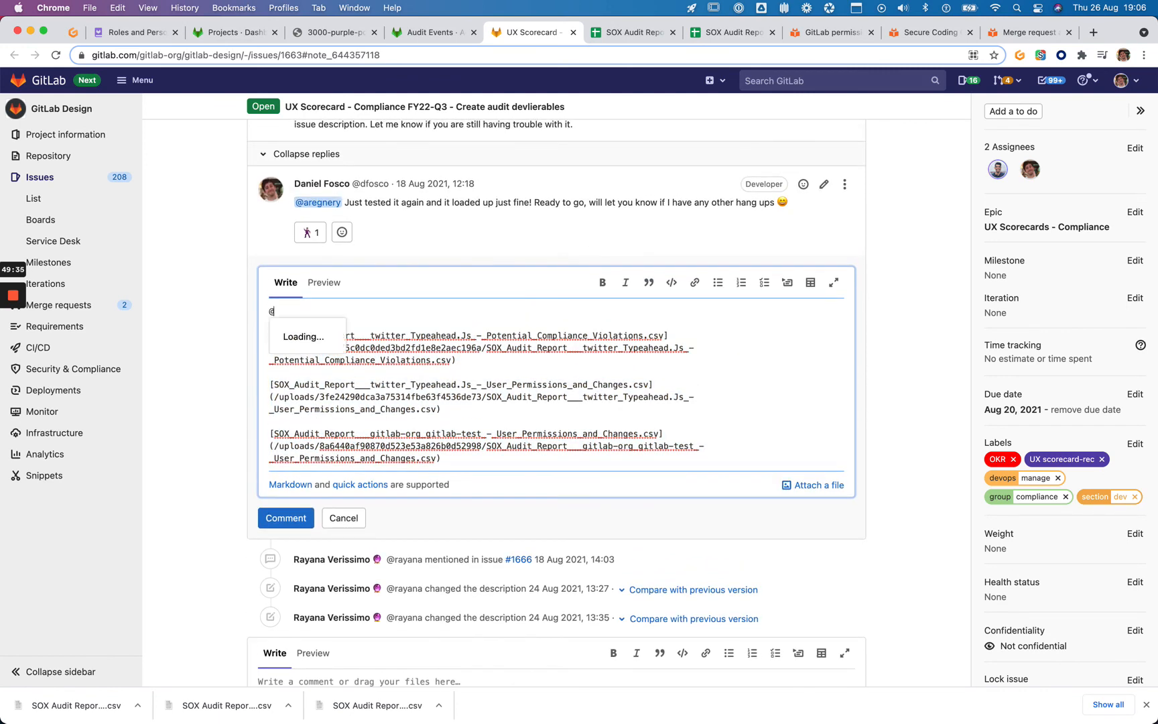
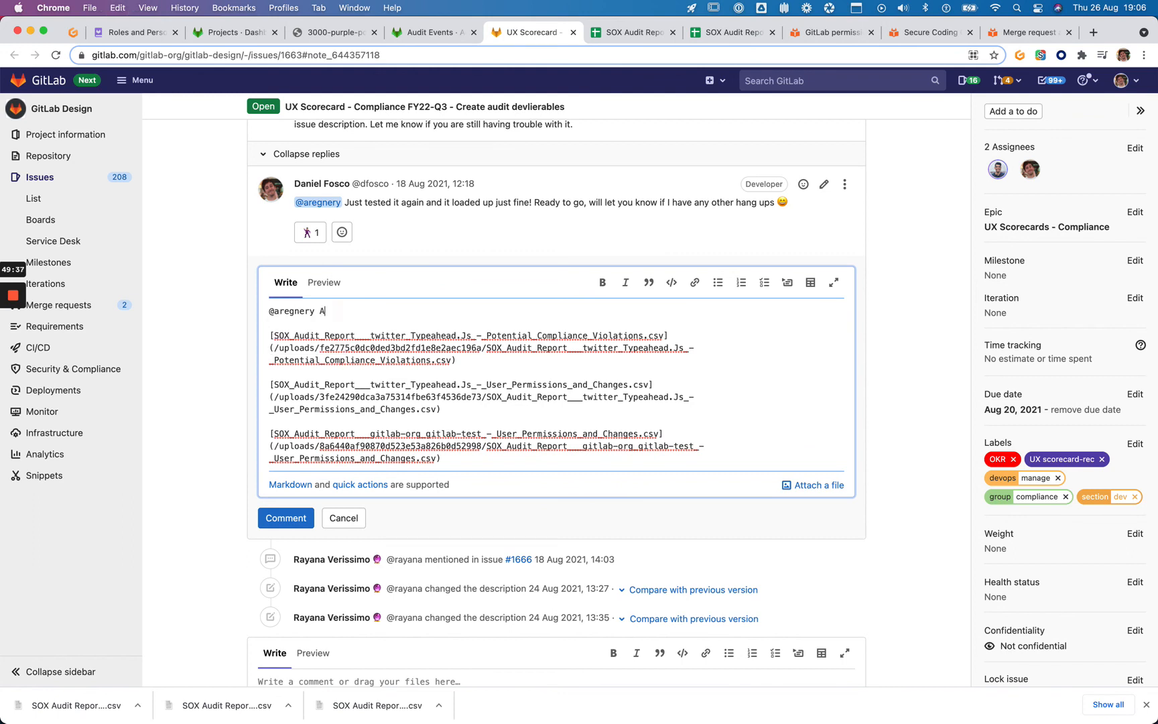
text(As part of th)
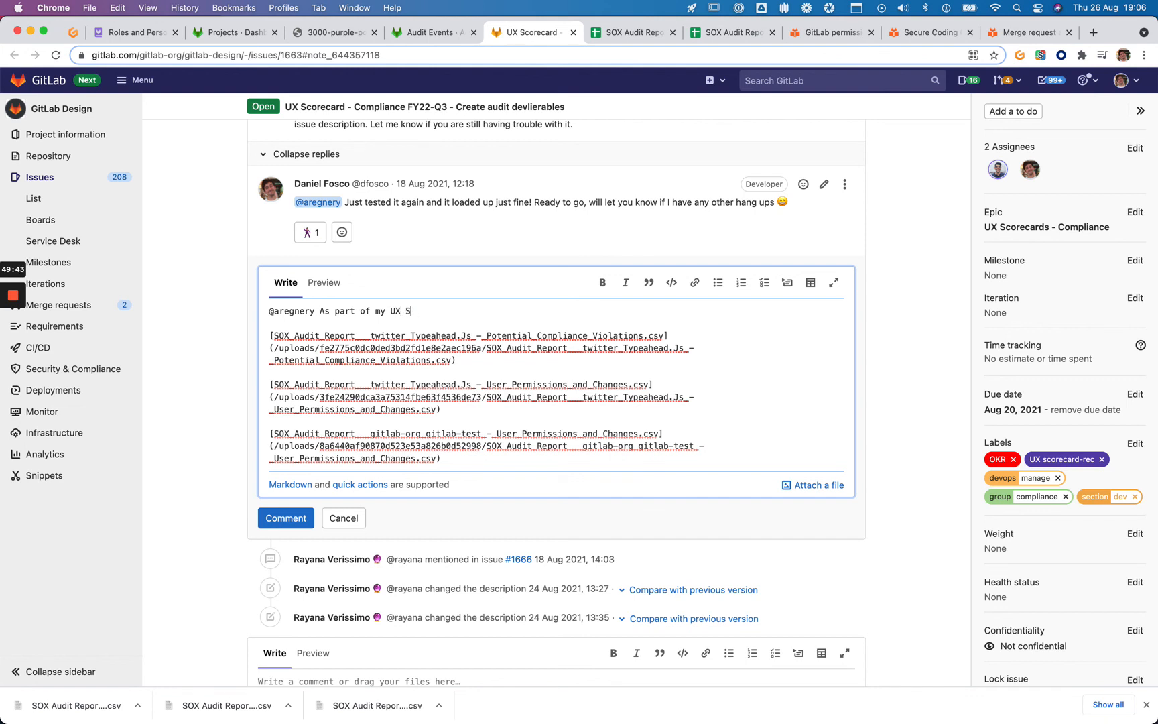
text( UX Scorecard / Heuristic Evaluation, here's the )
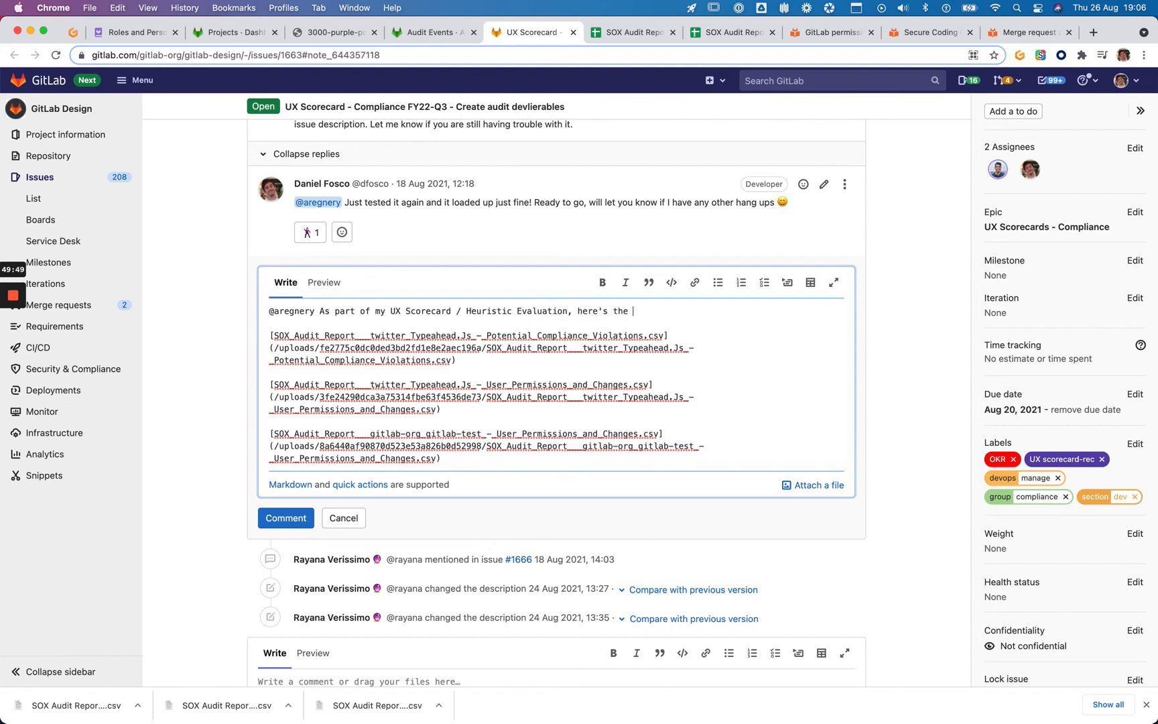
text(exported artifacts containing:)
key(Return)
key(Return)
text(-)
Copy the scenario's two audit criteria sentences and paste them into the reply
scroll(526, 324, up, 20)
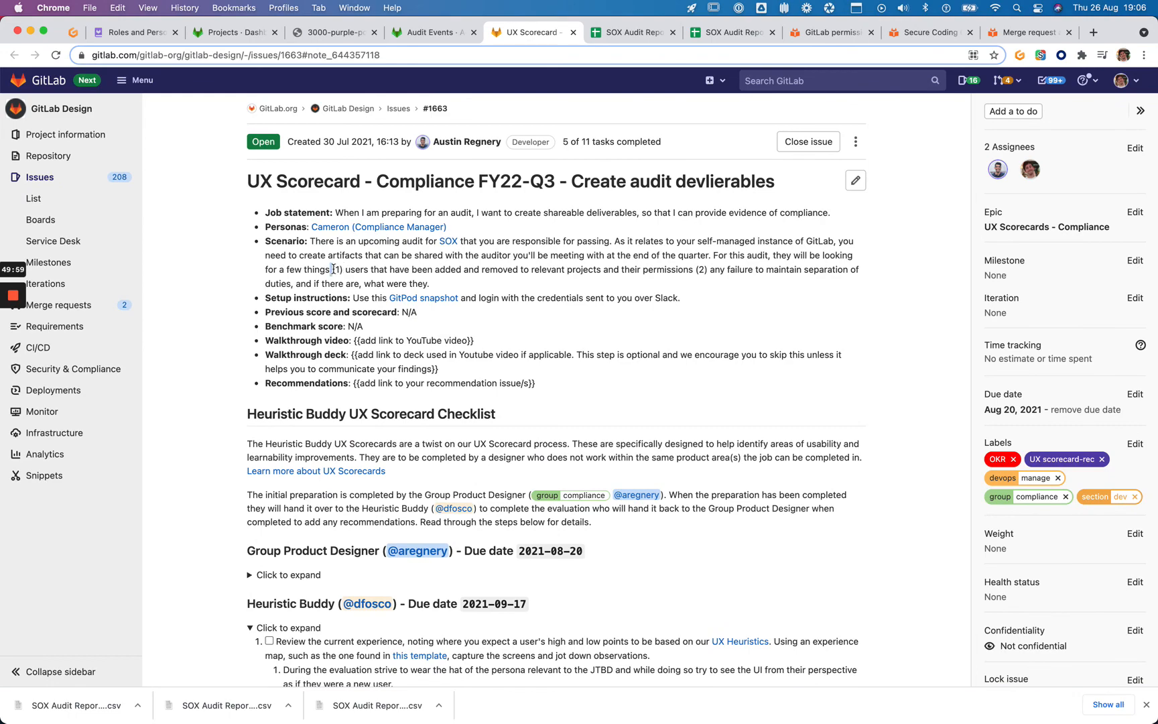
drag(333, 270, 462, 284)
key(super+c)
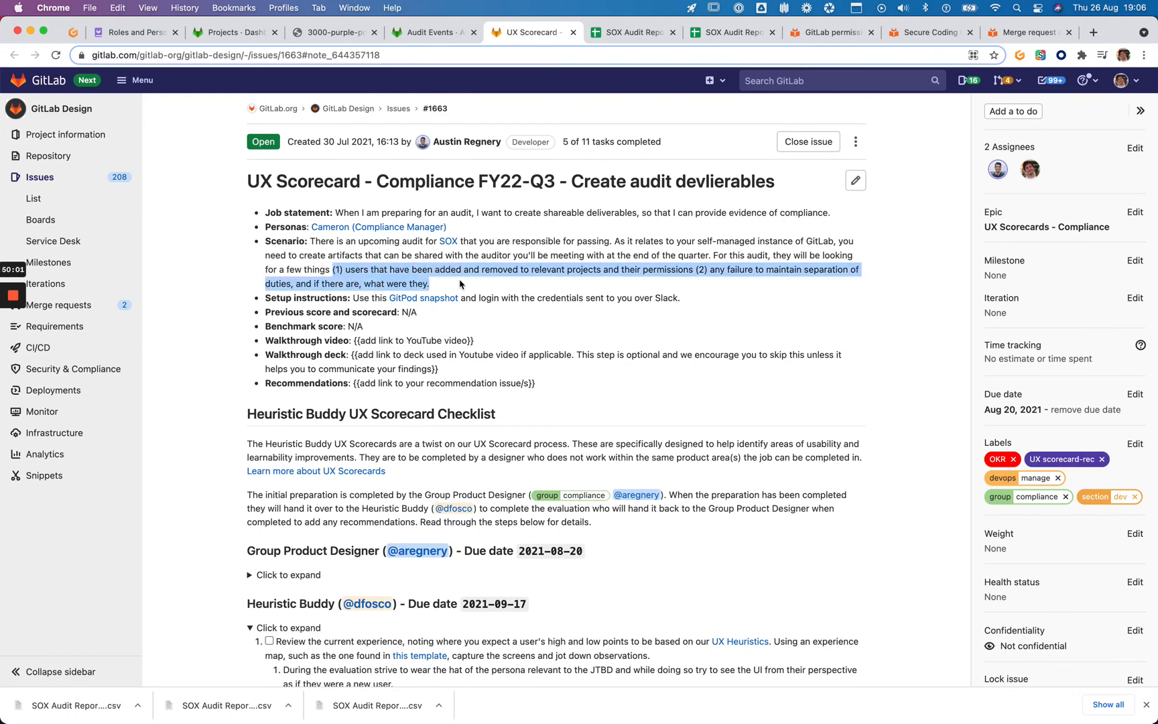
scroll(462, 288, down, 20)
scroll(466, 394, down, 15)
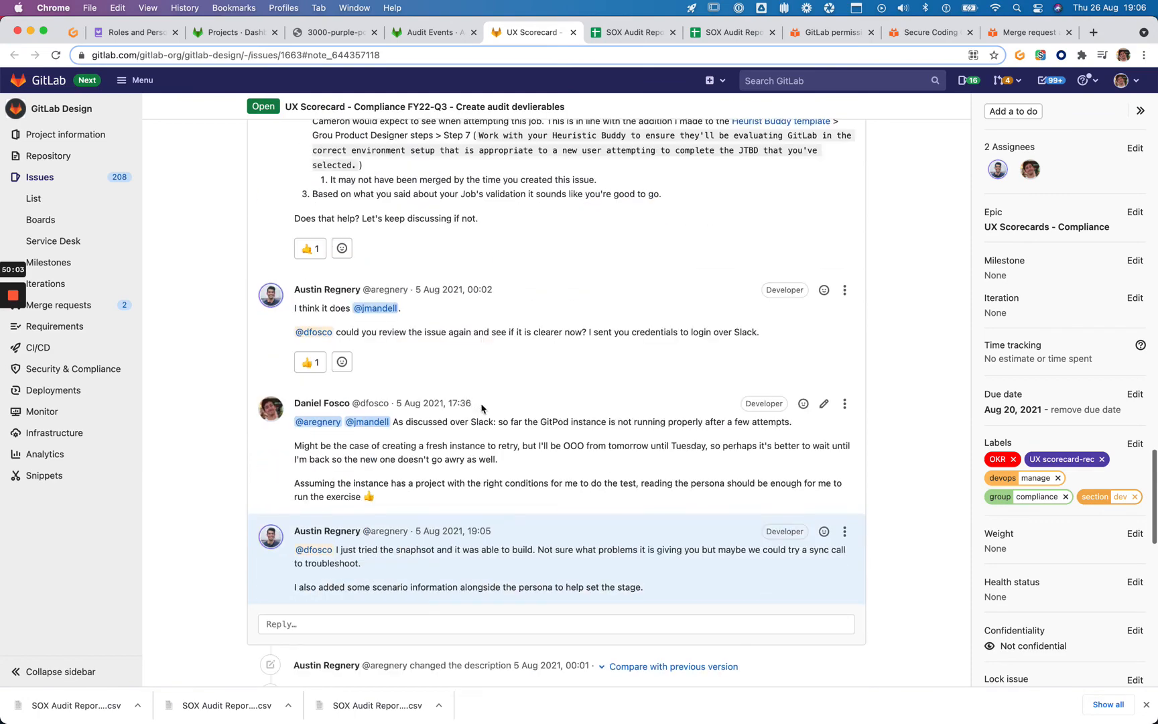
click(472, 416)
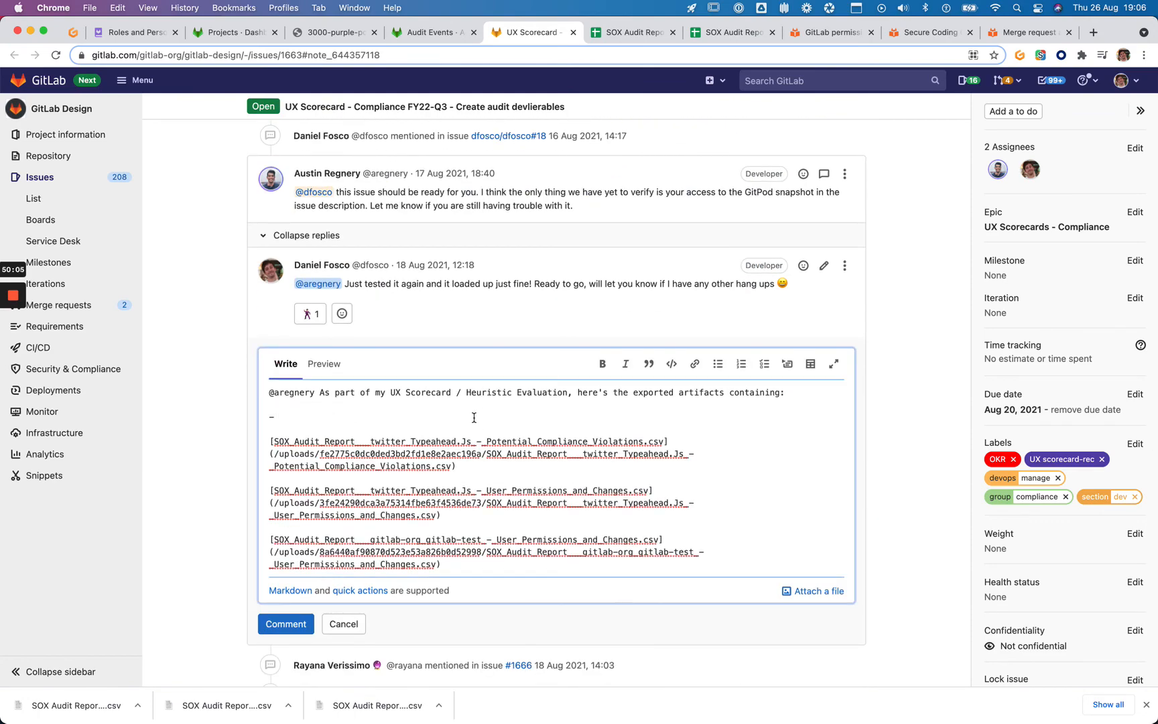
key(super+v)
Format the first pasted criterion as item '1.' with a capitalised start
key(Down)
key(Delete)
key(Delete)
key(Delete)
key(Delete)
key(Delete)
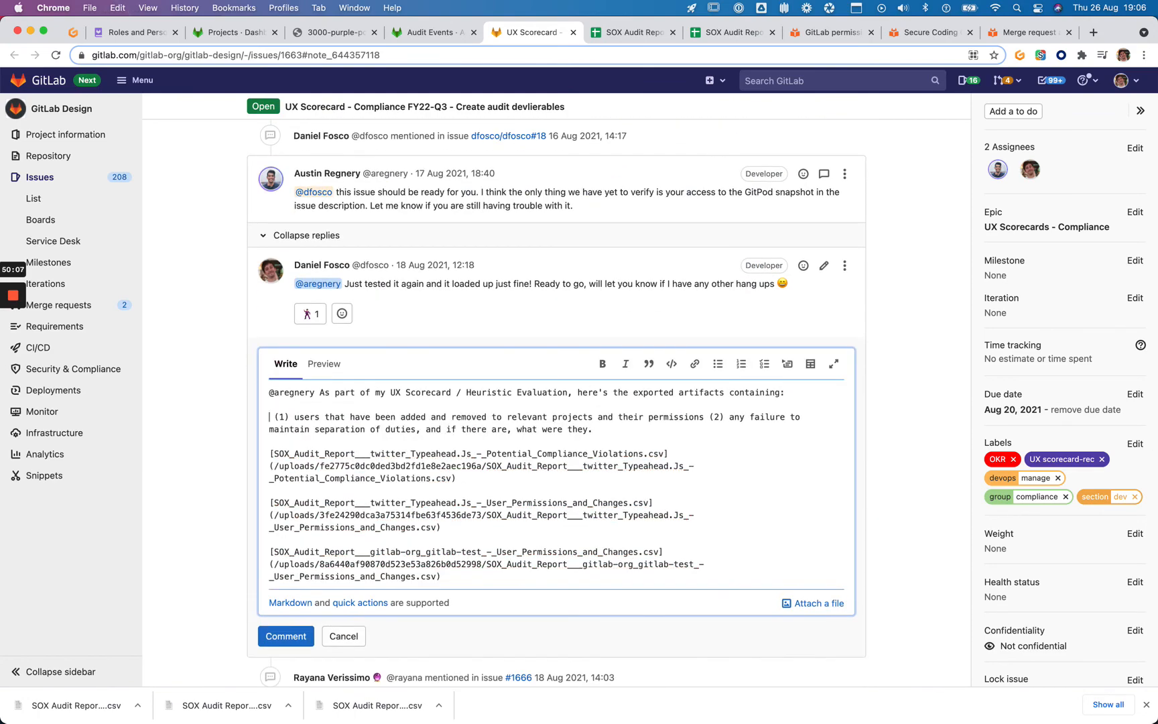
text(1.)
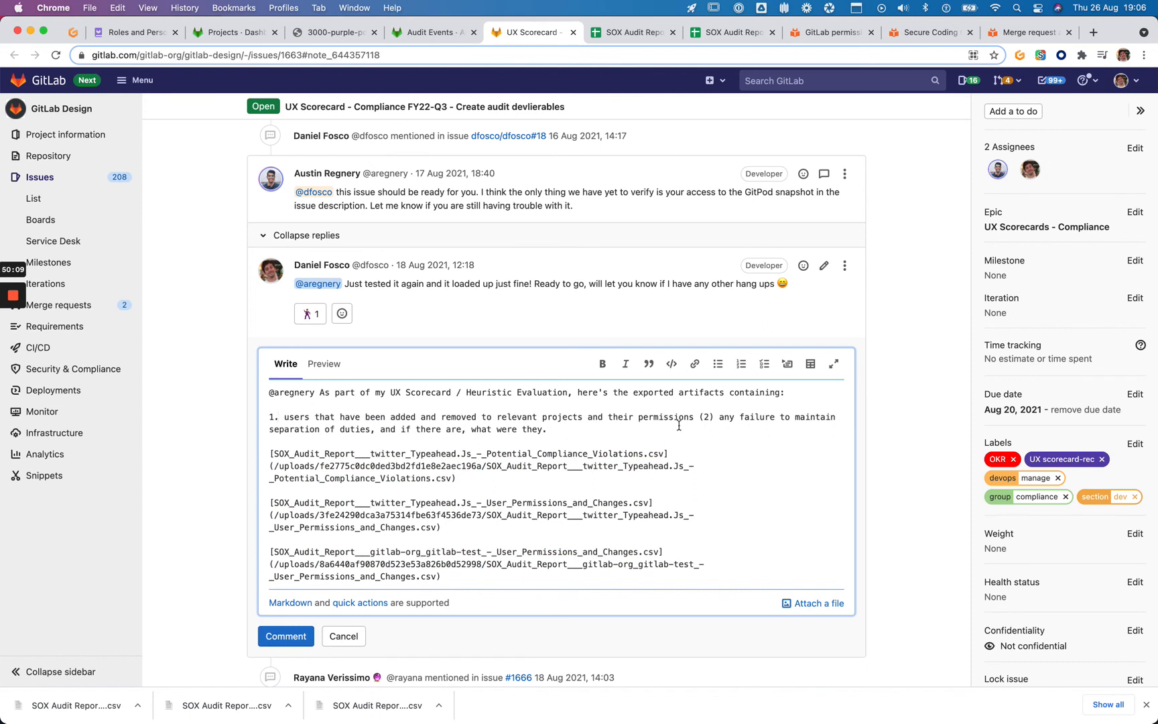
key(Right)
text(U)
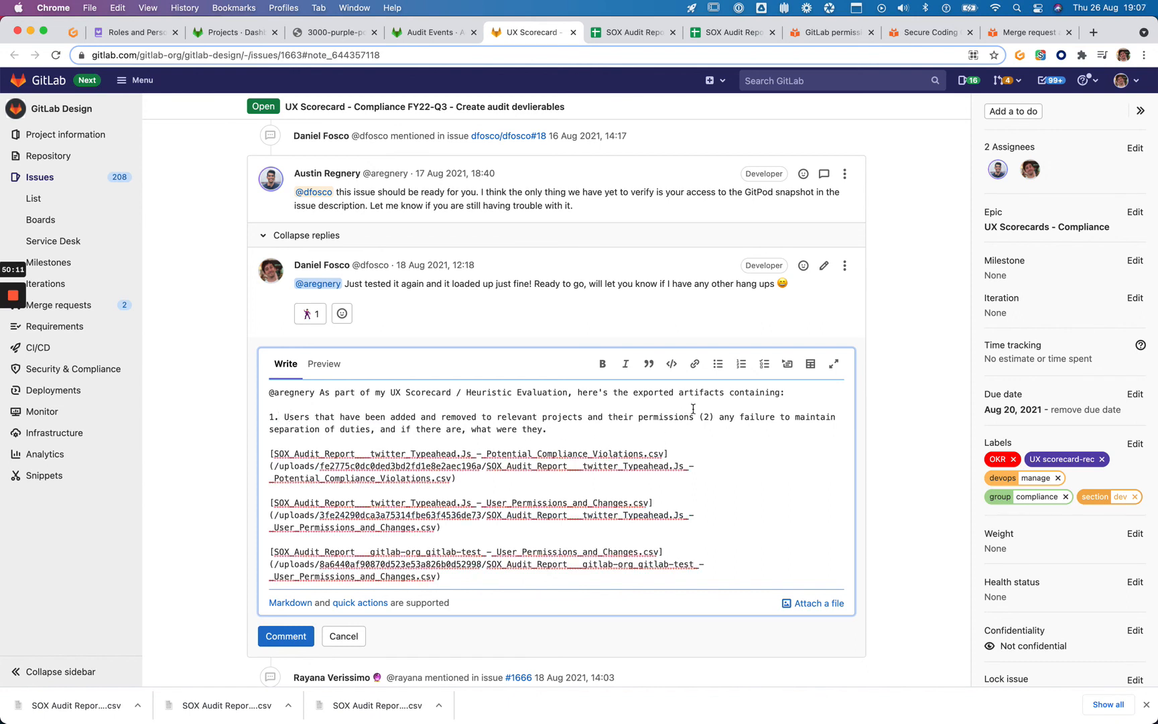
click(715, 417)
key(BackSpace)
key(BackSpace)
key(BackSpace)
key(BackSpace)
key(BackSpace)
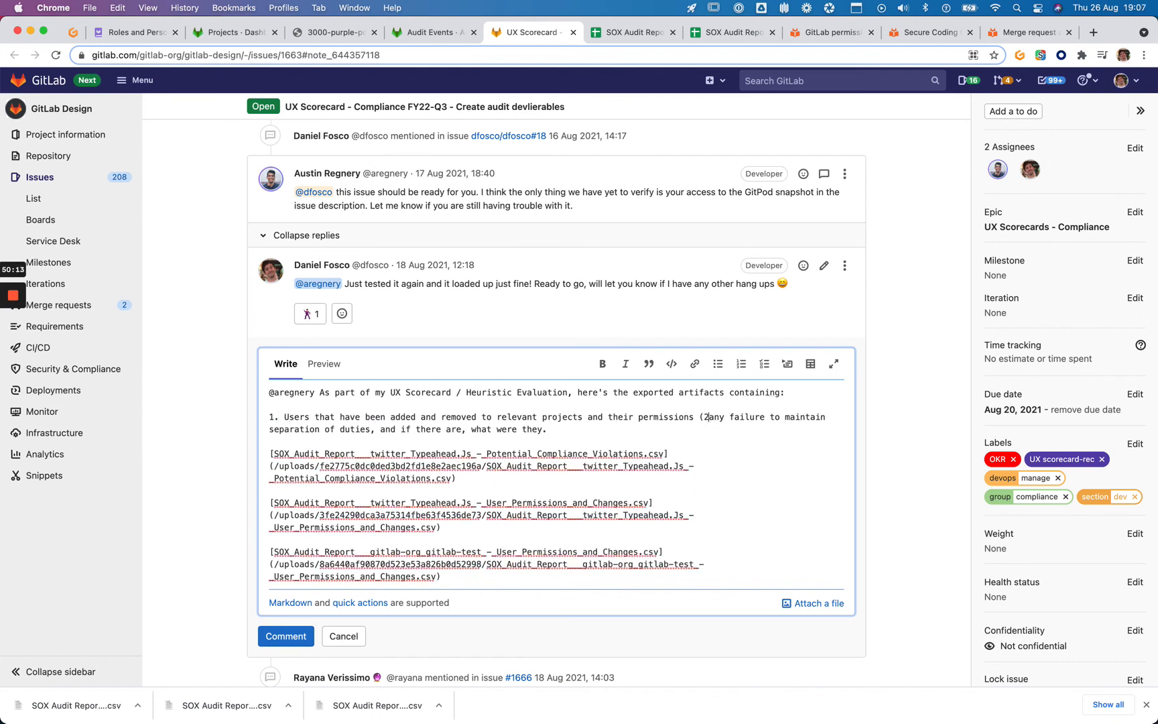
Make the second criterion item '2.', tidy its capitalisation and period, and post the comment
key(Return)
text(2.)
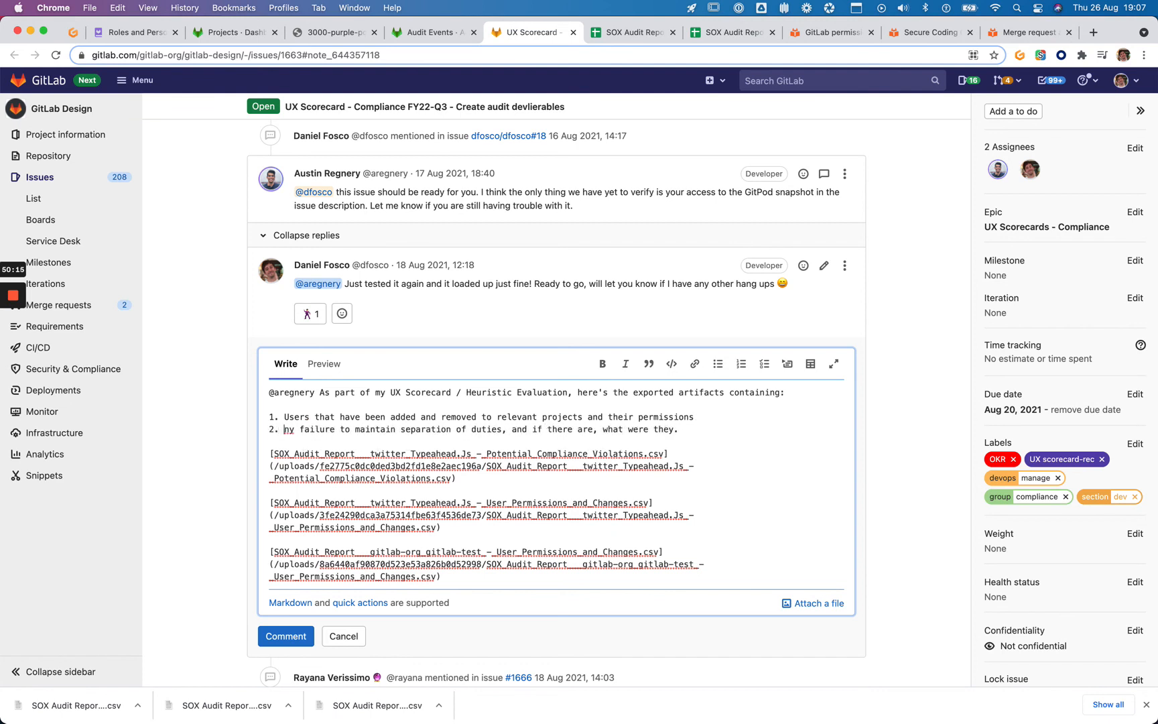
key(Delete)
text(A)
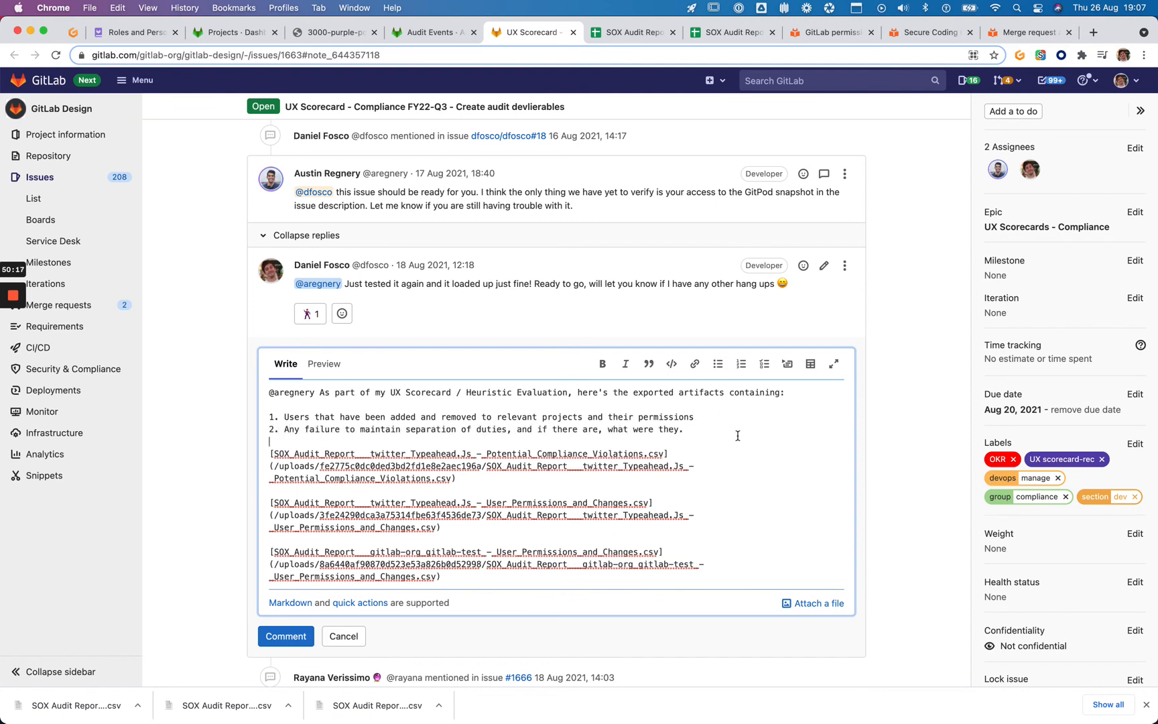
key(Left)
key(BackSpace)
scroll(231, 575, down, 1)
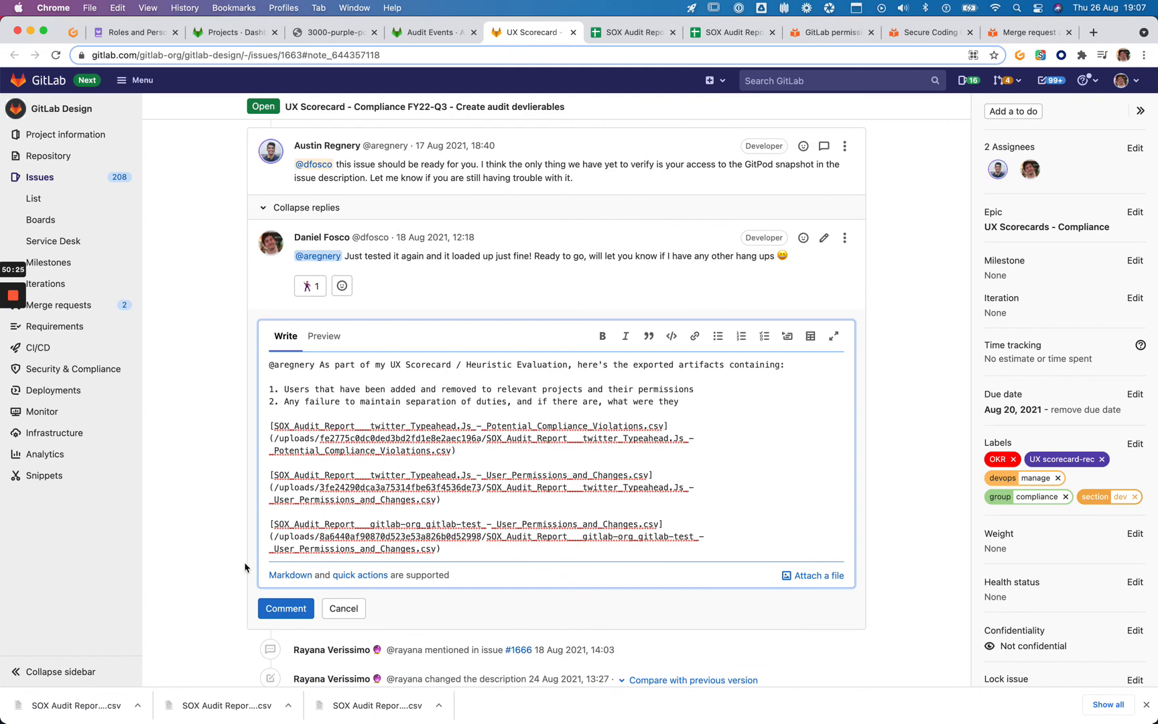
click(286, 610)
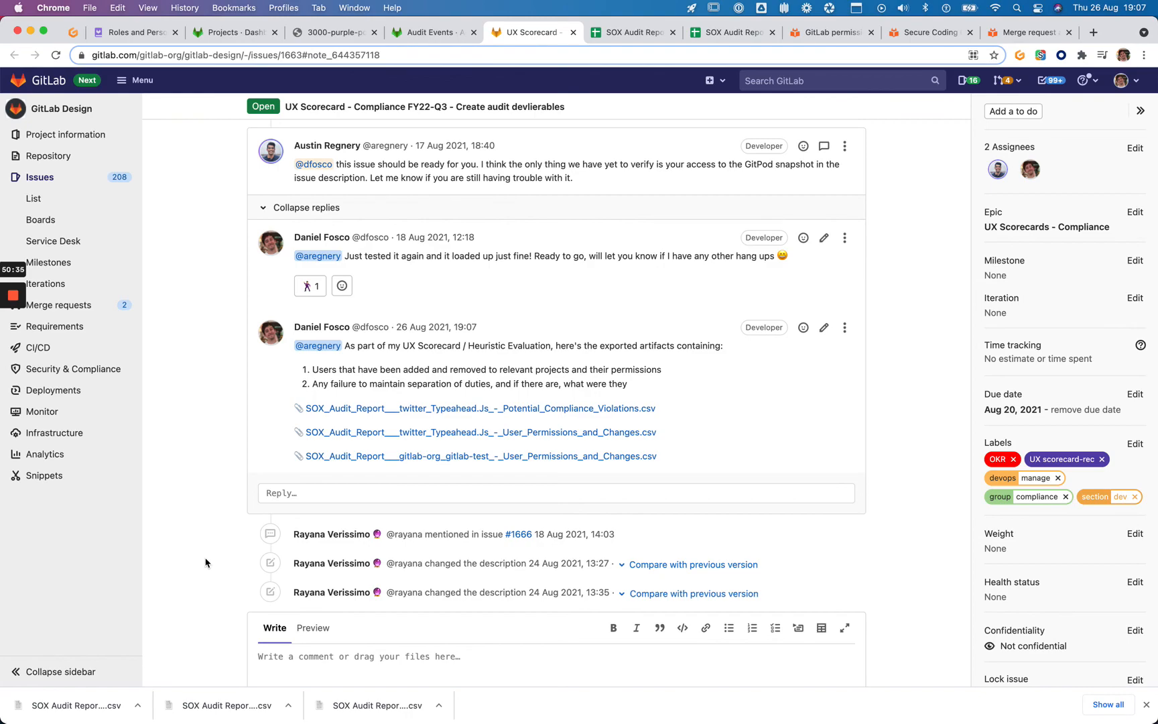
scroll(248, 436, up, 20)
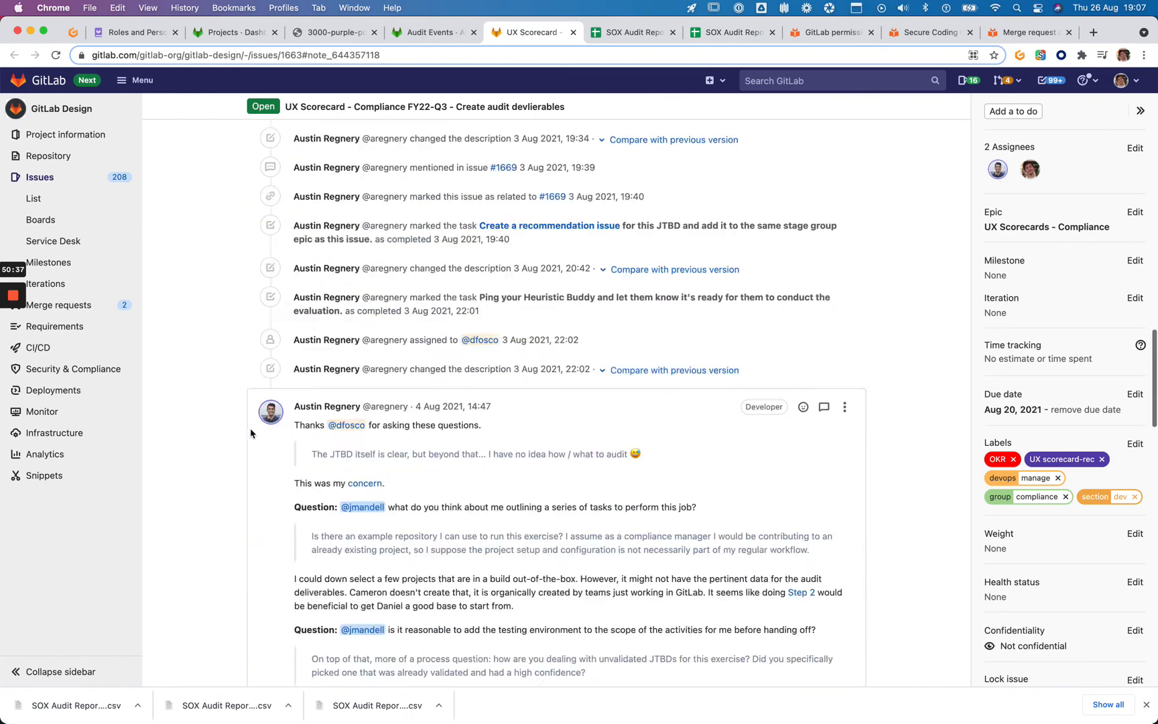
scroll(250, 432, down, 11)
scroll(250, 434, up, 8)
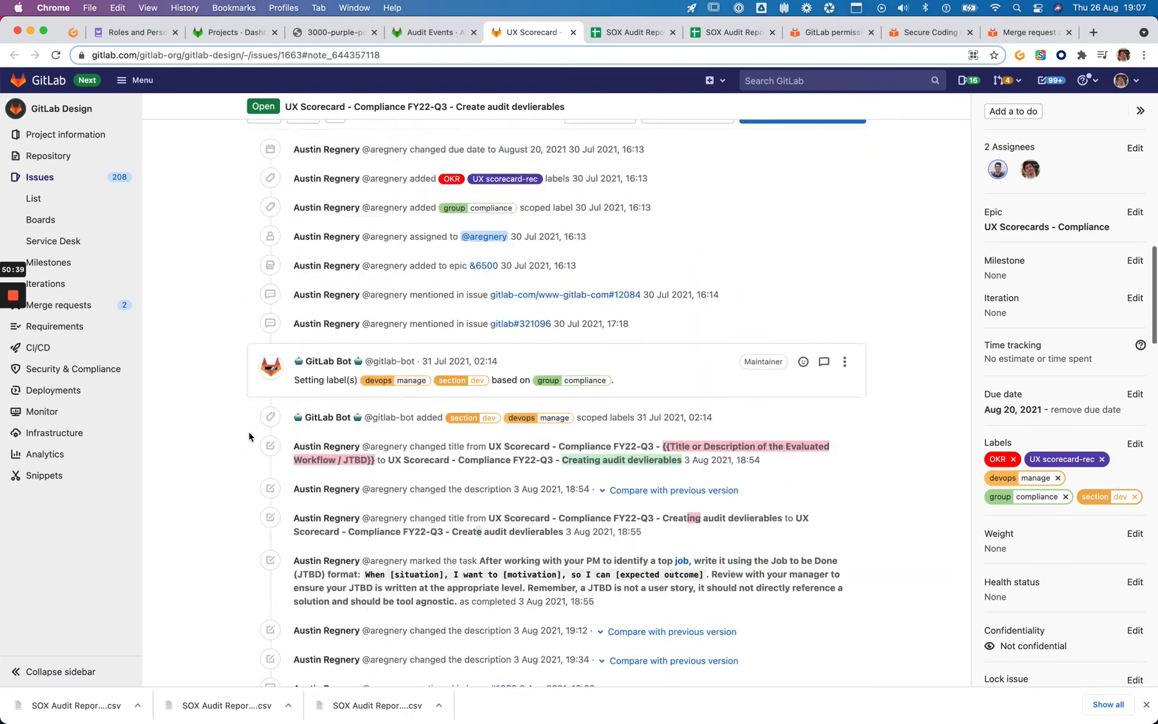
scroll(249, 436, up, 8)
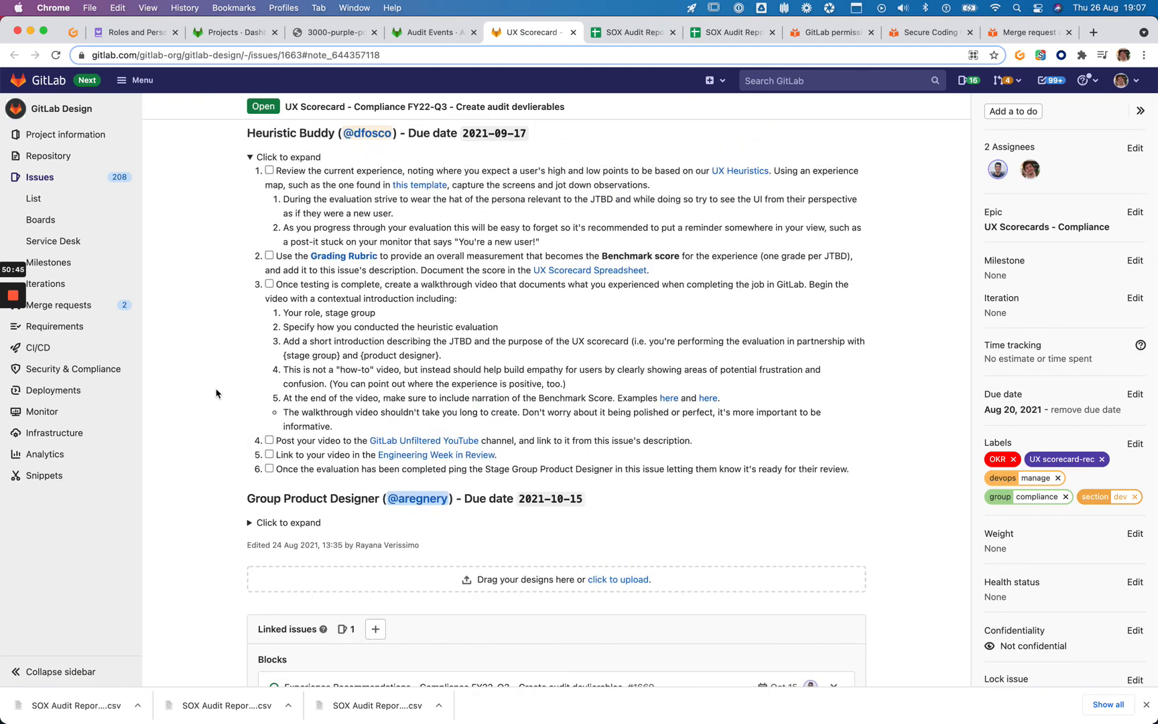
scroll(284, 239, up, 1)
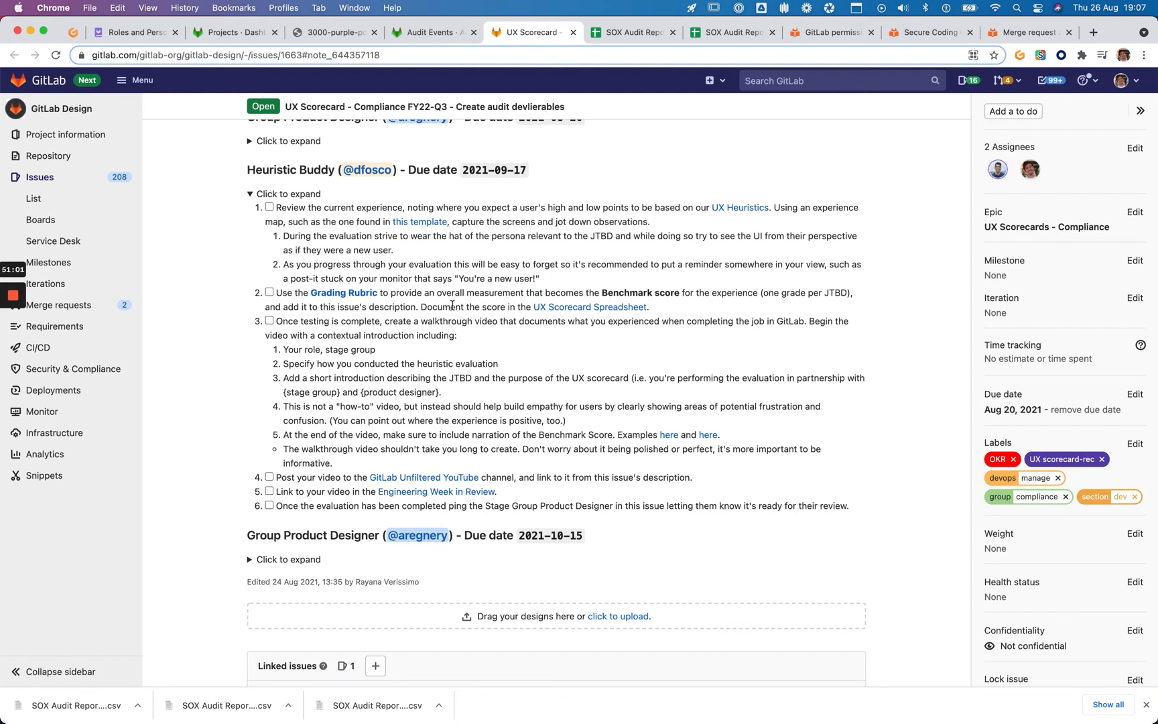
mouse_move(14, 305)
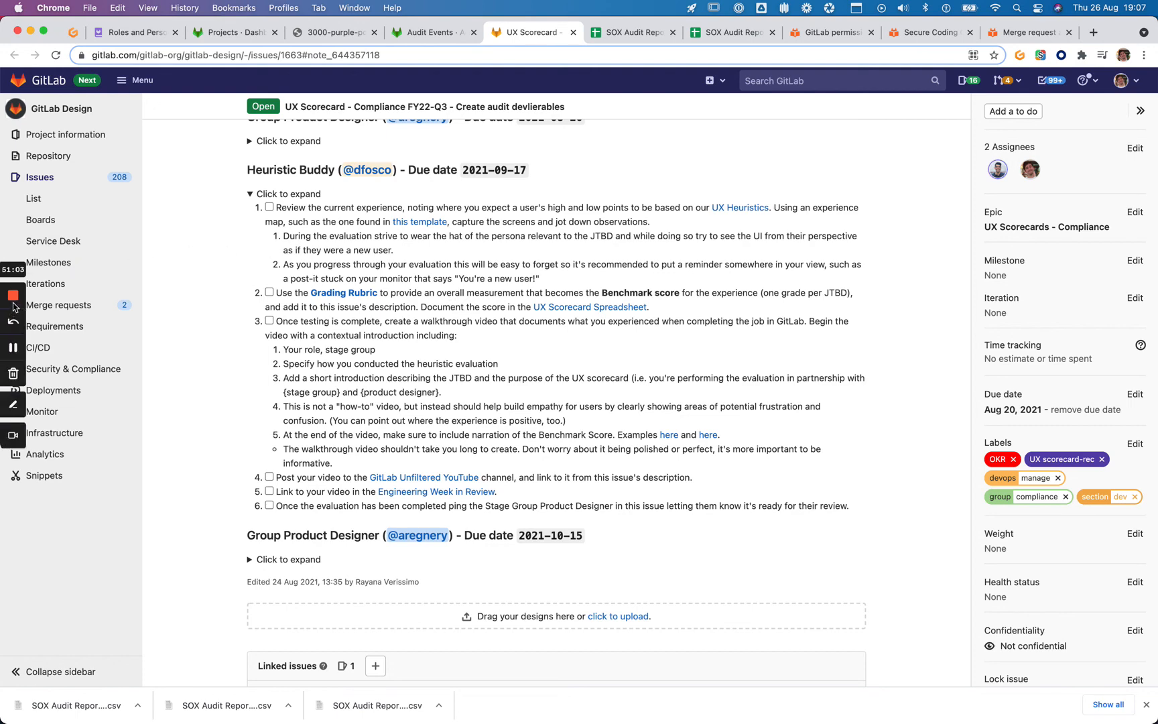